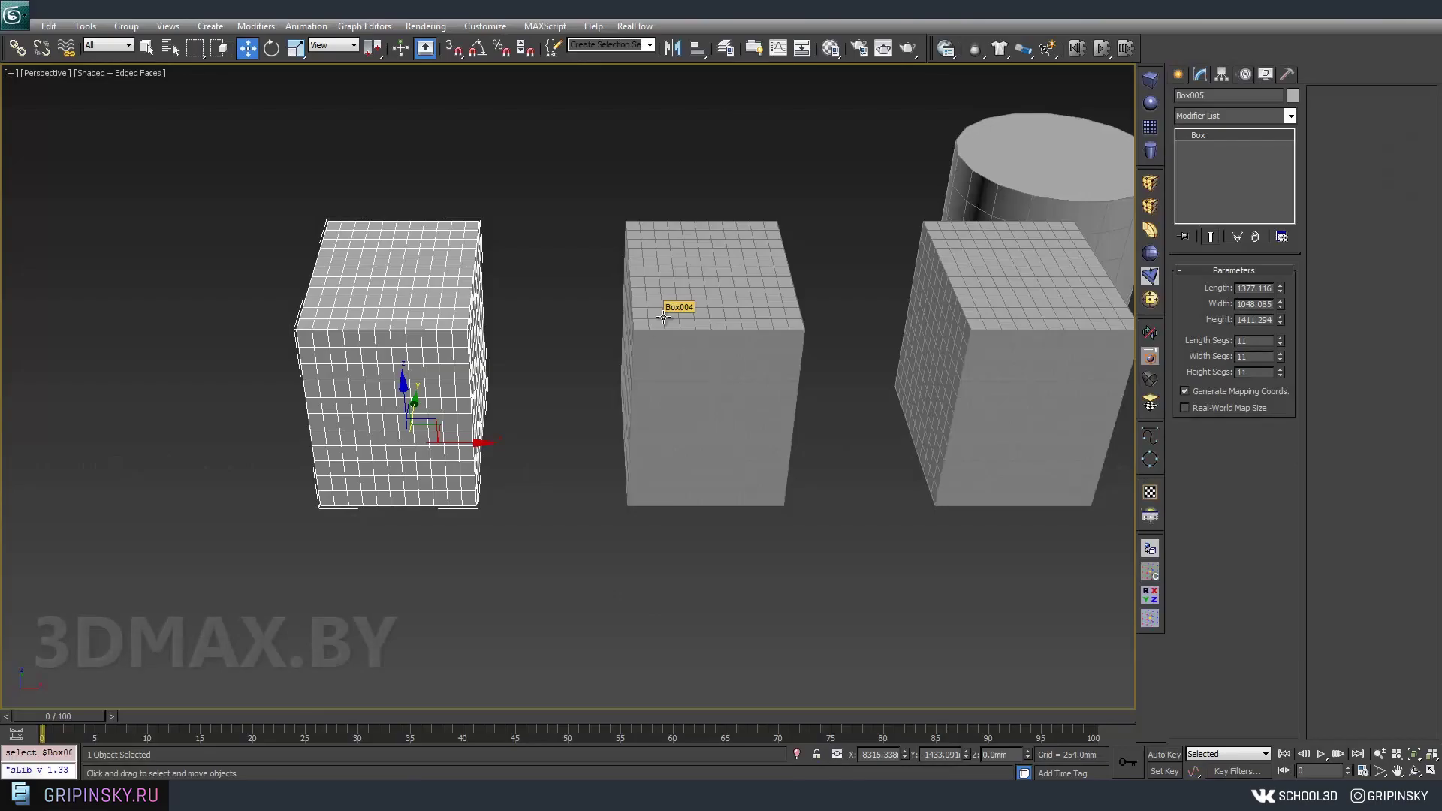
# Convert the subdivided Box005 to an Editable Poly, keeping its 11-segment grid on each side.
pyautogui.scroll(2, 341, 435)
pyautogui.scroll(5, 341, 435)
pyautogui.moveTo(341, 435)
pyautogui.mouseDown(button='middle')
pyautogui.moveTo(767, 411)
pyautogui.moveTo(764, 378)
pyautogui.mouseUp(button='middle')
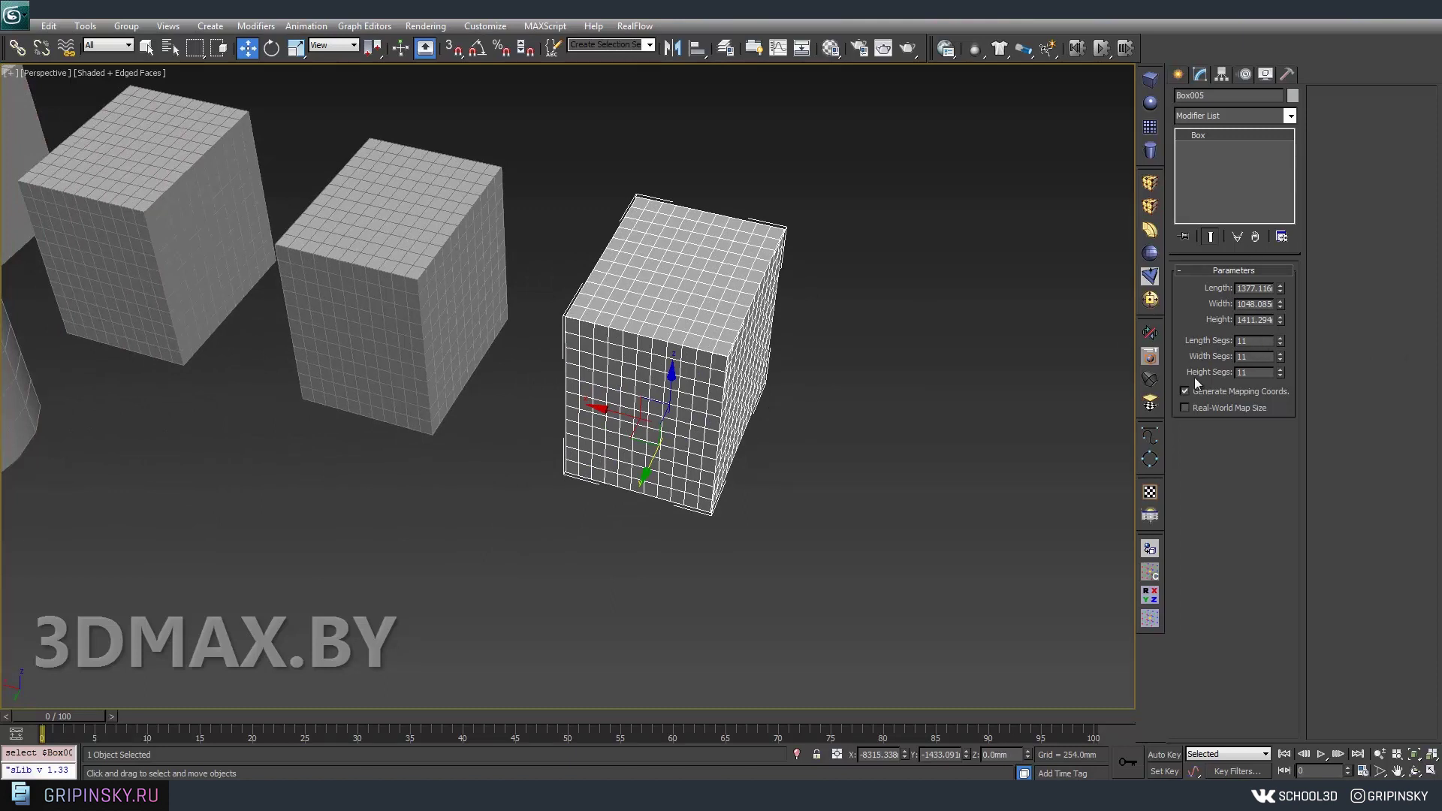
pyautogui.keyDown('alt'); pyautogui.moveTo(883, 337); pyautogui.dragTo(744, 332, button='middle'); pyautogui.keyUp('alt')
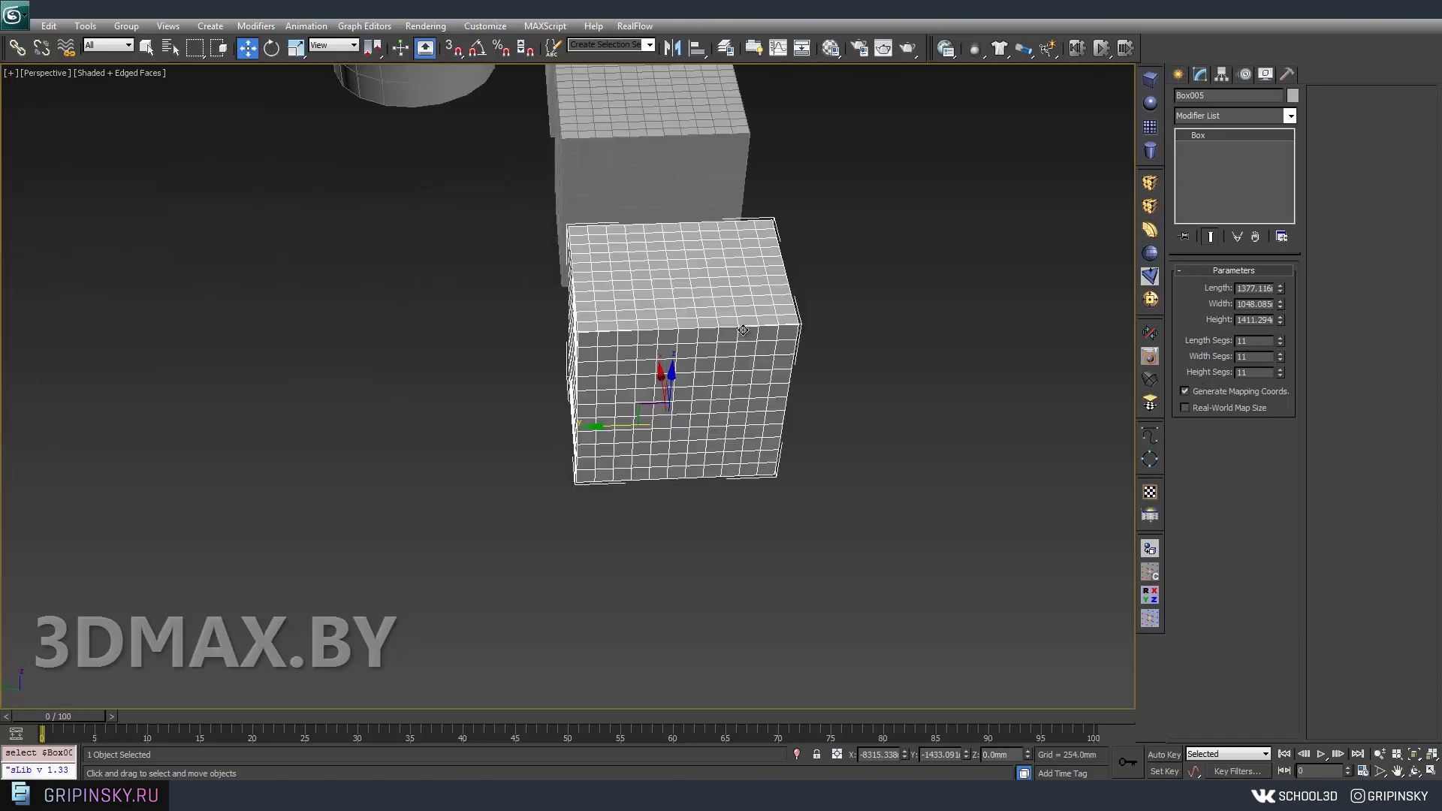
pyautogui.rightClick(743, 332)
pyautogui.moveTo(788, 466)
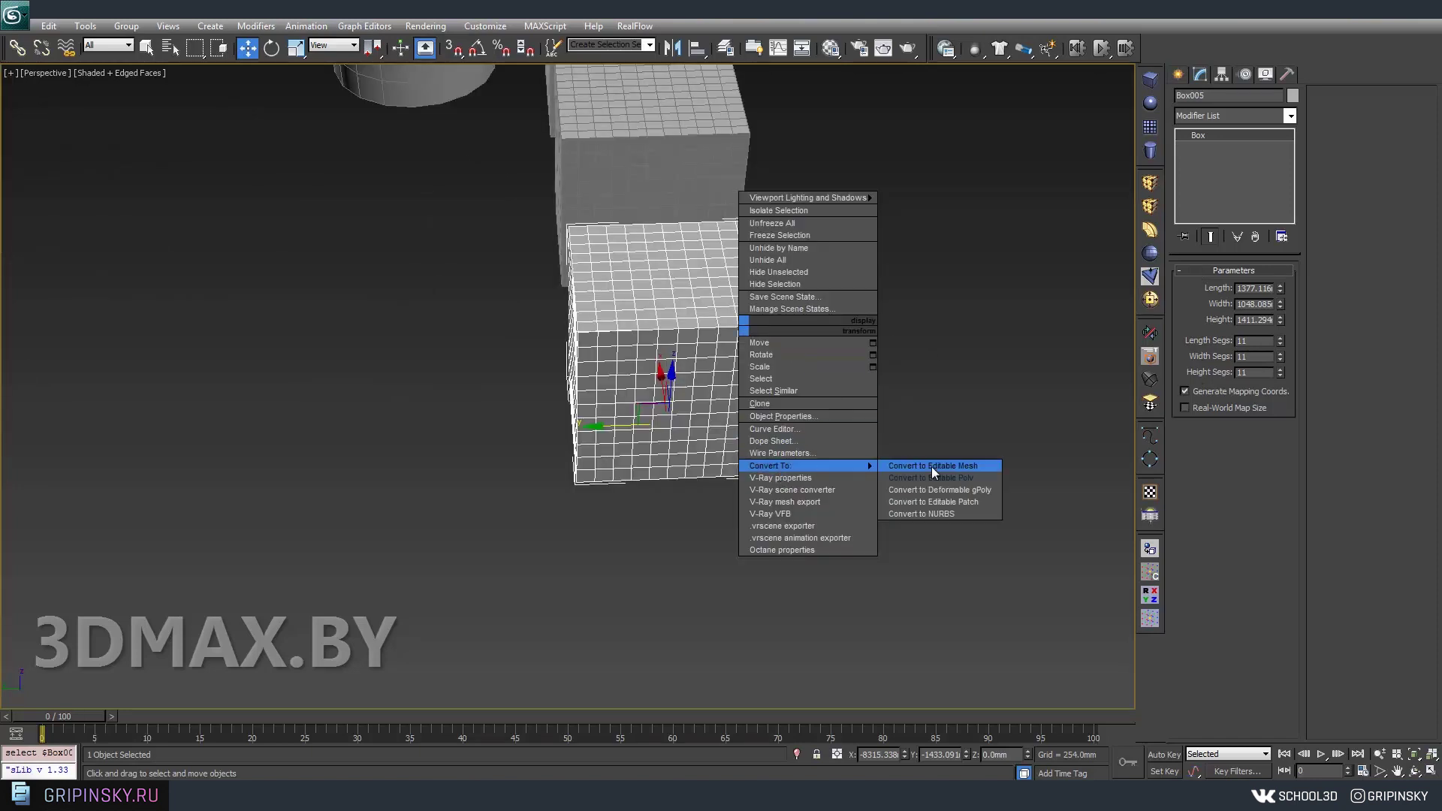
pyautogui.click(951, 476)
pyautogui.moveTo(959, 461)
pyautogui.keyDown('alt'); pyautogui.mouseDown(button='middle')
pyautogui.moveTo(853, 444)
pyautogui.moveTo(940, 437)
pyautogui.mouseUp(button='middle'); pyautogui.keyUp('alt')
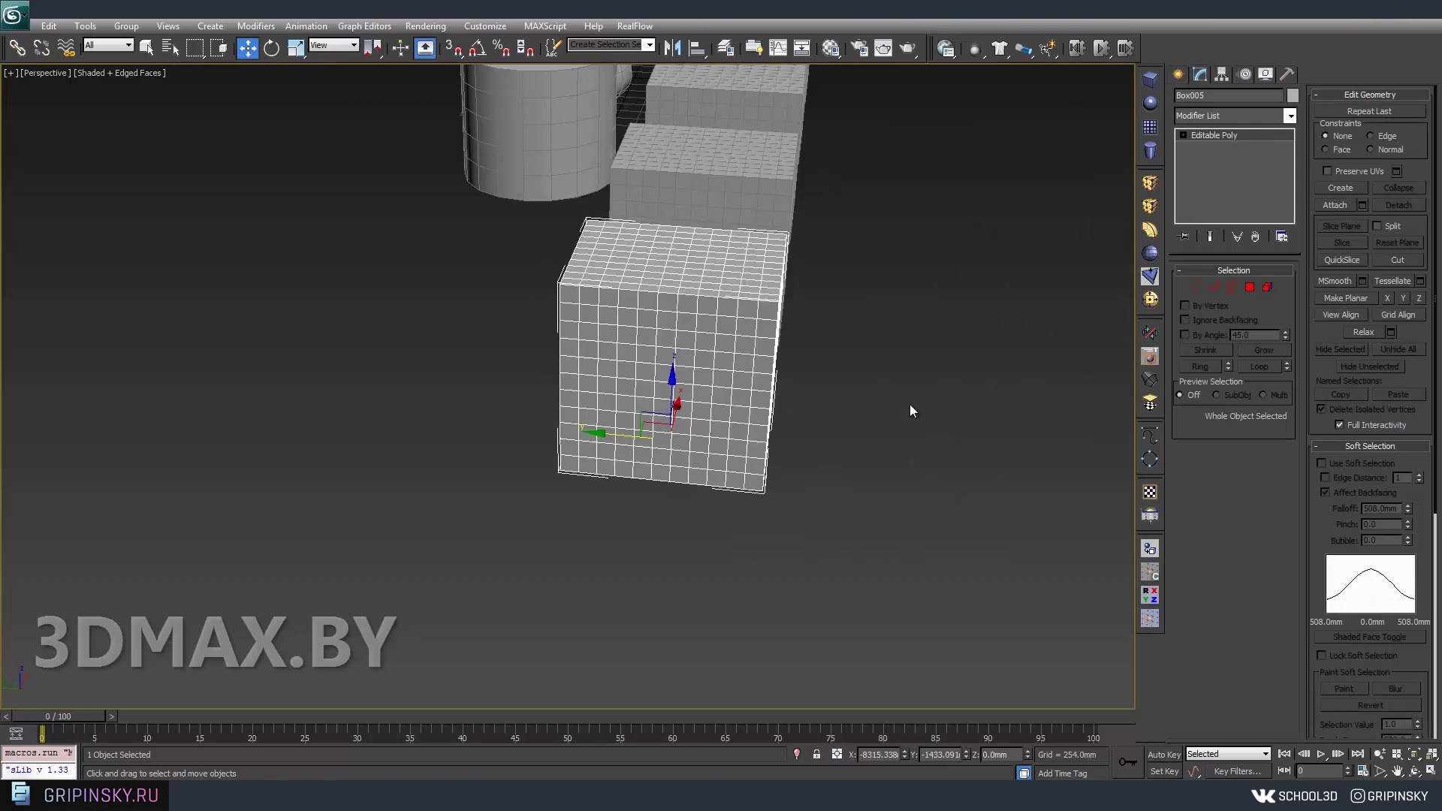
# In Vertex mode, drag the top-right corner vertices outward along X, then undo it.
pyautogui.keyDown('alt'); pyautogui.moveTo(870, 419); pyautogui.dragTo(779, 418, button='middle'); pyautogui.keyUp('alt')
pyautogui.scroll(5, 743, 485)
pyautogui.scroll(-5, 743, 485)
pyautogui.click(1195, 287)
pyautogui.moveTo(1008, 322)
pyautogui.keyDown('alt'); pyautogui.mouseDown(button='middle')
pyautogui.moveTo(643, 474)
pyautogui.moveTo(633, 353)
pyautogui.moveTo(593, 353)
pyautogui.mouseUp(button='middle'); pyautogui.keyUp('alt')
pyautogui.moveTo(627, 187); pyautogui.dragTo(502, 399)
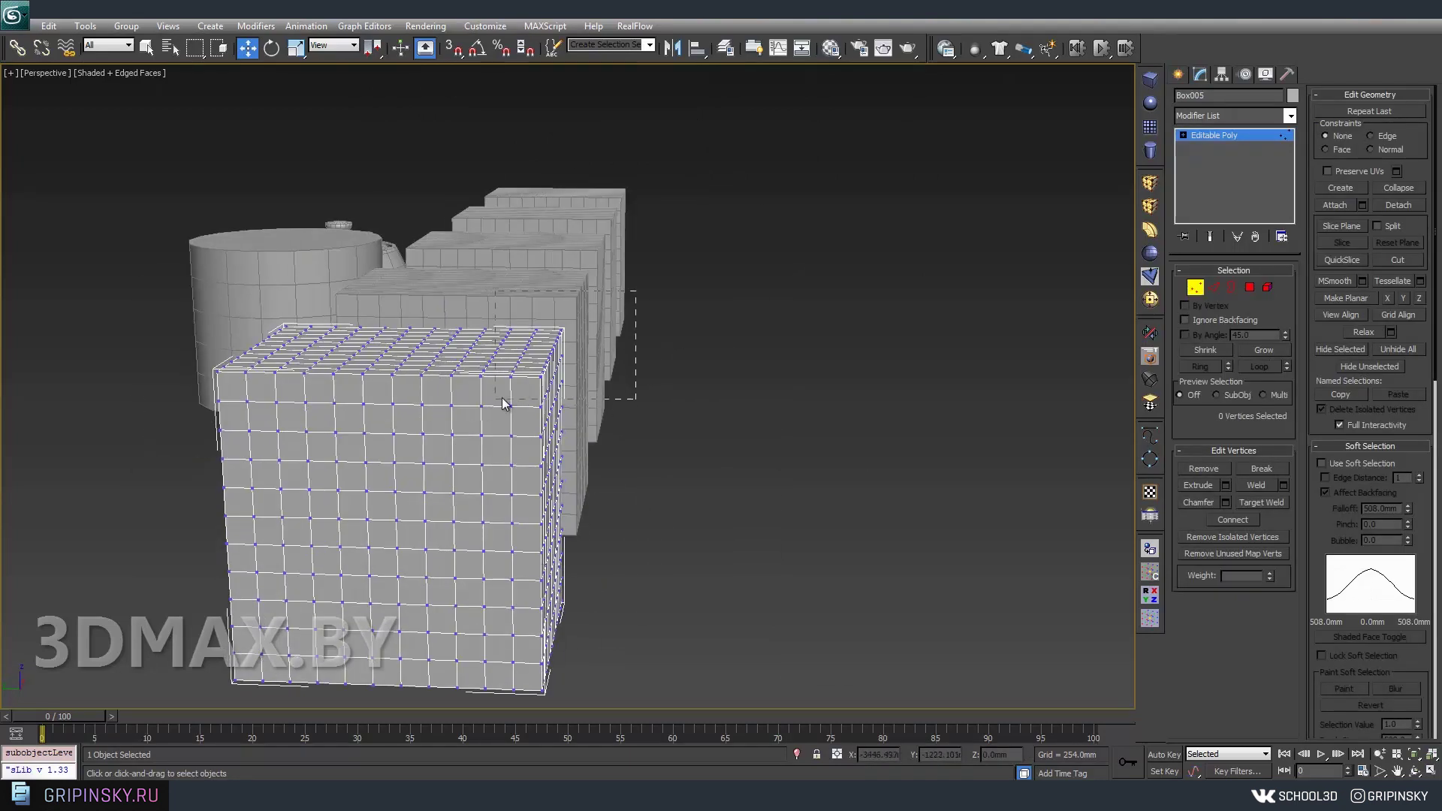
pyautogui.keyDown('alt'); pyautogui.moveTo(503, 399); pyautogui.dragTo(538, 385, button='middle'); pyautogui.keyUp('alt')
pyautogui.moveTo(622, 317)
pyautogui.mouseDown()
pyautogui.moveTo(553, 380)
pyautogui.moveTo(692, 388)
pyautogui.mouseUp()
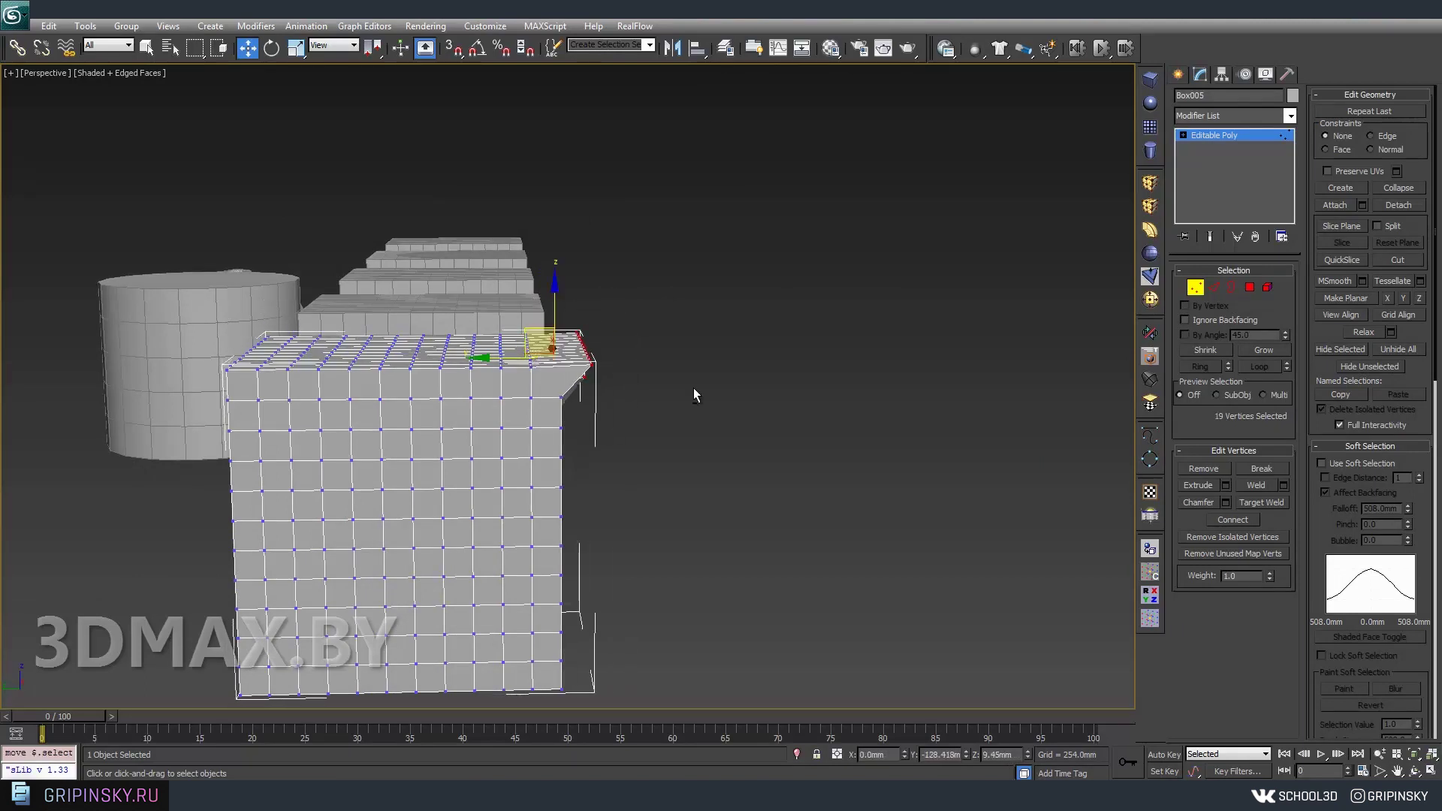
pyautogui.keyDown('alt'); pyautogui.moveTo(693, 387); pyautogui.dragTo(630, 396, button='middle'); pyautogui.keyUp('alt')
pyautogui.hotkey('ctrl', 'z')
# In Edge mode, double-click to select a vertical edge loop on the cube.
pyautogui.keyDown('alt'); pyautogui.moveTo(742, 407); pyautogui.dragTo(1275, 479, button='middle'); pyautogui.keyUp('alt')
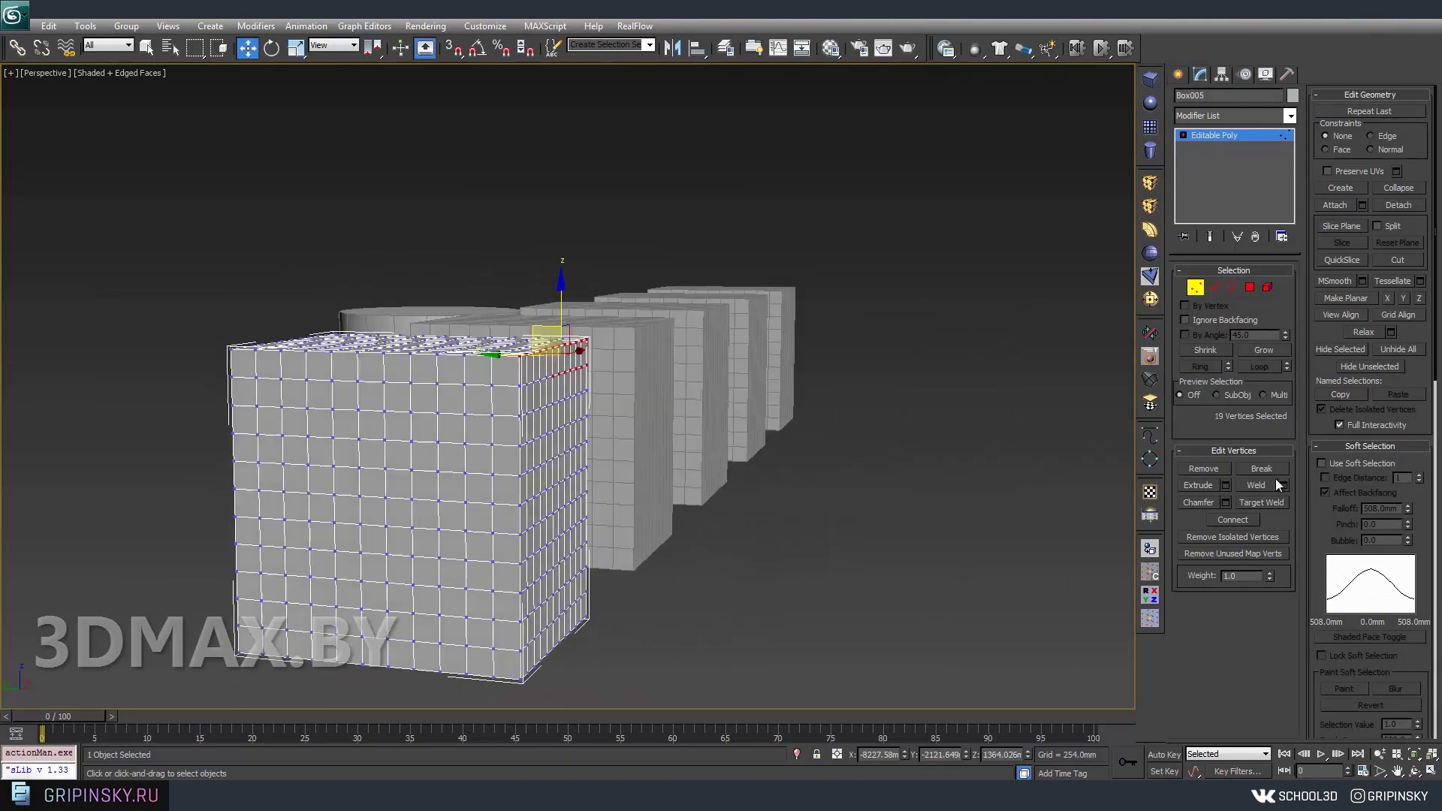
pyautogui.scroll(3, 814, 479)
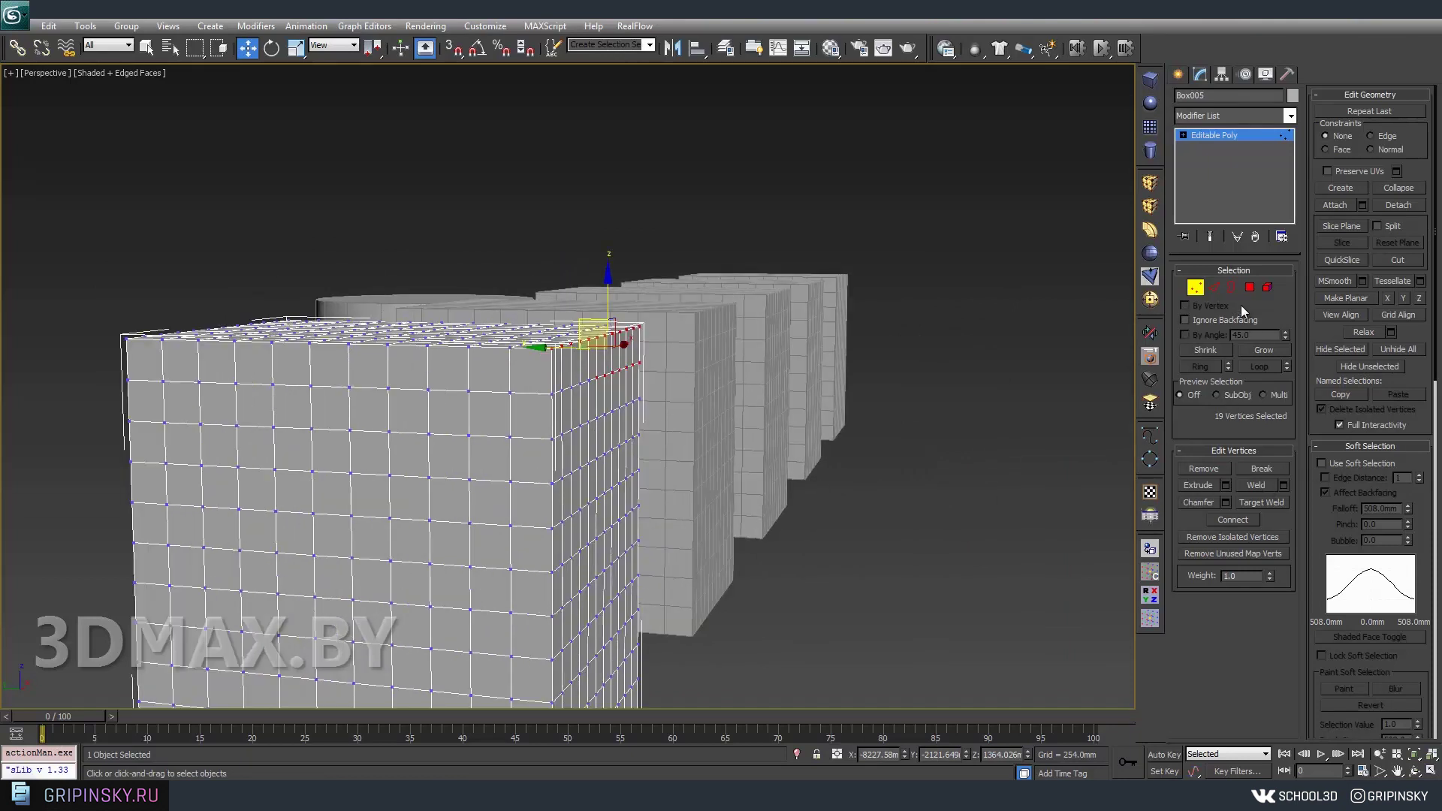
pyautogui.click(1214, 287)
pyautogui.keyDown('alt'); pyautogui.moveTo(505, 330); pyautogui.dragTo(505, 408, button='middle'); pyautogui.keyUp('alt')
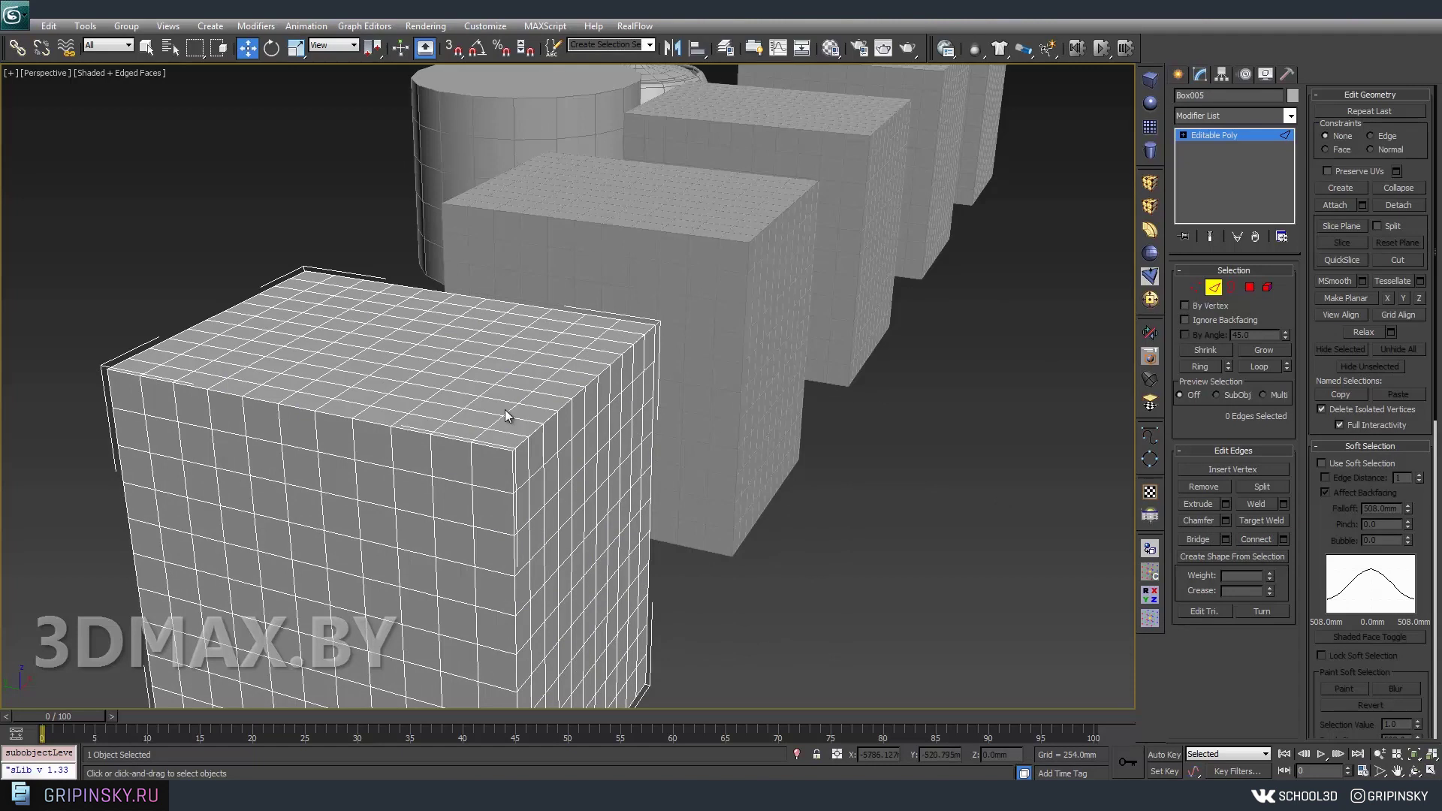
pyautogui.doubleClick(526, 434)
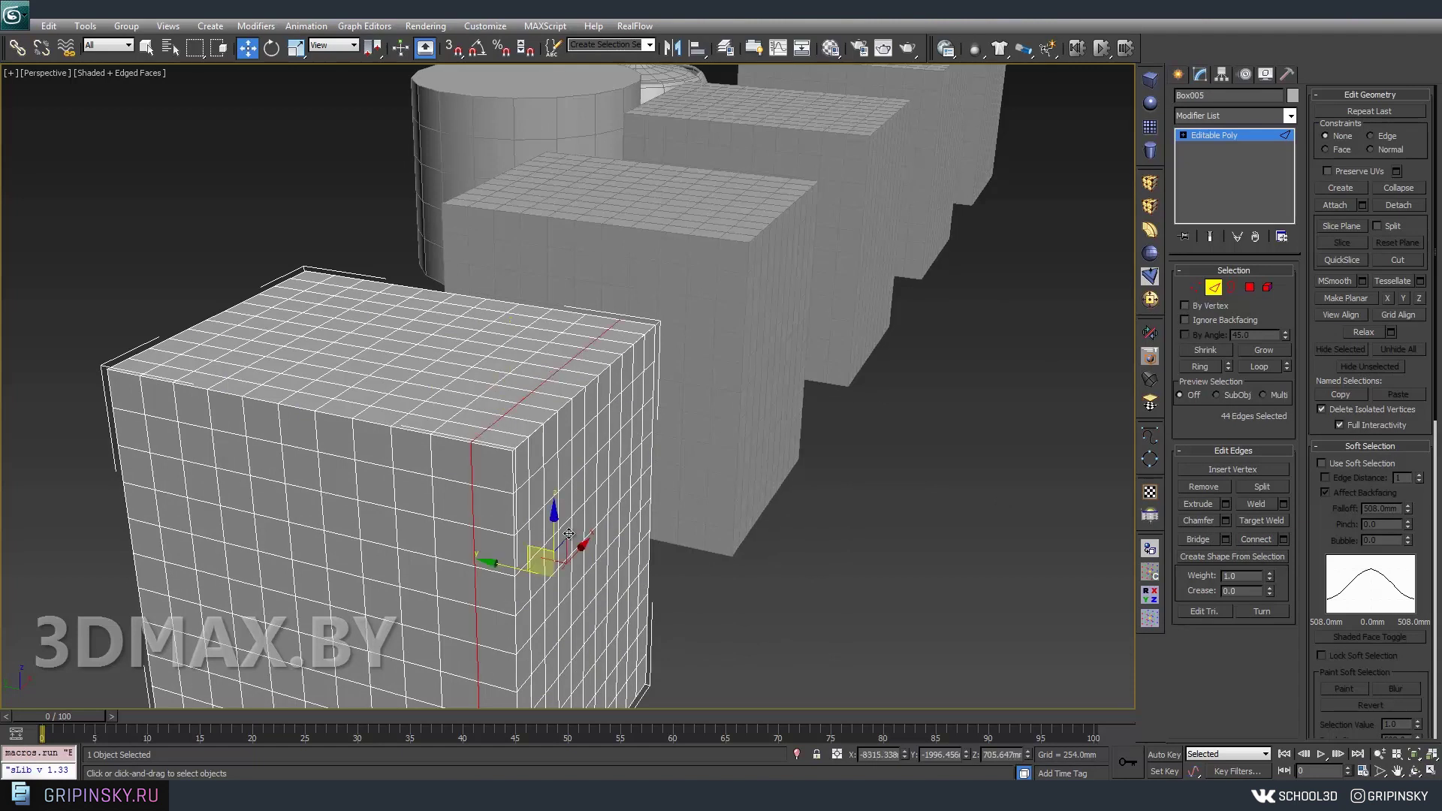
# Switch to Polygon mode and pick one polygon on the top face.
pyautogui.click(1249, 287)
pyautogui.click(482, 373)
pyautogui.keyDown('alt'); pyautogui.moveTo(614, 442); pyautogui.dragTo(676, 420, button='middle'); pyautogui.keyUp('alt')
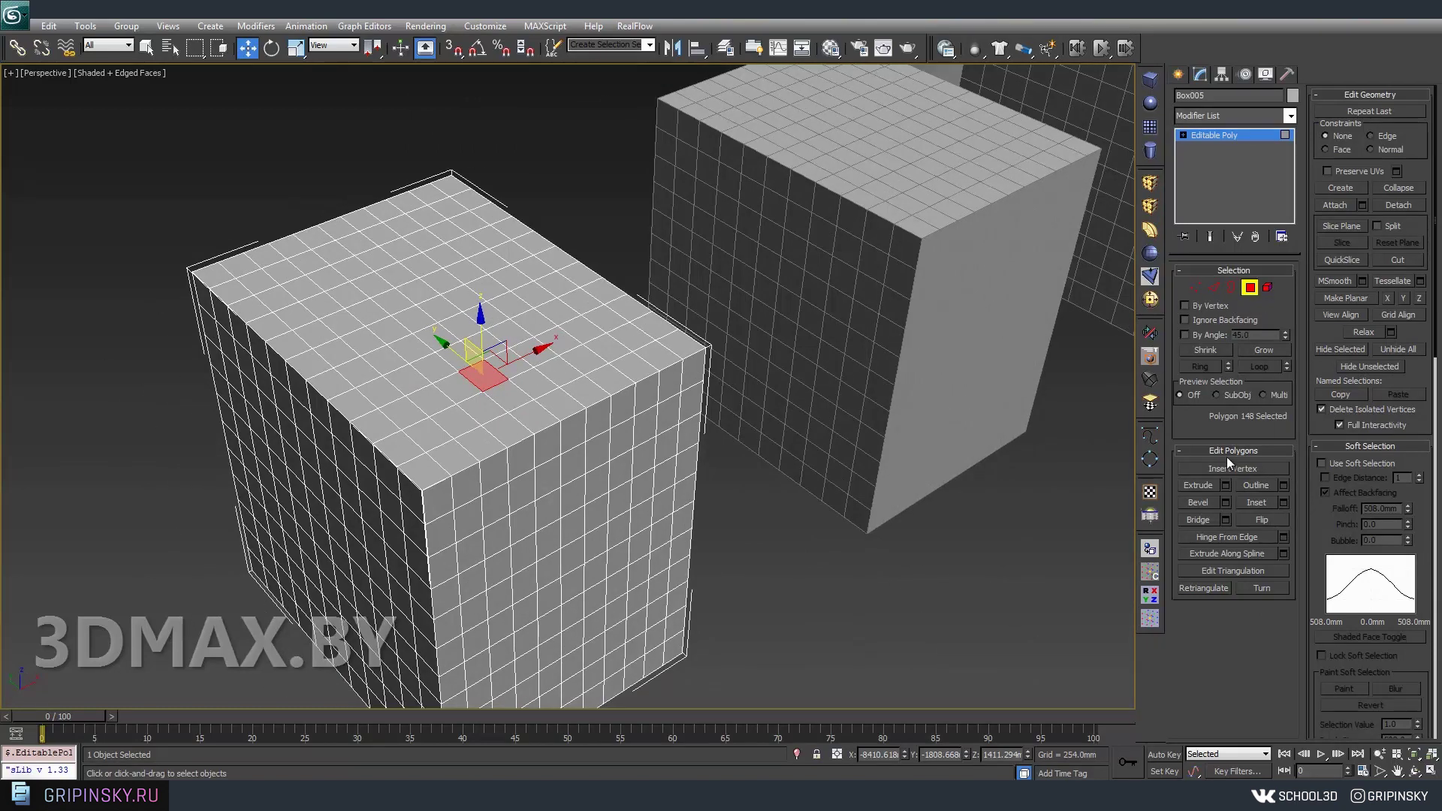
# Select a 3x3 block of nine polygons on the box's front.
pyautogui.keyDown('alt'); pyautogui.moveTo(625, 562); pyautogui.dragTo(816, 530, button='middle'); pyautogui.keyUp('alt')
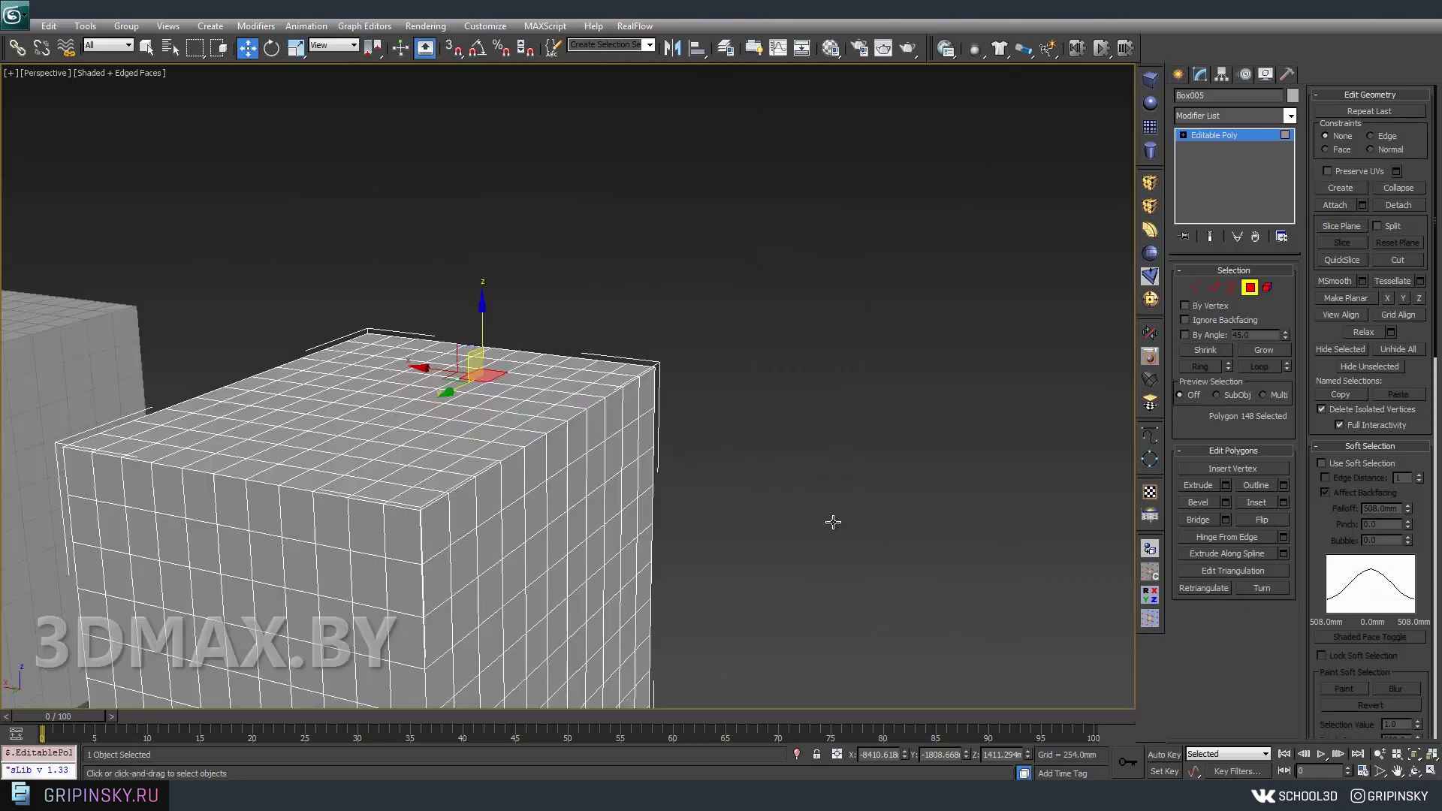
pyautogui.moveTo(850, 440)
pyautogui.mouseDown(button='middle')
pyautogui.moveTo(1020, 345)
pyautogui.moveTo(960, 382)
pyautogui.mouseUp(button='middle')
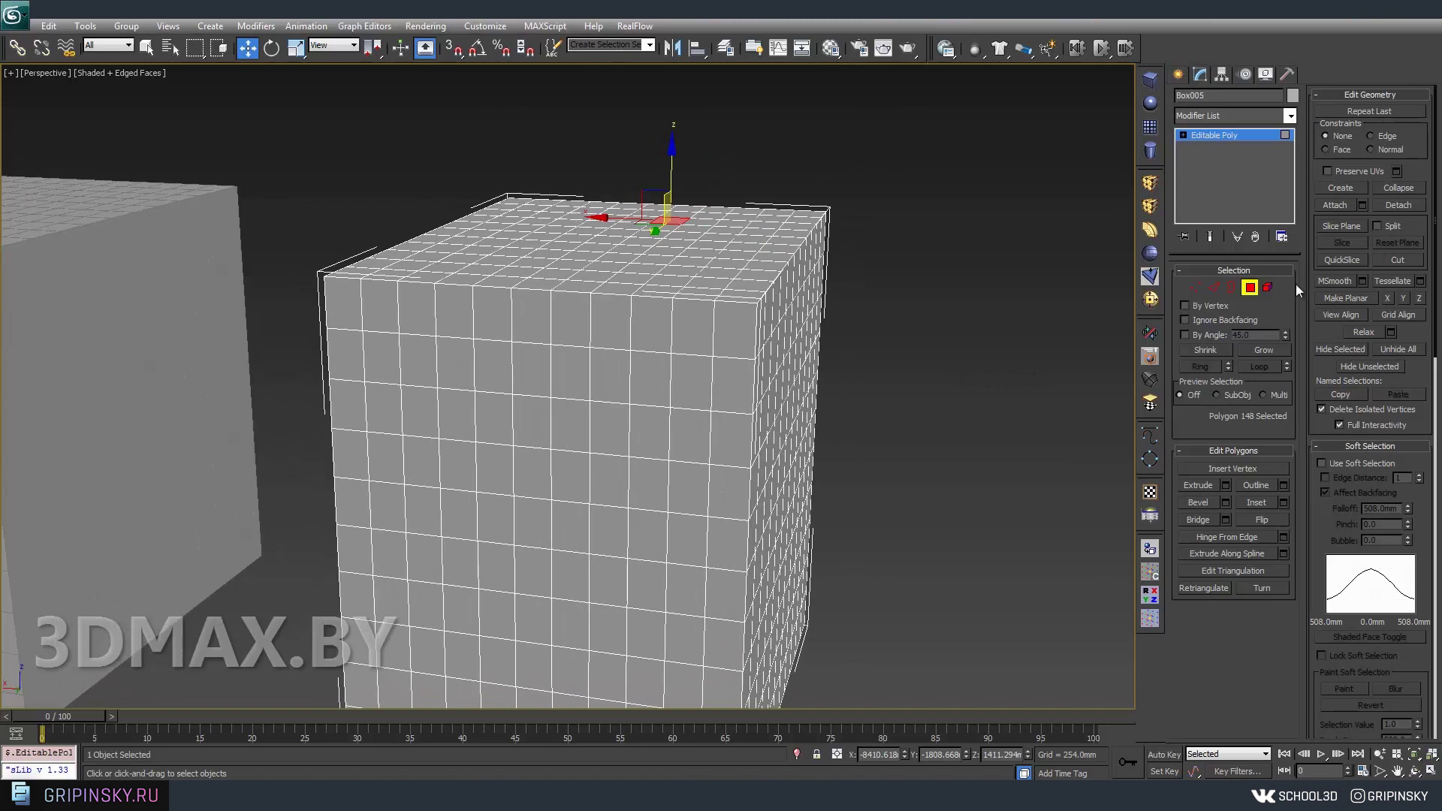
pyautogui.moveTo(756, 396)
pyautogui.keyDown('alt'); pyautogui.mouseDown(button='middle')
pyautogui.moveTo(685, 376)
pyautogui.moveTo(721, 353)
pyautogui.moveTo(773, 393)
pyautogui.mouseUp(button='middle'); pyautogui.keyUp('alt')
pyautogui.click(619, 377)
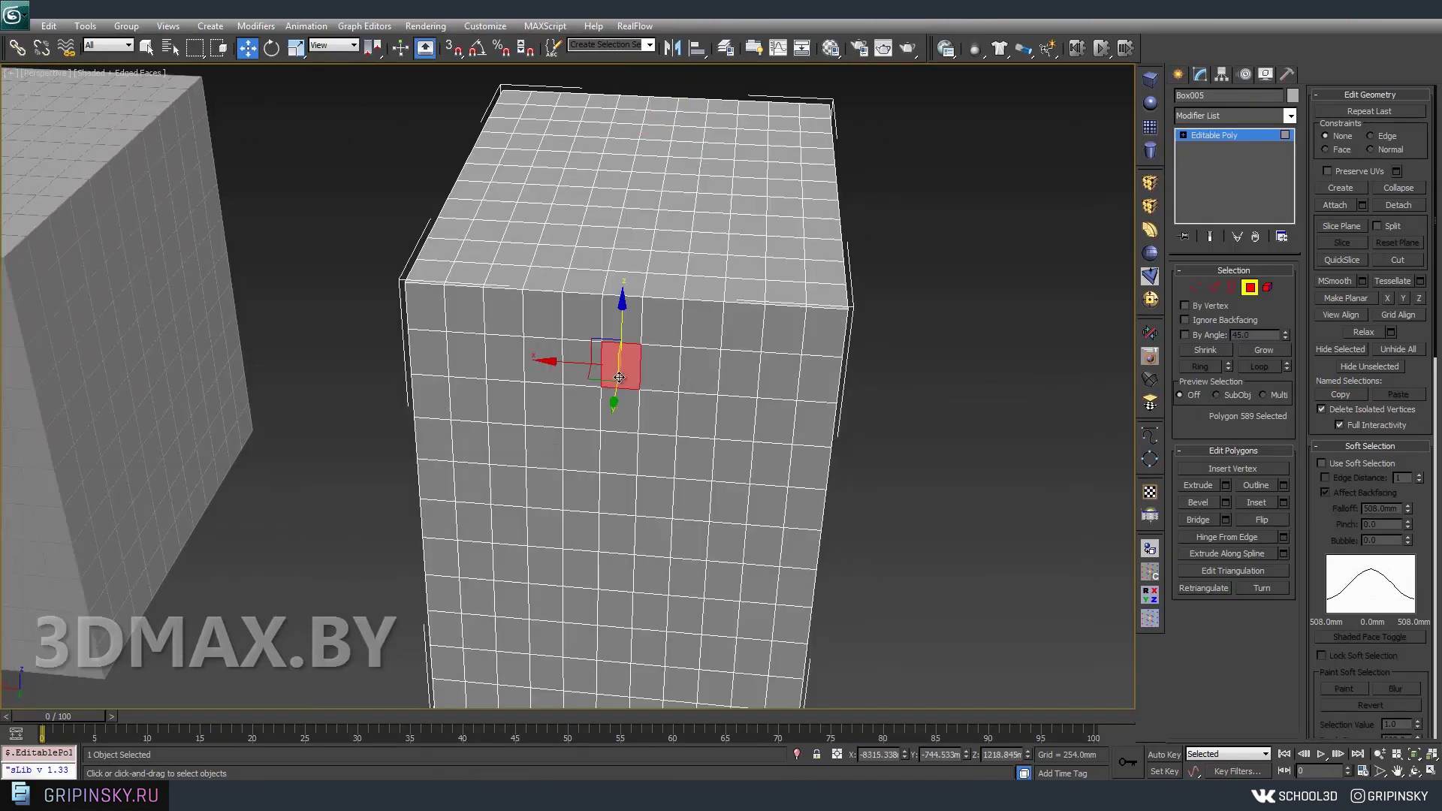
pyautogui.keyDown('ctrl'); pyautogui.click(661, 364); pyautogui.keyUp('ctrl')
pyautogui.keyDown('ctrl'); pyautogui.click(692, 399); pyautogui.keyUp('ctrl')
pyautogui.keyDown('ctrl'); pyautogui.click(620, 413); pyautogui.keyUp('ctrl')
pyautogui.keyDown('ctrl'); pyautogui.click(617, 454); pyautogui.keyUp('ctrl')
pyautogui.keyDown('ctrl'); pyautogui.click(656, 456); pyautogui.keyUp('ctrl')
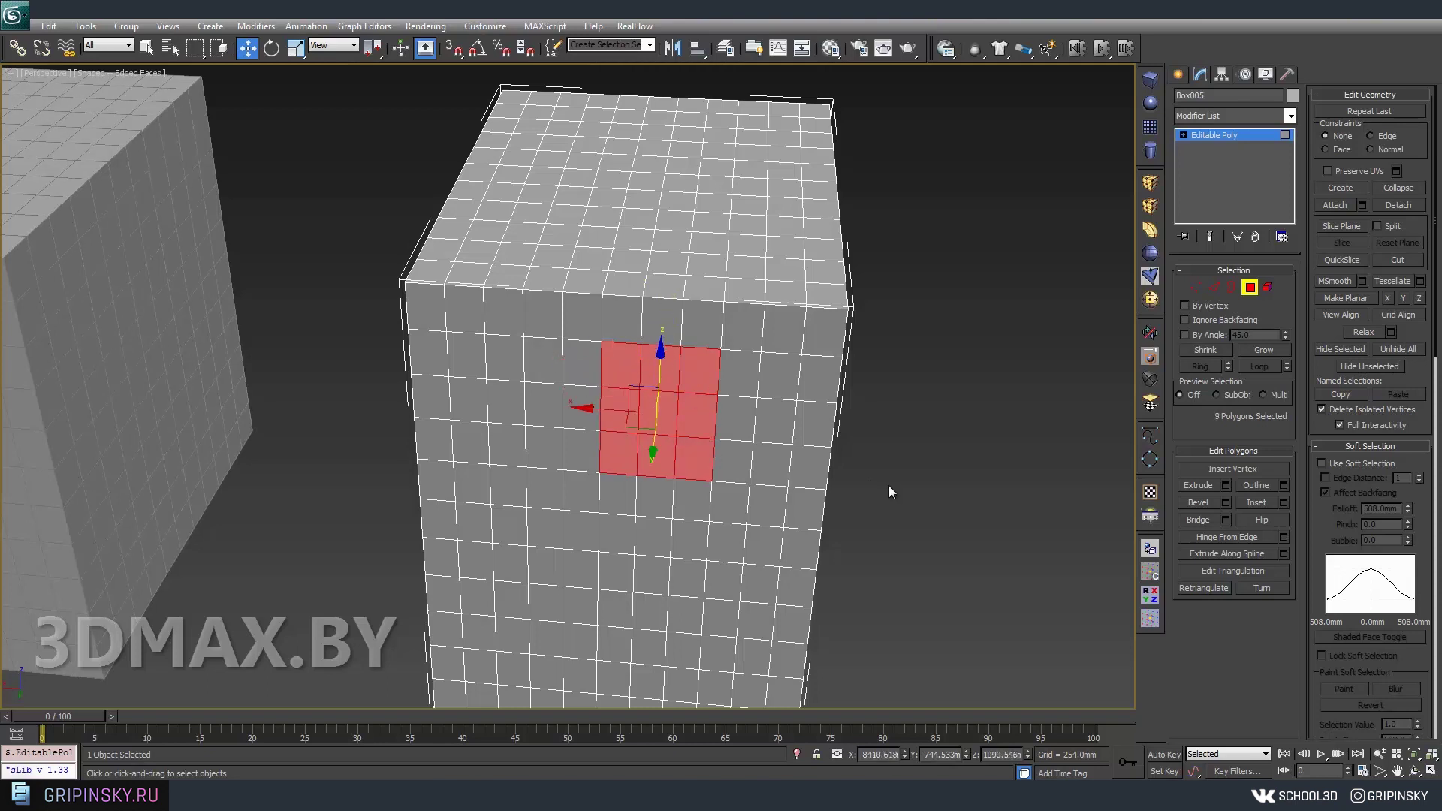
# Add and subtract polygon regions until an 88-polygon strip pattern remains.
pyautogui.moveTo(889, 485)
pyautogui.keyDown('alt'); pyautogui.mouseDown(button='middle')
pyautogui.moveTo(725, 451)
pyautogui.moveTo(747, 358)
pyautogui.moveTo(807, 322)
pyautogui.mouseUp(button='middle'); pyautogui.keyUp('alt')
pyautogui.moveTo(566, 291)
pyautogui.keyDown('ctrl'); pyautogui.mouseDown()
pyautogui.moveTo(426, 290)
pyautogui.moveTo(849, 413)
pyautogui.mouseUp(); pyautogui.keyUp('ctrl')
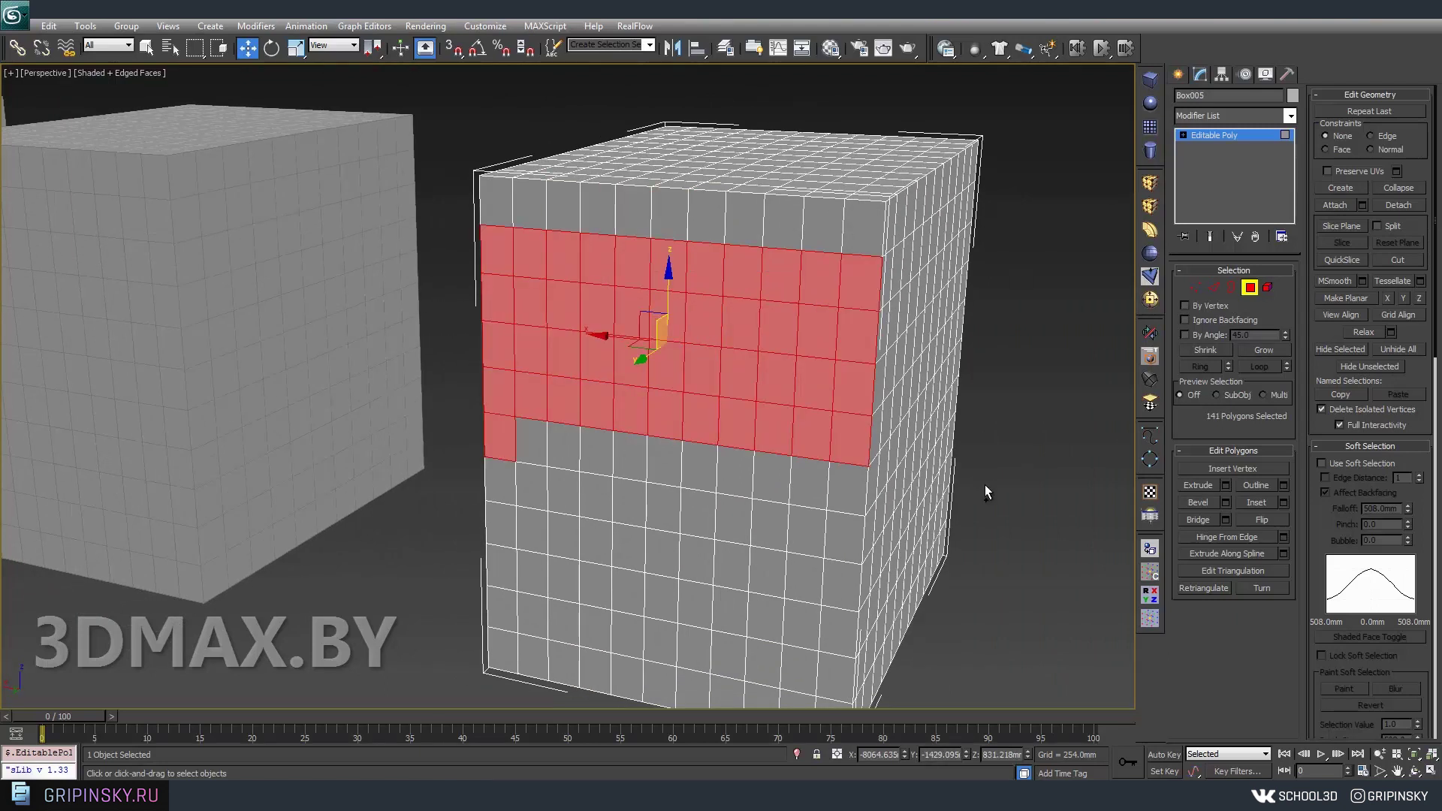
pyautogui.keyDown('ctrl'); pyautogui.moveTo(985, 485); pyautogui.dragTo(679, 664); pyautogui.keyUp('ctrl')
pyautogui.keyDown('ctrl'); pyautogui.moveTo(492, 507); pyautogui.dragTo(624, 598); pyautogui.keyUp('ctrl')
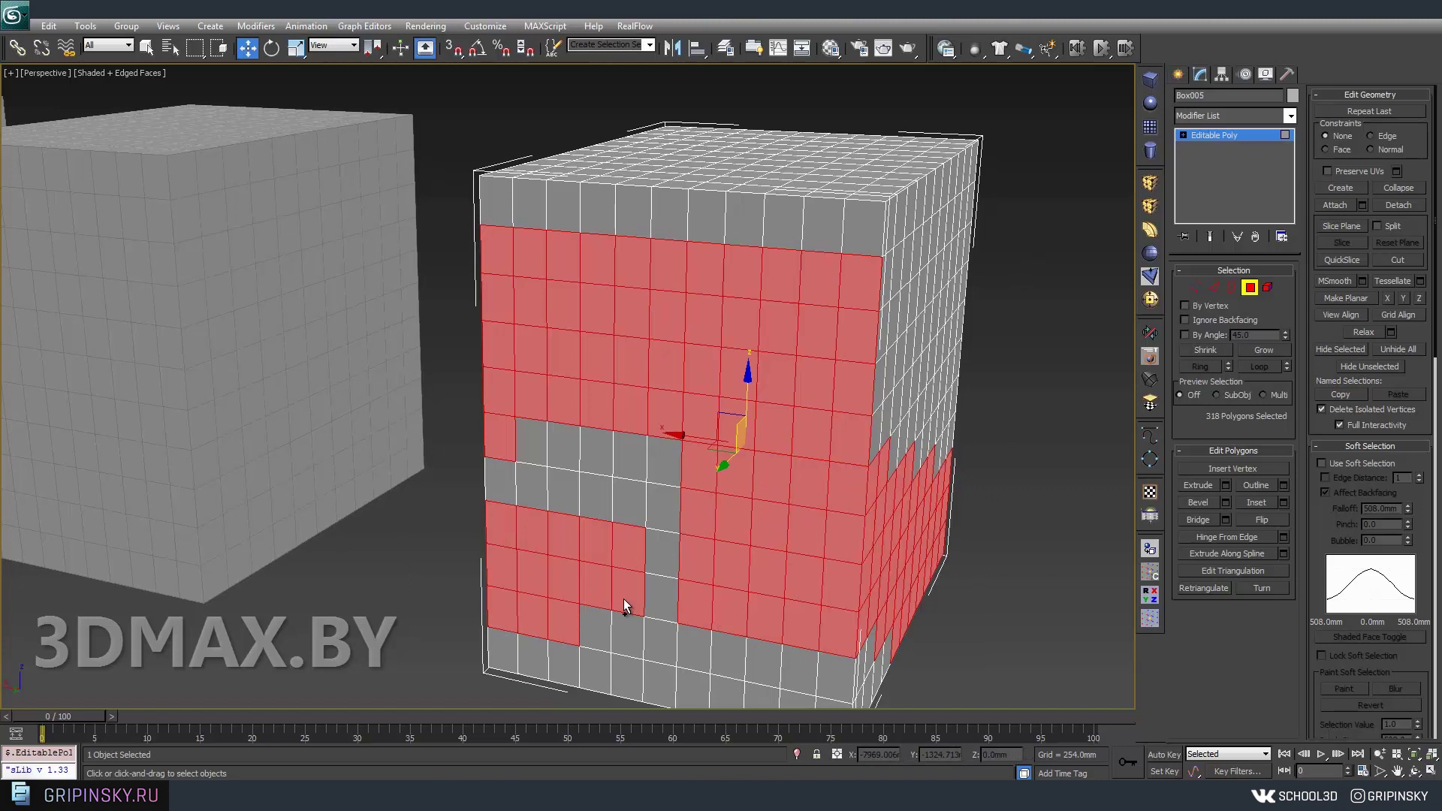
pyautogui.keyDown('alt'); pyautogui.moveTo(652, 334); pyautogui.dragTo(420, 309); pyautogui.keyUp('alt')
pyautogui.keyDown('alt'); pyautogui.moveTo(687, 473); pyautogui.dragTo(969, 297); pyautogui.keyUp('alt')
pyautogui.keyDown('alt'); pyautogui.moveTo(976, 432); pyautogui.dragTo(717, 665); pyautogui.keyUp('alt')
pyautogui.keyDown('alt'); pyautogui.moveTo(458, 492); pyautogui.dragTo(646, 653); pyautogui.keyUp('alt')
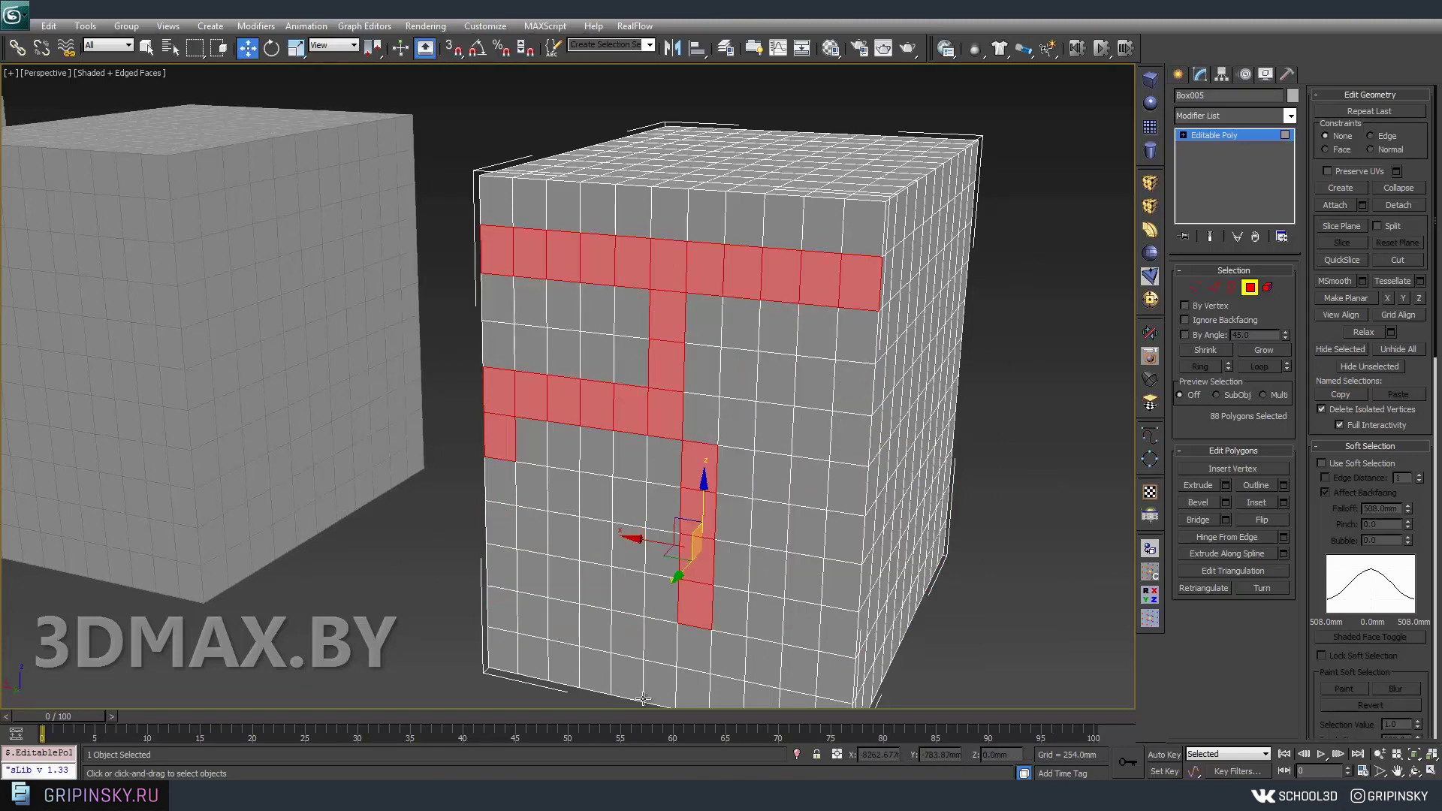
pyautogui.keyDown('alt'); pyautogui.moveTo(1116, 425); pyautogui.dragTo(1228, 332, button='middle'); pyautogui.keyUp('alt')
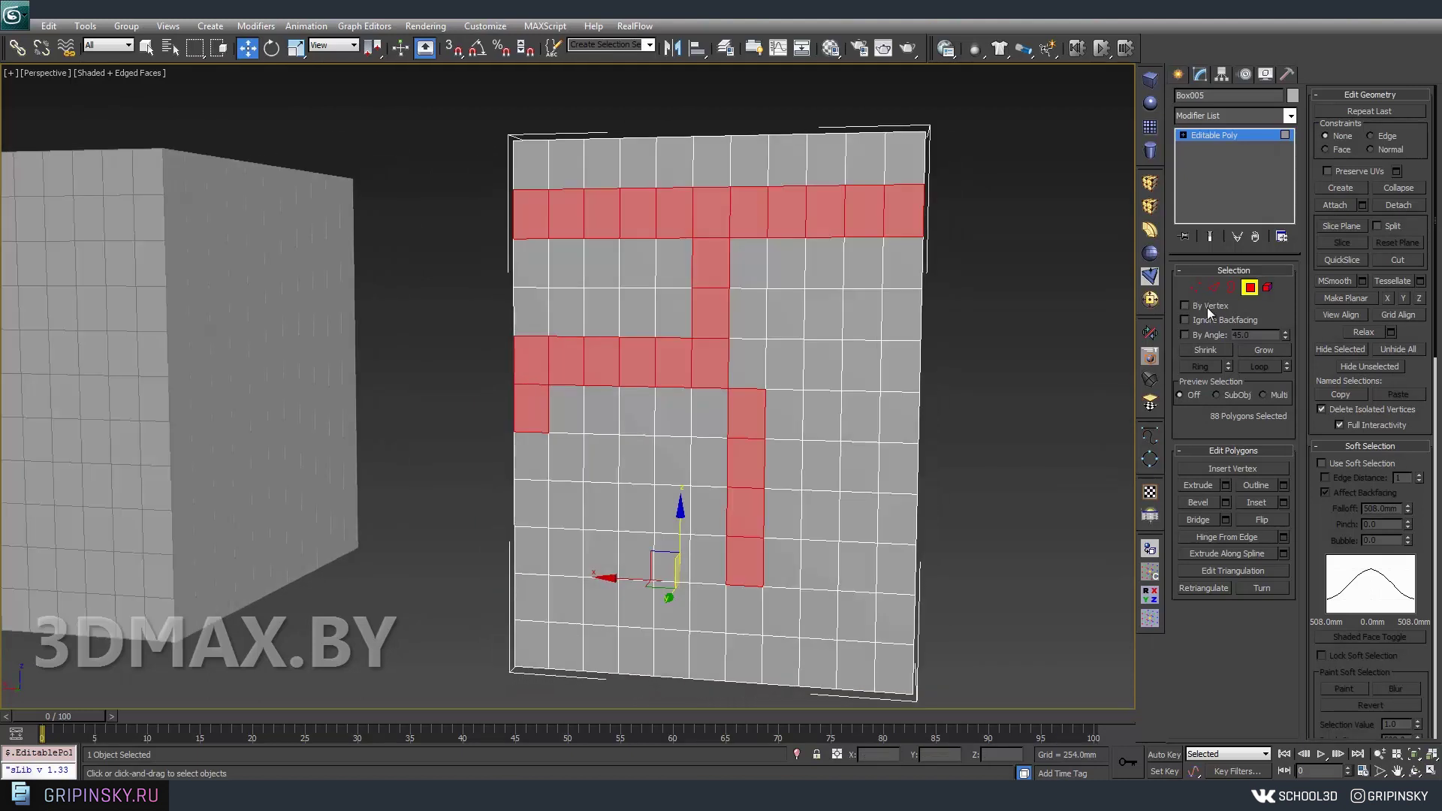
# Use By Vertex picking to select four polygons around a vertex, then turn it off.
pyautogui.click(1206, 308)
pyautogui.click(755, 347)
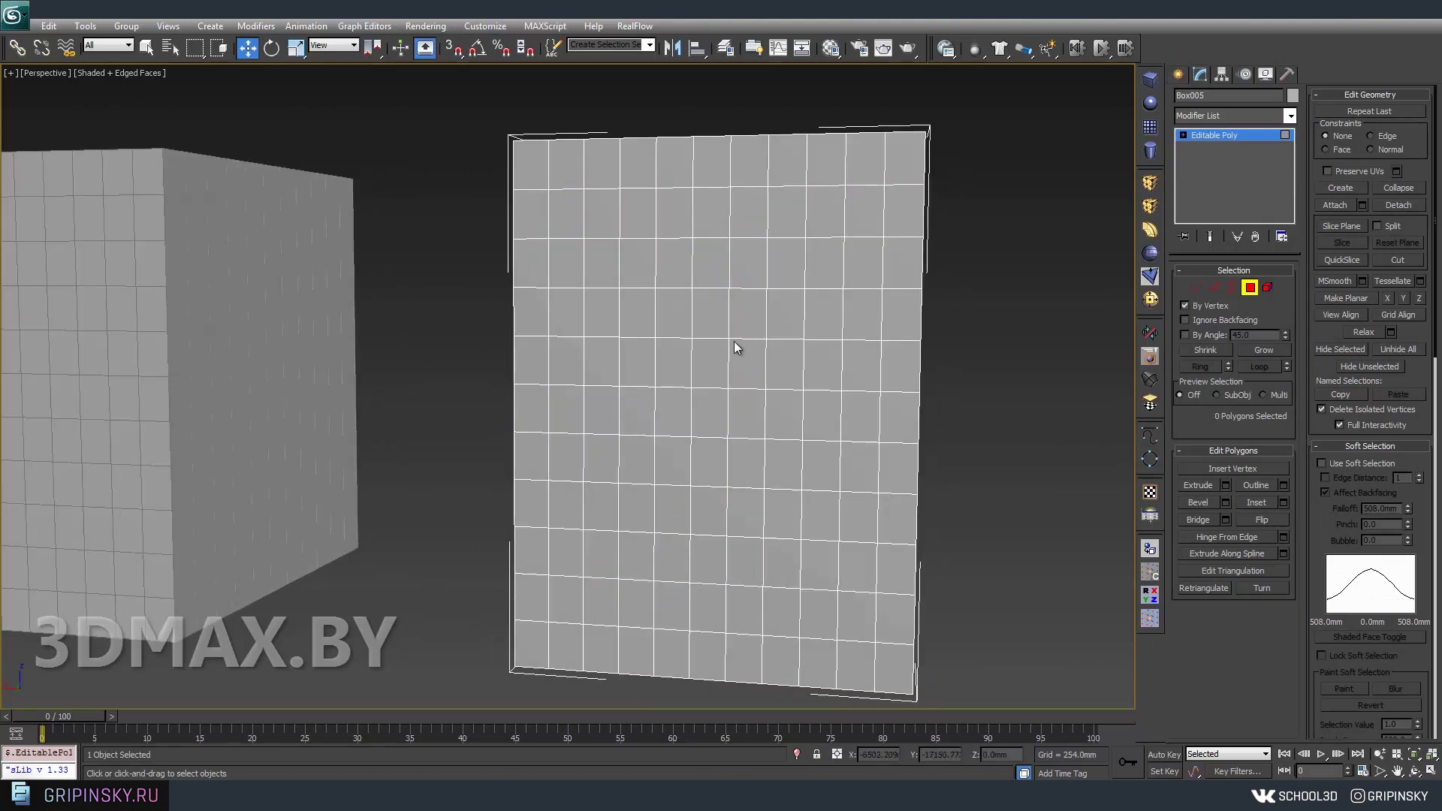
pyautogui.click(730, 339)
pyautogui.keyDown('alt'); pyautogui.moveTo(787, 361); pyautogui.dragTo(864, 430, button='middle'); pyautogui.keyUp('alt')
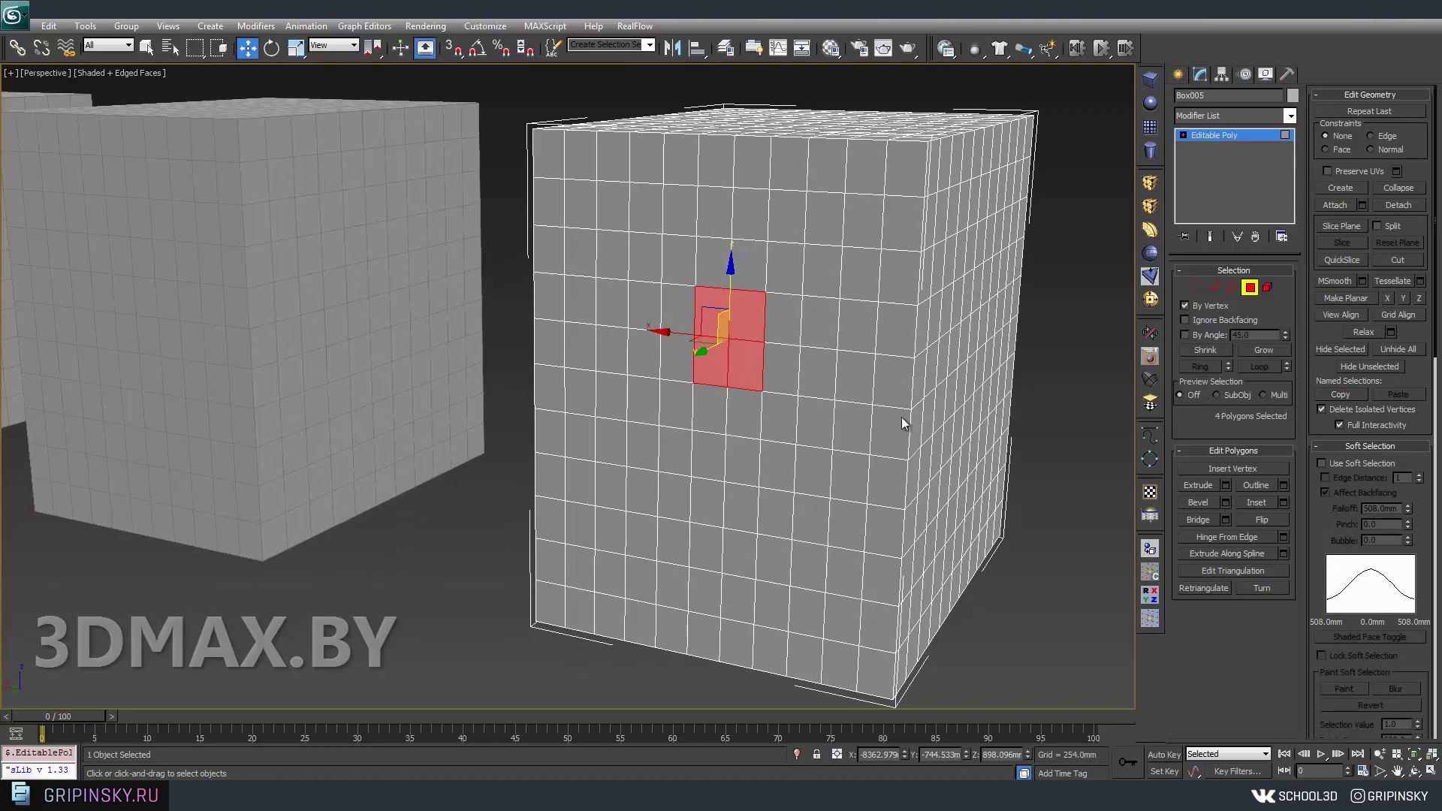
pyautogui.click(1197, 301)
pyautogui.moveTo(676, 353)
pyautogui.keyDown('alt'); pyautogui.mouseDown(button='middle')
pyautogui.moveTo(274, 371)
pyautogui.moveTo(304, 356)
pyautogui.mouseUp(button='middle'); pyautogui.keyUp('alt')
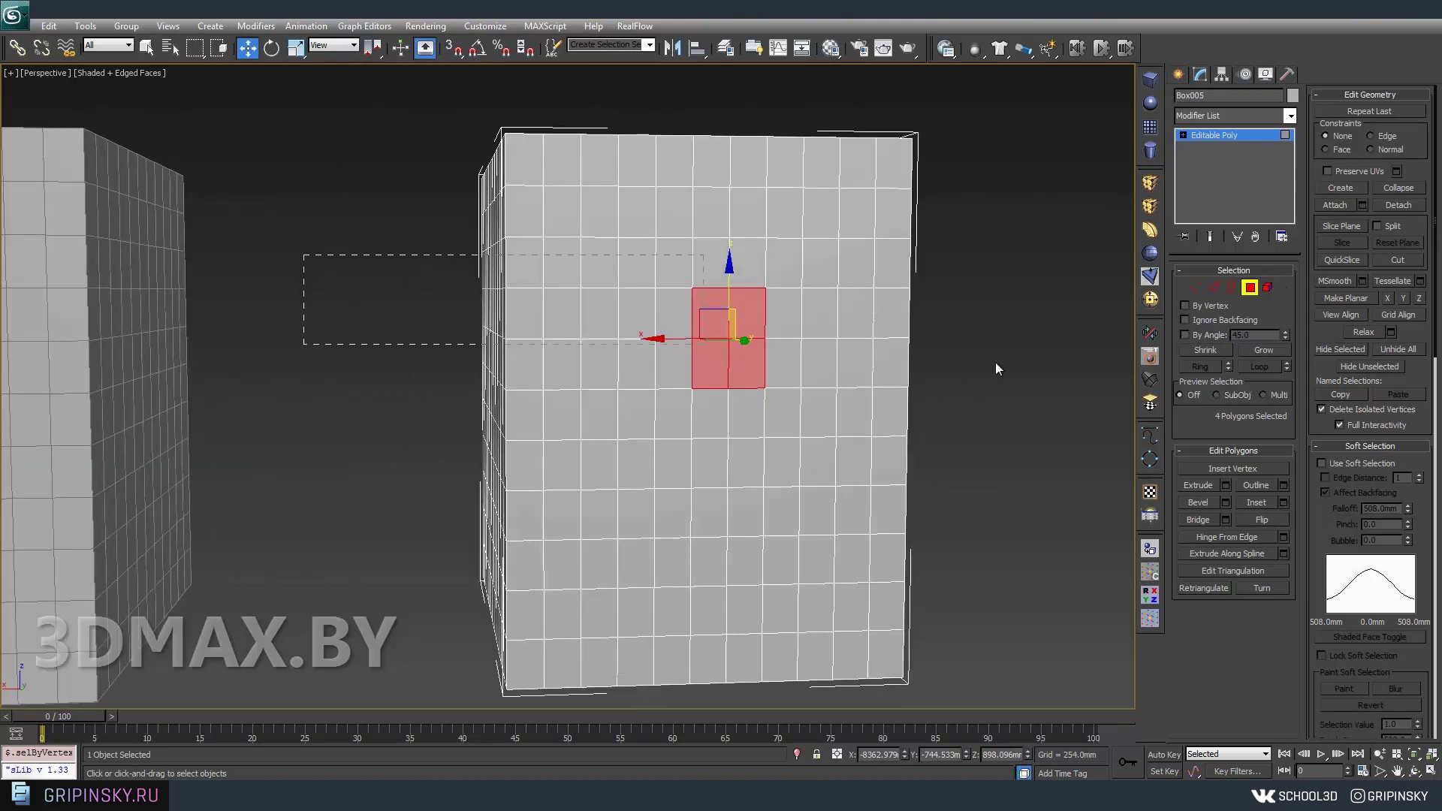
pyautogui.click(358, 237)
# With Ignore Backfacing on, window-select a band of 22 front-facing polygons, then turn it off.
pyautogui.keyDown('alt'); pyautogui.moveTo(358, 237); pyautogui.dragTo(440, 273, button='middle'); pyautogui.keyUp('alt')
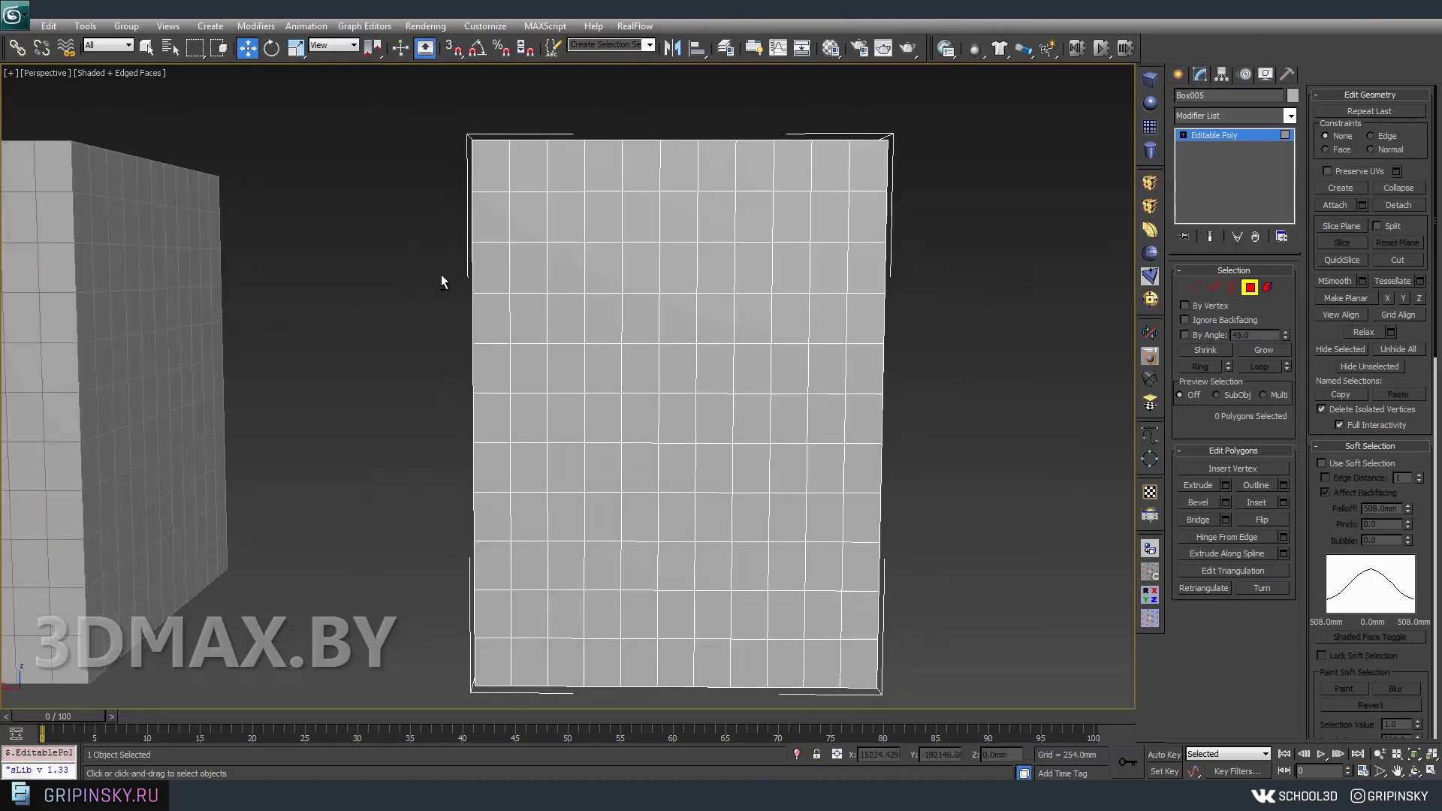
pyautogui.moveTo(378, 238); pyautogui.dragTo(654, 321)
pyautogui.moveTo(1028, 363); pyautogui.dragTo(1032, 376)
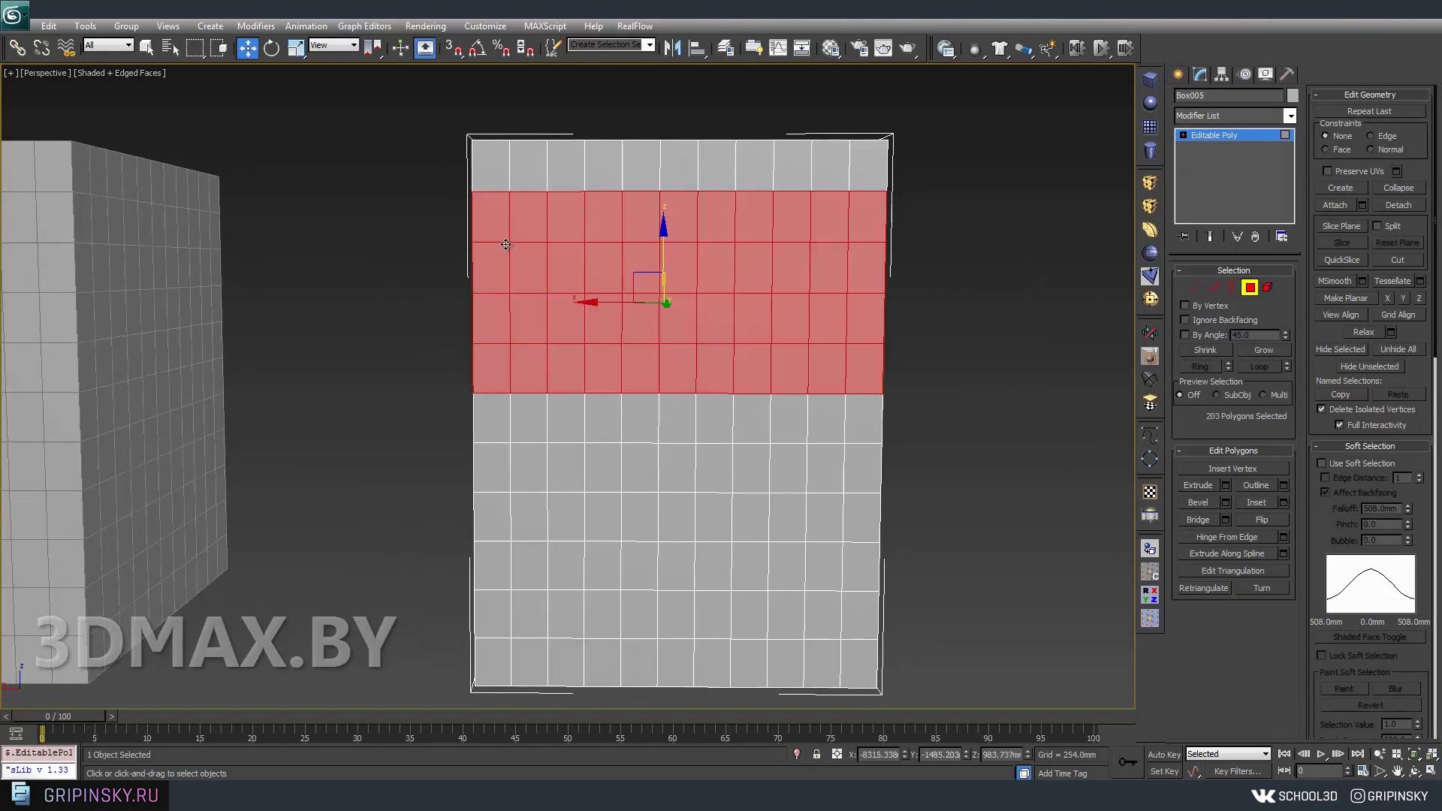
pyautogui.moveTo(971, 294)
pyautogui.keyDown('alt'); pyautogui.mouseDown(button='middle')
pyautogui.moveTo(675, 301)
pyautogui.moveTo(958, 274)
pyautogui.mouseUp(button='middle'); pyautogui.keyUp('alt')
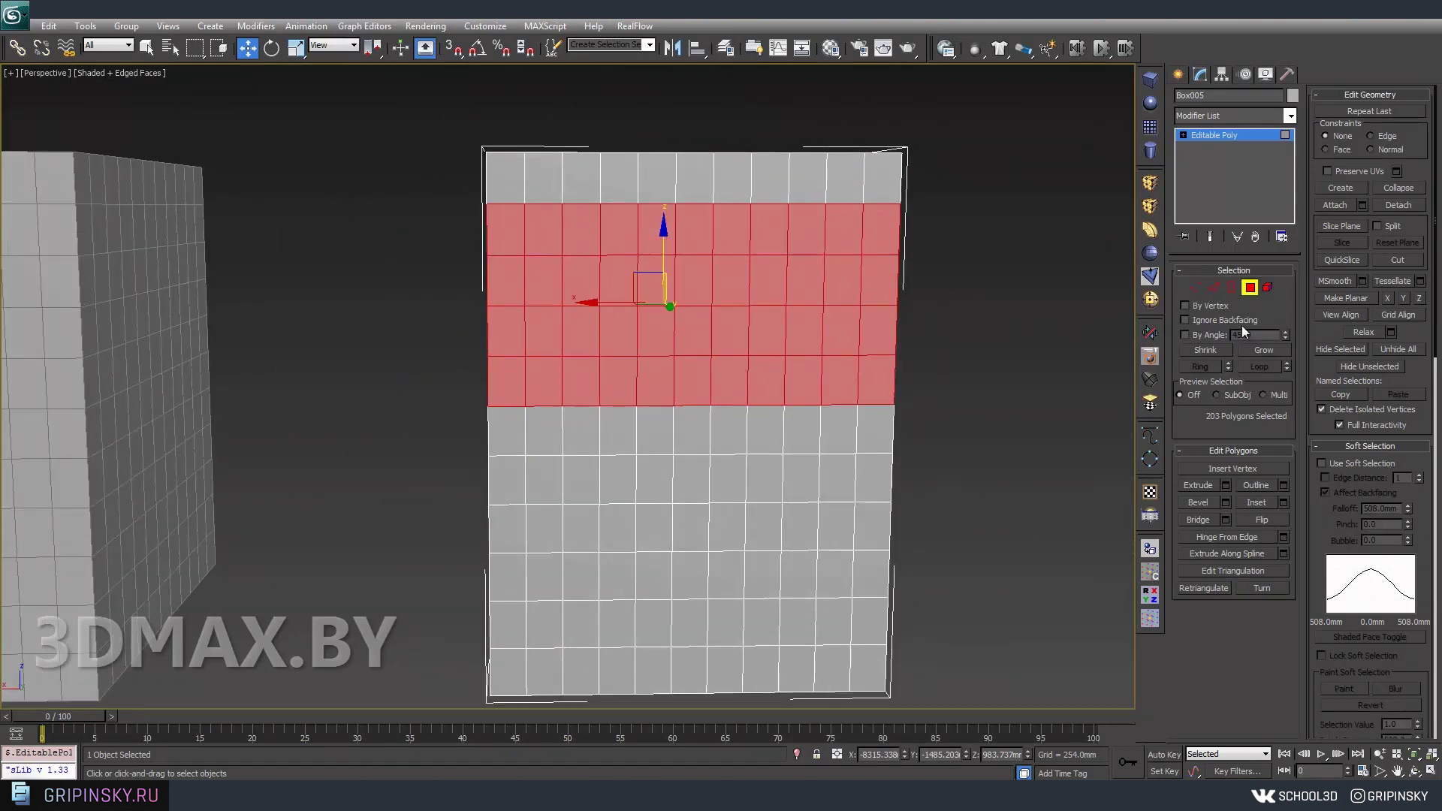
pyautogui.click(1184, 320)
pyautogui.click(356, 269)
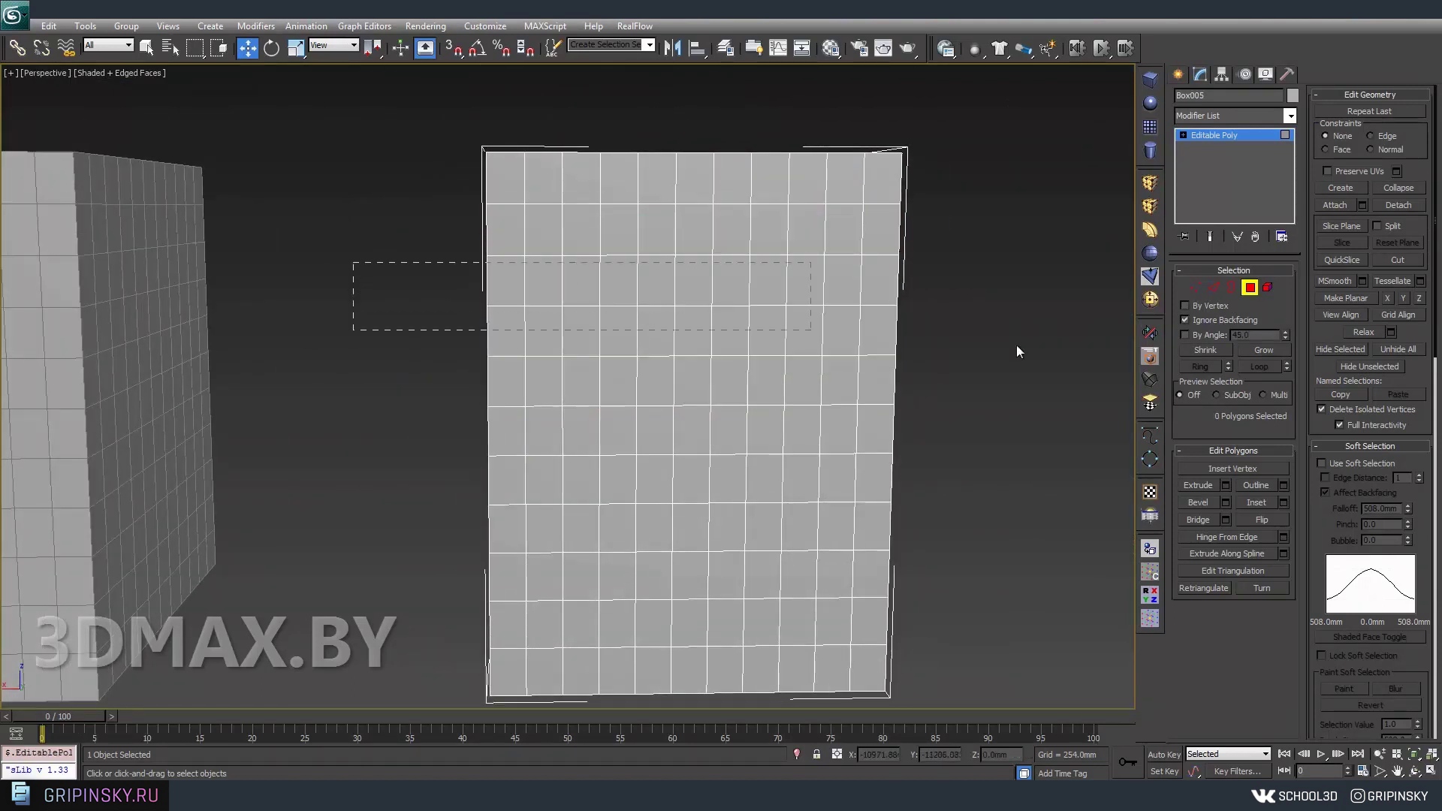
pyautogui.moveTo(1016, 352); pyautogui.dragTo(1074, 354)
pyautogui.moveTo(1088, 392)
pyautogui.keyDown('alt'); pyautogui.mouseDown(button='middle')
pyautogui.moveTo(935, 389)
pyautogui.moveTo(1087, 388)
pyautogui.mouseUp(button='middle'); pyautogui.keyUp('alt')
pyautogui.click(1204, 320)
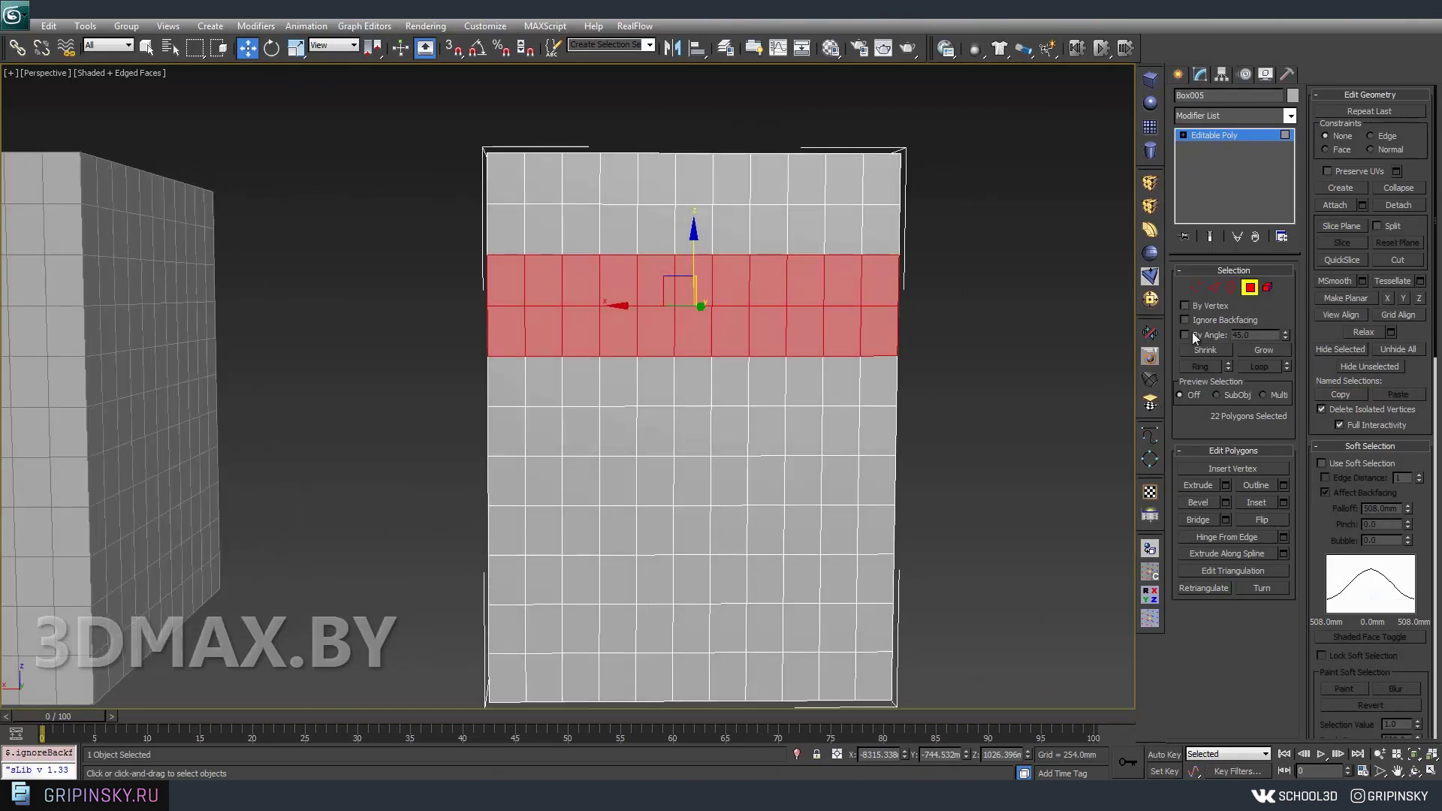
# Select the single centre polygon, grow and shrink it back, ending at Edge level.
pyautogui.hotkey('ctrl', 'd')
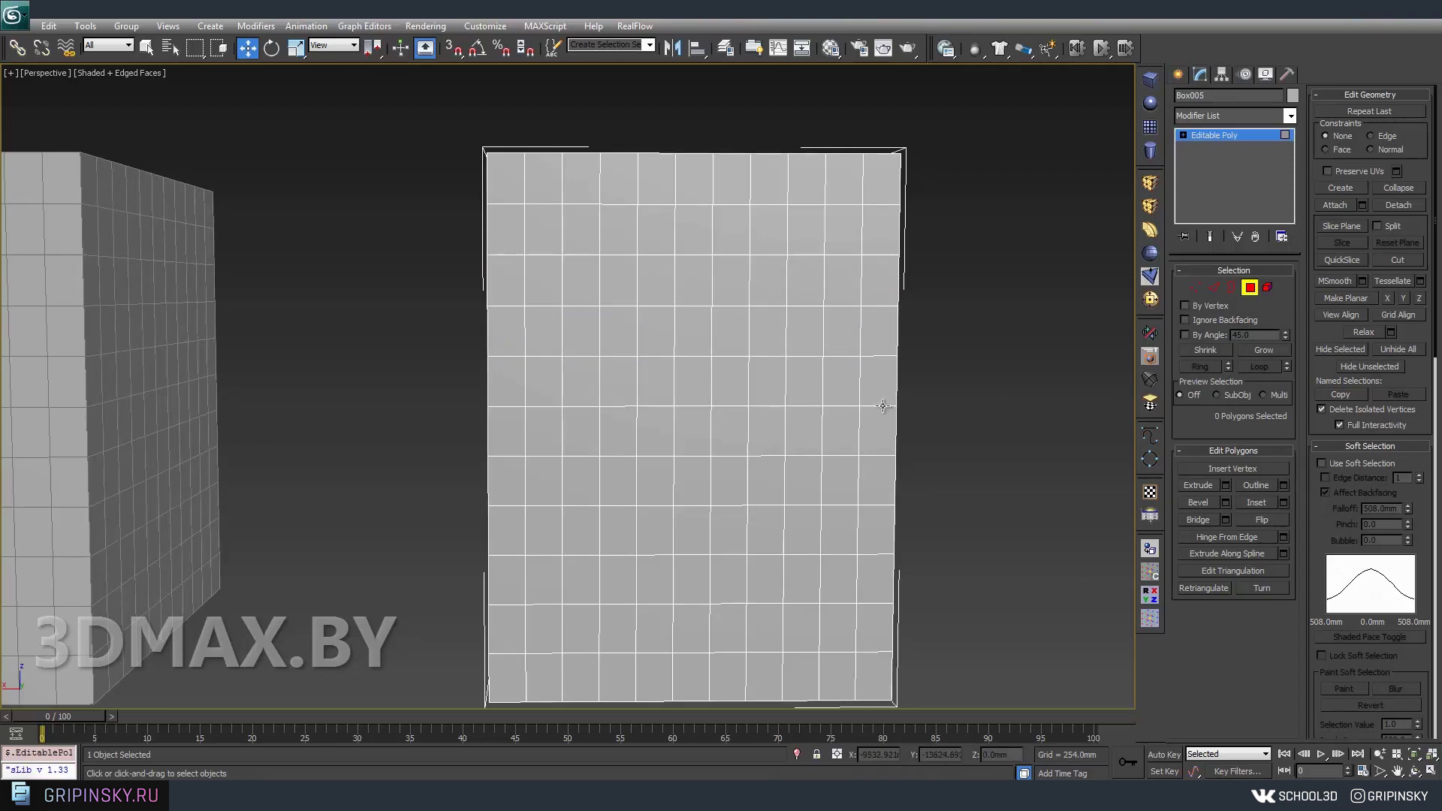
pyautogui.click(693, 379)
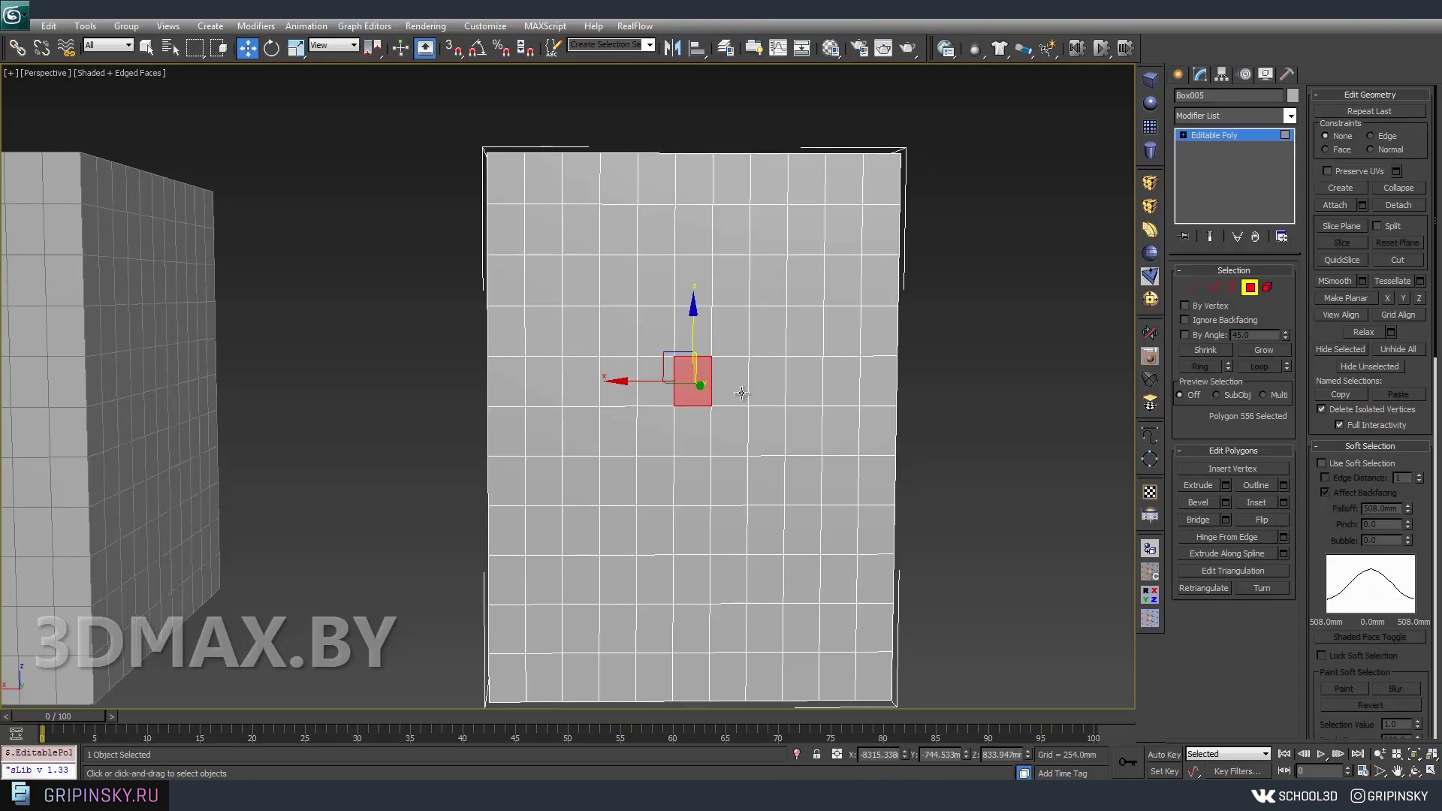
pyautogui.keyDown('alt'); pyautogui.moveTo(693, 379); pyautogui.dragTo(895, 400, button='middle'); pyautogui.keyUp('alt')
pyautogui.click(1260, 351)
pyautogui.click(1254, 349)
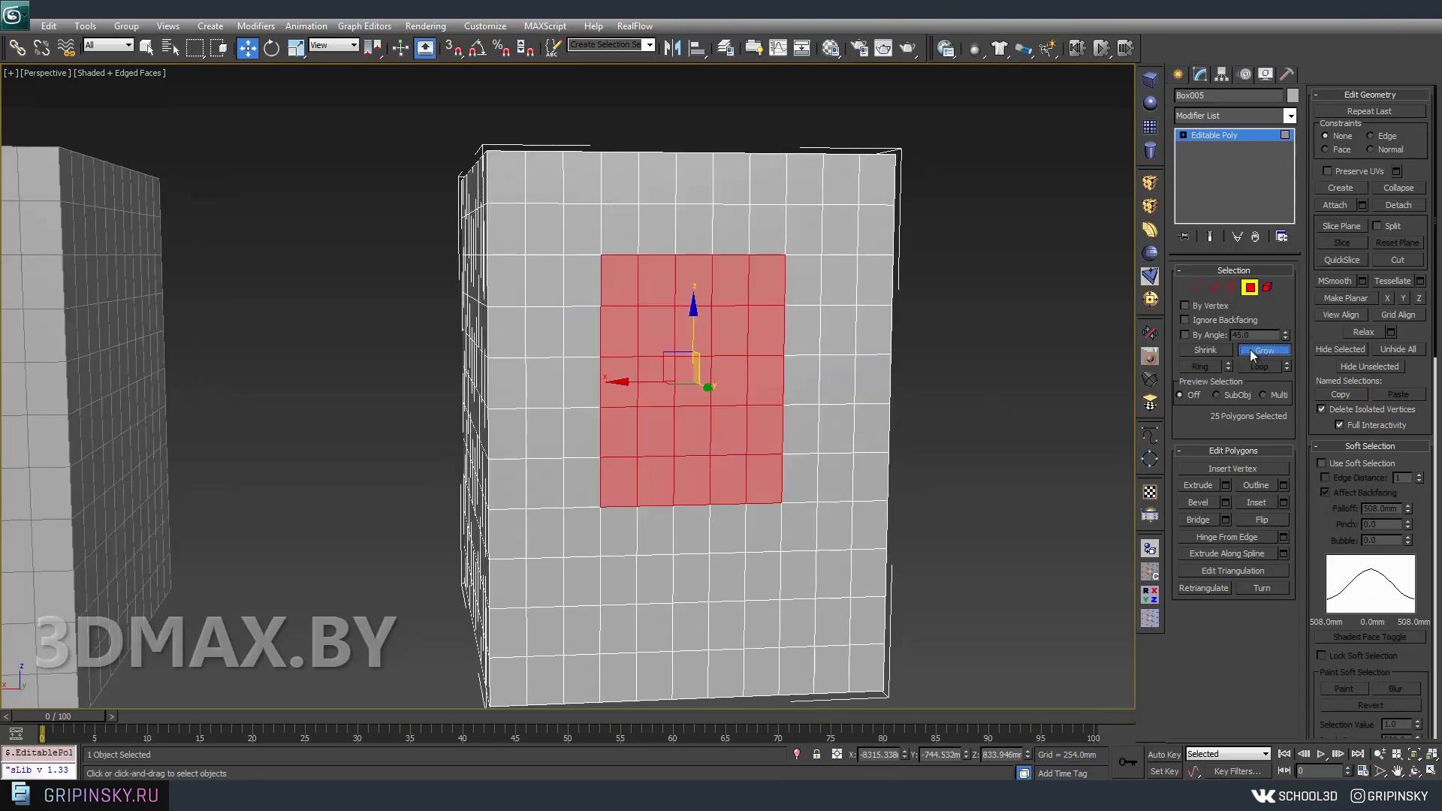
pyautogui.click(1206, 348)
pyautogui.click(1206, 349)
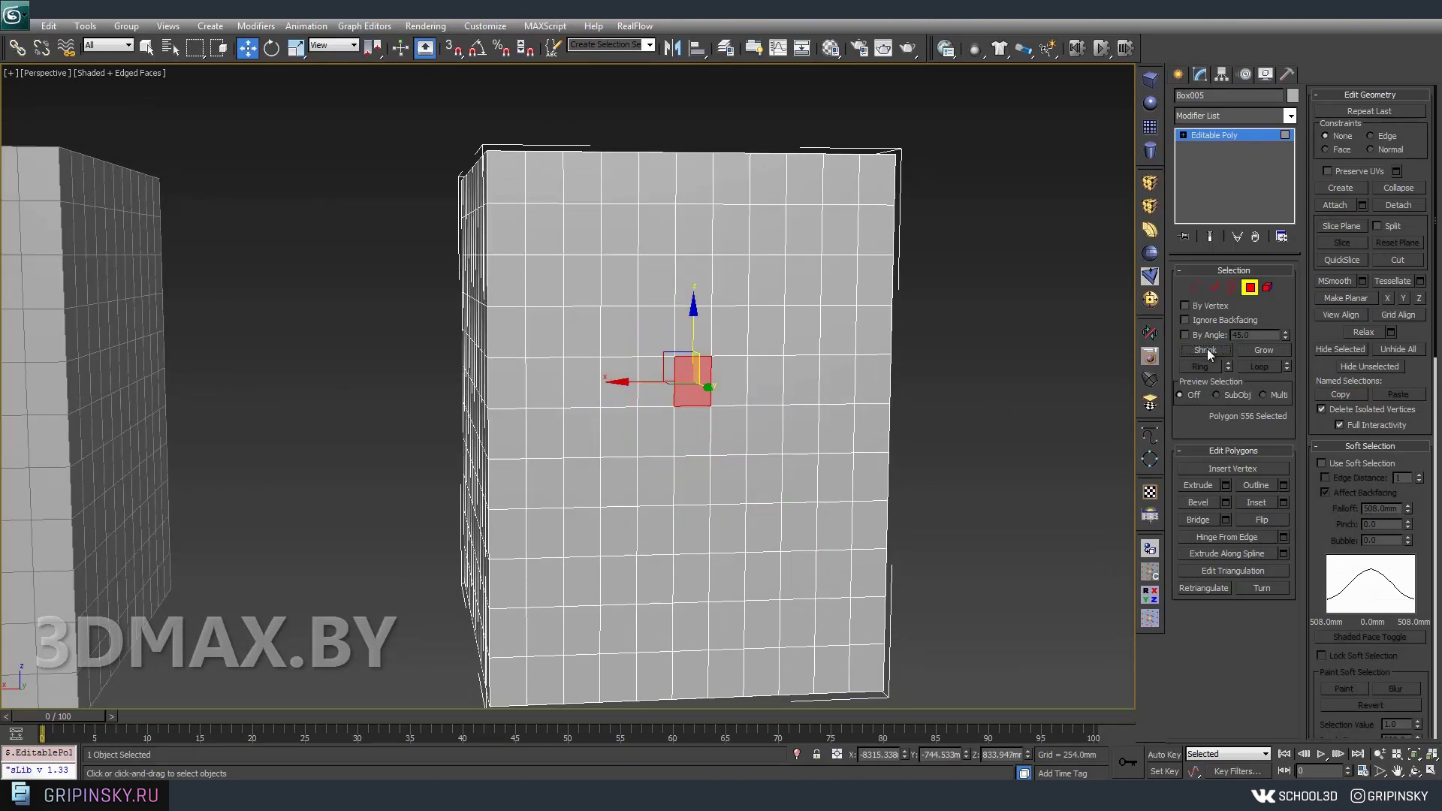
pyautogui.keyDown('alt'); pyautogui.moveTo(955, 417); pyautogui.dragTo(1051, 405, button='middle'); pyautogui.keyUp('alt')
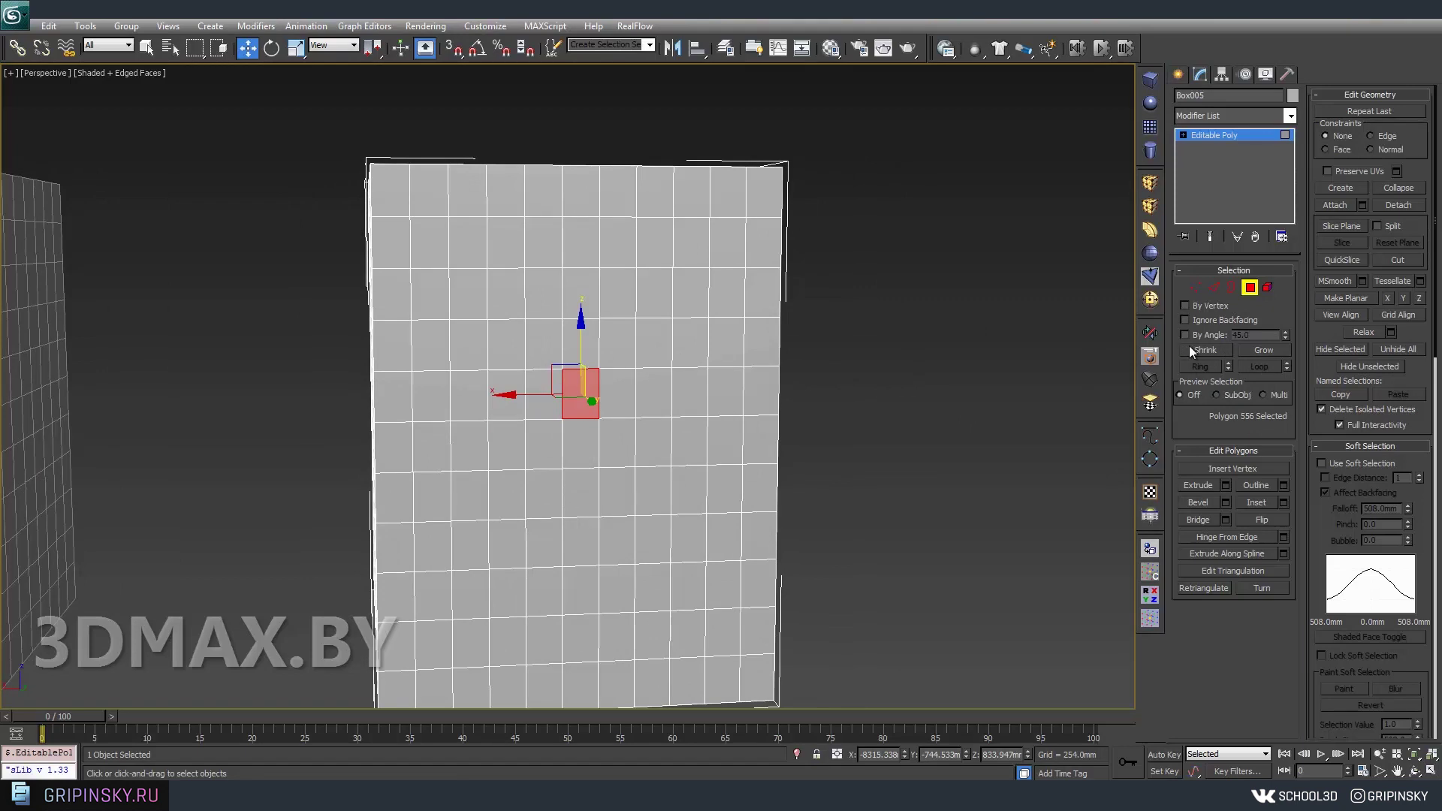
pyautogui.click(1212, 291)
# Zoom in on the box and select a single edge on its face.
pyautogui.keyDown('alt'); pyautogui.moveTo(901, 398); pyautogui.dragTo(1002, 385, button='middle'); pyautogui.keyUp('alt')
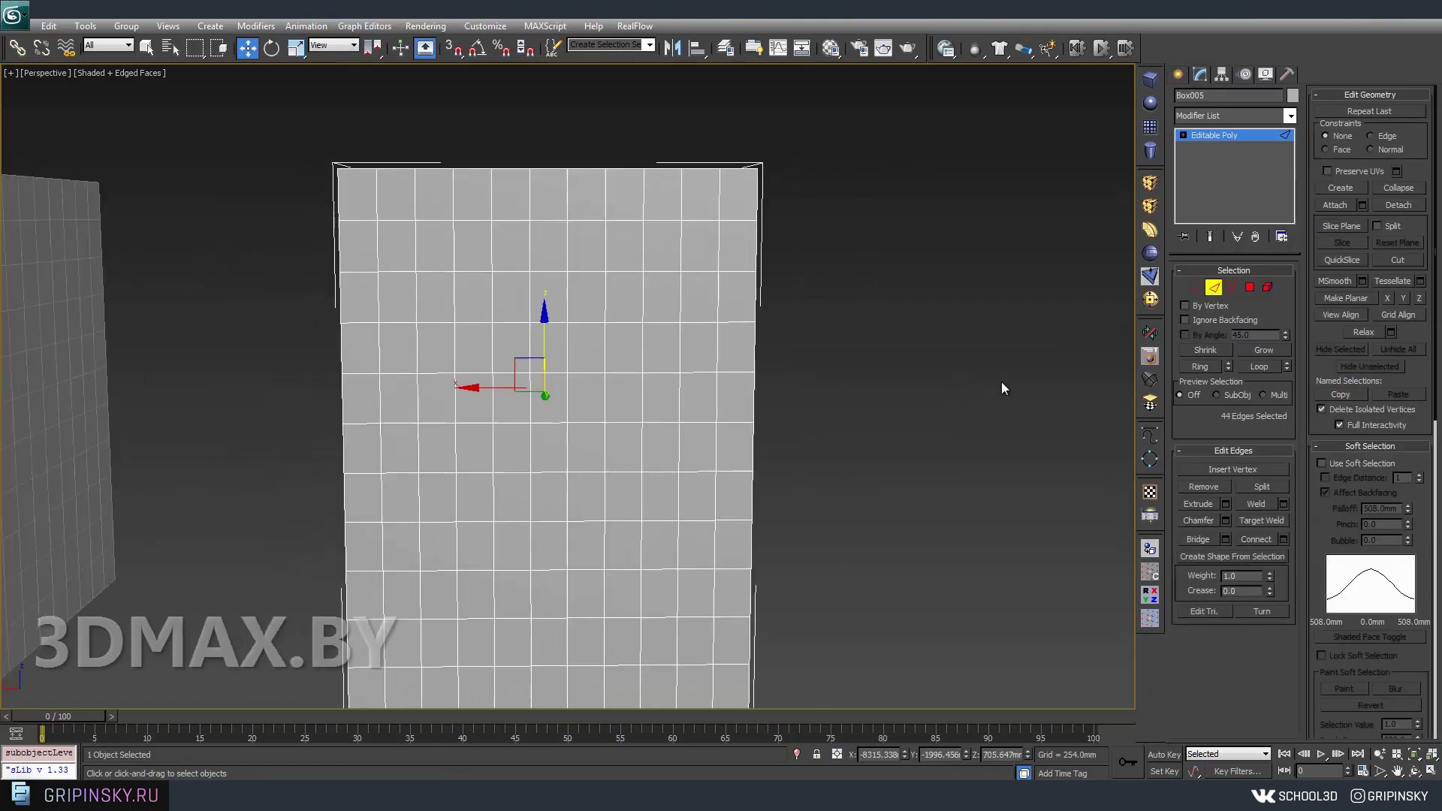
pyautogui.scroll(4, 1002, 384)
pyautogui.scroll(-8, 1001, 384)
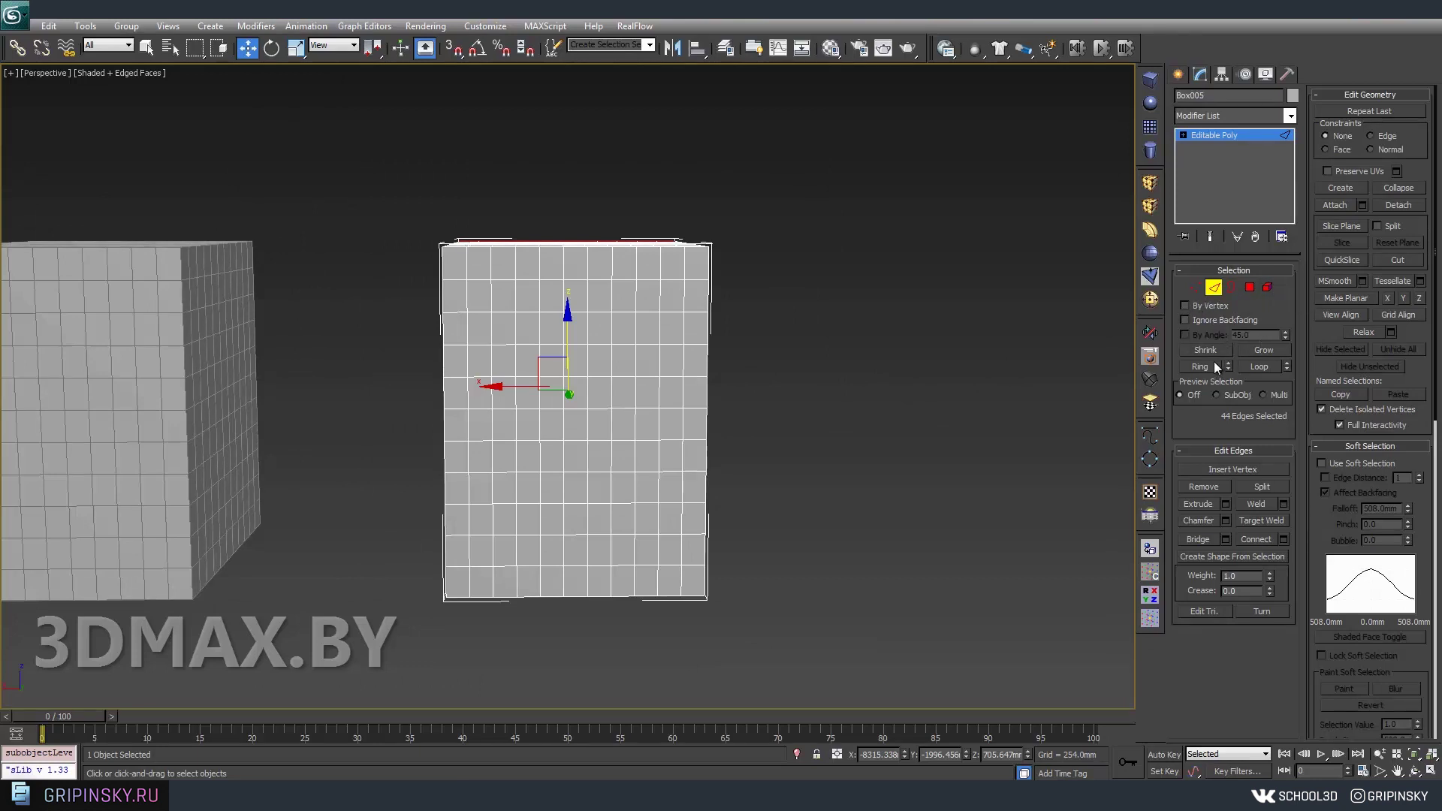
pyautogui.moveTo(779, 466)
pyautogui.keyDown('alt'); pyautogui.mouseDown(button='middle')
pyautogui.moveTo(759, 473)
pyautogui.moveTo(853, 437)
pyautogui.moveTo(812, 396)
pyautogui.moveTo(794, 408)
pyautogui.moveTo(802, 434)
pyautogui.moveTo(833, 453)
pyautogui.mouseUp(button='middle'); pyautogui.keyUp('alt')
pyautogui.scroll(5, 818, 409)
pyautogui.click(678, 318)
pyautogui.keyDown('alt'); pyautogui.moveTo(810, 401); pyautogui.dragTo(739, 406, button='middle'); pyautogui.keyUp('alt')
pyautogui.scroll(-5, 740, 409)
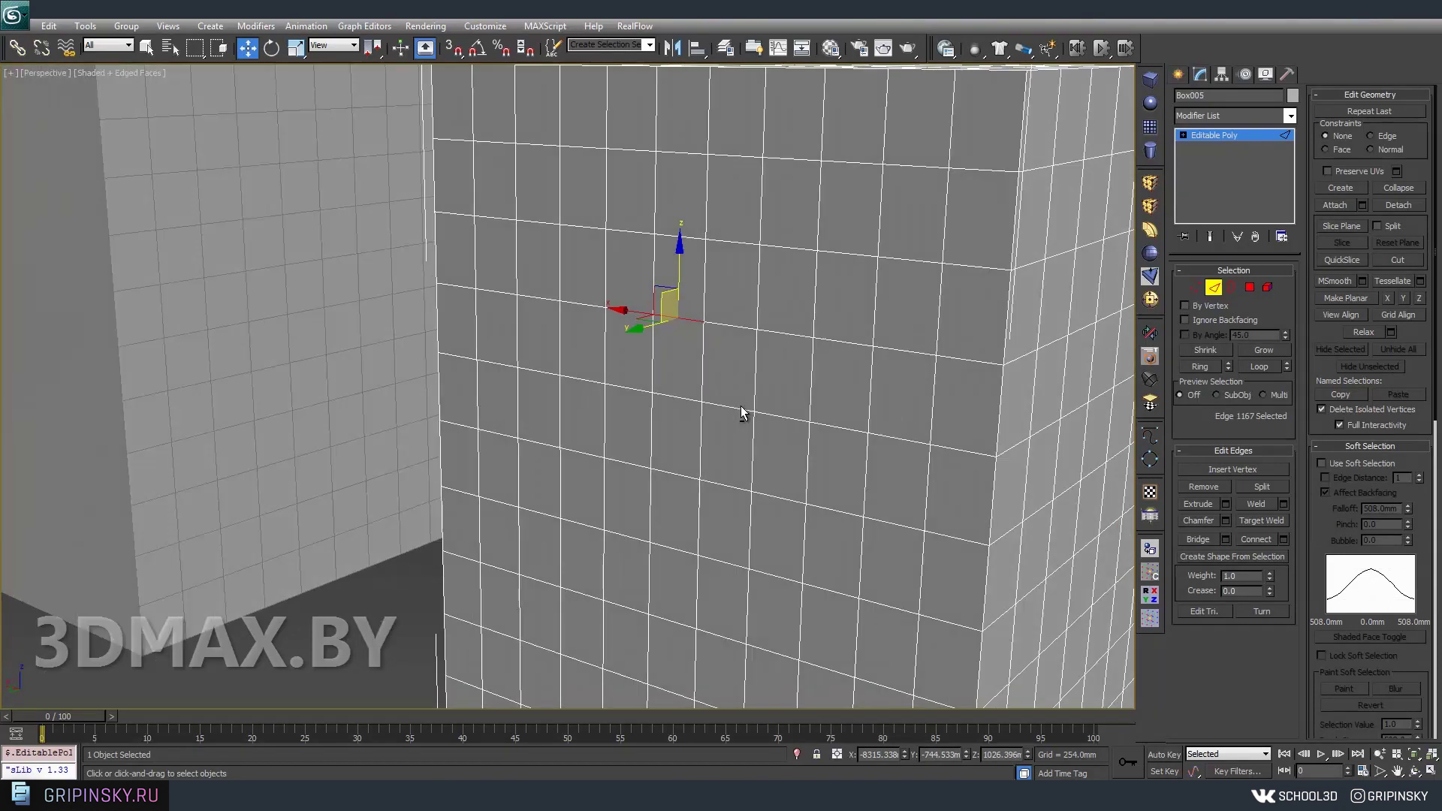
pyautogui.press('q')
pyautogui.scroll(5, 773, 360)
pyautogui.click(743, 321)
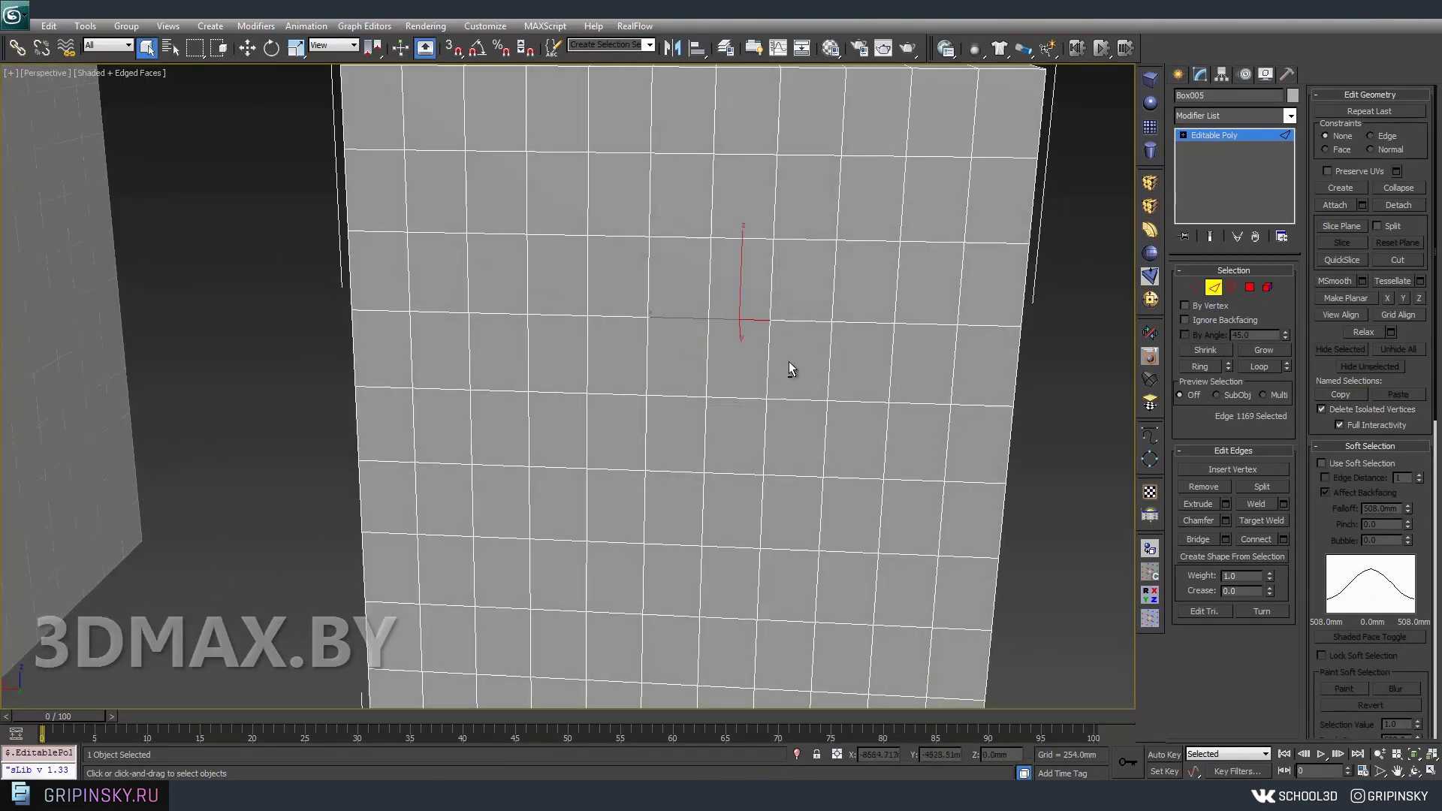
# Add two edges above and extend them into a full parallel ring.
pyautogui.keyDown('alt'); pyautogui.moveTo(788, 362); pyautogui.dragTo(901, 338, button='middle'); pyautogui.keyUp('alt')
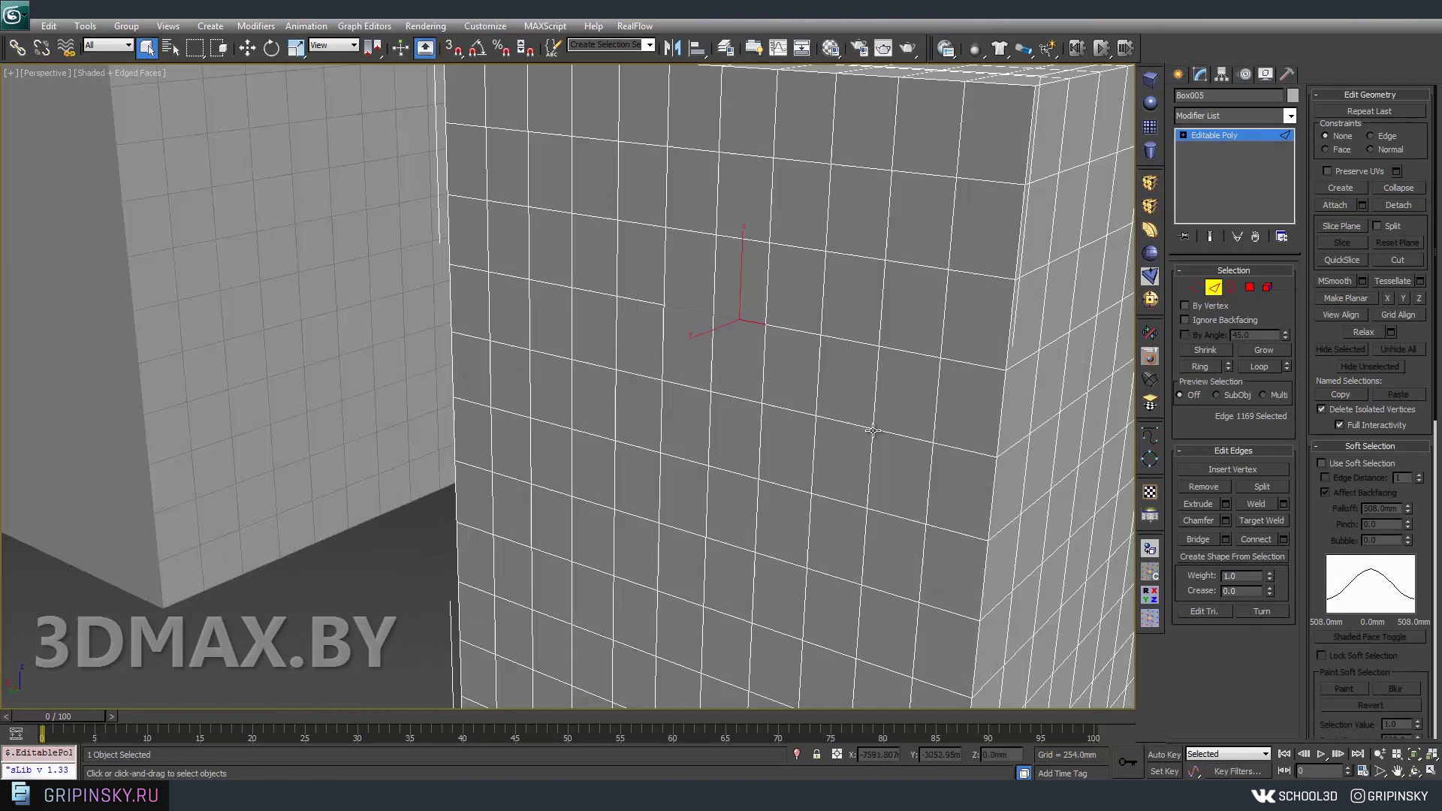
pyautogui.keyDown('alt'); pyautogui.moveTo(789, 345); pyautogui.dragTo(734, 338, button='middle'); pyautogui.keyUp('alt')
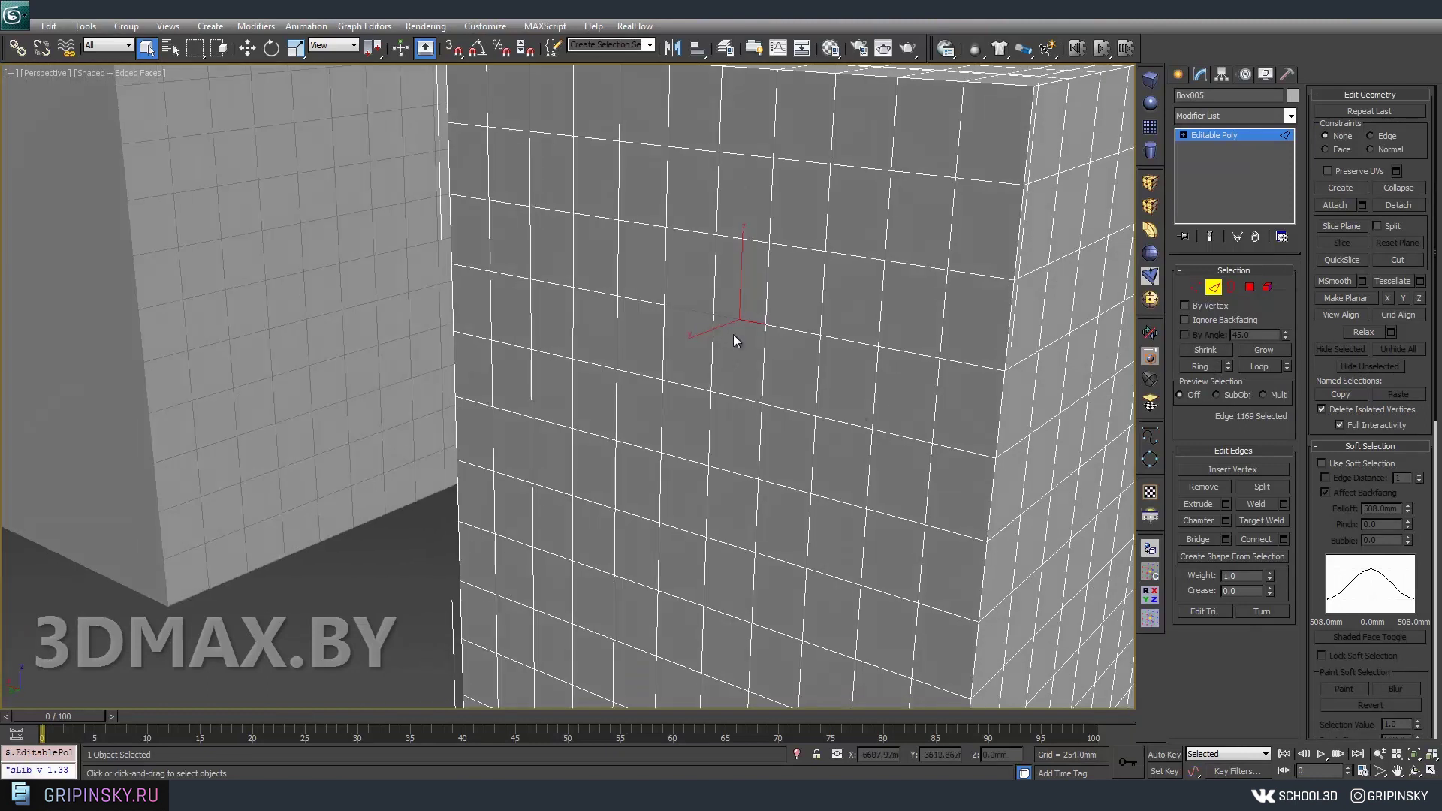
pyautogui.keyDown('ctrl'); pyautogui.click(744, 240); pyautogui.keyUp('ctrl')
pyautogui.keyDown('ctrl'); pyautogui.click(747, 156); pyautogui.keyUp('ctrl')
pyautogui.click(1200, 366)
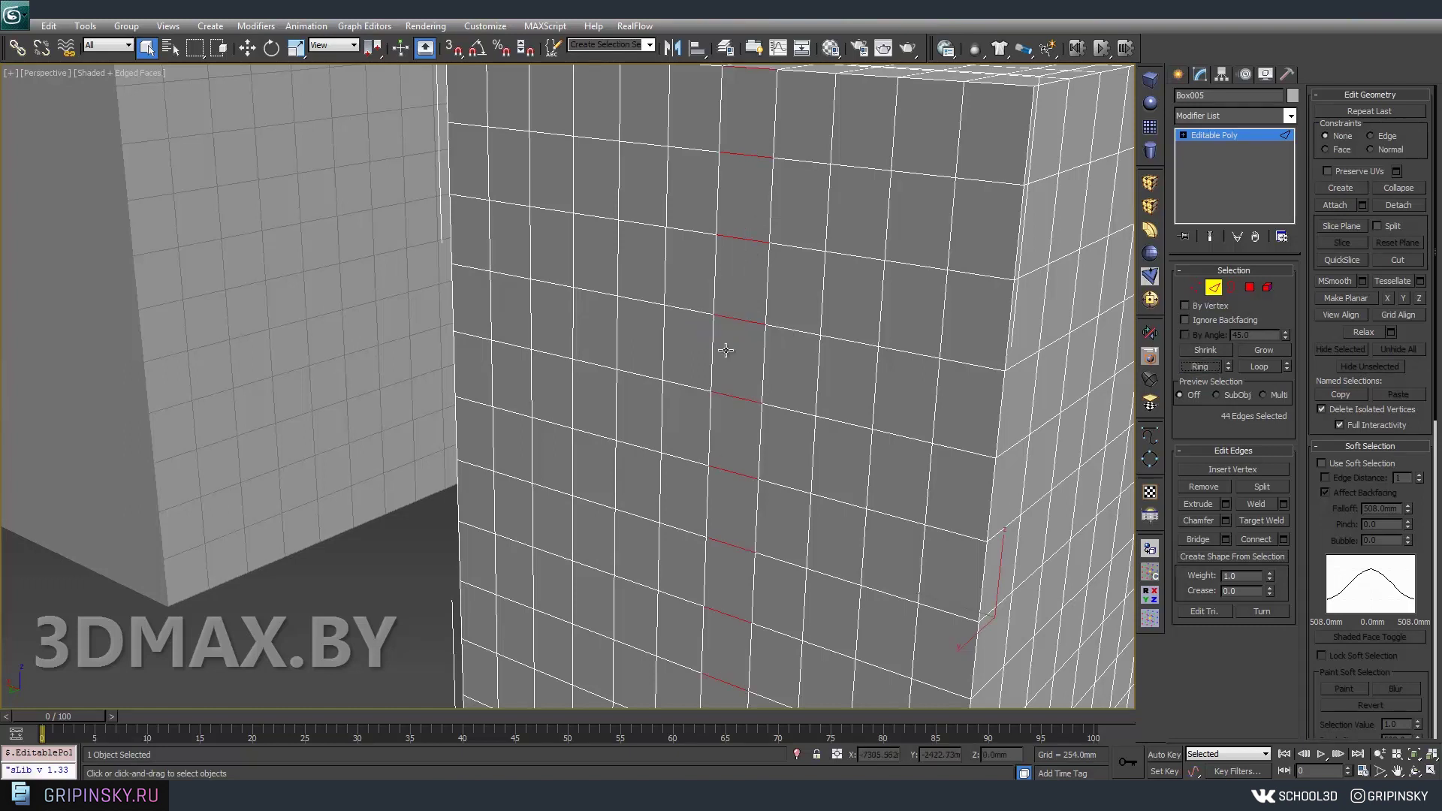
# Try Connect on the ring and undo it, then ring-select from a top edge.
pyautogui.keyDown('alt'); pyautogui.moveTo(871, 117); pyautogui.dragTo(748, 350, button='middle'); pyautogui.keyUp('alt')
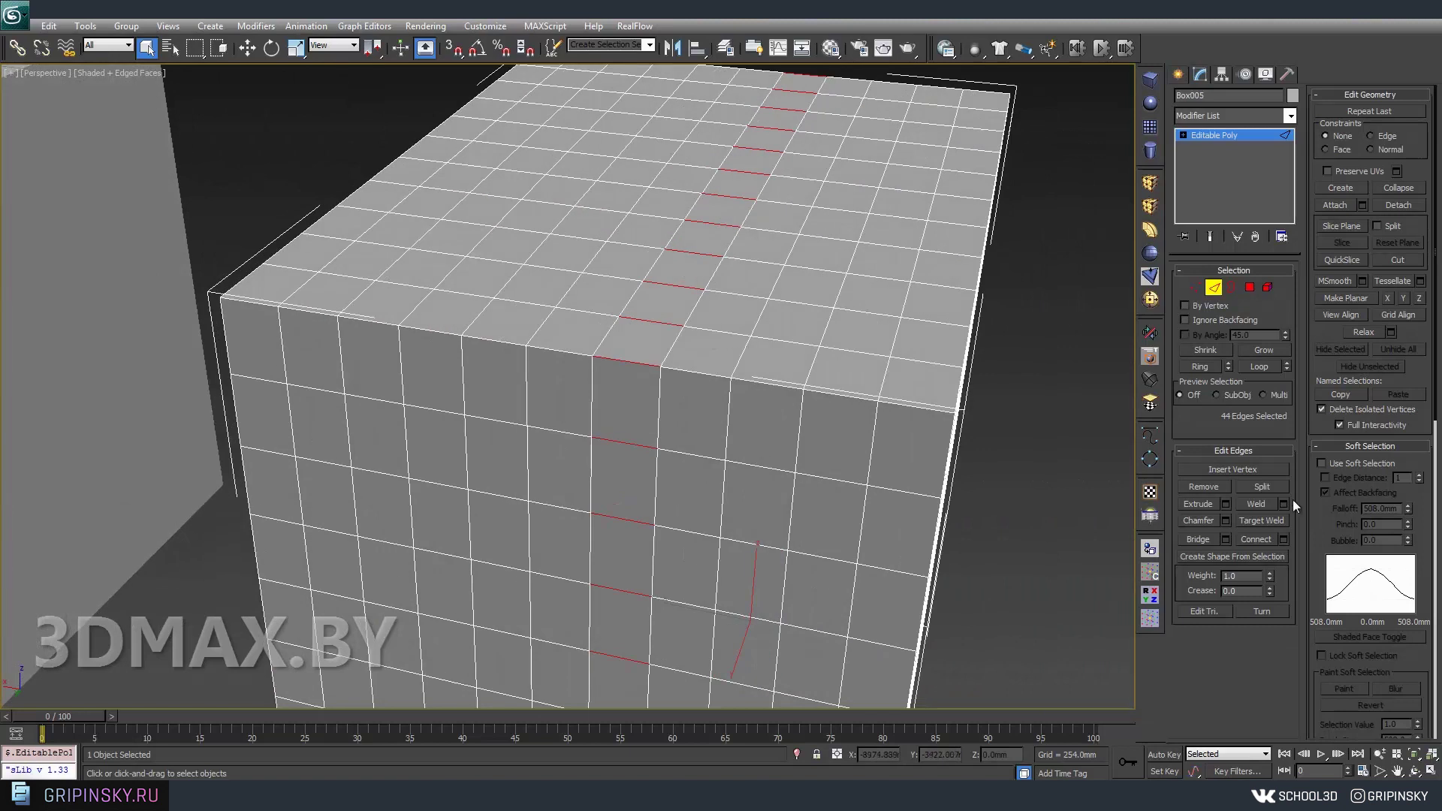
pyautogui.click(1254, 539)
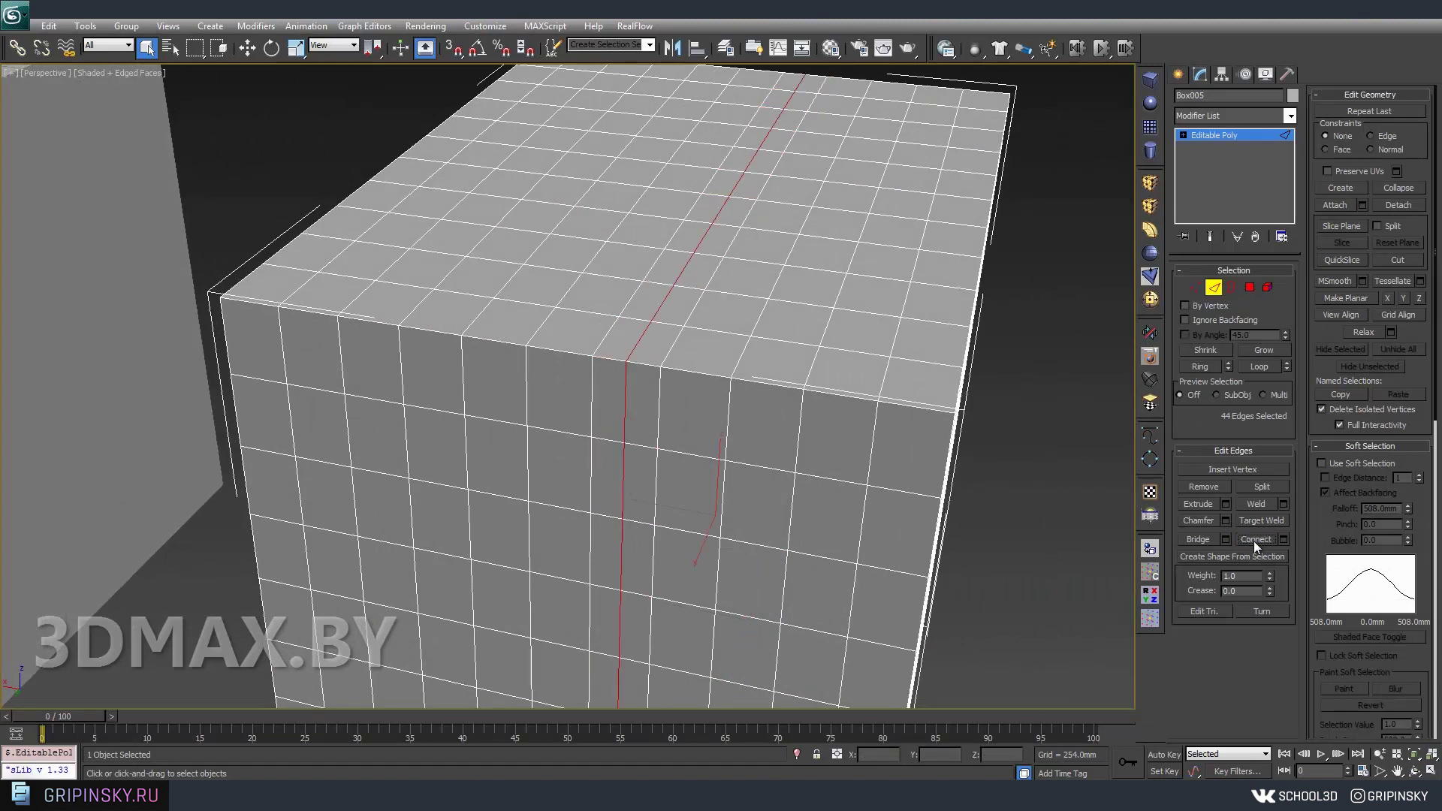
pyautogui.hotkey('ctrl', 'z')
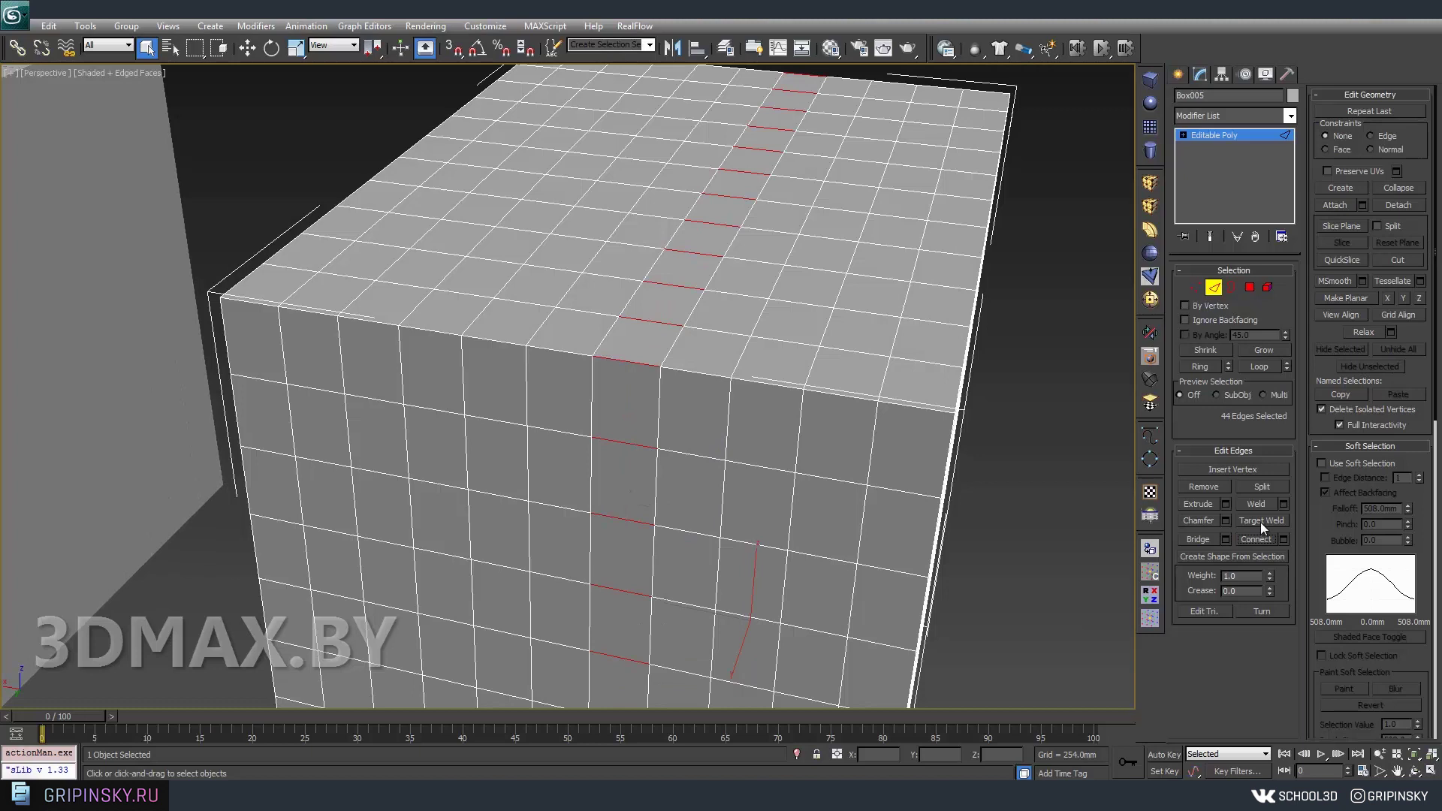
pyautogui.click(805, 220)
pyautogui.keyDown('alt'); pyautogui.moveTo(930, 296); pyautogui.dragTo(900, 306, button='middle'); pyautogui.keyUp('alt')
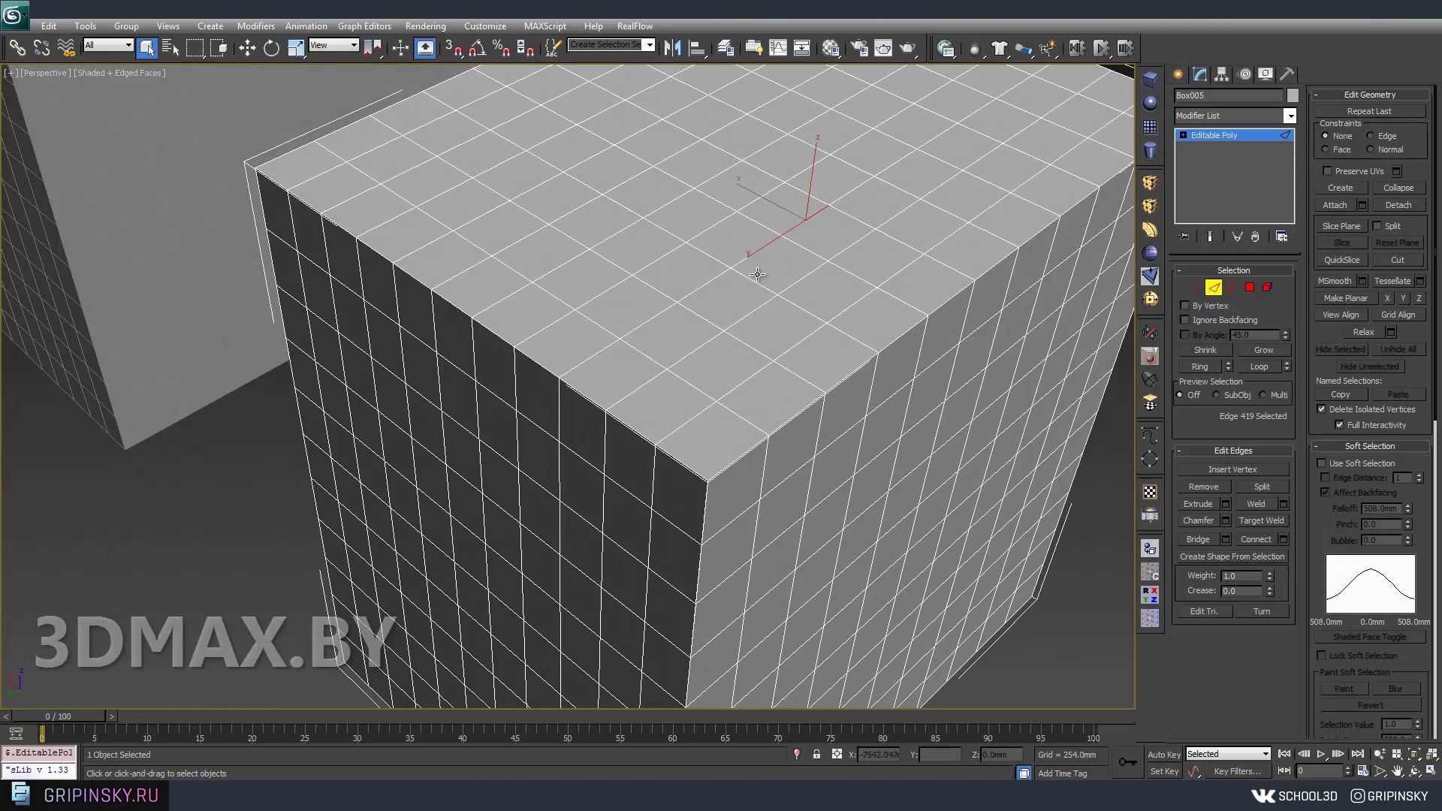
pyautogui.click(751, 258)
pyautogui.click(1197, 366)
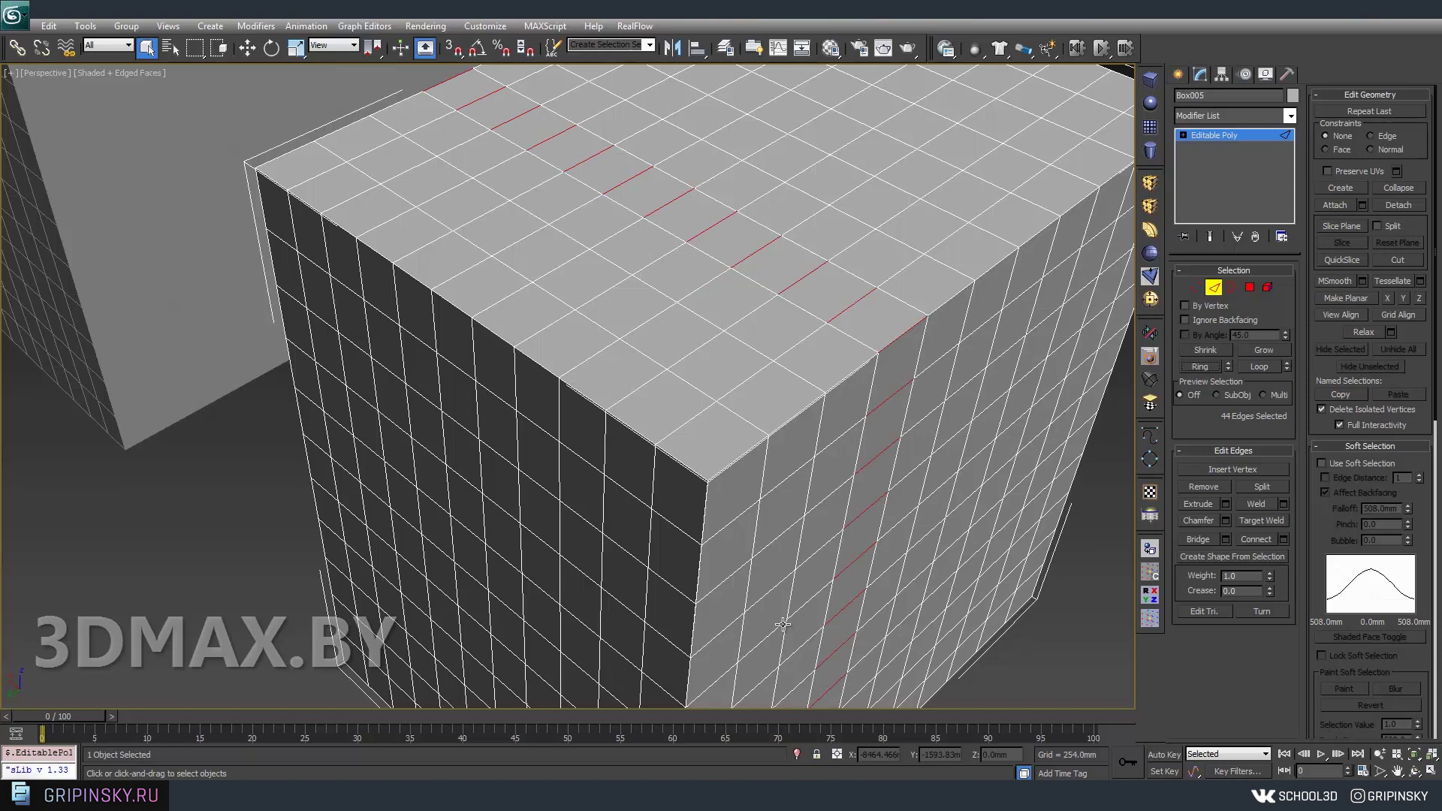
# Select a few edges and extend them with Loop, then clear the selection.
pyautogui.click(717, 174)
pyautogui.moveTo(659, 376)
pyautogui.keyDown('alt'); pyautogui.mouseDown(button='middle')
pyautogui.moveTo(779, 380)
pyautogui.moveTo(824, 344)
pyautogui.moveTo(717, 359)
pyautogui.moveTo(747, 354)
pyautogui.moveTo(754, 335)
pyautogui.moveTo(664, 377)
pyautogui.mouseUp(button='middle'); pyautogui.keyUp('alt')
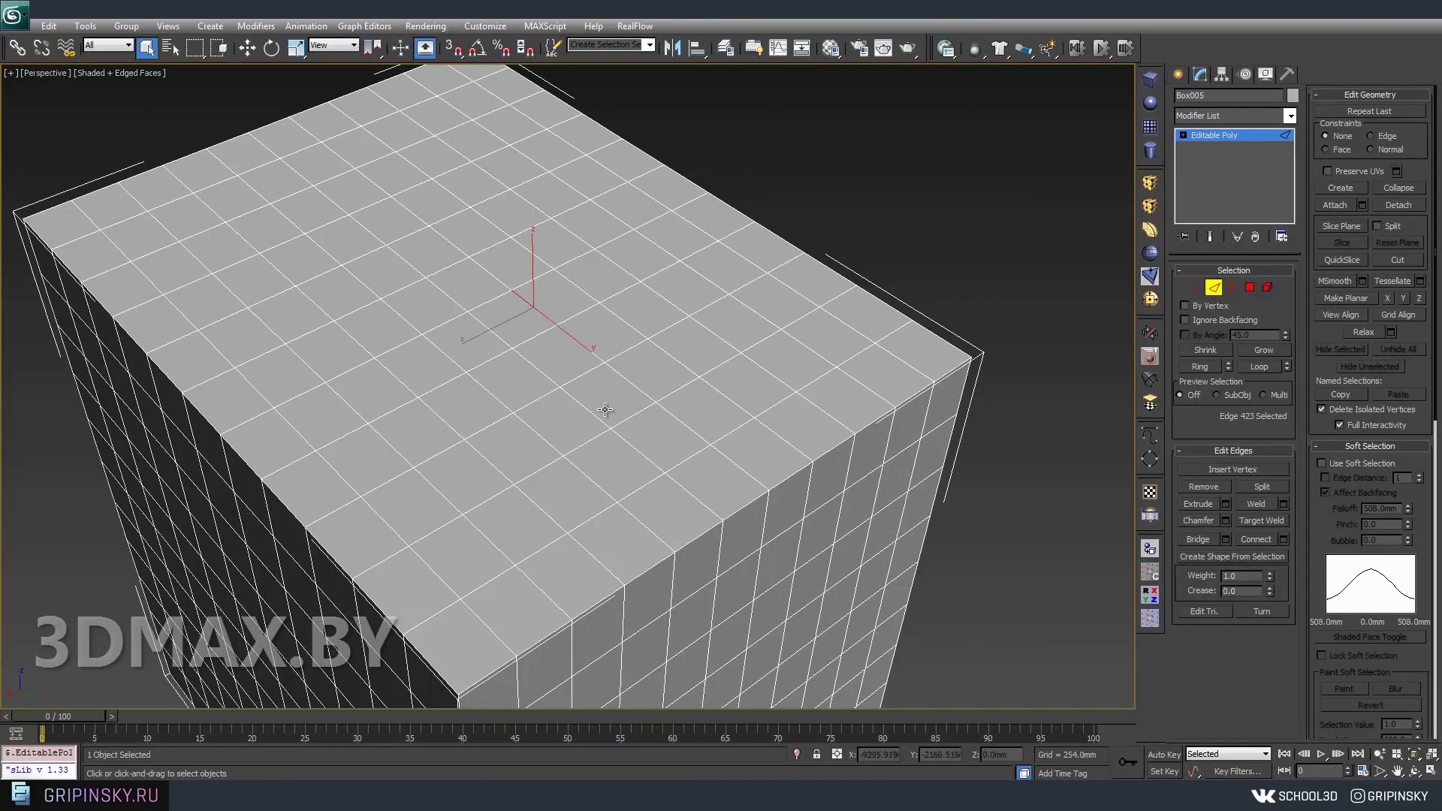
pyautogui.click(491, 272)
pyautogui.keyDown('ctrl'); pyautogui.click(464, 252); pyautogui.keyUp('ctrl')
pyautogui.click(1263, 366)
pyautogui.keyDown('alt'); pyautogui.moveTo(758, 474); pyautogui.dragTo(565, 448, button='middle'); pyautogui.keyUp('alt')
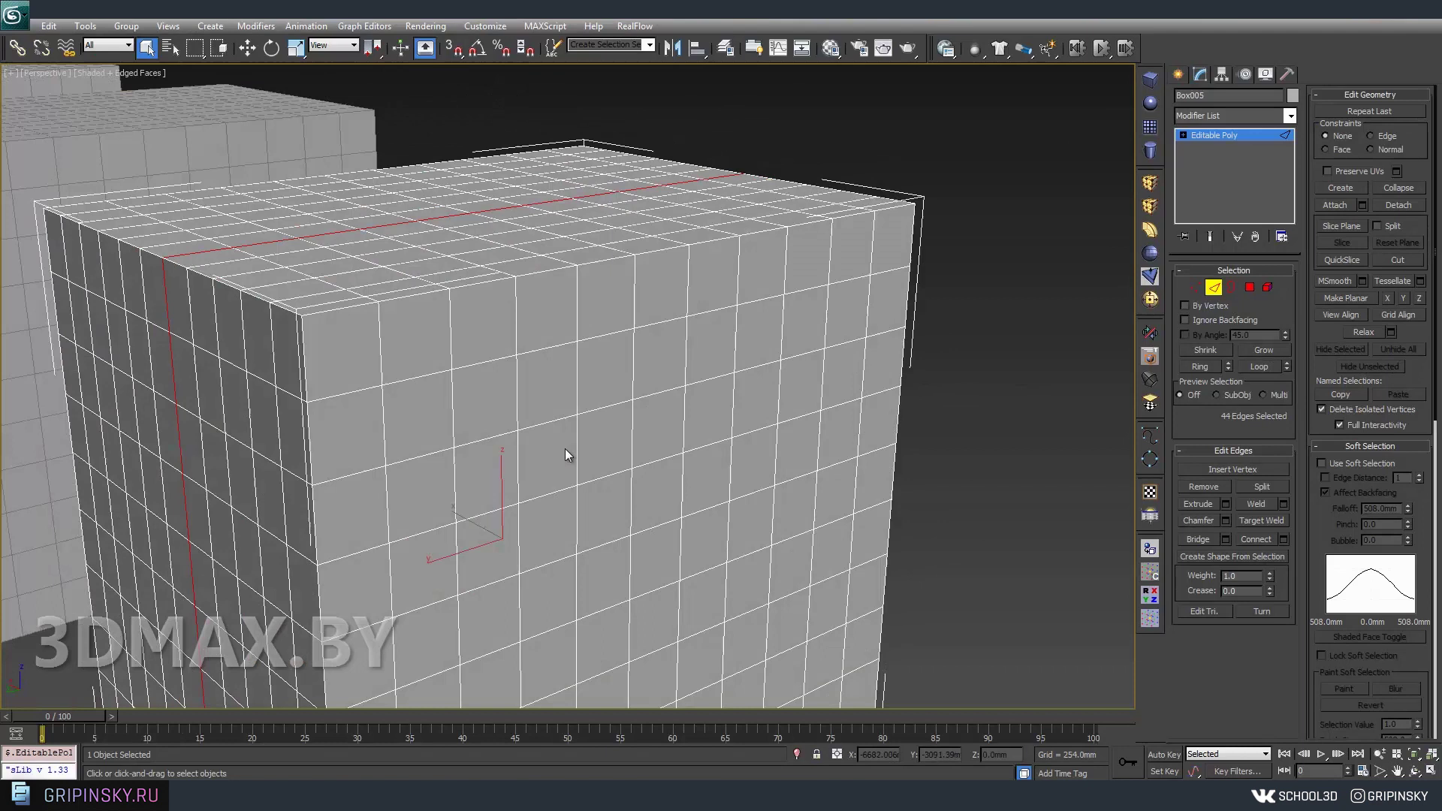
pyautogui.click(435, 449)
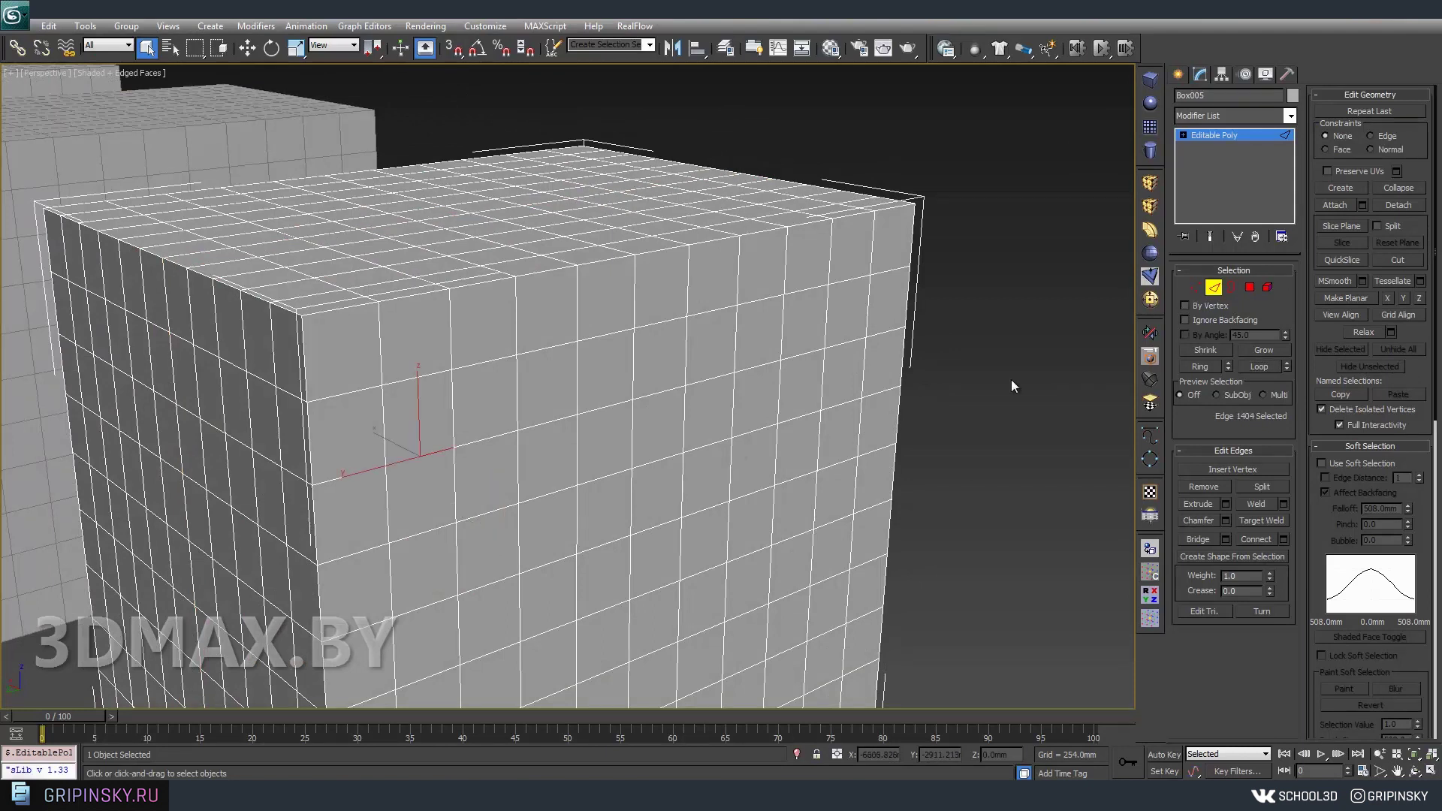
pyautogui.click(1262, 370)
pyautogui.click(853, 363)
# Loop a front edge with Alt+L, then select the 44-edge ring with Alt+R.
pyautogui.scroll(2, 508, 489)
pyautogui.moveTo(509, 489)
pyautogui.mouseDown(button='middle')
pyautogui.moveTo(608, 448)
pyautogui.moveTo(557, 434)
pyautogui.moveTo(593, 427)
pyautogui.mouseUp(button='middle')
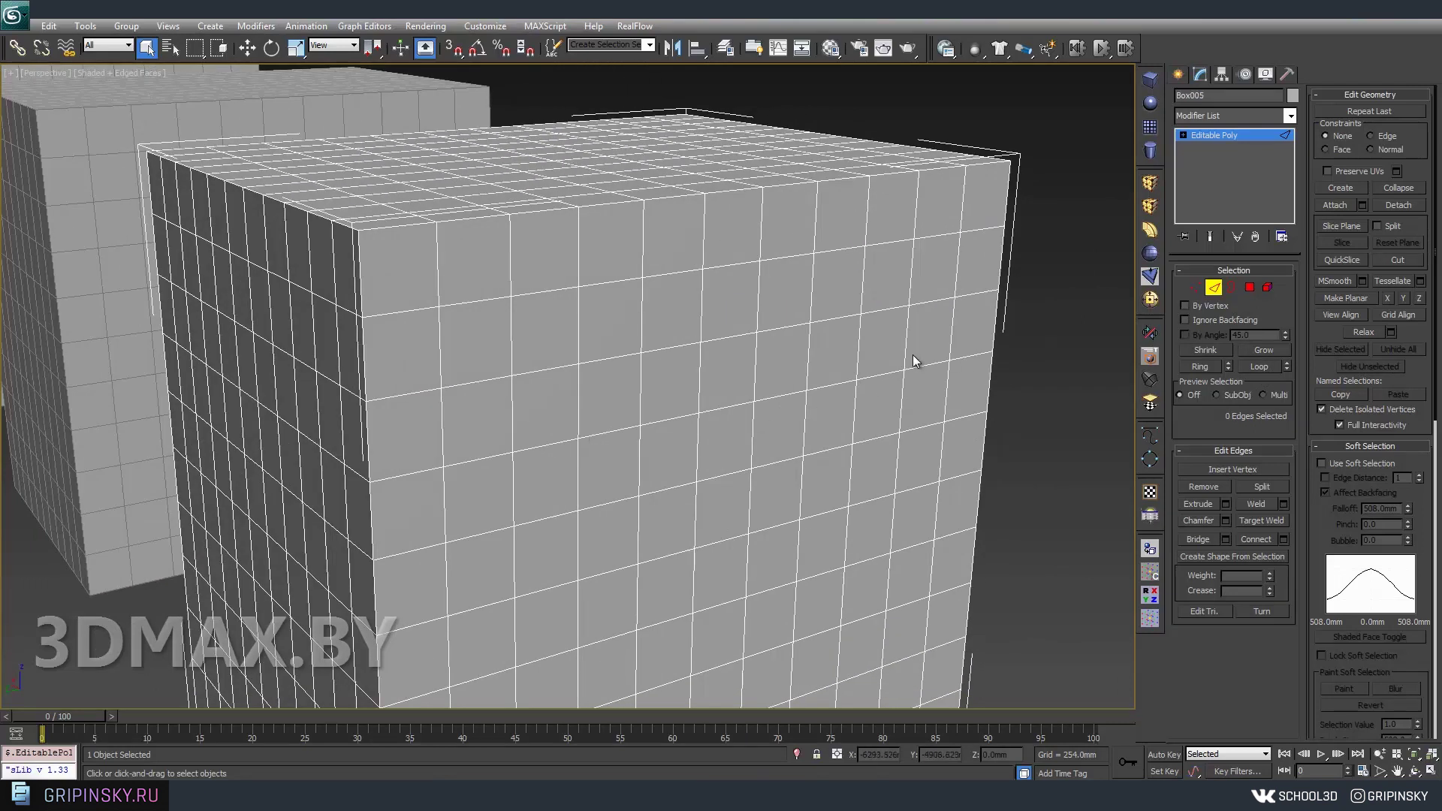
pyautogui.click(544, 371)
pyautogui.hotkey('alt', 'l')
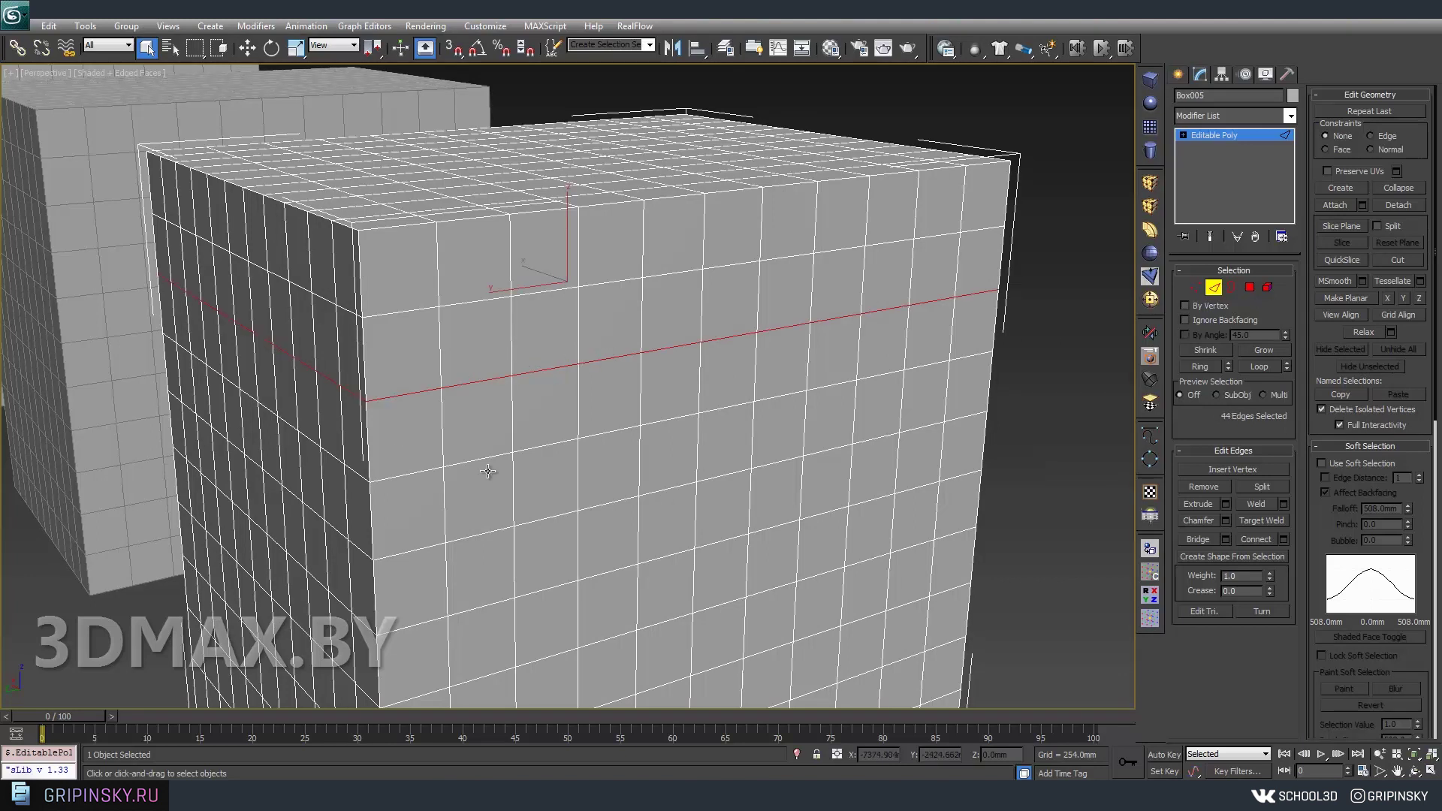
pyautogui.click(621, 358)
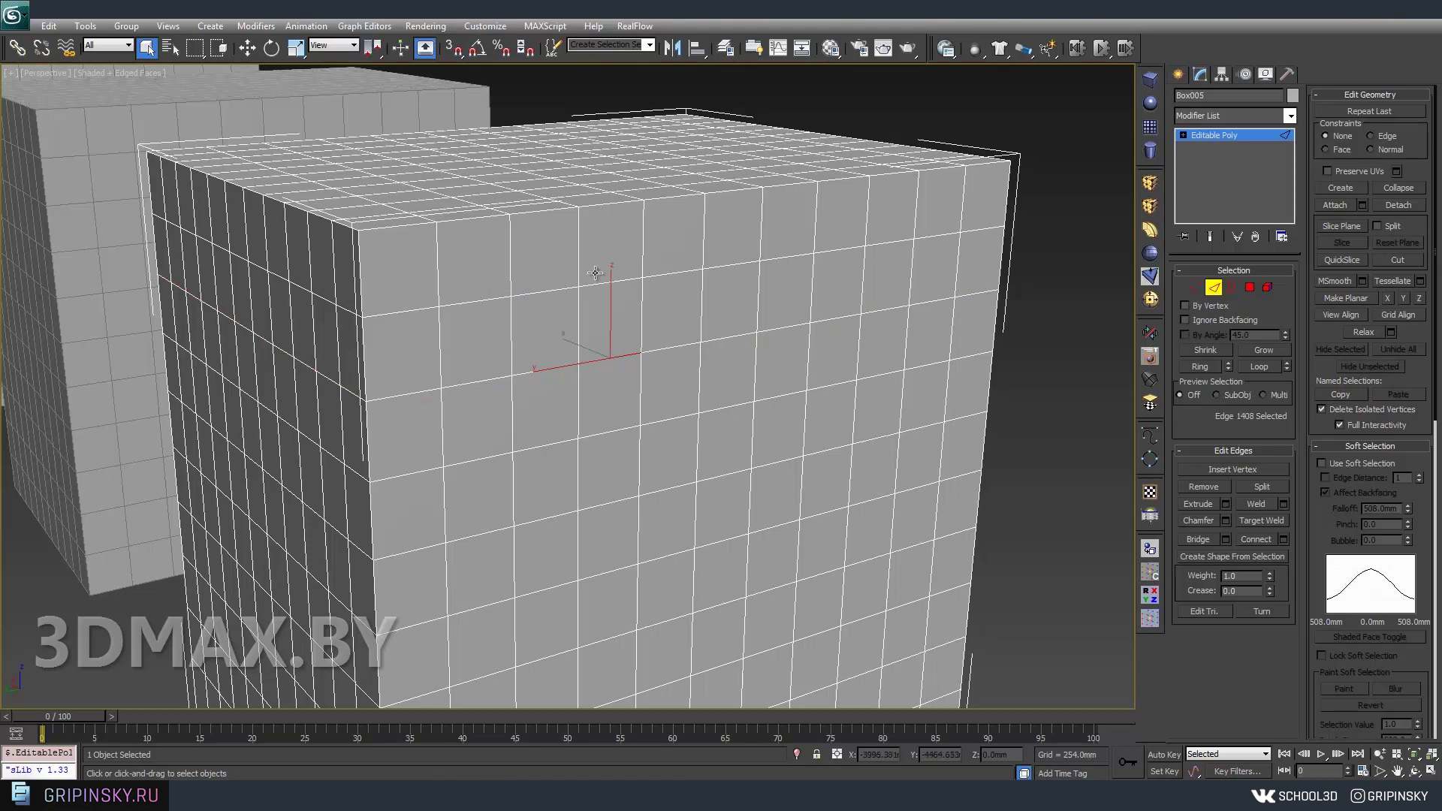
pyautogui.hotkey('alt', 'r')
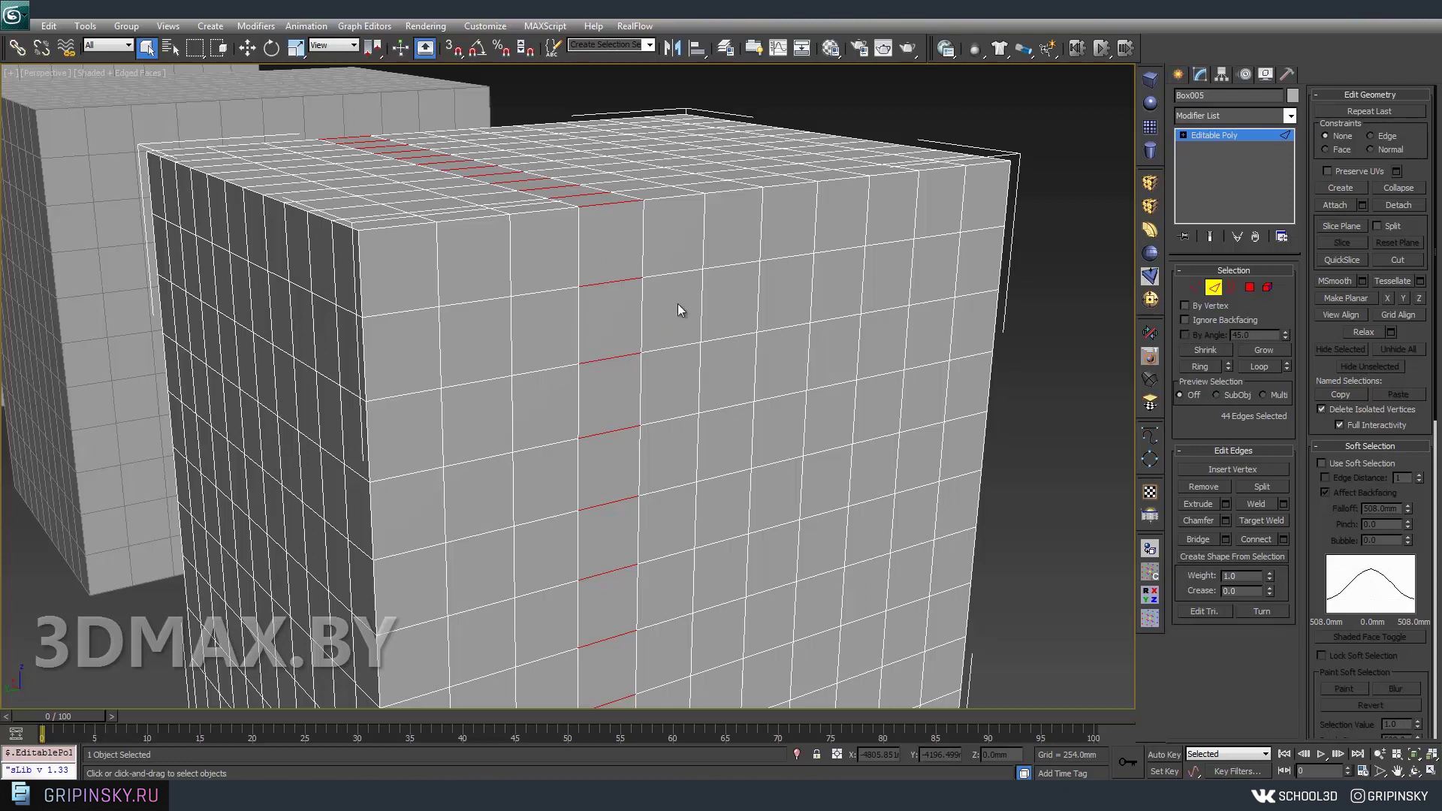
# In Polygon mode, select a vertical loop plus several horizontal polygon loops on the box.
pyautogui.click(1249, 287)
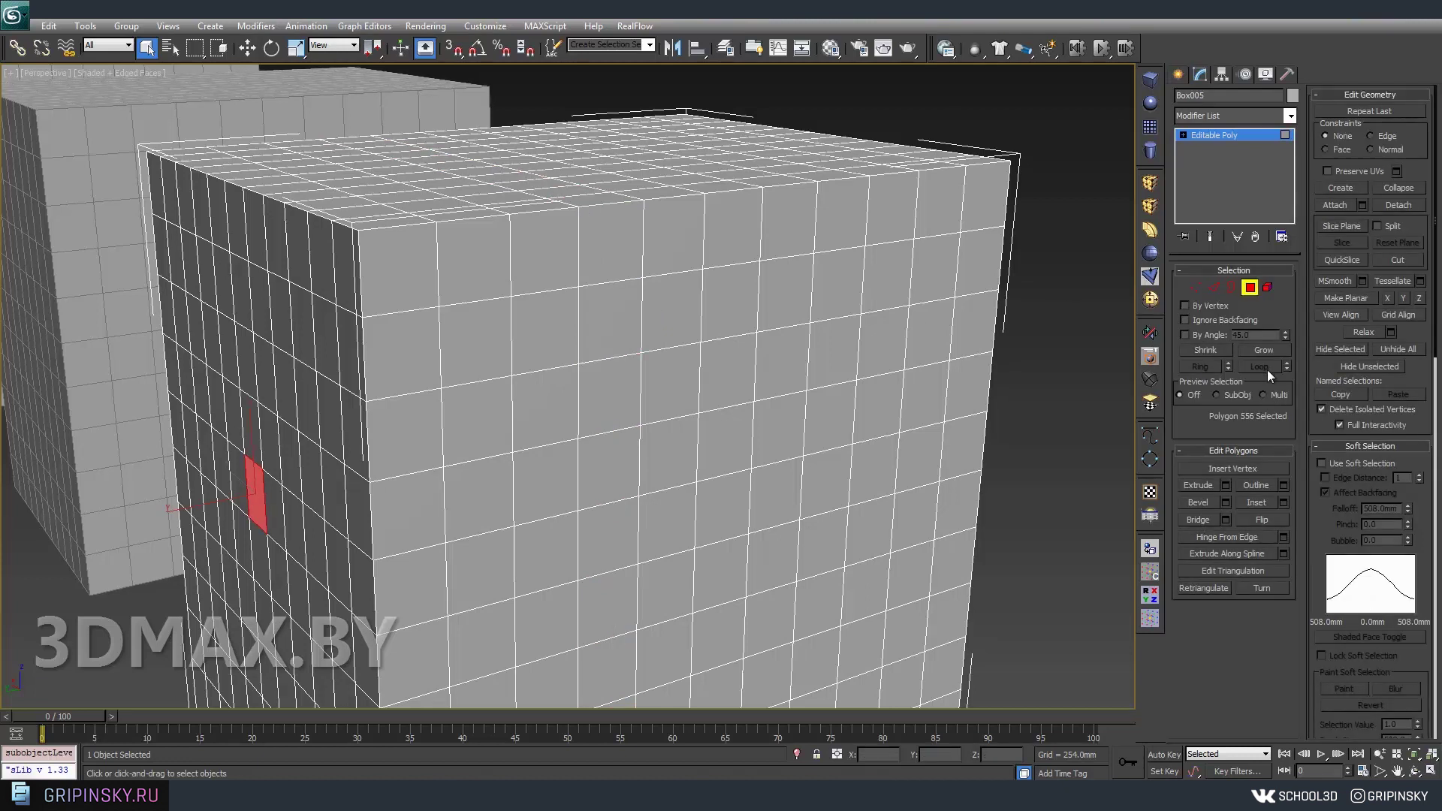
pyautogui.click(668, 390)
pyautogui.keyDown('alt'); pyautogui.moveTo(751, 505); pyautogui.dragTo(715, 492, button='middle'); pyautogui.keyUp('alt')
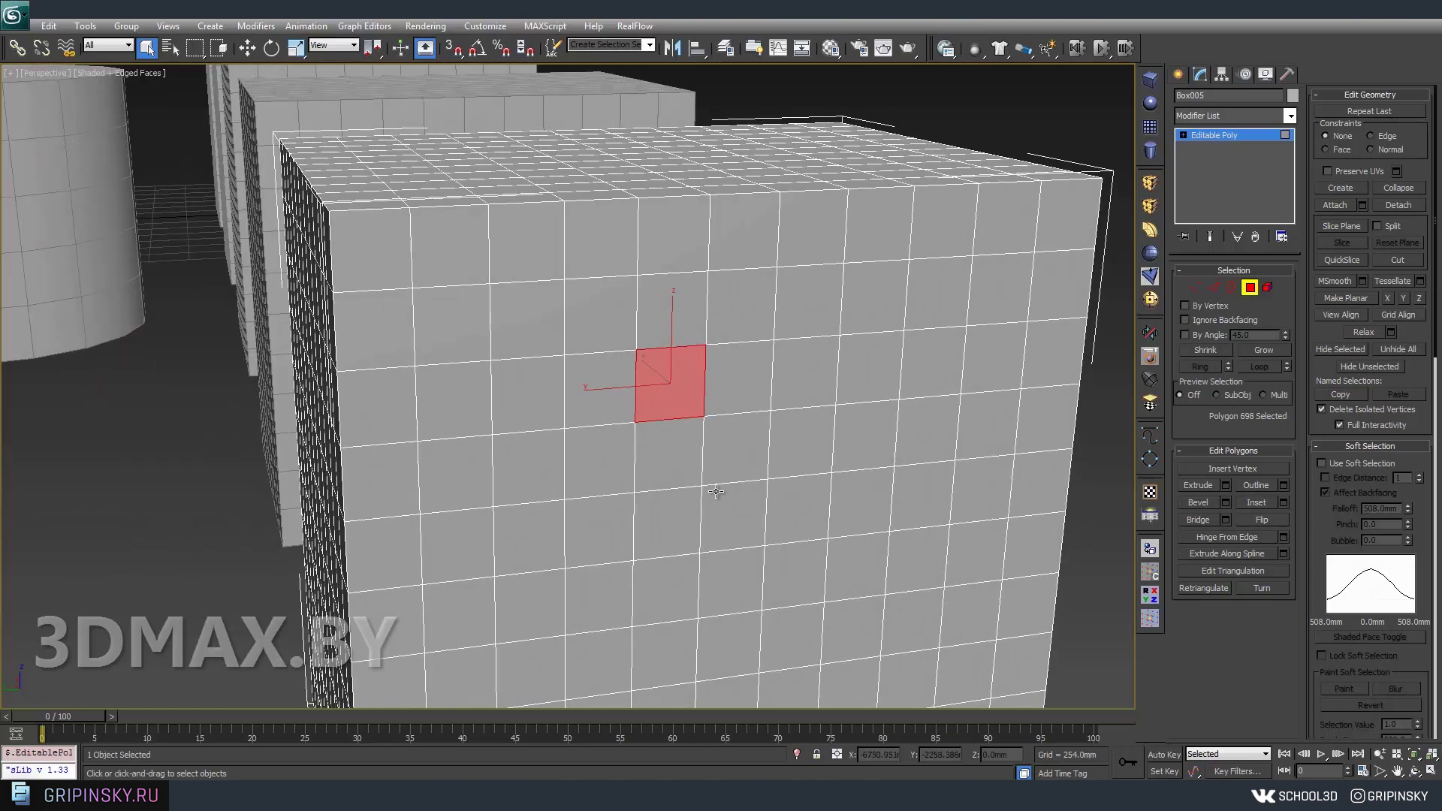
pyautogui.keyDown('shift'); pyautogui.click(681, 309); pyautogui.keyUp('shift')
pyautogui.keyDown('shift'); pyautogui.click(731, 387); pyautogui.keyUp('shift')
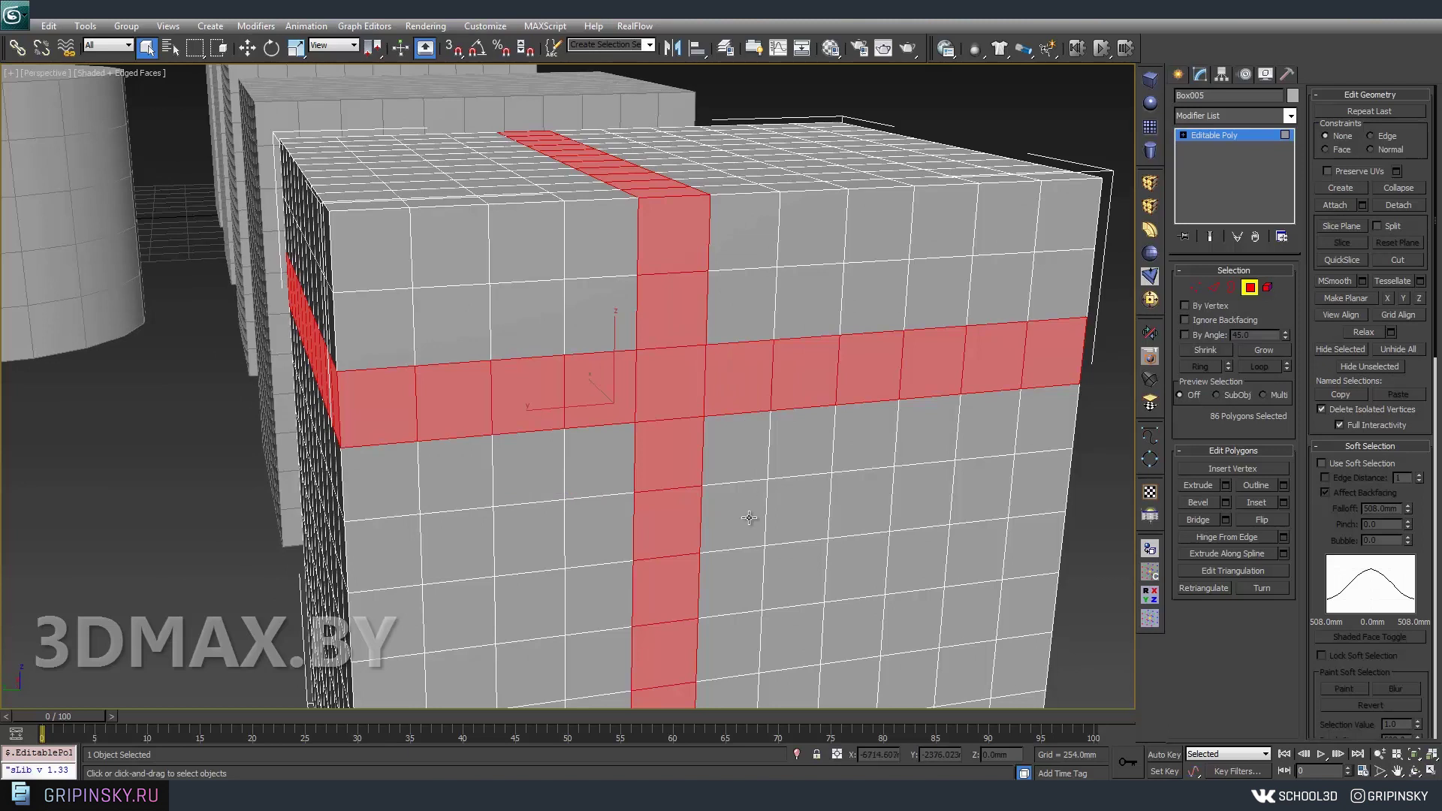
pyautogui.keyDown('shift'); pyautogui.click(747, 494); pyautogui.keyUp('shift')
pyautogui.scroll(2, 726, 425)
pyautogui.scroll(2, 726, 425)
pyautogui.keyDown('shift'); pyautogui.click(727, 425); pyautogui.keyUp('shift')
pyautogui.keyDown('shift'); pyautogui.click(708, 584); pyautogui.keyUp('shift')
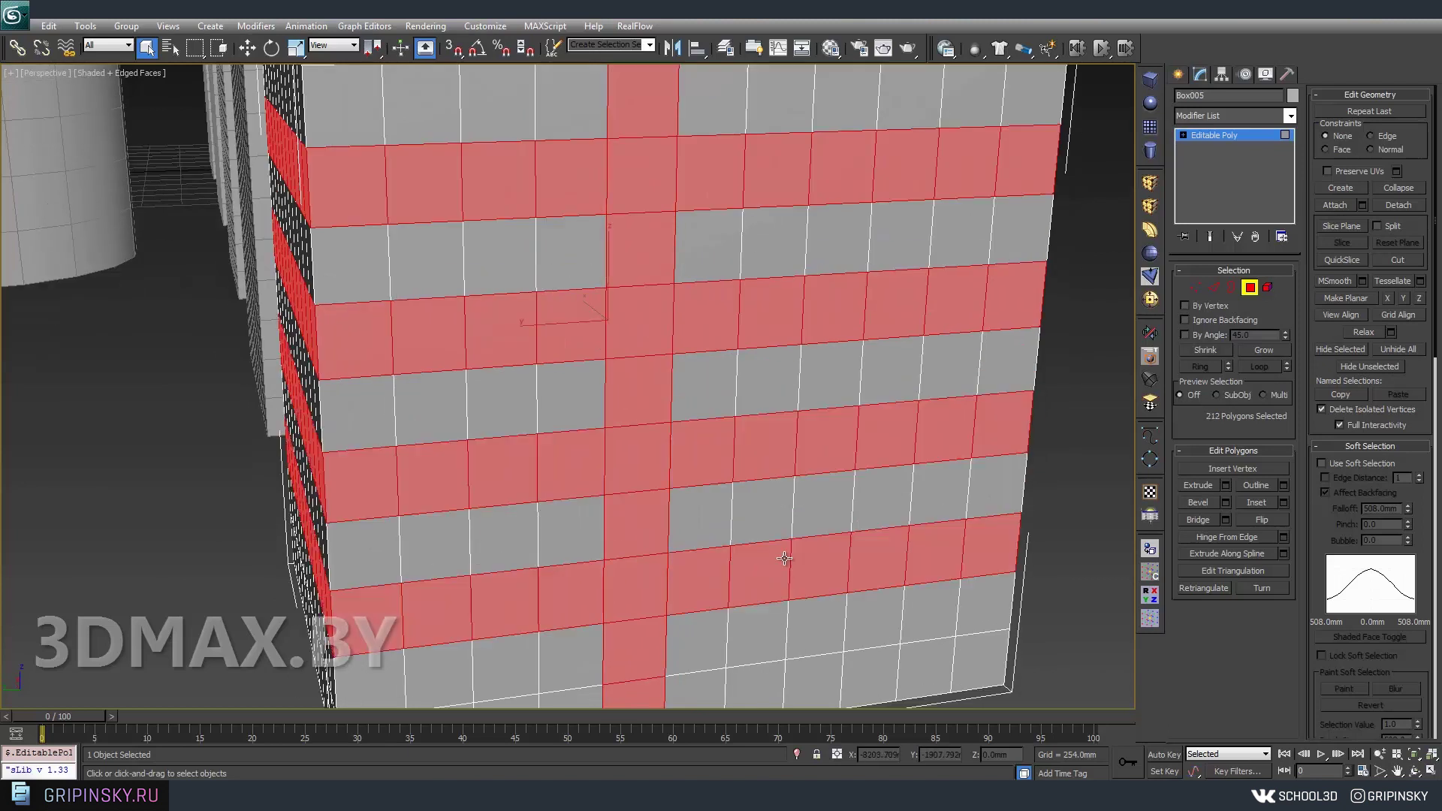
# Add side vertical loops, undo back to 128 selected polygons, and pick the Plane tool.
pyautogui.keyDown('shift'); pyautogui.click(781, 367); pyautogui.keyUp('shift')
pyautogui.keyDown('shift'); pyautogui.click(899, 366); pyautogui.keyUp('shift')
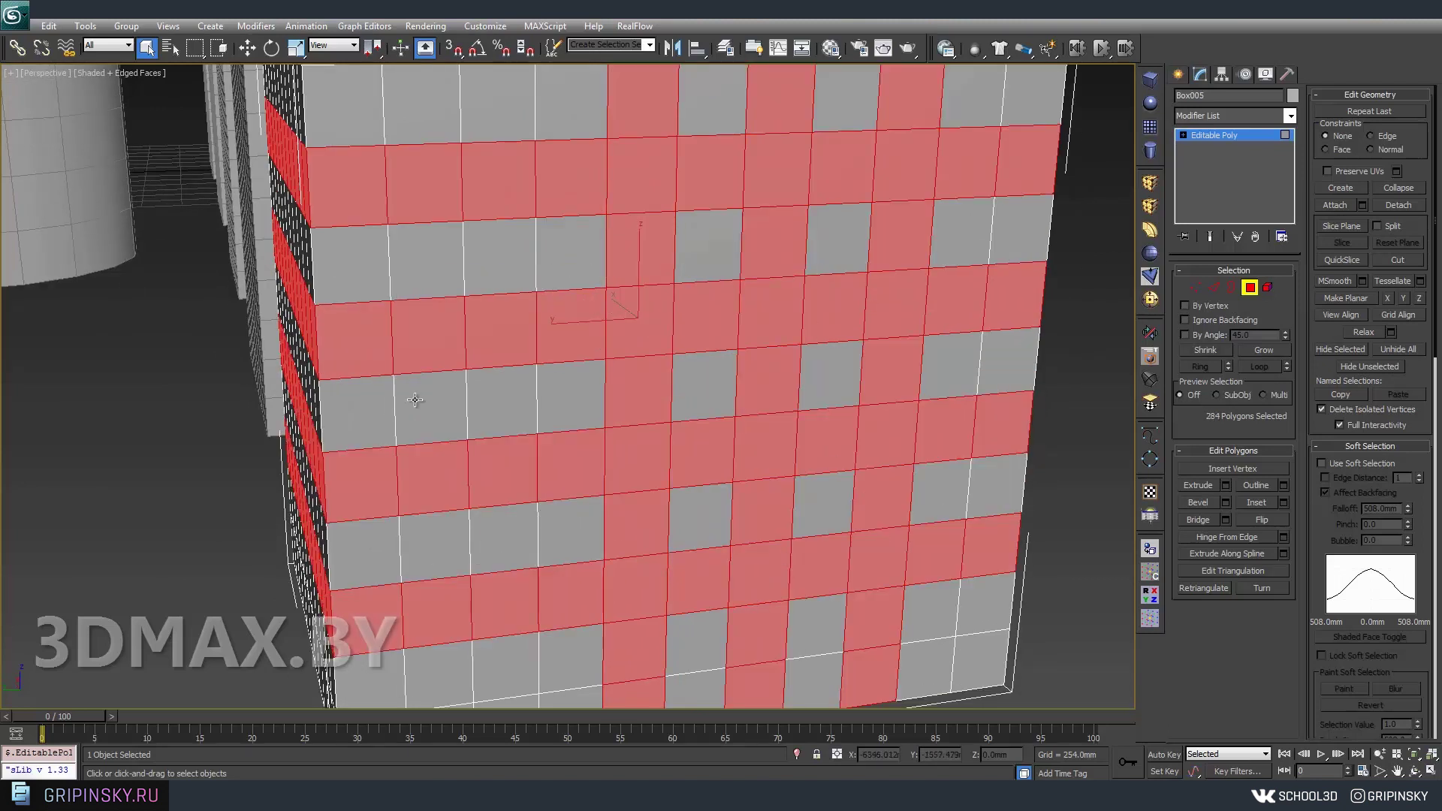
pyautogui.keyDown('shift'); pyautogui.click(414, 402); pyautogui.keyUp('shift')
pyautogui.scroll(-3, 742, 395)
pyautogui.hotkey('ctrl', 'z')
pyautogui.hotkey('ctrl', 'z')
pyautogui.hotkey('ctrl', 'z')
pyautogui.hotkey('ctrl', 'z')
pyautogui.hotkey('ctrl', 'z')
pyautogui.keyDown('alt'); pyautogui.moveTo(807, 377); pyautogui.dragTo(1264, 291, button='middle'); pyautogui.keyUp('alt')
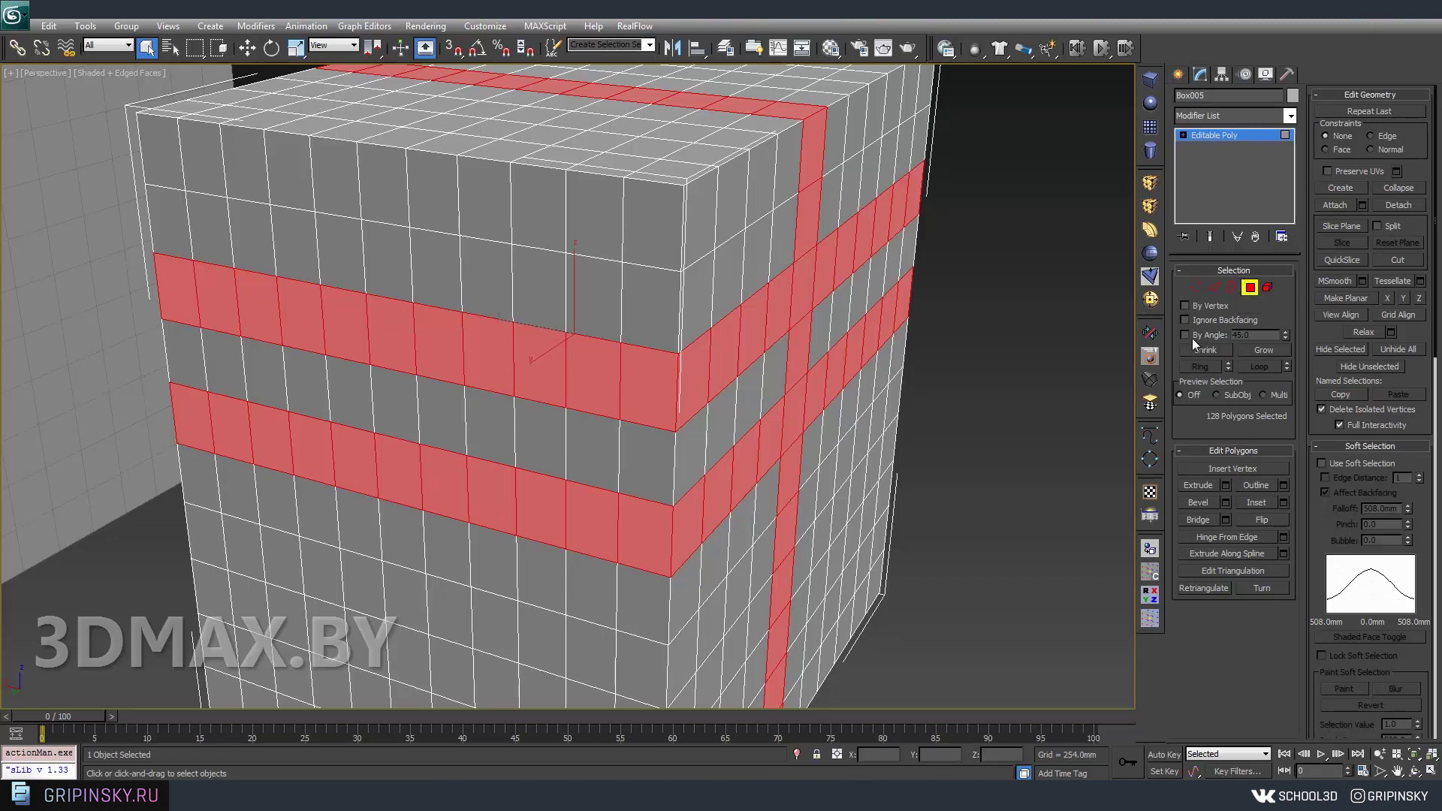
pyautogui.scroll(-3, 704, 454)
pyautogui.keyDown('alt'); pyautogui.moveTo(704, 454); pyautogui.dragTo(751, 420, button='middle'); pyautogui.keyUp('alt')
pyautogui.scroll(3, 751, 421)
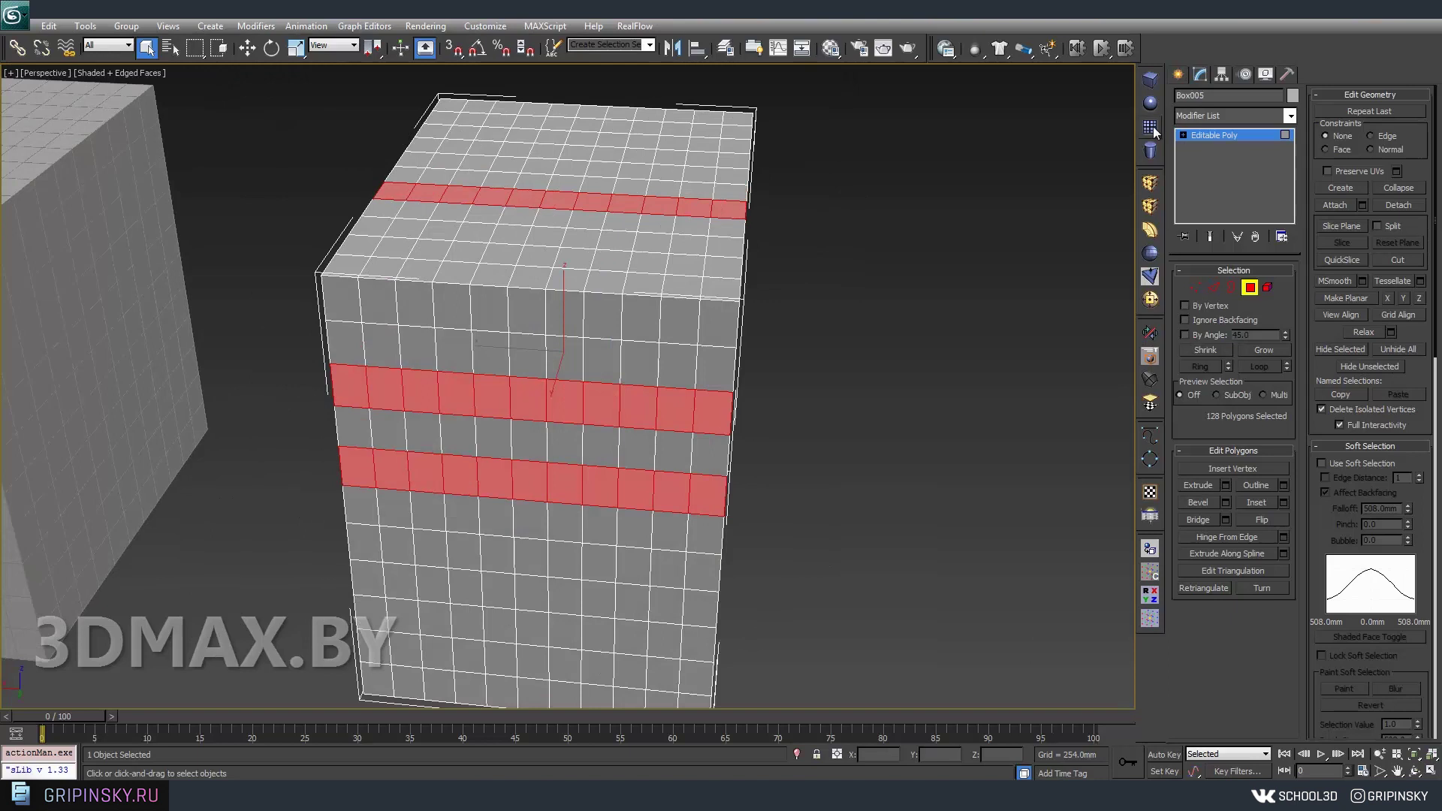
pyautogui.click(1150, 128)
pyautogui.scroll(-5, 751, 421)
# Draw a plane beside the boxes with 11 length and 11 width segments.
pyautogui.scroll(2, 641, 399)
pyautogui.moveTo(640, 399); pyautogui.dragTo(762, 559)
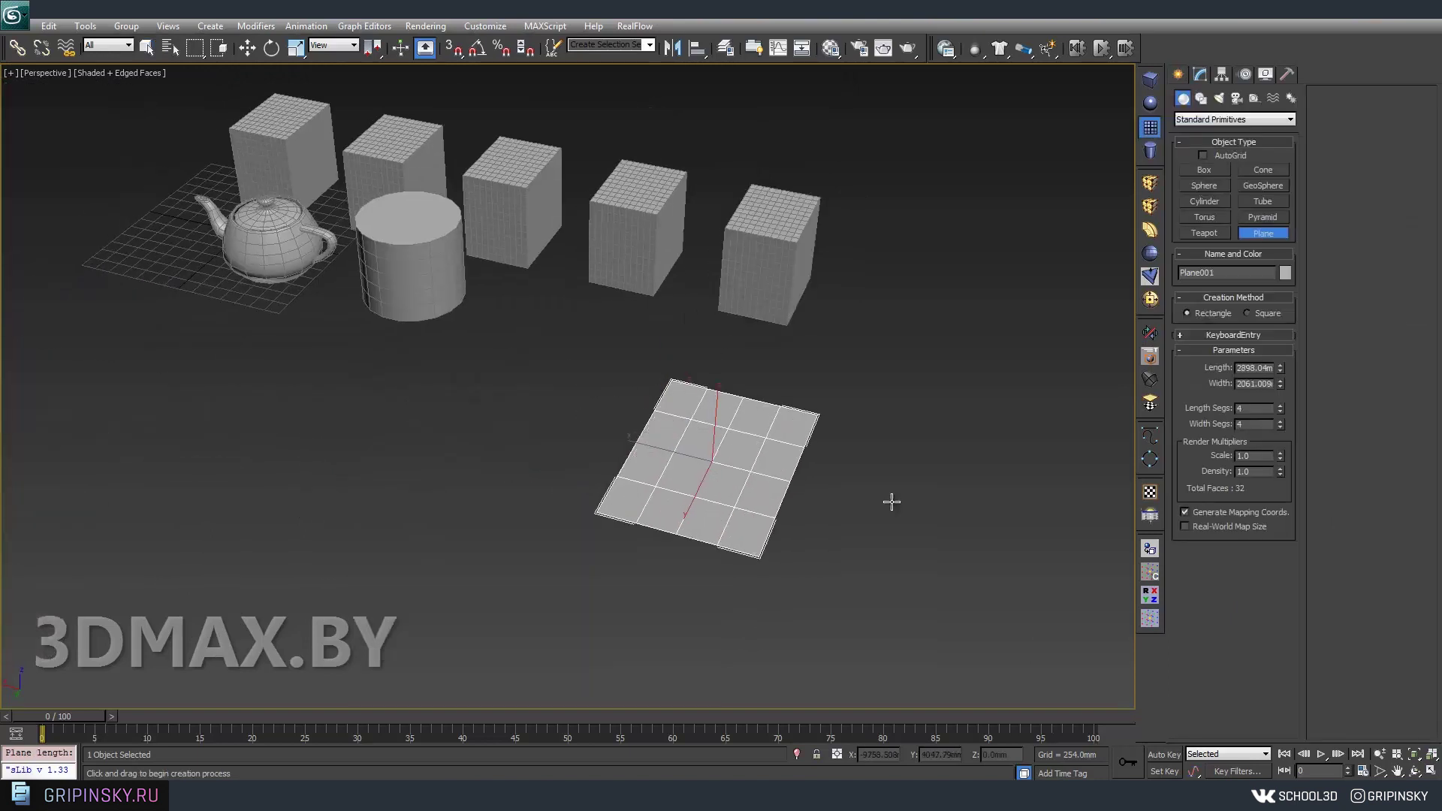
pyautogui.click(1200, 73)
pyautogui.write('4')
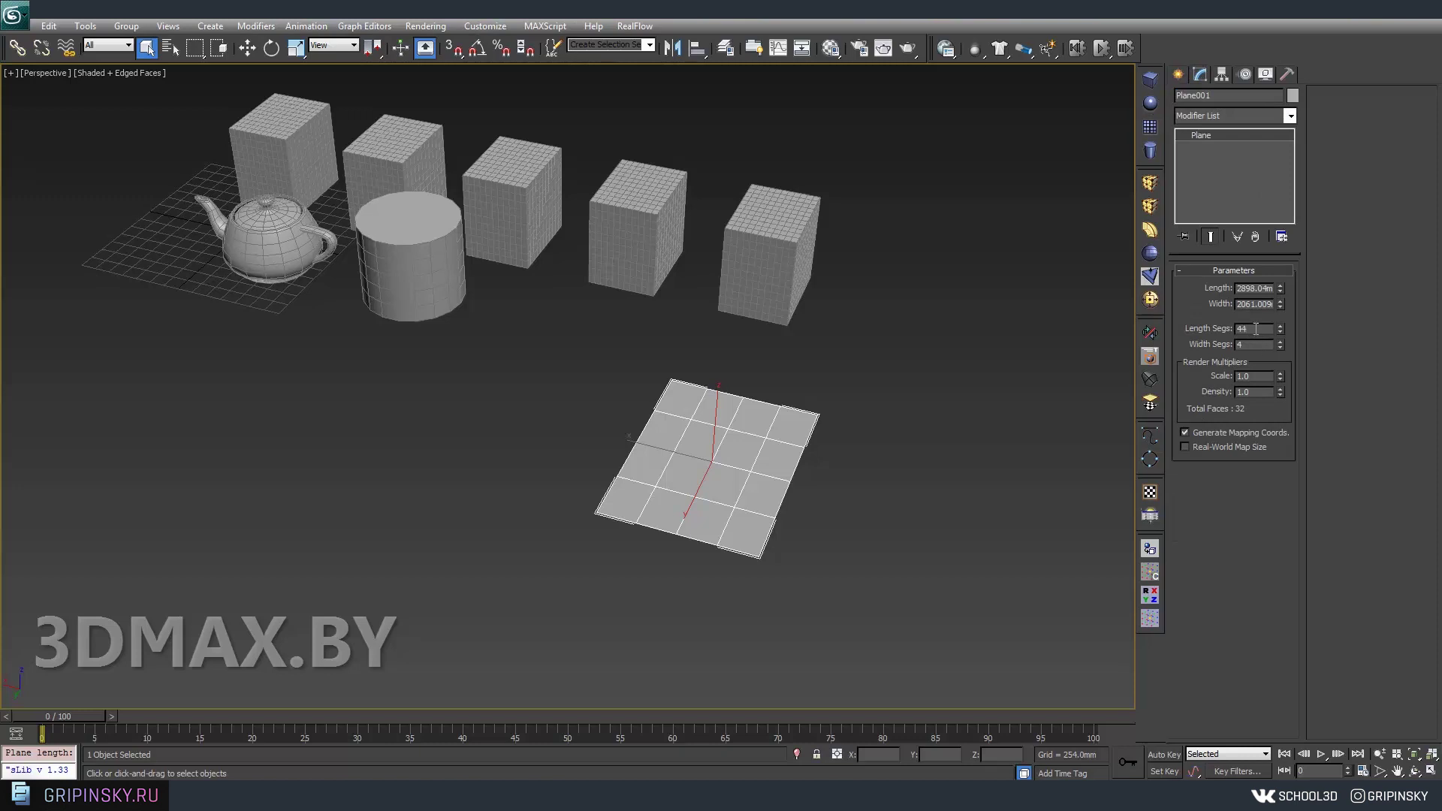
pyautogui.write('11')
pyautogui.press('Tab')
pyautogui.write('11')
pyautogui.press('Return')
# Convert the plane to an Editable Poly and enter Polygon level.
pyautogui.scroll(2, 660, 421)
pyautogui.scroll(2, 748, 464)
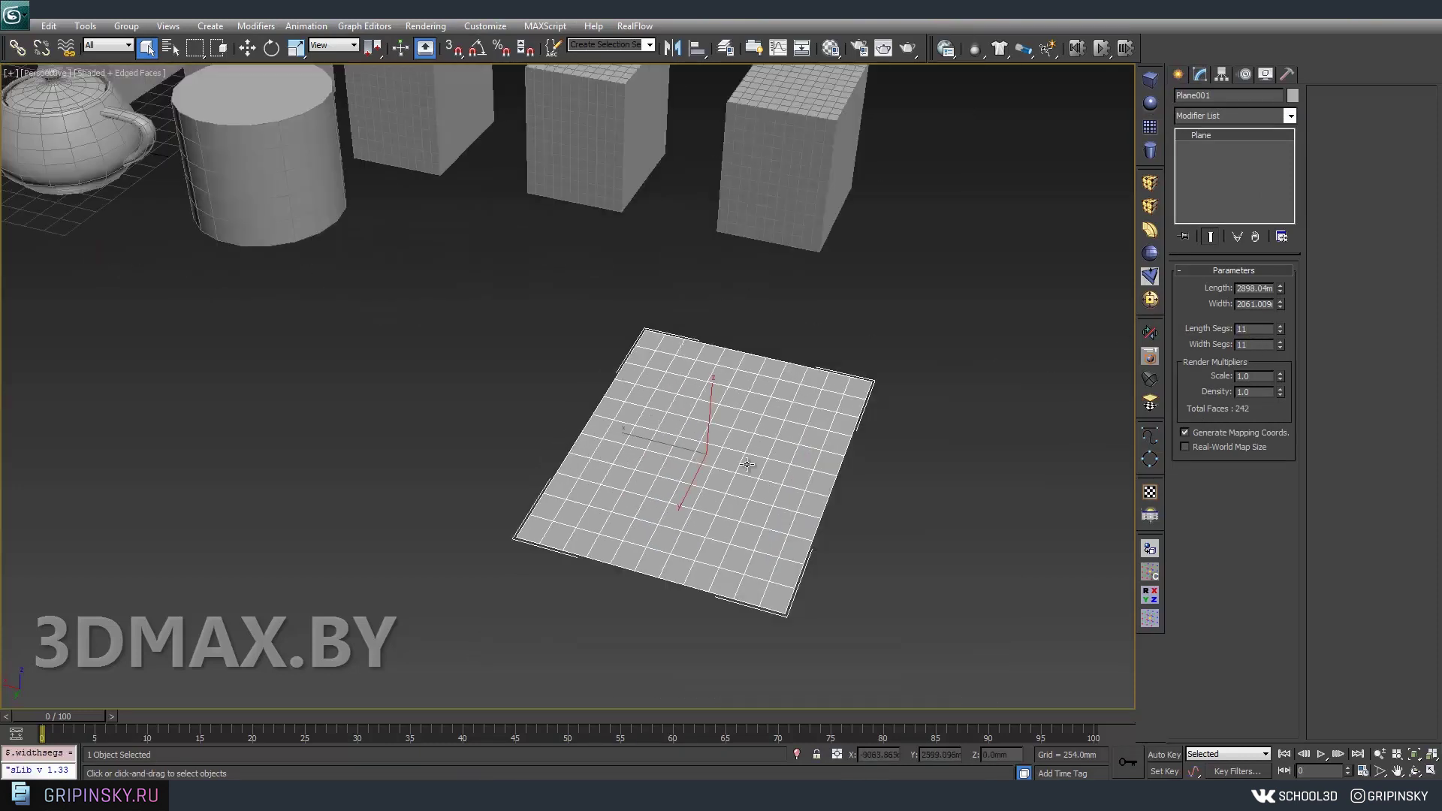
pyautogui.rightClick(718, 508)
pyautogui.moveTo(782, 643)
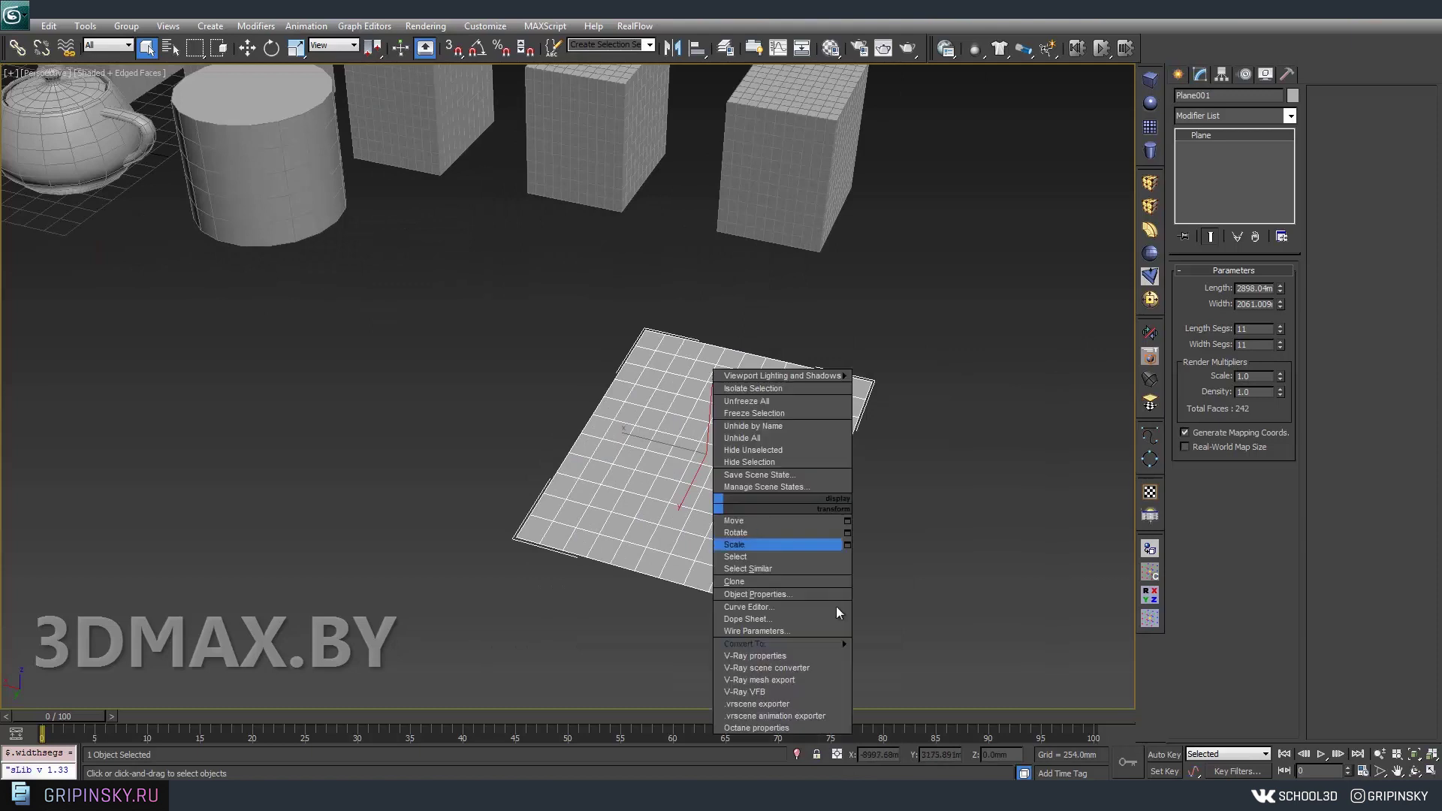
pyautogui.click(911, 655)
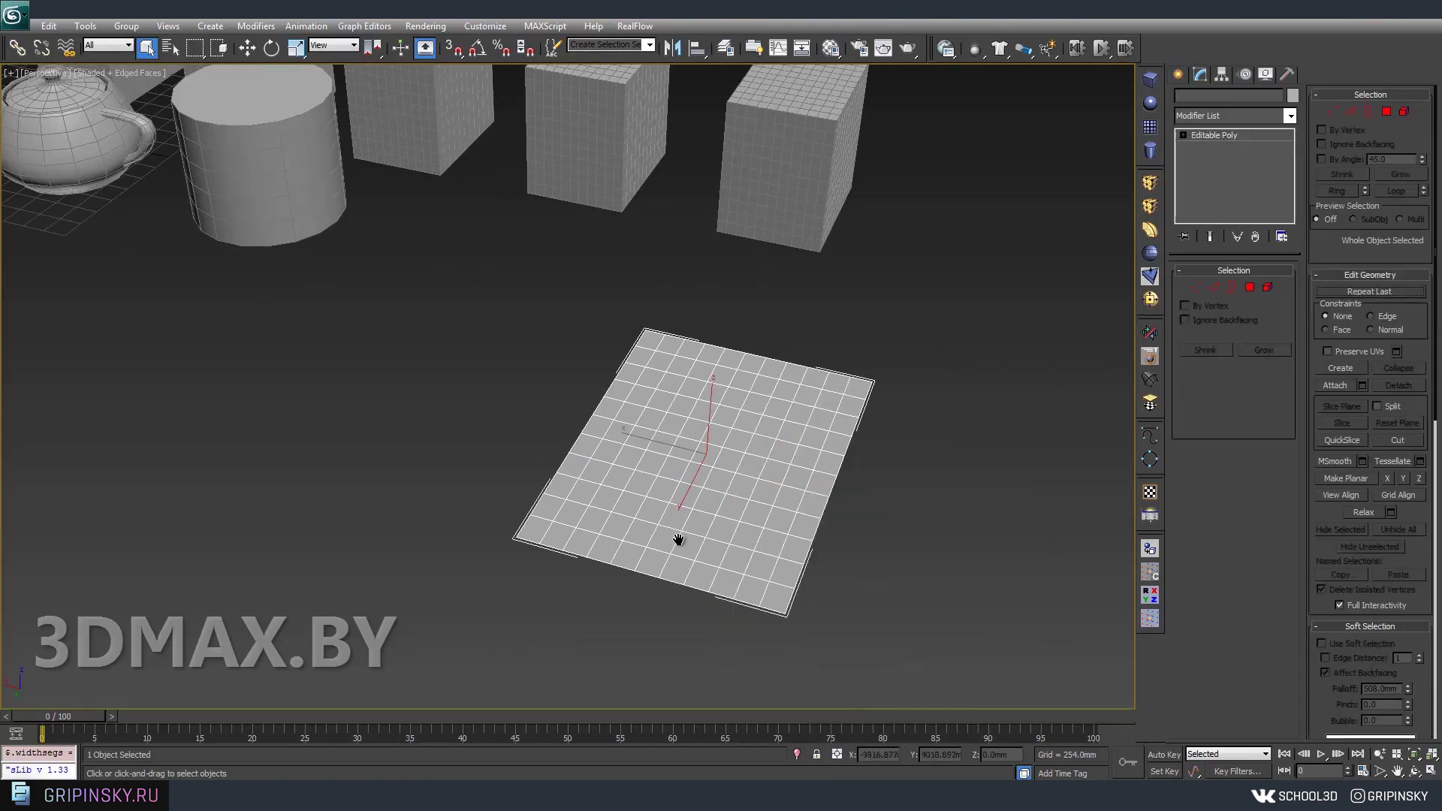
pyautogui.press('z')
pyautogui.click(1250, 288)
# Select four polygons near the centre of the plane.
pyautogui.keyDown('alt'); pyautogui.moveTo(820, 464); pyautogui.dragTo(718, 465, button='middle'); pyautogui.keyUp('alt')
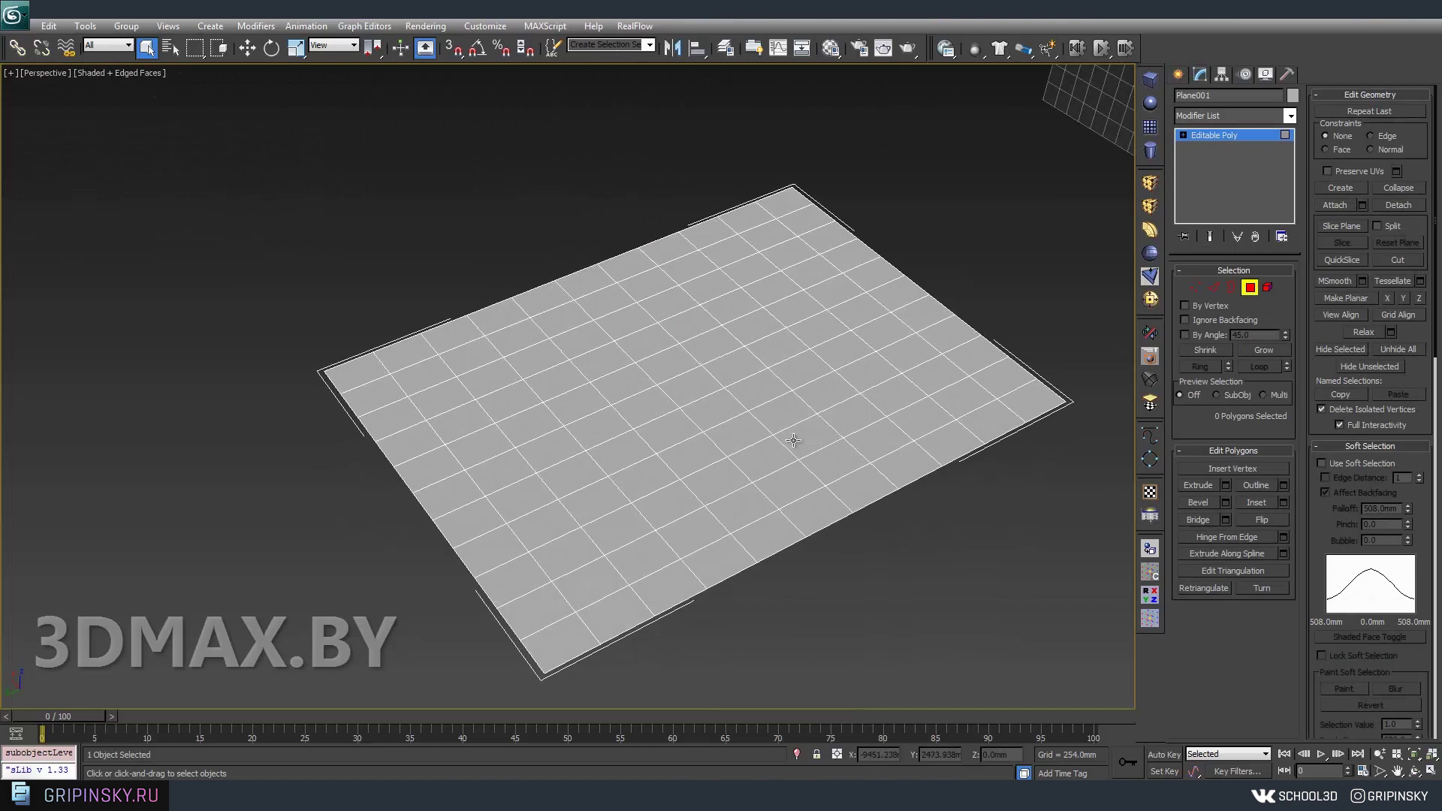
pyautogui.scroll(3, 718, 465)
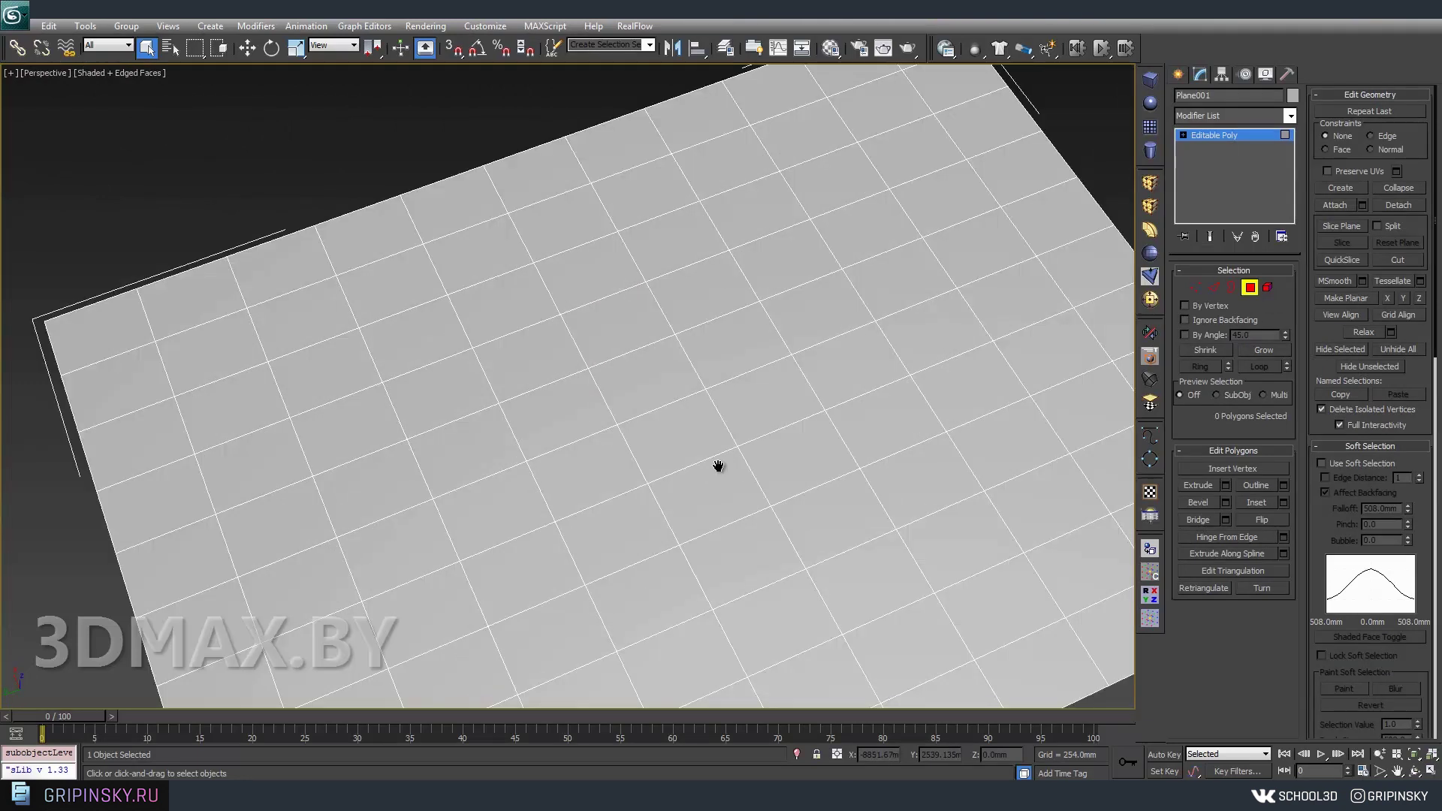
pyautogui.scroll(1, 743, 376)
pyautogui.click(770, 300)
pyautogui.keyDown('ctrl'); pyautogui.click(695, 349); pyautogui.keyUp('ctrl')
pyautogui.keyDown('ctrl'); pyautogui.click(720, 400); pyautogui.keyUp('ctrl')
pyautogui.keyDown('ctrl'); pyautogui.click(796, 376); pyautogui.keyUp('ctrl')
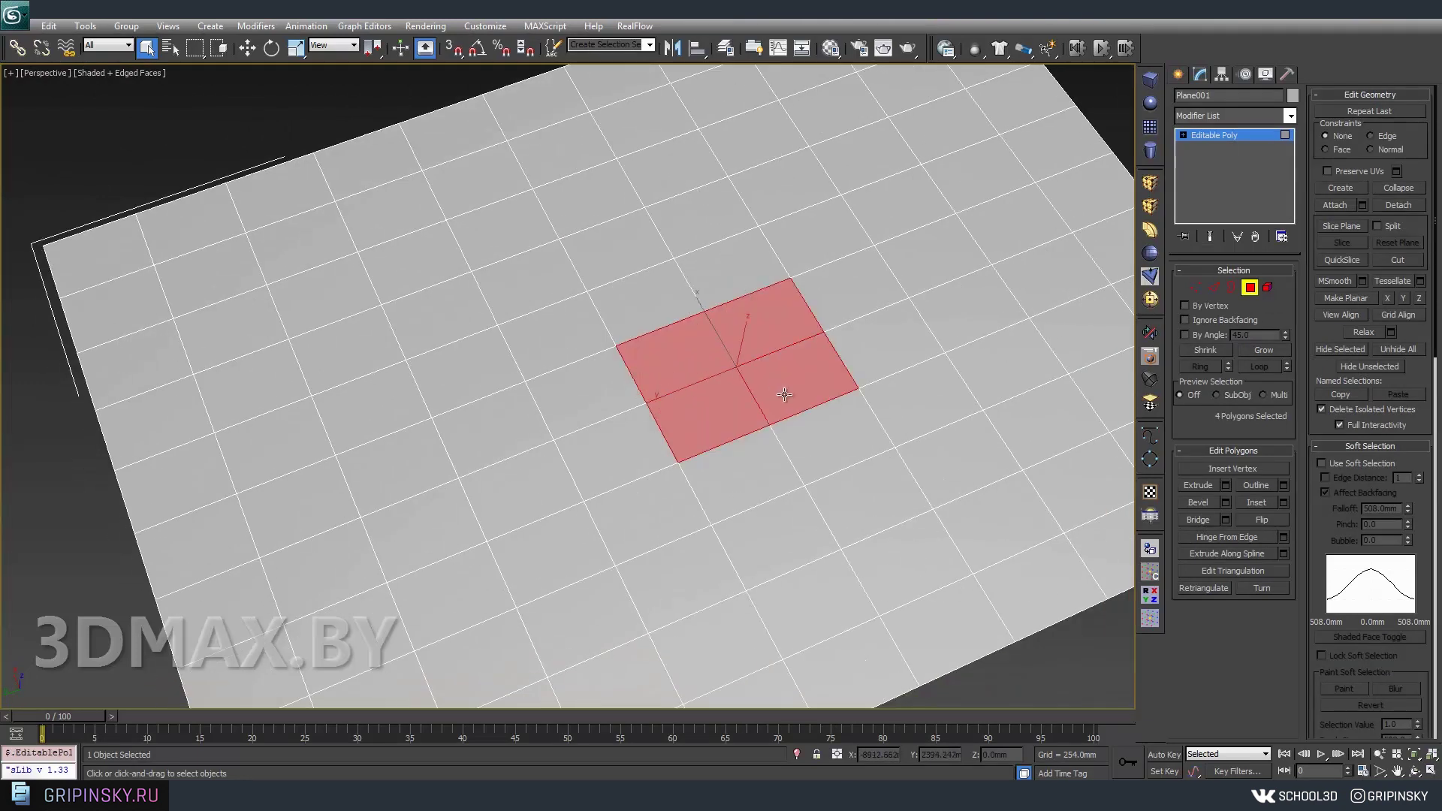
# Pick a row of polygons across the plane, then a single polygon and its neighbour.
pyautogui.keyDown('alt'); pyautogui.moveTo(796, 376); pyautogui.dragTo(747, 245, button='middle'); pyautogui.keyUp('alt')
pyautogui.scroll(1, 804, 361)
pyautogui.moveTo(804, 362); pyautogui.dragTo(939, 352, button='middle')
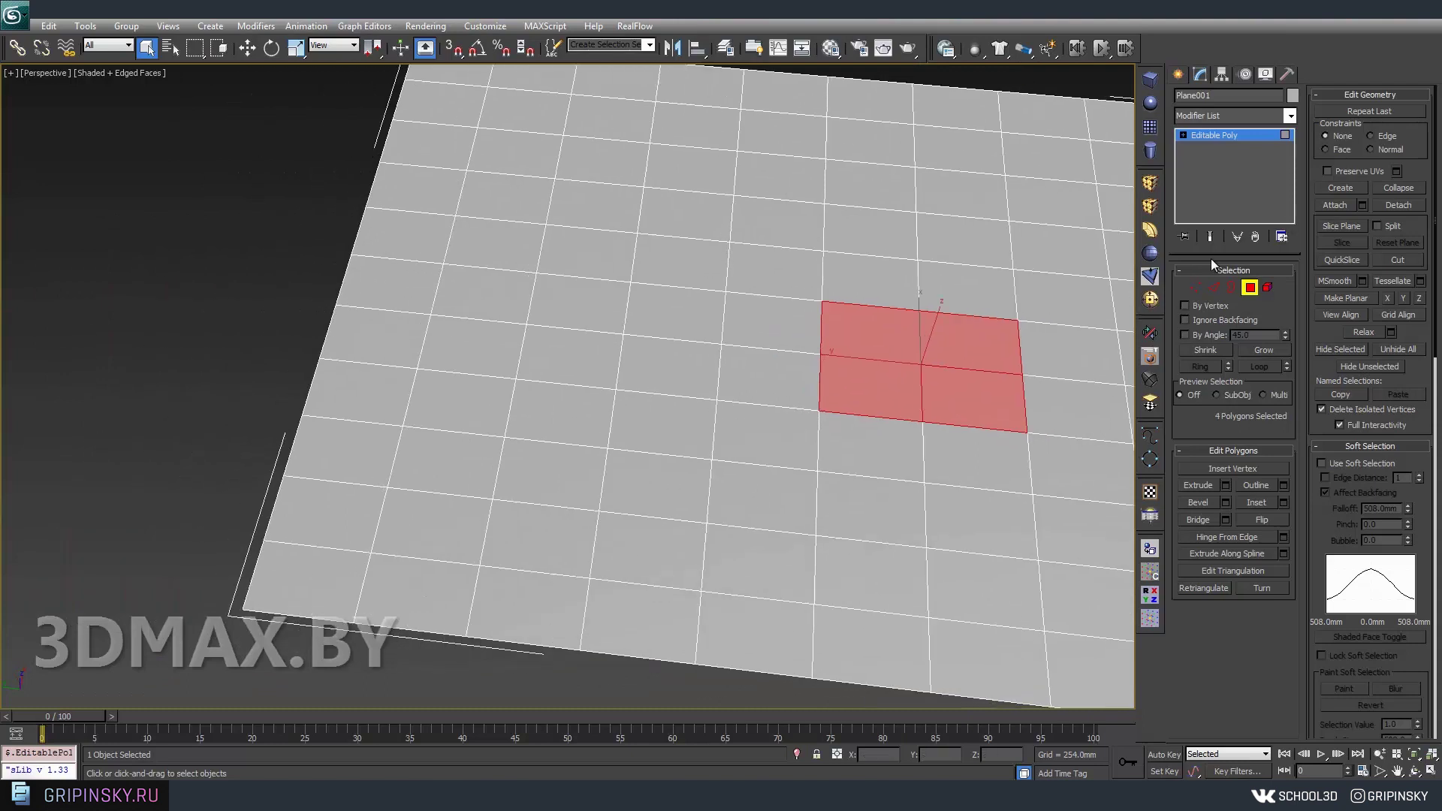
pyautogui.click(740, 229)
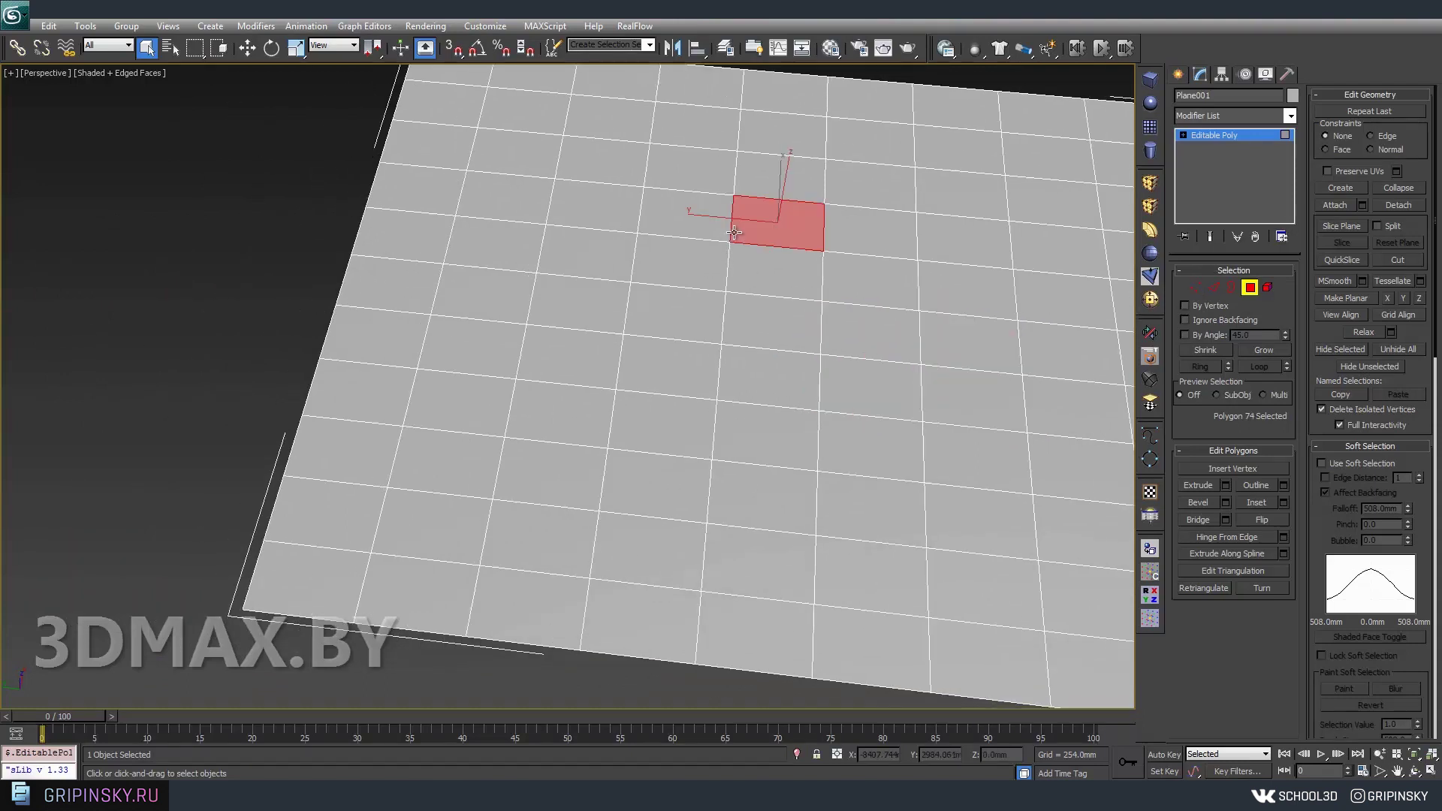
pyautogui.click(772, 242)
pyautogui.keyDown('ctrl'); pyautogui.click(691, 238); pyautogui.keyUp('ctrl')
pyautogui.keyDown('alt'); pyautogui.moveTo(788, 380); pyautogui.dragTo(692, 341, button='middle'); pyautogui.keyUp('alt')
pyautogui.scroll(-5, 691, 341)
pyautogui.keyDown('alt'); pyautogui.moveTo(598, 322); pyautogui.dragTo(669, 439, button='middle'); pyautogui.keyUp('alt')
pyautogui.scroll(1, 685, 417)
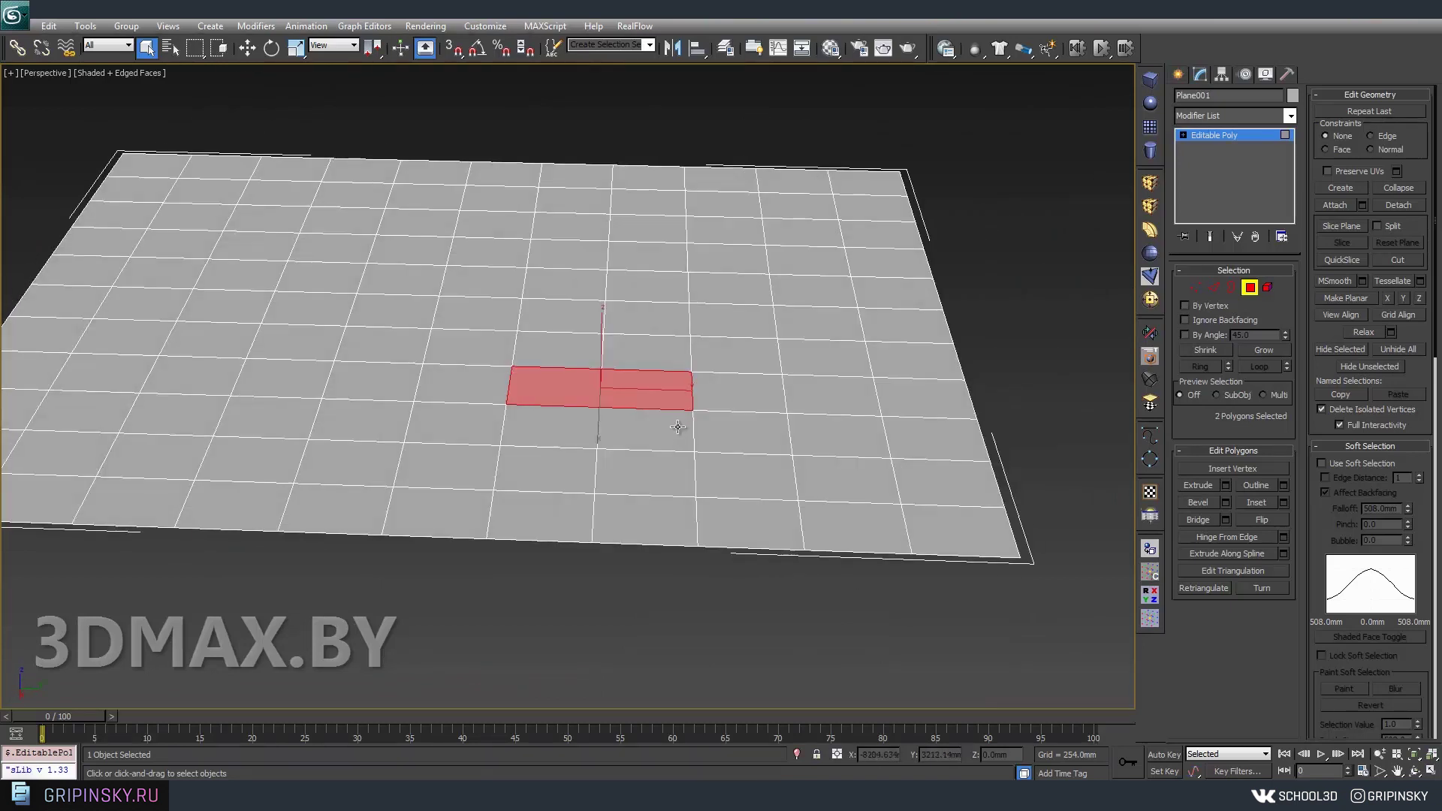
pyautogui.keyDown('alt'); pyautogui.moveTo(847, 396); pyautogui.dragTo(705, 356, button='middle'); pyautogui.keyUp('alt')
# In Edge mode, select the plane's right border edge and lift it upward with Move.
pyautogui.click(1214, 287)
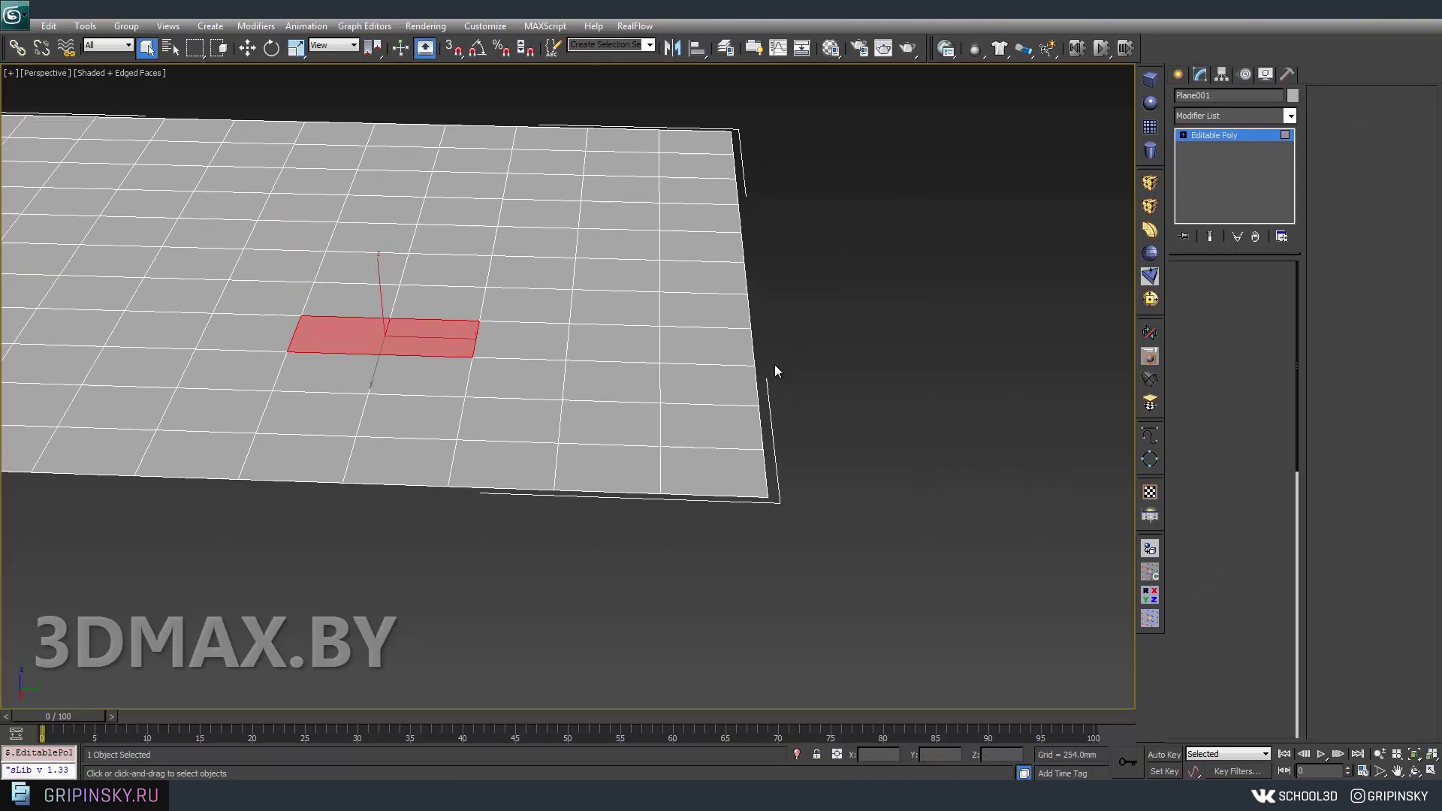
pyautogui.scroll(3, 1006, 316)
pyautogui.moveTo(900, 316)
pyautogui.mouseDown(button='middle')
pyautogui.moveTo(779, 318)
pyautogui.moveTo(720, 368)
pyautogui.mouseUp(button='middle')
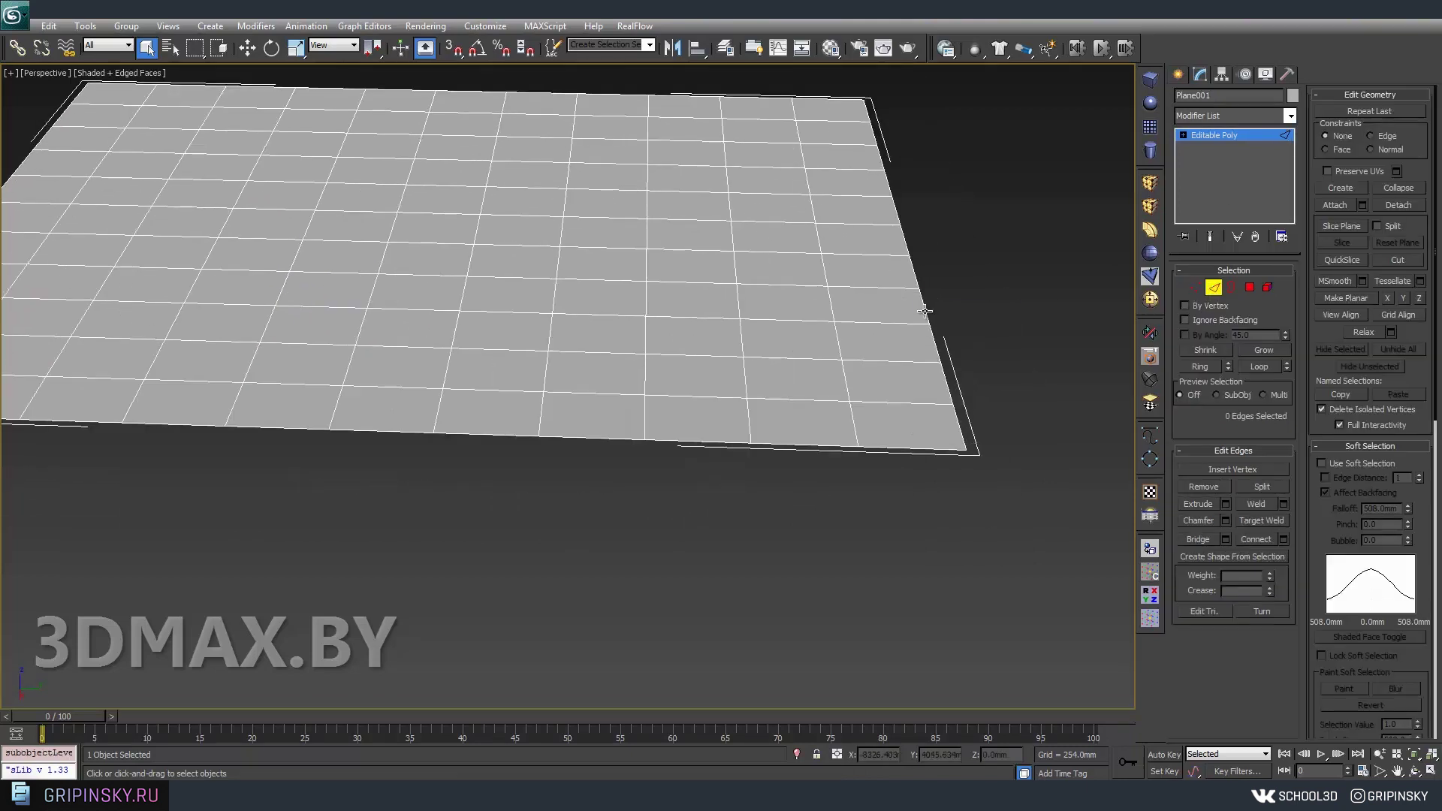
pyautogui.click(925, 311)
pyautogui.keyDown('alt'); pyautogui.moveTo(925, 311); pyautogui.dragTo(906, 274, button='middle'); pyautogui.keyUp('alt')
pyautogui.press('w')
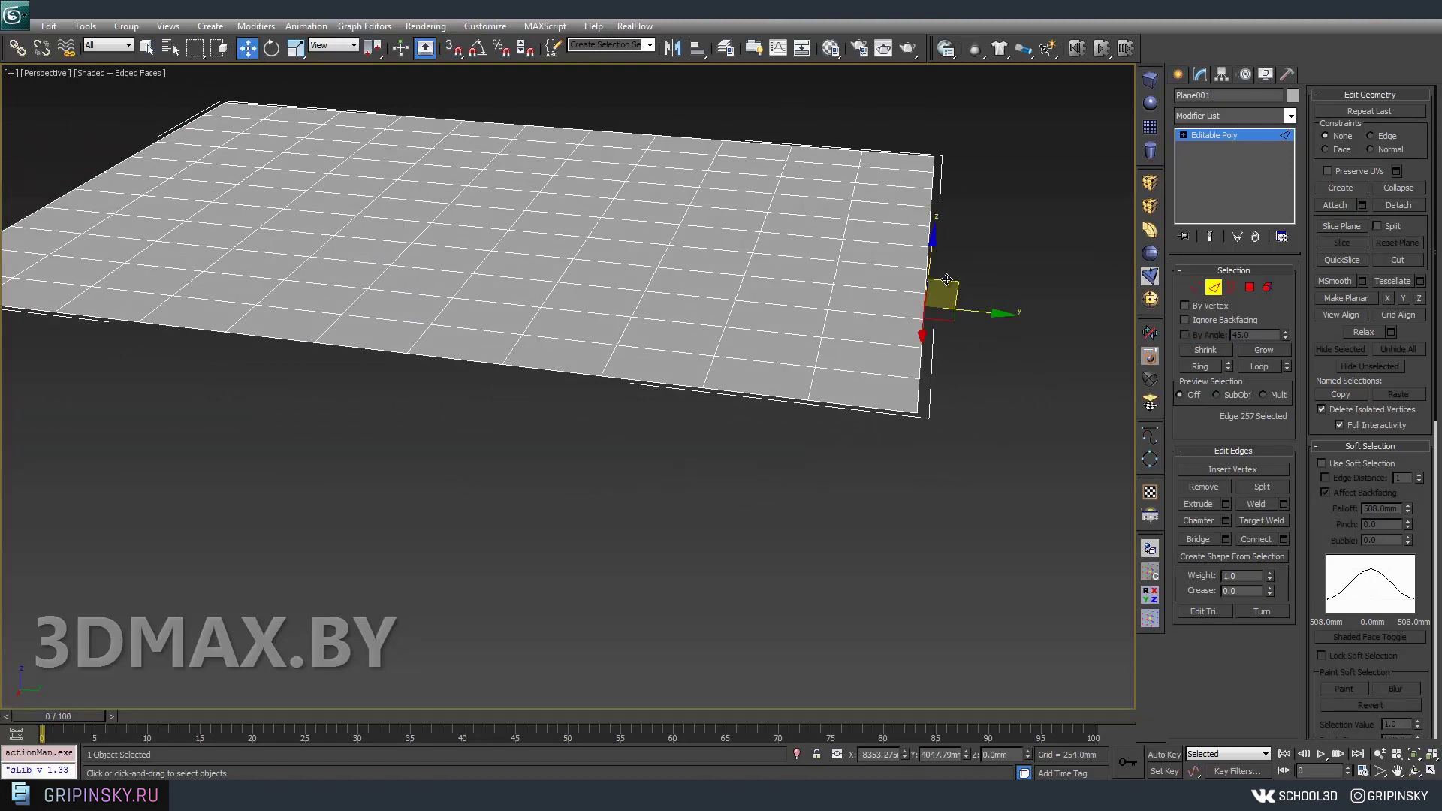
pyautogui.moveTo(945, 274)
pyautogui.mouseDown()
pyautogui.moveTo(866, 181)
pyautogui.moveTo(954, 267)
pyautogui.moveTo(909, 335)
pyautogui.mouseUp()
# Leave the plane flat, deselect the border edge and exit edge editing.
pyautogui.scroll(-3, 909, 335)
pyautogui.scroll(-3, 837, 359)
pyautogui.scroll(-3, 768, 321)
pyautogui.moveTo(767, 322); pyautogui.dragTo(429, 382, button='middle')
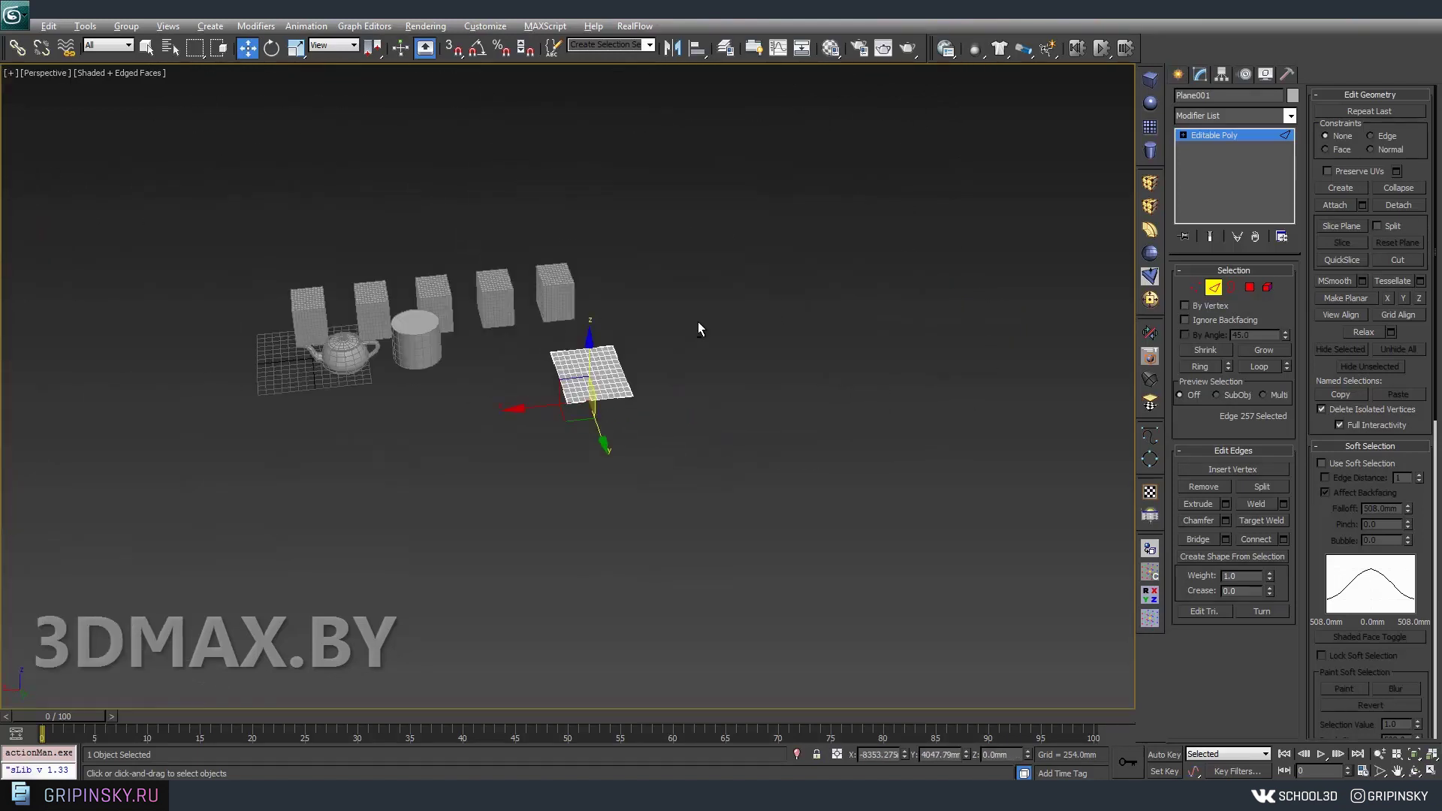
pyautogui.scroll(5, 811, 258)
pyautogui.scroll(-3, 812, 257)
pyautogui.moveTo(631, 360); pyautogui.dragTo(672, 422, button='middle')
pyautogui.click(1115, 187)
pyautogui.click(1241, 135)
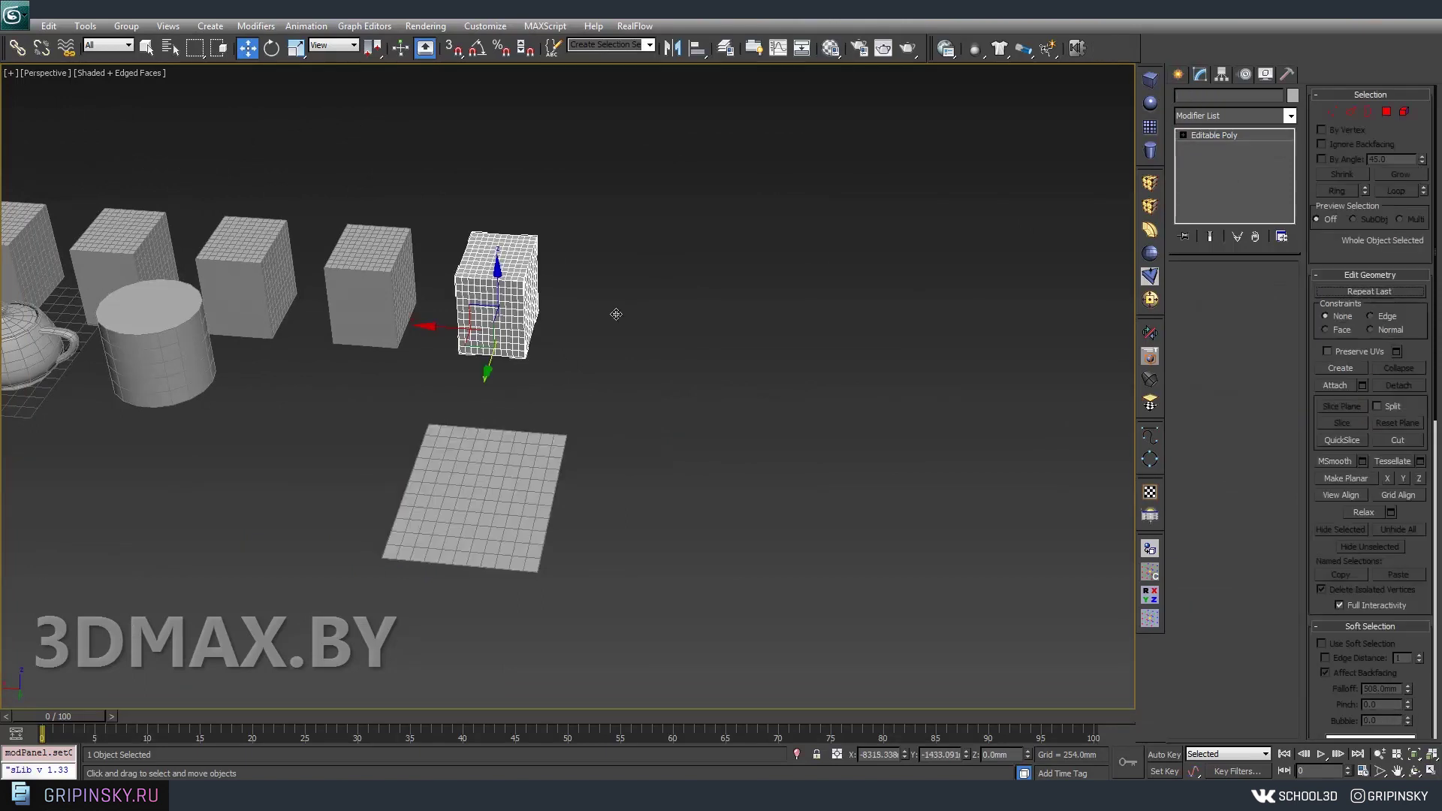
# Select Box005, frame it, and clear its earlier polygon bands in Polygon mode.
pyautogui.click(518, 308)
pyautogui.press('z')
pyautogui.moveTo(599, 324); pyautogui.dragTo(788, 227, button='middle')
pyautogui.click(1248, 288)
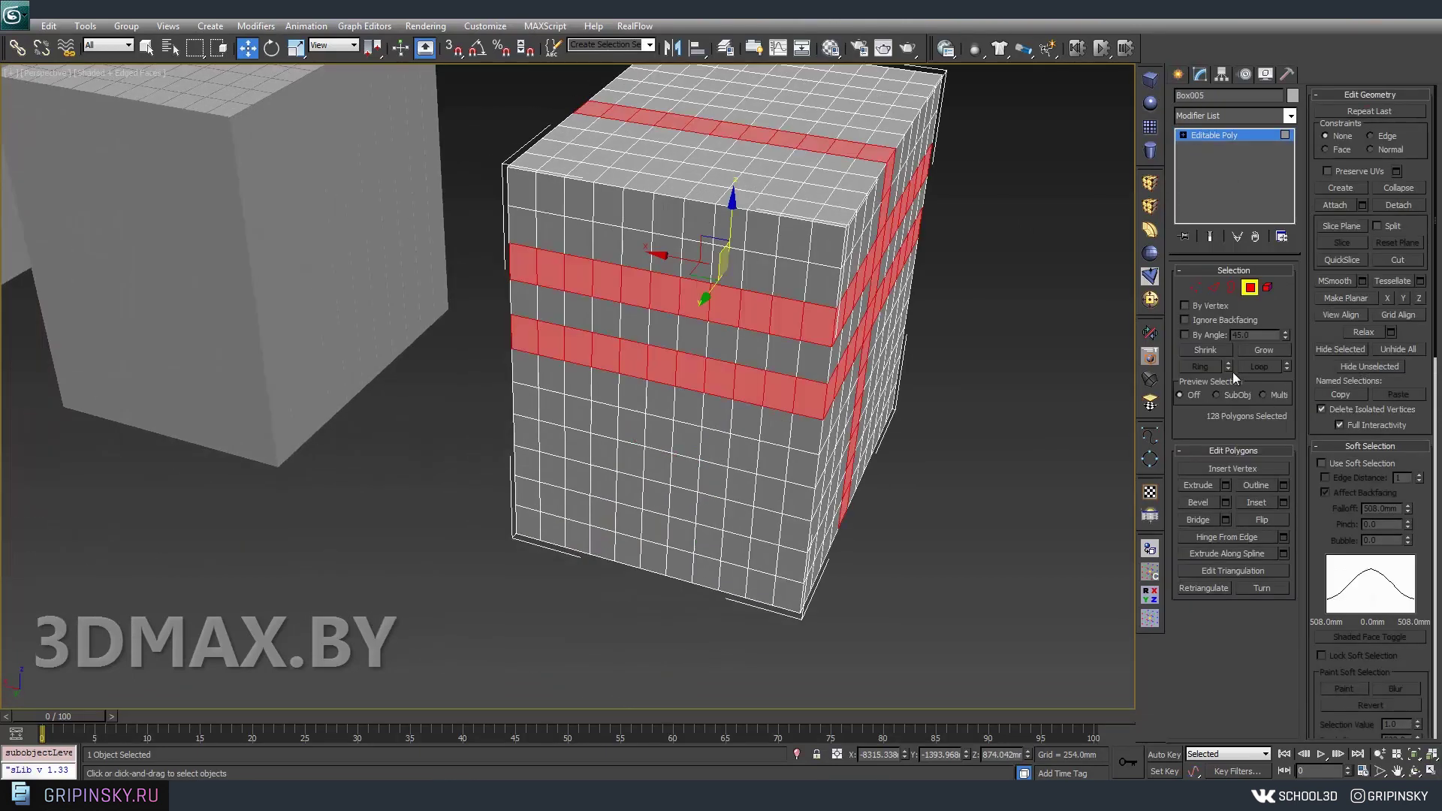
pyautogui.click(986, 410)
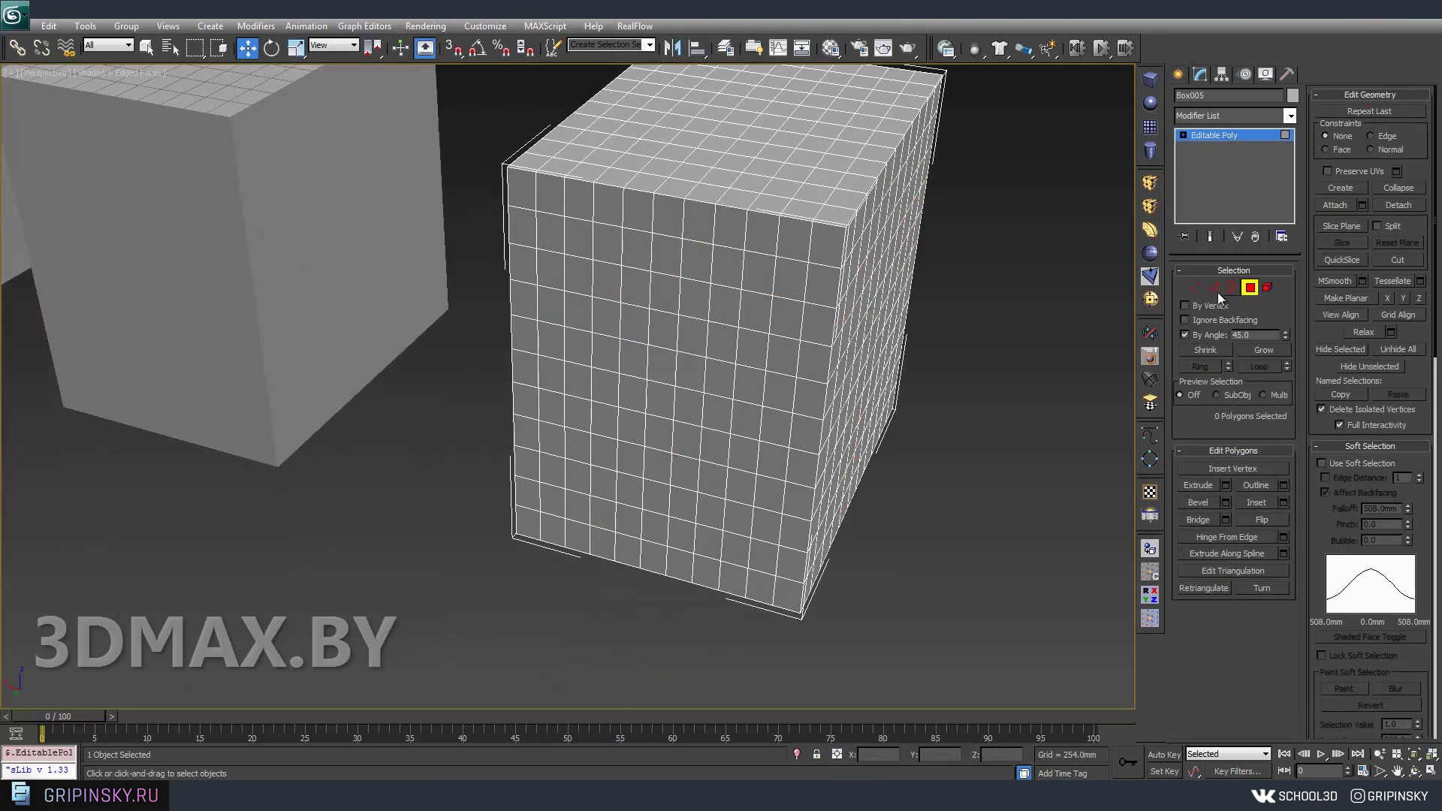
# Turn on Ignore Backfacing and select the box's whole front face by angle.
pyautogui.click(1186, 320)
pyautogui.click(808, 362)
pyautogui.press('F2')
pyautogui.press('F2')
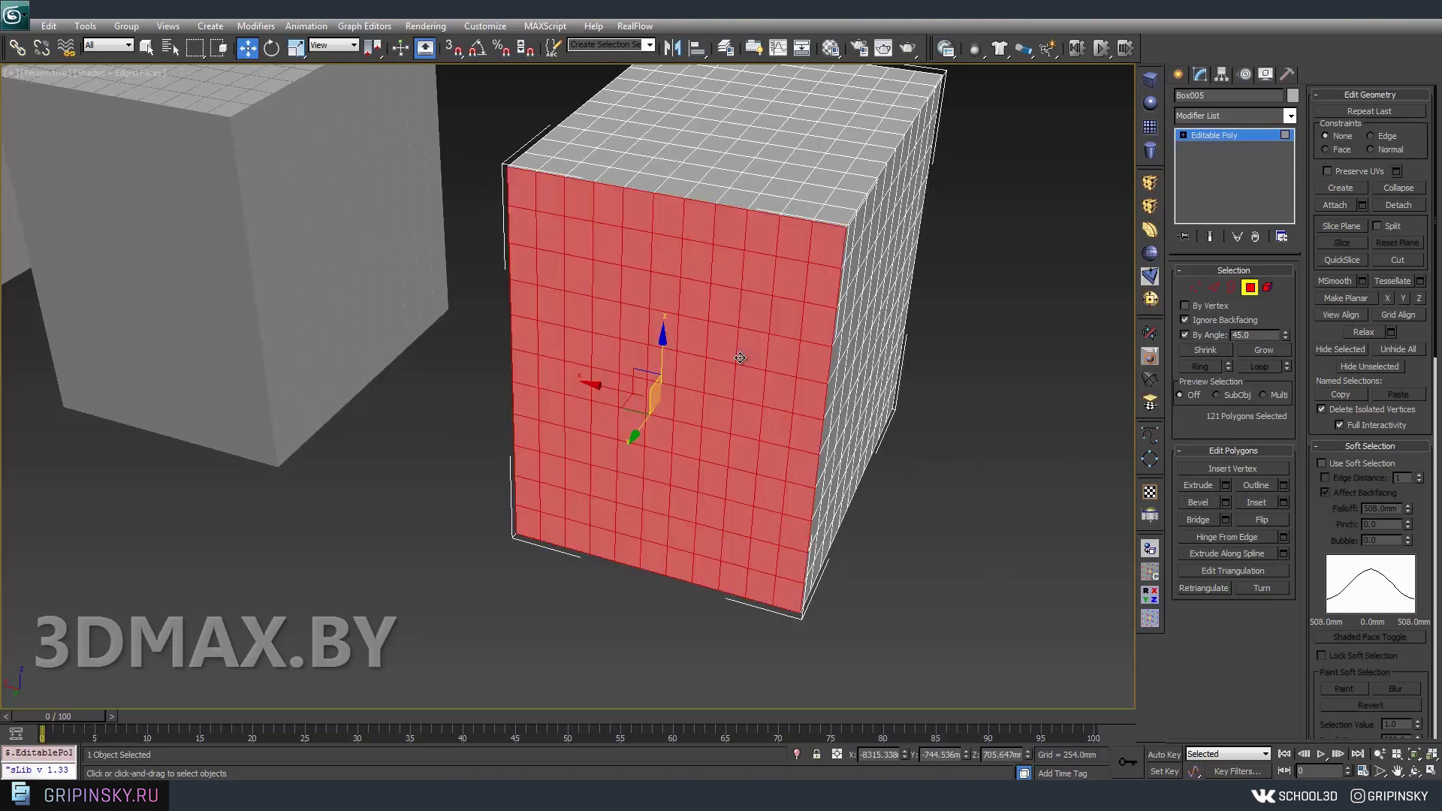
pyautogui.hotkey('shift', 'z')
pyautogui.hotkey('shift', 'z')
pyautogui.hotkey('shift', 'z')
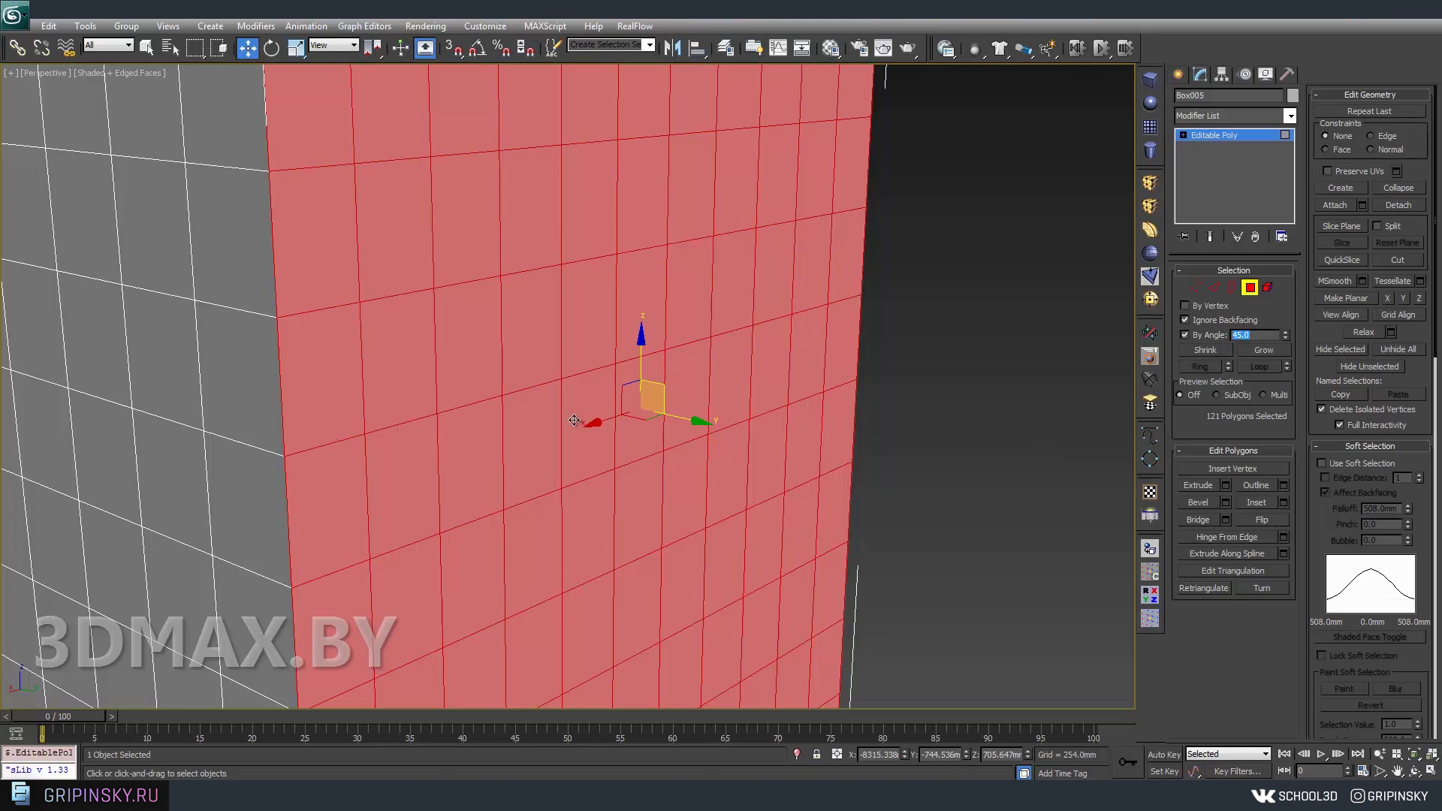
pyautogui.keyDown('alt'); pyautogui.moveTo(574, 420); pyautogui.dragTo(755, 318, button='middle'); pyautogui.keyUp('alt')
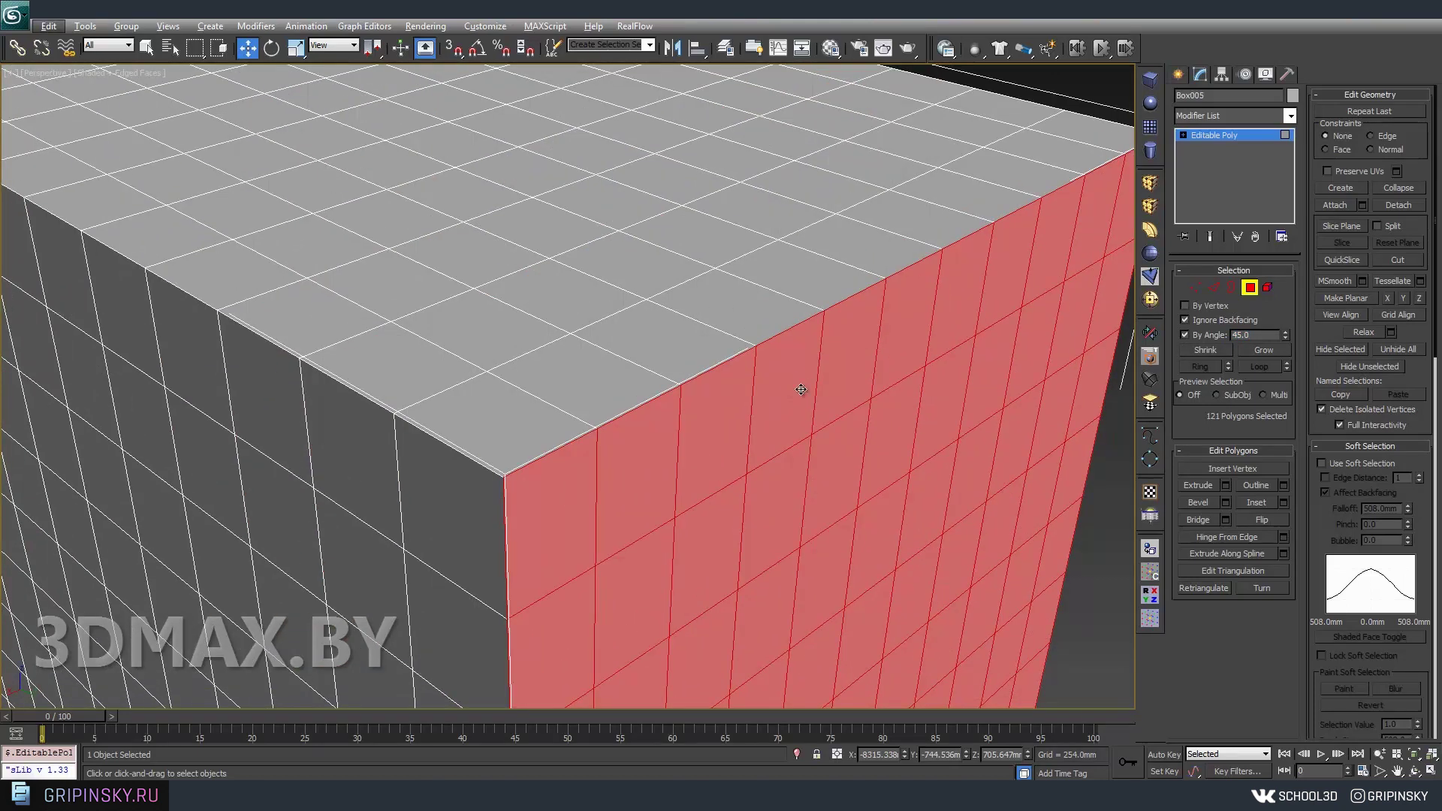
pyautogui.scroll(-5, 800, 390)
pyautogui.scroll(-3, 775, 335)
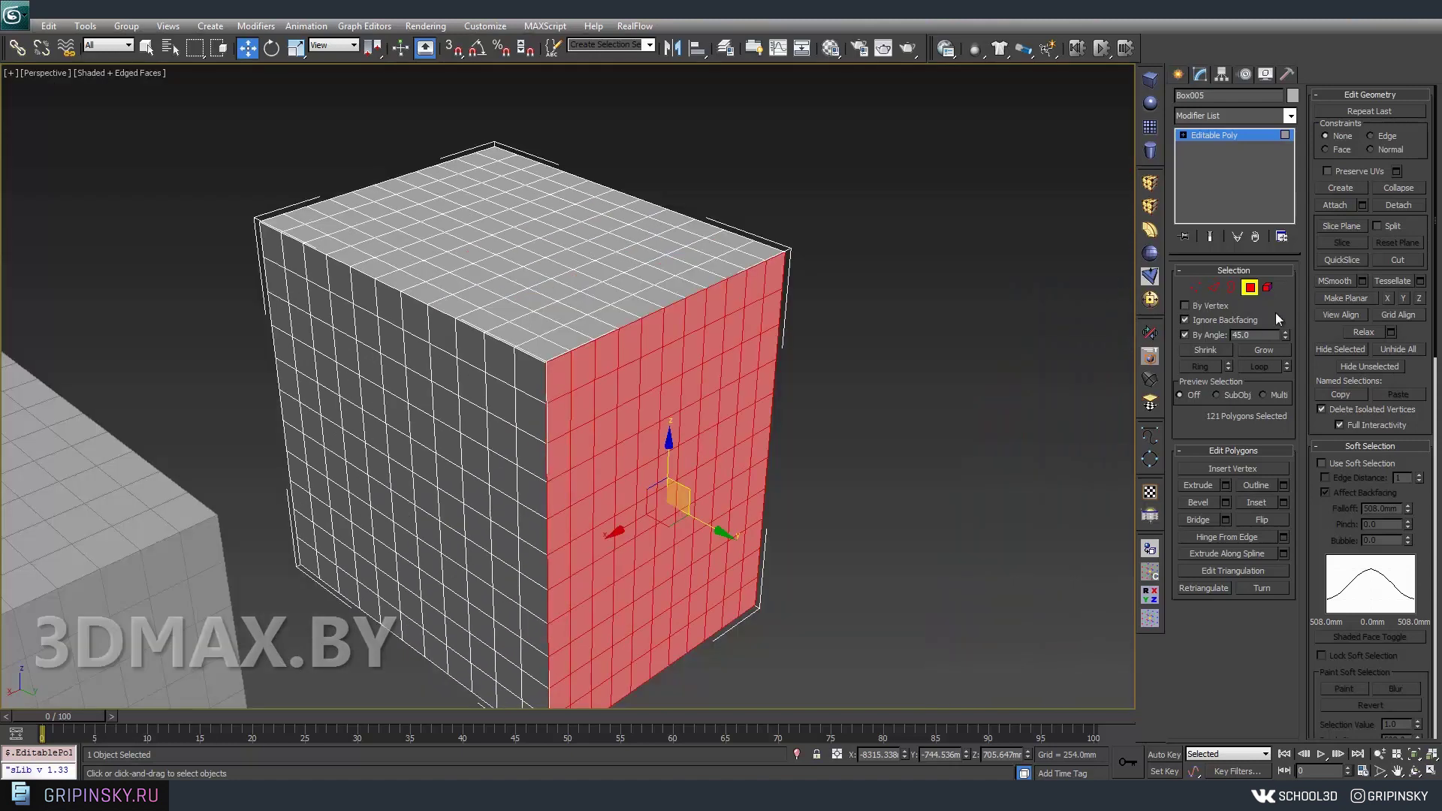
pyautogui.scroll(2, 670, 414)
pyautogui.scroll(3, 671, 412)
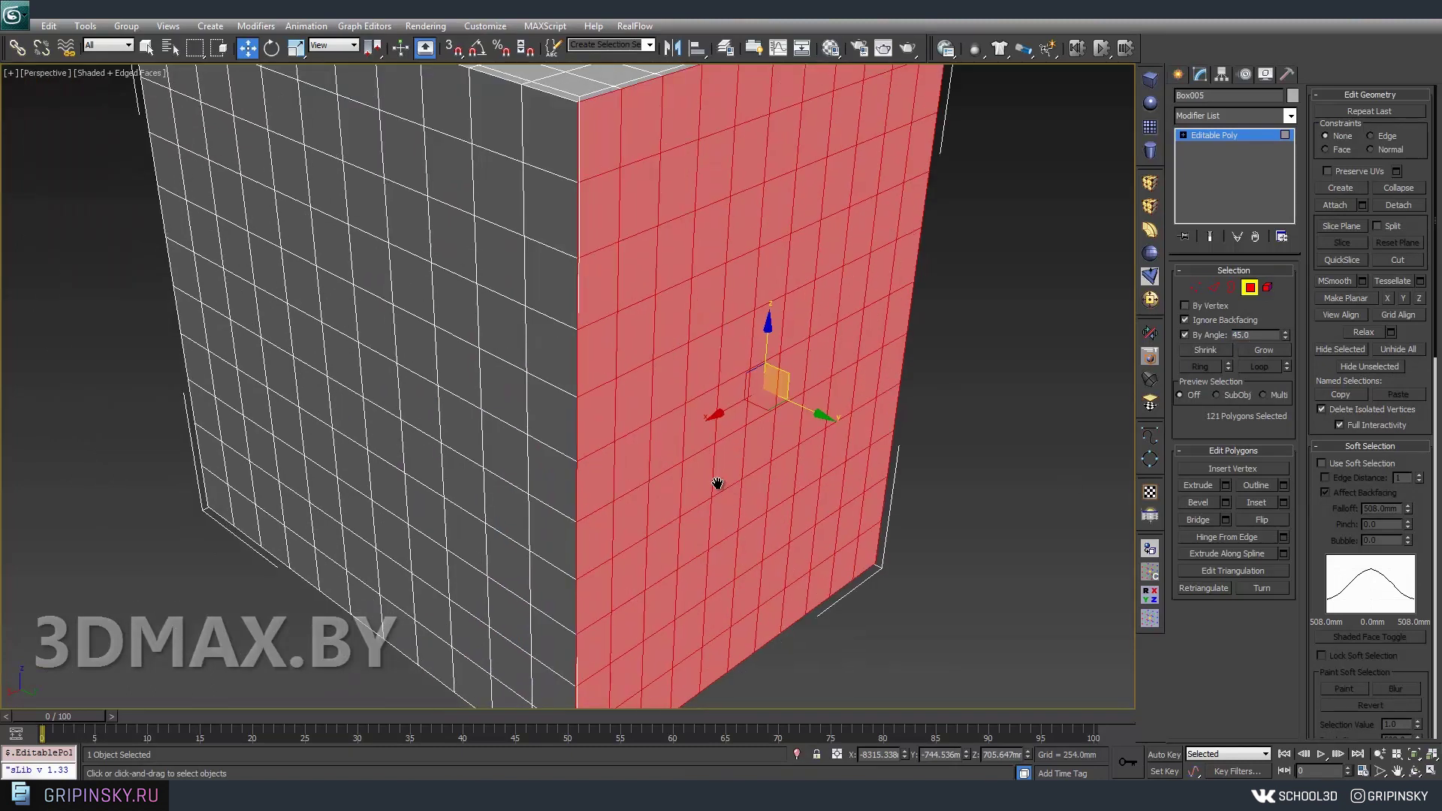
pyautogui.moveTo(728, 484)
pyautogui.keyDown('alt'); pyautogui.mouseDown(button='middle')
pyautogui.moveTo(902, 403)
pyautogui.moveTo(621, 276)
pyautogui.moveTo(627, 443)
pyautogui.moveTo(955, 476)
pyautogui.mouseUp(button='middle'); pyautogui.keyUp('alt')
# Select the top, front and right faces by angle, then turn By Angle off and pick polygon 545.
pyautogui.click(621, 276)
pyautogui.click(627, 443)
pyautogui.click(956, 476)
pyautogui.scroll(-5, 877, 463)
pyautogui.scroll(5, 876, 463)
pyautogui.click(554, 392)
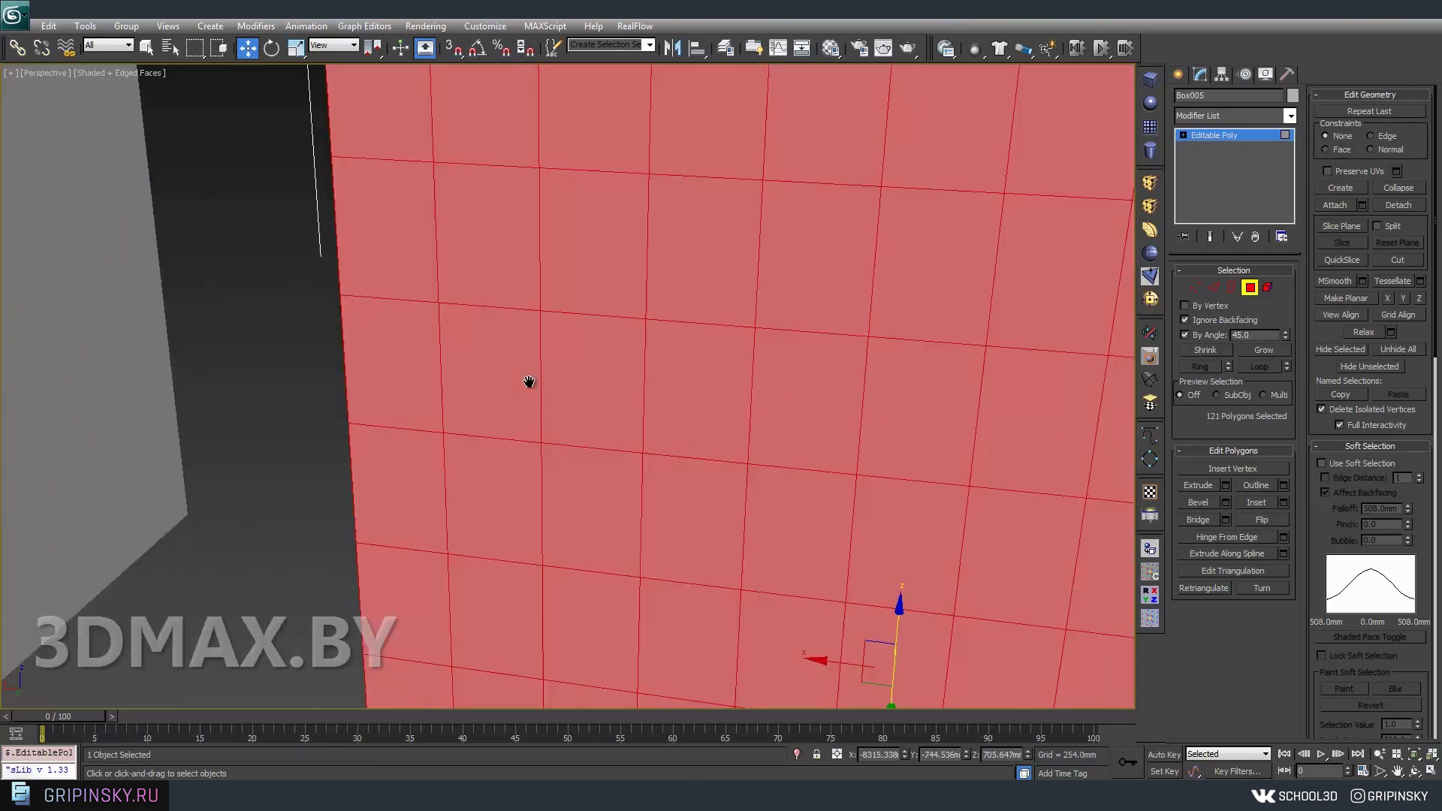
pyautogui.click(1201, 332)
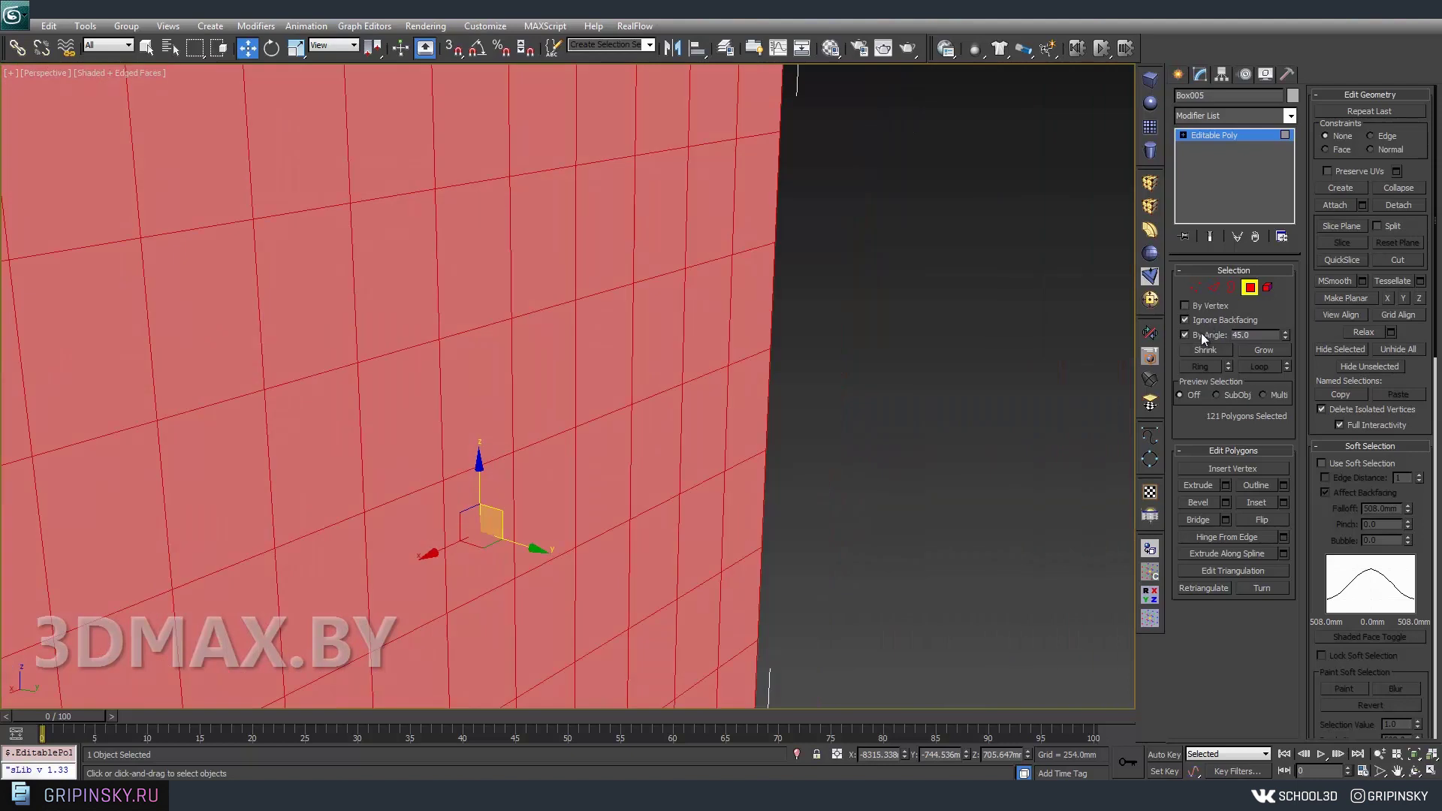
pyautogui.click(493, 477)
pyautogui.scroll(-5, 476, 511)
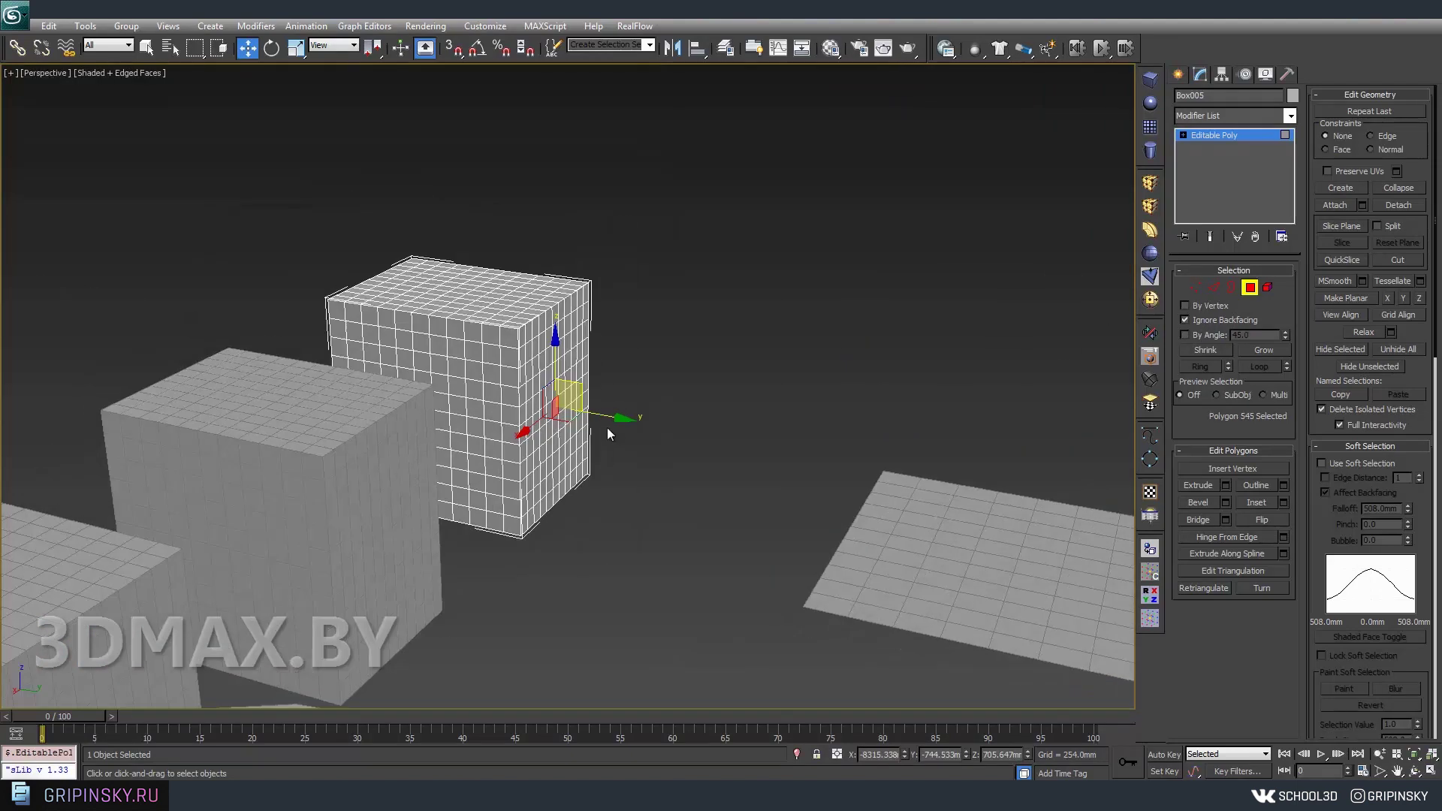
# Turn By Angle back on and select the box's coplanar front face and extrusion end cap.
pyautogui.scroll(3, 558, 409)
pyautogui.scroll(3, 558, 408)
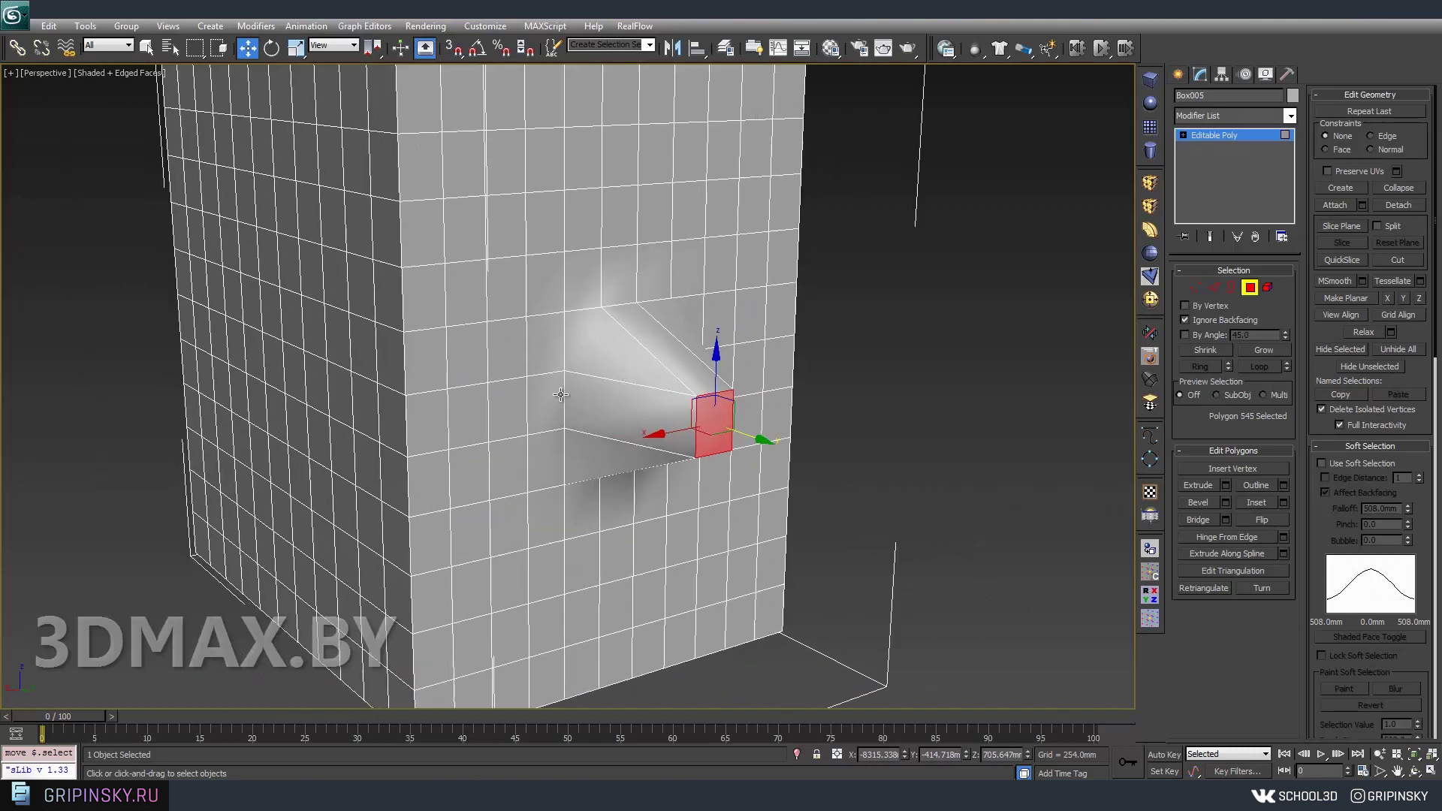
pyautogui.click(1202, 335)
pyautogui.click(683, 251)
pyautogui.moveTo(674, 405)
pyautogui.keyDown('alt'); pyautogui.mouseDown(button='middle')
pyautogui.moveTo(826, 396)
pyautogui.moveTo(760, 414)
pyautogui.moveTo(820, 427)
pyautogui.mouseUp(button='middle'); pyautogui.keyUp('alt')
pyautogui.click(759, 413)
pyautogui.moveTo(730, 425)
pyautogui.keyDown('alt'); pyautogui.mouseDown(button='middle')
pyautogui.moveTo(882, 476)
pyautogui.moveTo(805, 482)
pyautogui.mouseUp(button='middle'); pyautogui.keyUp('alt')
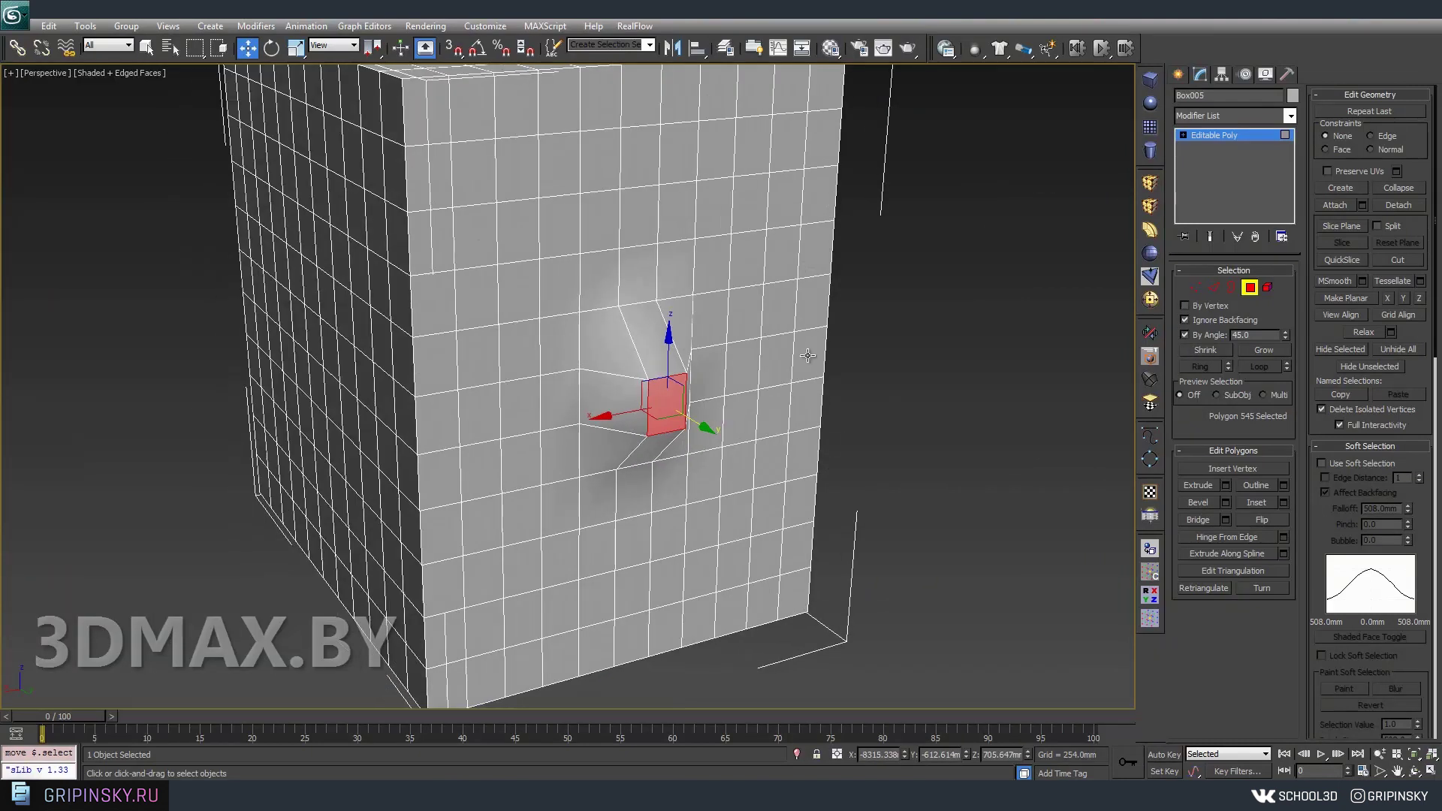
pyautogui.click(772, 277)
pyautogui.hotkey('ctrl', 'z')
pyautogui.hotkey('shift', 'z')
pyautogui.keyDown('alt'); pyautogui.moveTo(714, 412); pyautogui.dragTo(649, 216, button='middle'); pyautogui.keyUp('alt')
pyautogui.keyDown('ctrl'); pyautogui.click(649, 216); pyautogui.keyUp('ctrl')
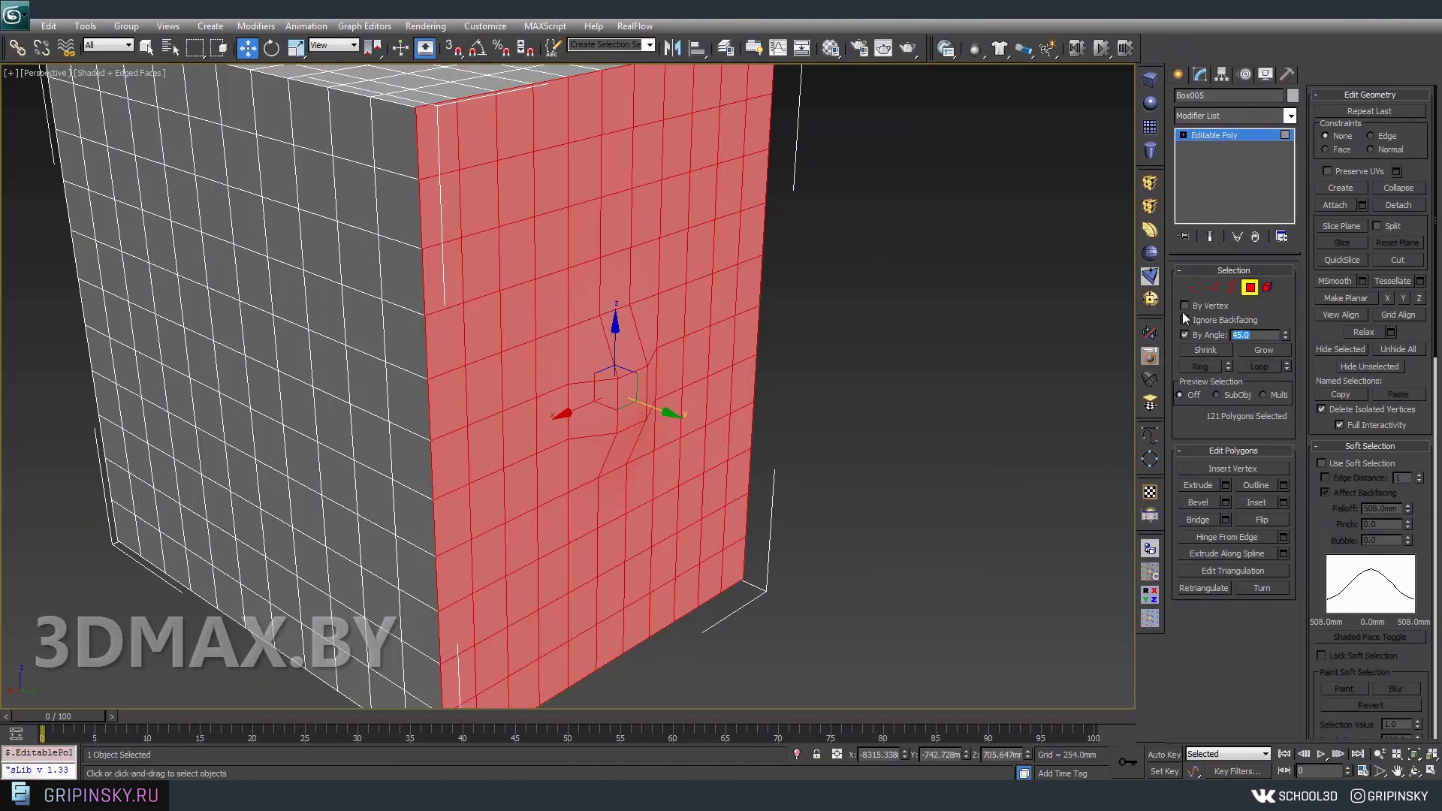
# Enable Ignore Backfacing, return to object level, then select one box face's polygons.
pyautogui.click(1185, 320)
pyautogui.scroll(-10, 756, 409)
pyautogui.moveTo(755, 408)
pyautogui.keyDown('alt'); pyautogui.mouseDown(button='middle')
pyautogui.moveTo(643, 425)
pyautogui.moveTo(582, 415)
pyautogui.moveTo(630, 358)
pyautogui.mouseUp(button='middle'); pyautogui.keyUp('alt')
pyautogui.click(1217, 133)
pyautogui.scroll(3, 582, 416)
pyautogui.scroll(2, 620, 353)
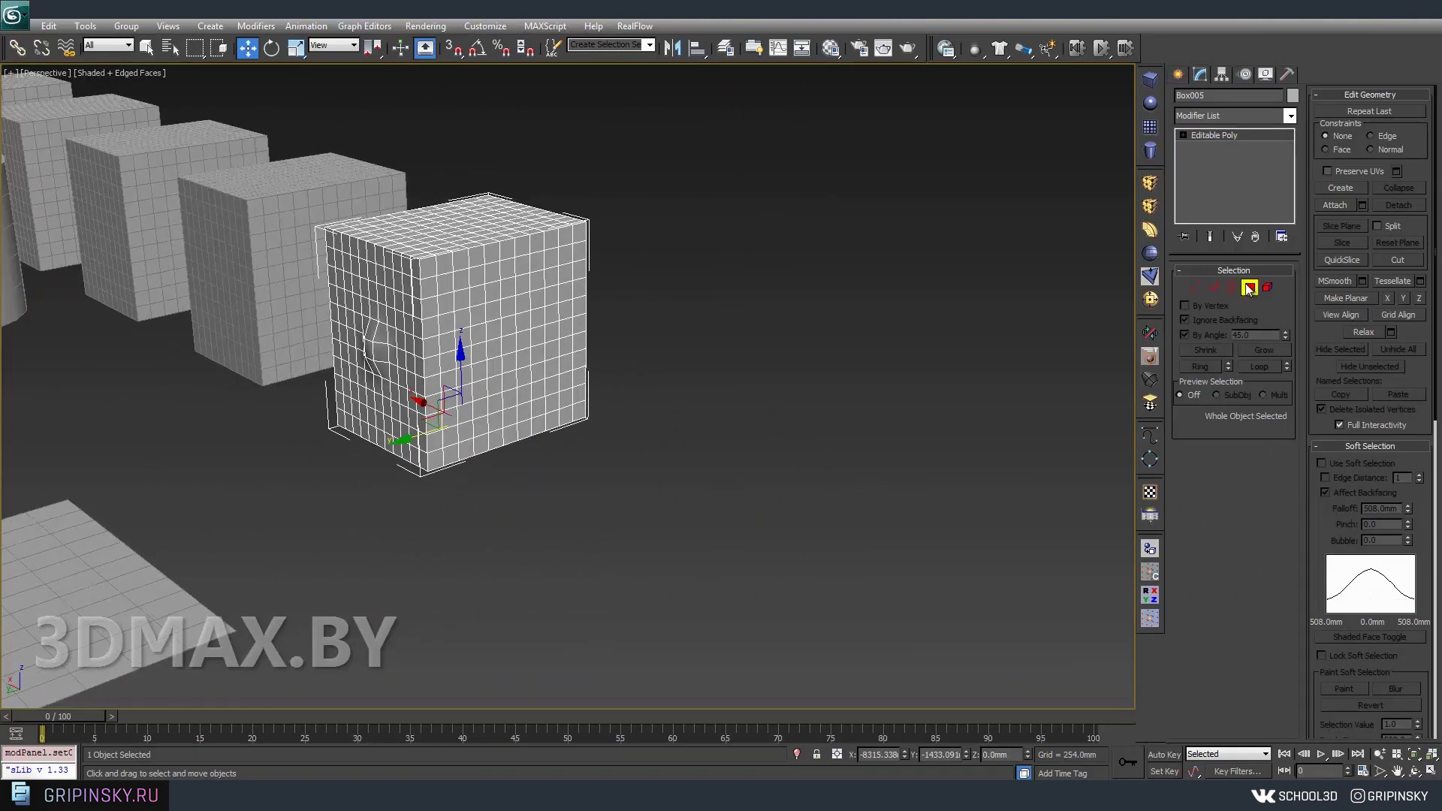
pyautogui.click(1249, 287)
pyautogui.moveTo(602, 473); pyautogui.dragTo(662, 383, button='middle')
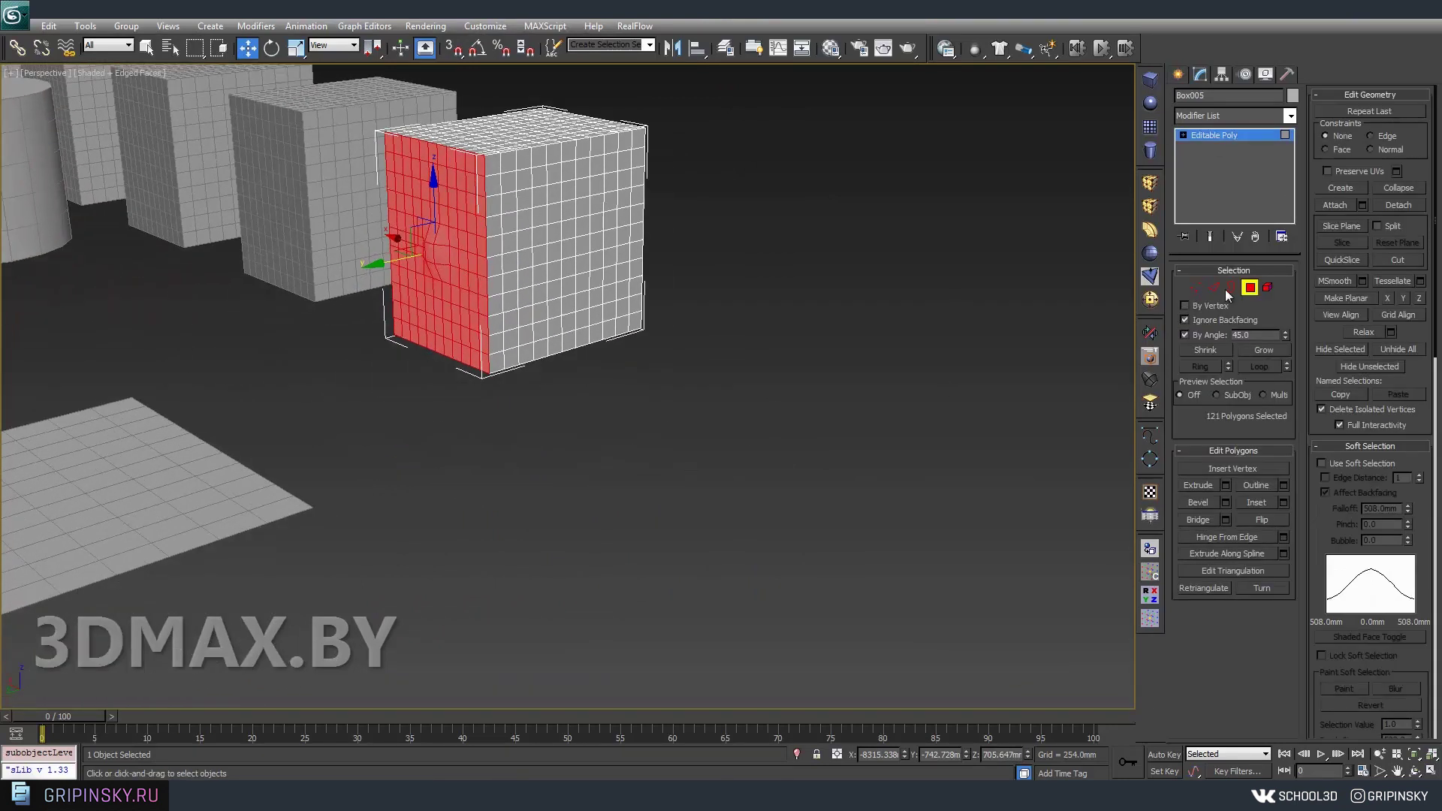
# Select the entire 726-polygon box as an element, then exit sub-object editing.
pyautogui.click(1268, 288)
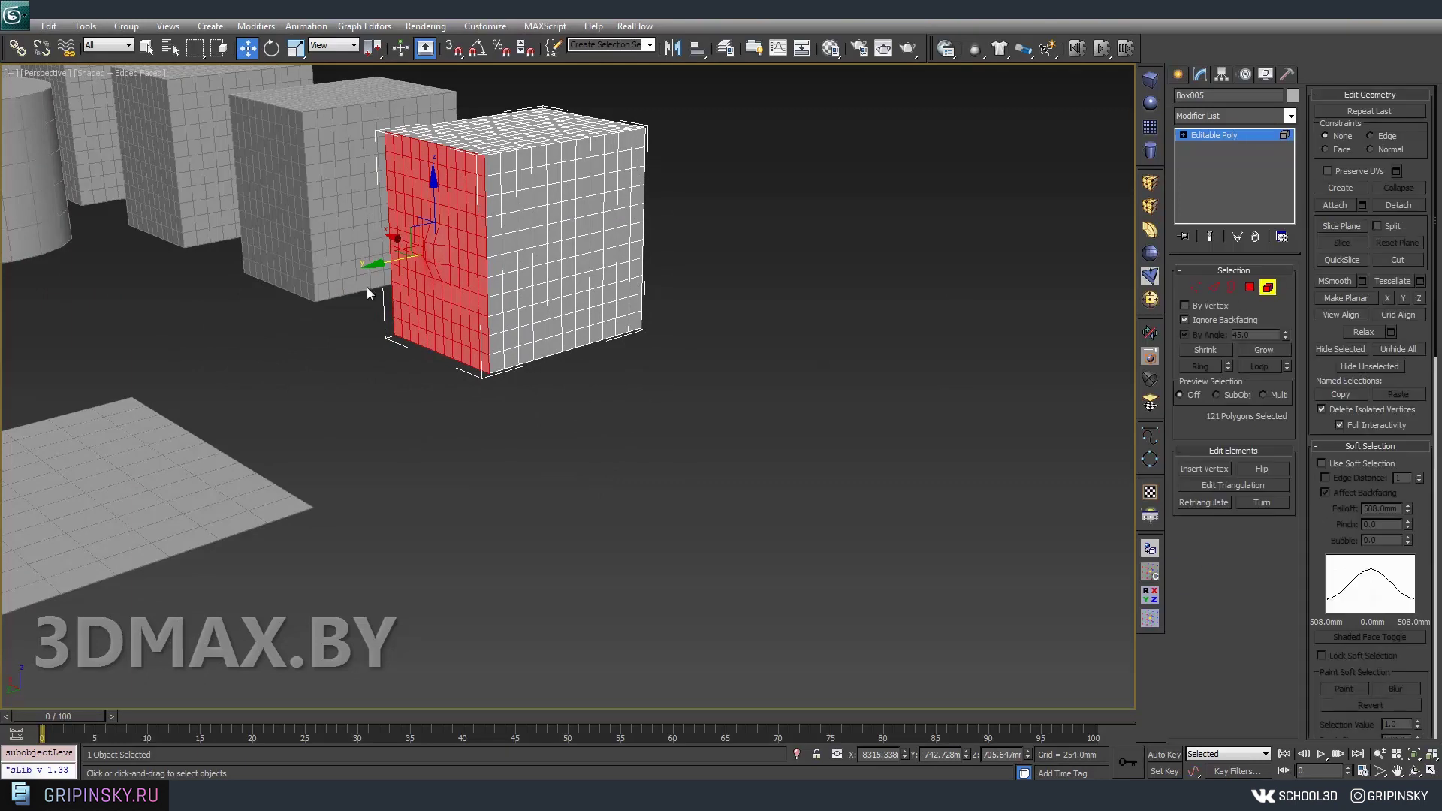
pyautogui.moveTo(1008, 224); pyautogui.dragTo(1007, 225)
pyautogui.scroll(-5, 610, 430)
pyautogui.moveTo(609, 429)
pyautogui.keyDown('alt'); pyautogui.mouseDown(button='middle')
pyautogui.moveTo(654, 441)
pyautogui.moveTo(1277, 168)
pyautogui.mouseUp(button='middle'); pyautogui.keyUp('alt')
pyautogui.press('z')
pyautogui.click(1220, 136)
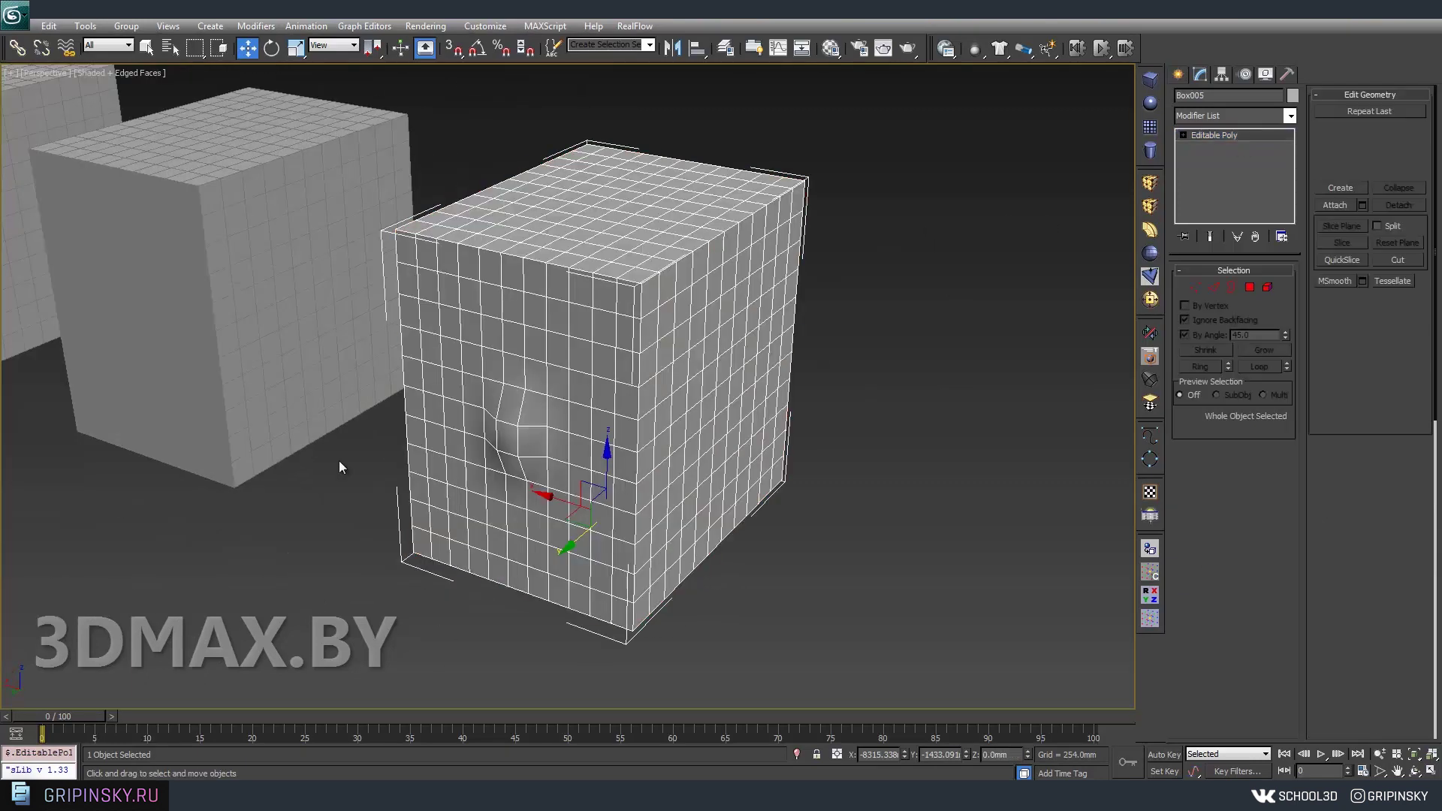
pyautogui.scroll(-2, 338, 467)
pyautogui.scroll(-4, 491, 419)
pyautogui.scroll(-2, 572, 425)
# Select the teapot, frame it, and convert it to an Editable Poly.
pyautogui.moveTo(561, 424)
pyautogui.keyDown('alt'); pyautogui.mouseDown(button='middle')
pyautogui.moveTo(619, 399)
pyautogui.moveTo(595, 382)
pyautogui.moveTo(619, 389)
pyautogui.mouseUp(button='middle'); pyautogui.keyUp('alt')
pyautogui.click(469, 379)
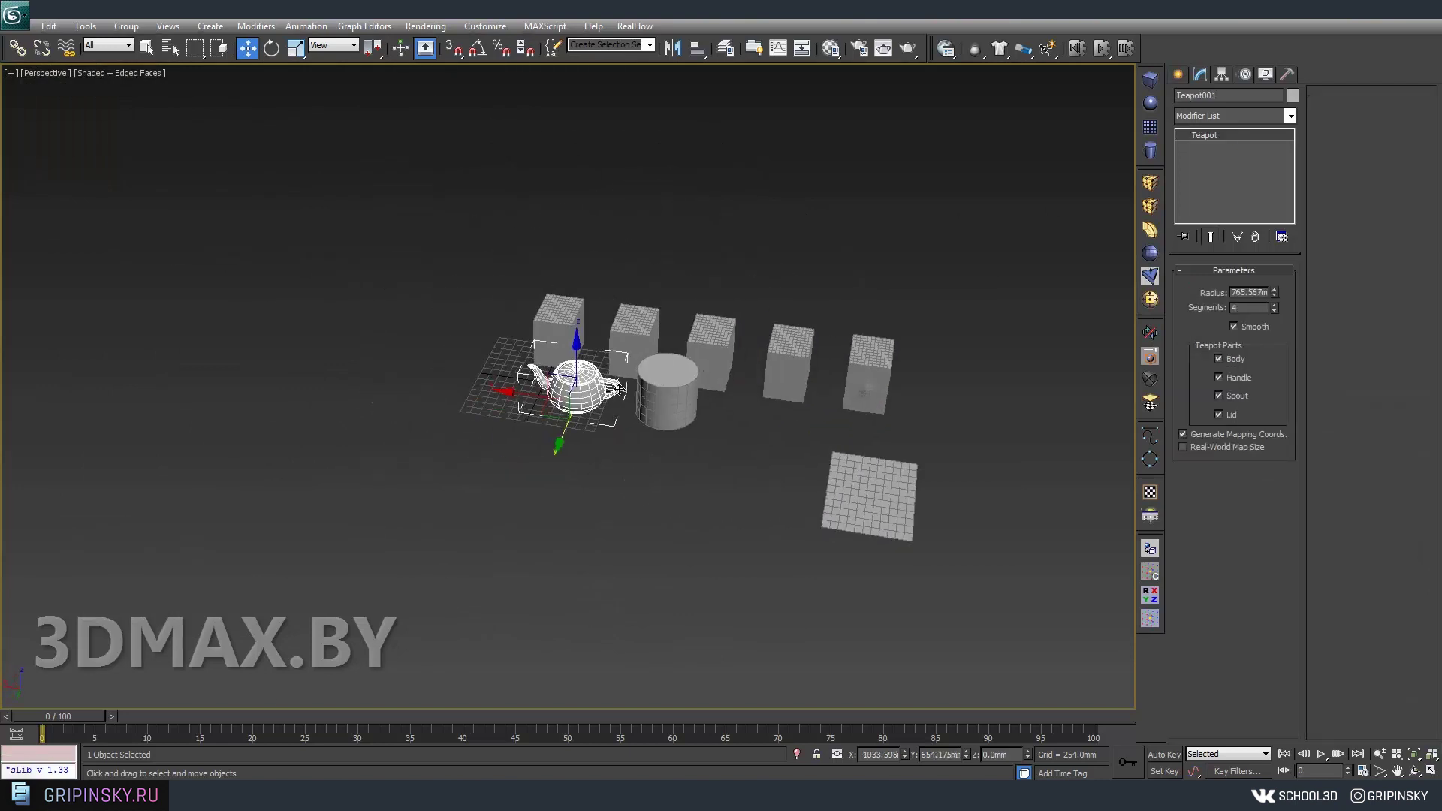
pyautogui.press('z')
pyautogui.scroll(1, 686, 373)
pyautogui.rightClick(817, 374)
pyautogui.moveTo(708, 512)
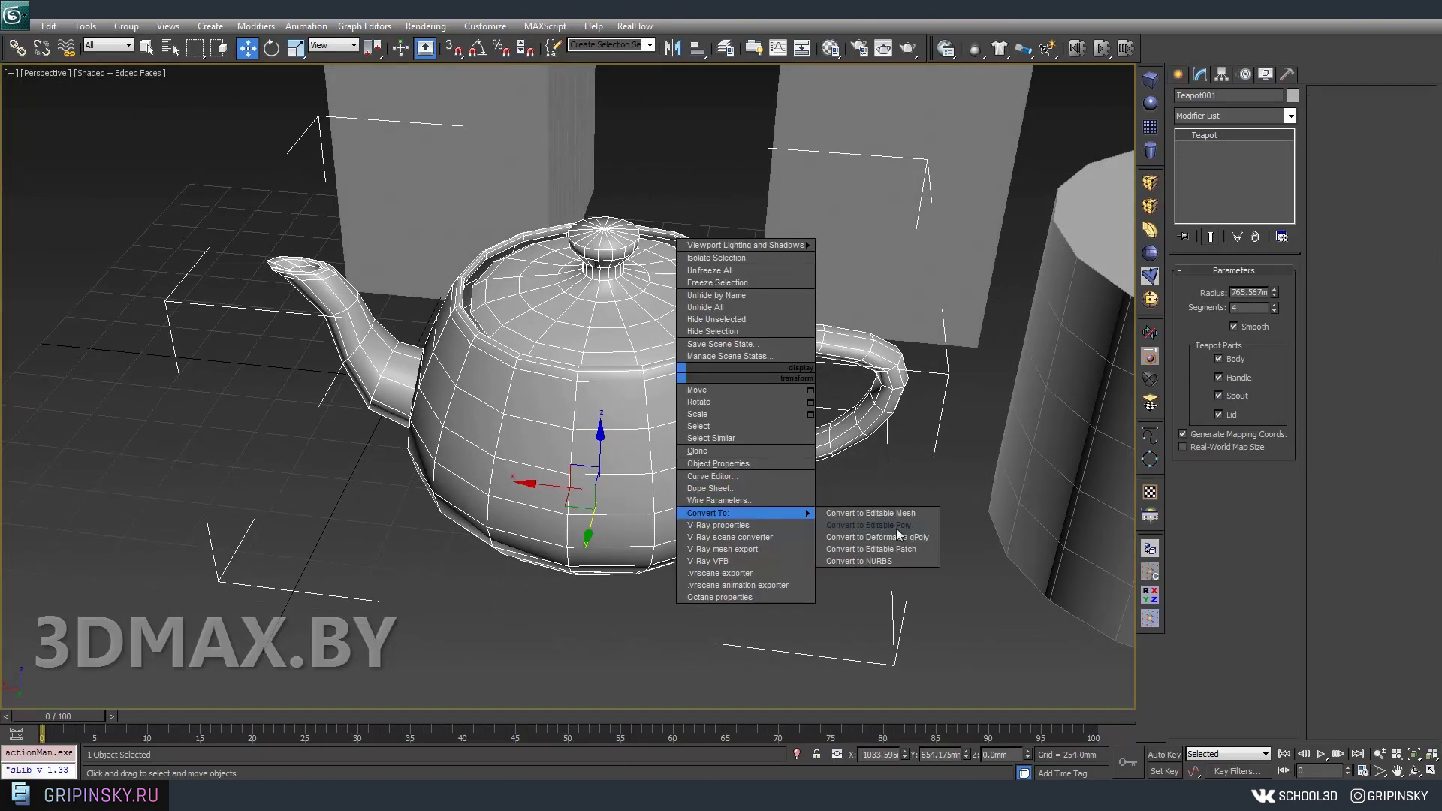
pyautogui.click(833, 525)
# Enter Element mode on the teapot and test-select an element, then clear it.
pyautogui.moveTo(701, 592); pyautogui.dragTo(744, 565, button='middle')
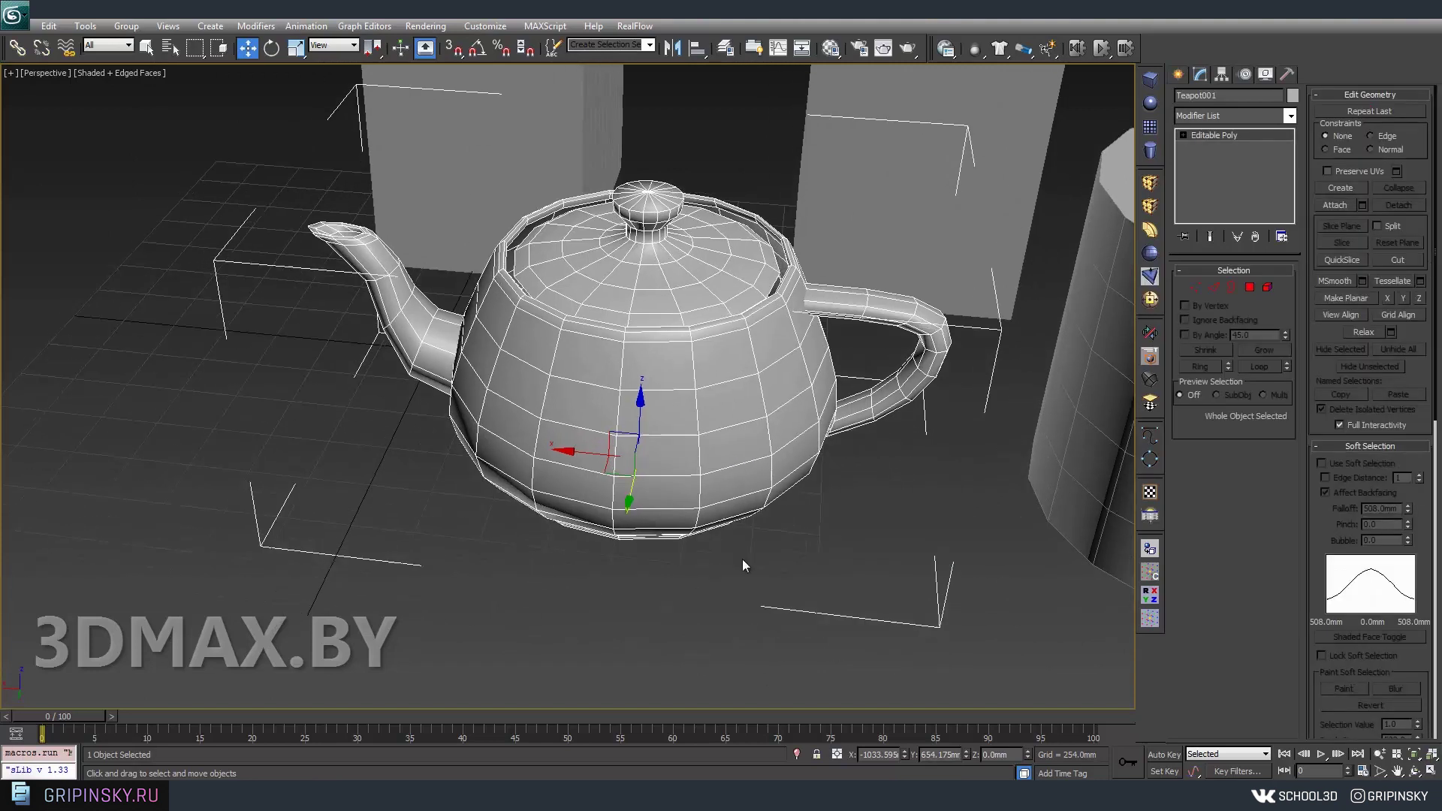
pyautogui.scroll(-5, 863, 461)
pyautogui.scroll(-3, 772, 263)
pyautogui.scroll(2, 448, 503)
pyautogui.scroll(3, 443, 518)
pyautogui.scroll(-2, 443, 518)
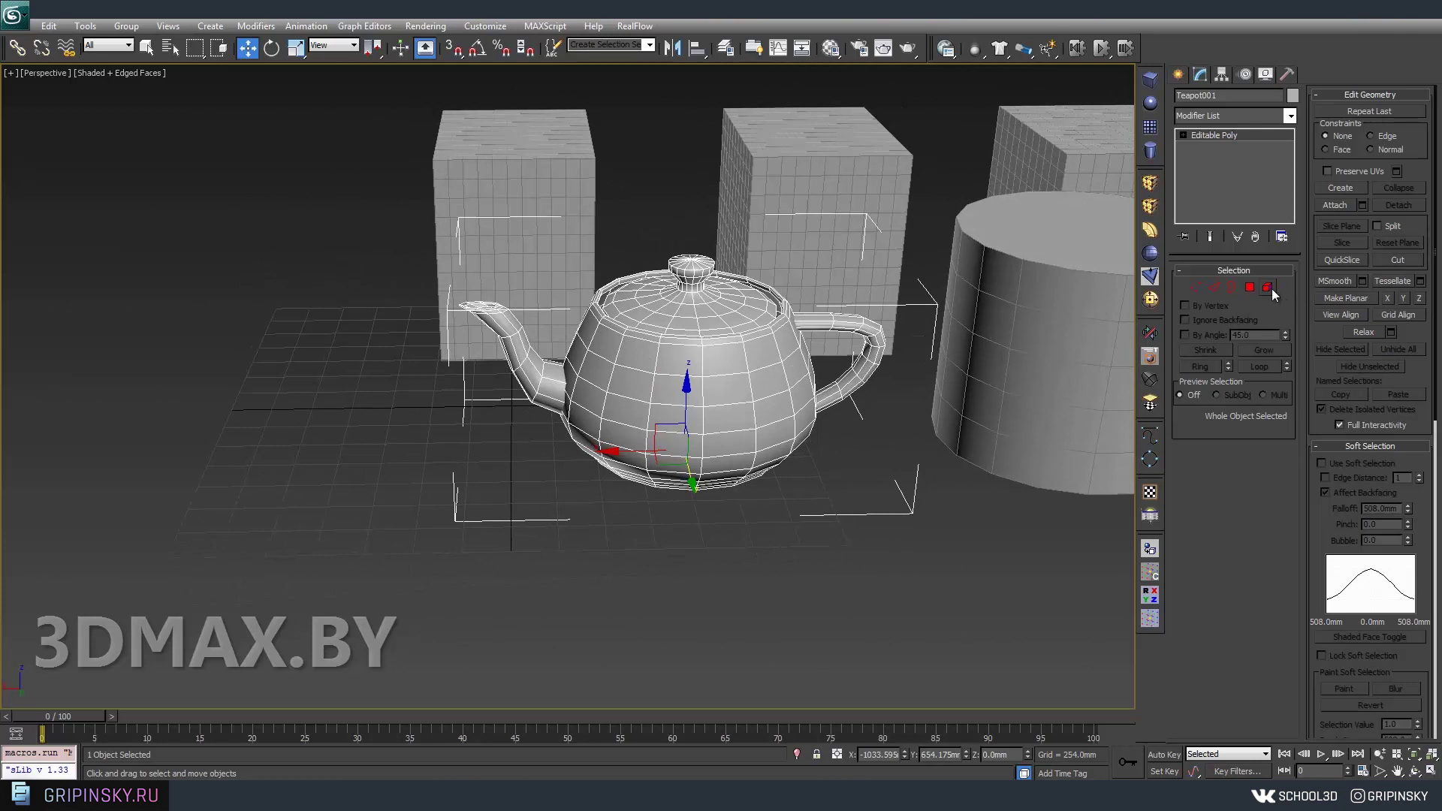
pyautogui.click(1268, 287)
pyautogui.click(563, 412)
pyautogui.click(492, 379)
# Select the 64-polygon spout element and drag it left, away from the body.
pyautogui.click(519, 368)
pyautogui.moveTo(567, 374); pyautogui.dragTo(530, 376)
pyautogui.keyDown('alt'); pyautogui.moveTo(530, 375); pyautogui.dragTo(539, 363, button='middle'); pyautogui.keyUp('alt')
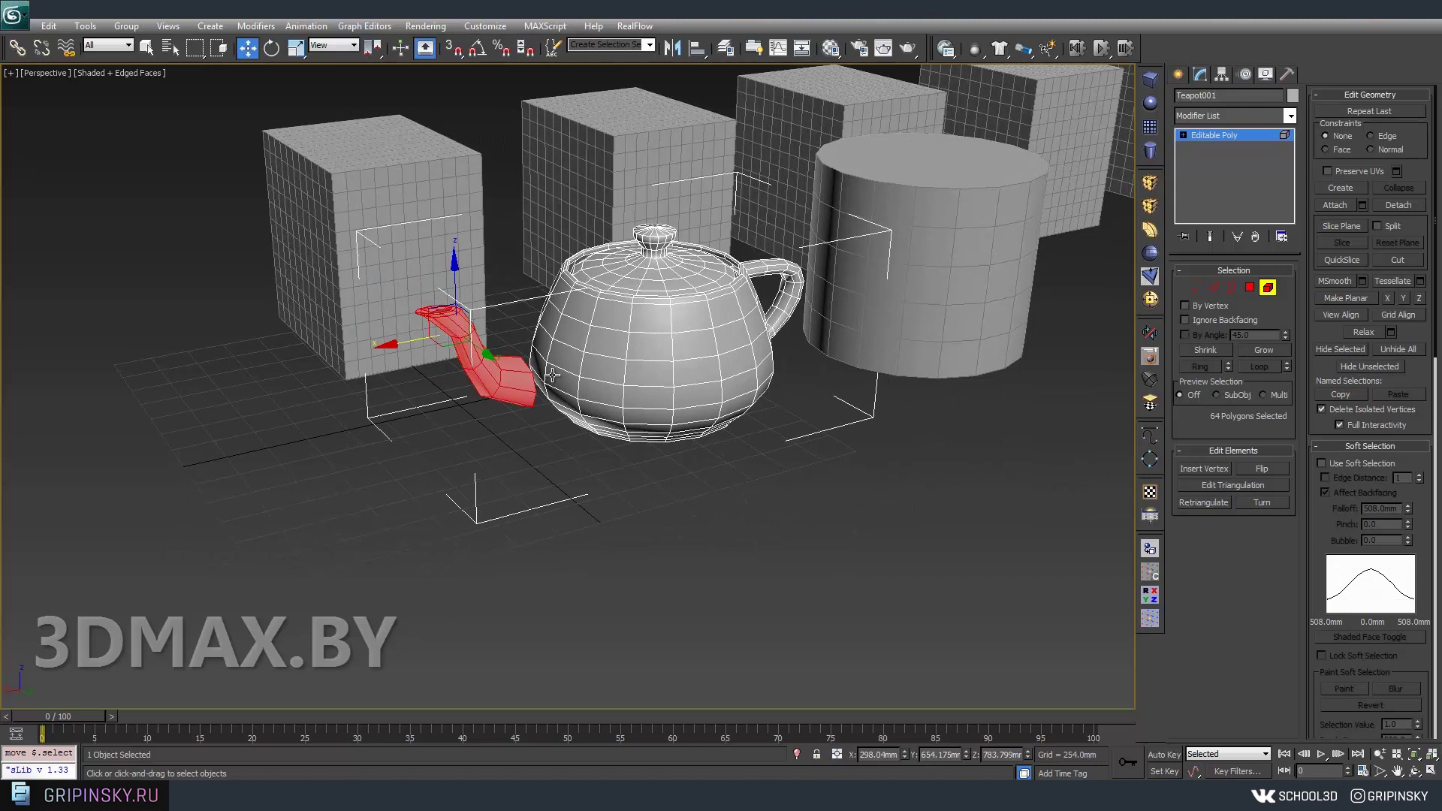
pyautogui.scroll(4, 568, 366)
pyautogui.scroll(-3, 684, 408)
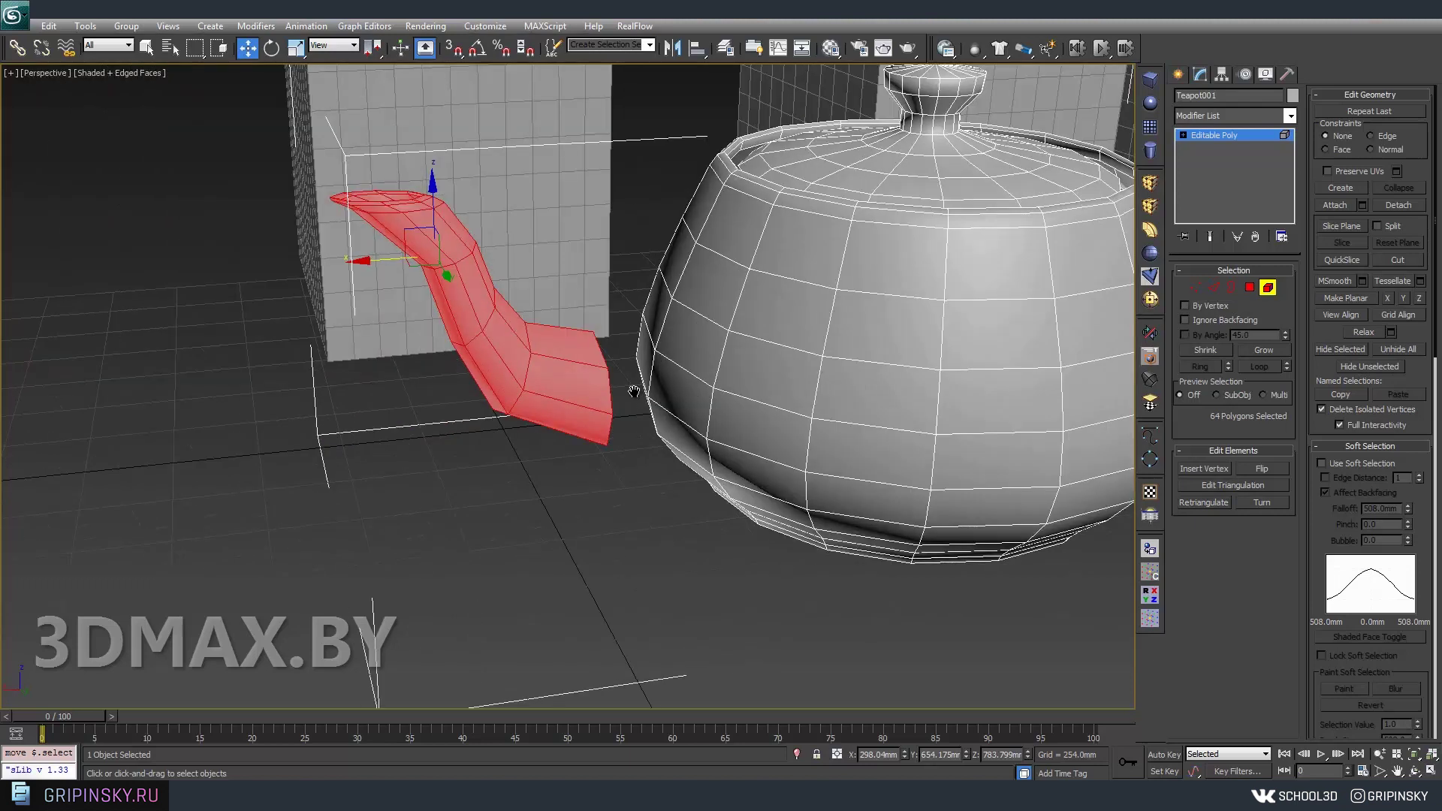
pyautogui.scroll(-3, 601, 390)
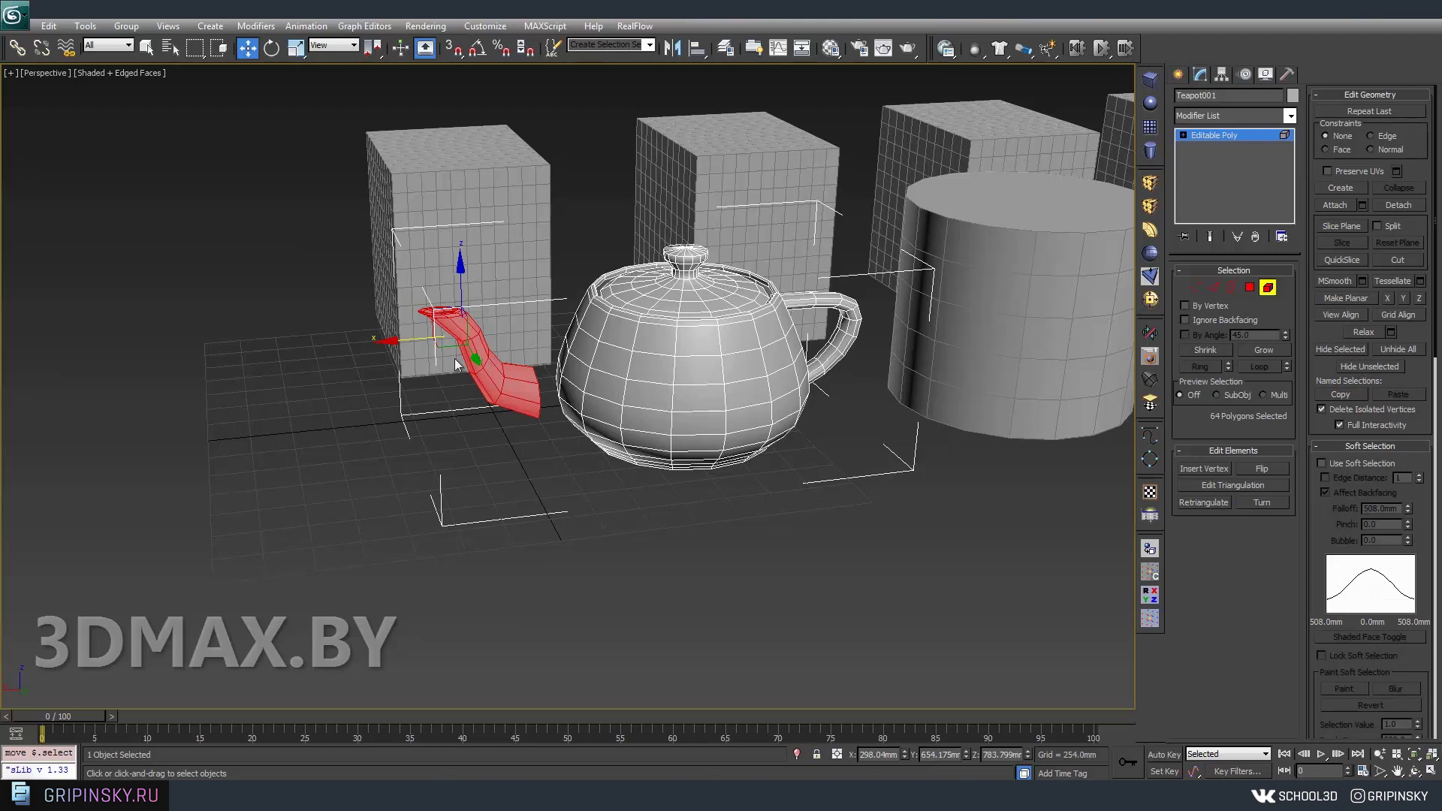
pyautogui.moveTo(530, 393)
pyautogui.keyDown('alt'); pyautogui.mouseDown(button='middle')
pyautogui.moveTo(571, 458)
pyautogui.moveTo(585, 405)
pyautogui.mouseUp(button='middle'); pyautogui.keyUp('alt')
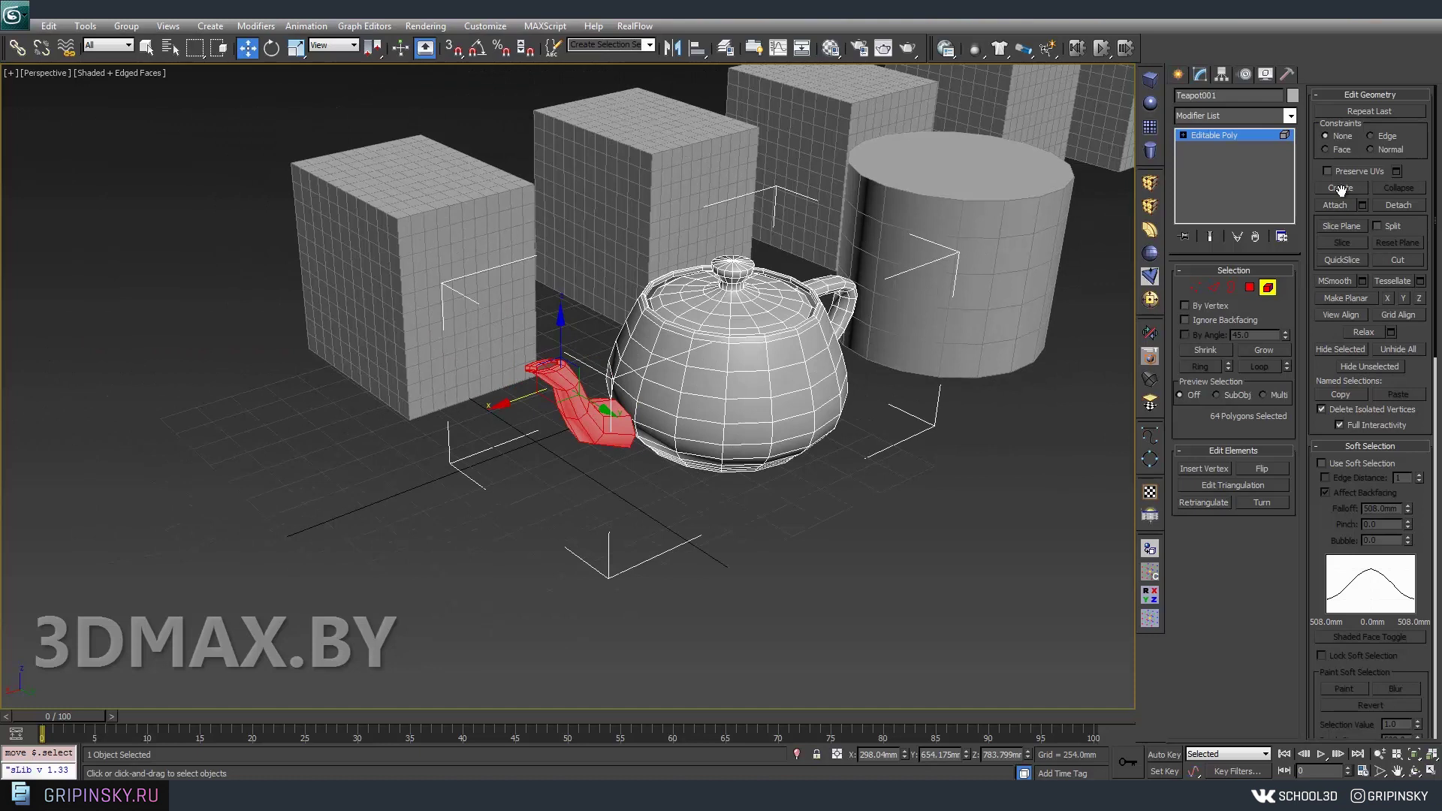
# Attach the nearby box to the teapot object.
pyautogui.click(1325, 206)
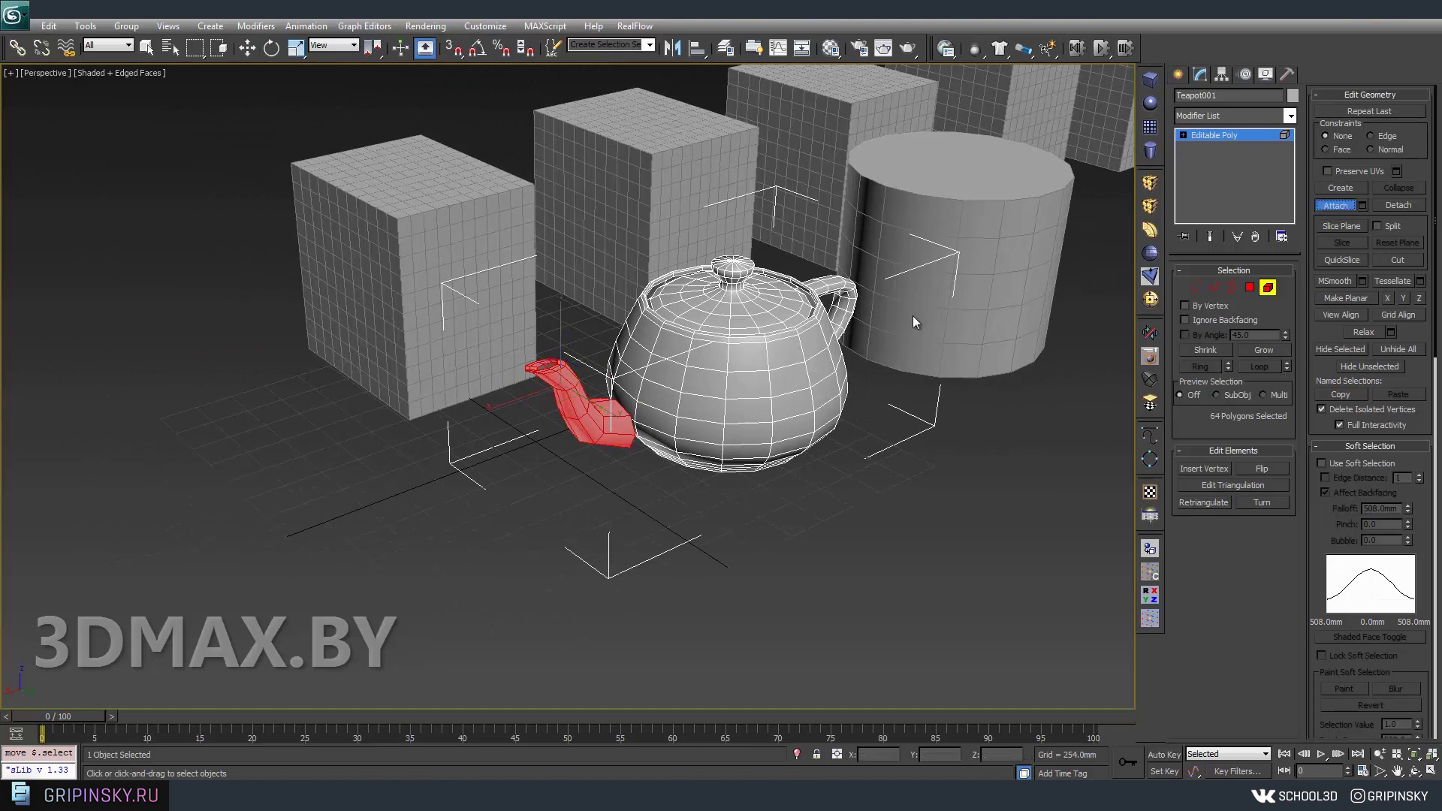
pyautogui.click(418, 251)
pyautogui.moveTo(811, 329)
pyautogui.keyDown('alt'); pyautogui.mouseDown(button='middle')
pyautogui.moveTo(676, 353)
pyautogui.moveTo(471, 439)
pyautogui.moveTo(424, 147)
pyautogui.mouseUp(button='middle'); pyautogui.keyUp('alt')
pyautogui.press('w')
pyautogui.scroll(-4, 676, 353)
pyautogui.keyDown('alt'); pyautogui.moveTo(385, 220); pyautogui.dragTo(390, 150, button='middle'); pyautogui.keyUp('alt')
pyautogui.scroll(3, 600, 338)
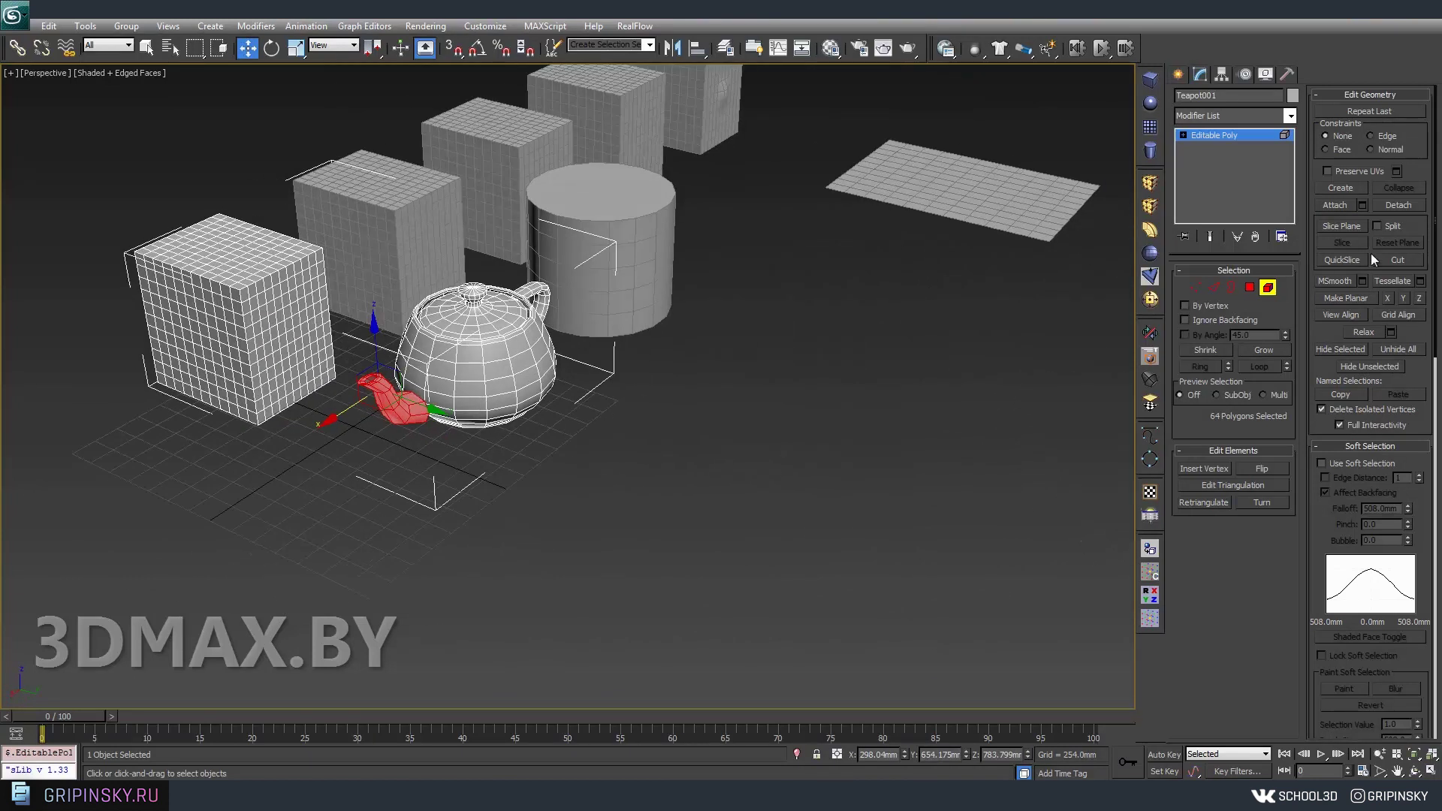
# Cycle through the body, lid and spout elements, ending with the box element selected.
pyautogui.click(523, 394)
pyautogui.click(189, 293)
pyautogui.click(455, 293)
pyautogui.click(439, 396)
pyautogui.click(380, 413)
pyautogui.click(316, 353)
pyautogui.keyDown('alt'); pyautogui.moveTo(440, 360); pyautogui.dragTo(782, 321, button='middle'); pyautogui.keyUp('alt')
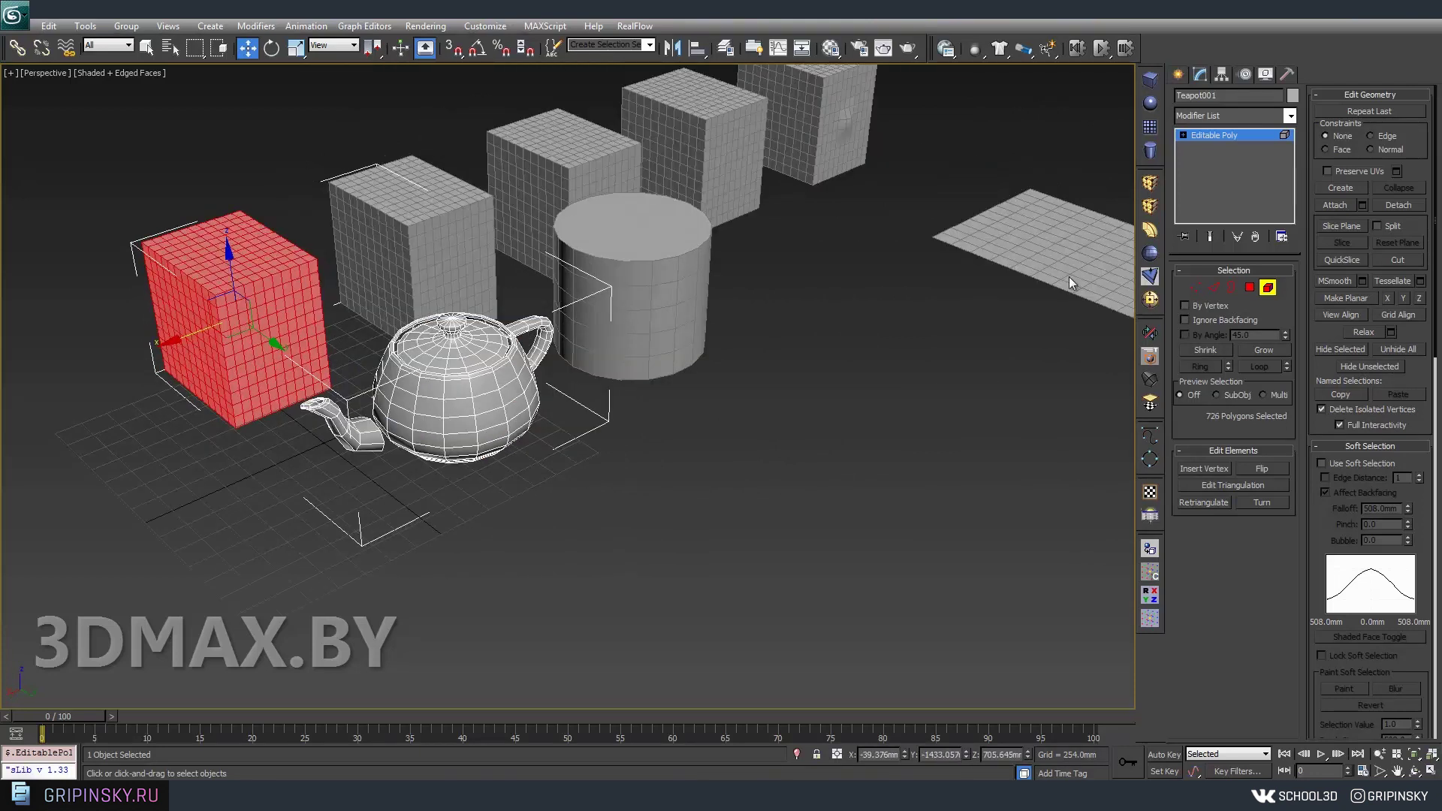
# Detach the box element as a separate object named Object001.
pyautogui.click(1398, 205)
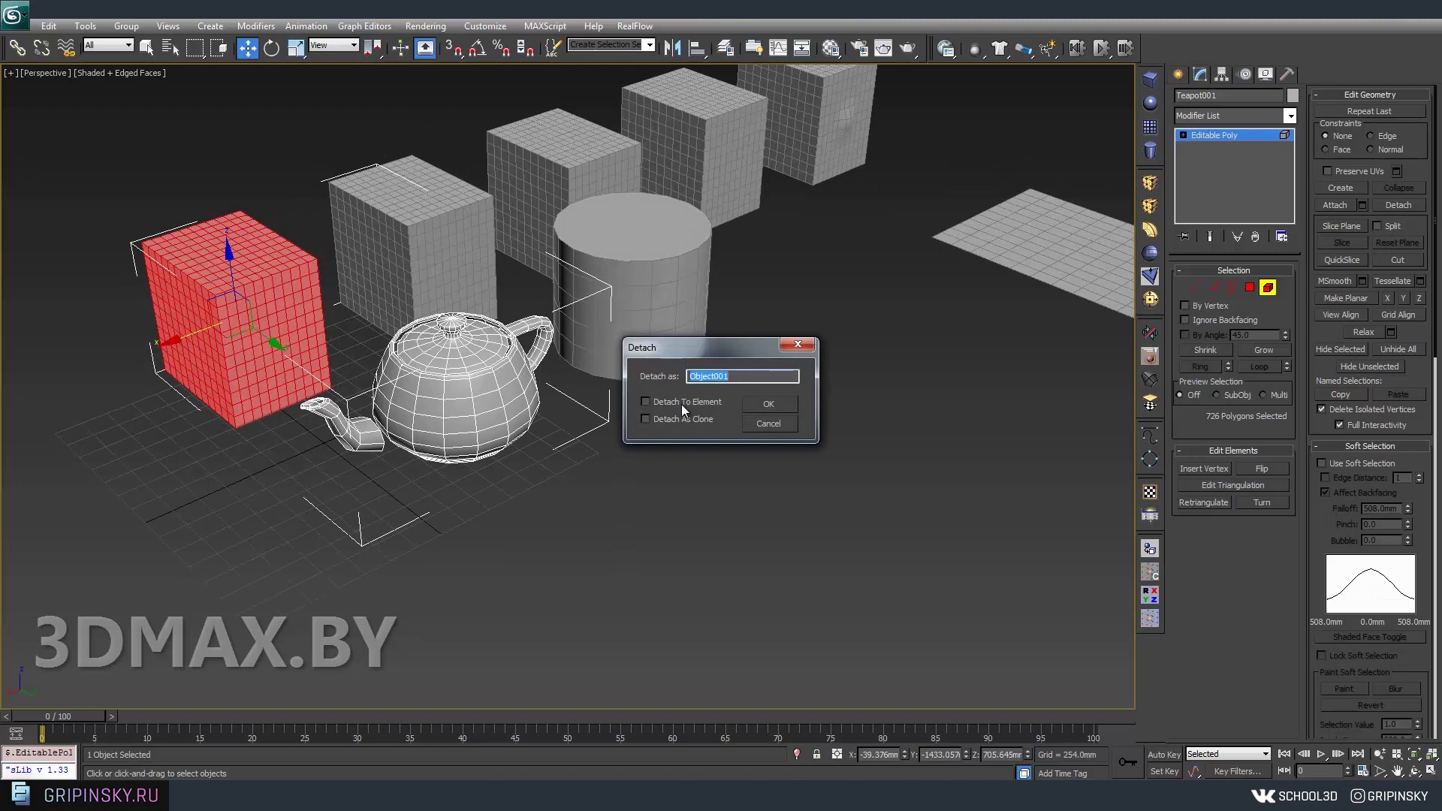
pyautogui.click(760, 406)
pyautogui.keyDown('alt'); pyautogui.moveTo(692, 521); pyautogui.dragTo(721, 502, button='middle'); pyautogui.keyUp('alt')
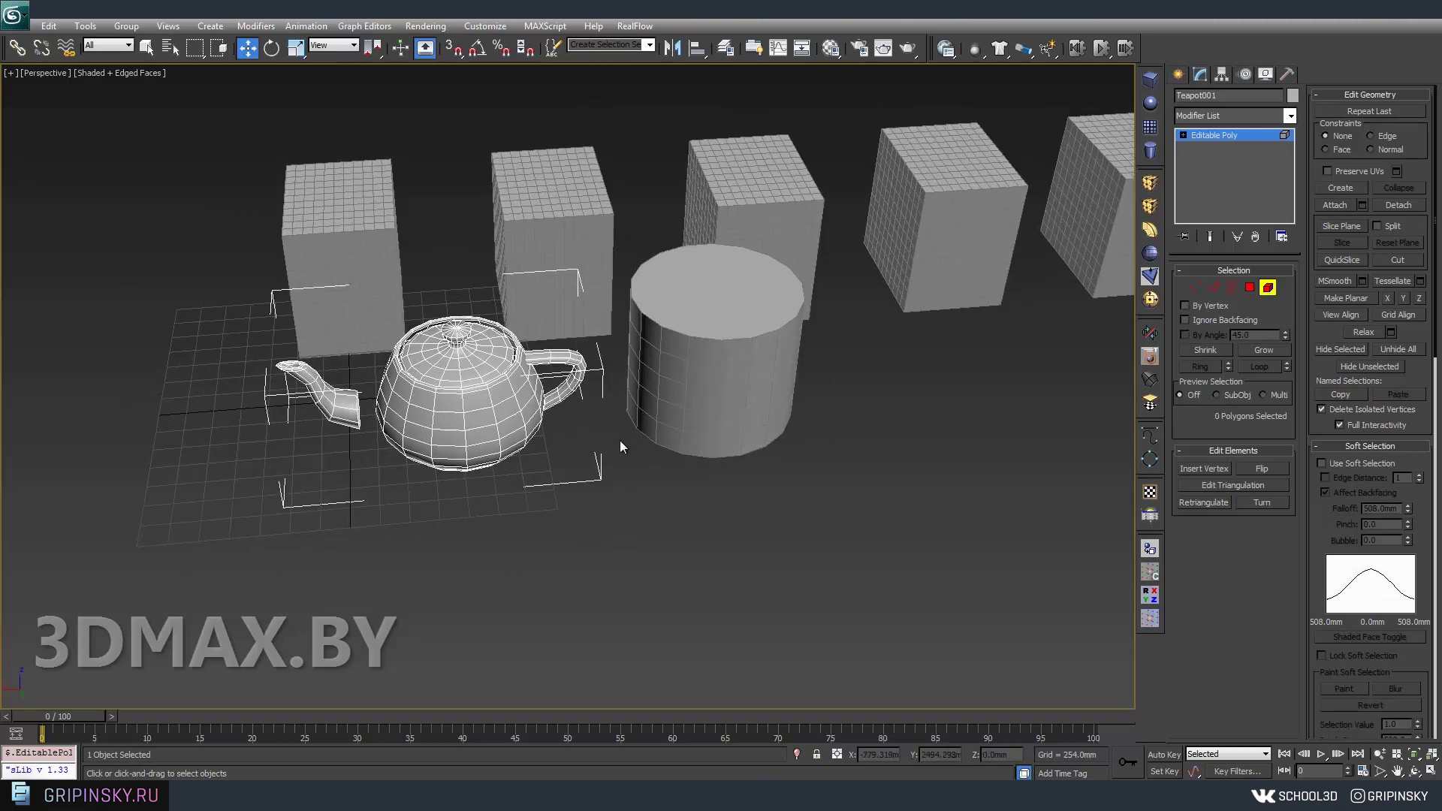
# Try out polygon selections on the teapot, then leave its polygon mode.
pyautogui.scroll(5, 502, 574)
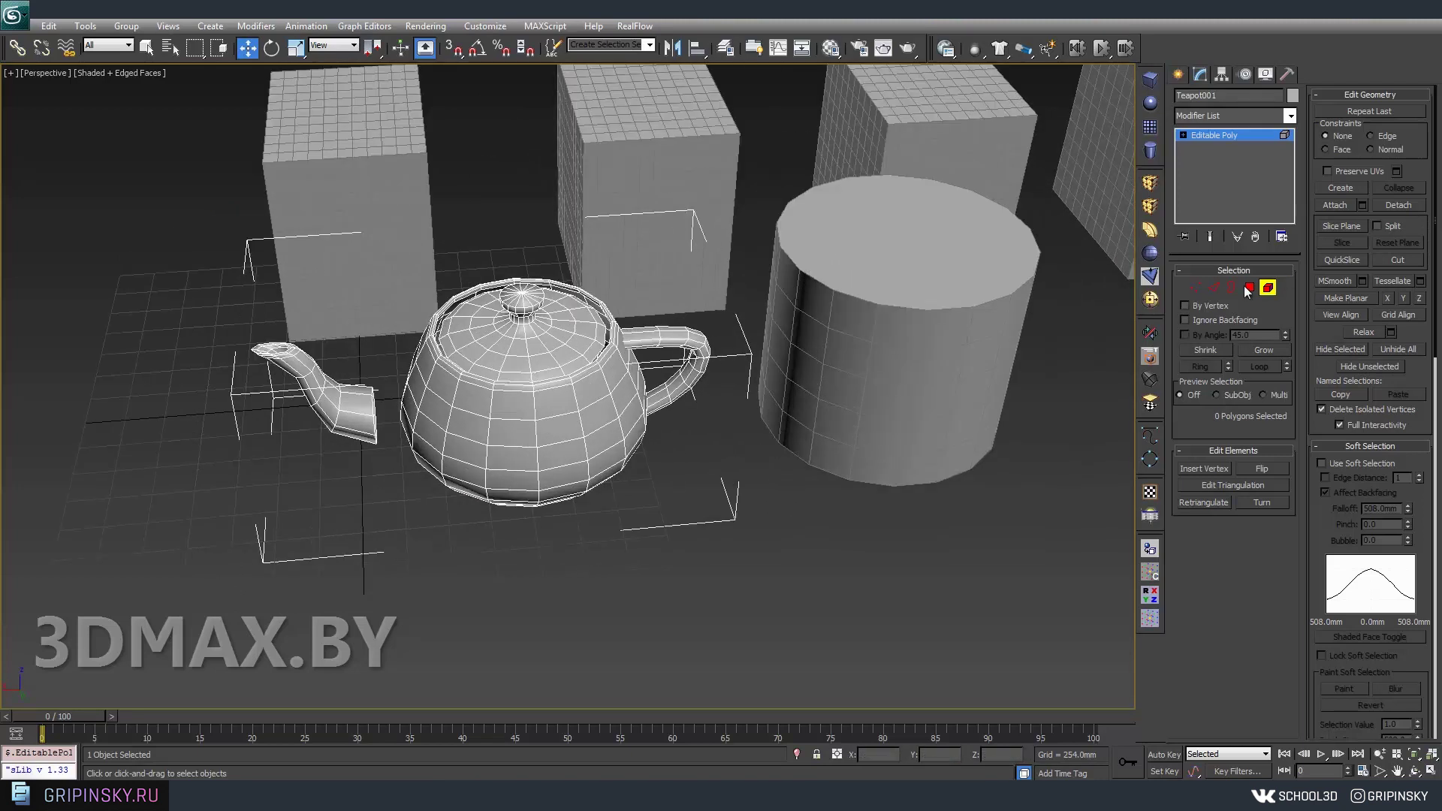
pyautogui.click(1249, 287)
pyautogui.click(518, 406)
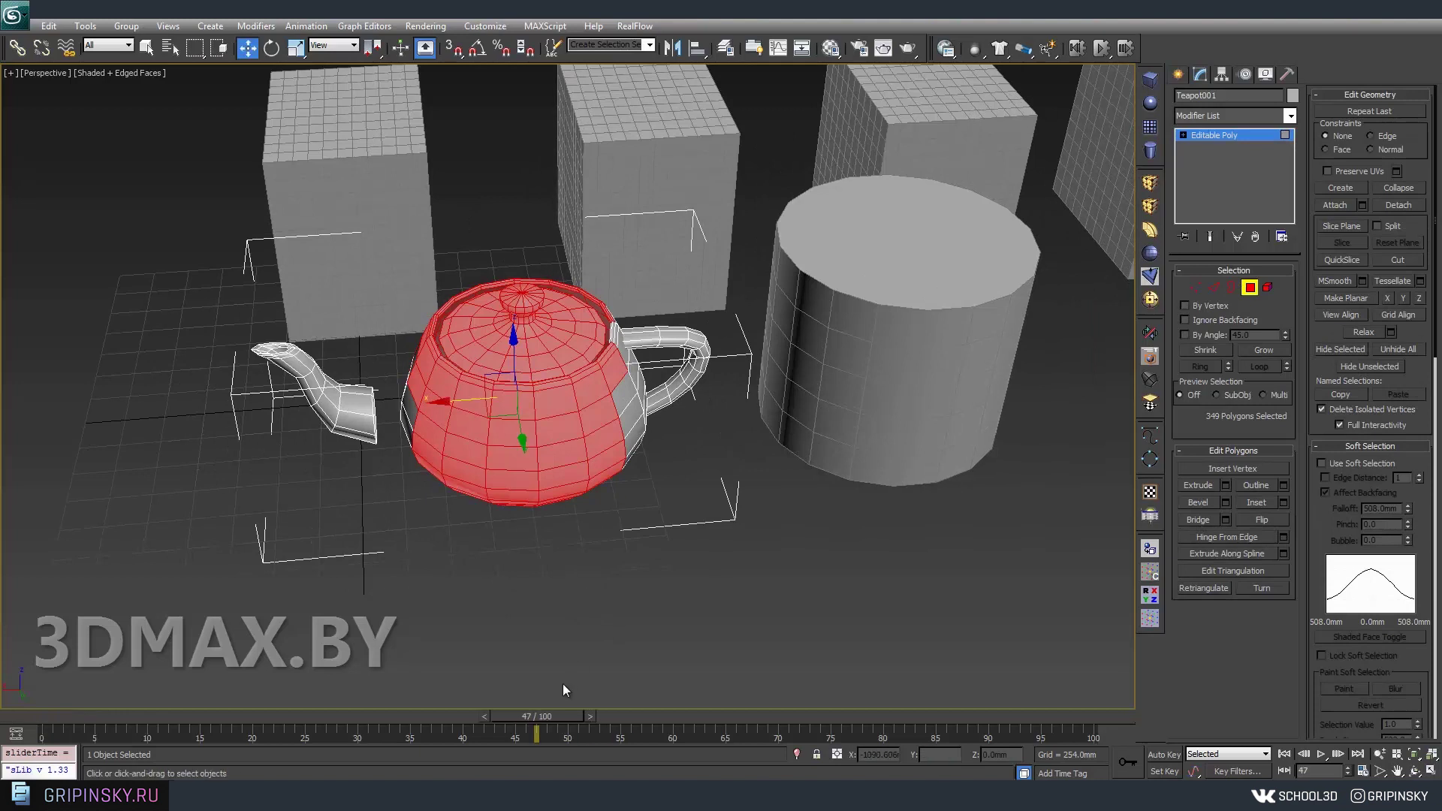
pyautogui.moveTo(529, 718); pyautogui.dragTo(60, 718)
pyautogui.click(614, 559)
pyautogui.moveTo(544, 270); pyautogui.dragTo(692, 555)
pyautogui.scroll(-2, 941, 419)
pyautogui.moveTo(941, 419); pyautogui.dragTo(1317, 249, button='middle')
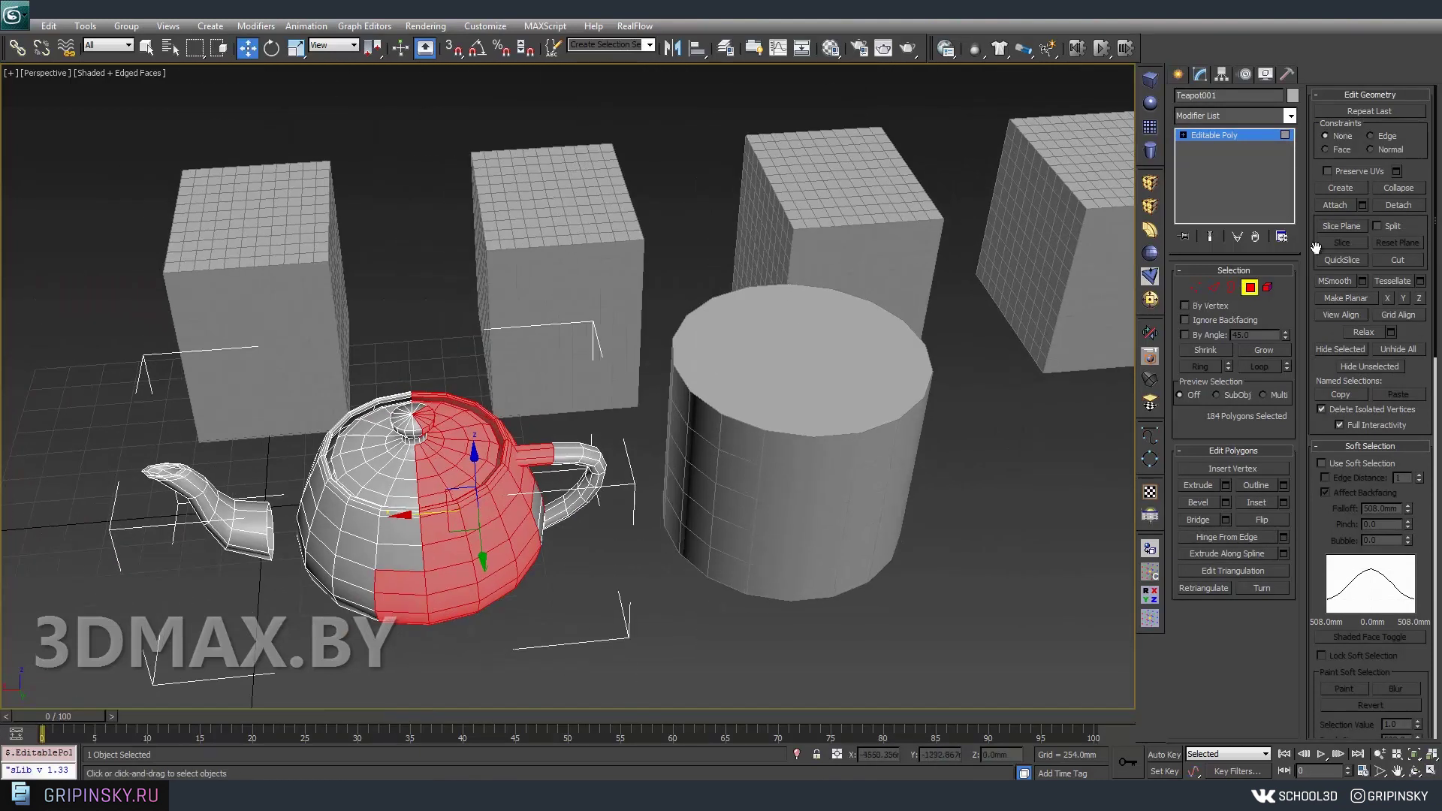
pyautogui.click(911, 488)
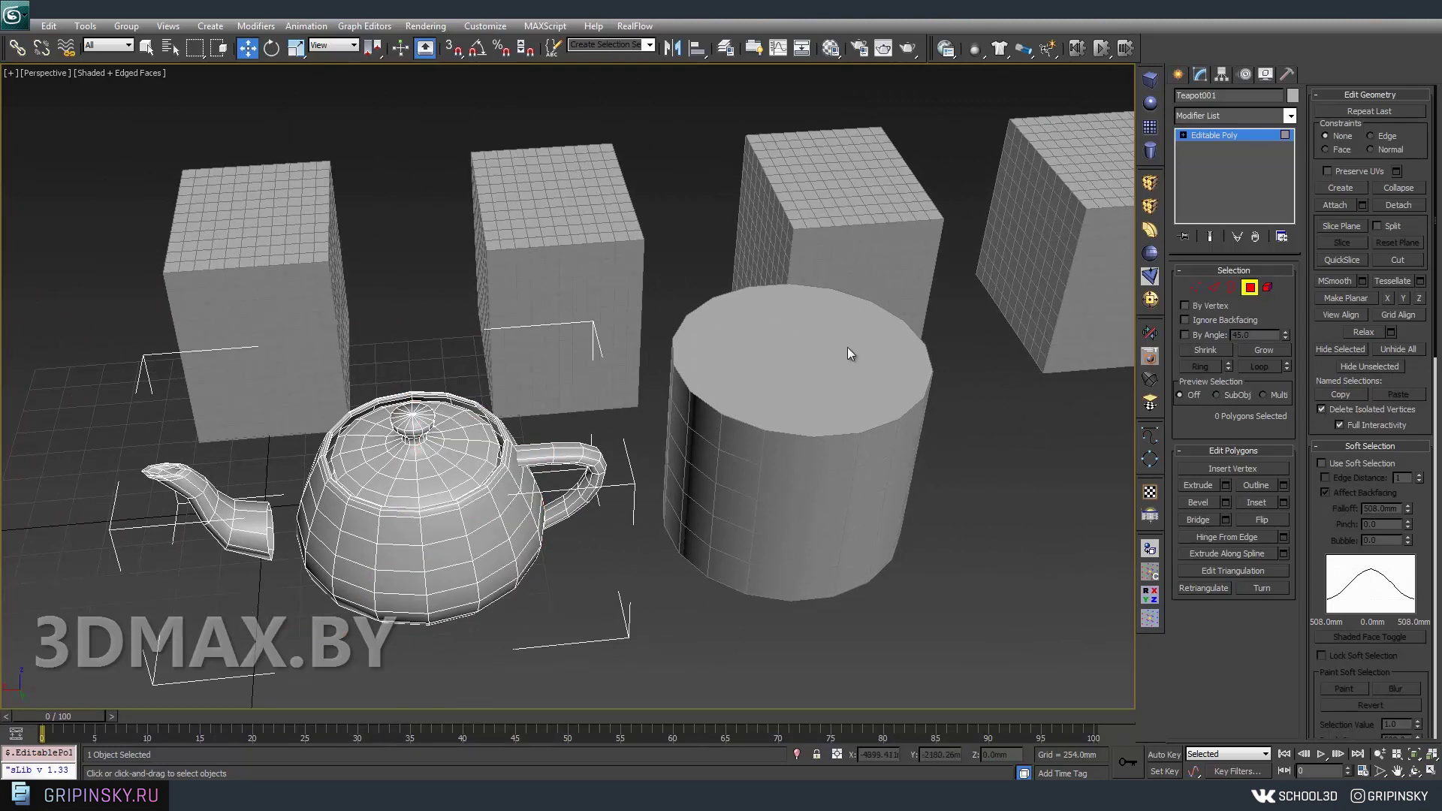
pyautogui.click(1215, 135)
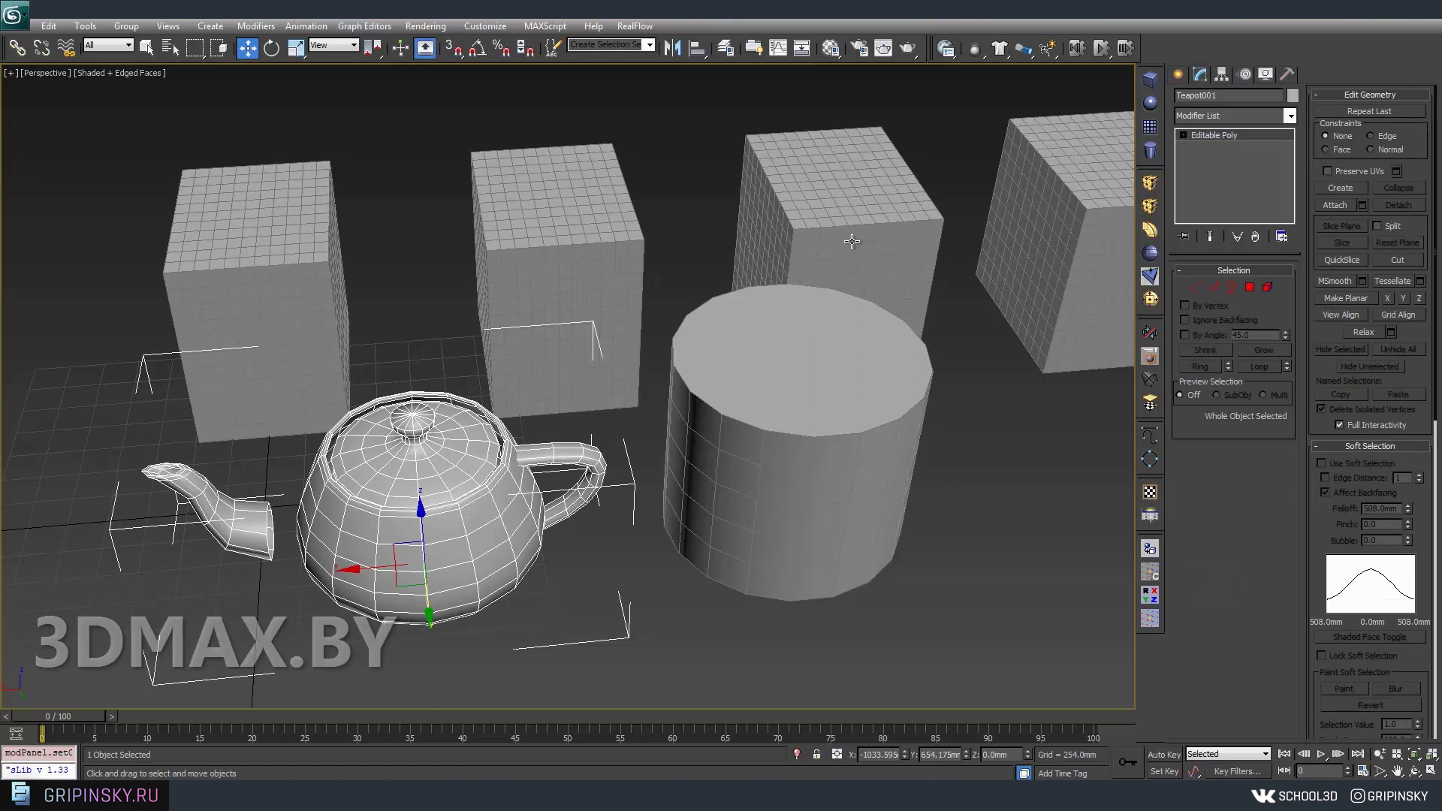
# Select Box005 and select all of its polygons with Ctrl+A.
pyautogui.moveTo(888, 487); pyautogui.dragTo(526, 360, button='middle')
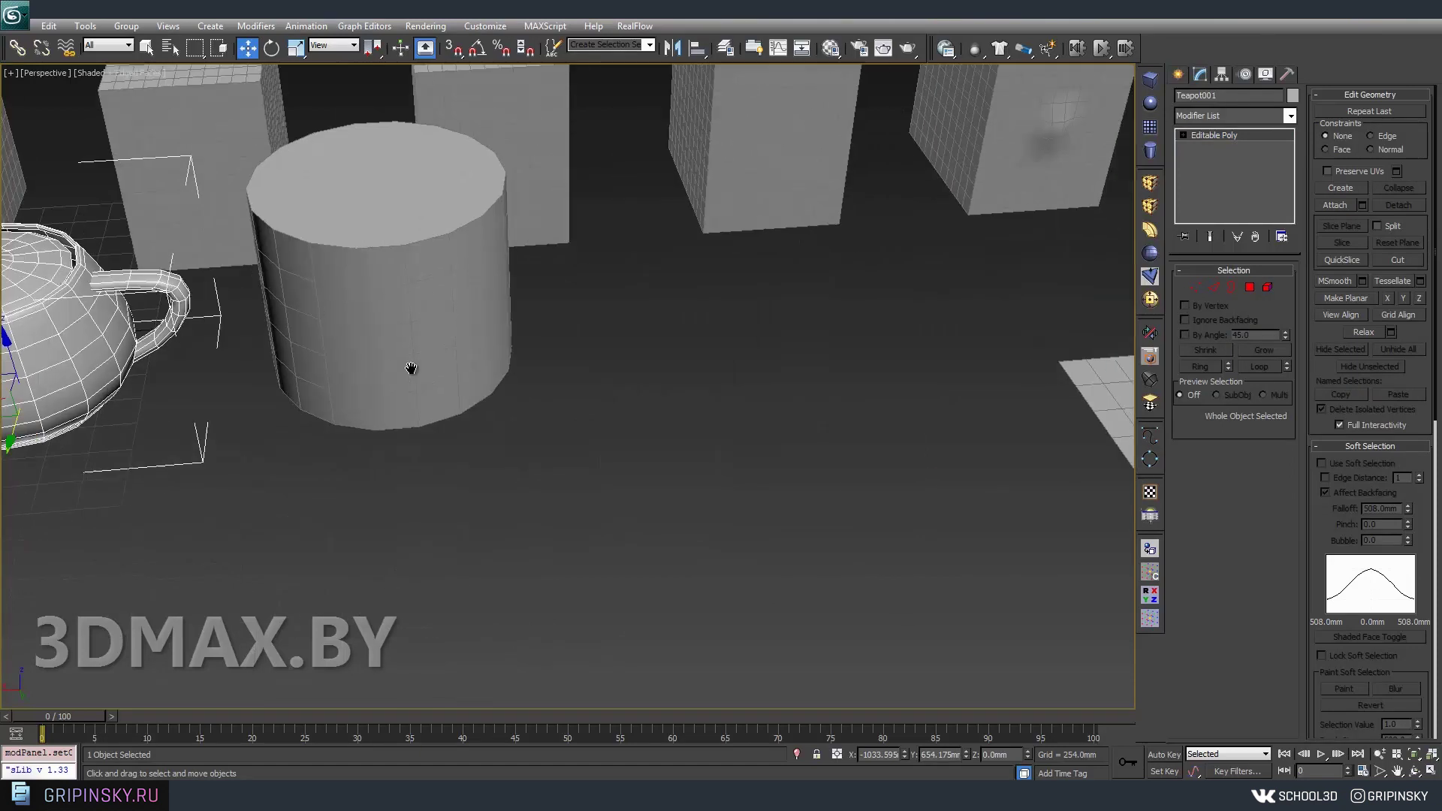
pyautogui.scroll(-5, 768, 460)
pyautogui.click(809, 449)
pyautogui.moveTo(693, 325); pyautogui.dragTo(615, 321, button='middle')
pyautogui.click(646, 282)
pyautogui.scroll(5, 644, 344)
pyautogui.click(1250, 287)
pyautogui.hotkey('ctrl', 'a')
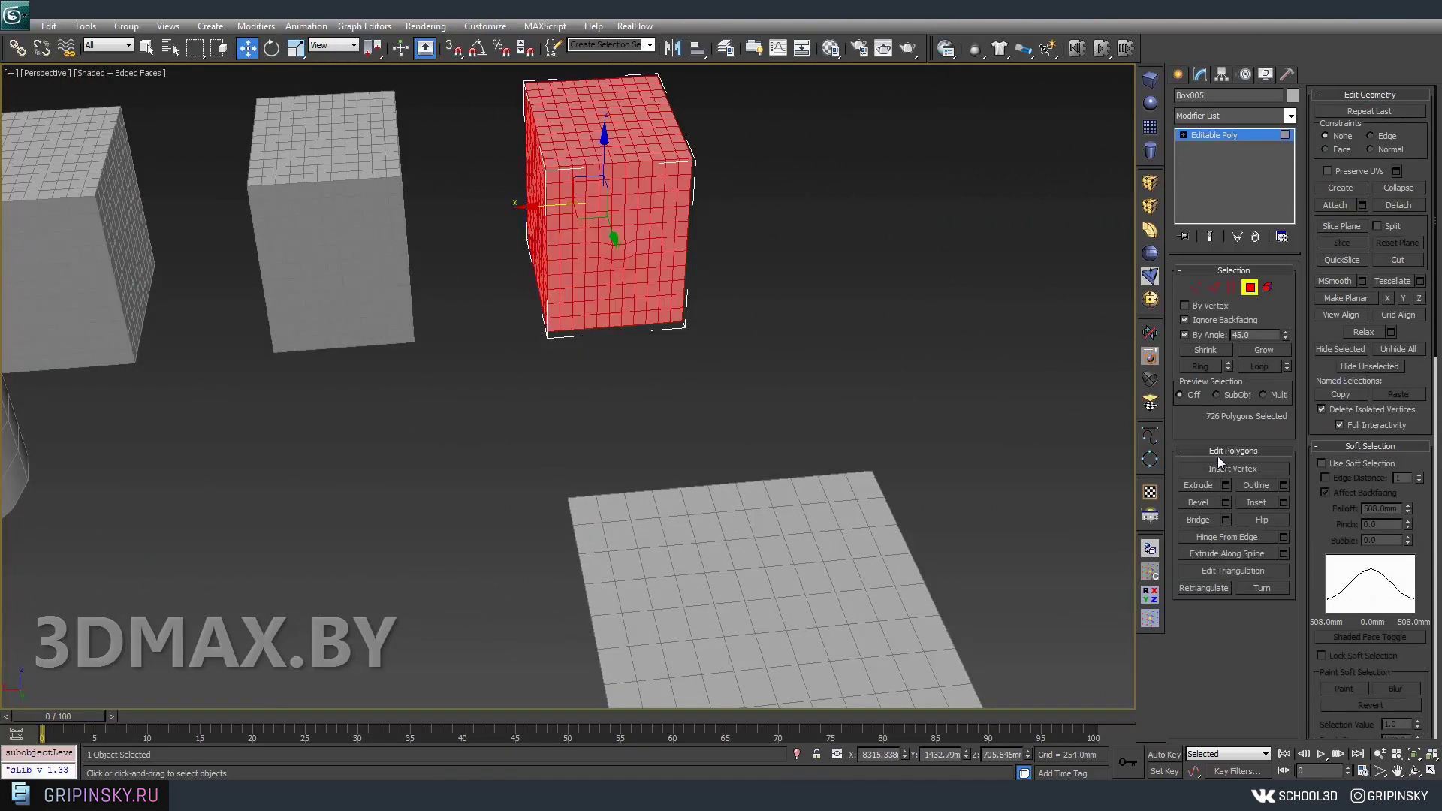
pyautogui.moveTo(899, 548)
pyautogui.keyDown('alt'); pyautogui.mouseDown(button='middle')
pyautogui.moveTo(602, 561)
pyautogui.moveTo(540, 490)
pyautogui.moveTo(692, 597)
pyautogui.moveTo(774, 562)
pyautogui.mouseUp(button='middle'); pyautogui.keyUp('alt')
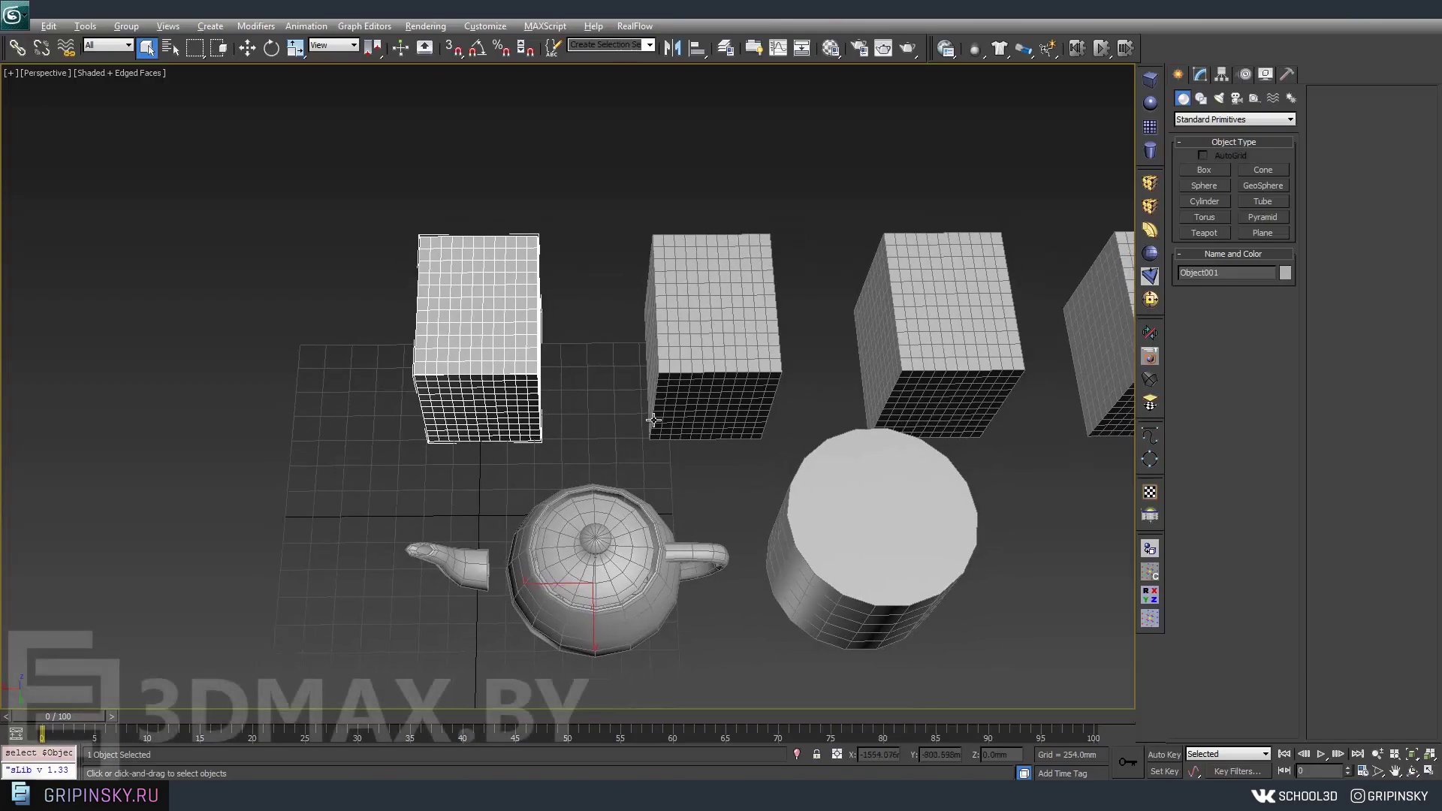
# Select a 2x2 block of polygons on the box's side face.
pyautogui.keyDown('alt'); pyautogui.moveTo(762, 405); pyautogui.dragTo(583, 390, button='middle'); pyautogui.keyUp('alt')
pyautogui.scroll(5, 584, 390)
pyautogui.scroll(-4, 584, 390)
pyautogui.scroll(-1, 583, 391)
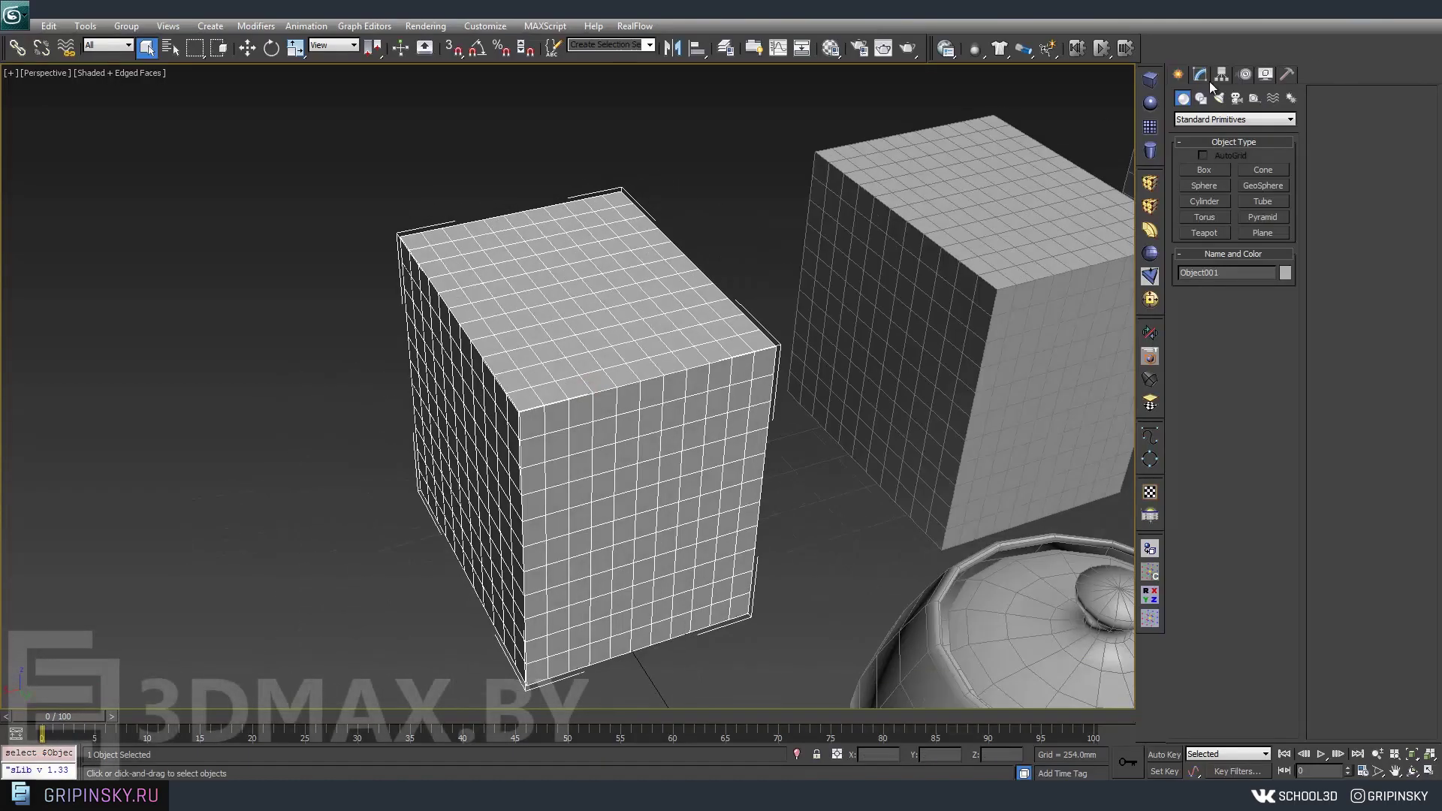
pyautogui.click(1199, 78)
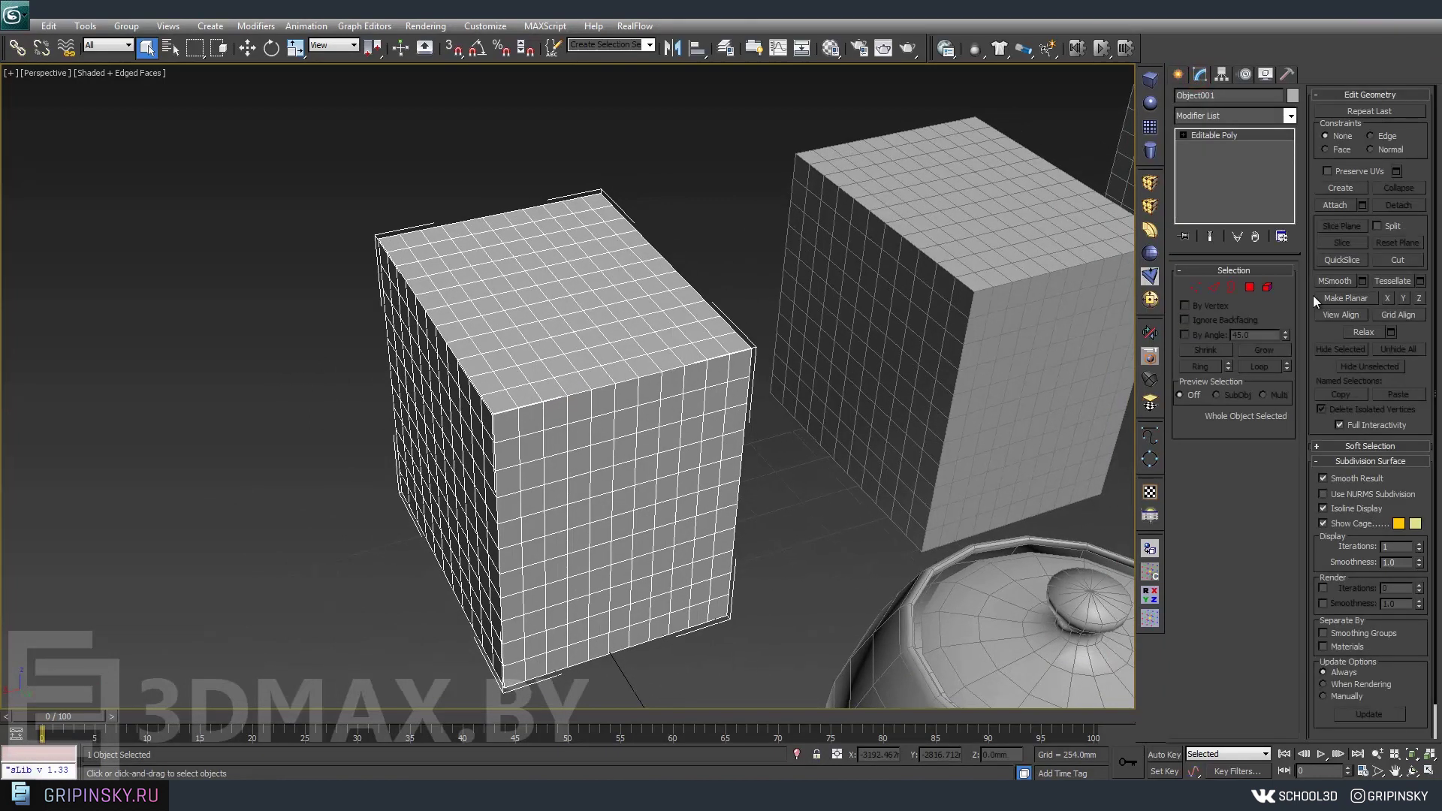
pyautogui.click(1250, 287)
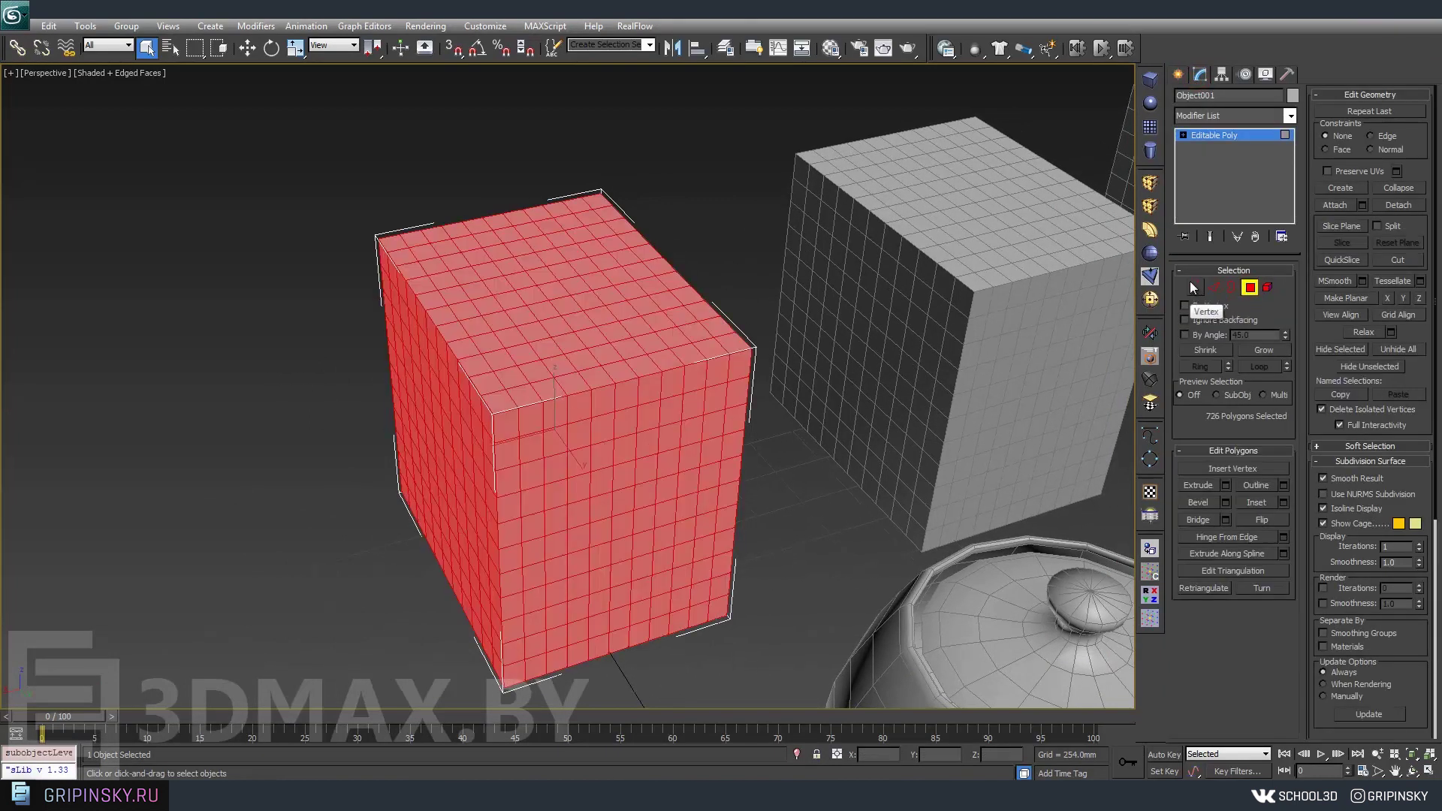
pyautogui.moveTo(730, 362)
pyautogui.keyDown('alt'); pyautogui.mouseDown(button='middle')
pyautogui.moveTo(772, 350)
pyautogui.moveTo(428, 307)
pyautogui.mouseUp(button='middle'); pyautogui.keyUp('alt')
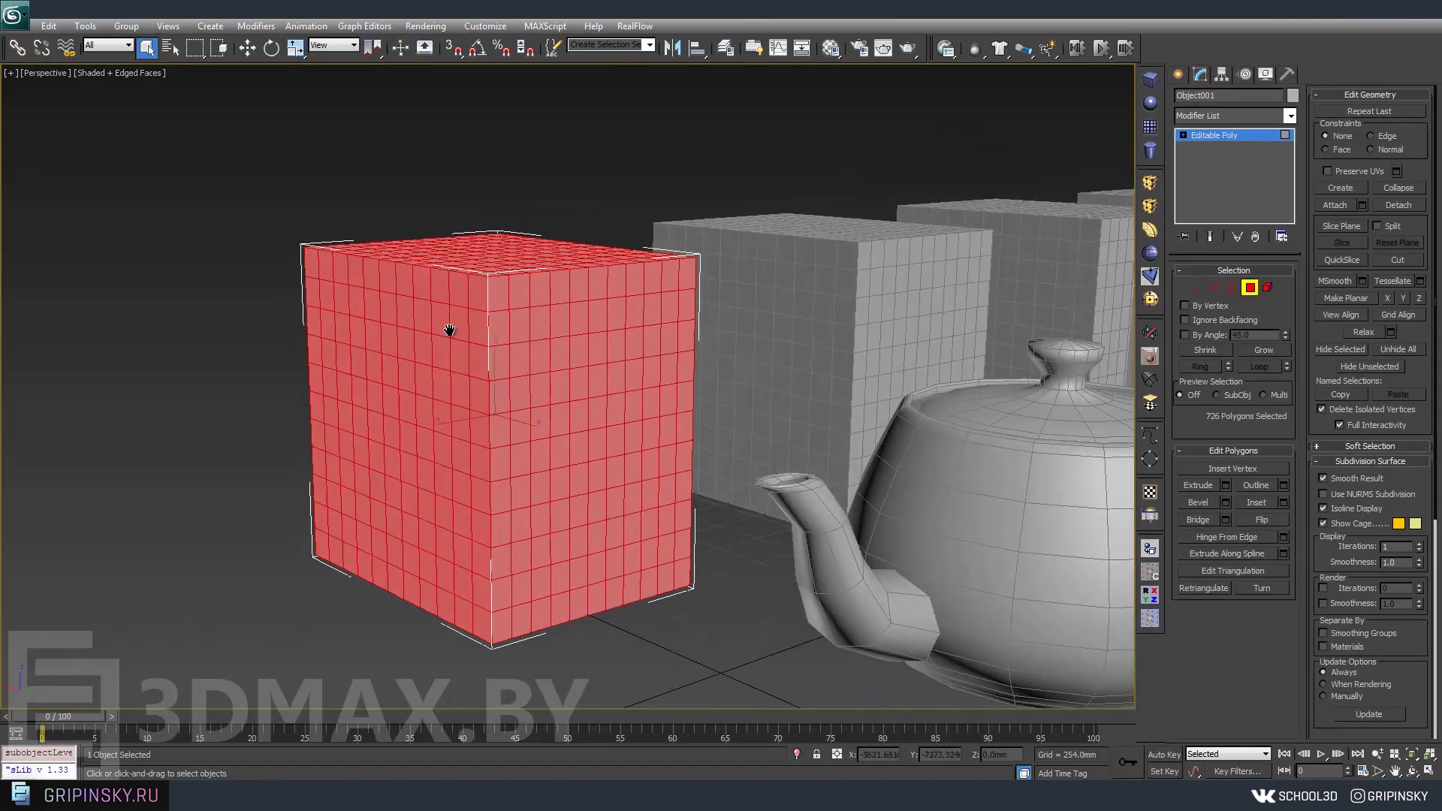
pyautogui.click(429, 308)
pyautogui.click(594, 333)
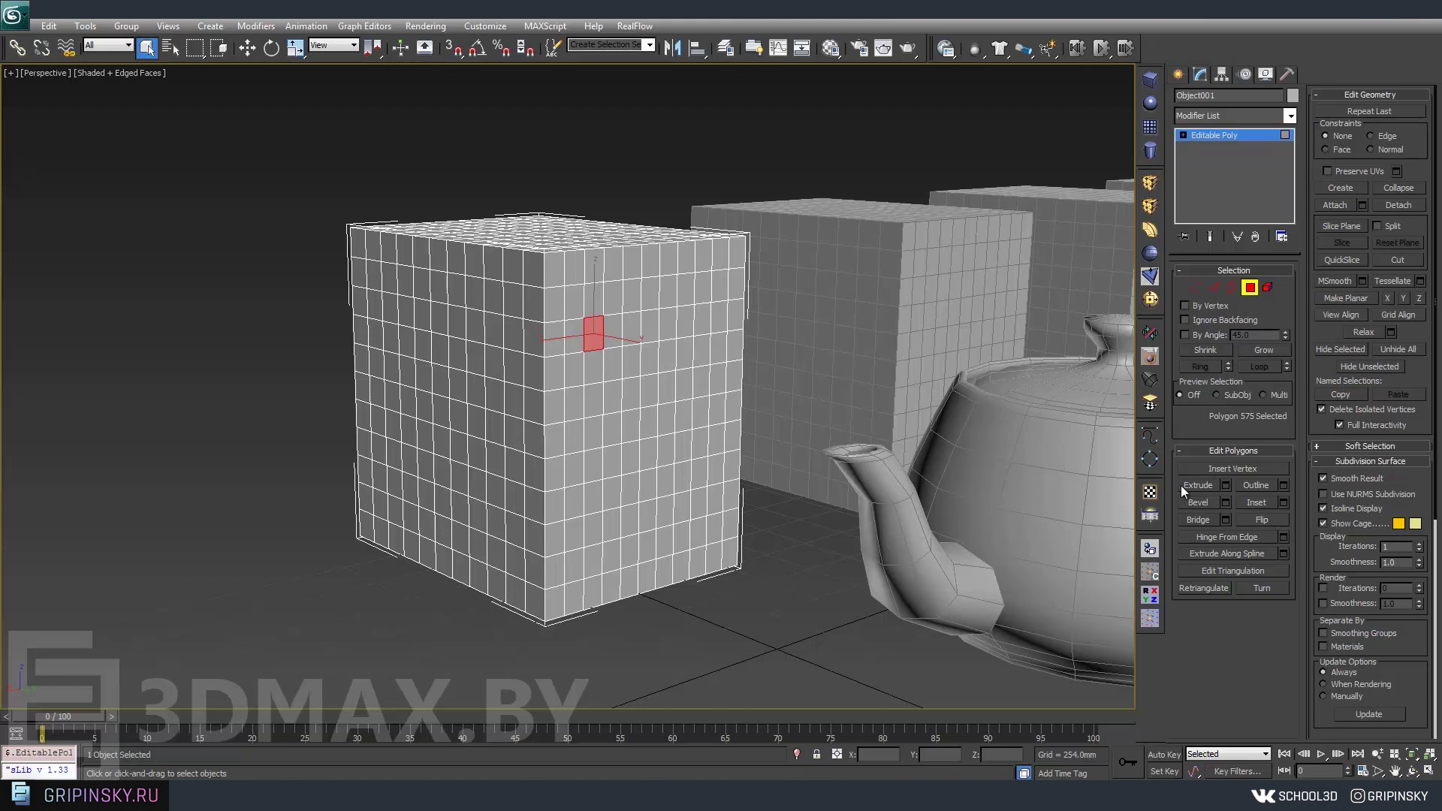
pyautogui.scroll(3, 743, 374)
pyautogui.keyDown('alt'); pyautogui.moveTo(660, 364); pyautogui.dragTo(658, 348, button='middle'); pyautogui.keyUp('alt')
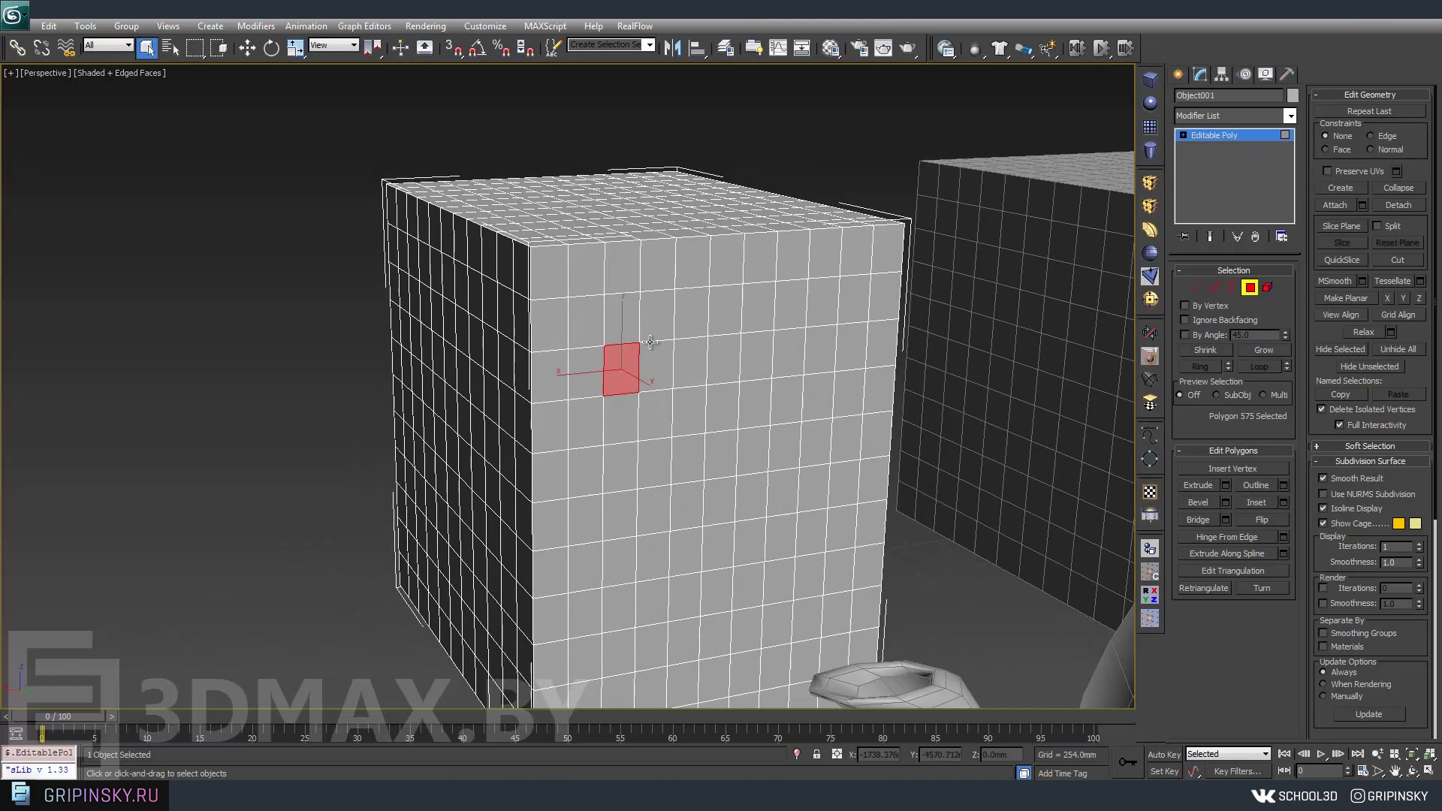
pyautogui.keyDown('ctrl'); pyautogui.click(657, 345); pyautogui.keyUp('ctrl')
pyautogui.keyDown('ctrl'); pyautogui.click(664, 409); pyautogui.keyUp('ctrl')
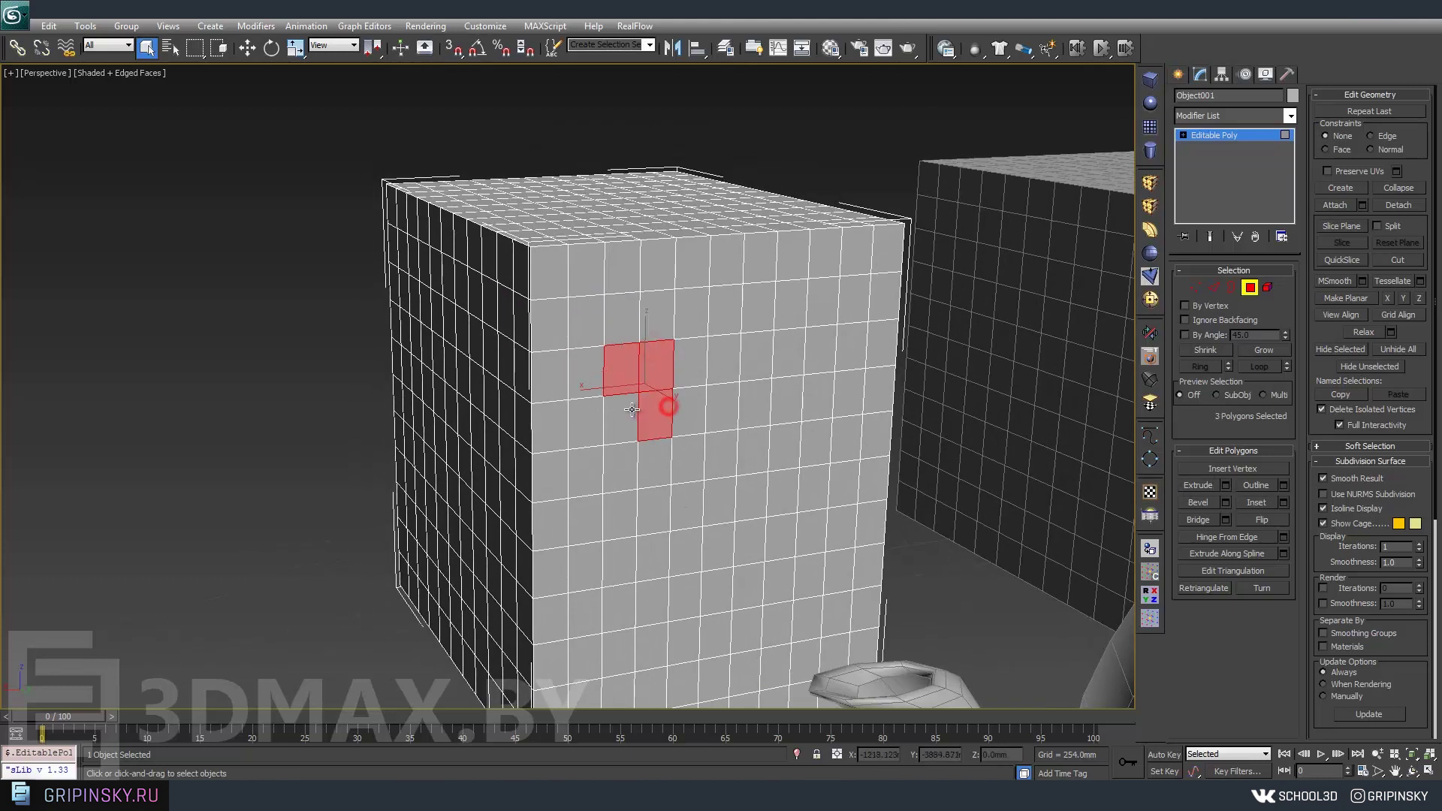
# Extrude the 2x2 patch outward, then its top faces upward into a stepped hook, and deselect.
pyautogui.keyDown('alt'); pyautogui.moveTo(638, 409); pyautogui.dragTo(1163, 509, button='middle'); pyautogui.keyUp('alt')
pyautogui.click(1199, 486)
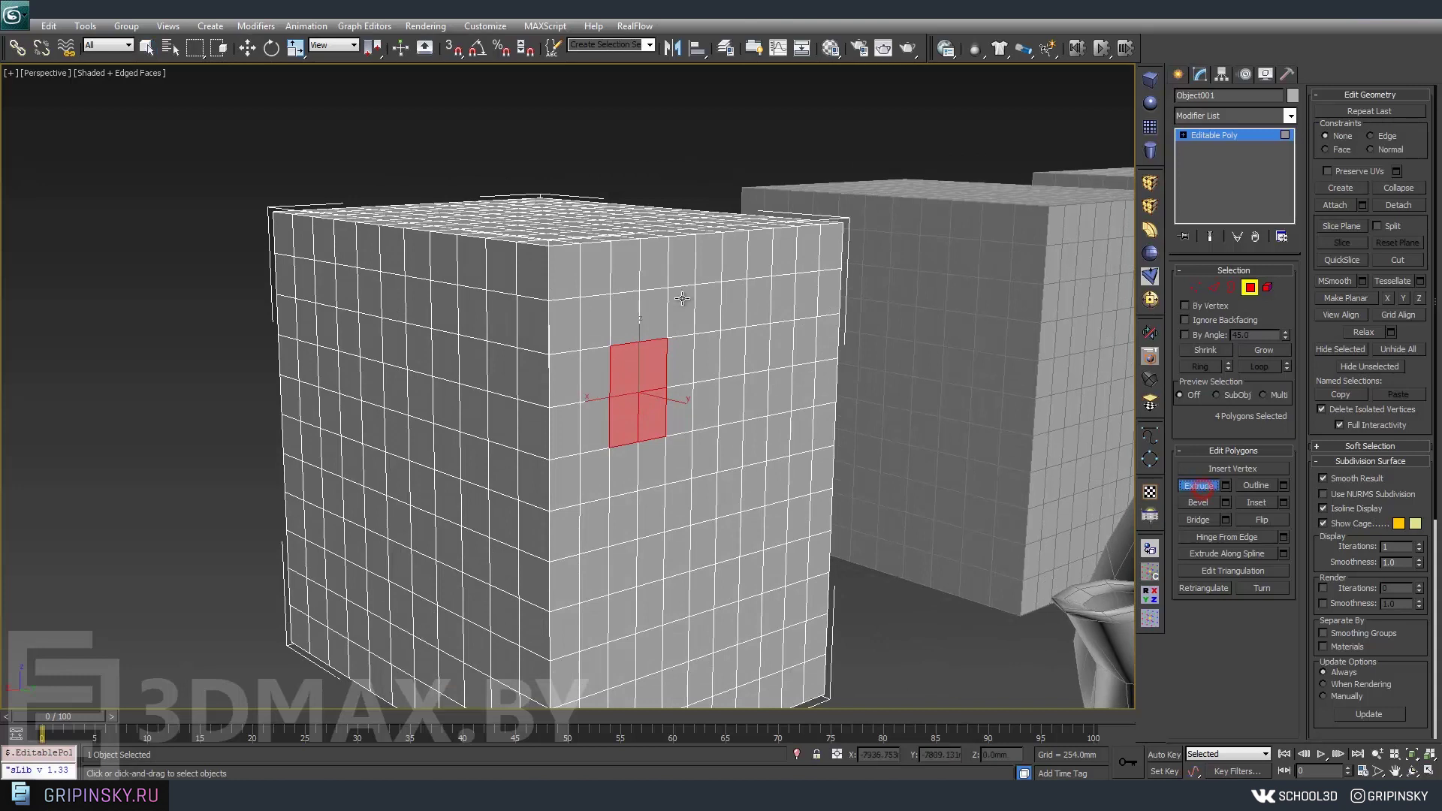
pyautogui.moveTo(640, 390); pyautogui.dragTo(708, 363)
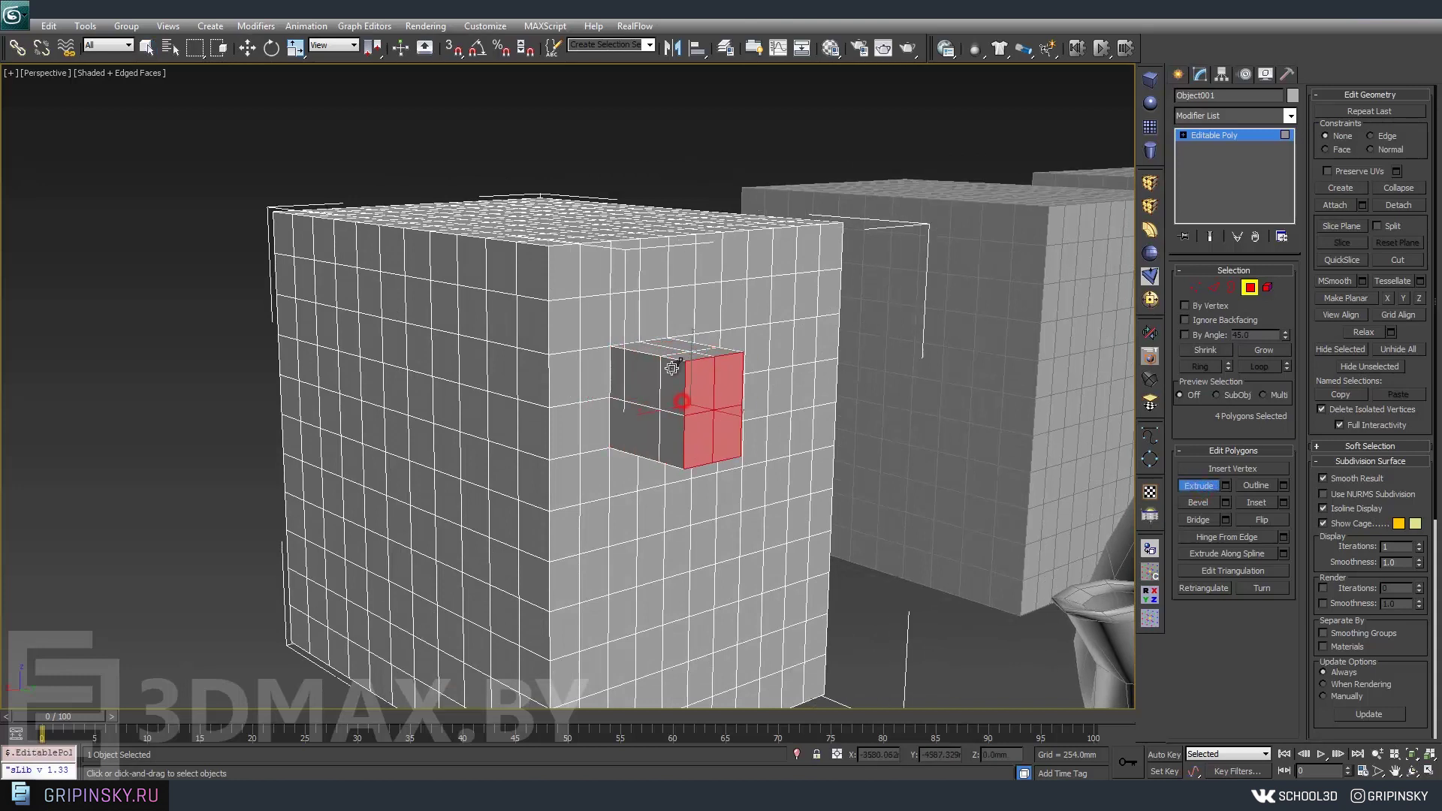
pyautogui.keyDown('alt'); pyautogui.moveTo(708, 362); pyautogui.dragTo(715, 349, button='middle'); pyautogui.keyUp('alt')
pyautogui.click(715, 348)
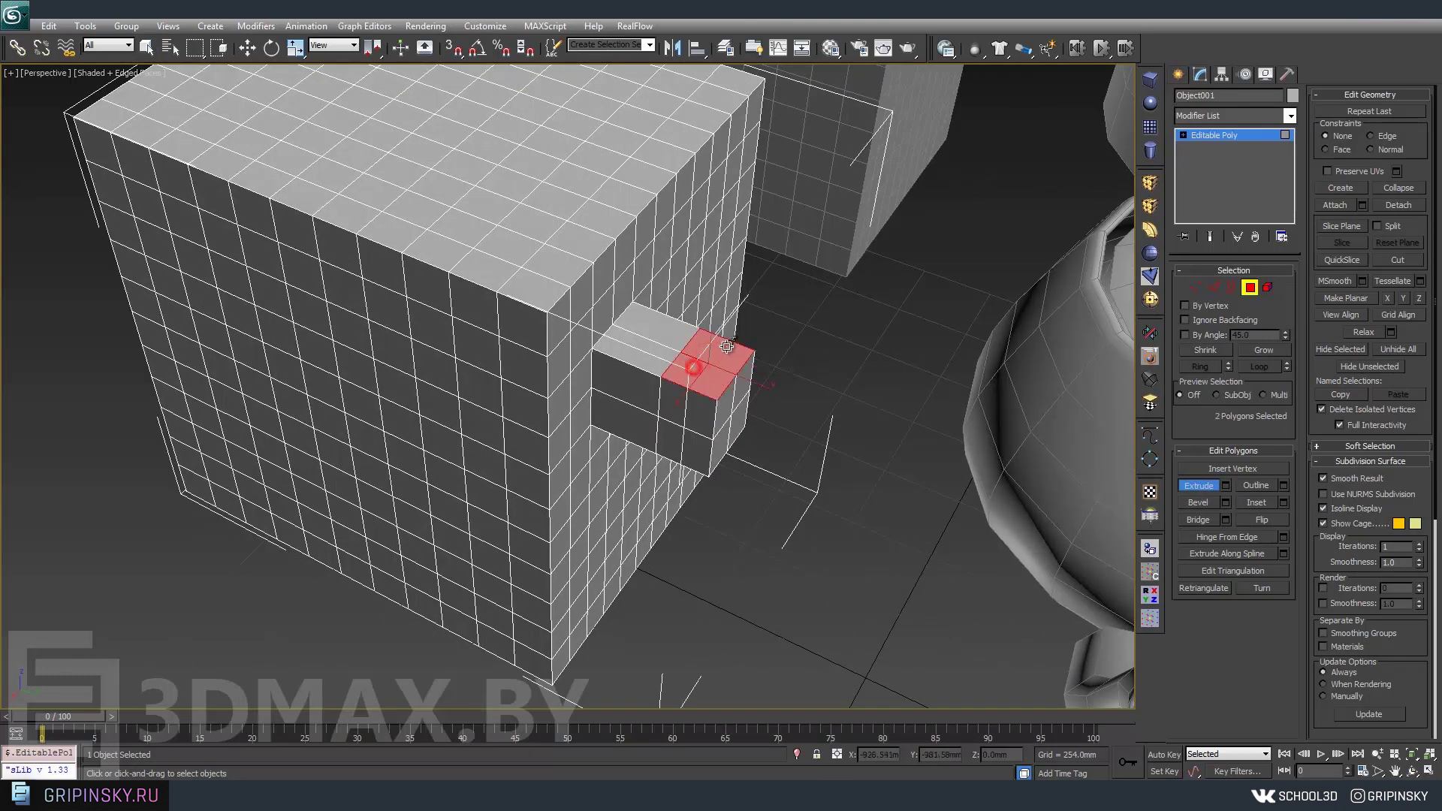
pyautogui.scroll(2, 718, 358)
pyautogui.moveTo(718, 358); pyautogui.dragTo(725, 280)
pyautogui.keyDown('alt'); pyautogui.moveTo(726, 279); pyautogui.dragTo(726, 305, button='middle'); pyautogui.keyUp('alt')
pyautogui.moveTo(742, 304); pyautogui.dragTo(722, 286)
pyautogui.keyDown('alt'); pyautogui.moveTo(723, 286); pyautogui.dragTo(704, 256, button='middle'); pyautogui.keyUp('alt')
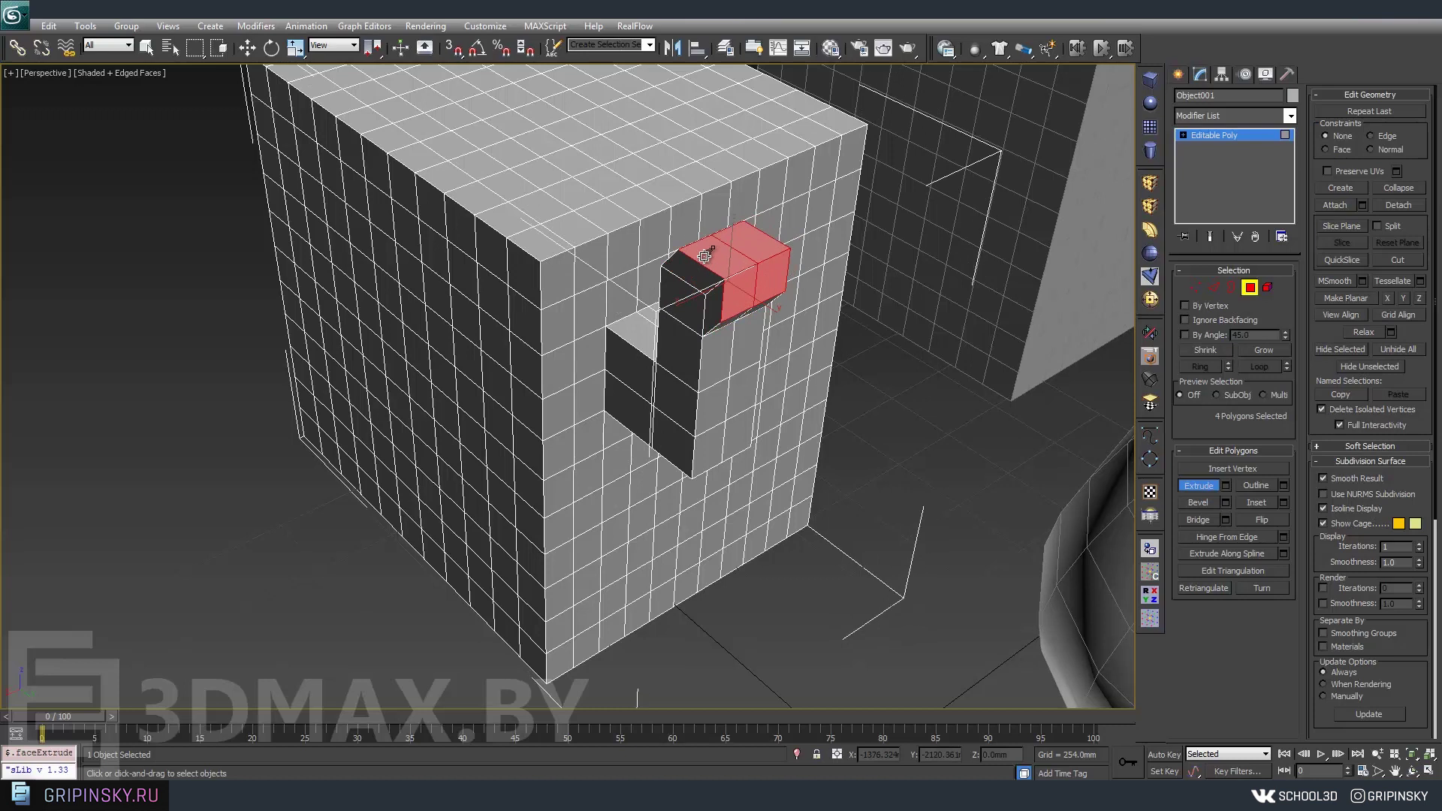
pyautogui.press('q')
pyautogui.moveTo(279, 248)
pyautogui.keyDown('alt'); pyautogui.mouseDown(button='middle')
pyautogui.moveTo(477, 260)
pyautogui.moveTo(409, 264)
pyautogui.moveTo(853, 390)
pyautogui.moveTo(806, 375)
pyautogui.mouseUp(button='middle'); pyautogui.keyUp('alt')
pyautogui.click(830, 284)
pyautogui.moveTo(831, 284)
pyautogui.keyDown('alt'); pyautogui.mouseDown(button='middle')
pyautogui.moveTo(894, 344)
pyautogui.moveTo(546, 250)
pyautogui.mouseUp(button='middle'); pyautogui.keyUp('alt')
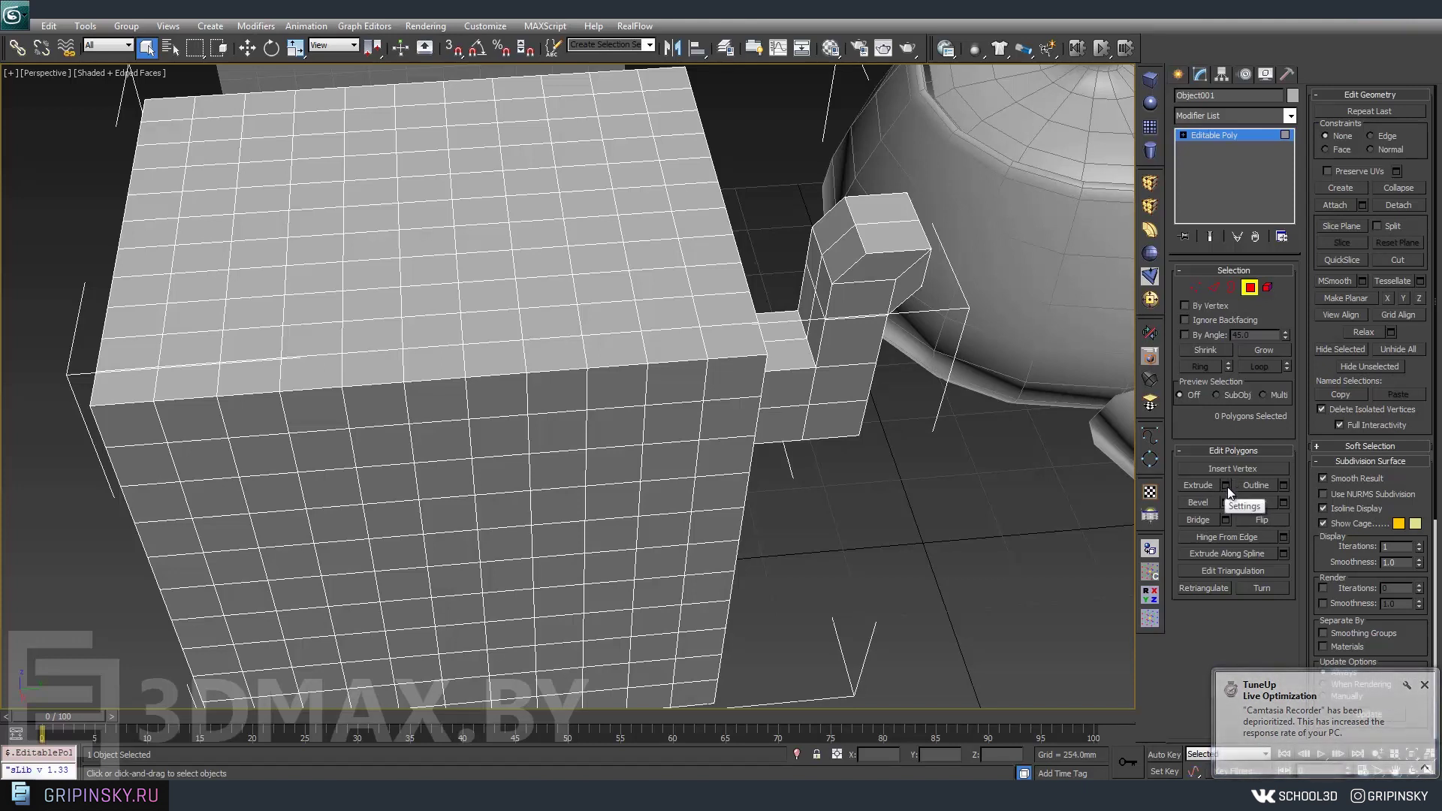
# Extrude a 2x2 top patch into a block 245.584 mm tall, cancelling the extra extrusion.
pyautogui.click(310, 258)
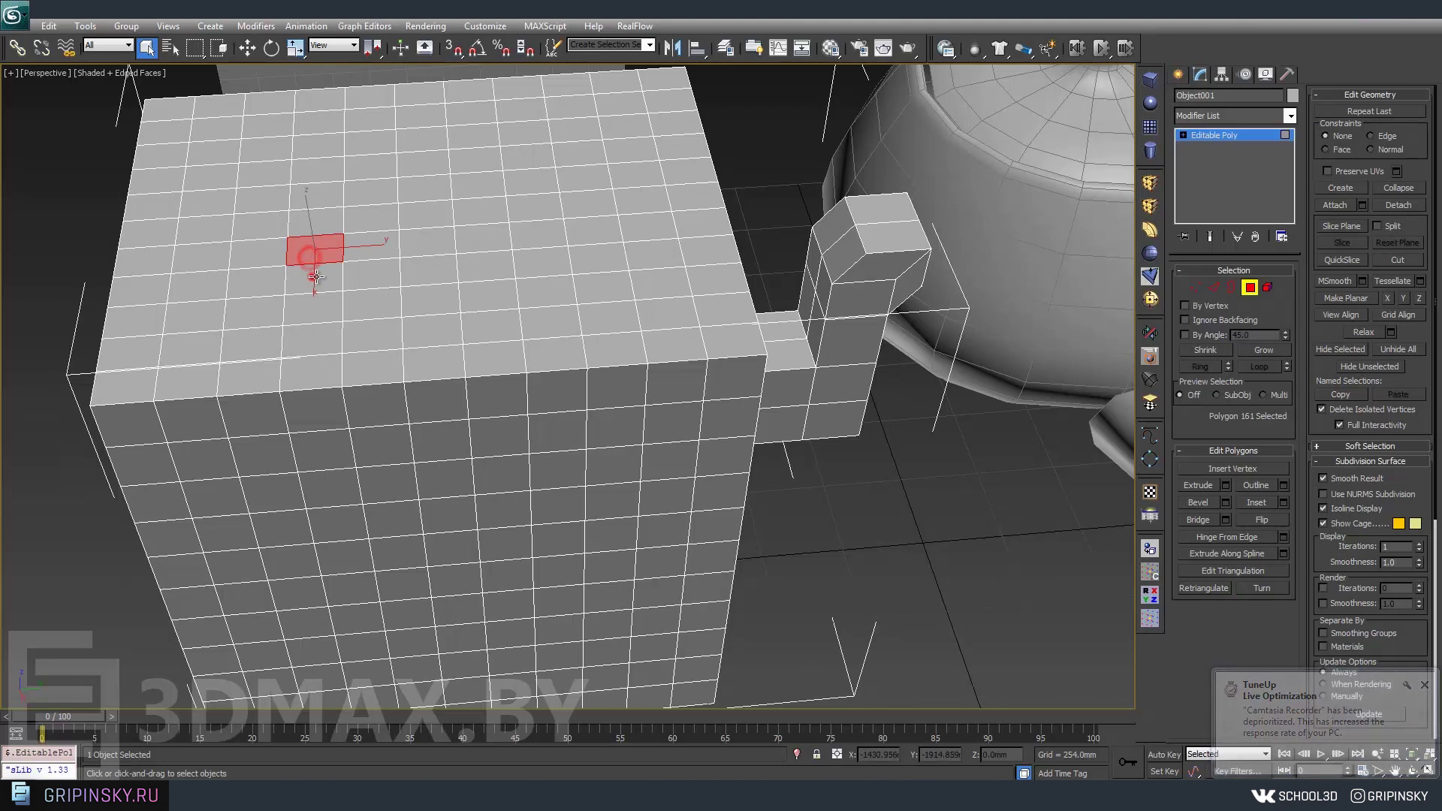
pyautogui.keyDown('ctrl'); pyautogui.click(354, 251); pyautogui.keyUp('ctrl')
pyautogui.keyDown('alt'); pyautogui.moveTo(354, 250); pyautogui.dragTo(342, 255, button='middle'); pyautogui.keyUp('alt')
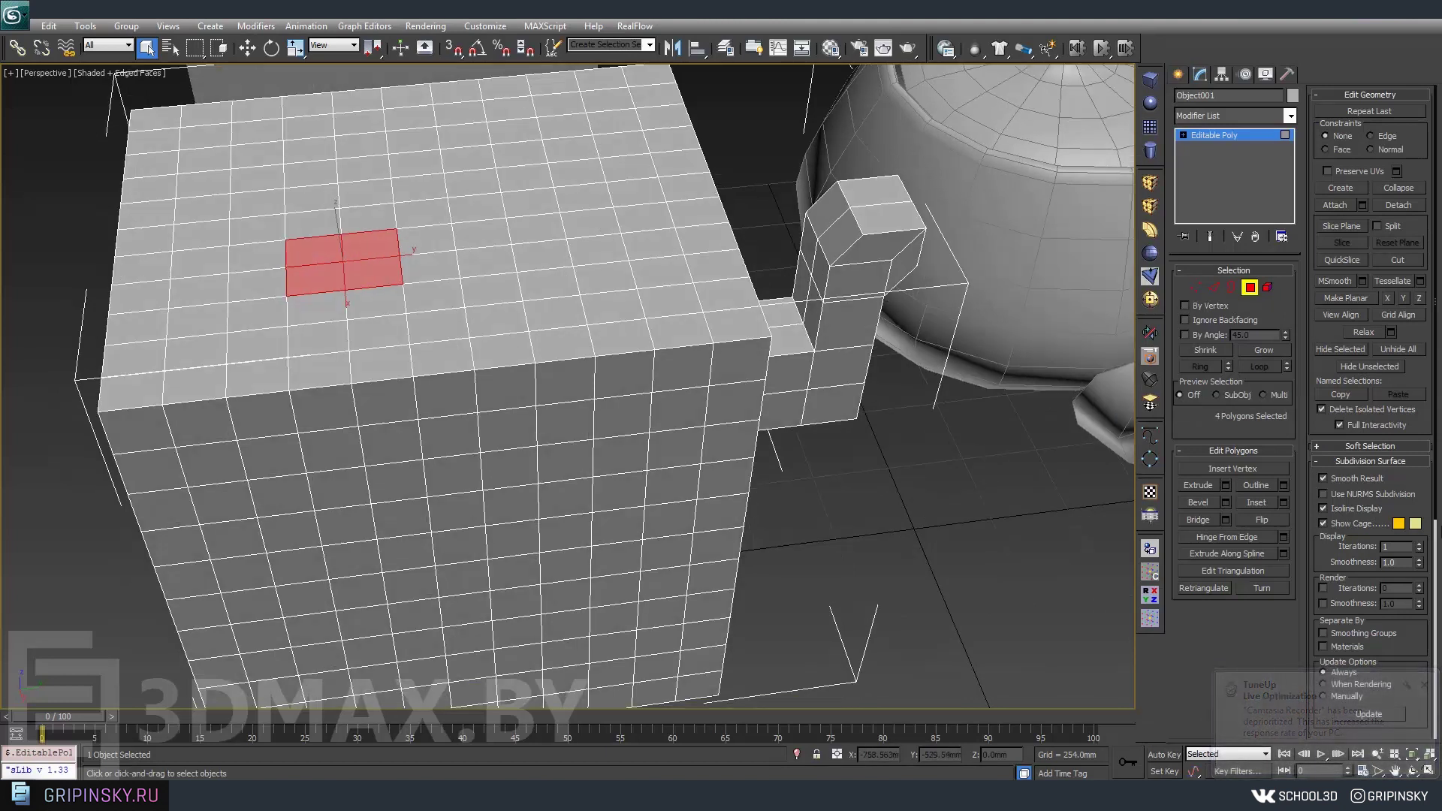
pyautogui.click(1225, 485)
pyautogui.moveTo(526, 420)
pyautogui.keyDown('alt'); pyautogui.mouseDown(button='middle')
pyautogui.moveTo(519, 433)
pyautogui.moveTo(555, 429)
pyautogui.mouseUp(button='middle'); pyautogui.keyUp('alt')
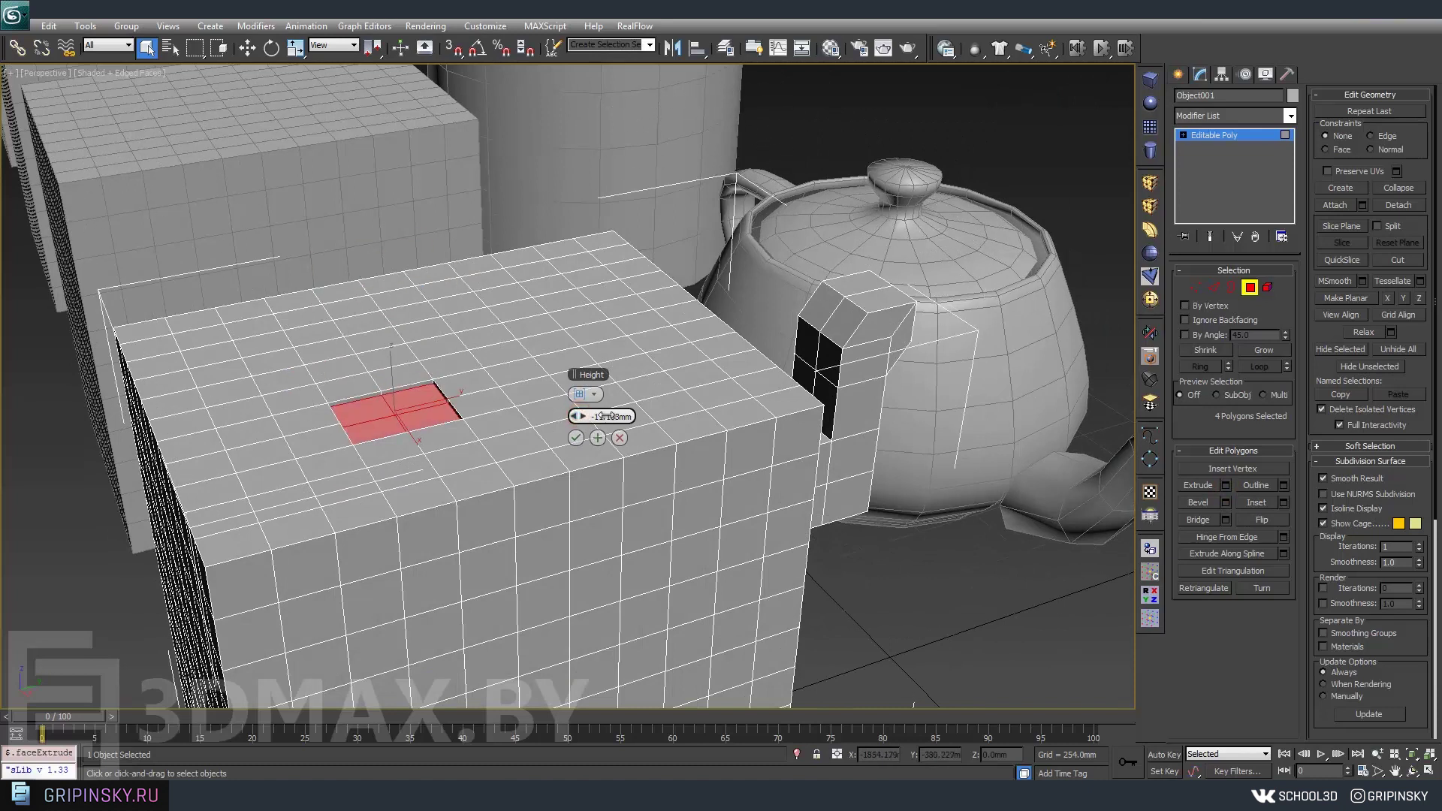
pyautogui.moveTo(589, 417); pyautogui.dragTo(589, 406)
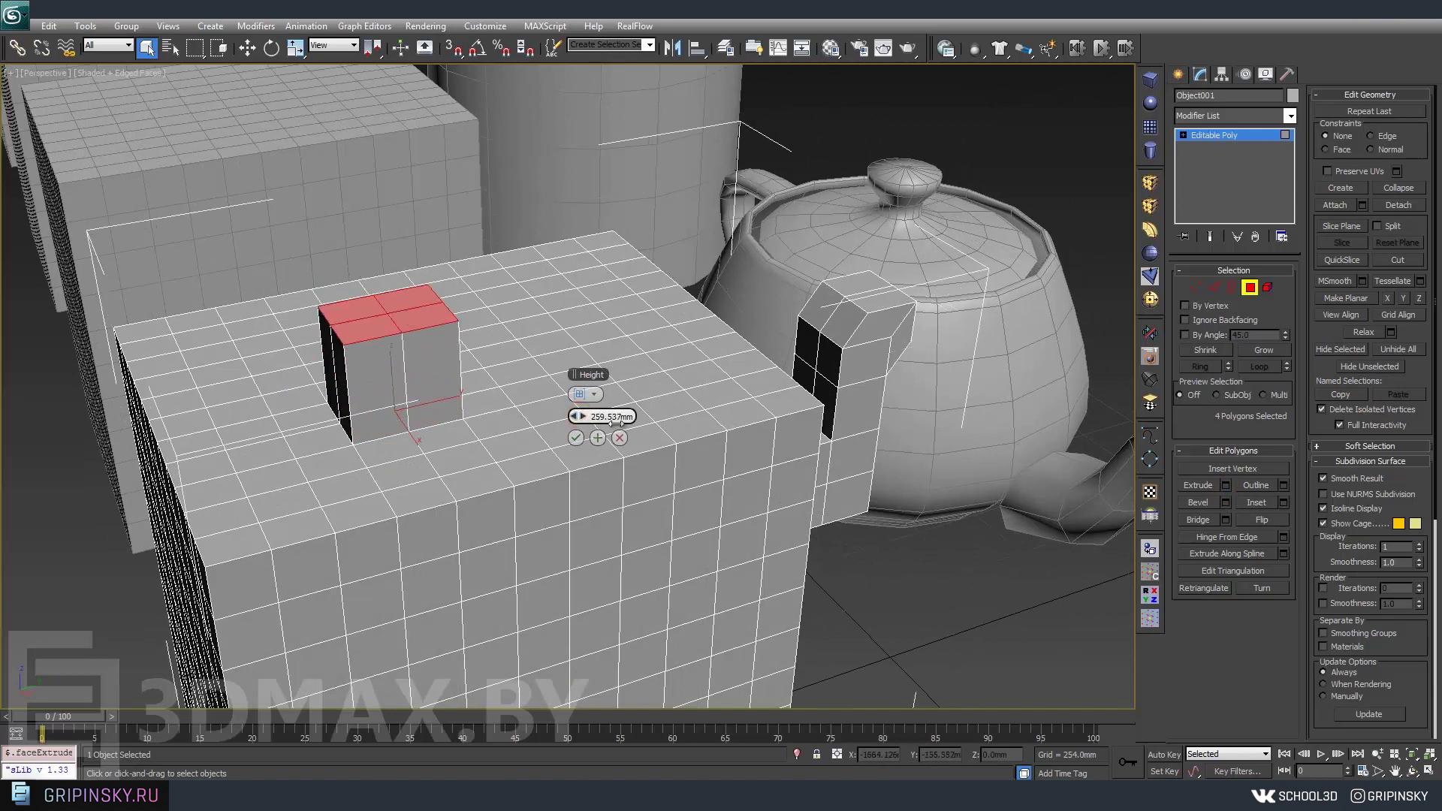
pyautogui.click(597, 439)
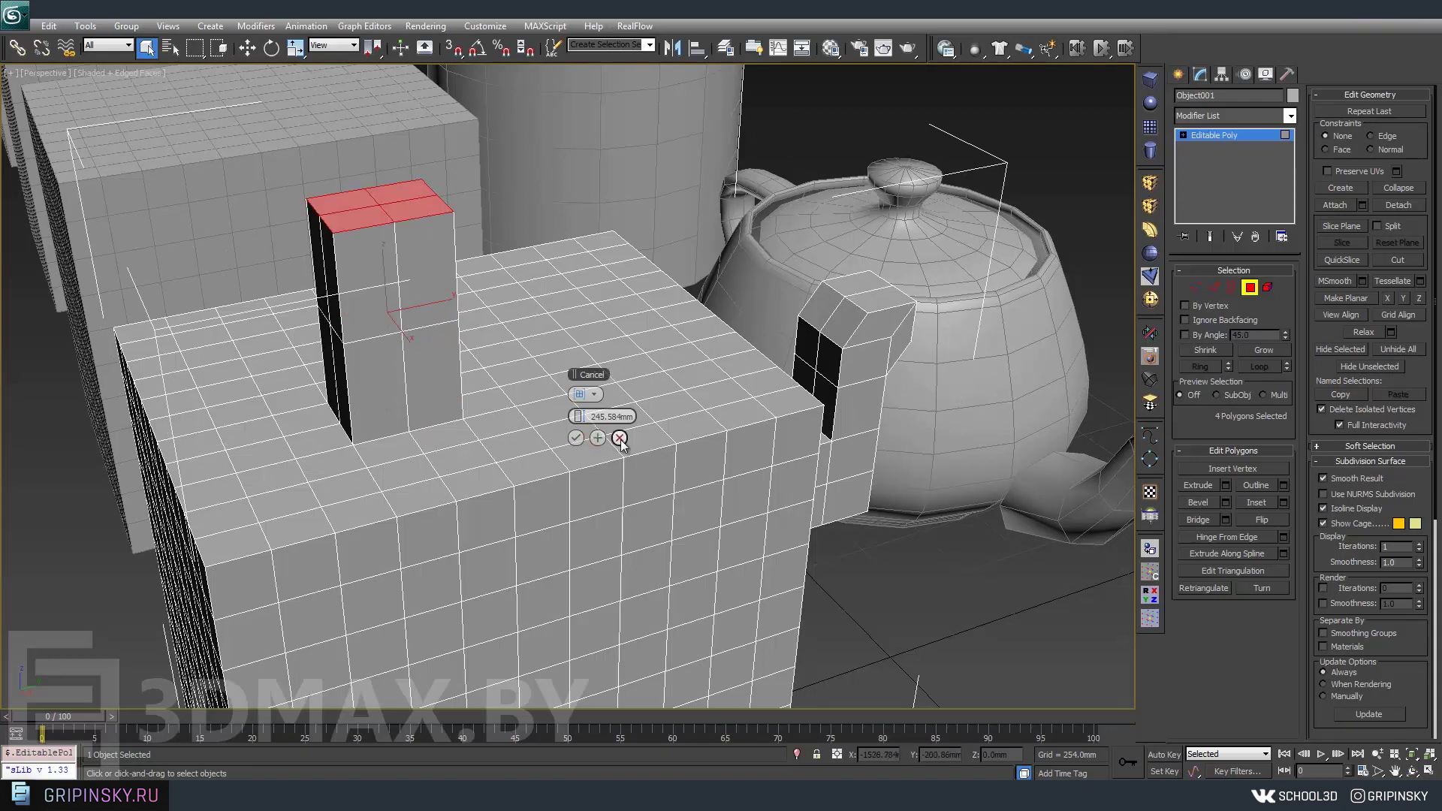
pyautogui.click(620, 438)
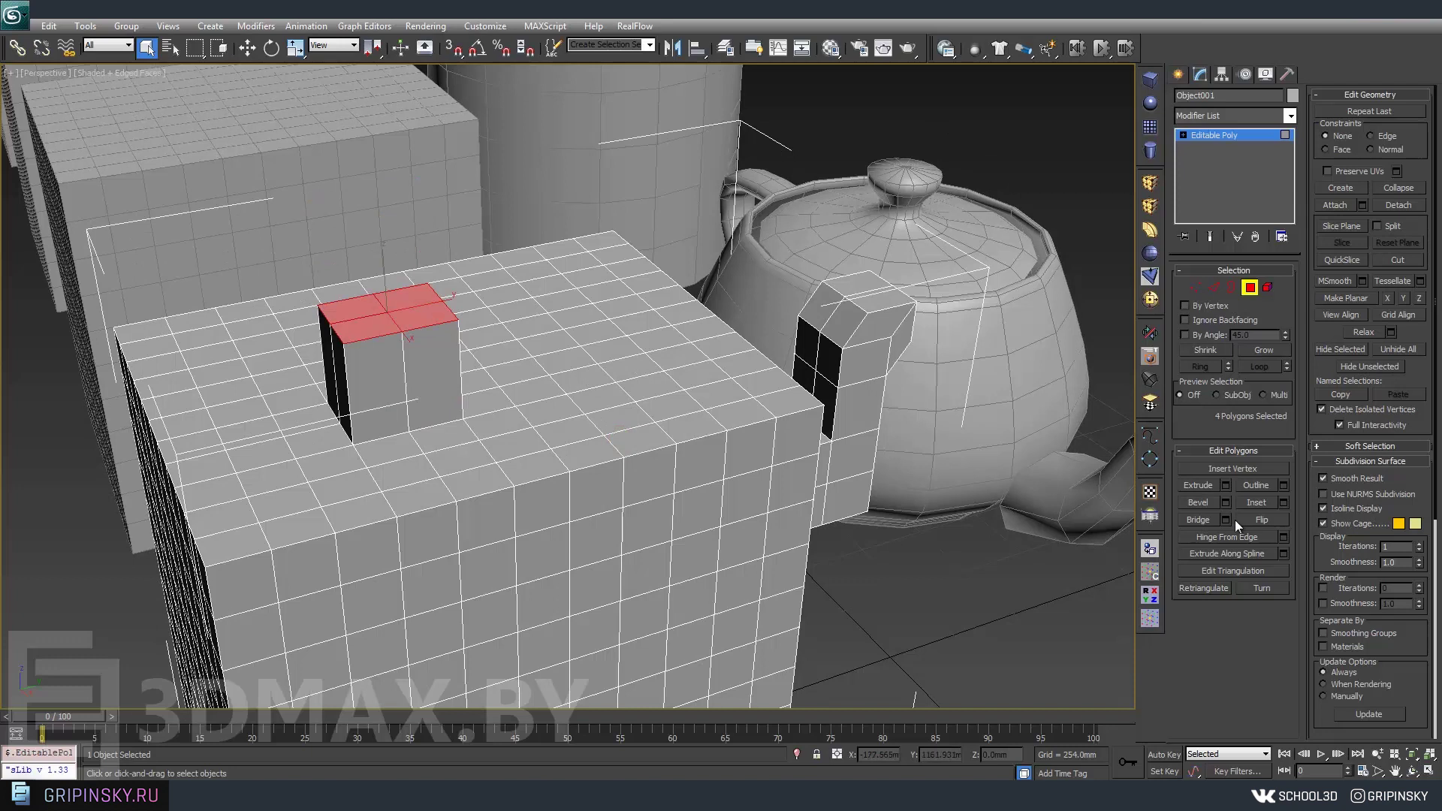
# Select another 2x2 patch of polygons beside the new block on the box top.
pyautogui.moveTo(634, 453)
pyautogui.keyDown('alt'); pyautogui.mouseDown(button='middle')
pyautogui.moveTo(676, 438)
pyautogui.moveTo(563, 419)
pyautogui.mouseUp(button='middle'); pyautogui.keyUp('alt')
pyautogui.click(563, 380)
pyautogui.keyDown('ctrl'); pyautogui.click(553, 412); pyautogui.keyUp('ctrl')
pyautogui.keyDown('ctrl'); pyautogui.click(626, 413); pyautogui.keyUp('ctrl')
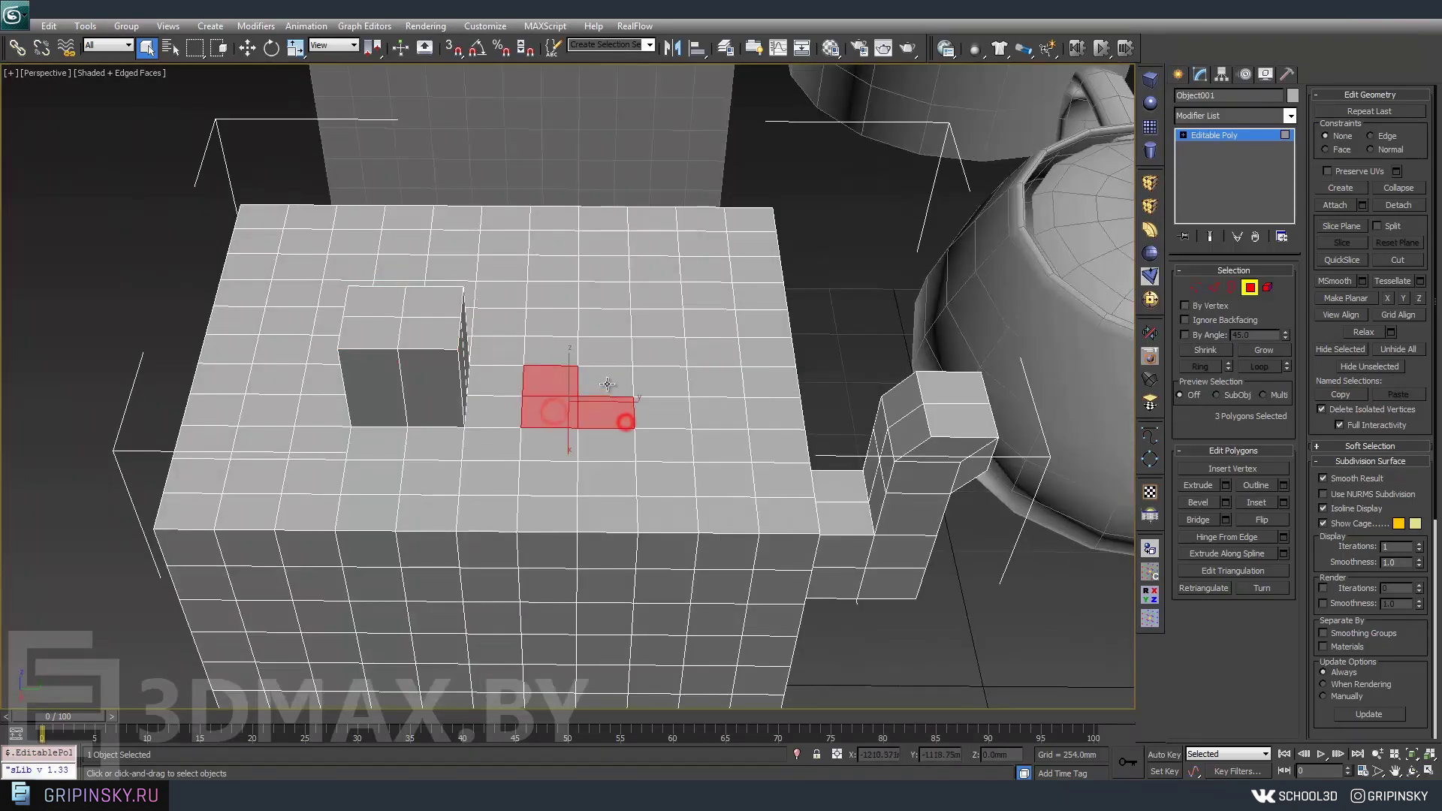
pyautogui.keyDown('ctrl'); pyautogui.click(605, 380); pyautogui.keyUp('ctrl')
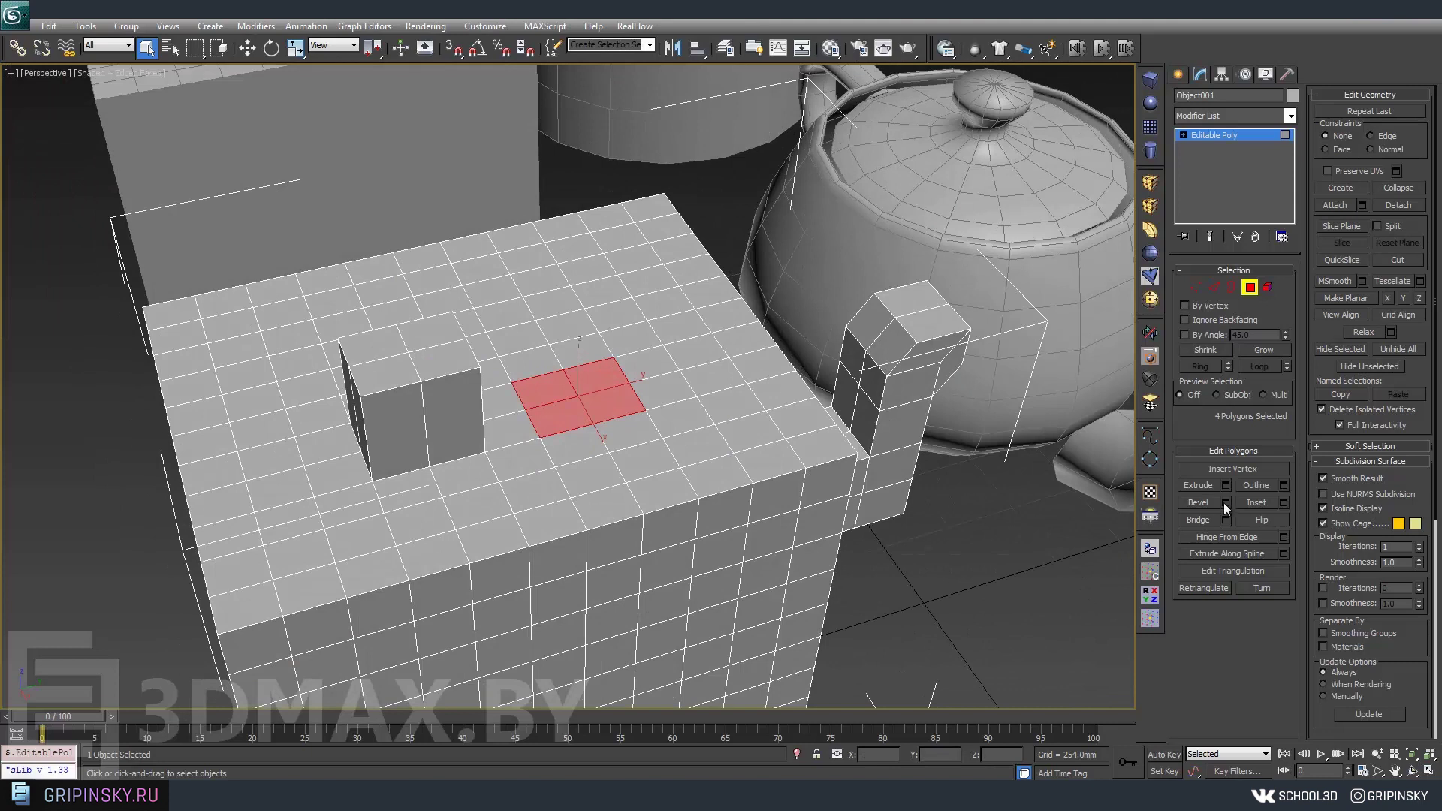
# Bevel the selected top patch into a tower and scale its top to 67% for a taper.
pyautogui.click(1225, 502)
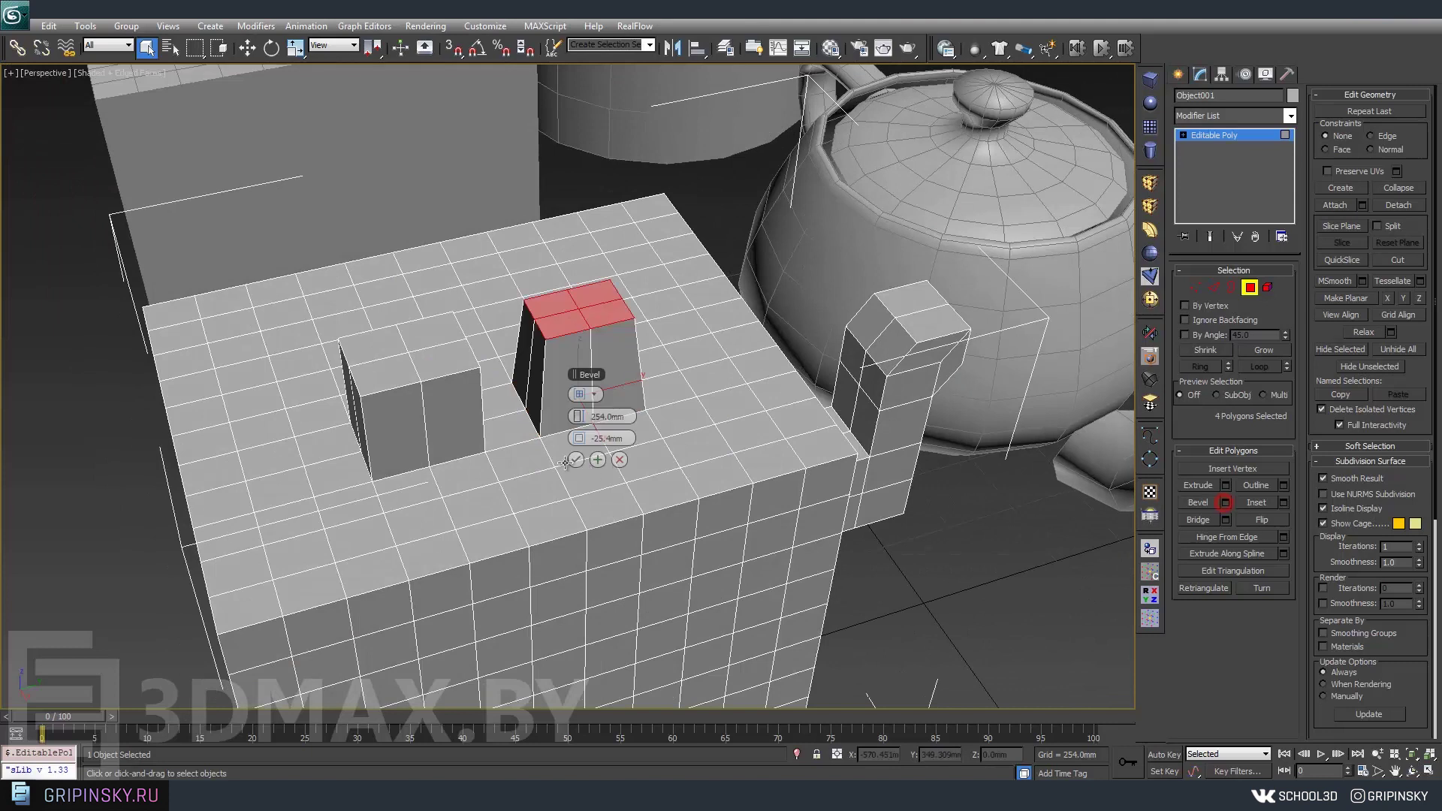
pyautogui.moveTo(582, 416)
pyautogui.mouseDown()
pyautogui.moveTo(569, 412)
pyautogui.moveTo(616, 439)
pyautogui.moveTo(593, 443)
pyautogui.mouseUp()
pyautogui.click(576, 459)
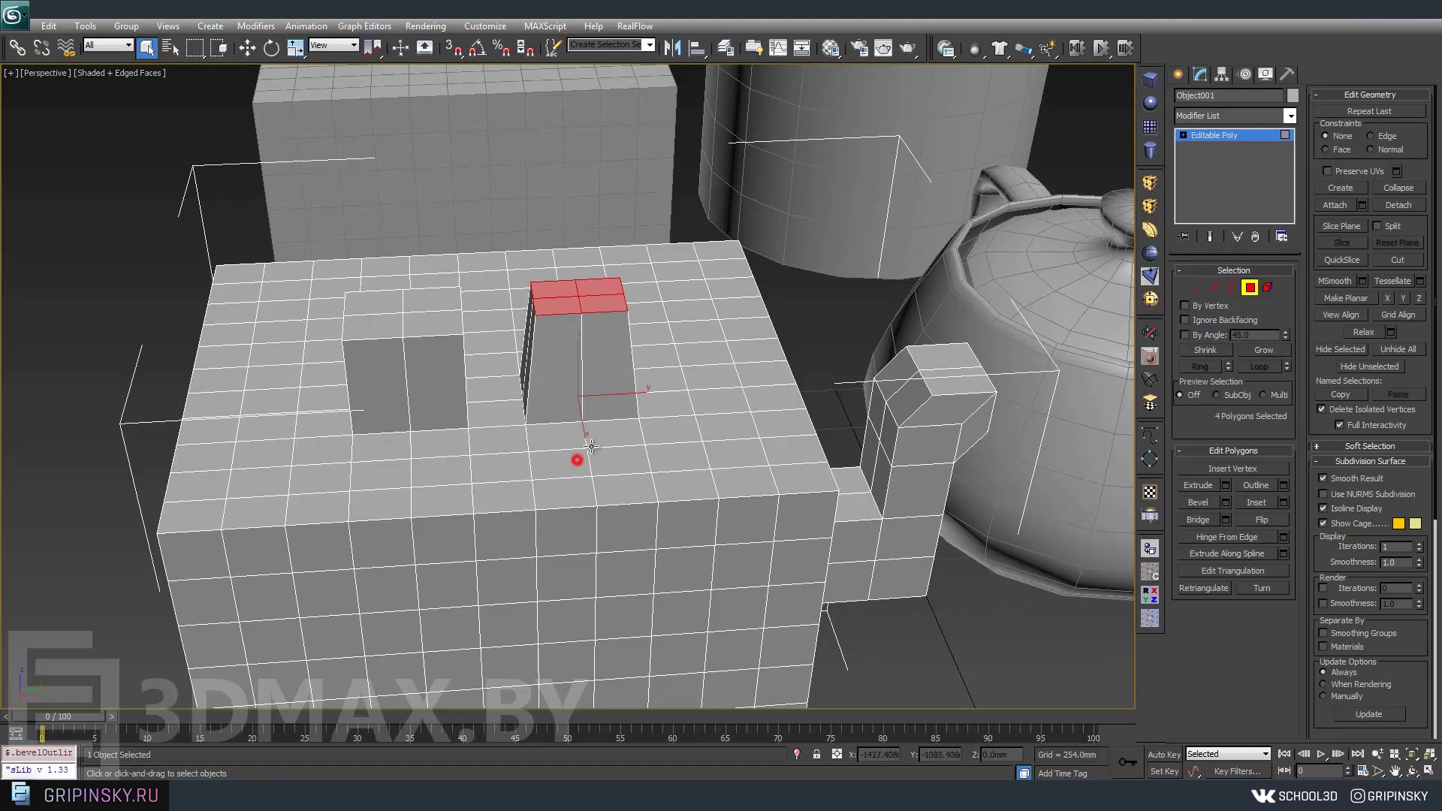
pyautogui.moveTo(583, 452); pyautogui.dragTo(568, 458, button='middle')
pyautogui.press('r')
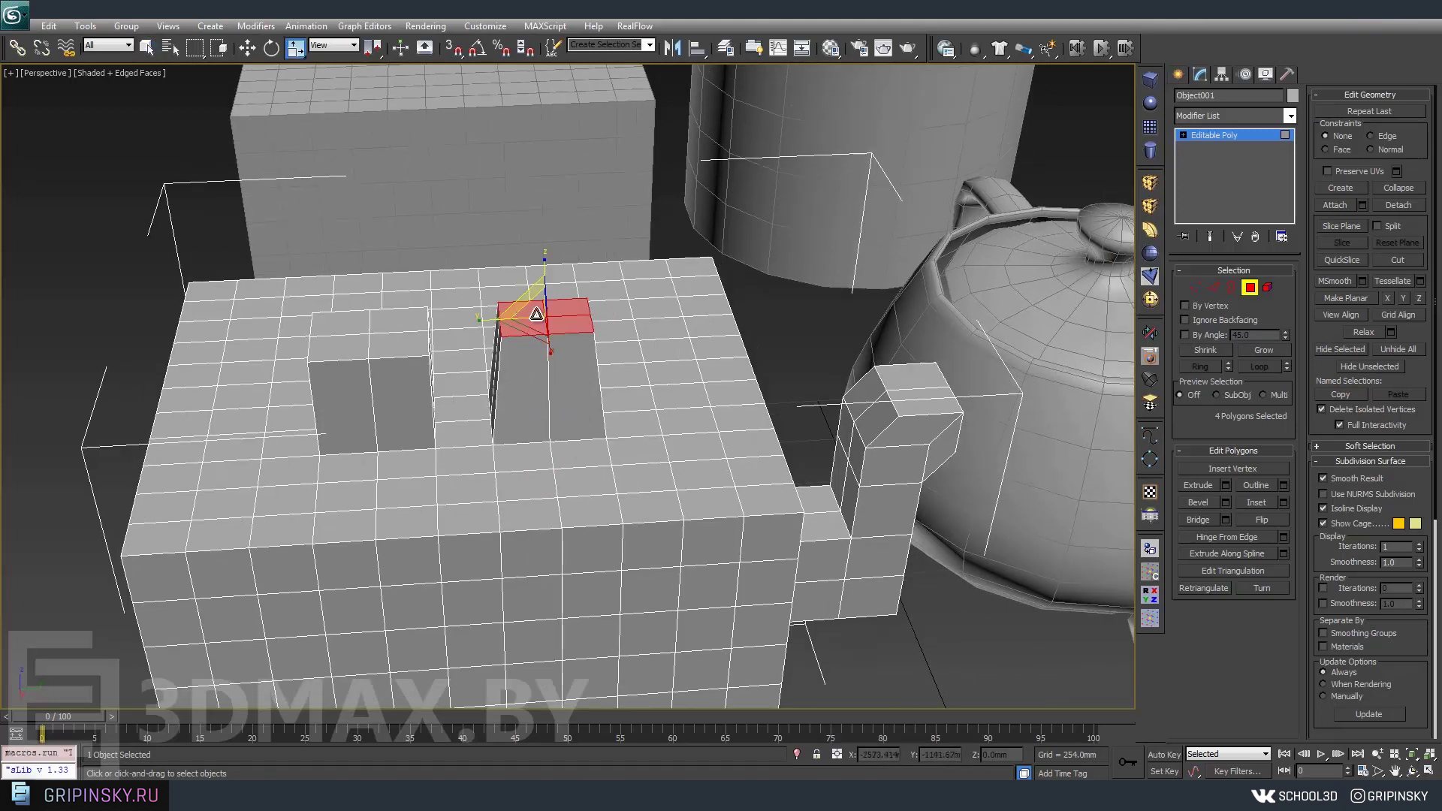
pyautogui.moveTo(539, 313); pyautogui.dragTo(565, 333)
# Select four polygons on the box's front face near the top.
pyautogui.keyDown('alt'); pyautogui.moveTo(660, 409); pyautogui.dragTo(631, 420, button='middle'); pyautogui.keyUp('alt')
pyautogui.click(547, 467)
pyautogui.keyDown('ctrl'); pyautogui.click(610, 465); pyautogui.keyUp('ctrl')
pyautogui.keyDown('ctrl'); pyautogui.click(560, 491); pyautogui.keyUp('ctrl')
pyautogui.keyDown('ctrl'); pyautogui.click(627, 488); pyautogui.keyUp('ctrl')
pyautogui.moveTo(570, 492)
pyautogui.keyDown('alt'); pyautogui.mouseDown(button='middle')
pyautogui.moveTo(385, 446)
pyautogui.moveTo(535, 435)
pyautogui.moveTo(472, 373)
pyautogui.mouseUp(button='middle'); pyautogui.keyUp('alt')
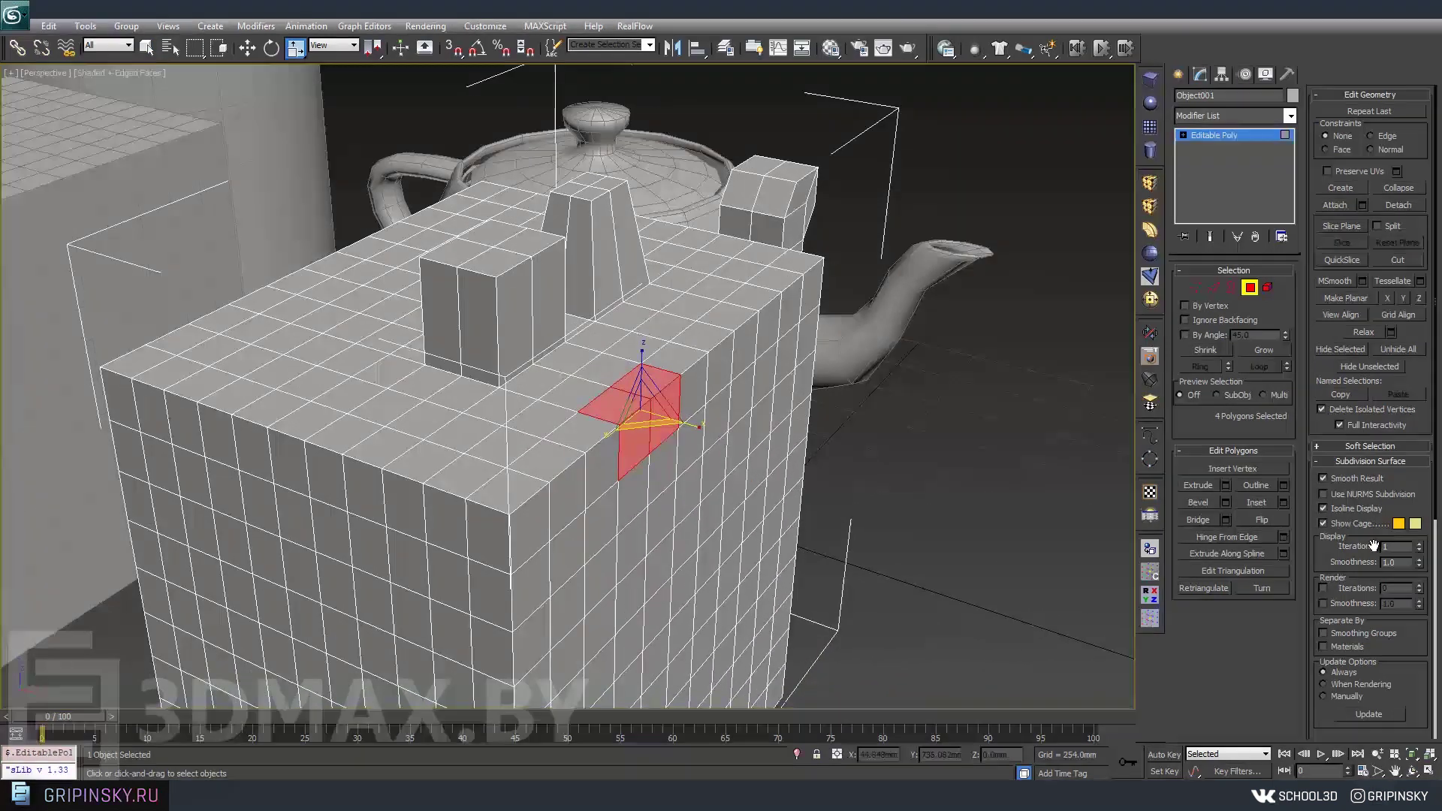
# Extrude the four front polygons, settling on the Group extrusion type.
pyautogui.click(1228, 488)
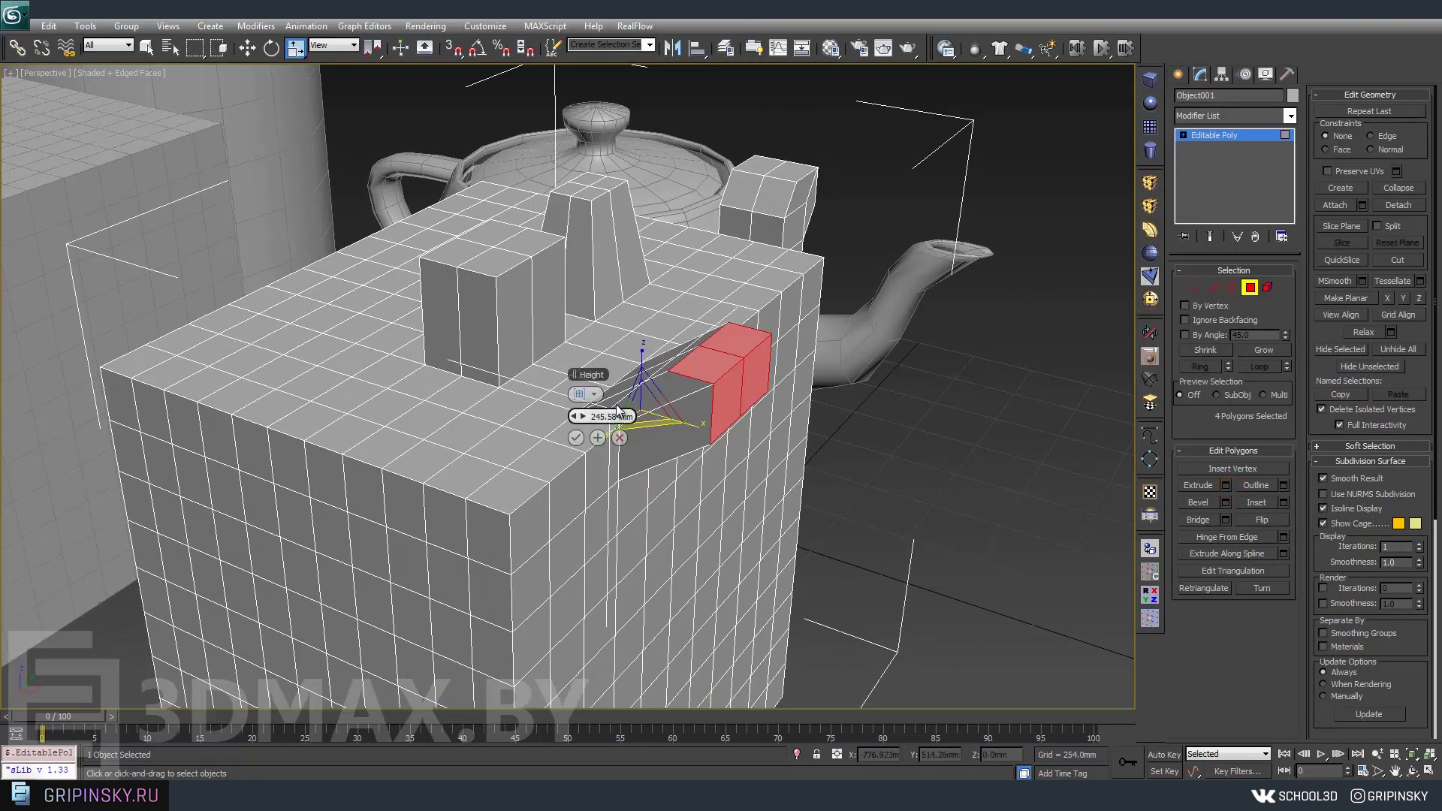
pyautogui.keyDown('alt'); pyautogui.moveTo(751, 359); pyautogui.dragTo(929, 305, button='middle'); pyautogui.keyUp('alt')
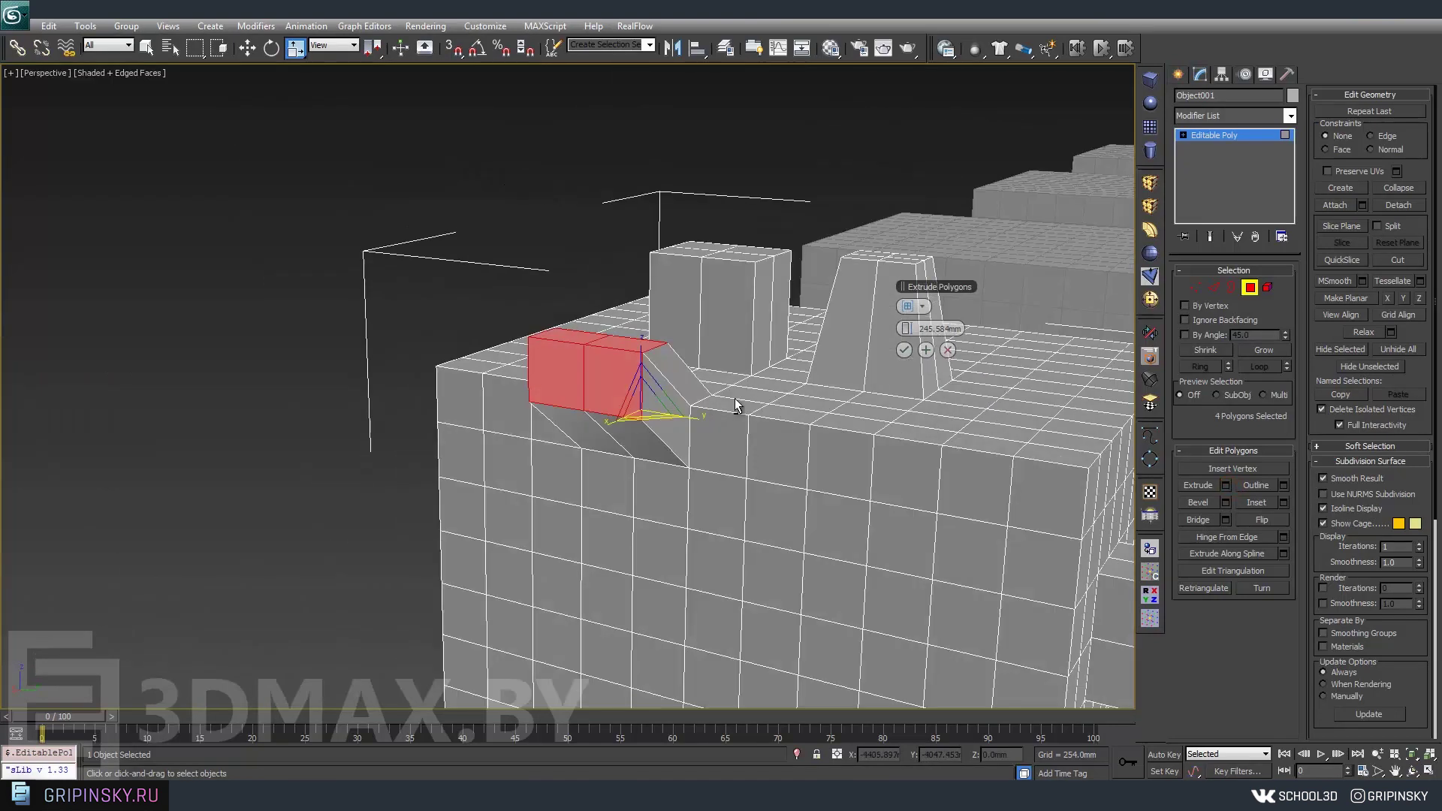
pyautogui.click(915, 307)
pyautogui.click(944, 335)
pyautogui.click(917, 309)
pyautogui.click(945, 351)
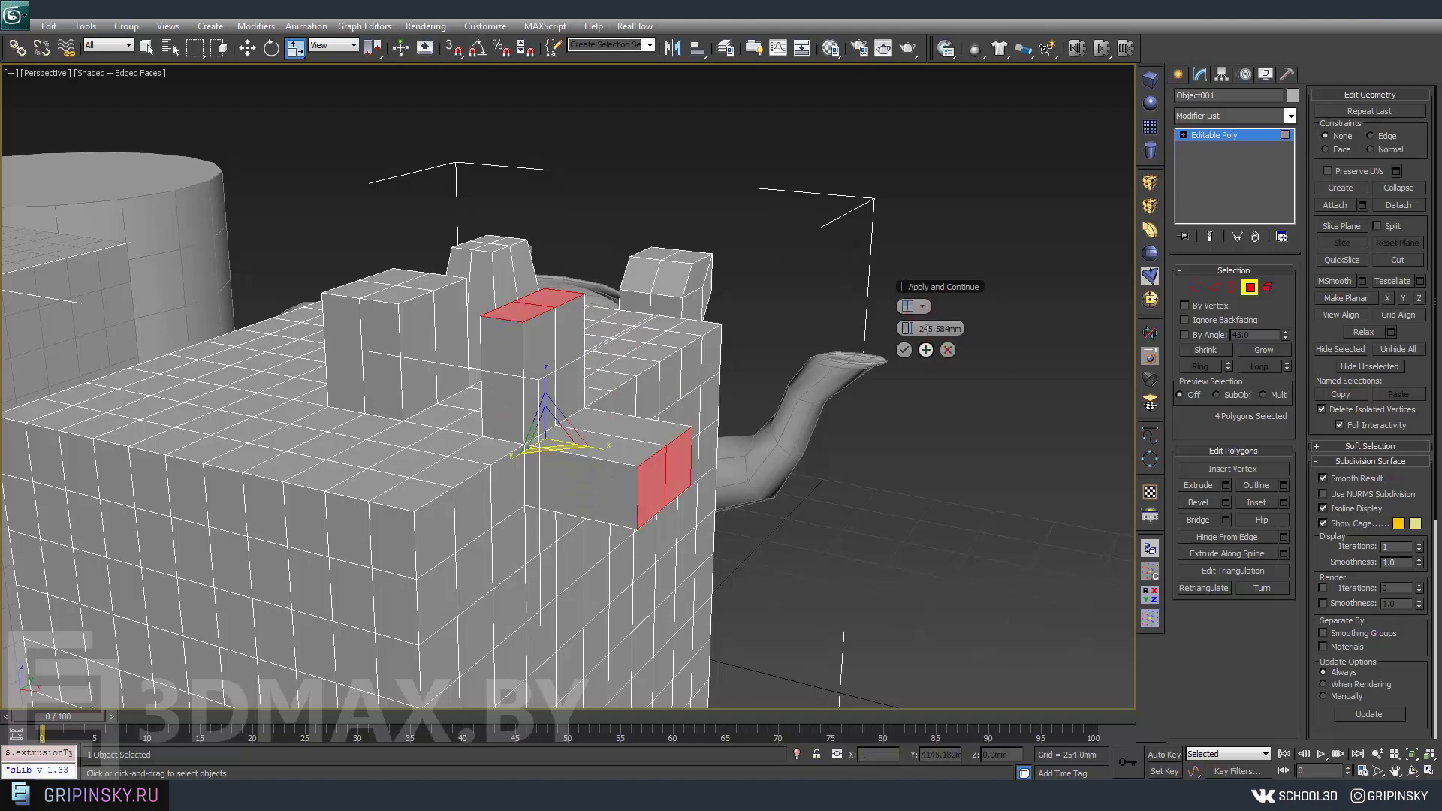
pyautogui.click(916, 307)
pyautogui.click(945, 319)
pyautogui.click(904, 351)
# Create a small plane on the grid below the box.
pyautogui.scroll(-5, 813, 477)
pyautogui.scroll(-5, 727, 428)
pyautogui.scroll(-3, 721, 421)
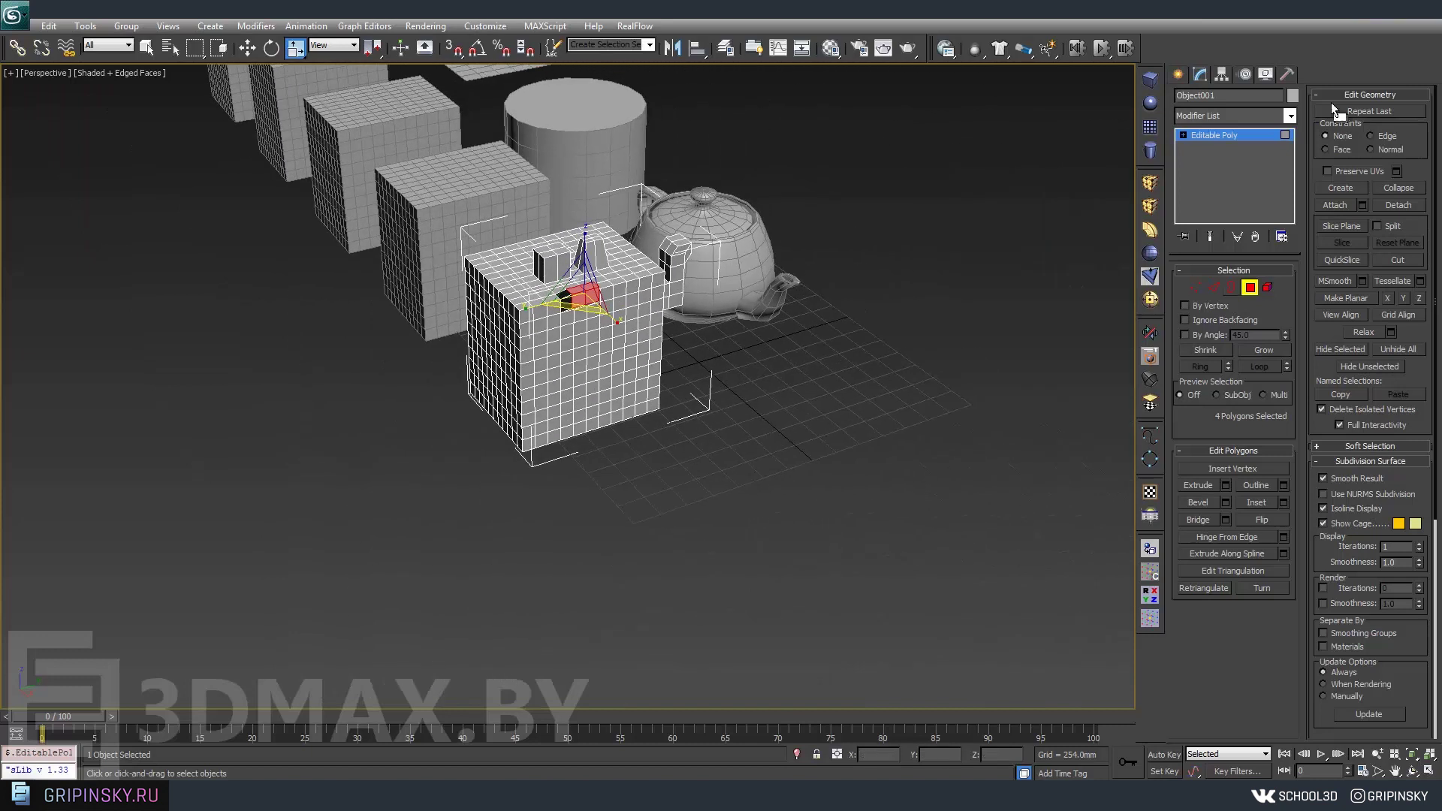
pyautogui.click(1150, 127)
pyautogui.moveTo(694, 576); pyautogui.dragTo(643, 570, button='middle')
pyautogui.moveTo(659, 448); pyautogui.dragTo(643, 501)
# Finish the plane and reset its length and width segments to 1.
pyautogui.rightClick(642, 502)
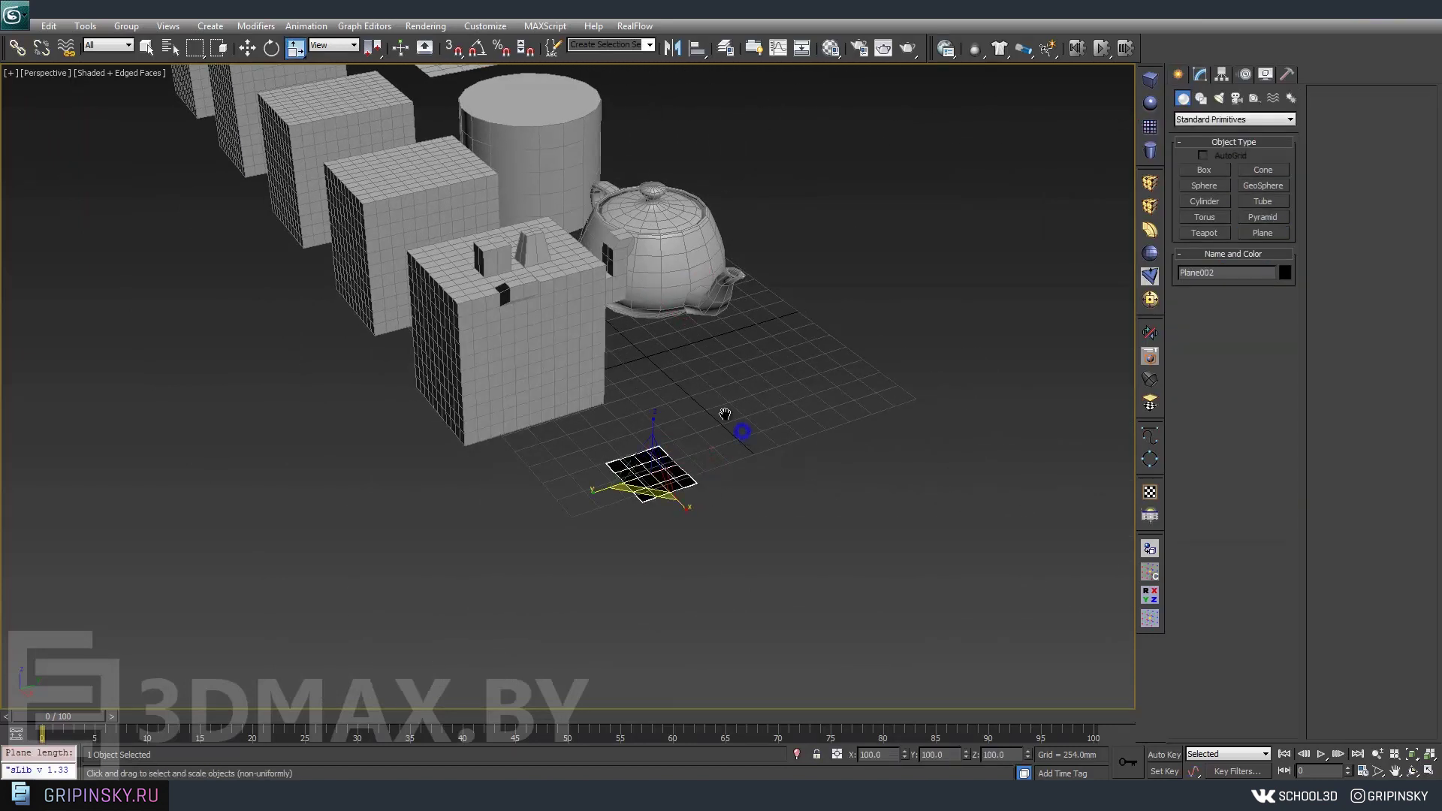
pyautogui.scroll(2, 616, 451)
pyautogui.click(1202, 73)
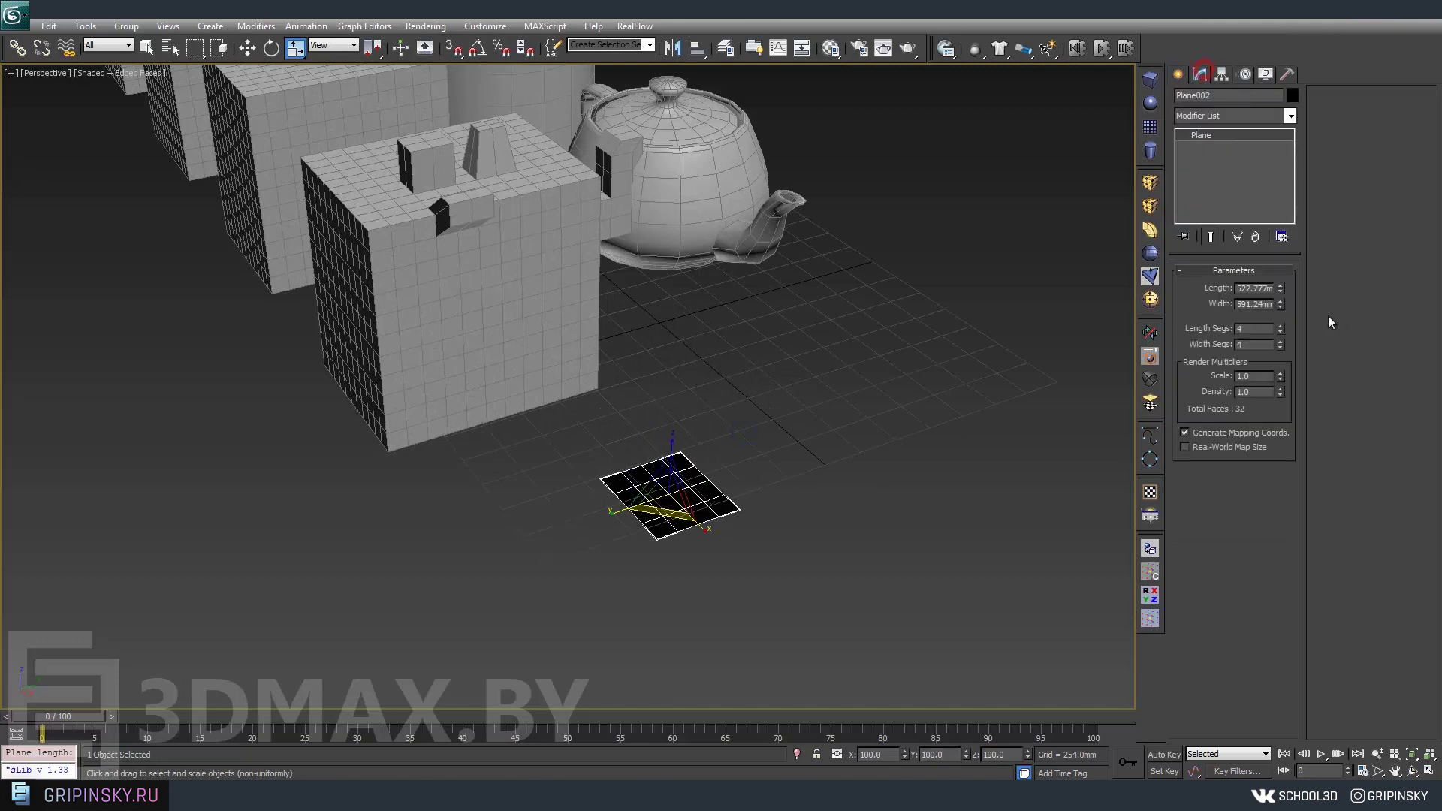
pyautogui.rightClick(1285, 328)
pyautogui.click(1244, 325)
pyautogui.rightClick(1281, 331)
pyautogui.rightClick(1284, 345)
# Orbit to a top-down view and render the Perspective view repeatedly to check the plane.
pyautogui.moveTo(987, 408)
pyautogui.mouseDown(button='middle')
pyautogui.moveTo(952, 418)
pyautogui.moveTo(659, 344)
pyautogui.mouseUp(button='middle')
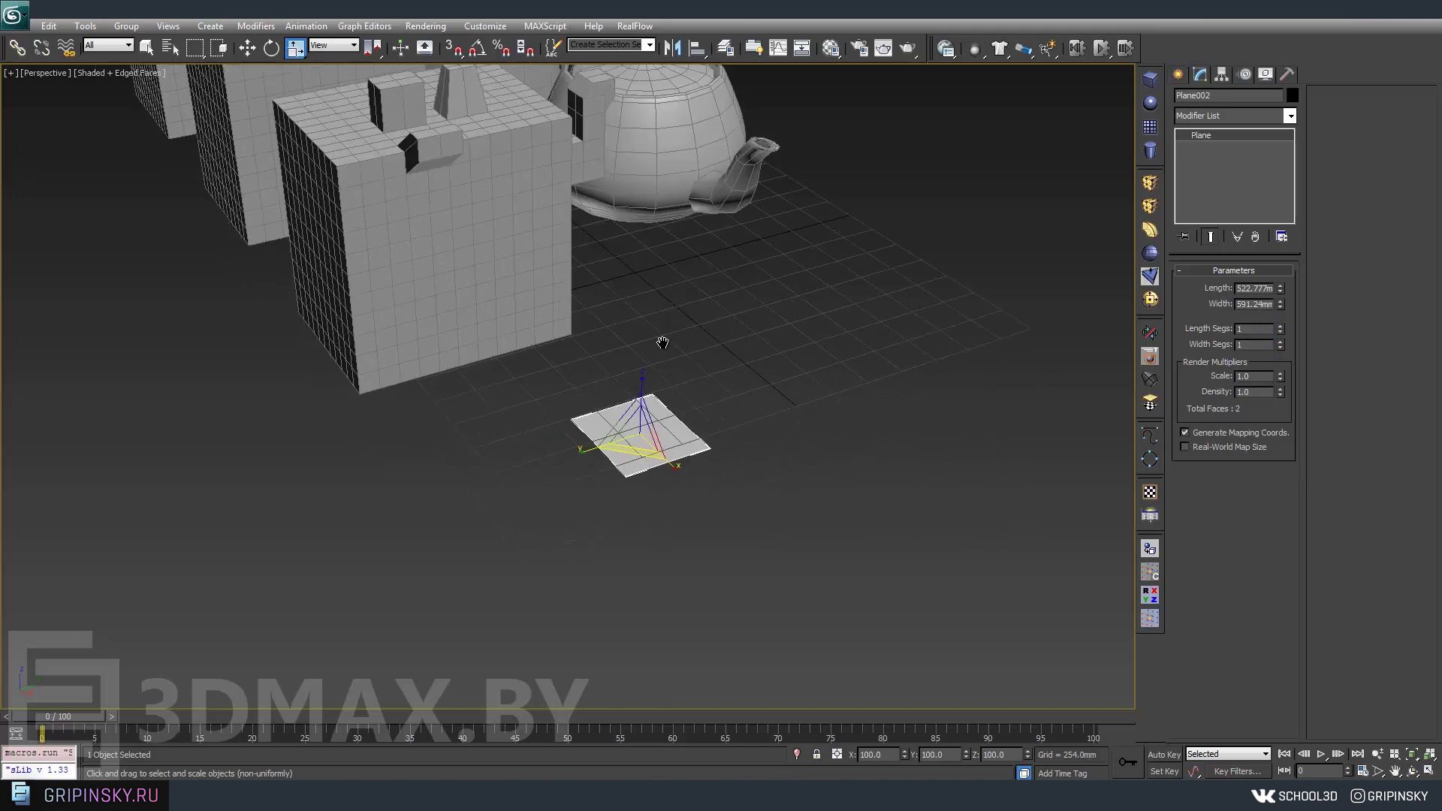
pyautogui.scroll(5, 747, 411)
pyautogui.moveTo(747, 412)
pyautogui.keyDown('alt'); pyautogui.mouseDown(button='middle')
pyautogui.moveTo(596, 436)
pyautogui.moveTo(615, 410)
pyautogui.mouseUp(button='middle'); pyautogui.keyUp('alt')
pyautogui.scroll(2, 615, 410)
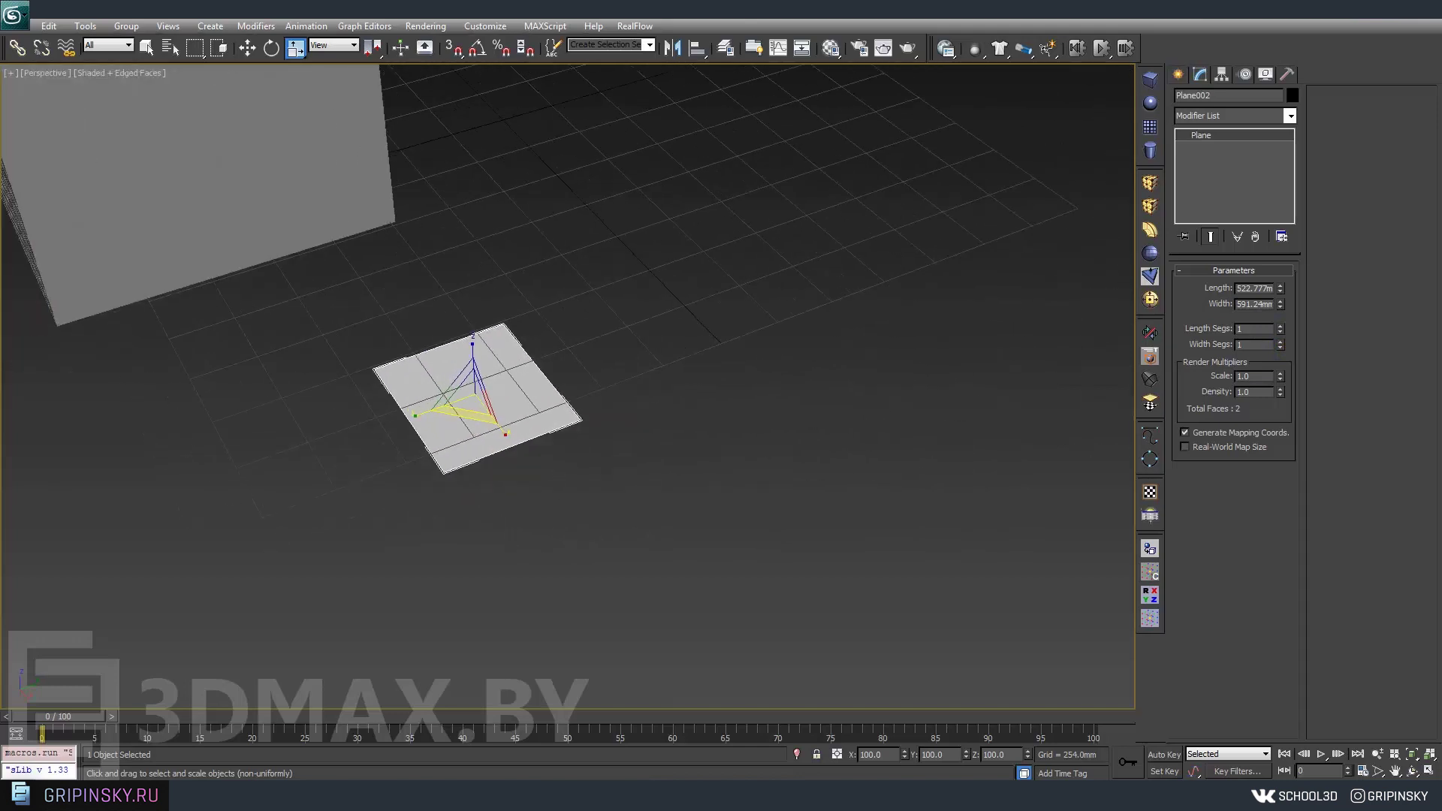
pyautogui.moveTo(537, 330); pyautogui.dragTo(690, 338, button='middle')
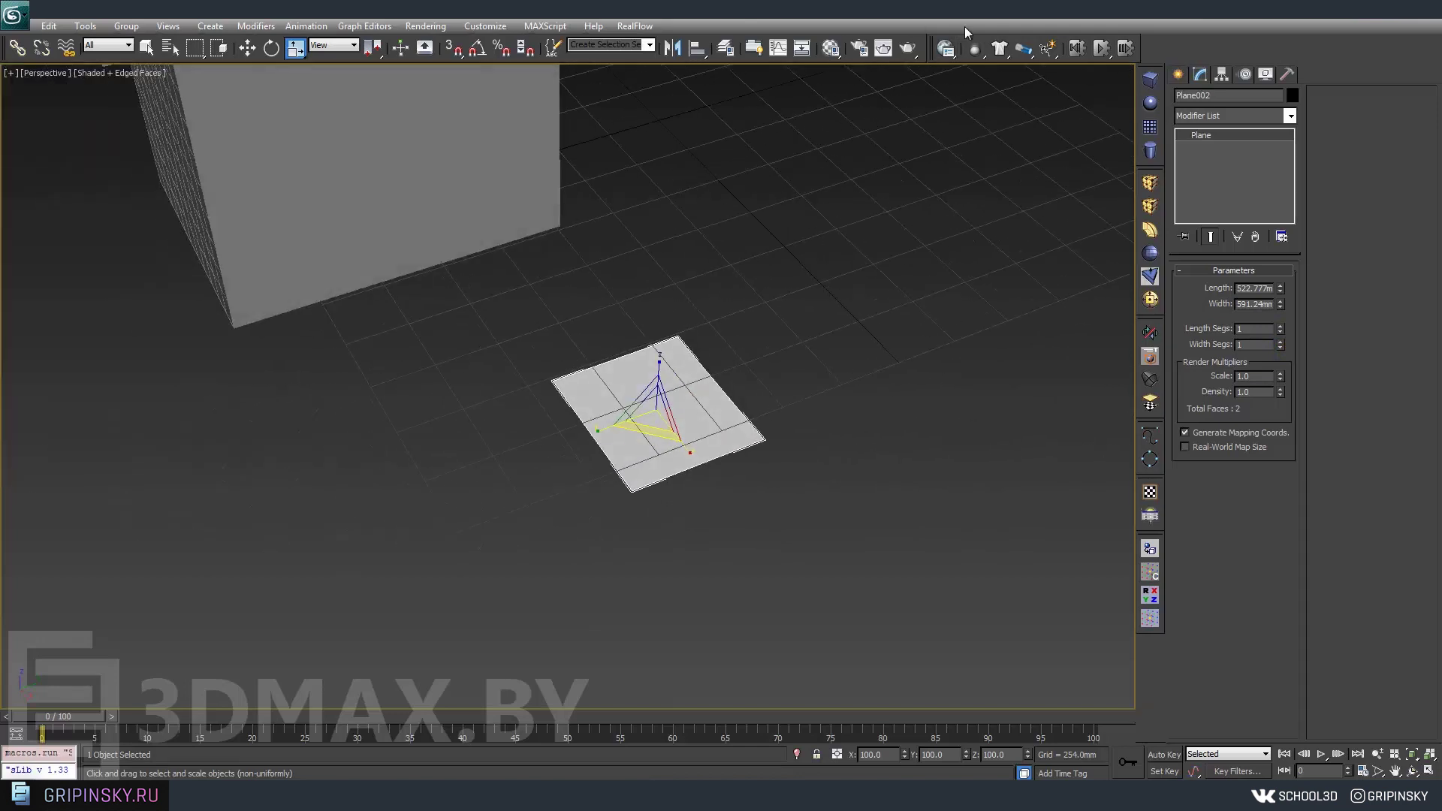
pyautogui.click(910, 51)
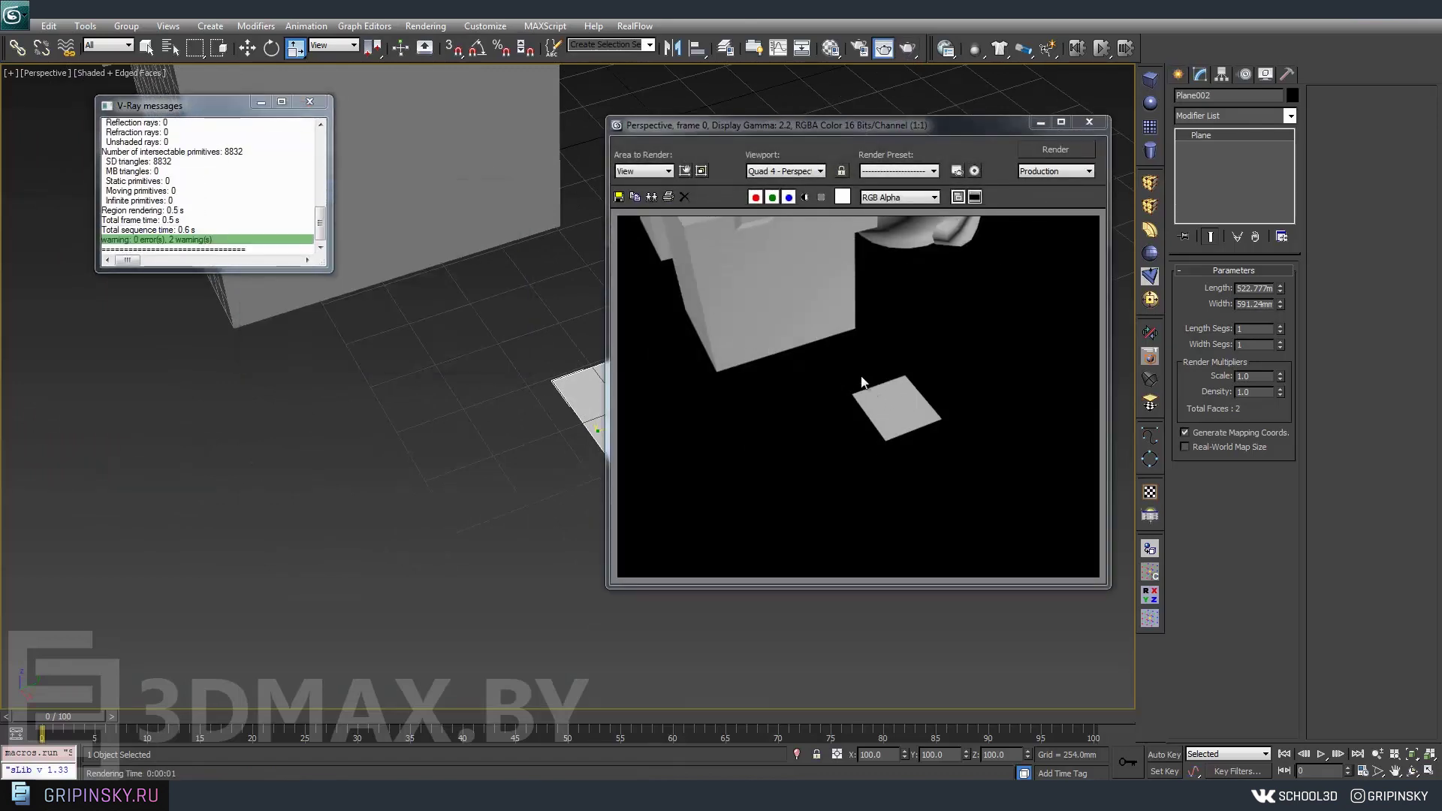
pyautogui.moveTo(718, 555)
pyautogui.keyDown('alt'); pyautogui.mouseDown(button='middle')
pyautogui.moveTo(740, 552)
pyautogui.moveTo(781, 473)
pyautogui.moveTo(758, 465)
pyautogui.mouseUp(button='middle'); pyautogui.keyUp('alt')
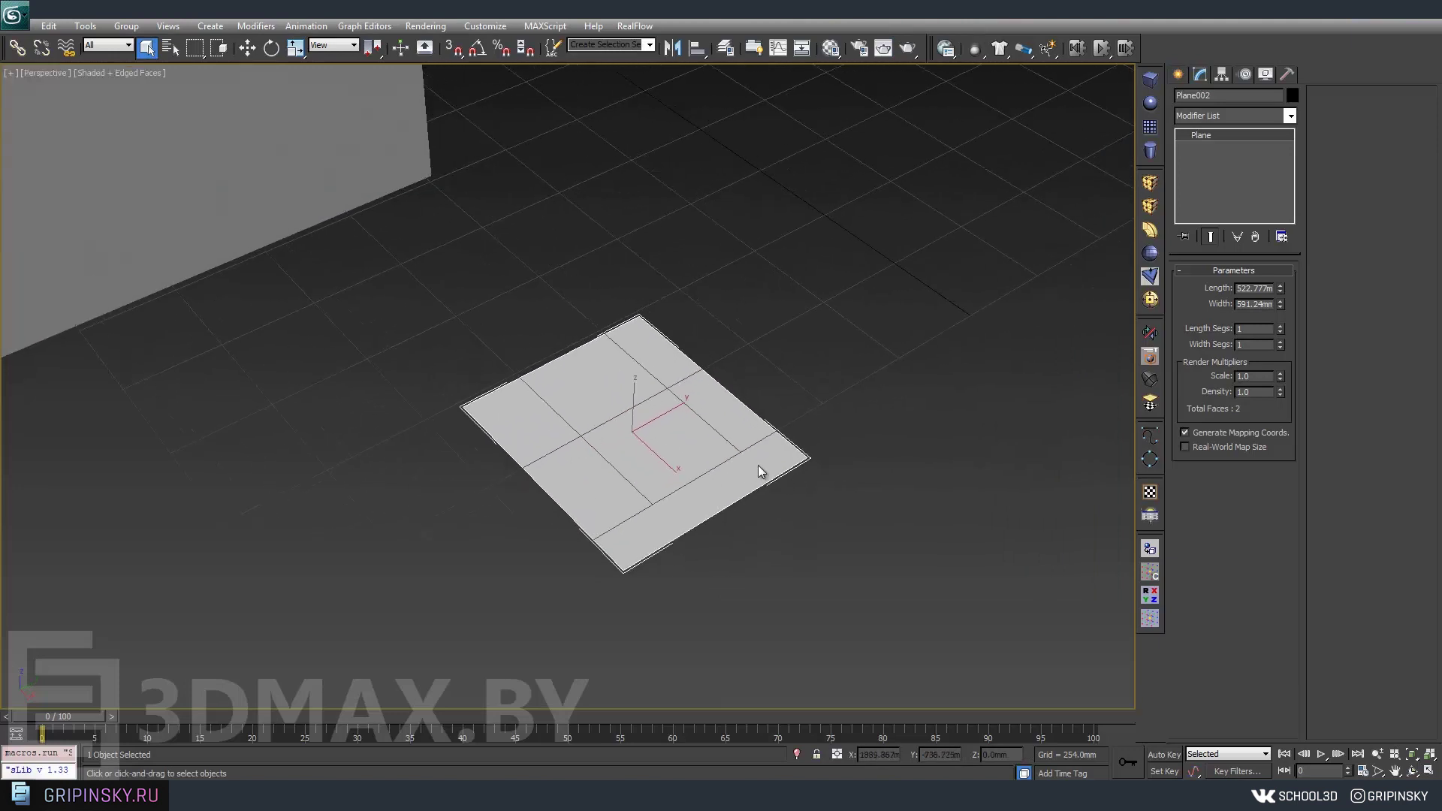
pyautogui.click(909, 49)
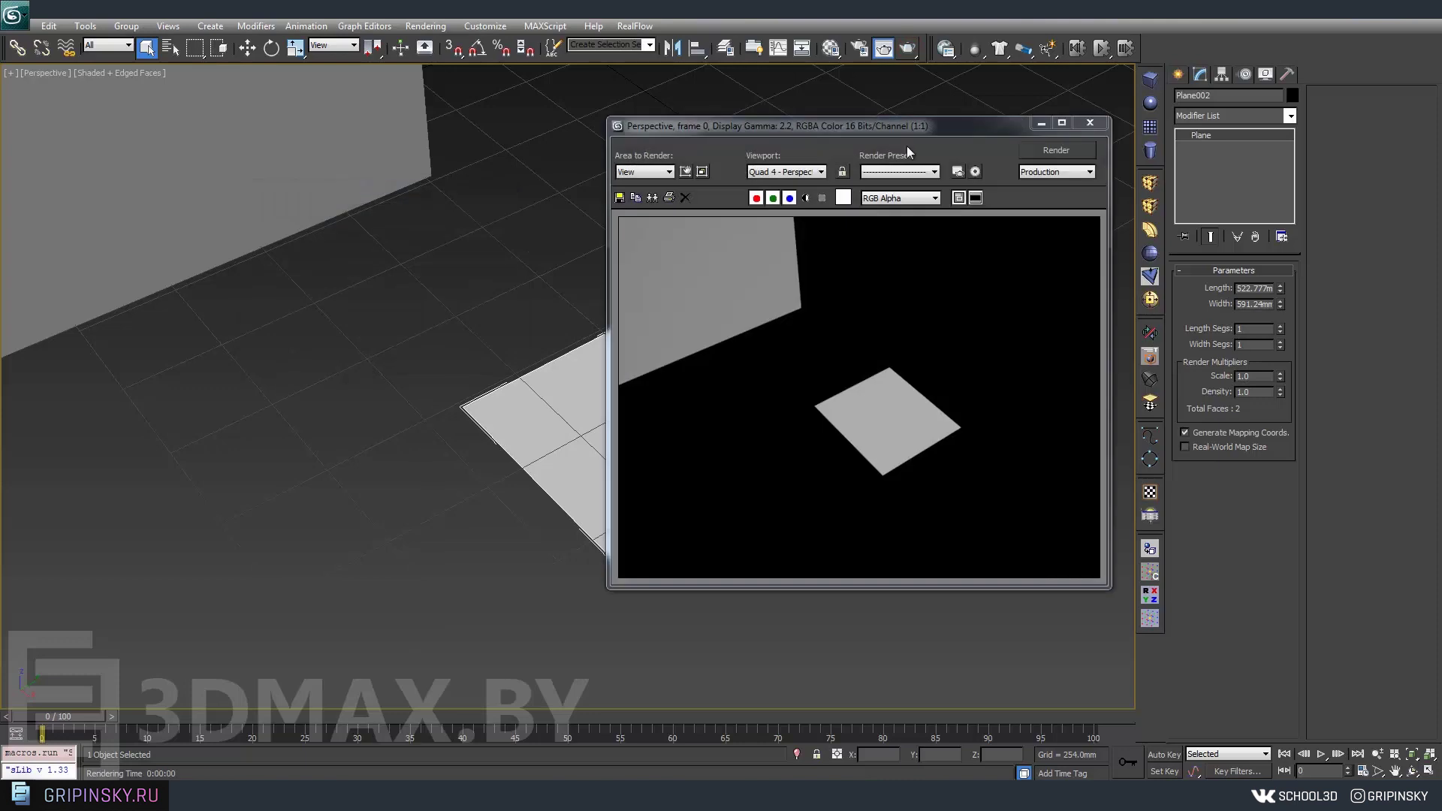
pyautogui.moveTo(792, 127); pyautogui.dragTo(1070, 141)
pyautogui.moveTo(832, 355)
pyautogui.keyDown('alt'); pyautogui.mouseDown(button='middle')
pyautogui.moveTo(572, 553)
pyautogui.moveTo(678, 368)
pyautogui.mouseUp(button='middle'); pyautogui.keyUp('alt')
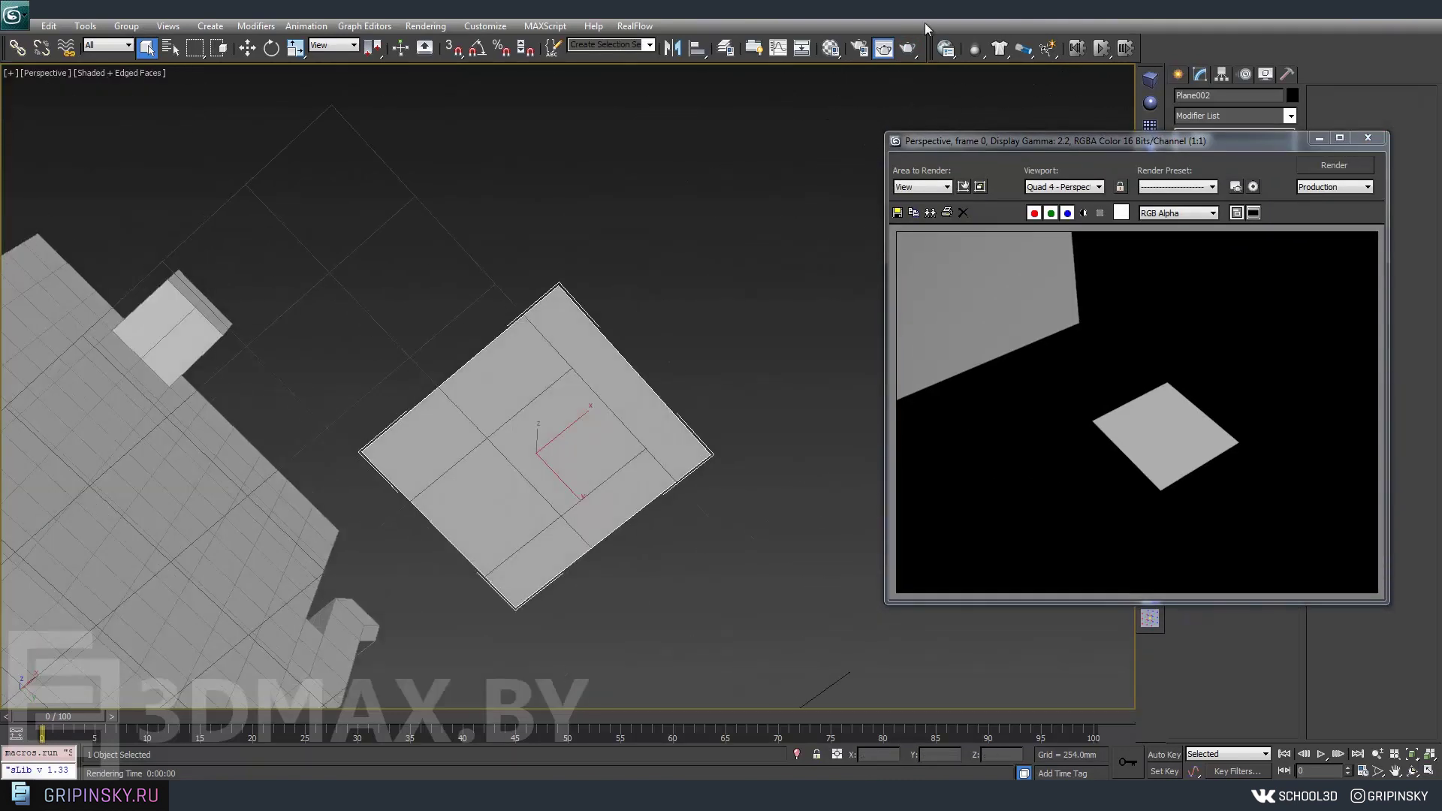
pyautogui.click(910, 47)
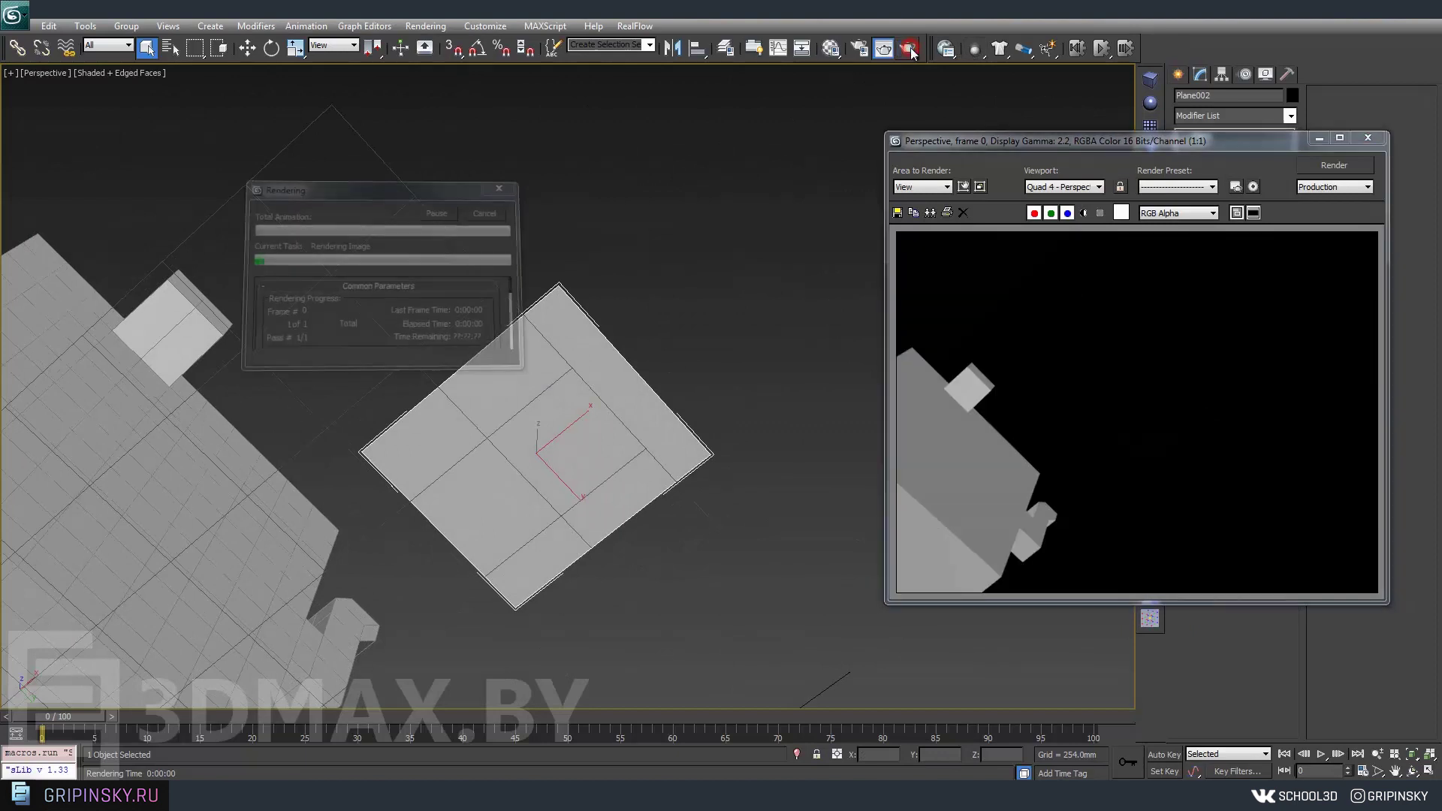
pyautogui.moveTo(687, 288)
pyautogui.keyDown('alt'); pyautogui.mouseDown(button='middle')
pyautogui.moveTo(635, 482)
pyautogui.moveTo(687, 459)
pyautogui.mouseUp(button='middle'); pyautogui.keyUp('alt')
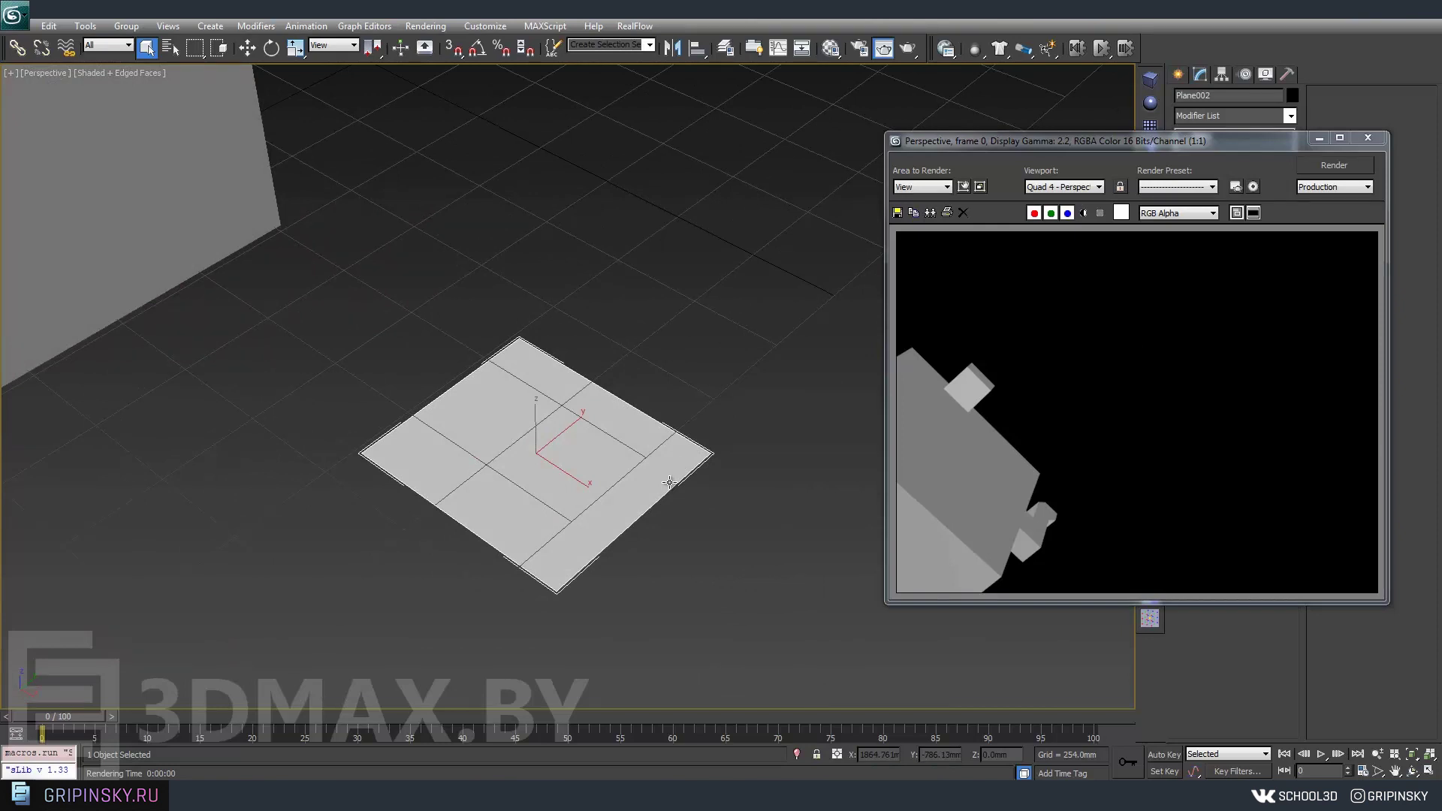
pyautogui.moveTo(641, 379); pyautogui.dragTo(438, 353, button='middle')
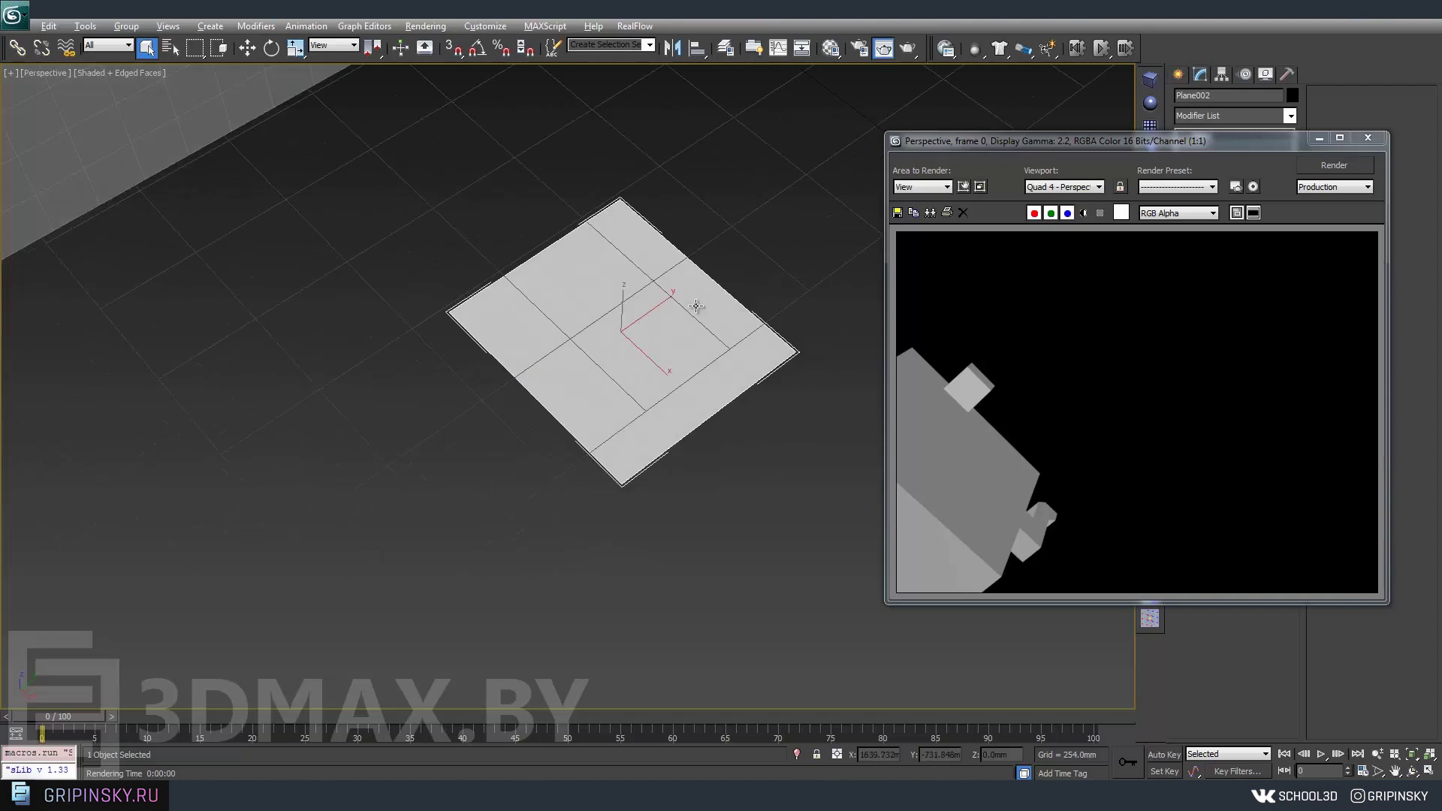
# Convert the plane to an Editable Mesh and close the rendered frame window.
pyautogui.rightClick(530, 402)
pyautogui.moveTo(592, 532)
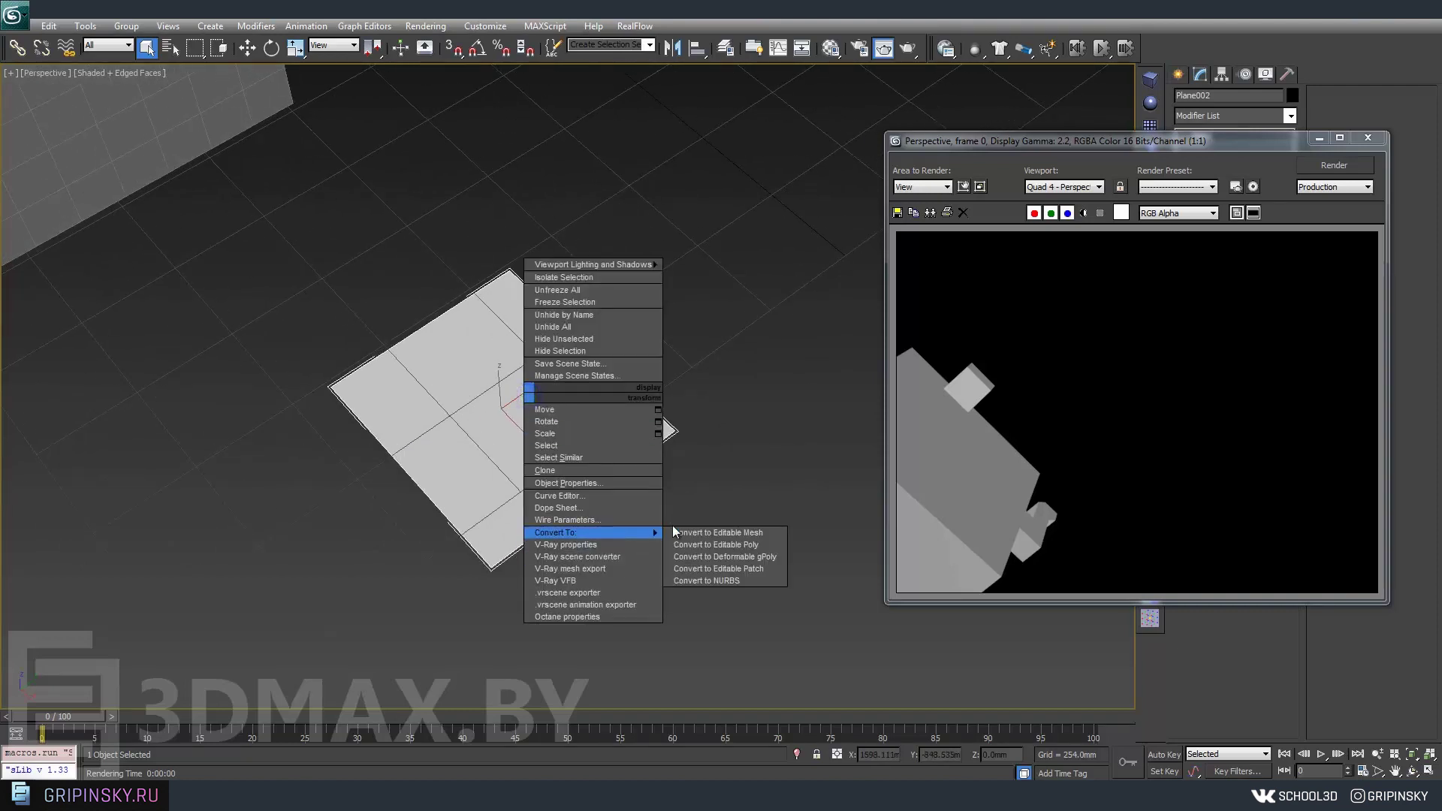
pyautogui.click(721, 529)
pyautogui.moveTo(1147, 145)
pyautogui.mouseDown()
pyautogui.moveTo(711, 154)
pyautogui.moveTo(793, 148)
pyautogui.mouseUp()
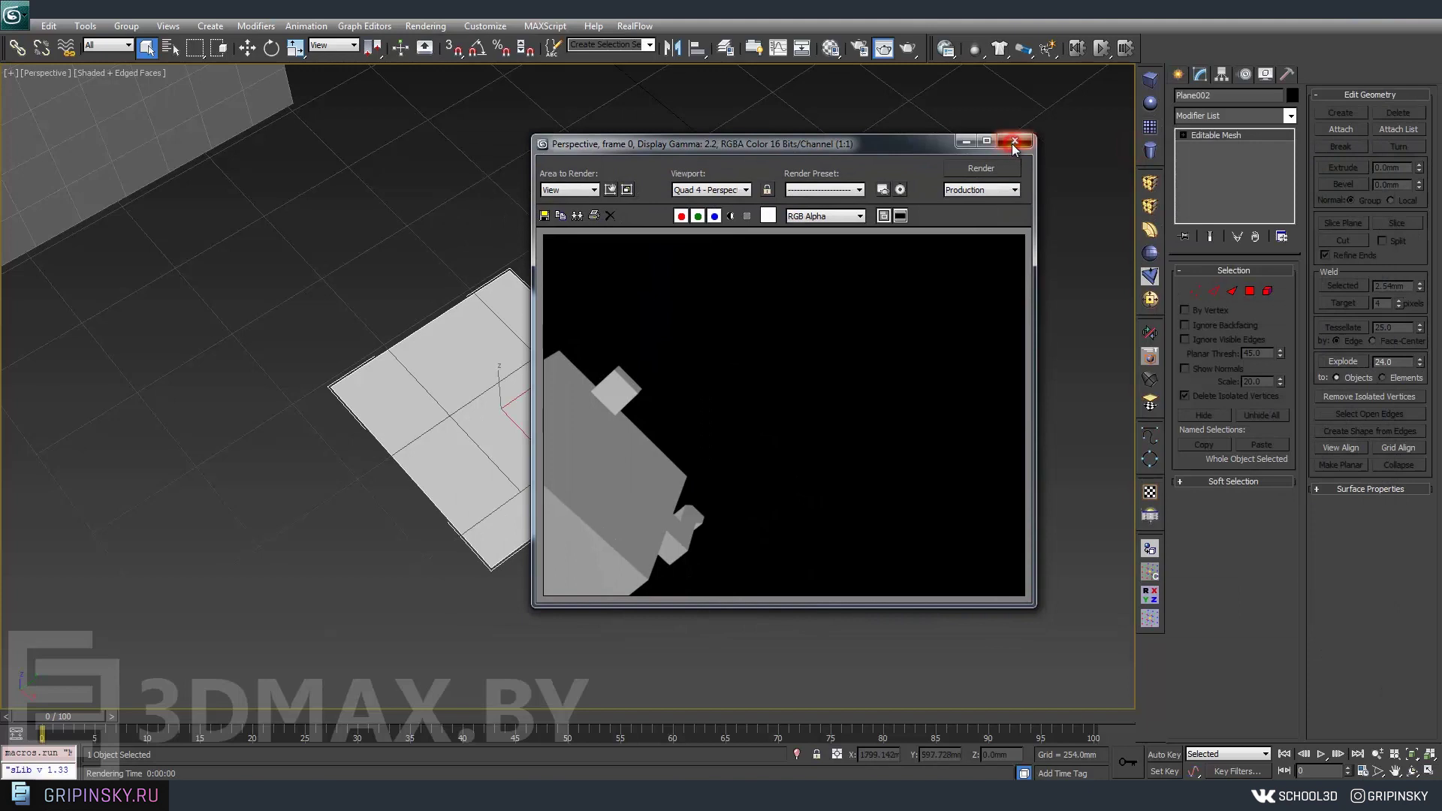
pyautogui.click(1014, 143)
# Select all of the plane's faces, show their normals, and orbit to inspect them.
pyautogui.click(1248, 294)
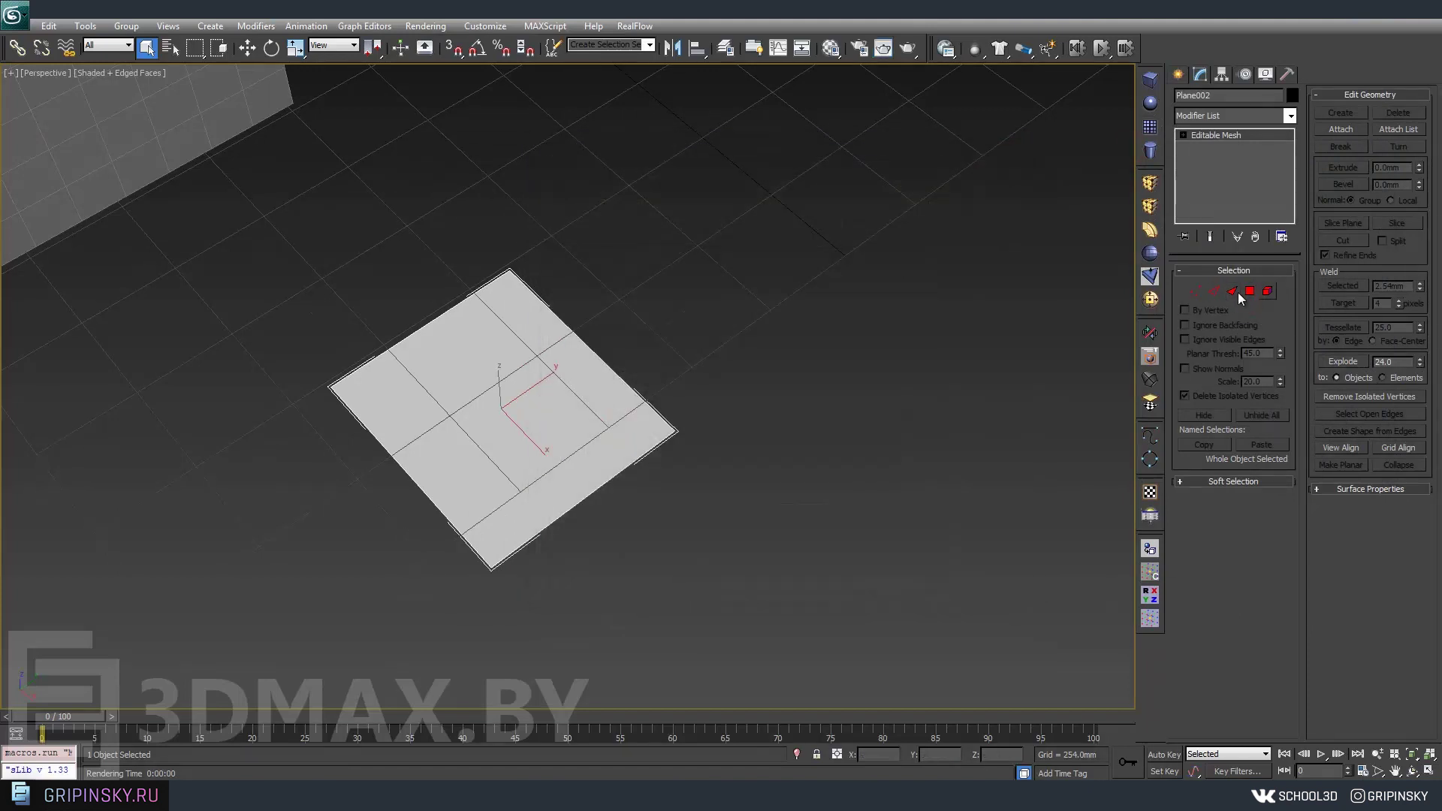
pyautogui.click(1248, 291)
pyautogui.moveTo(860, 599); pyautogui.dragTo(858, 597)
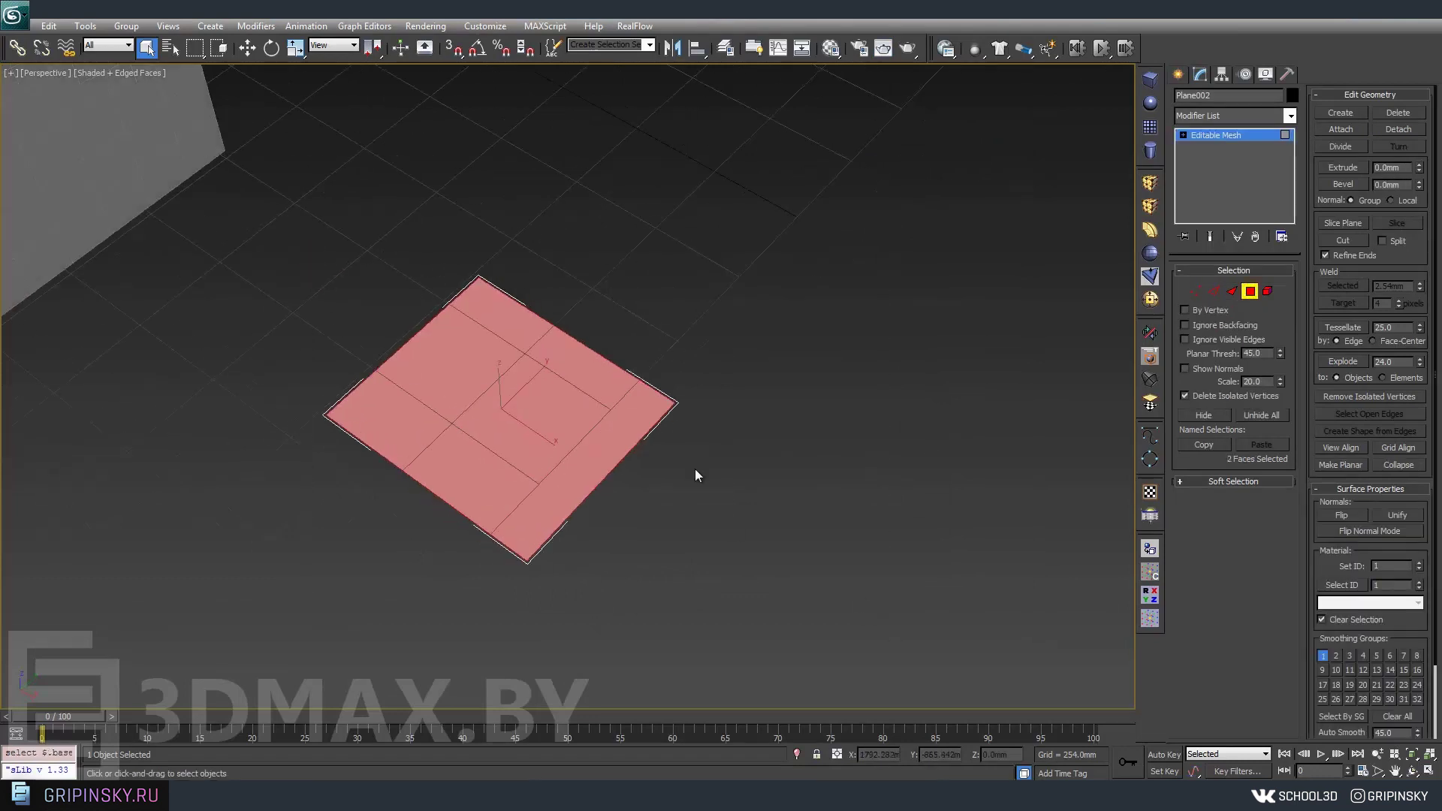
pyautogui.click(1232, 369)
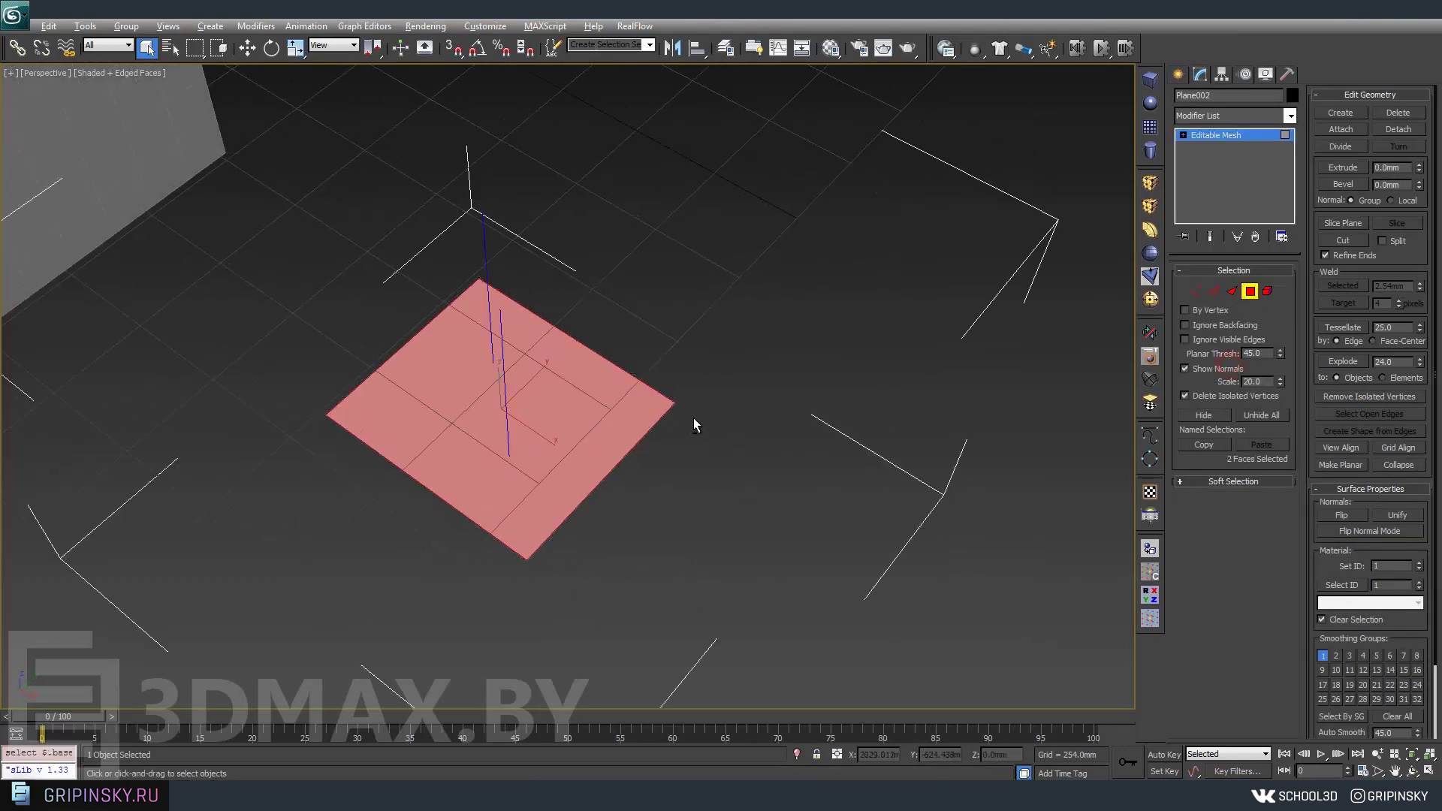
pyautogui.keyDown('alt'); pyautogui.moveTo(693, 417); pyautogui.dragTo(573, 407, button='middle'); pyautogui.keyUp('alt')
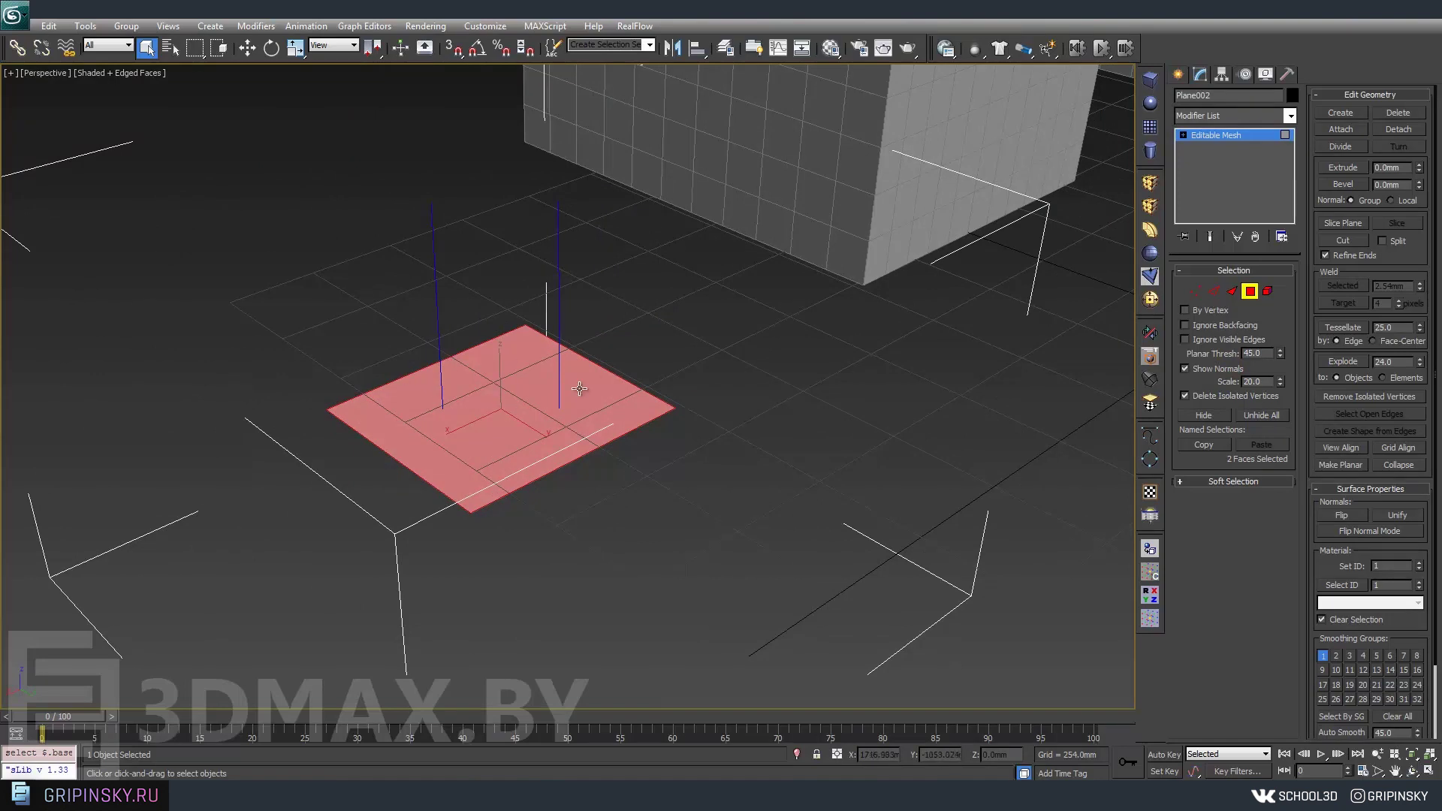
pyautogui.moveTo(607, 428)
pyautogui.keyDown('alt'); pyautogui.mouseDown(button='middle')
pyautogui.moveTo(546, 512)
pyautogui.moveTo(327, 535)
pyautogui.moveTo(596, 423)
pyautogui.mouseUp(button='middle'); pyautogui.keyUp('alt')
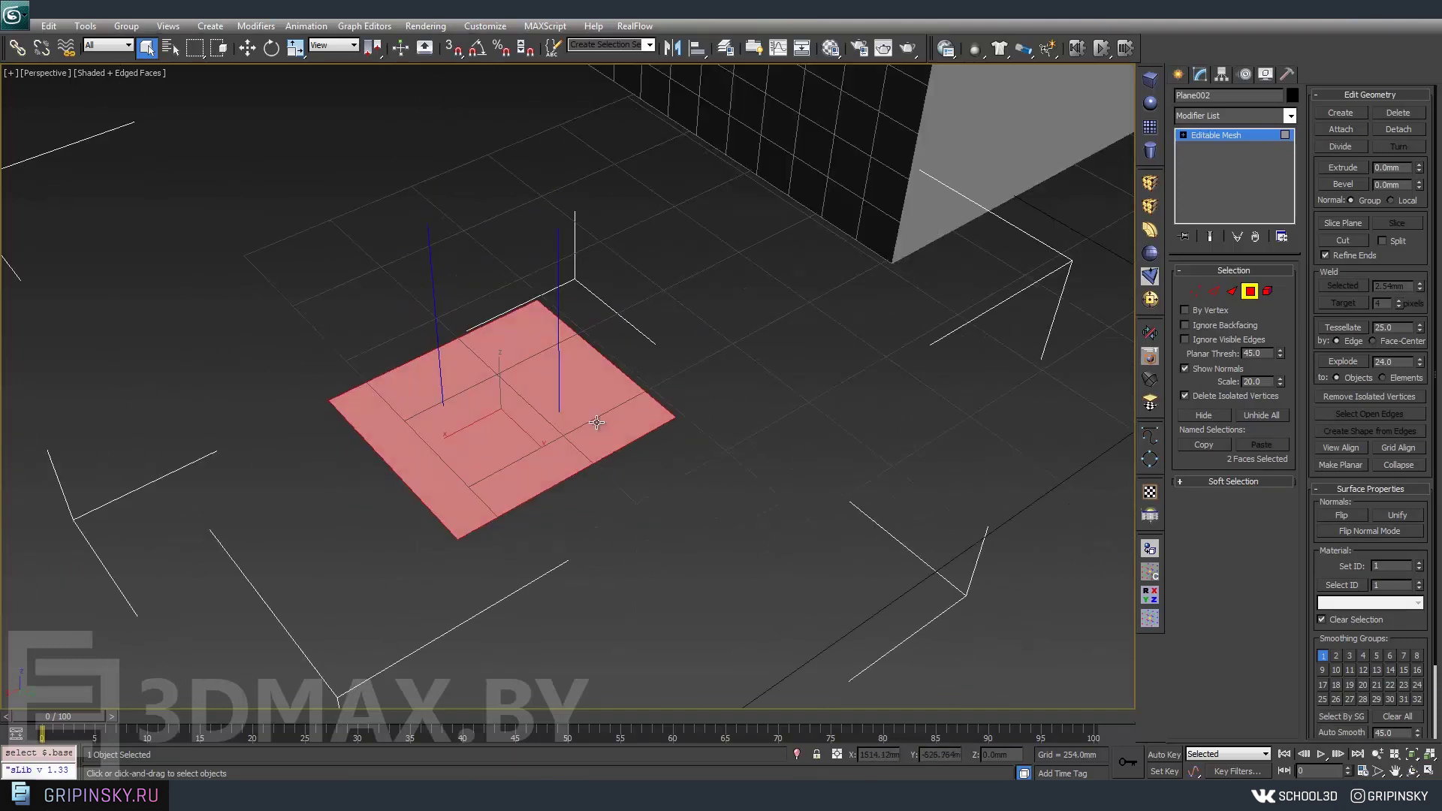
pyautogui.moveTo(583, 353)
pyautogui.keyDown('alt'); pyautogui.mouseDown(button='middle')
pyautogui.moveTo(457, 360)
pyautogui.moveTo(554, 225)
pyautogui.mouseUp(button='middle'); pyautogui.keyUp('alt')
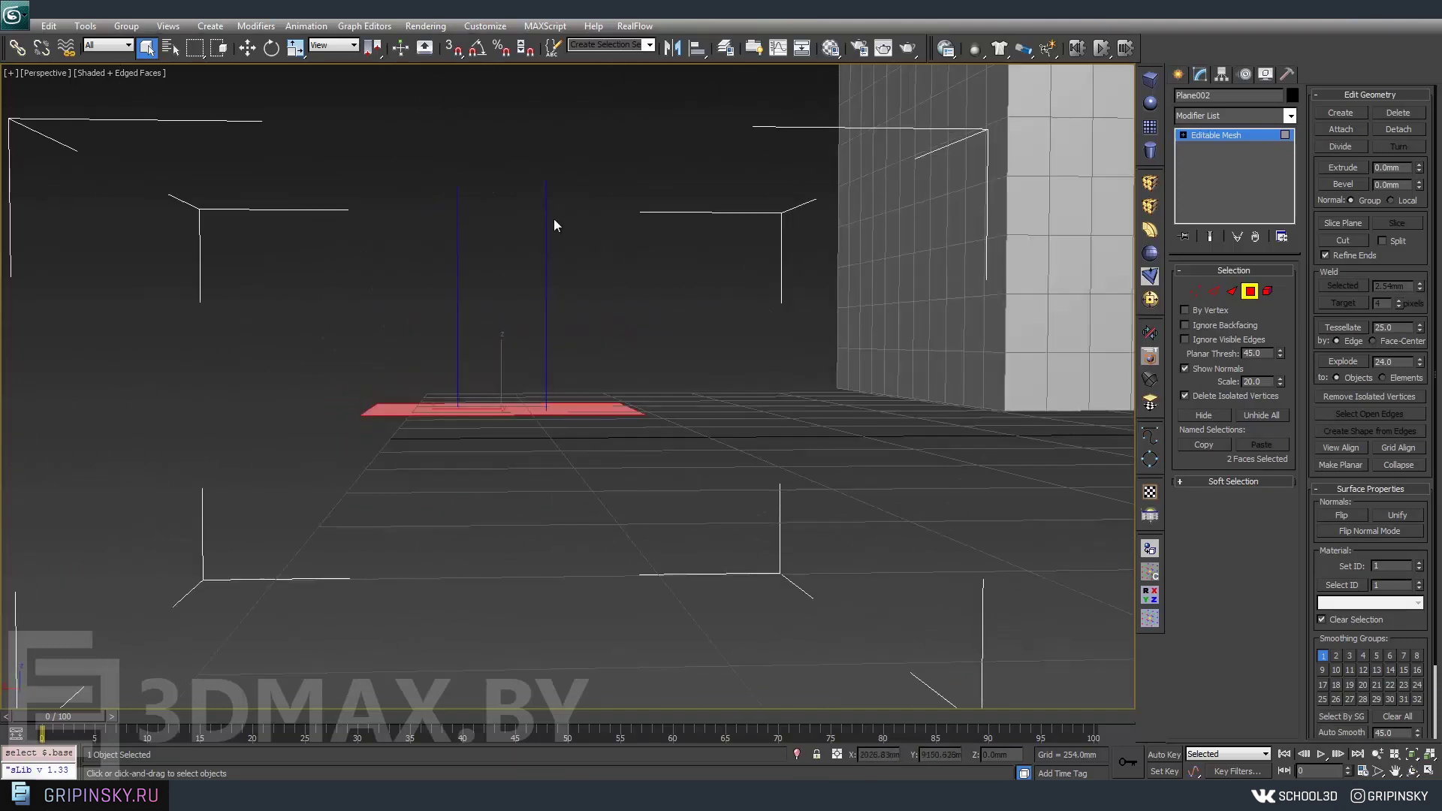
pyautogui.moveTo(515, 448)
pyautogui.keyDown('alt'); pyautogui.mouseDown(button='middle')
pyautogui.moveTo(573, 363)
pyautogui.moveTo(734, 499)
pyautogui.moveTo(827, 421)
pyautogui.mouseUp(button='middle'); pyautogui.keyUp('alt')
# Select Object001 and, at Polygon level, pick two faces along its top edge.
pyautogui.click(1175, 137)
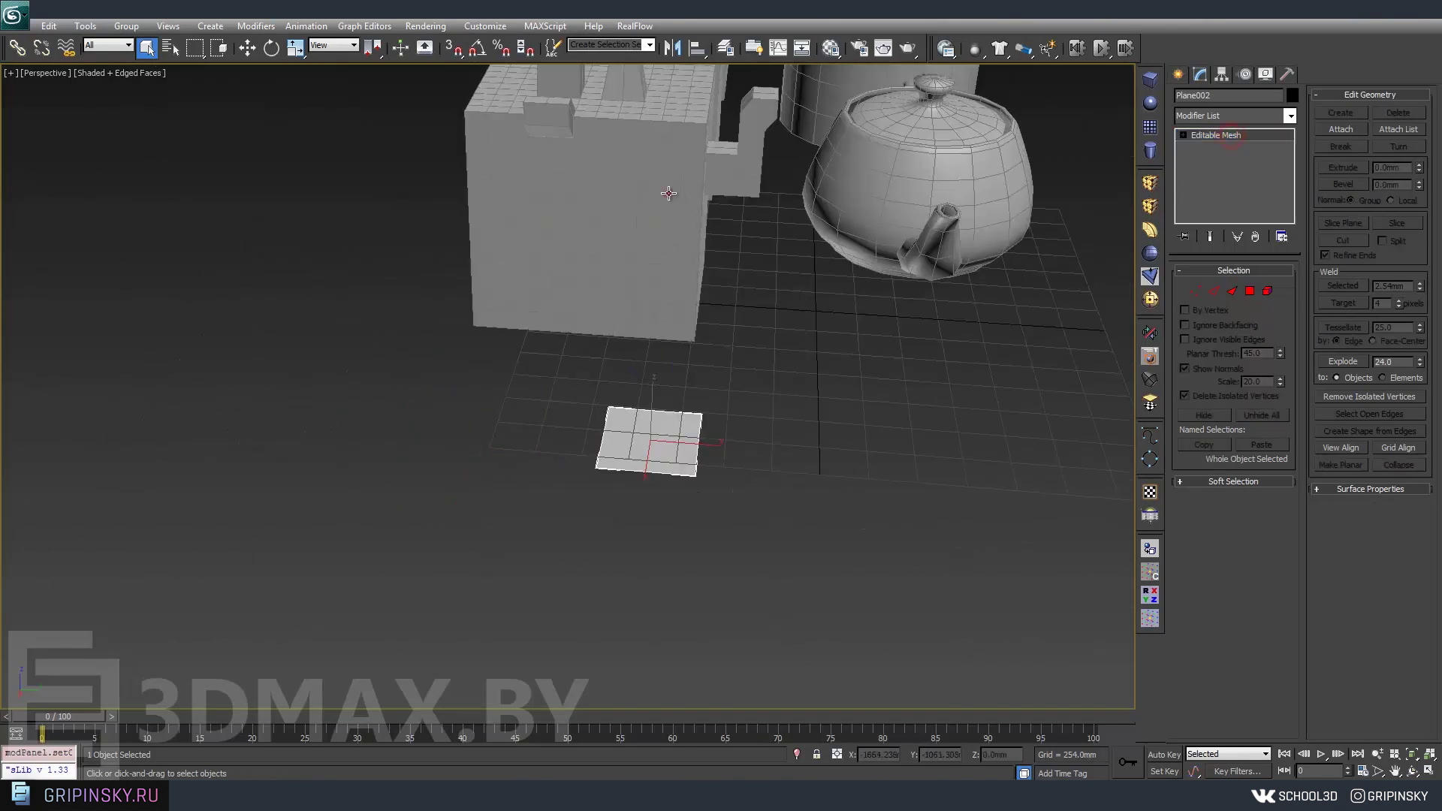
pyautogui.click(662, 194)
pyautogui.keyDown('alt'); pyautogui.moveTo(664, 194); pyautogui.dragTo(792, 351, button='middle'); pyautogui.keyUp('alt')
pyautogui.scroll(3, 796, 353)
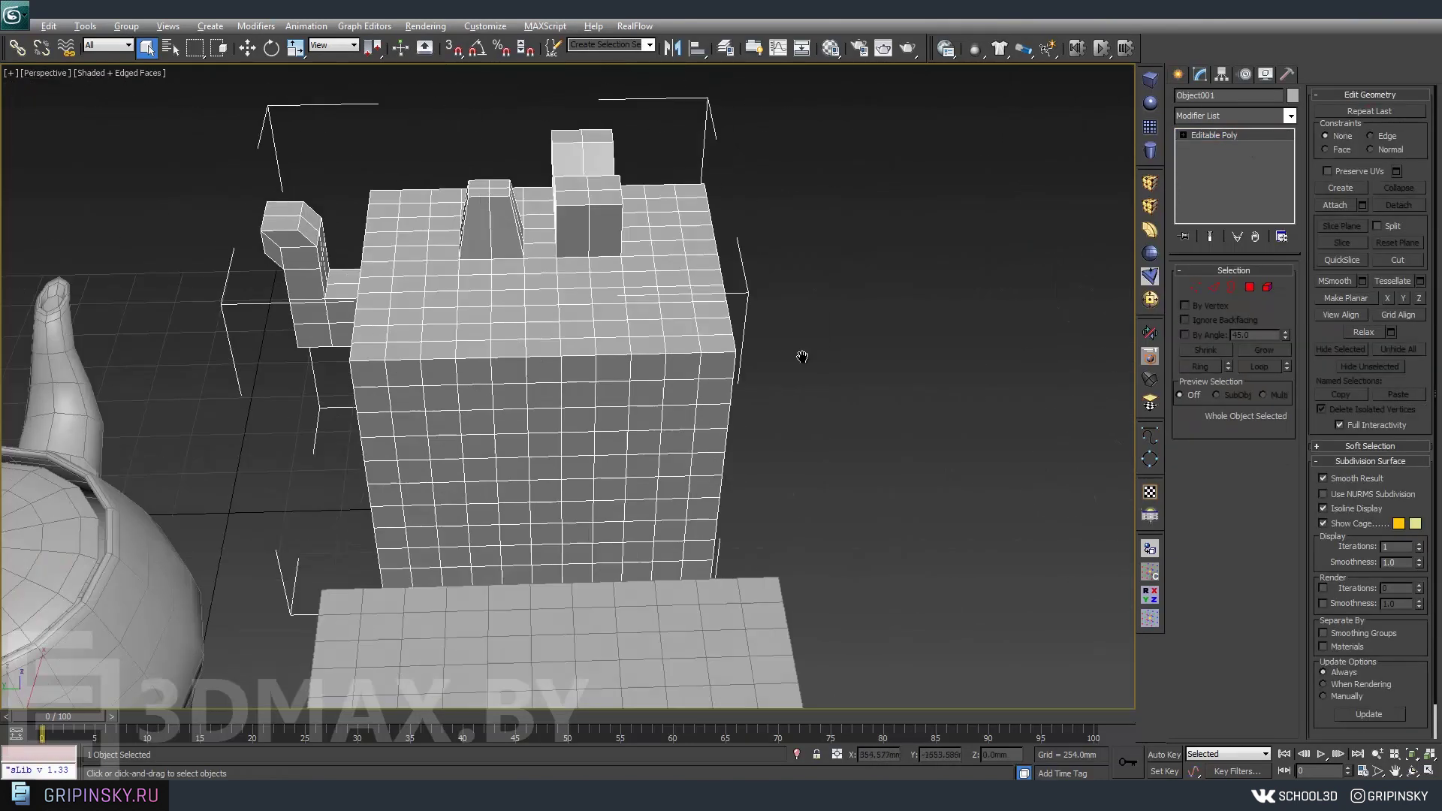
pyautogui.scroll(3, 796, 353)
pyautogui.scroll(3, 712, 326)
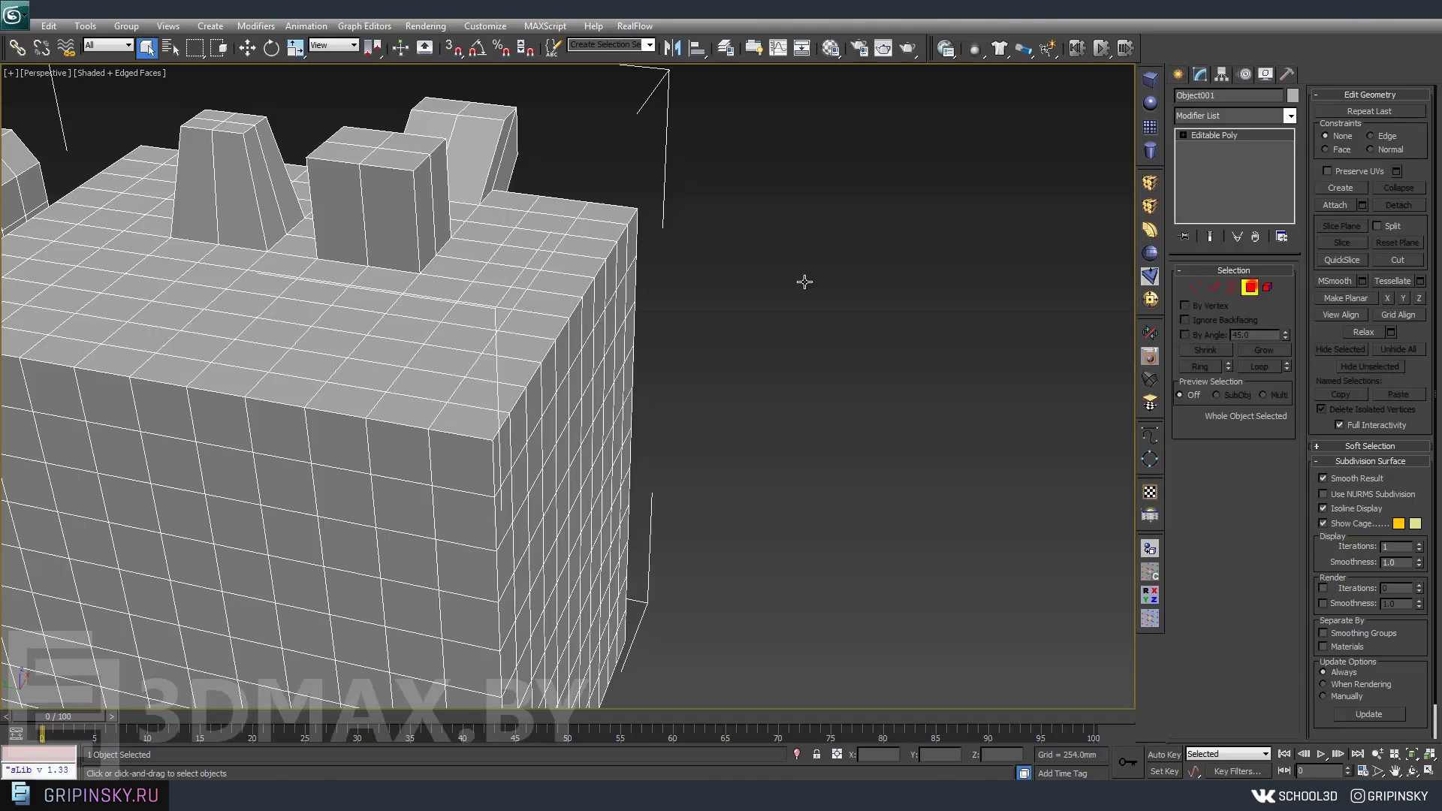
pyautogui.click(461, 120)
pyautogui.click(484, 296)
pyautogui.click(529, 319)
pyautogui.keyDown('ctrl'); pyautogui.click(573, 330); pyautogui.keyUp('ctrl')
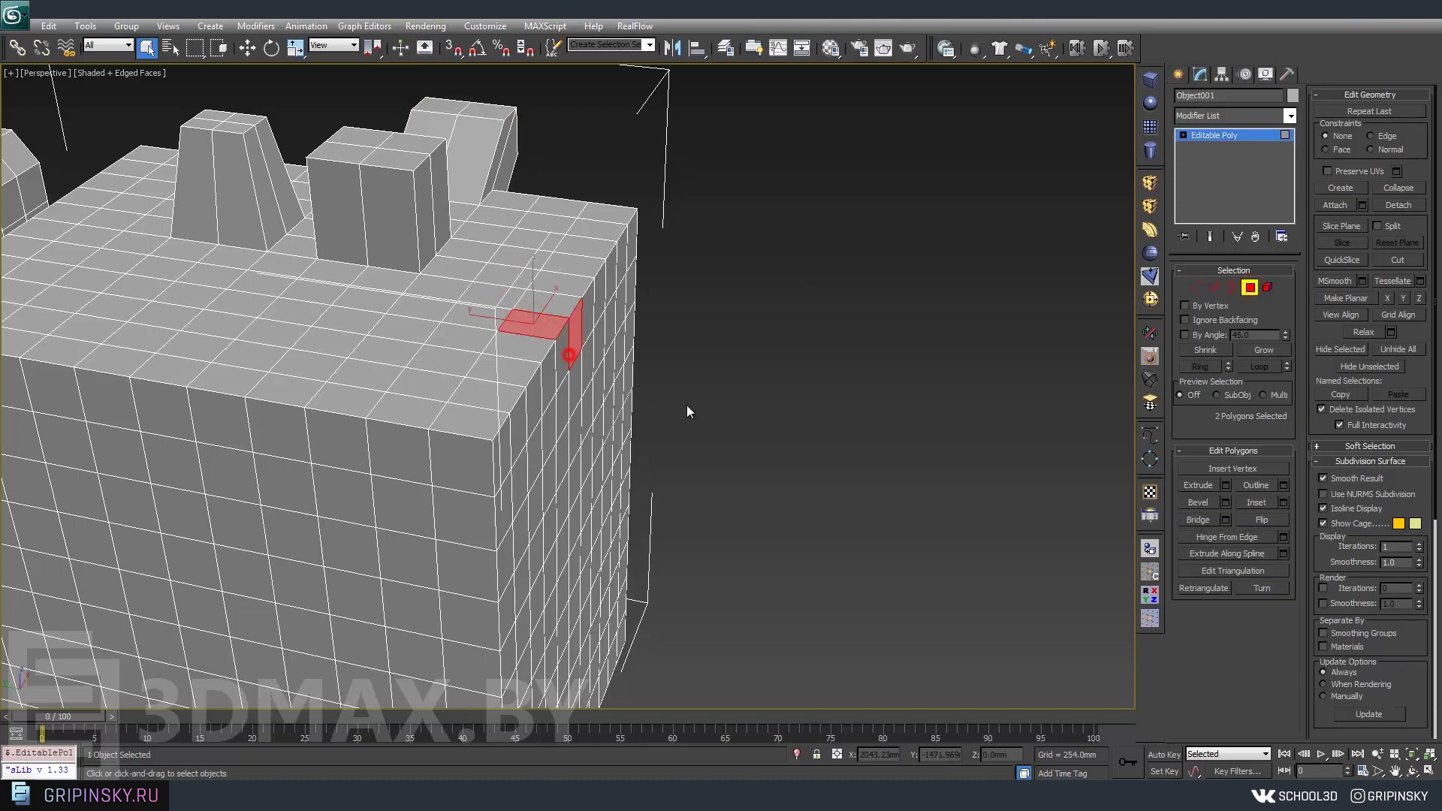
# Extrude the two faces outward as separate blocks using By Polygon type.
pyautogui.keyDown('alt'); pyautogui.moveTo(639, 390); pyautogui.dragTo(574, 376, button='middle'); pyautogui.keyUp('alt')
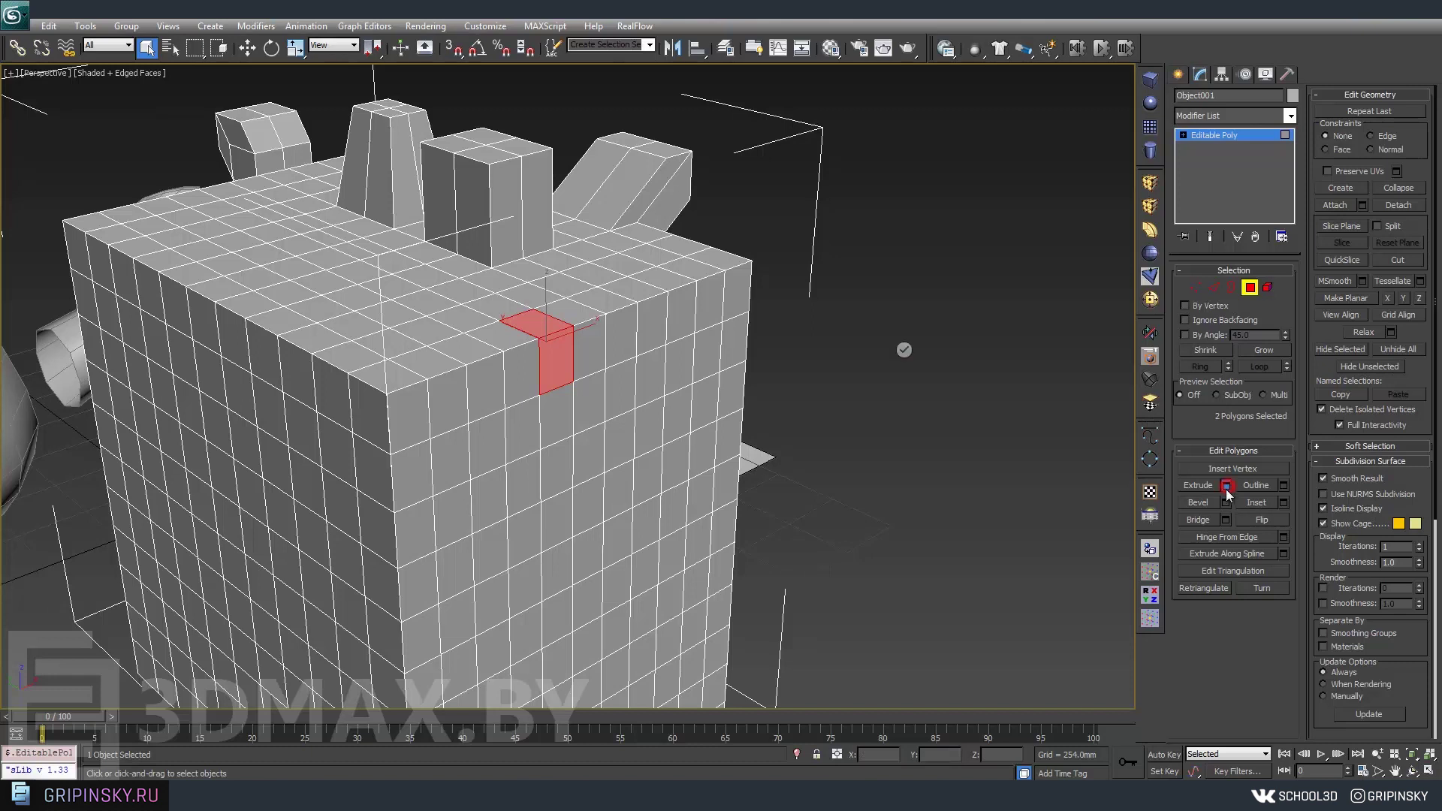
pyautogui.moveTo(826, 420)
pyautogui.keyDown('alt'); pyautogui.mouseDown(button='middle')
pyautogui.moveTo(723, 427)
pyautogui.moveTo(656, 522)
pyautogui.moveTo(676, 496)
pyautogui.moveTo(650, 476)
pyautogui.moveTo(523, 456)
pyautogui.mouseUp(button='middle'); pyautogui.keyUp('alt')
pyautogui.scroll(2, 656, 521)
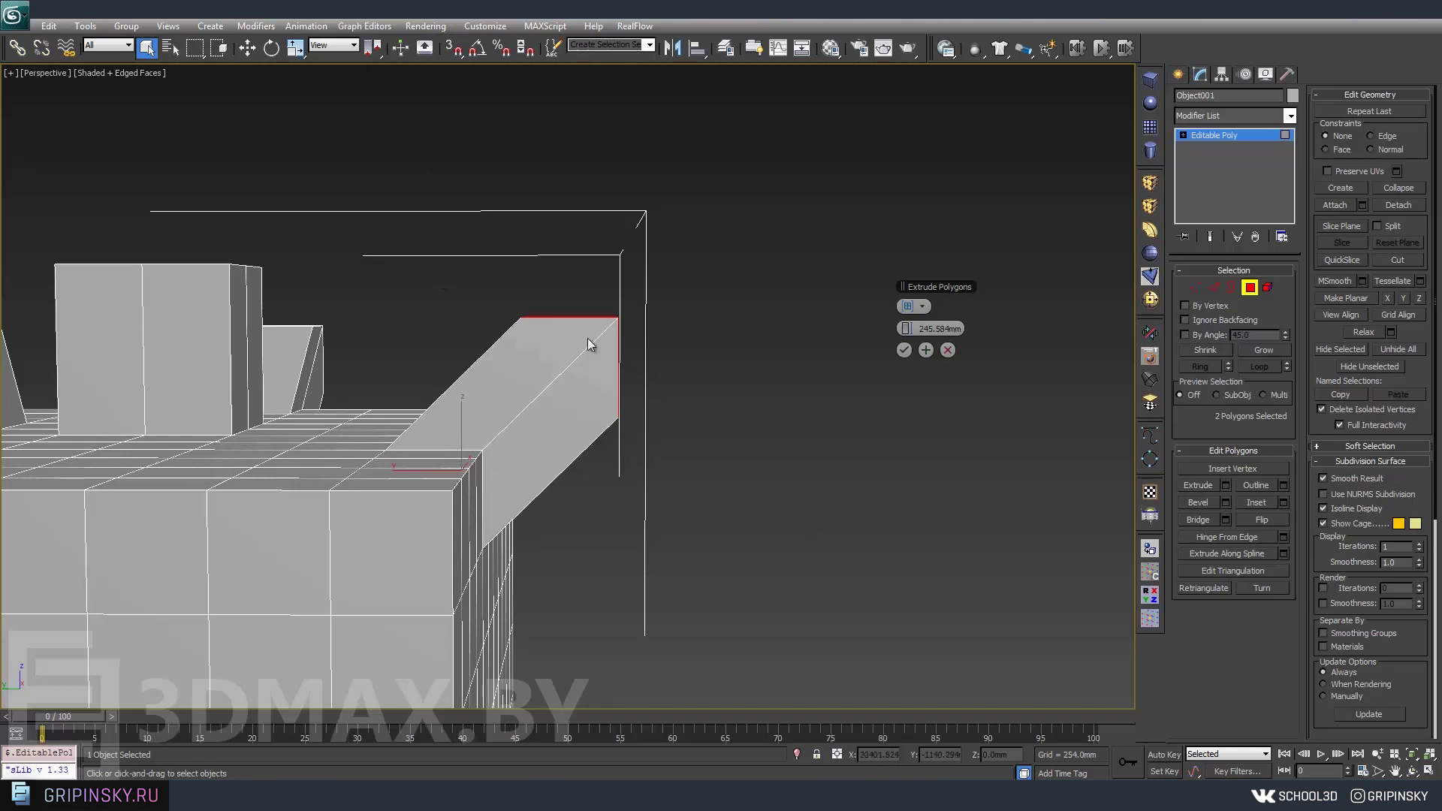
pyautogui.click(920, 306)
pyautogui.click(962, 328)
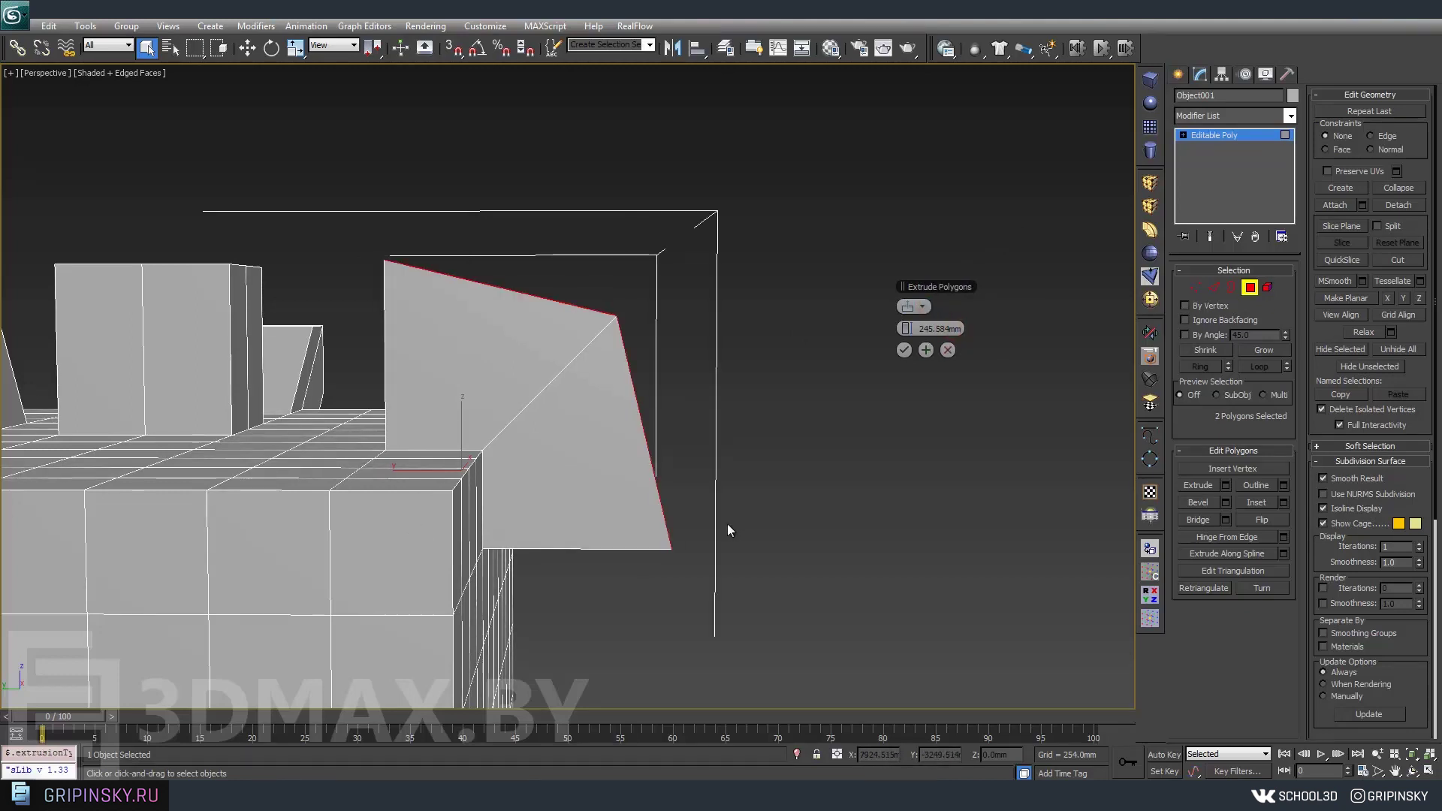
pyautogui.click(928, 307)
pyautogui.click(936, 345)
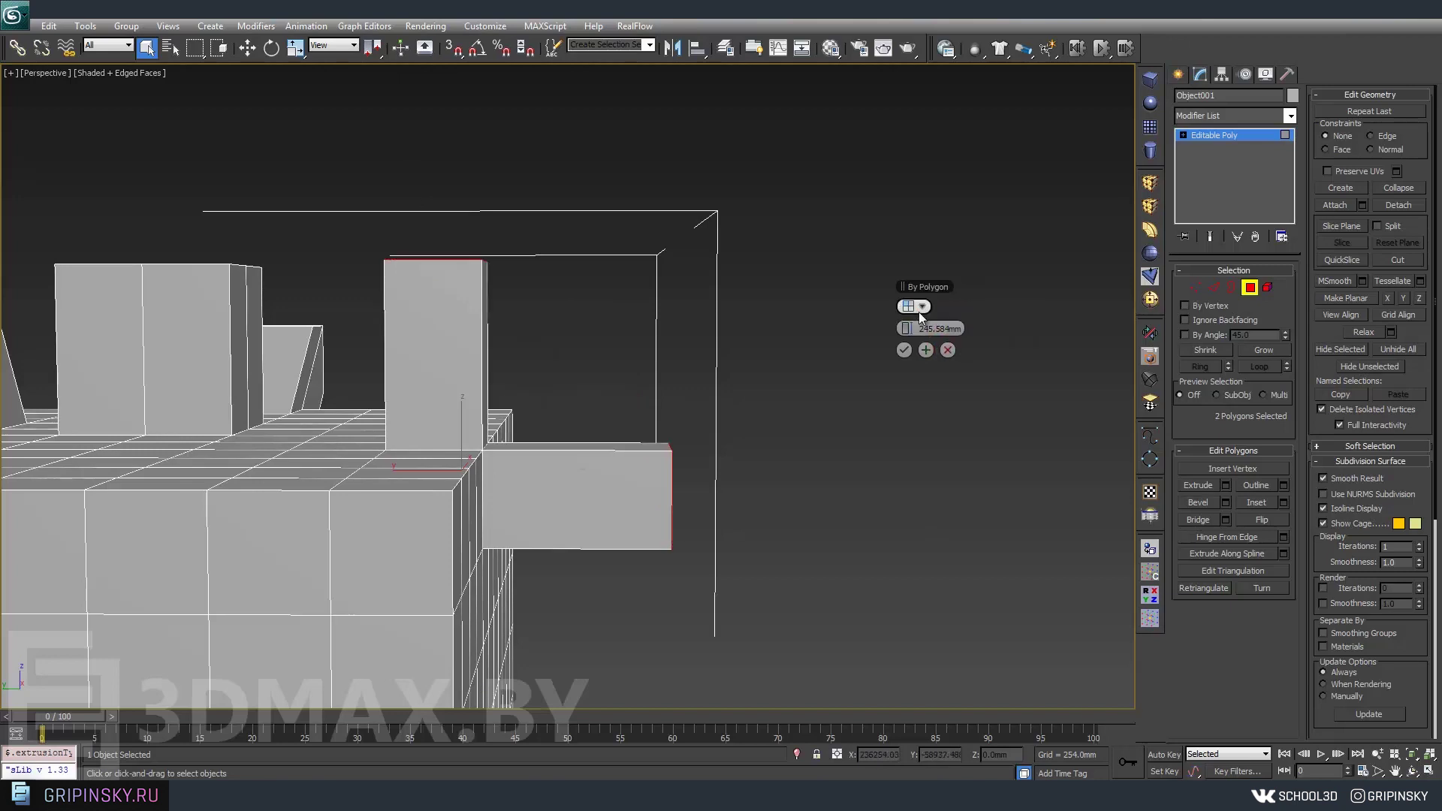
pyautogui.click(904, 351)
# Bevel a 2x2 patch of polygons together as one block with Group type.
pyautogui.keyDown('alt'); pyautogui.moveTo(760, 526); pyautogui.dragTo(585, 518, button='middle'); pyautogui.keyUp('alt')
pyautogui.click(565, 338)
pyautogui.keyDown('ctrl'); pyautogui.click(514, 357); pyautogui.keyUp('ctrl')
pyautogui.keyDown('ctrl'); pyautogui.click(525, 392); pyautogui.keyUp('ctrl')
pyautogui.keyDown('ctrl'); pyautogui.click(588, 392); pyautogui.keyUp('ctrl')
pyautogui.click(1226, 505)
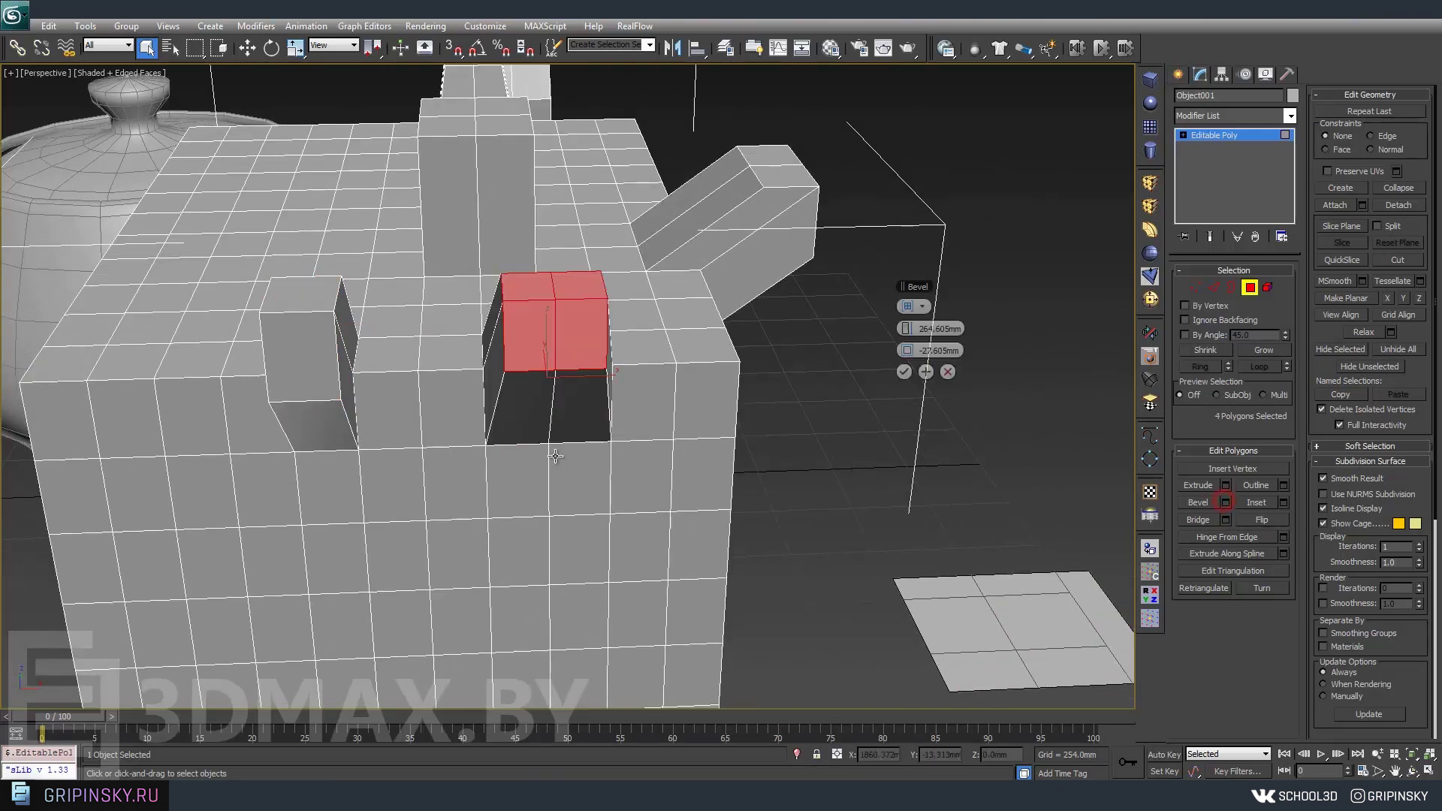
pyautogui.click(922, 307)
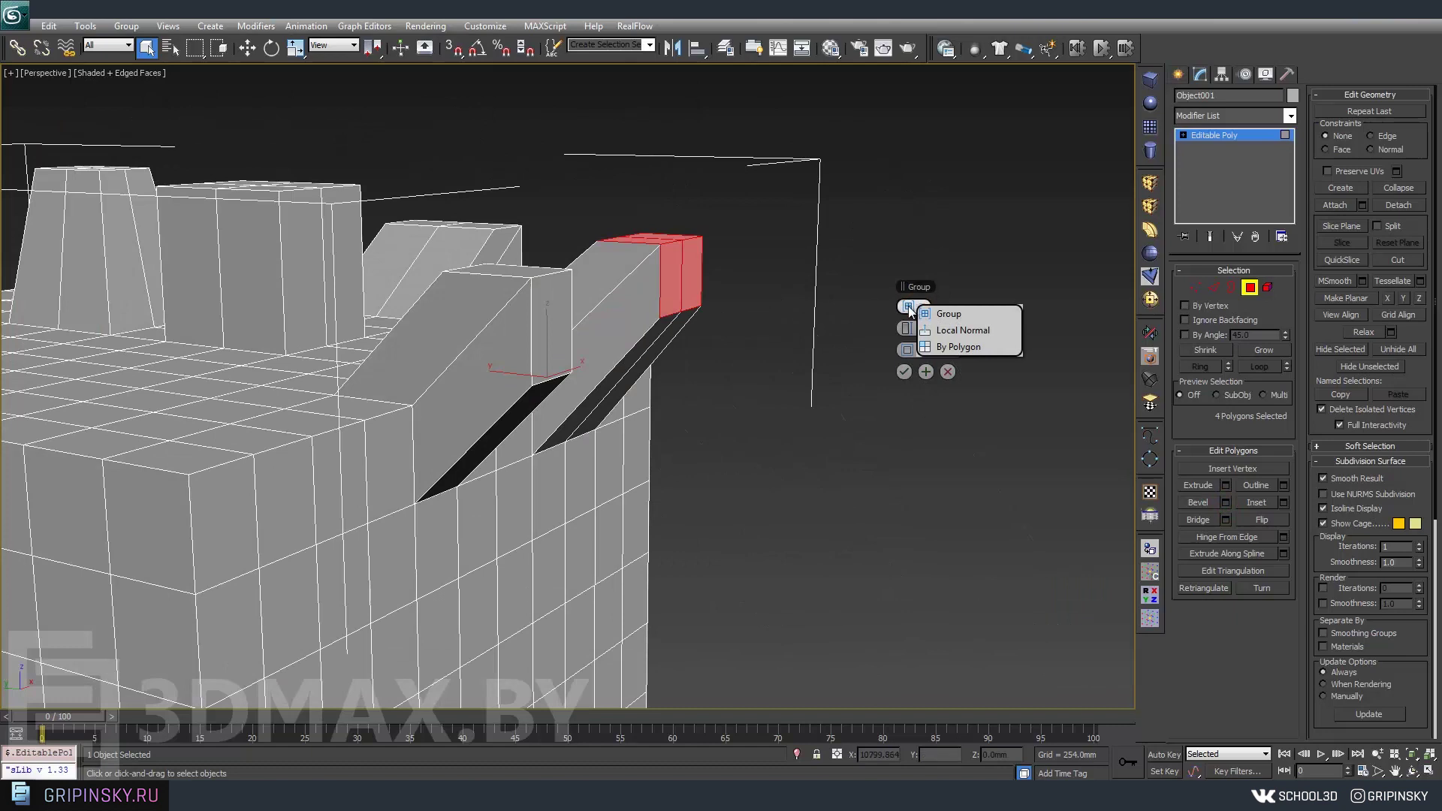
pyautogui.click(924, 331)
pyautogui.moveTo(787, 356)
pyautogui.keyDown('alt'); pyautogui.mouseDown(button='middle')
pyautogui.moveTo(658, 375)
pyautogui.moveTo(789, 353)
pyautogui.mouseUp(button='middle'); pyautogui.keyUp('alt')
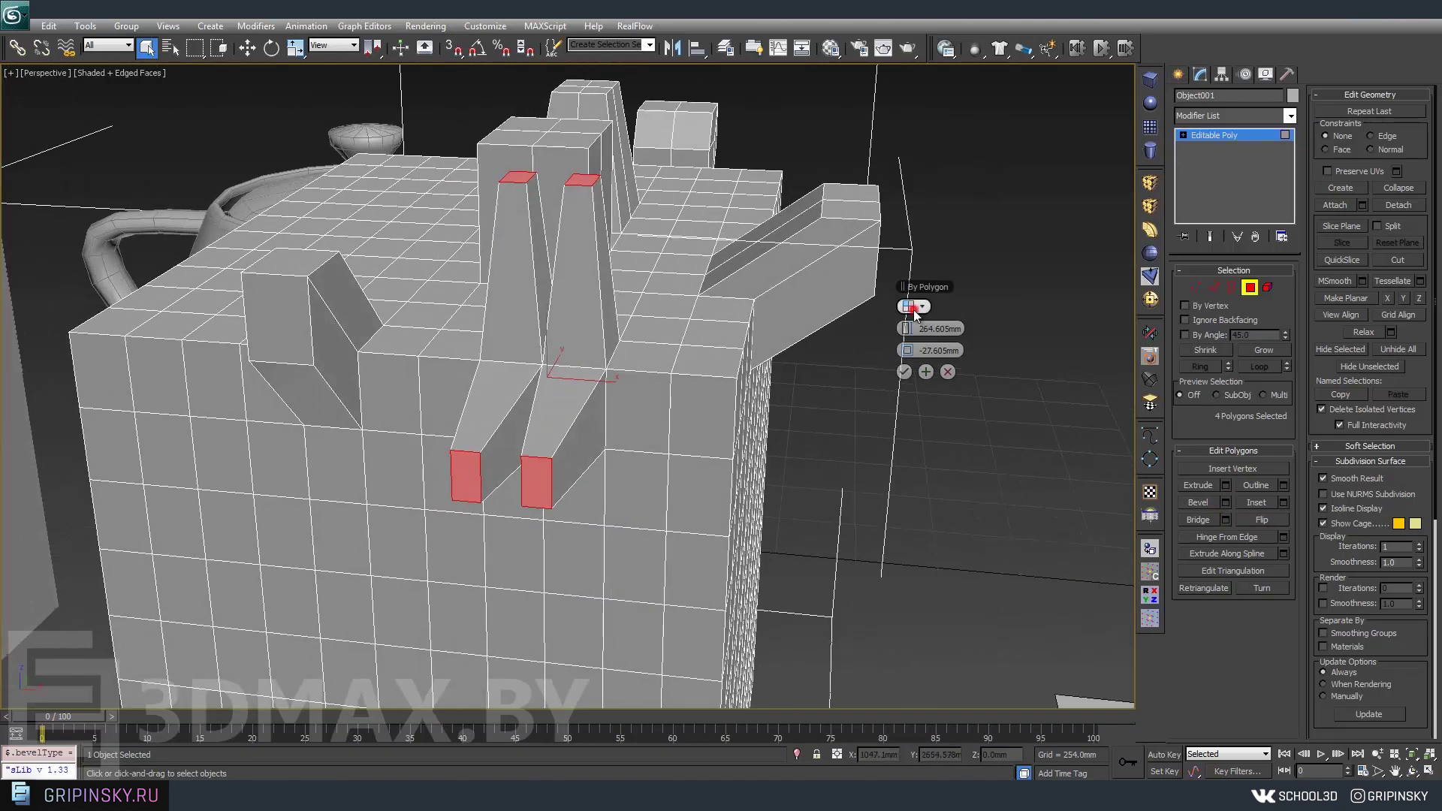
pyautogui.click(915, 306)
pyautogui.click(924, 318)
pyautogui.keyDown('alt'); pyautogui.moveTo(435, 489); pyautogui.dragTo(526, 480, button='middle'); pyautogui.keyUp('alt')
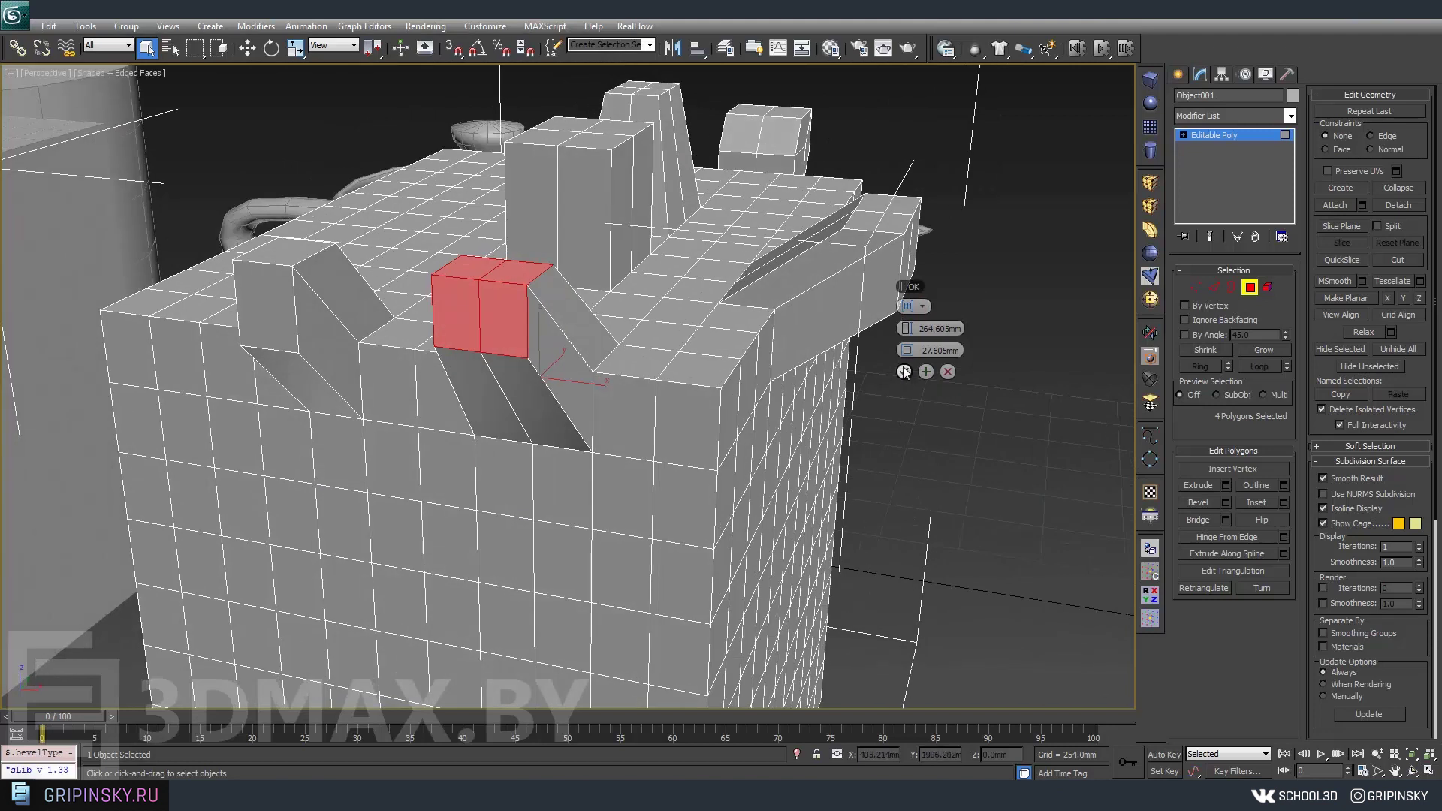
pyautogui.click(904, 373)
# Select four polygons on the front of the box.
pyautogui.keyDown('alt'); pyautogui.moveTo(904, 372); pyautogui.dragTo(582, 337, button='middle'); pyautogui.keyUp('alt')
pyautogui.click(582, 337)
pyautogui.keyDown('ctrl'); pyautogui.click(601, 399); pyautogui.keyUp('ctrl')
pyautogui.keyDown('ctrl'); pyautogui.click(660, 328); pyautogui.keyUp('ctrl')
pyautogui.keyDown('ctrl'); pyautogui.click(659, 380); pyautogui.keyUp('ctrl')
pyautogui.keyDown('alt'); pyautogui.moveTo(660, 380); pyautogui.dragTo(751, 376, button='middle'); pyautogui.keyUp('alt')
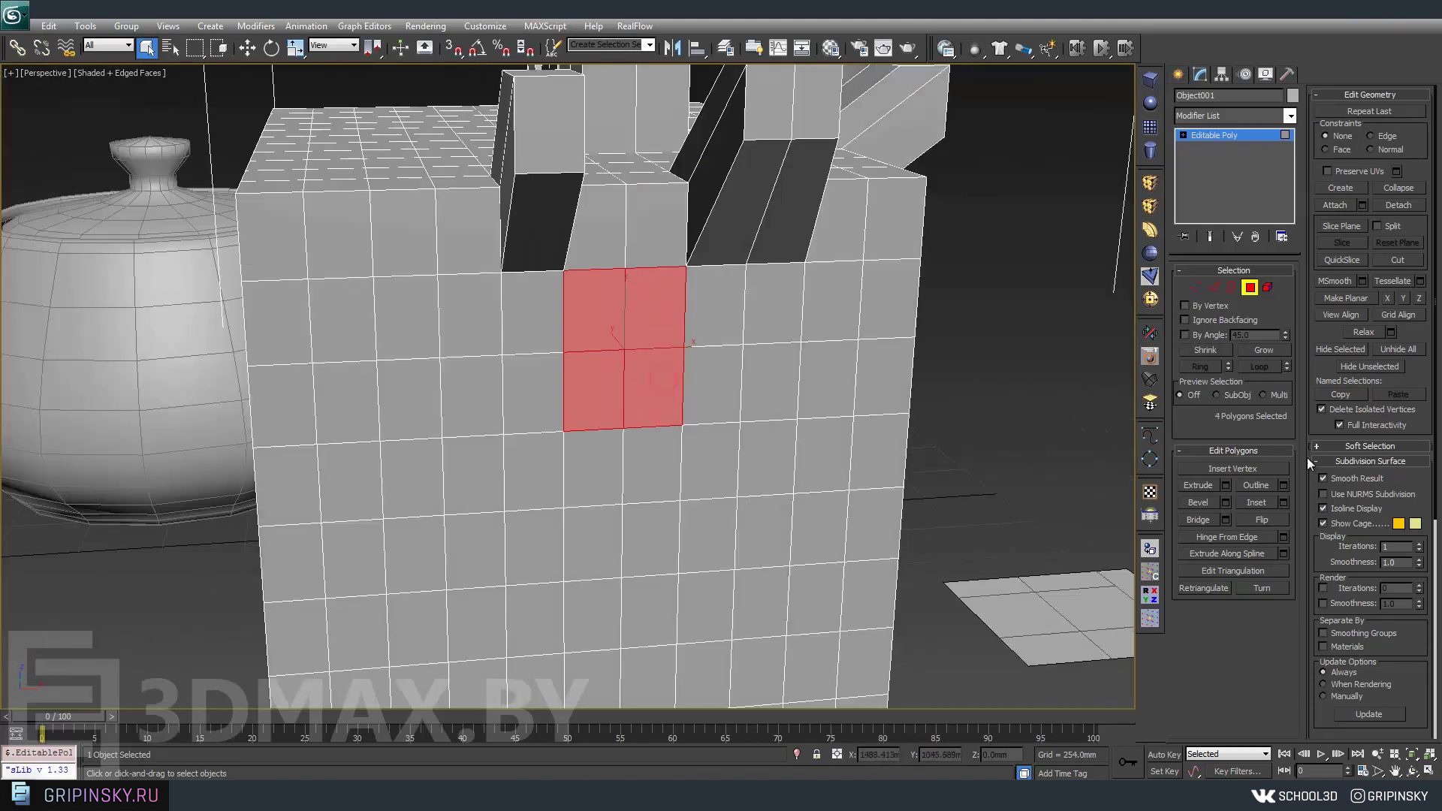
# Inset the four front polygons repeatedly by about 31 mm into nested rings.
pyautogui.click(1282, 503)
pyautogui.keyDown('alt'); pyautogui.moveTo(751, 450); pyautogui.dragTo(841, 450, button='middle'); pyautogui.keyUp('alt')
pyautogui.moveTo(935, 329)
pyautogui.mouseDown()
pyautogui.moveTo(967, 336)
pyautogui.moveTo(882, 325)
pyautogui.mouseUp()
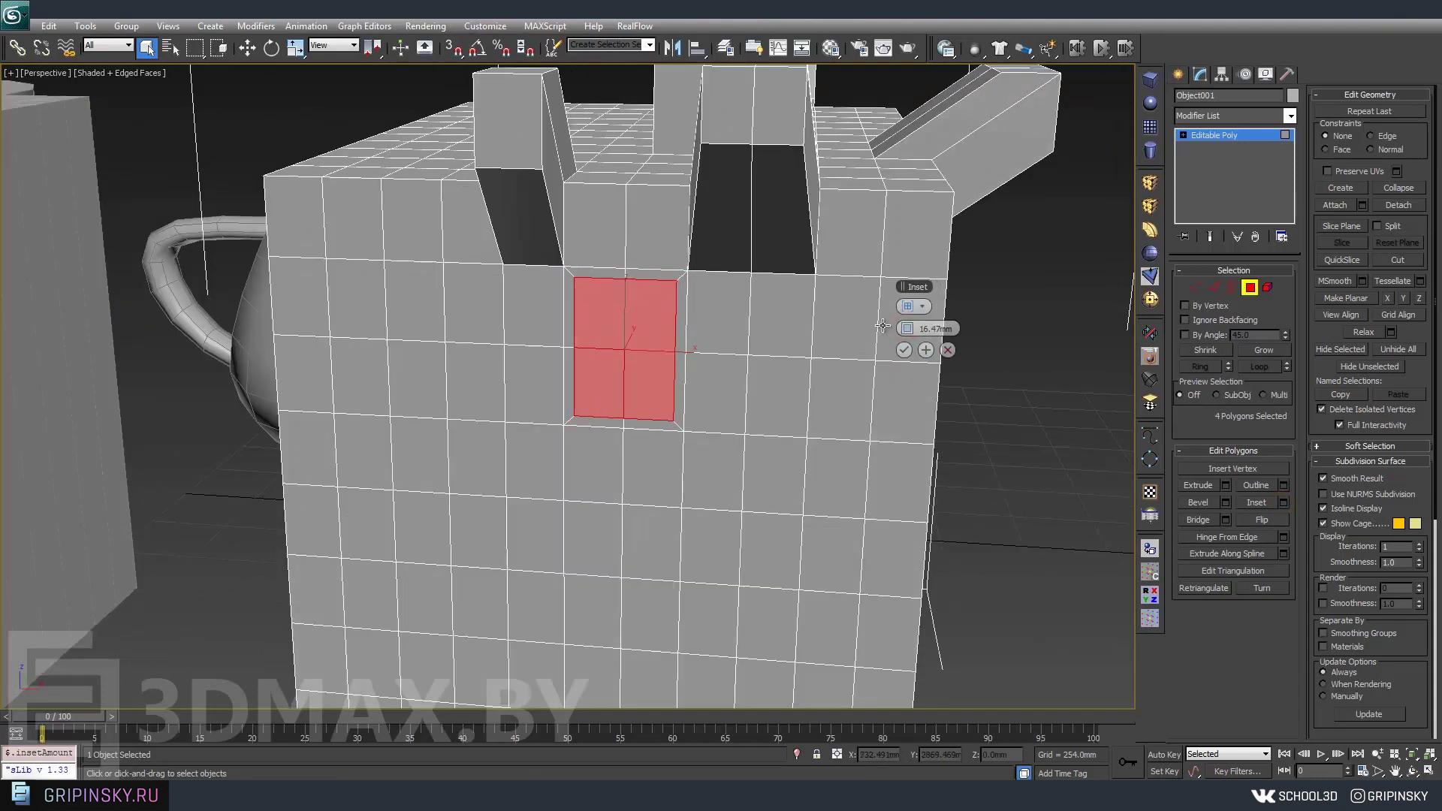
pyautogui.click(926, 350)
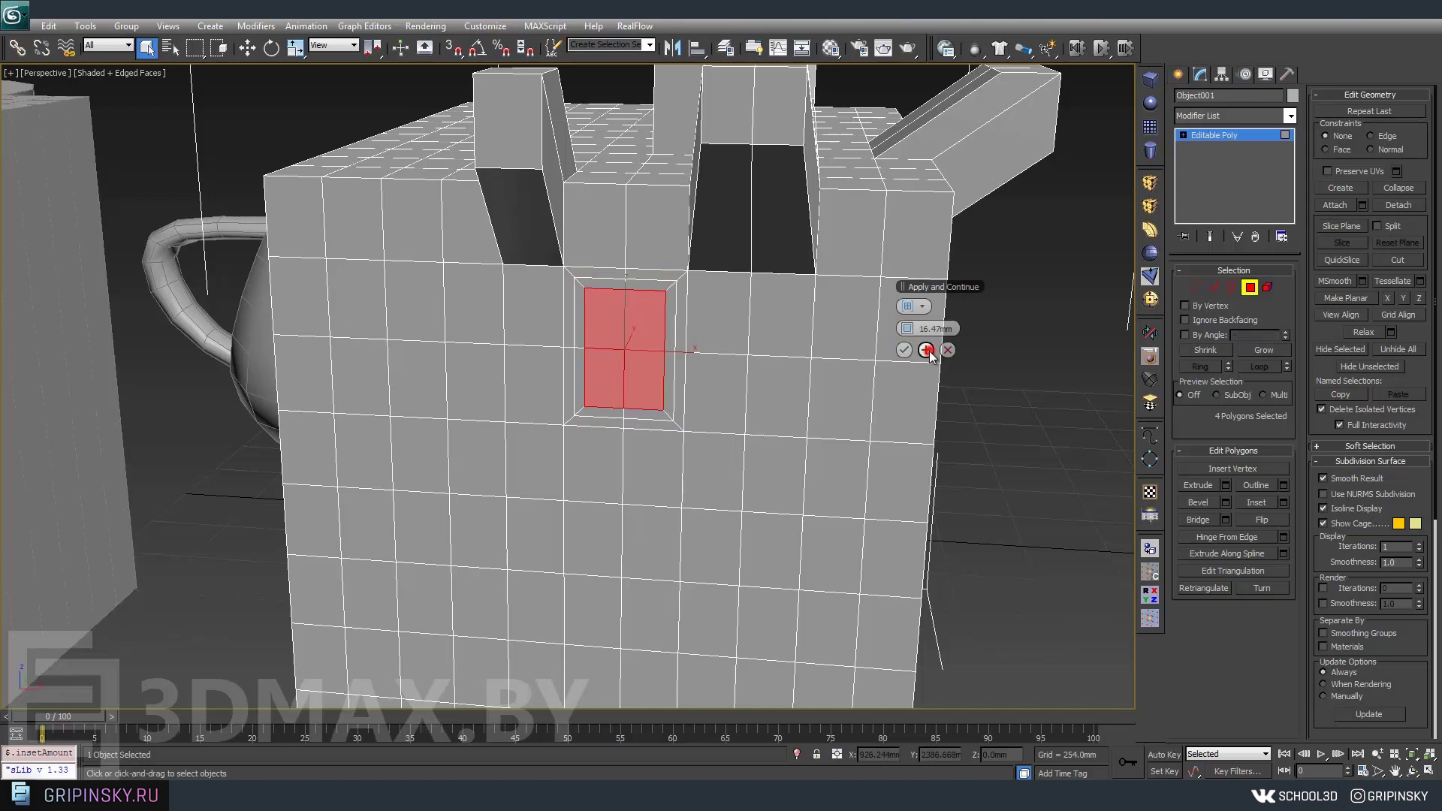
pyautogui.click(926, 350)
pyautogui.click(904, 350)
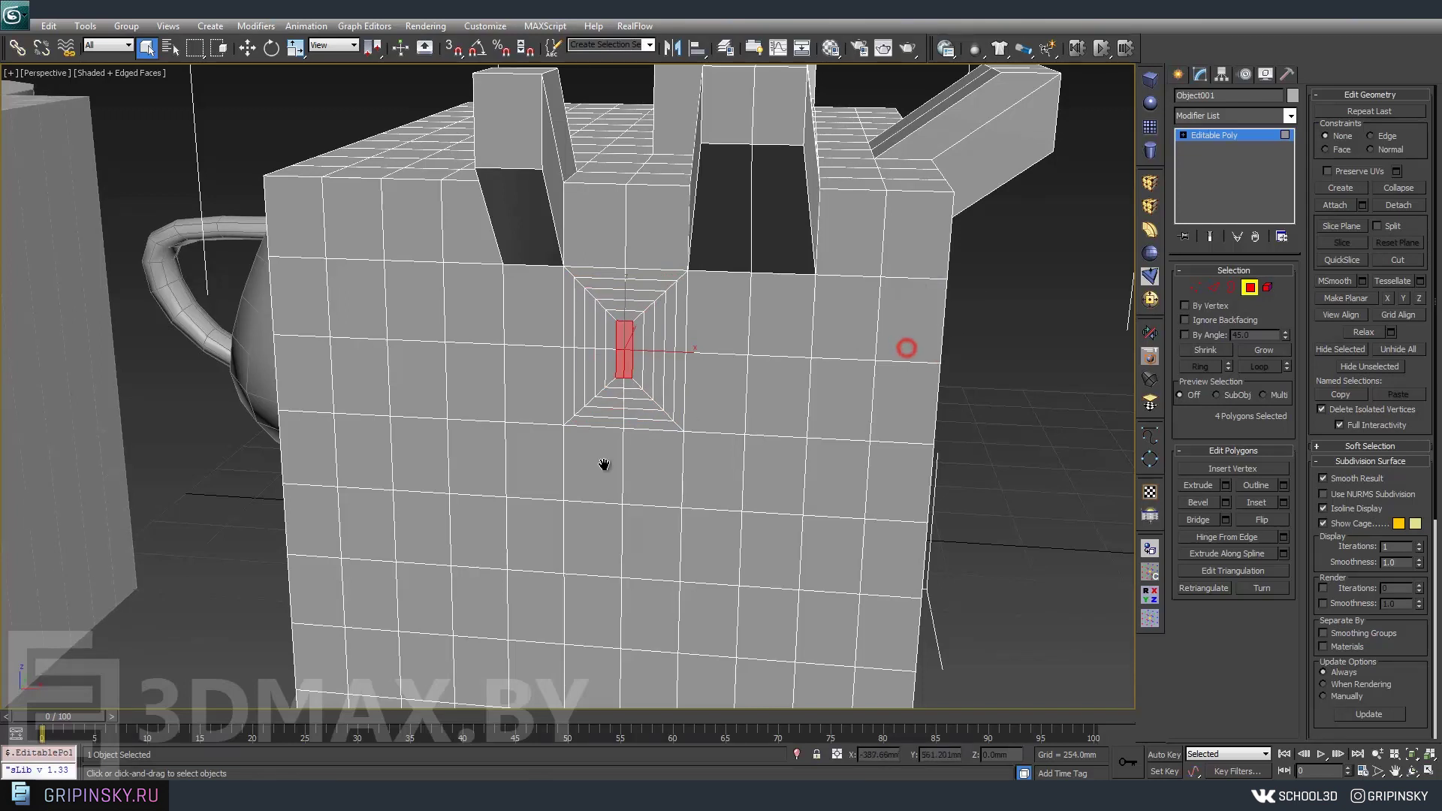
# Select the alternating inset rings and extrude them out 58.326 mm.
pyautogui.scroll(5, 746, 369)
pyautogui.click(763, 252)
pyautogui.keyDown('shift'); pyautogui.click(751, 194); pyautogui.keyUp('shift')
pyautogui.keyDown('ctrl'); pyautogui.click(709, 311); pyautogui.keyUp('ctrl')
pyautogui.keyDown('shift'); pyautogui.click(689, 240); pyautogui.keyUp('shift')
pyautogui.keyDown('shift'); pyautogui.click(647, 283); pyautogui.keyUp('shift')
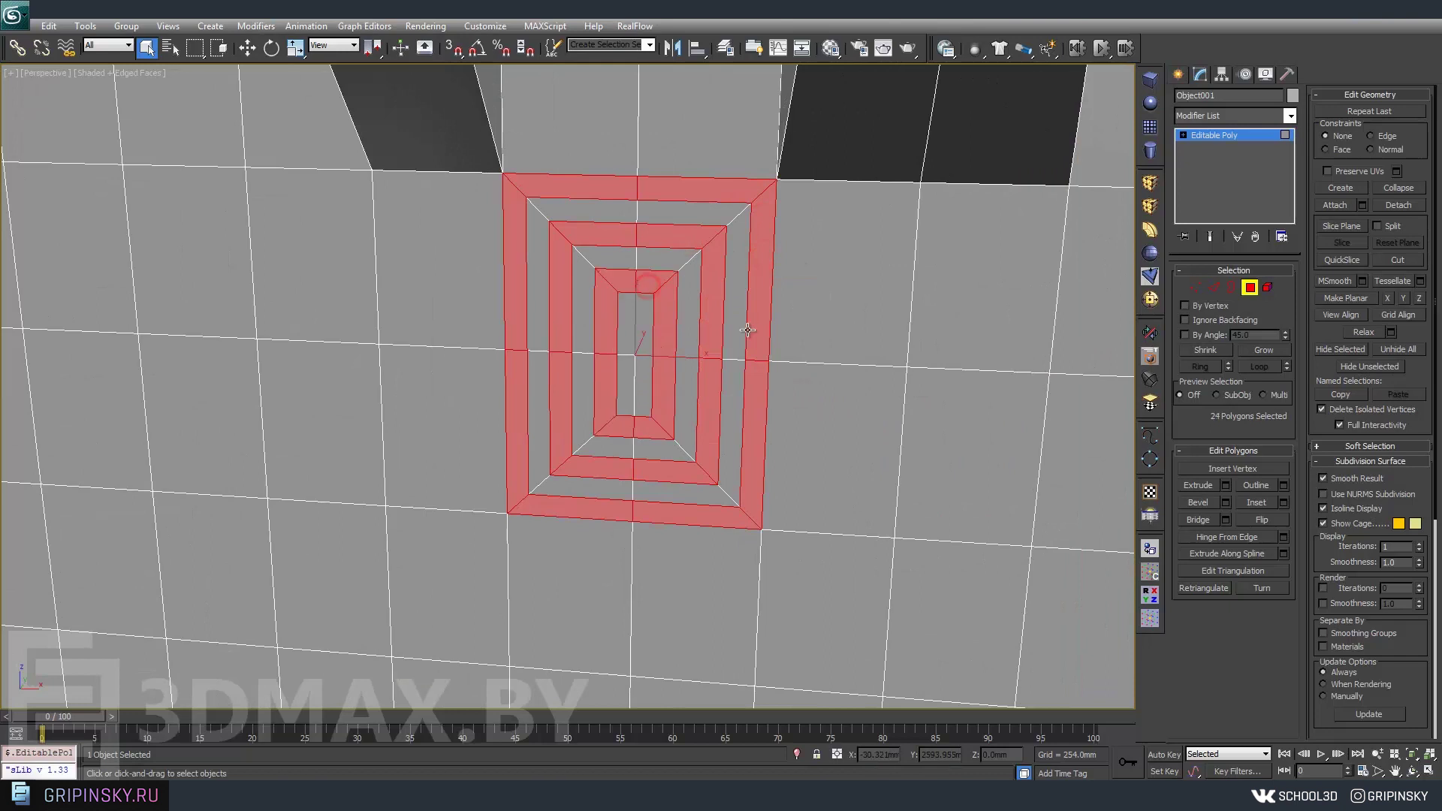
pyautogui.keyDown('alt'); pyautogui.moveTo(748, 332); pyautogui.dragTo(863, 353, button='middle'); pyautogui.keyUp('alt')
pyautogui.click(1225, 482)
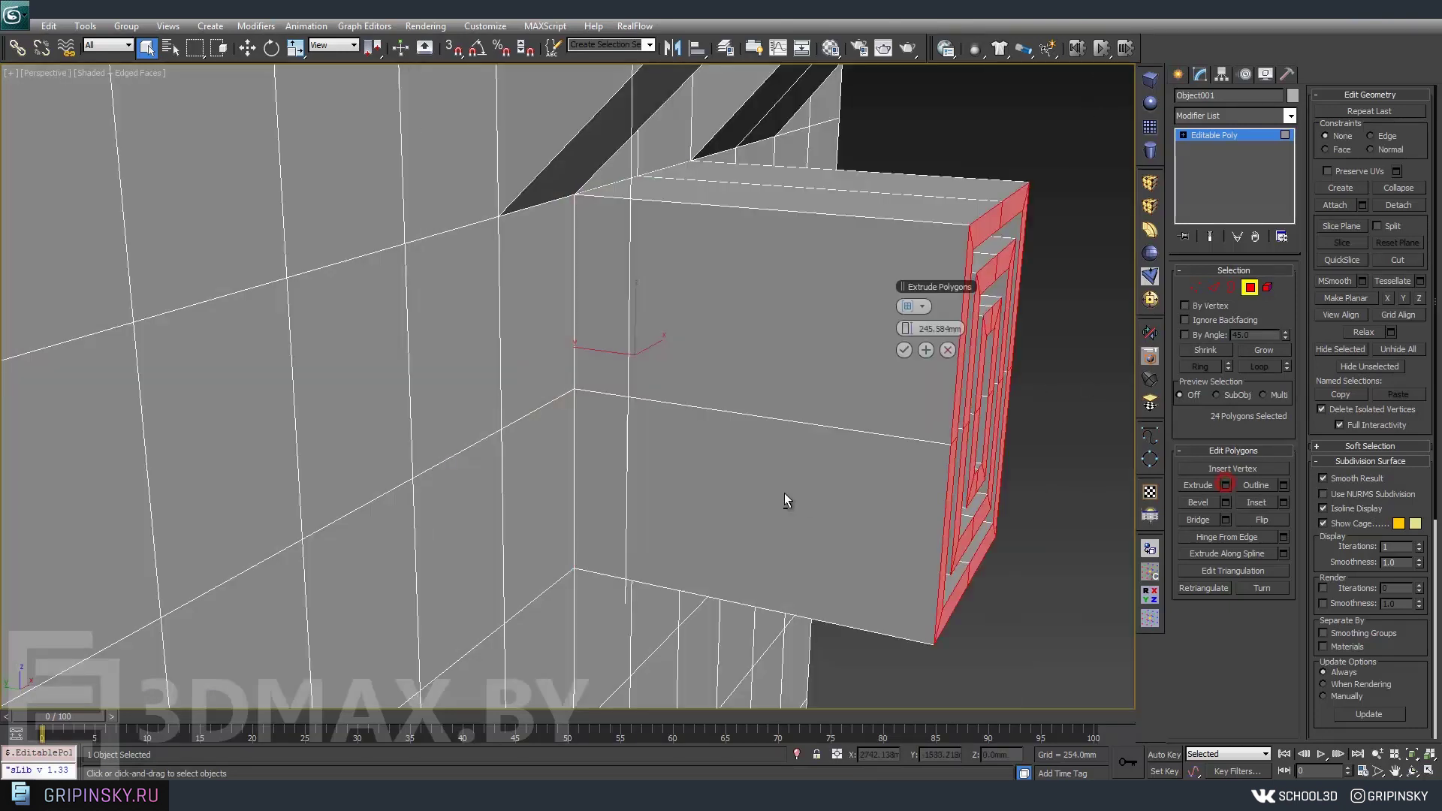
pyautogui.keyDown('alt'); pyautogui.moveTo(784, 492); pyautogui.dragTo(901, 376, button='middle'); pyautogui.keyUp('alt')
pyautogui.moveTo(912, 325); pyautogui.dragTo(896, 354)
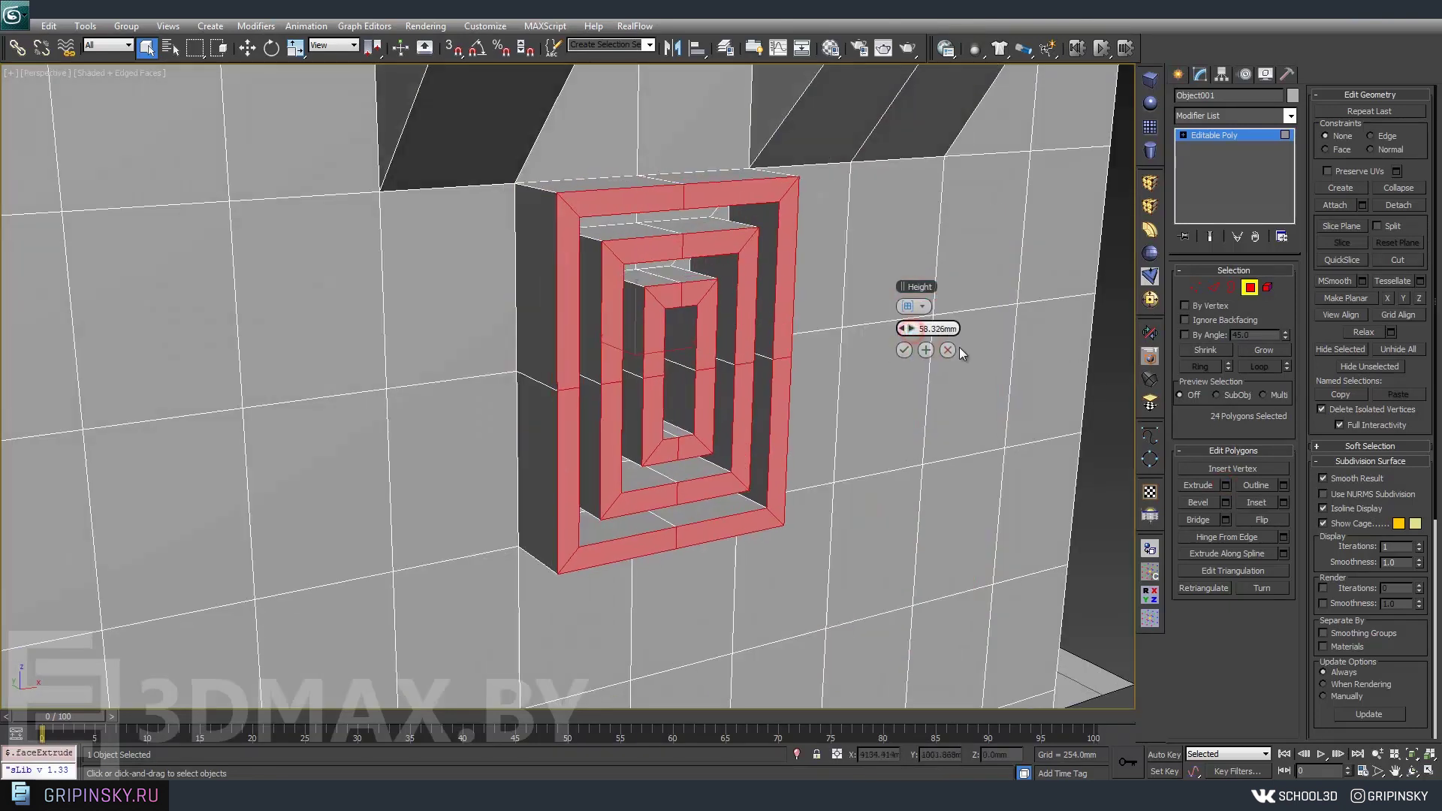
pyautogui.click(902, 350)
# Add an FFD 4x4x4 modifier to Object001.
pyautogui.keyDown('alt'); pyautogui.moveTo(908, 348); pyautogui.dragTo(908, 345, button='middle'); pyautogui.keyUp('alt')
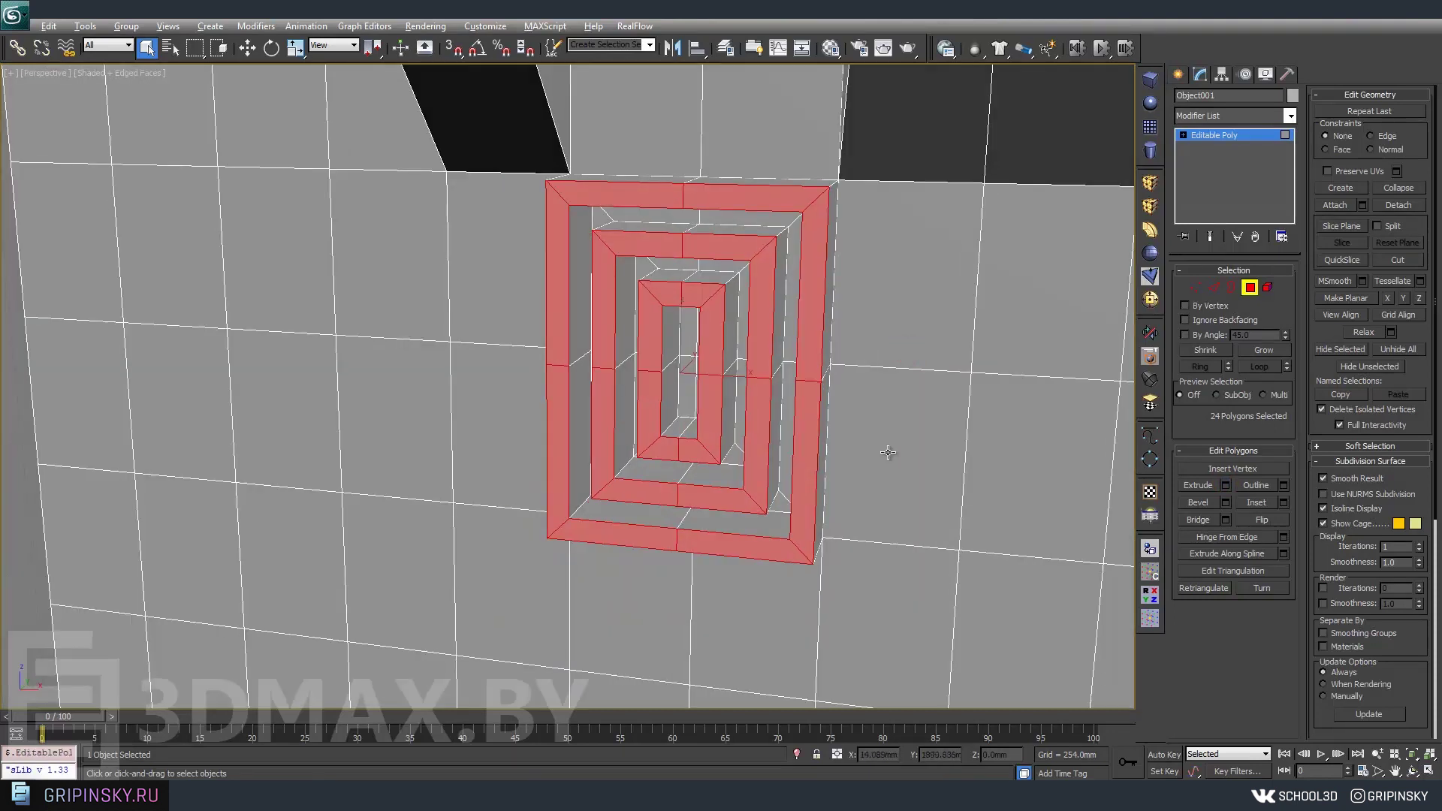
pyautogui.keyDown('alt'); pyautogui.moveTo(888, 453); pyautogui.dragTo(939, 279, button='middle'); pyautogui.keyUp('alt')
pyautogui.click(1150, 184)
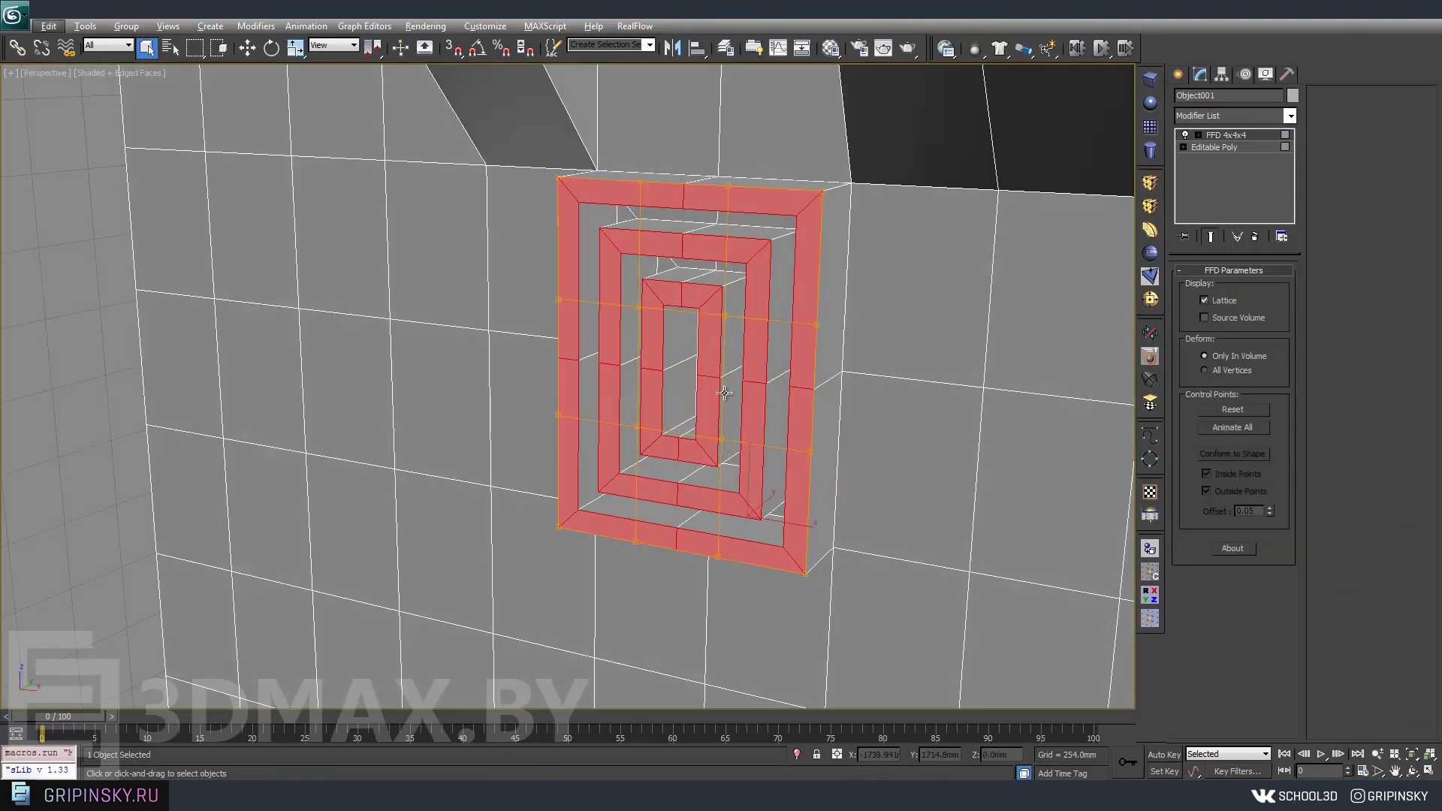
# Move the FFD control points to skew the rings, then convert Object001 to Editable Poly.
pyautogui.moveTo(804, 322)
pyautogui.keyDown('alt'); pyautogui.mouseDown(button='middle')
pyautogui.moveTo(909, 267)
pyautogui.moveTo(428, 331)
pyautogui.moveTo(482, 257)
pyautogui.moveTo(481, 225)
pyautogui.mouseUp(button='middle'); pyautogui.keyUp('alt')
pyautogui.click(1197, 135)
pyautogui.click(1239, 147)
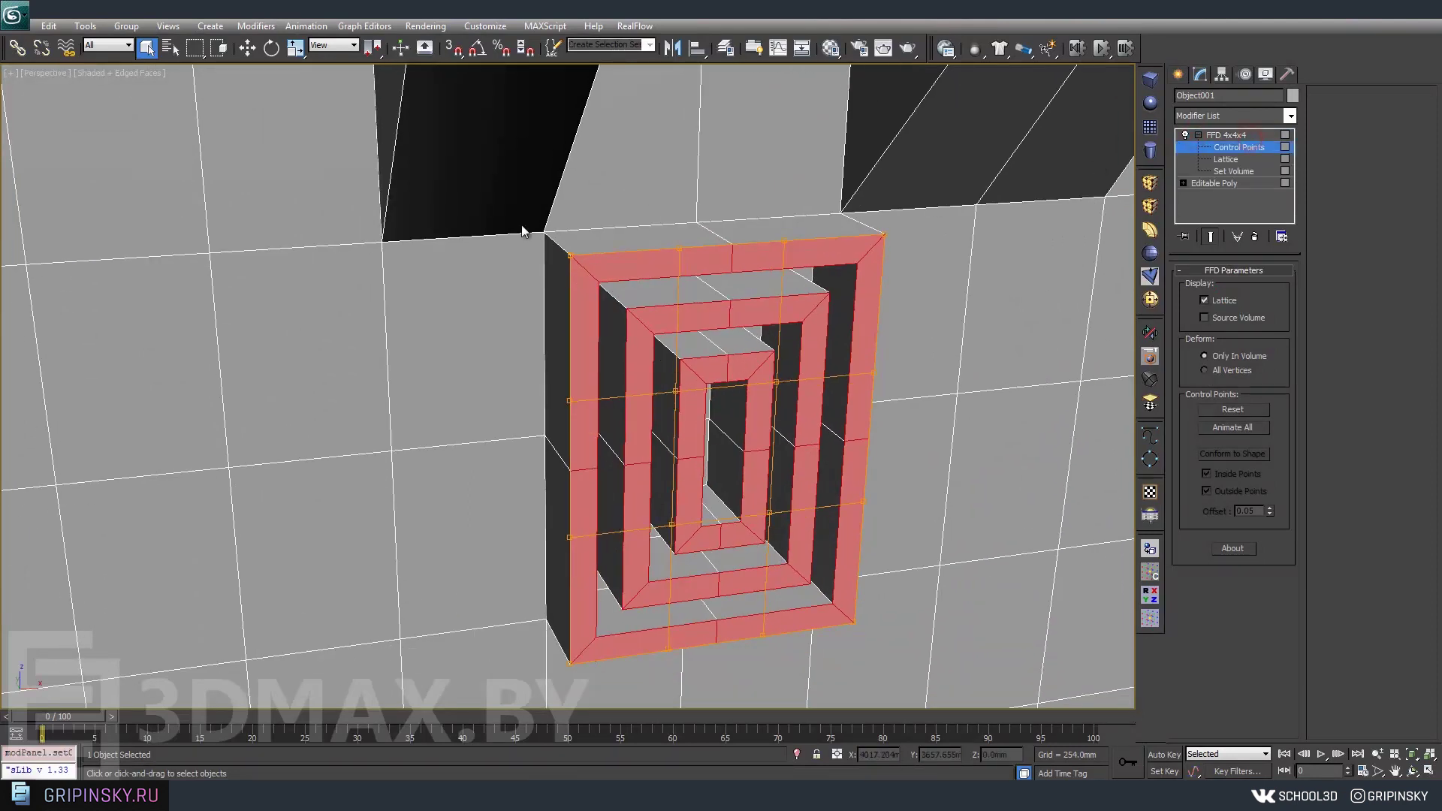
pyautogui.moveTo(713, 312)
pyautogui.keyDown('alt'); pyautogui.mouseDown(button='middle')
pyautogui.moveTo(744, 327)
pyautogui.moveTo(715, 256)
pyautogui.mouseUp(button='middle'); pyautogui.keyUp('alt')
pyautogui.press('w')
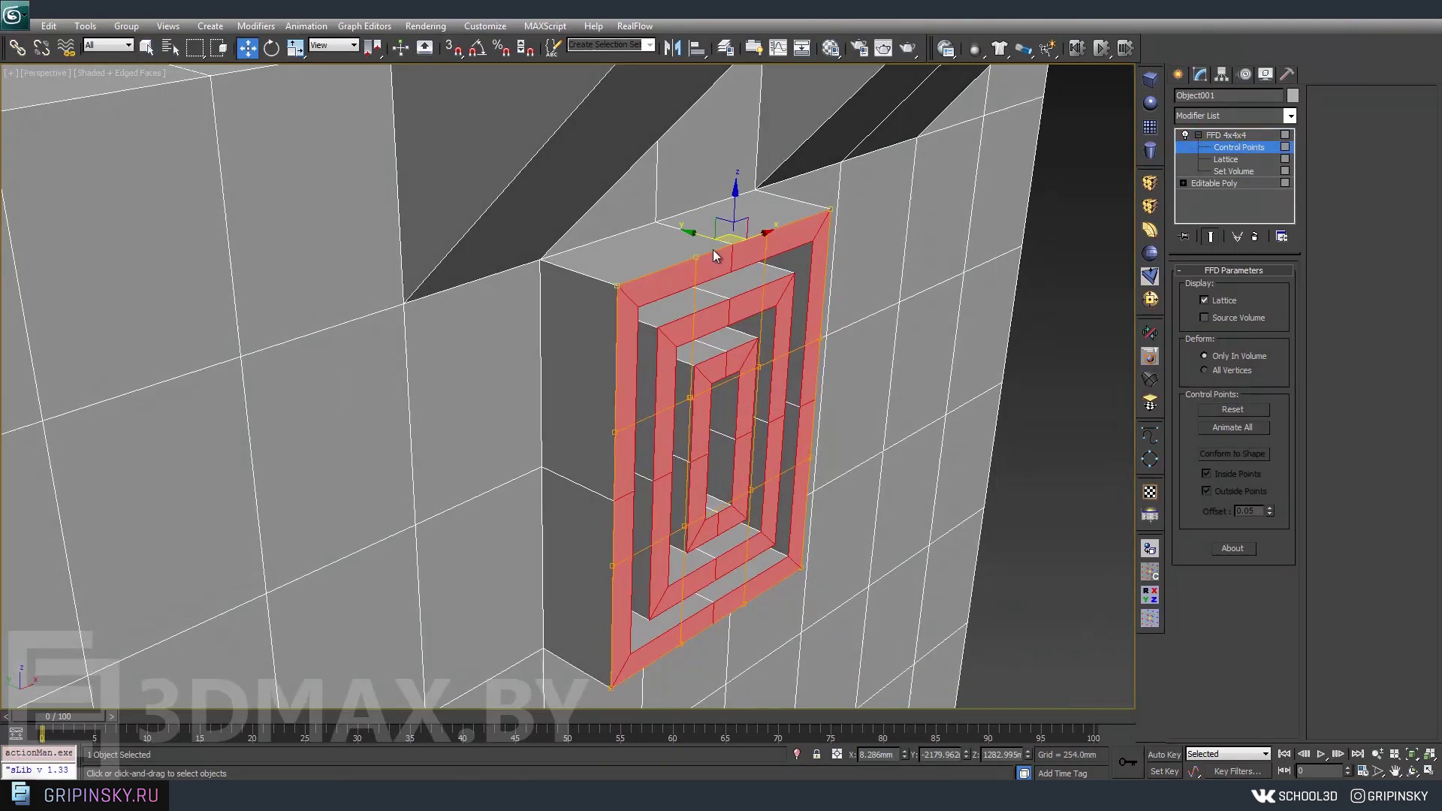
pyautogui.moveTo(704, 236); pyautogui.dragTo(796, 241)
pyautogui.keyDown('alt'); pyautogui.moveTo(796, 241); pyautogui.dragTo(890, 354, button='middle'); pyautogui.keyUp('alt')
pyautogui.rightClick(690, 323)
pyautogui.moveTo(757, 465)
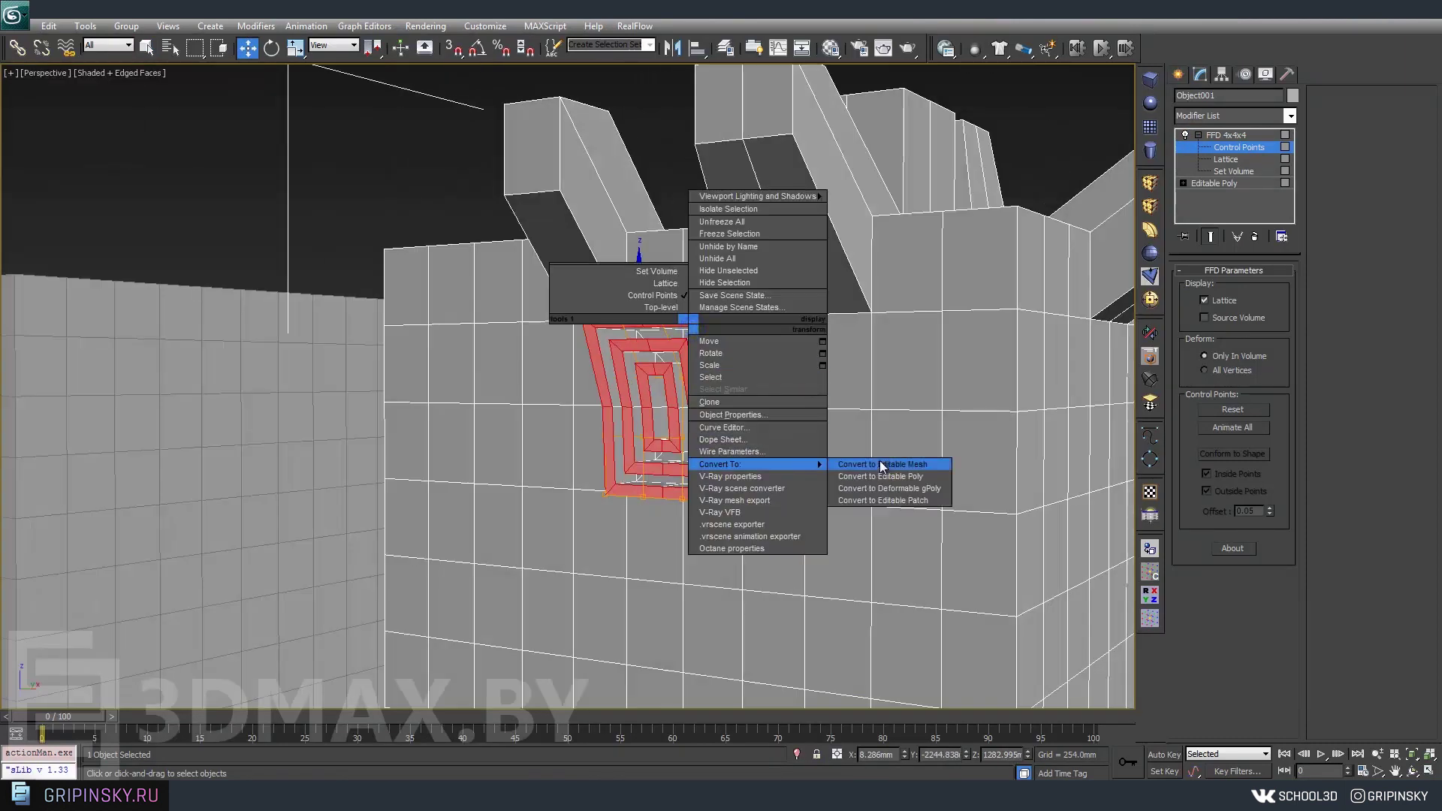
pyautogui.click(880, 476)
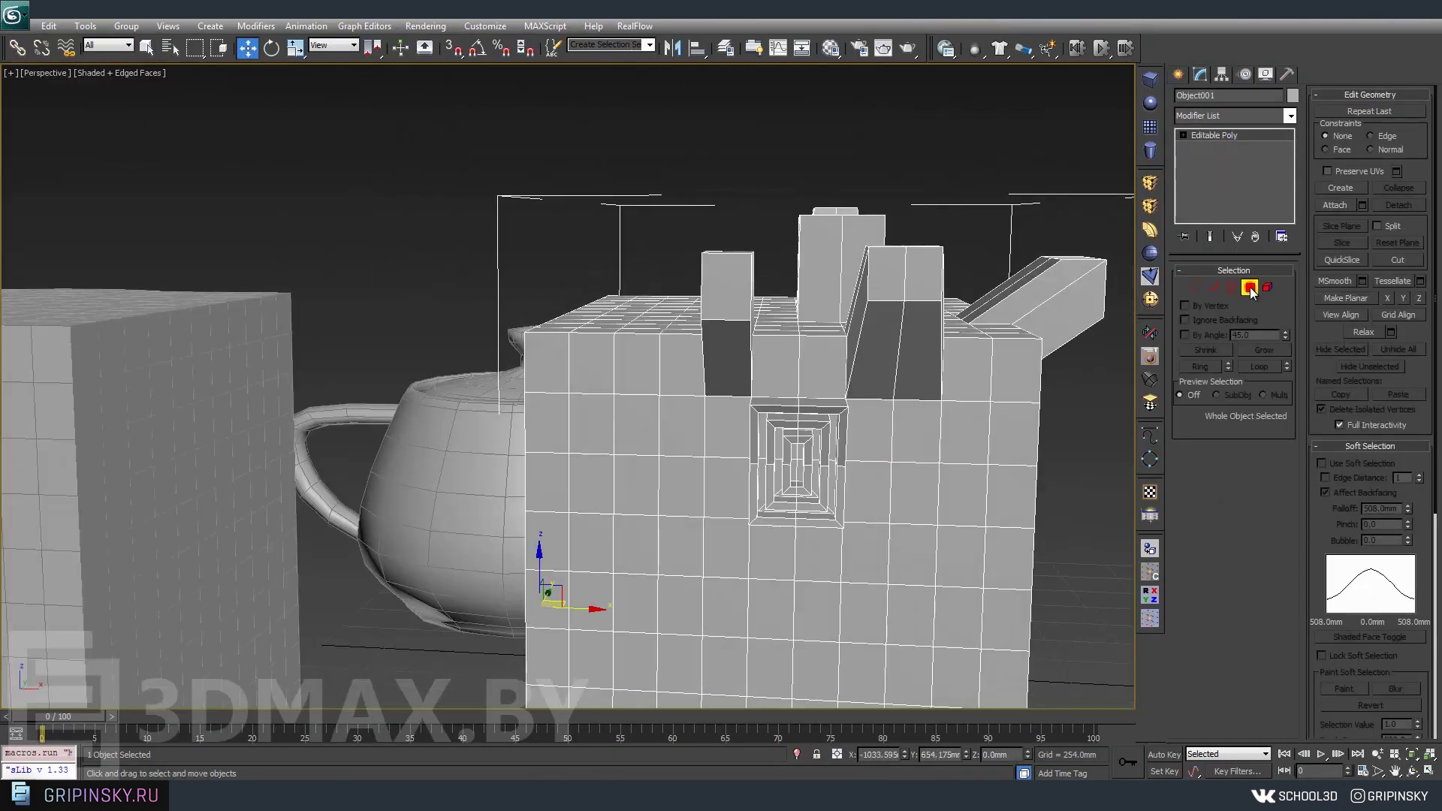
# At Polygon level, select a 2x2 block of polygons on the box's left side.
pyautogui.click(1249, 287)
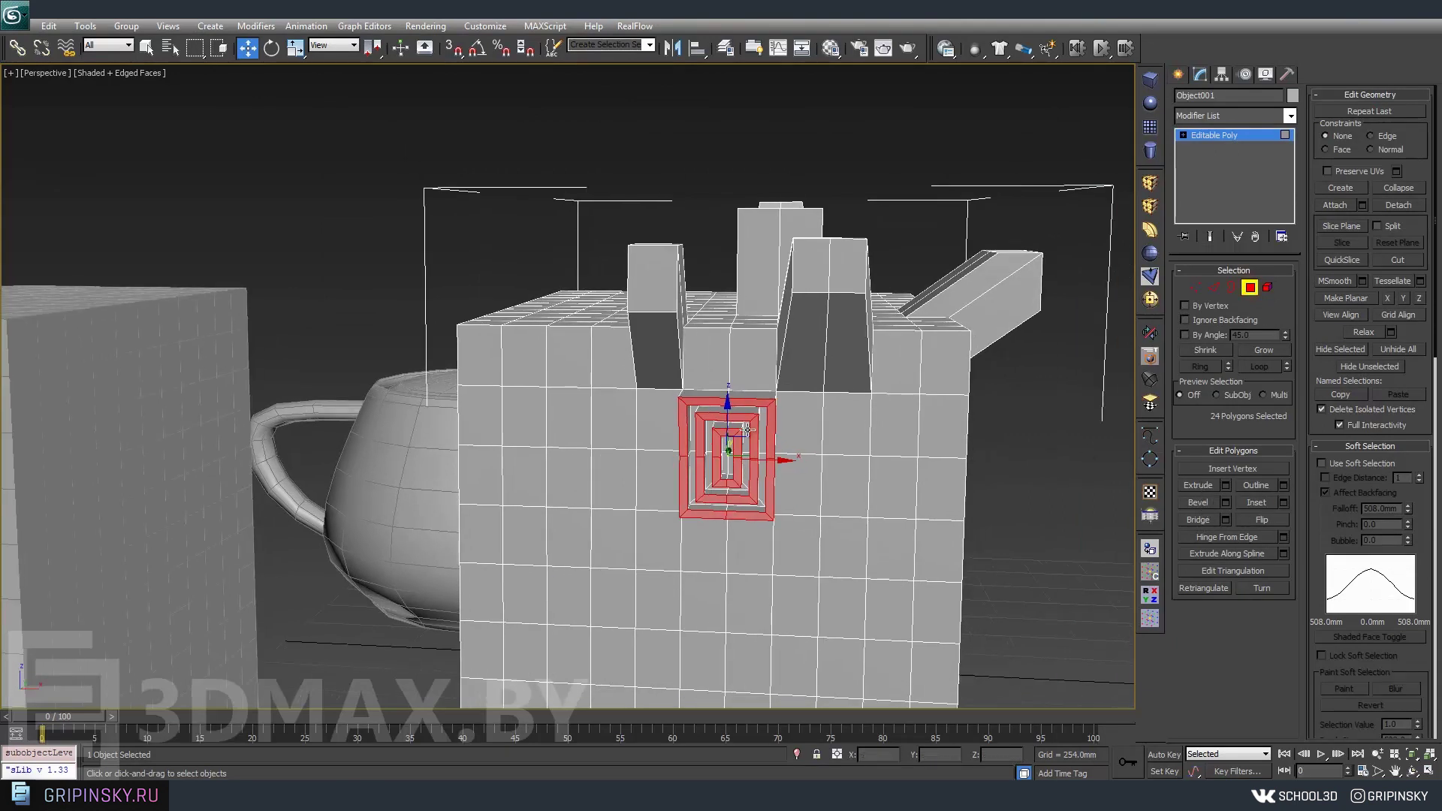
pyautogui.moveTo(748, 428); pyautogui.dragTo(927, 425, button='middle')
pyautogui.scroll(3, 759, 354)
pyautogui.click(759, 354)
pyautogui.keyDown('ctrl'); pyautogui.click(764, 434); pyautogui.keyUp('ctrl')
pyautogui.keyDown('ctrl'); pyautogui.click(838, 442); pyautogui.keyUp('ctrl')
pyautogui.keyDown('ctrl'); pyautogui.click(836, 347); pyautogui.keyUp('ctrl')
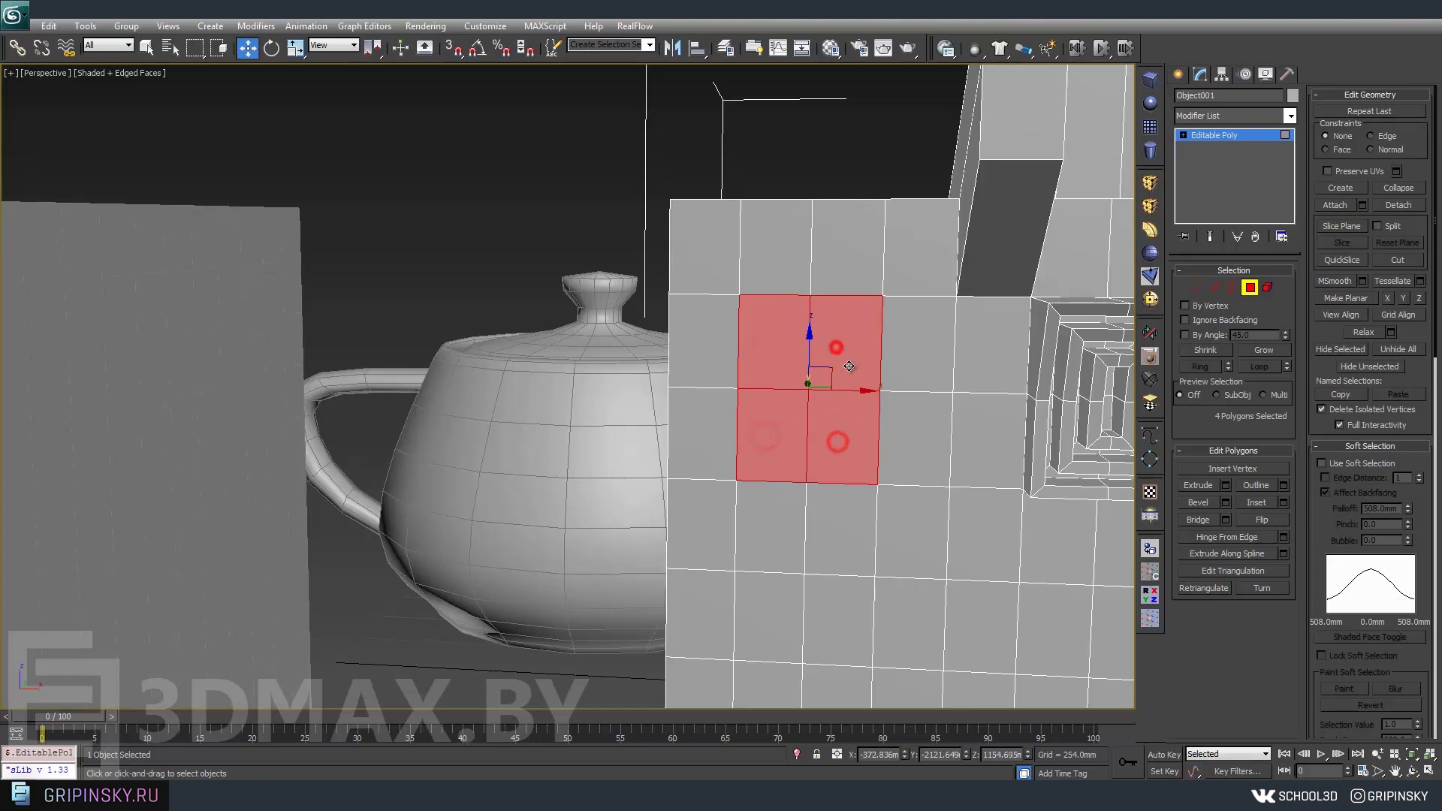
pyautogui.keyDown('alt'); pyautogui.moveTo(849, 366); pyautogui.dragTo(1075, 473, button='middle'); pyautogui.keyUp('alt')
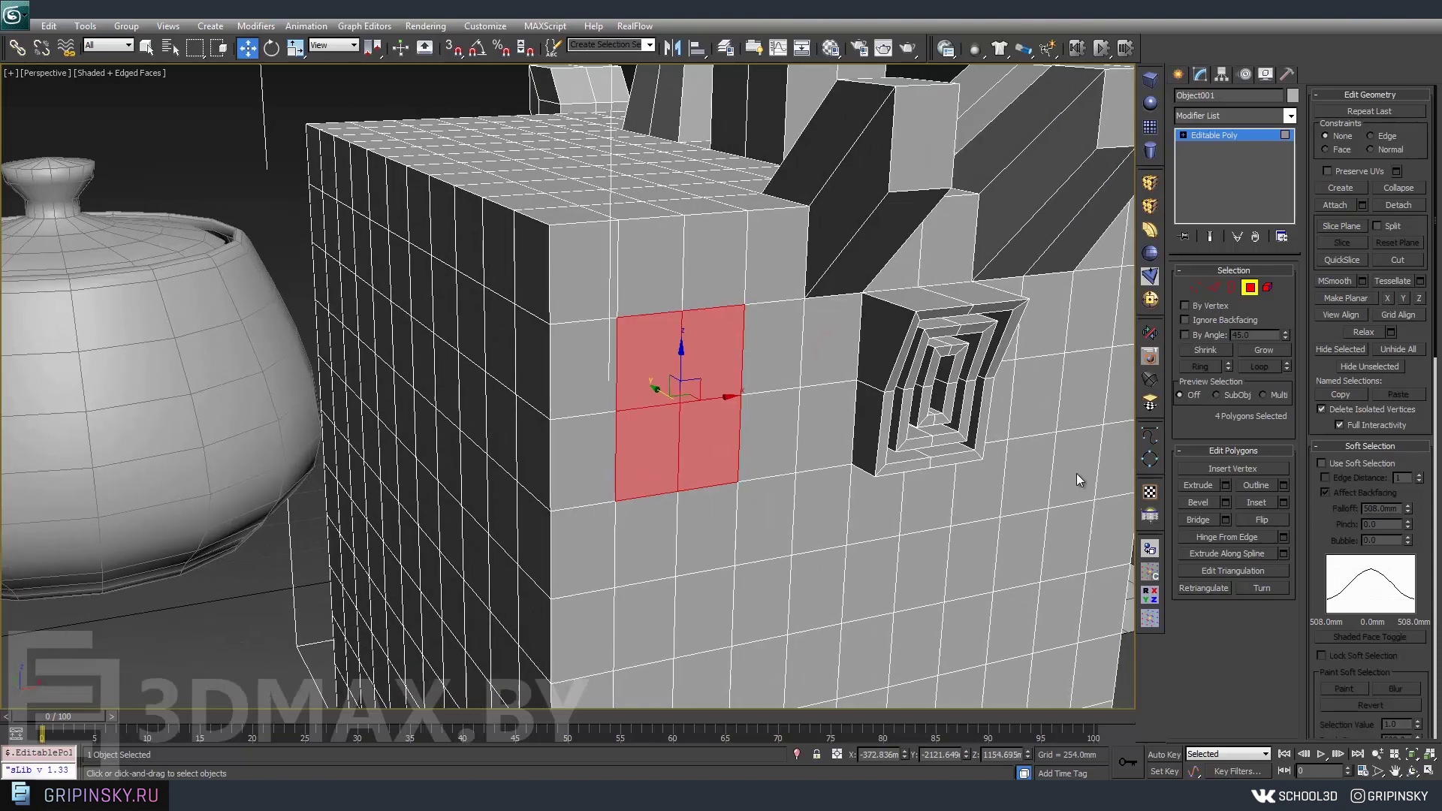
# Try Bevel height and outline values around -22.8 mm, then cancel to keep the patch flat.
pyautogui.click(1225, 504)
pyautogui.keyDown('alt'); pyautogui.moveTo(826, 338); pyautogui.dragTo(911, 330, button='middle'); pyautogui.keyUp('alt')
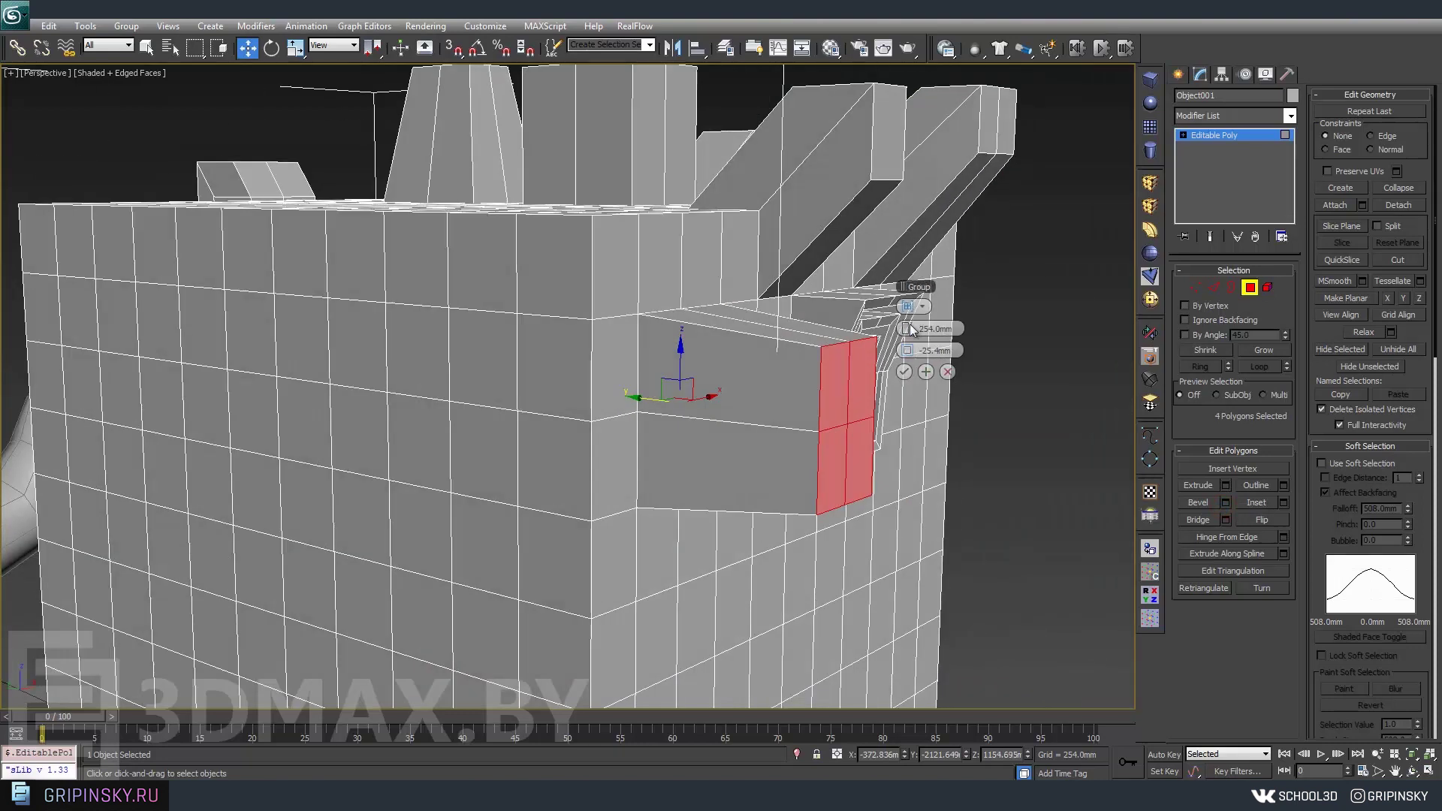
pyautogui.rightClick(907, 351)
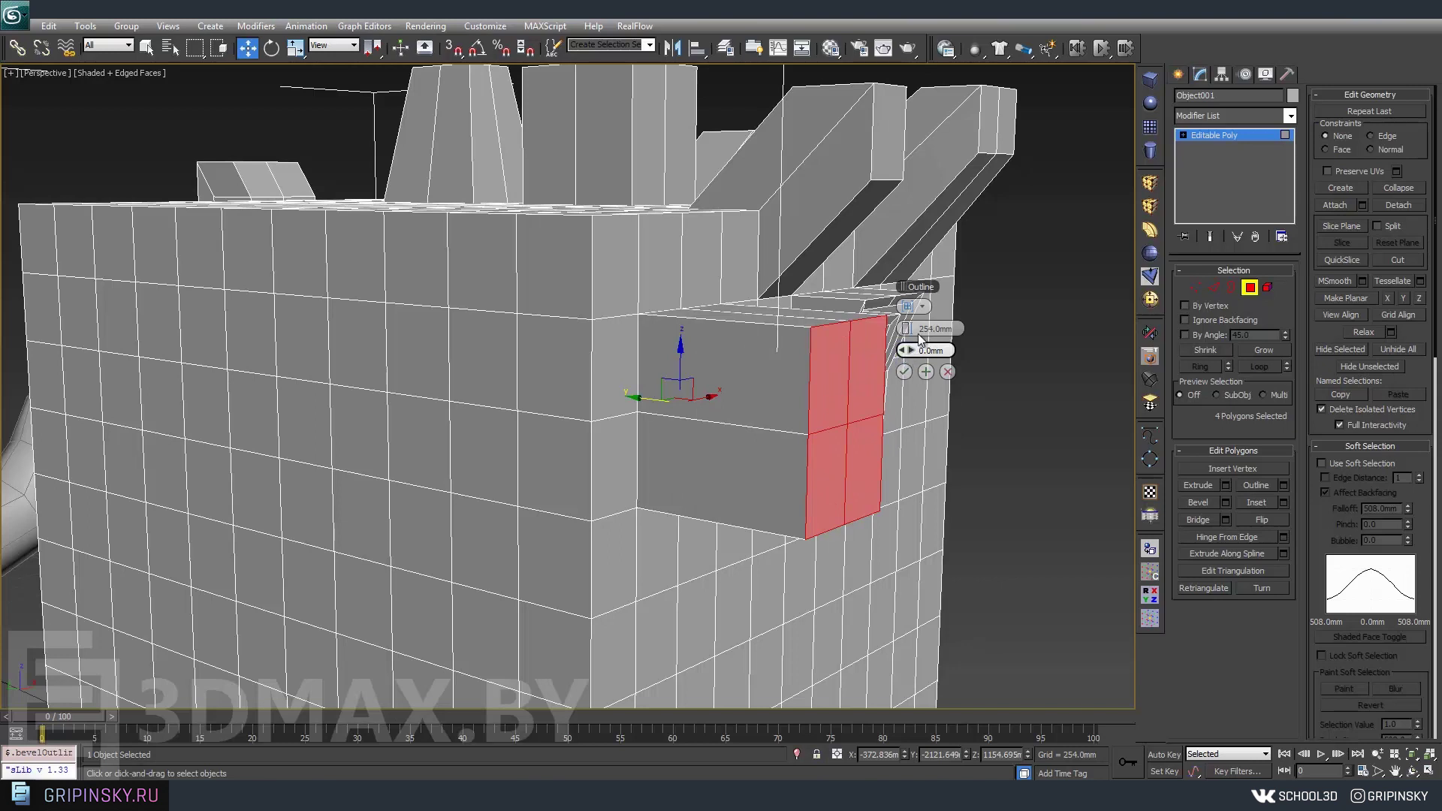
pyautogui.moveTo(909, 329); pyautogui.dragTo(882, 344)
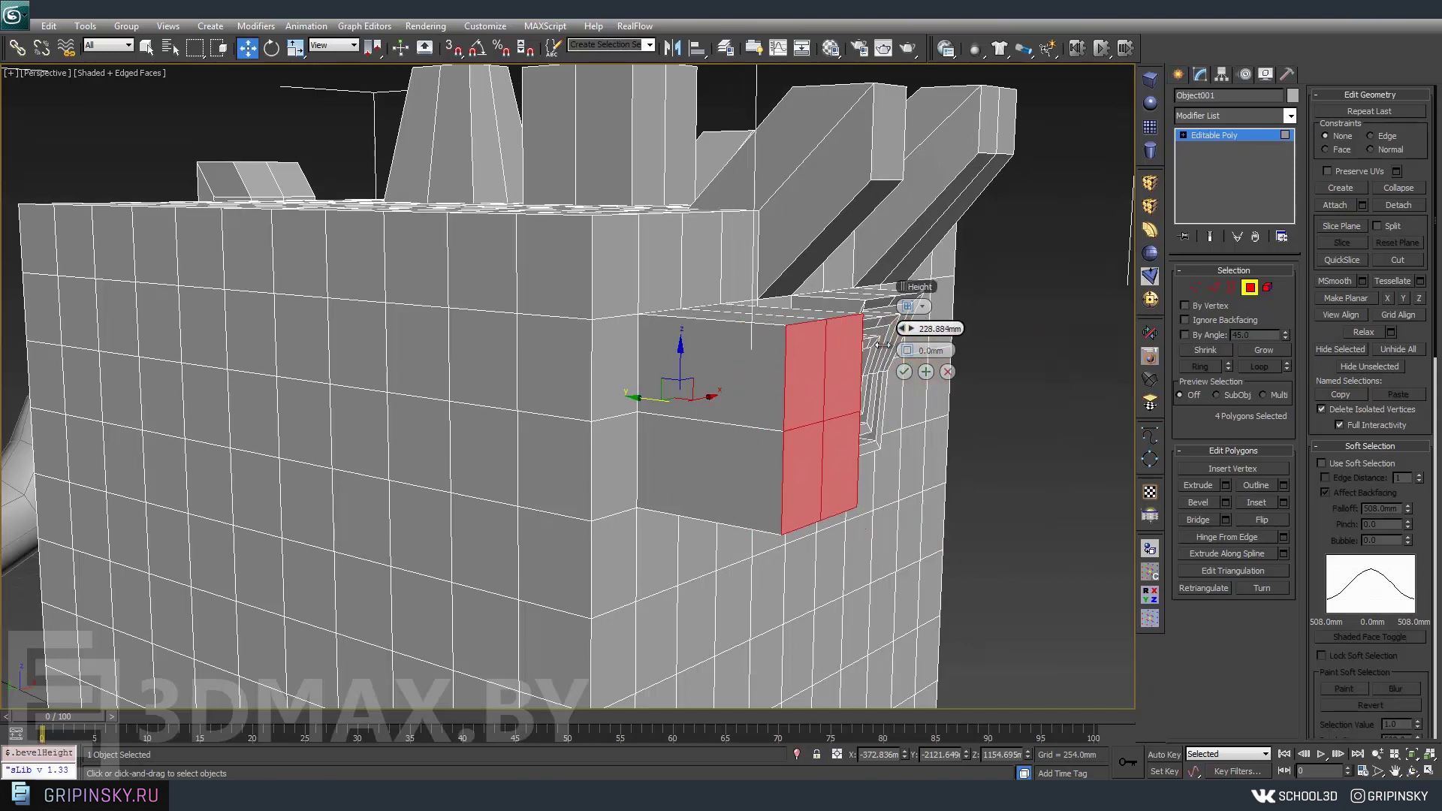
pyautogui.rightClick(906, 328)
pyautogui.moveTo(907, 350); pyautogui.dragTo(844, 345)
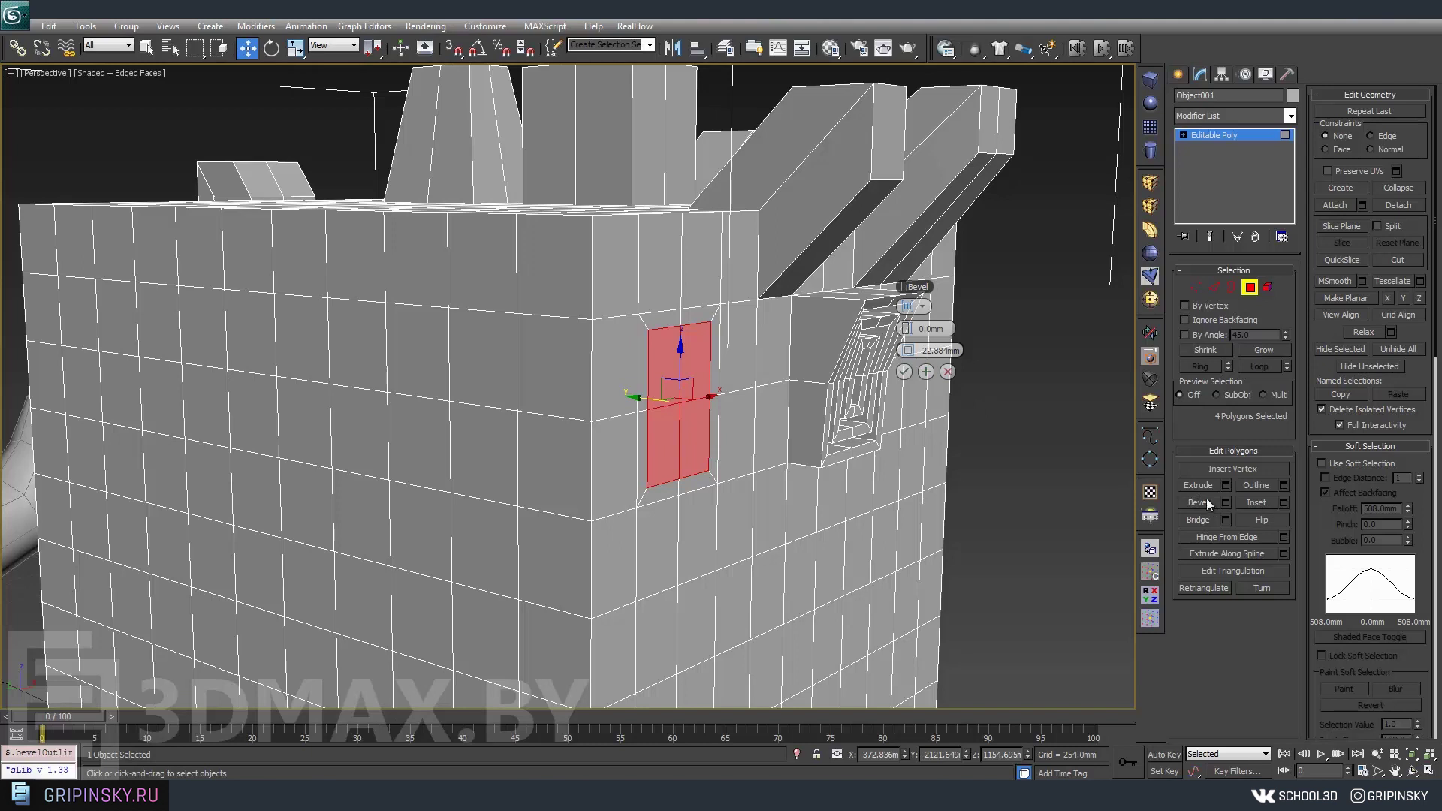
pyautogui.click(947, 371)
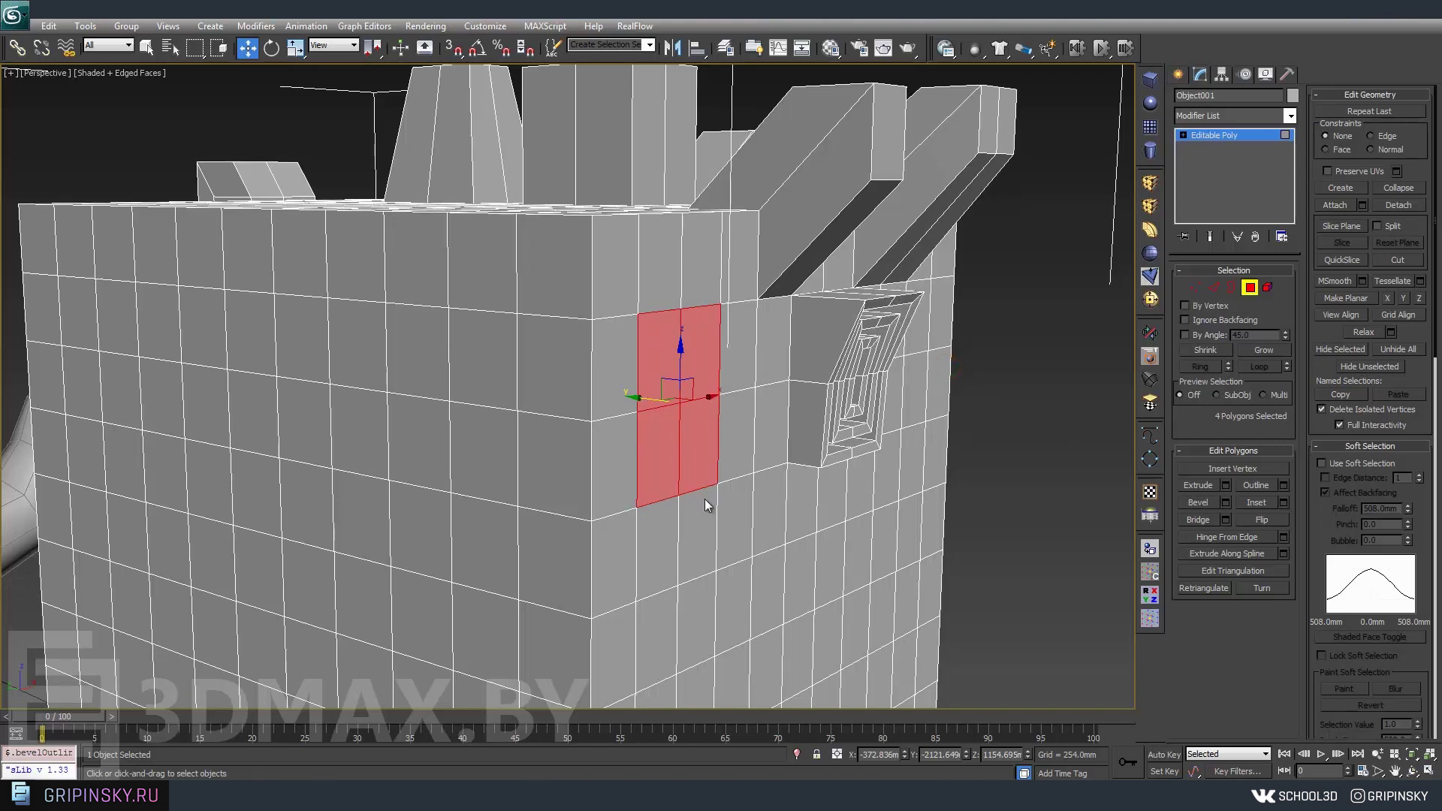
pyautogui.scroll(-5, 705, 499)
pyautogui.scroll(-3, 679, 503)
pyautogui.scroll(-2, 684, 509)
pyautogui.moveTo(692, 513)
pyautogui.keyDown('alt'); pyautogui.mouseDown(button='middle')
pyautogui.moveTo(862, 473)
pyautogui.moveTo(695, 516)
pyautogui.mouseUp(button='middle'); pyautogui.keyUp('alt')
pyautogui.scroll(3, 676, 503)
pyautogui.scroll(2, 652, 490)
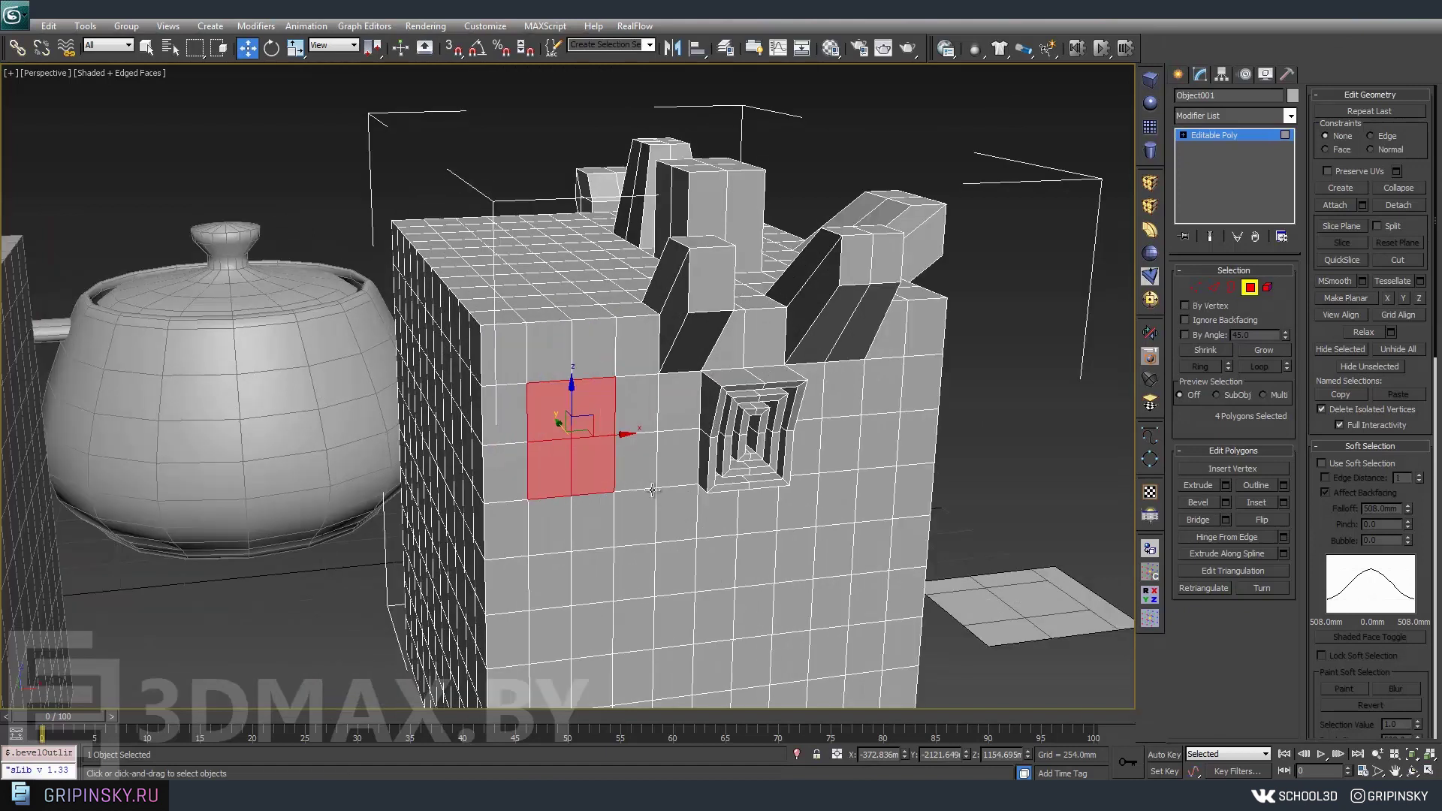
pyautogui.scroll(-3, 652, 490)
pyautogui.scroll(-2, 751, 421)
pyautogui.scroll(2, 601, 434)
pyautogui.moveTo(601, 434)
pyautogui.keyDown('alt'); pyautogui.mouseDown(button='middle')
pyautogui.moveTo(493, 461)
pyautogui.moveTo(872, 494)
pyautogui.moveTo(961, 492)
pyautogui.moveTo(1116, 453)
pyautogui.moveTo(398, 456)
pyautogui.mouseUp(button='middle'); pyautogui.keyUp('alt')
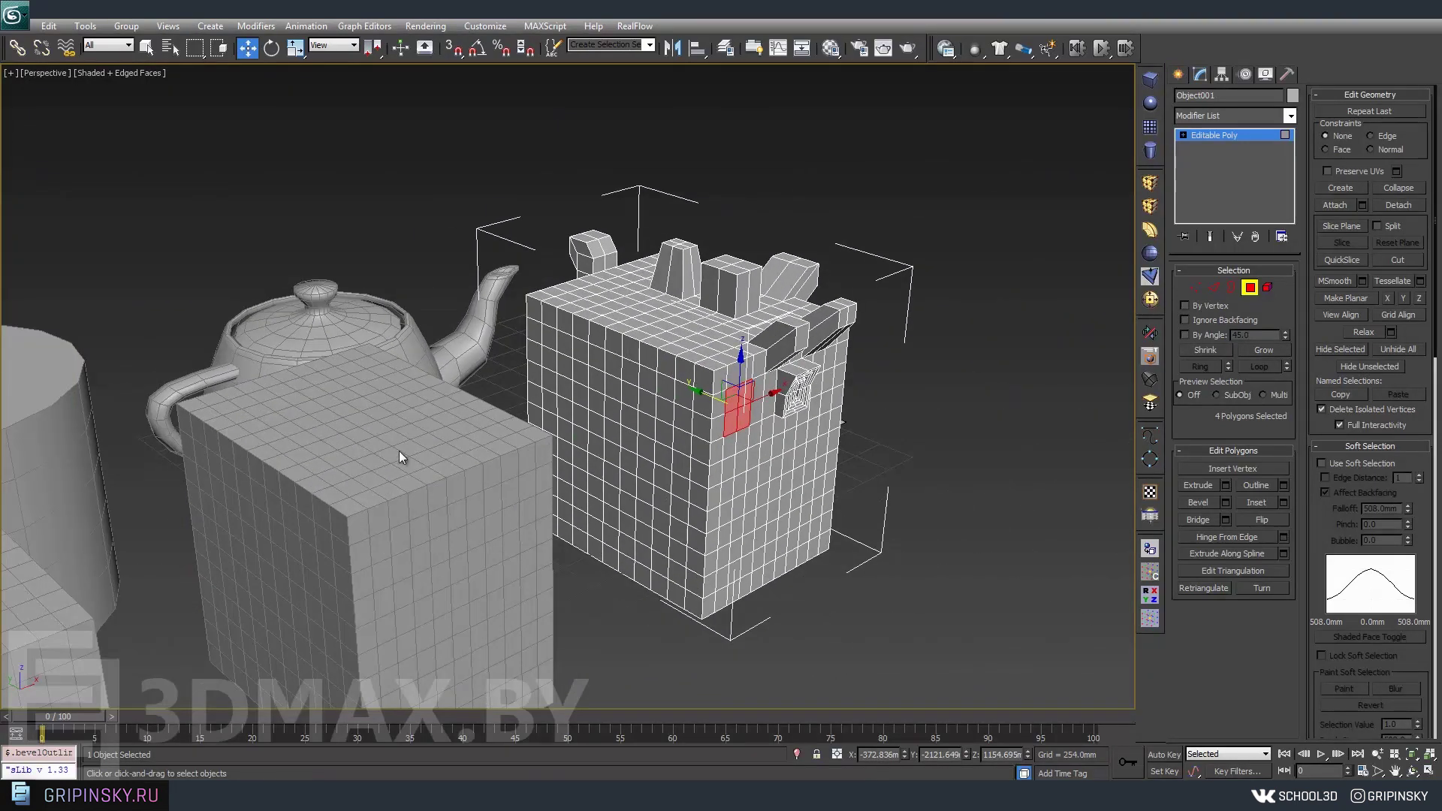
# Attach the second box to the Object001 editable poly.
pyautogui.click(1334, 205)
pyautogui.click(358, 463)
pyautogui.keyDown('alt'); pyautogui.moveTo(358, 463); pyautogui.dragTo(773, 300, button='middle'); pyautogui.keyUp('alt')
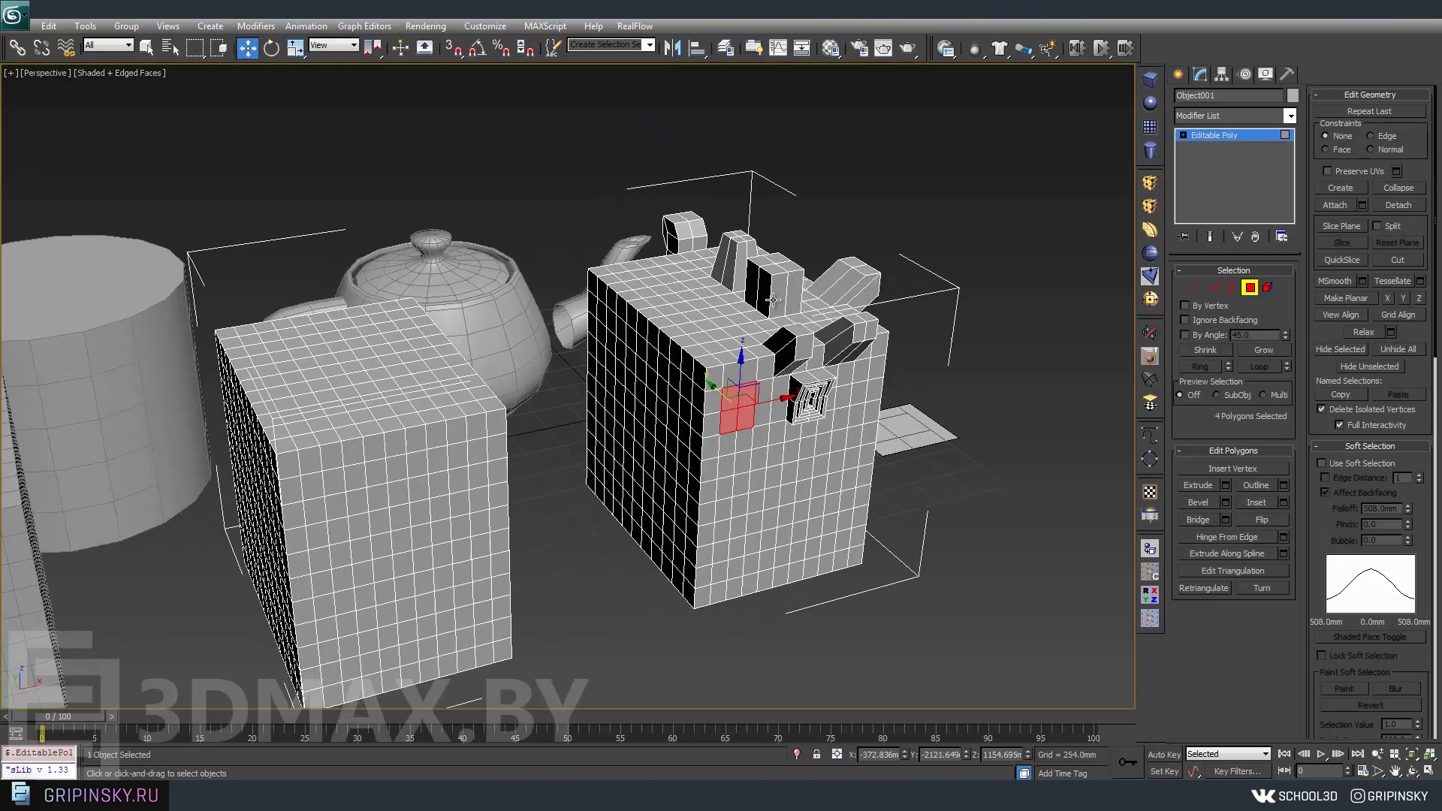
pyautogui.scroll(-5, 580, 273)
pyautogui.keyDown('alt'); pyautogui.moveTo(580, 273); pyautogui.dragTo(450, 461, button='middle'); pyautogui.keyUp('alt')
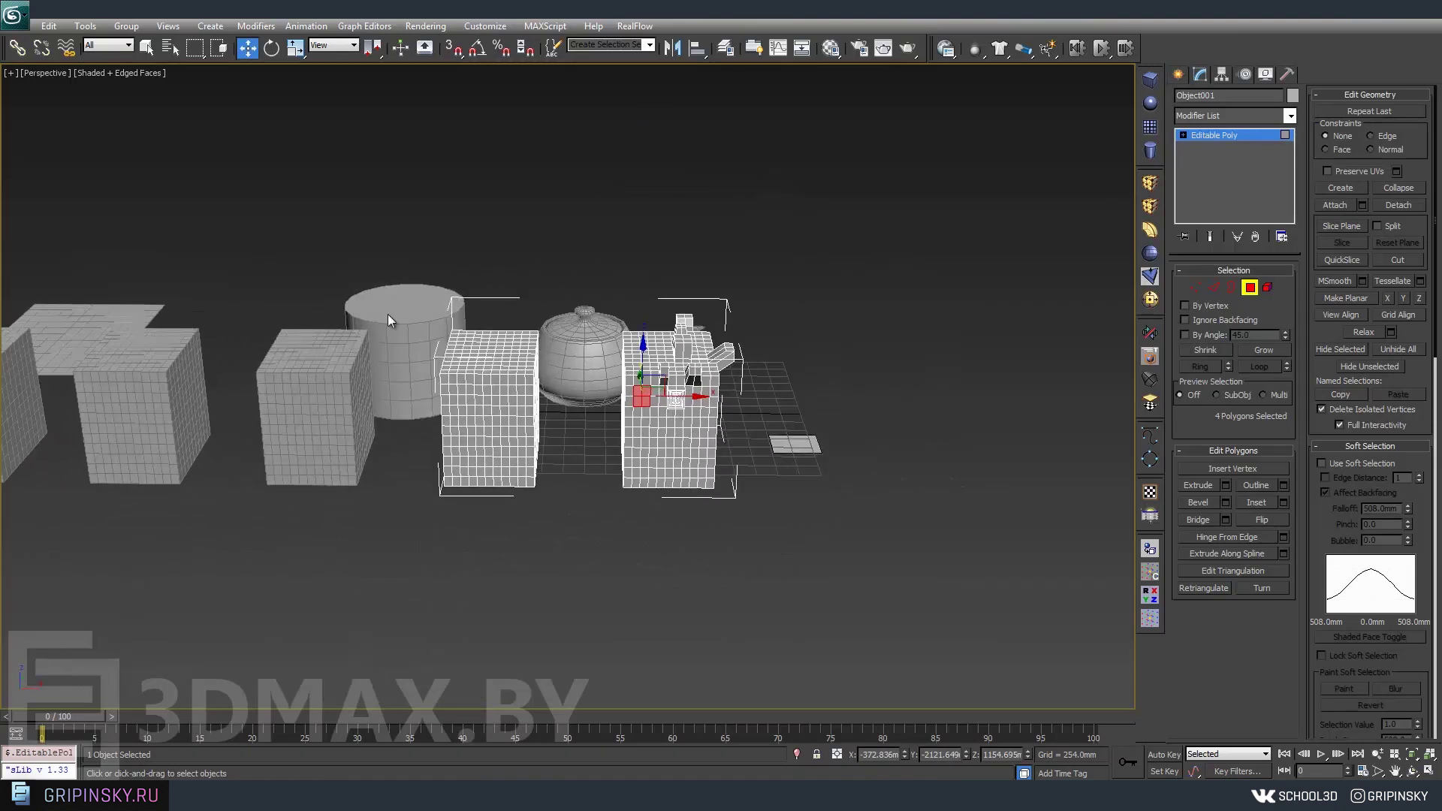
pyautogui.keyDown('alt'); pyautogui.moveTo(387, 314); pyautogui.dragTo(450, 225, button='middle'); pyautogui.keyUp('alt')
# Check the original and attached boxes as separate elements, then return to Polygon level.
pyautogui.press('z')
pyautogui.click(1267, 287)
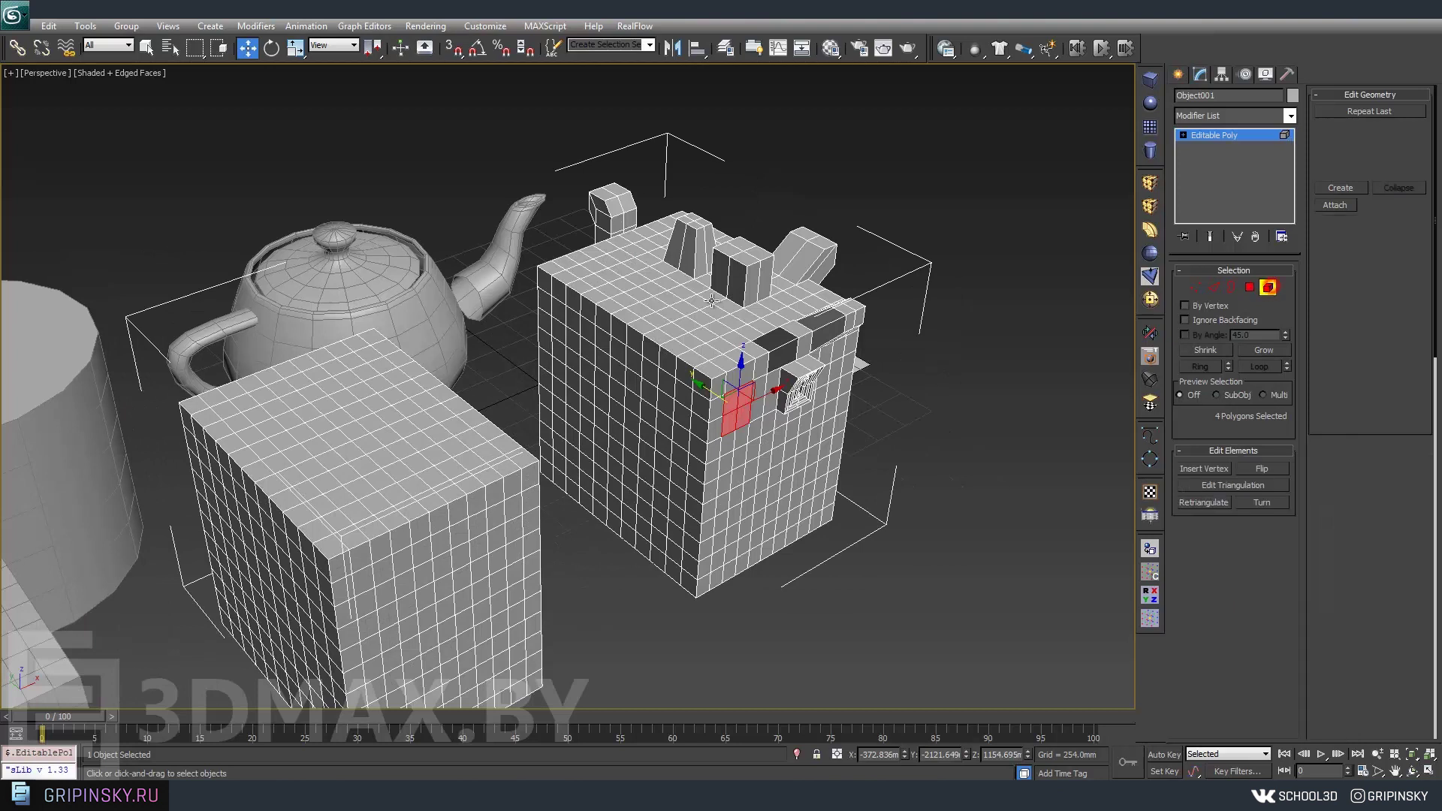
pyautogui.click(864, 380)
pyautogui.keyDown('alt'); pyautogui.moveTo(864, 380); pyautogui.dragTo(692, 331, button='middle'); pyautogui.keyUp('alt')
pyautogui.click(353, 347)
pyautogui.click(759, 380)
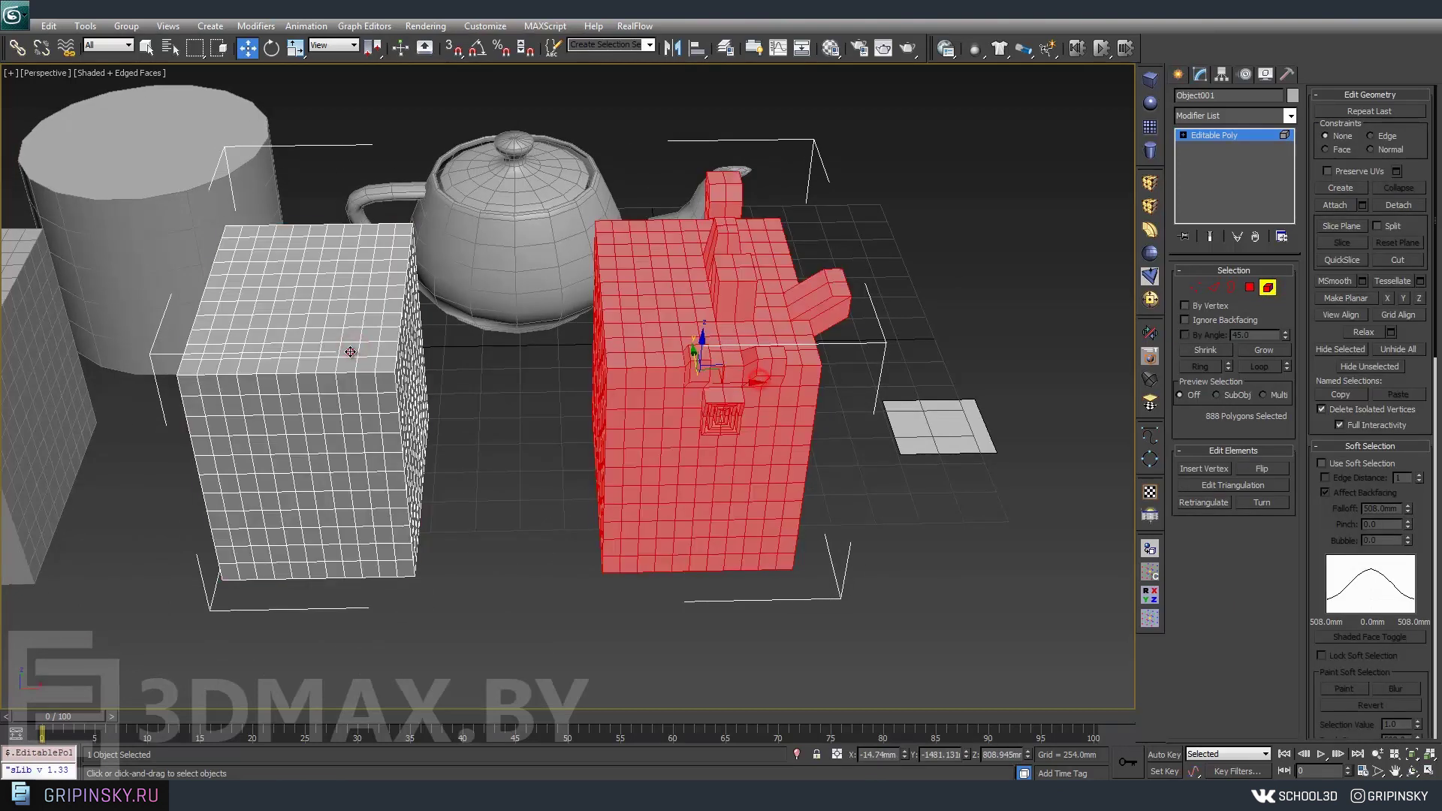
pyautogui.click(627, 342)
pyautogui.click(491, 456)
pyautogui.keyDown('alt'); pyautogui.moveTo(491, 456); pyautogui.dragTo(484, 420, button='middle'); pyautogui.keyUp('alt')
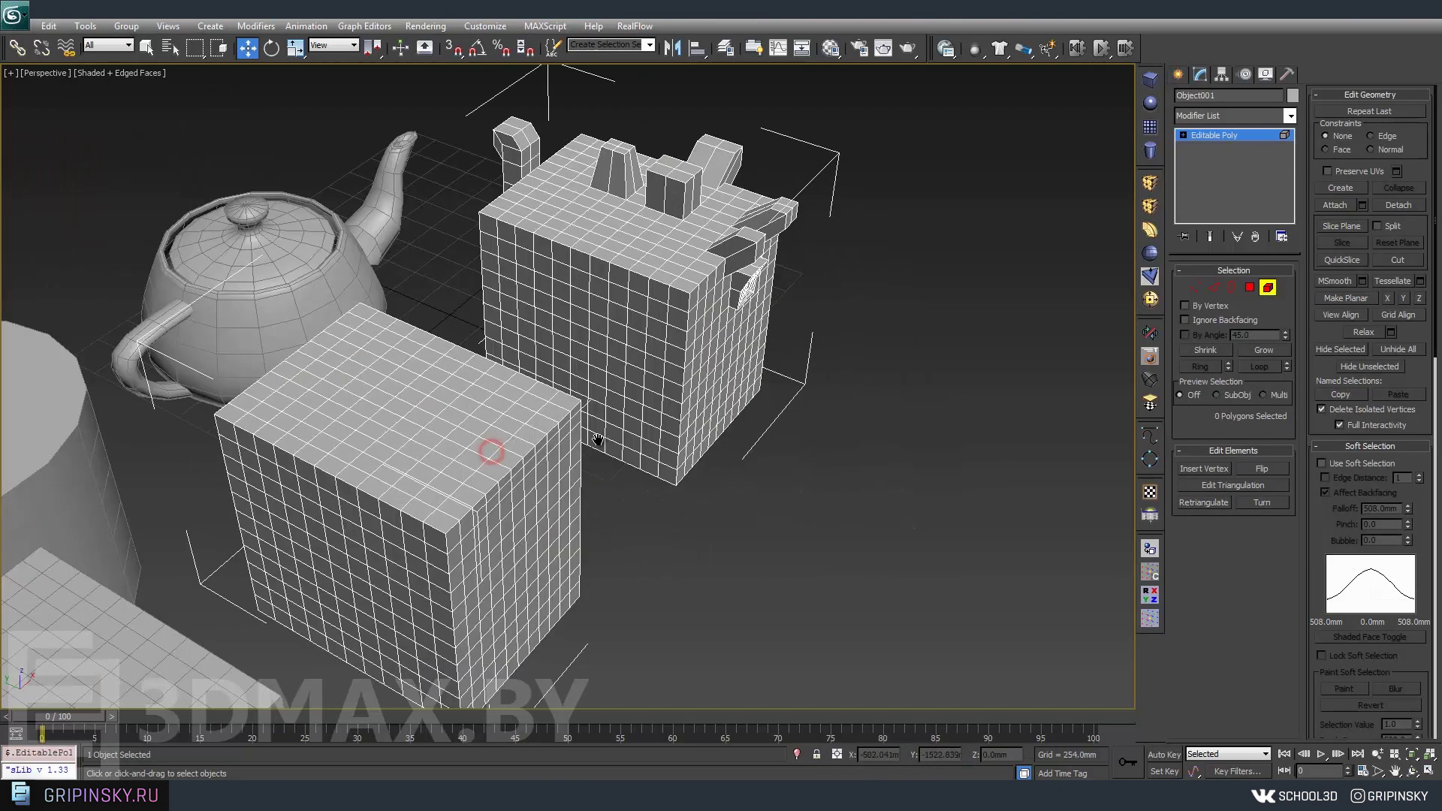
pyautogui.press('z')
pyautogui.click(1250, 286)
# Bridge a polygon on the first box to one on the second box.
pyautogui.click(589, 238)
pyautogui.moveTo(593, 253)
pyautogui.keyDown('alt'); pyautogui.mouseDown(button='middle')
pyautogui.moveTo(507, 295)
pyautogui.moveTo(426, 127)
pyautogui.moveTo(534, 135)
pyautogui.mouseUp(button='middle'); pyautogui.keyUp('alt')
pyautogui.keyDown('ctrl'); pyautogui.click(414, 144); pyautogui.keyUp('ctrl')
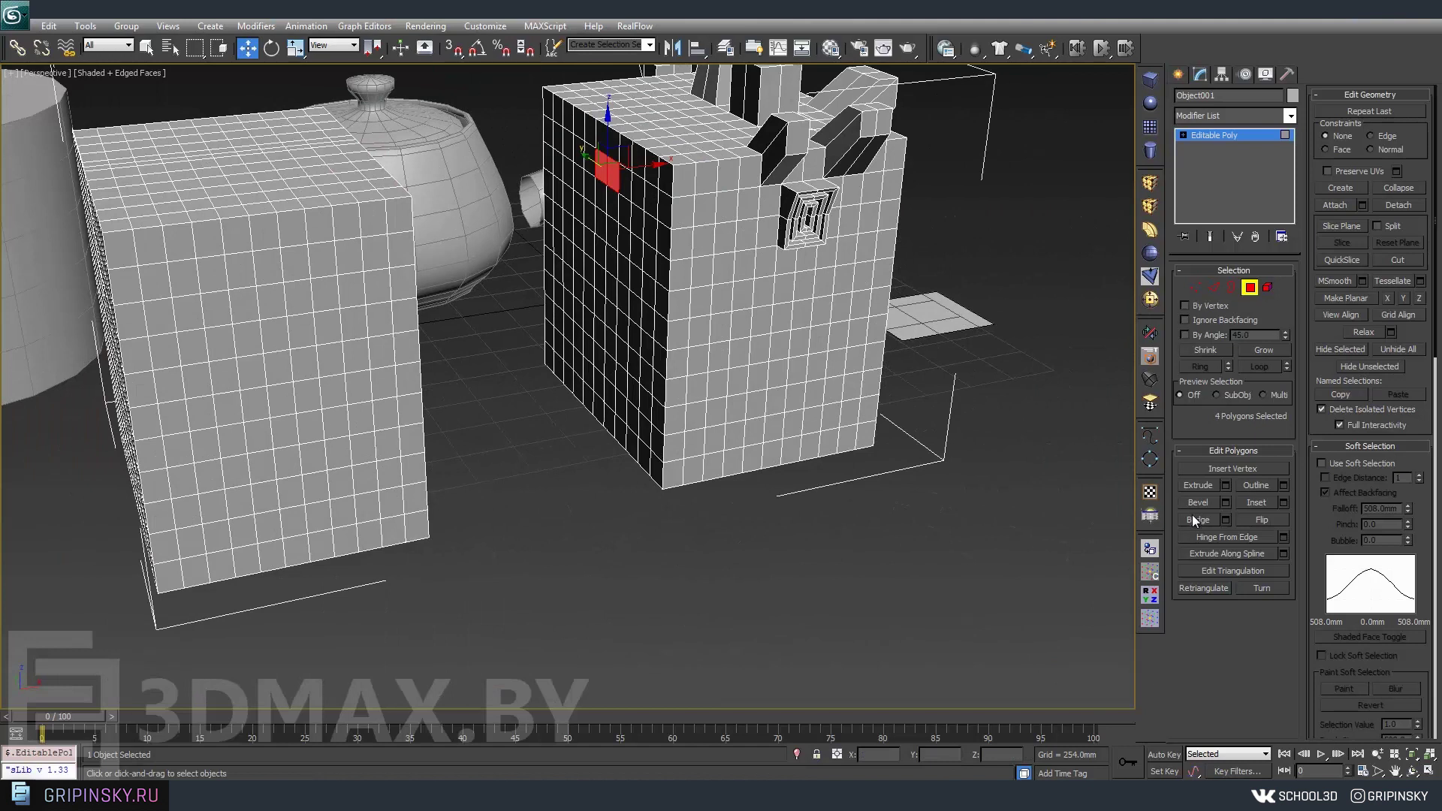
pyautogui.click(1197, 519)
pyautogui.moveTo(751, 526)
pyautogui.keyDown('alt'); pyautogui.mouseDown(button='middle')
pyautogui.moveTo(541, 582)
pyautogui.moveTo(398, 500)
pyautogui.moveTo(578, 477)
pyautogui.moveTo(530, 403)
pyautogui.moveTo(565, 412)
pyautogui.moveTo(562, 241)
pyautogui.moveTo(740, 251)
pyautogui.moveTo(462, 320)
pyautogui.moveTo(593, 207)
pyautogui.moveTo(325, 330)
pyautogui.moveTo(456, 377)
pyautogui.moveTo(581, 176)
pyautogui.moveTo(440, 231)
pyautogui.moveTo(270, 135)
pyautogui.moveTo(1310, 534)
pyautogui.mouseUp(button='middle'); pyautogui.keyUp('alt')
# Select a new set of polygons across both boxes and bridge them.
pyautogui.click(740, 252)
pyautogui.click(559, 187)
pyautogui.click(265, 129)
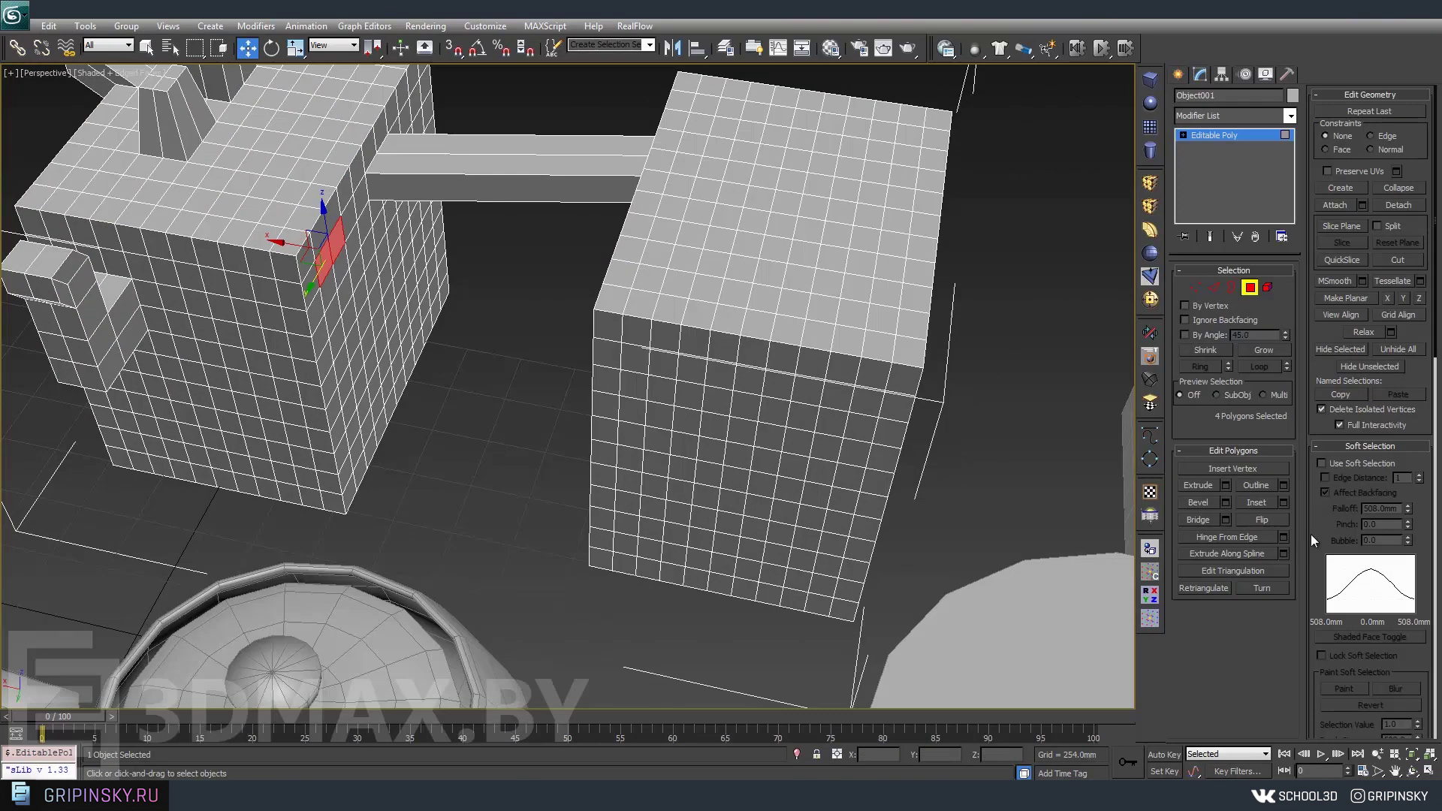
pyautogui.click(1229, 519)
# Set the bridge to 14 segments, try Twist 1, reset twist to 0 and commit.
pyautogui.moveTo(913, 285)
pyautogui.mouseDown()
pyautogui.moveTo(360, 268)
pyautogui.moveTo(409, 287)
pyautogui.moveTo(406, 308)
pyautogui.moveTo(361, 307)
pyautogui.moveTo(381, 332)
pyautogui.moveTo(364, 332)
pyautogui.mouseUp()
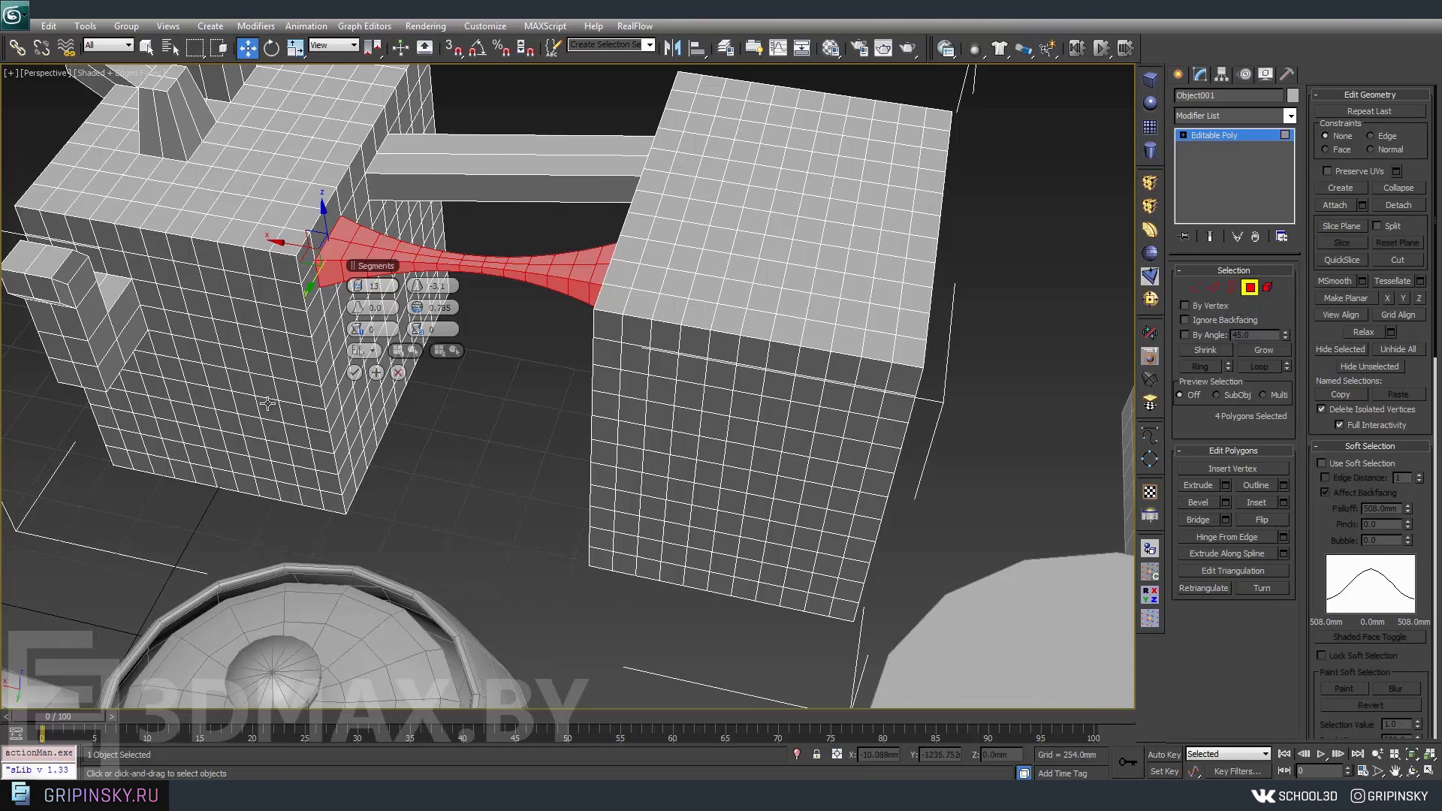
pyautogui.moveTo(368, 315); pyautogui.dragTo(398, 507)
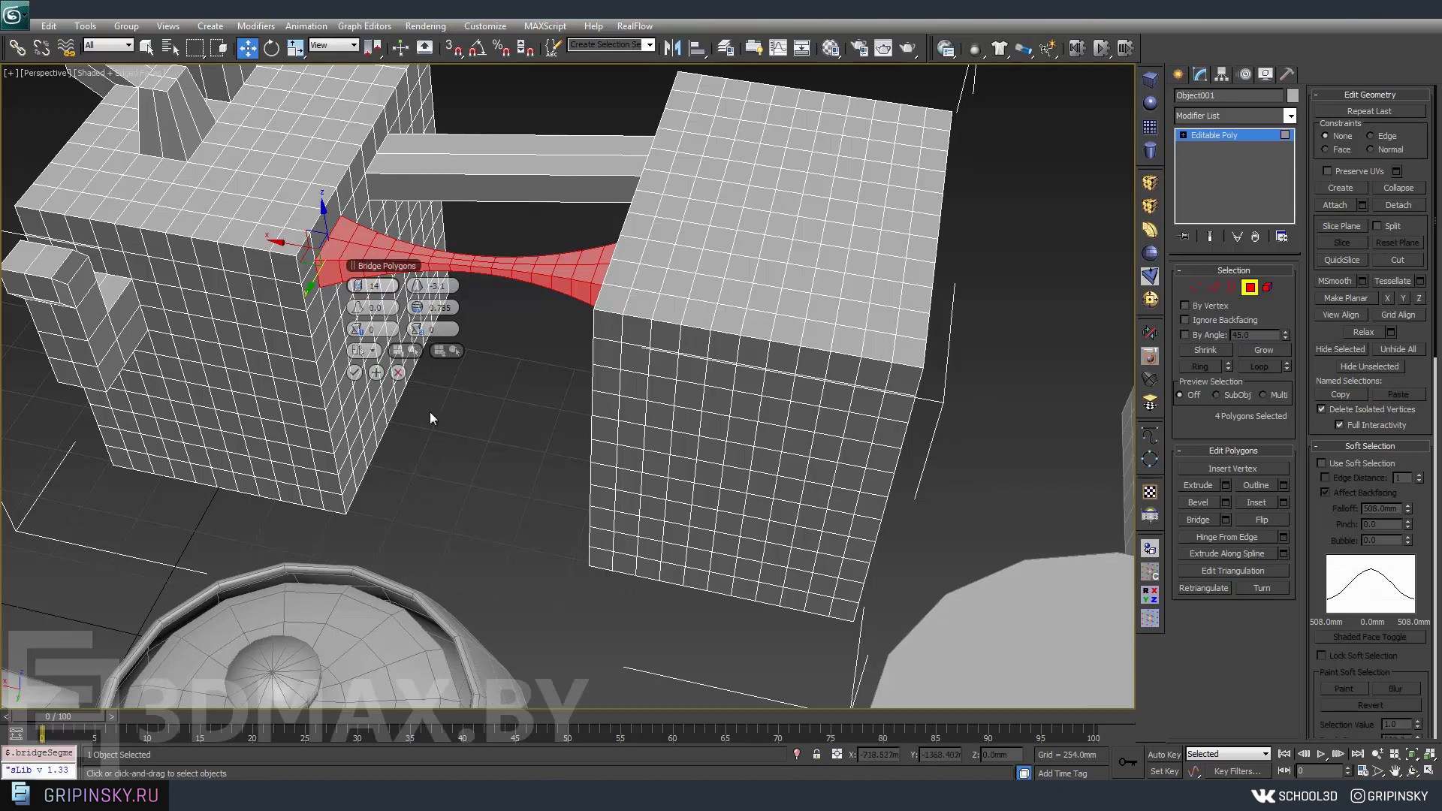
pyautogui.click(361, 332)
pyautogui.moveTo(471, 336)
pyautogui.keyDown('alt'); pyautogui.mouseDown(button='middle')
pyautogui.moveTo(345, 519)
pyautogui.moveTo(454, 494)
pyautogui.mouseUp(button='middle'); pyautogui.keyUp('alt')
pyautogui.moveTo(480, 497)
pyautogui.keyDown('alt'); pyautogui.mouseDown(button='middle')
pyautogui.moveTo(588, 431)
pyautogui.moveTo(834, 405)
pyautogui.moveTo(999, 413)
pyautogui.moveTo(772, 321)
pyautogui.moveTo(630, 430)
pyautogui.moveTo(470, 362)
pyautogui.mouseUp(button='middle'); pyautogui.keyUp('alt')
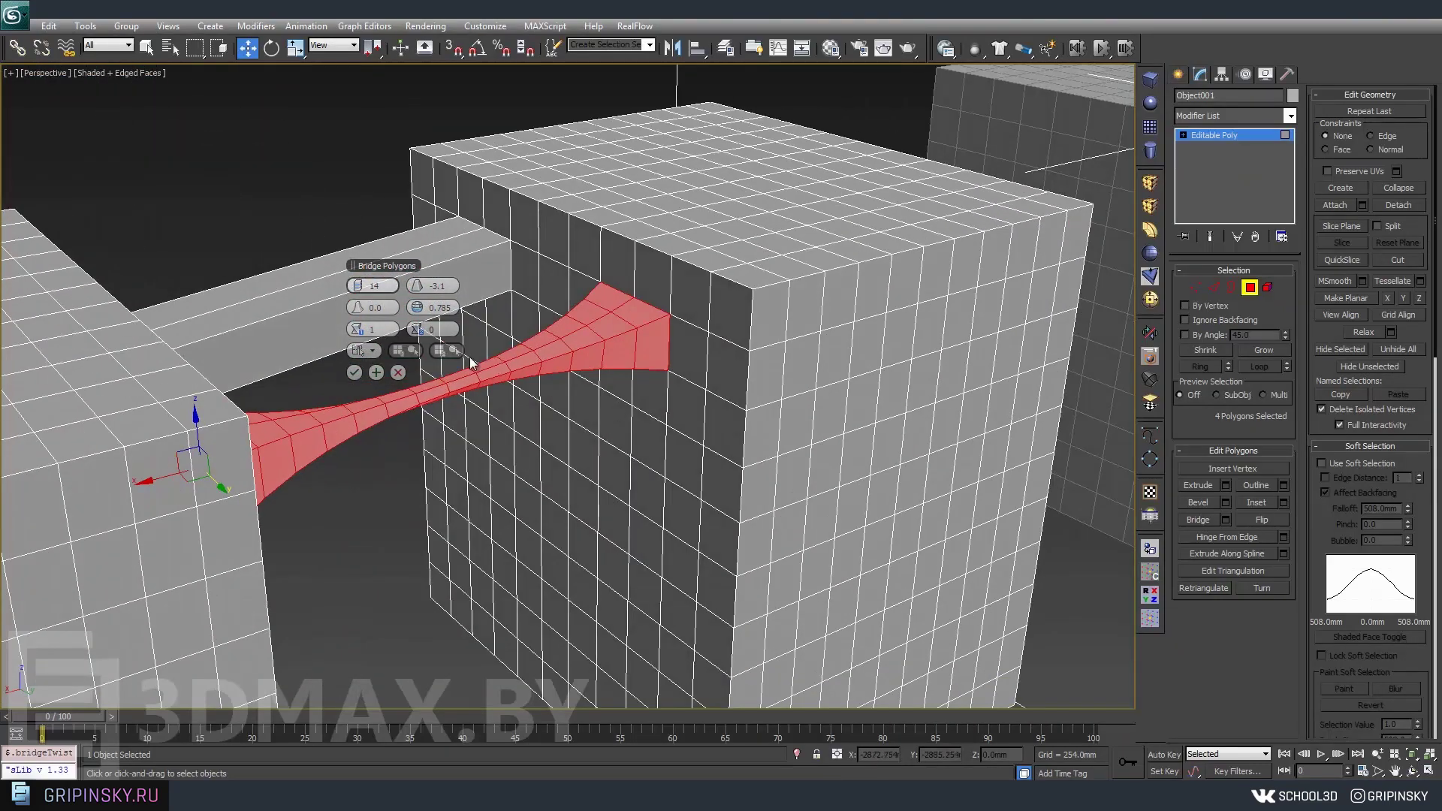
pyautogui.rightClick(348, 331)
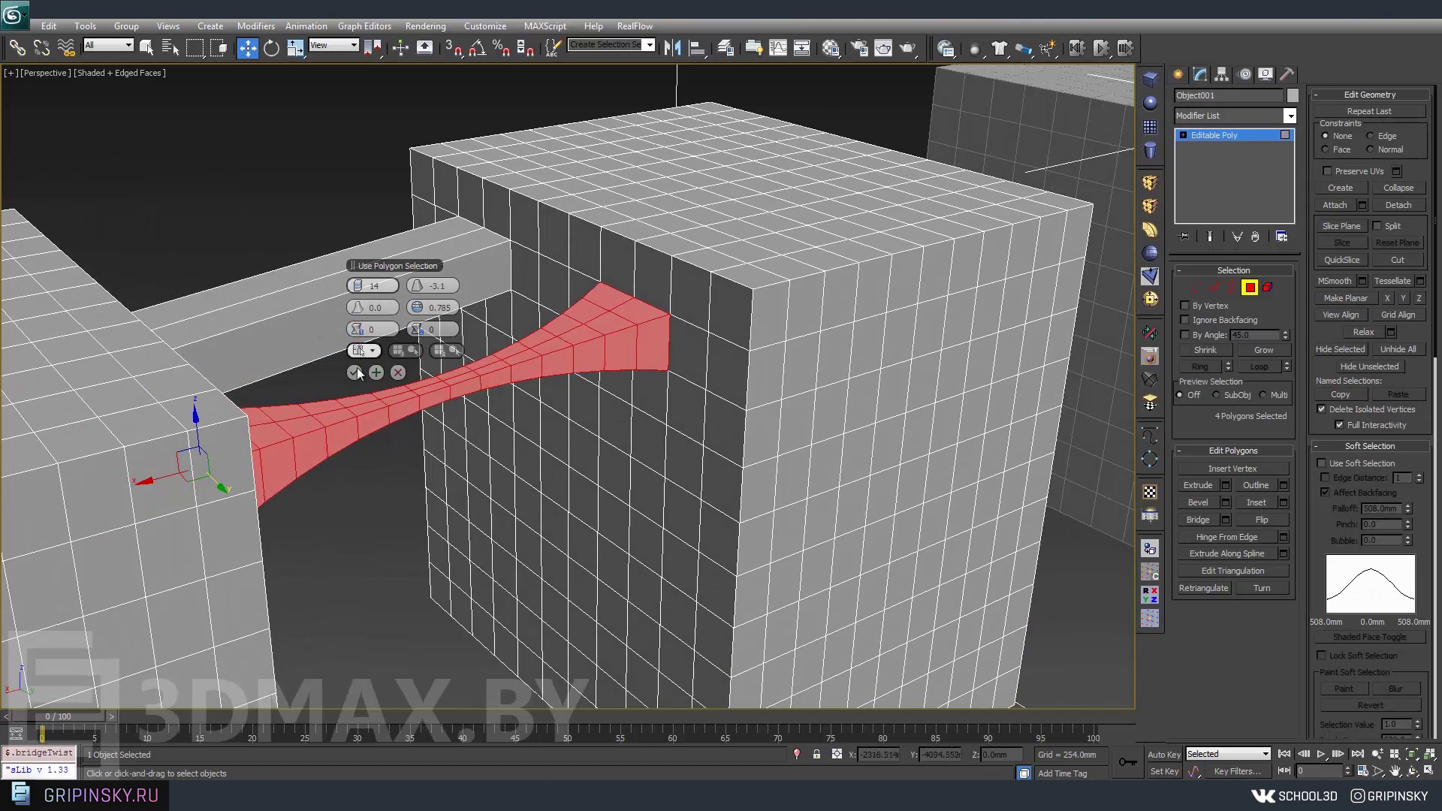
pyautogui.click(354, 373)
# Select polygons on the second box's wall.
pyautogui.moveTo(354, 376)
pyautogui.keyDown('alt'); pyautogui.mouseDown(button='middle')
pyautogui.moveTo(541, 485)
pyautogui.moveTo(481, 390)
pyautogui.moveTo(401, 345)
pyautogui.mouseUp(button='middle'); pyautogui.keyUp('alt')
pyautogui.click(383, 364)
pyautogui.keyDown('ctrl'); pyautogui.click(380, 338); pyautogui.keyUp('ctrl')
pyautogui.keyDown('ctrl'); pyautogui.click(420, 383); pyautogui.keyUp('ctrl')
pyautogui.moveTo(440, 393)
pyautogui.keyDown('alt'); pyautogui.mouseDown(button='middle')
pyautogui.moveTo(431, 449)
pyautogui.moveTo(354, 506)
pyautogui.mouseUp(button='middle'); pyautogui.keyUp('alt')
# Select the eight wall polygons and bridge them with 1 segment into a square tunnel.
pyautogui.keyDown('ctrl'); pyautogui.click(400, 442); pyautogui.keyUp('ctrl')
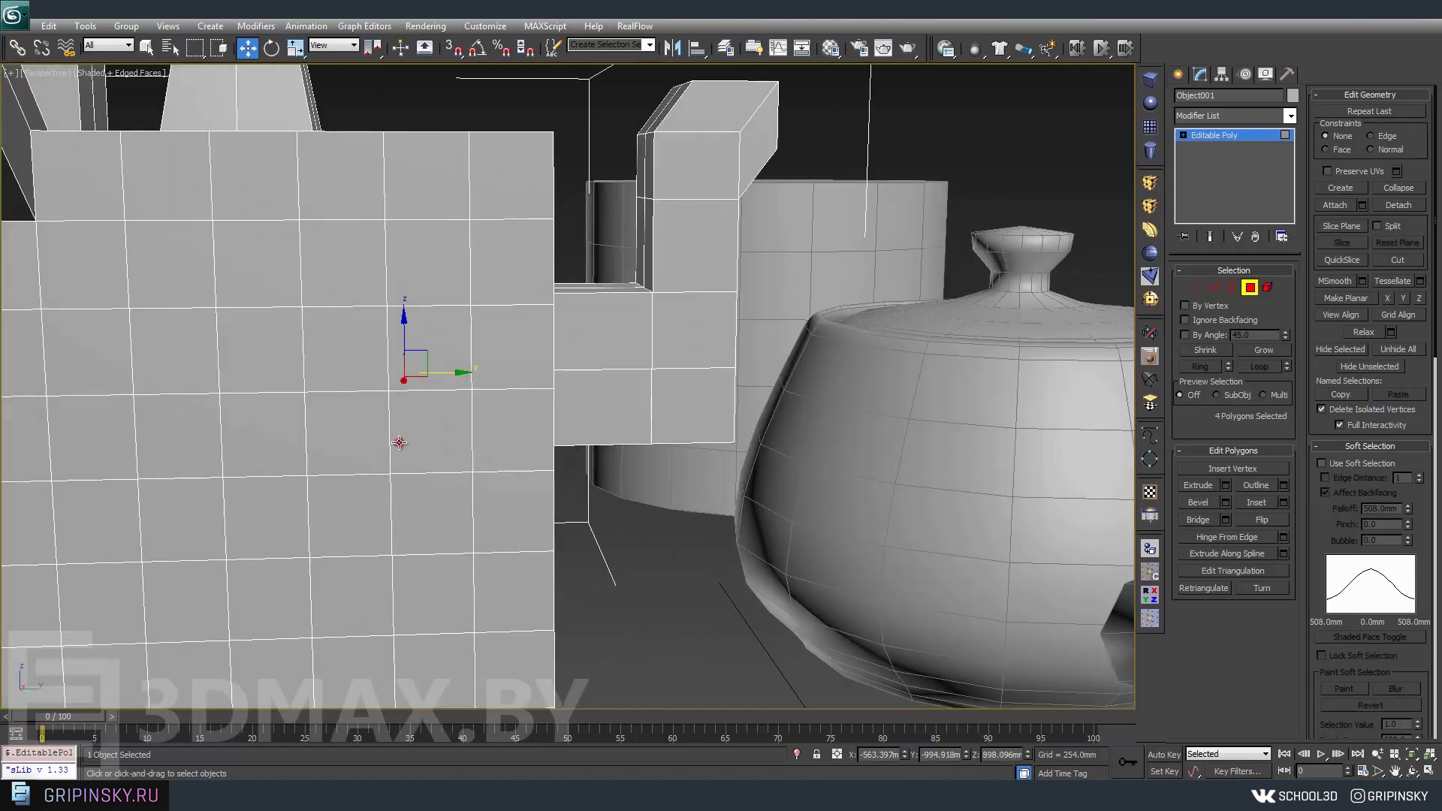
pyautogui.keyDown('ctrl'); pyautogui.click(338, 460); pyautogui.keyUp('ctrl')
pyautogui.keyDown('ctrl'); pyautogui.click(364, 510); pyautogui.keyUp('ctrl')
pyautogui.keyDown('ctrl'); pyautogui.click(438, 488); pyautogui.keyUp('ctrl')
pyautogui.keyDown('alt'); pyautogui.moveTo(497, 498); pyautogui.dragTo(578, 533, button='middle'); pyautogui.keyUp('alt')
pyautogui.click(1226, 520)
pyautogui.keyDown('alt'); pyautogui.moveTo(277, 365); pyautogui.dragTo(353, 353, button='middle'); pyautogui.keyUp('alt')
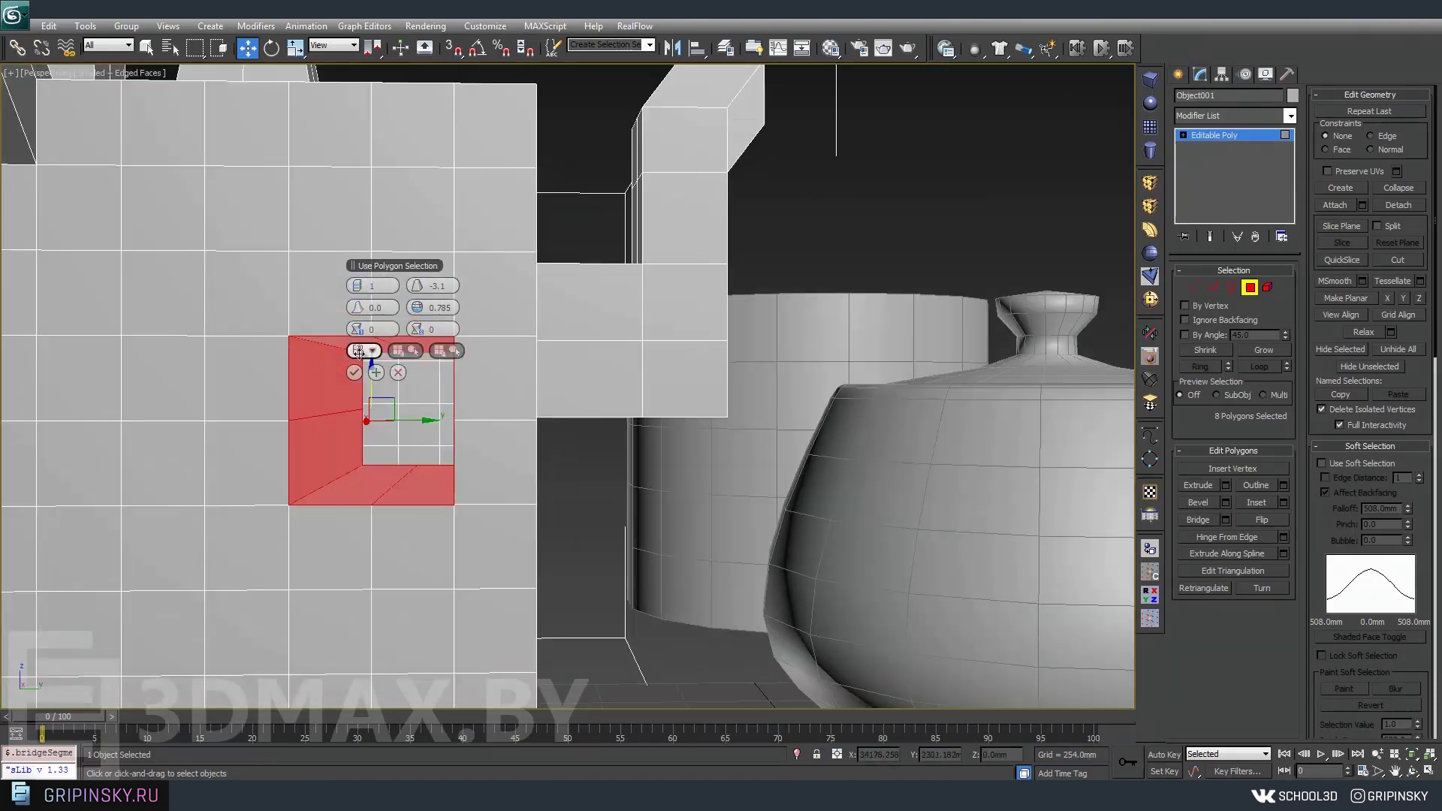
pyautogui.click(353, 373)
# Select single polygon 447 left of the opening and zoom out.
pyautogui.press('z')
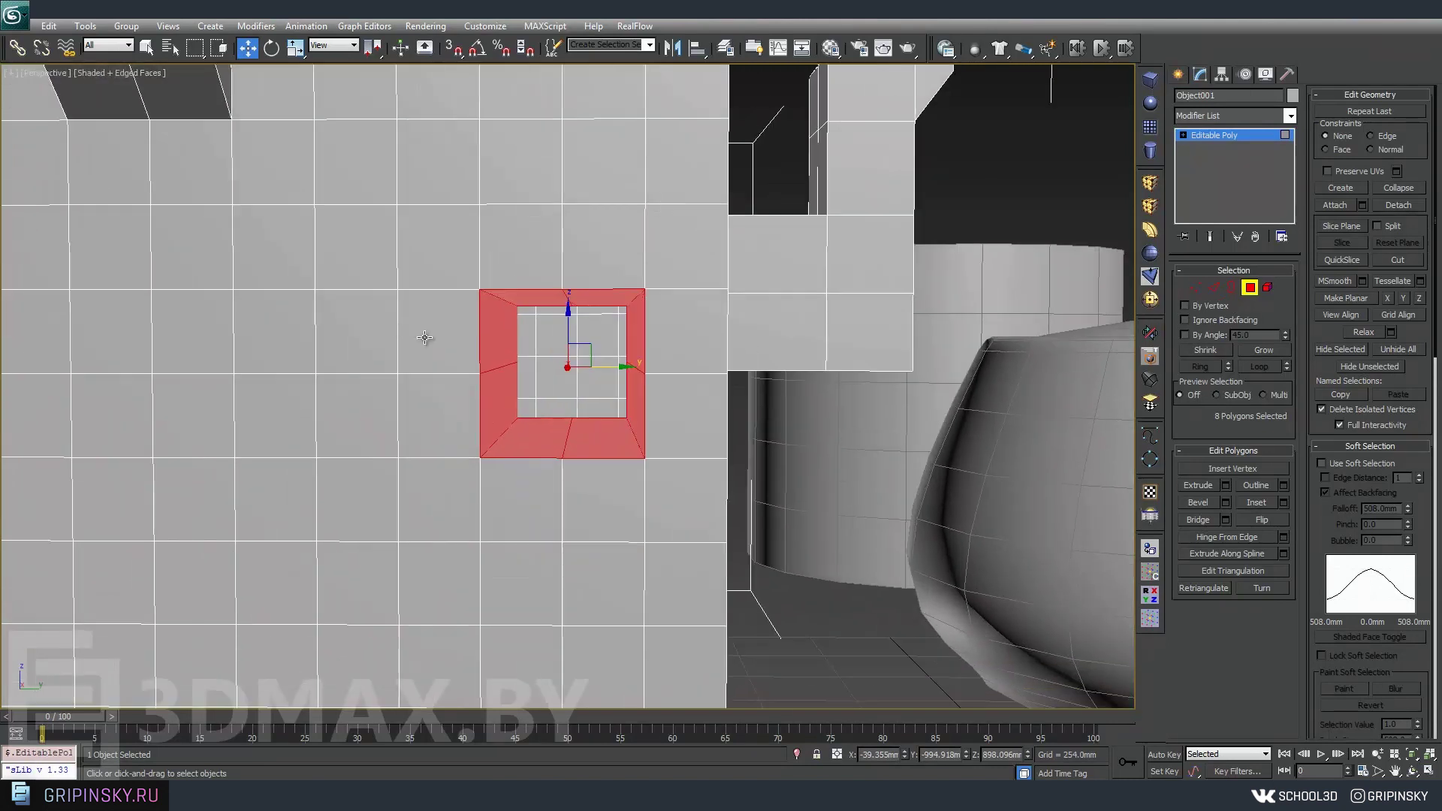
pyautogui.click(394, 329)
pyautogui.scroll(-1, 567, 375)
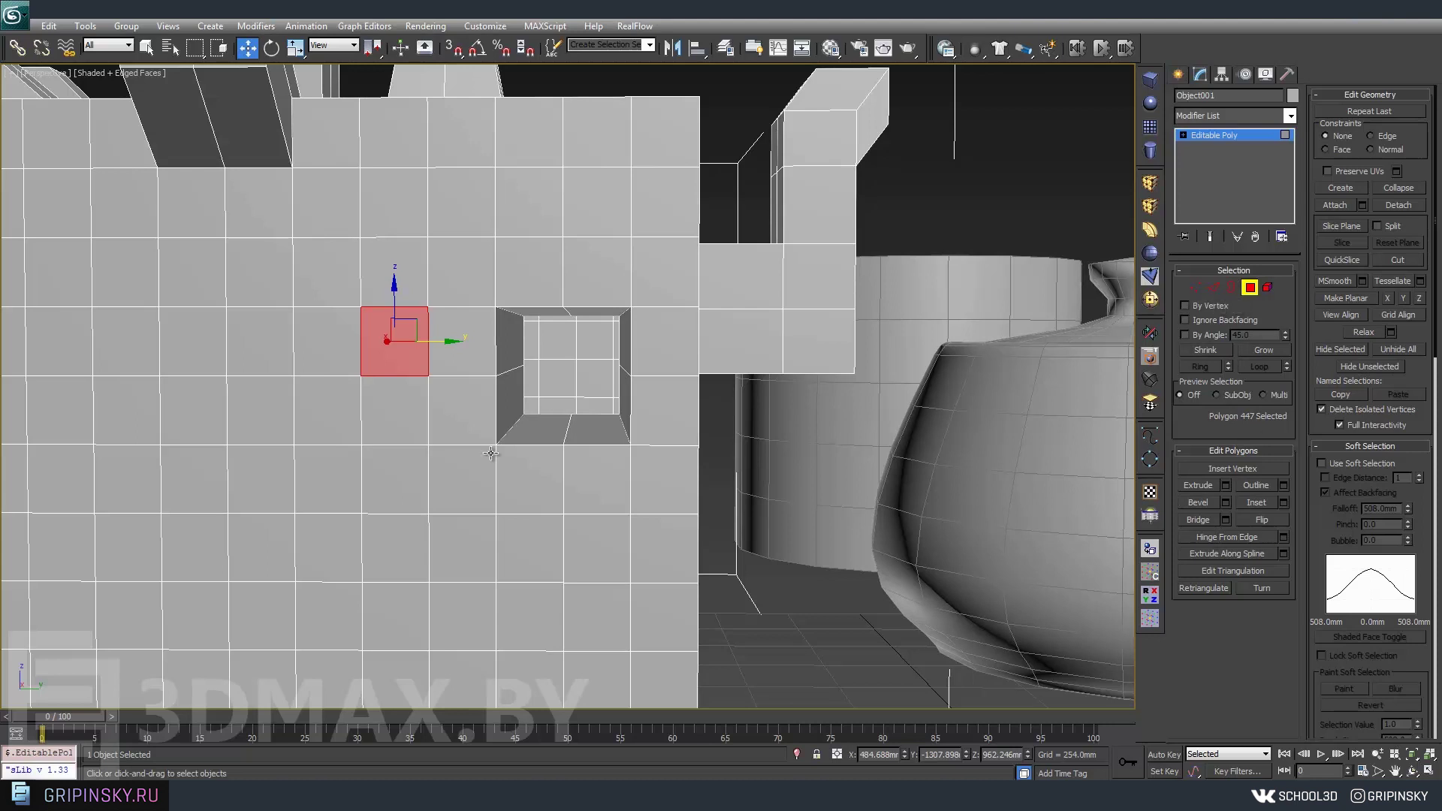
pyautogui.scroll(-4, 860, 349)
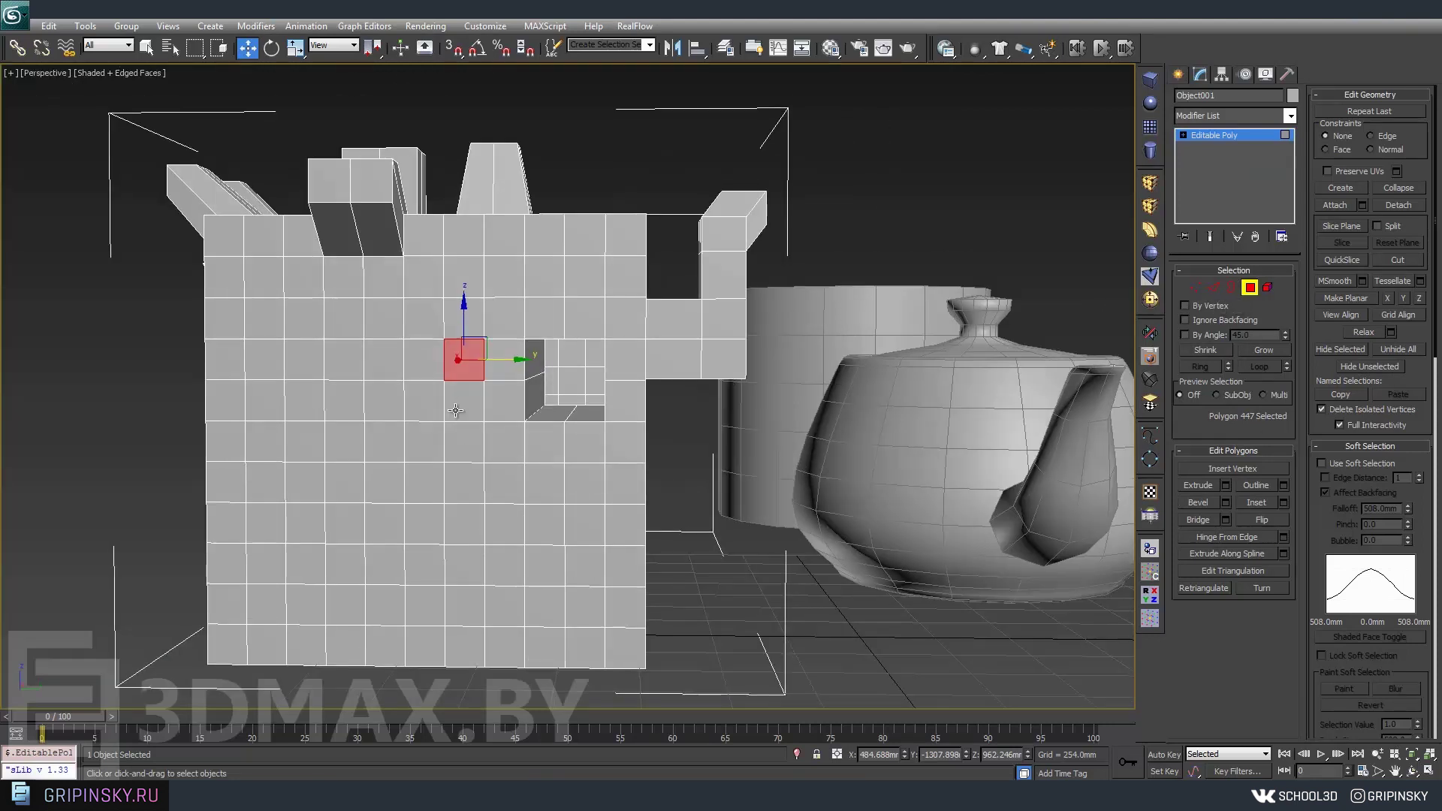
# Switch to Edge mode and select an edge on the second box's top corner.
pyautogui.click(1214, 287)
pyautogui.press('z')
pyautogui.keyDown('alt'); pyautogui.moveTo(528, 490); pyautogui.dragTo(390, 483, button='middle'); pyautogui.keyUp('alt')
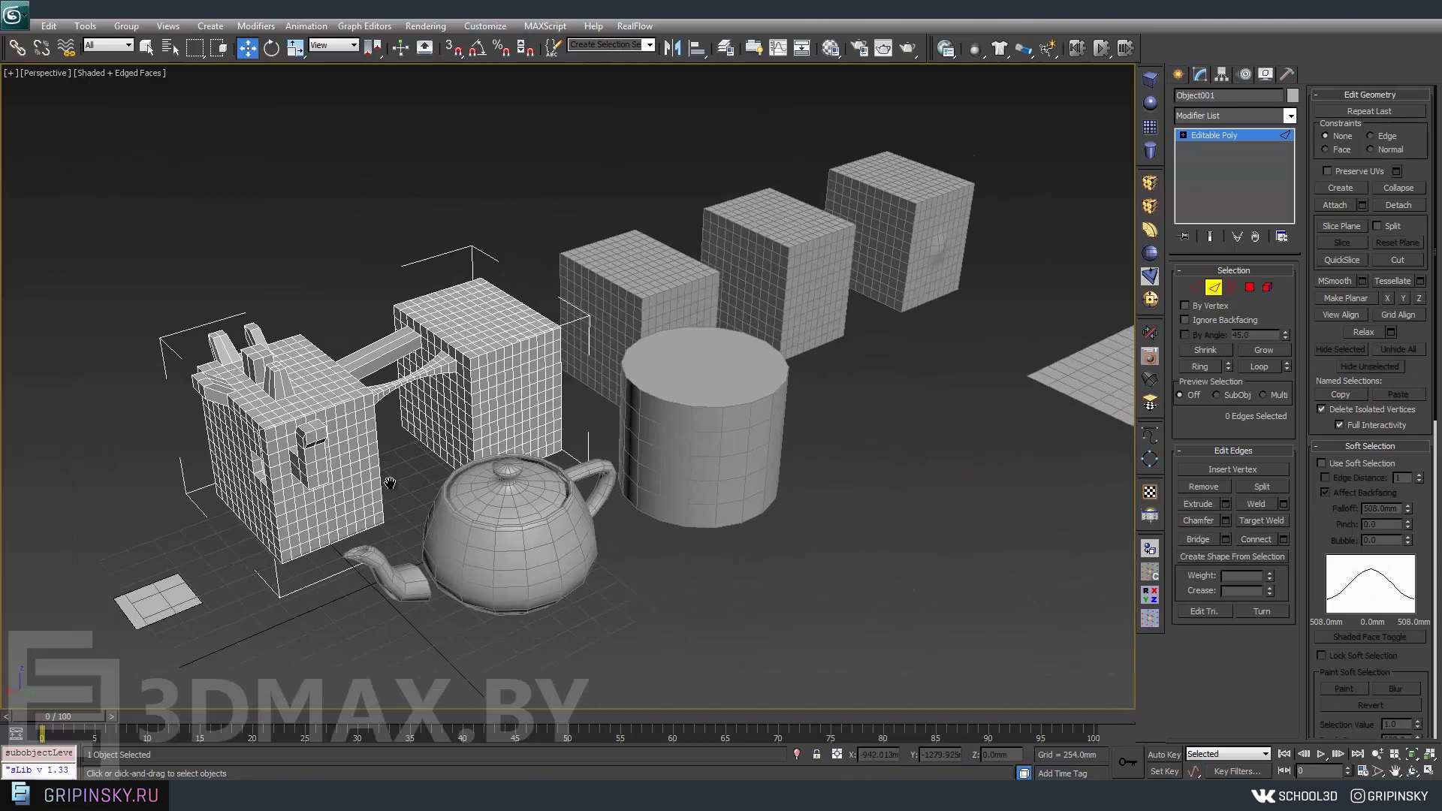
pyautogui.scroll(2, 390, 483)
pyautogui.scroll(2, 450, 483)
pyautogui.scroll(2, 511, 485)
pyautogui.scroll(1, 563, 484)
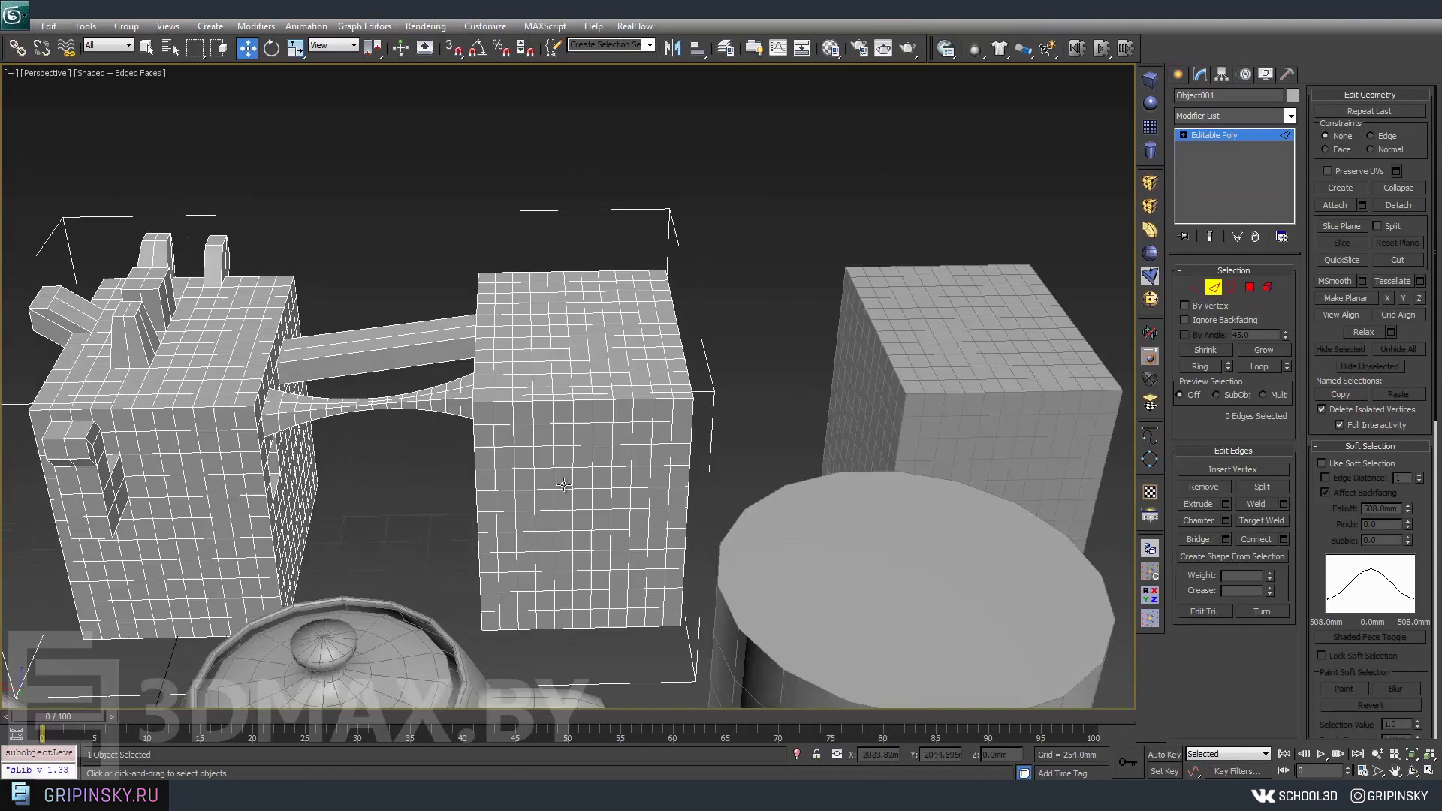
pyautogui.keyDown('alt'); pyautogui.moveTo(564, 484); pyautogui.dragTo(557, 502, button='middle'); pyautogui.keyUp('alt')
pyautogui.scroll(2, 554, 510)
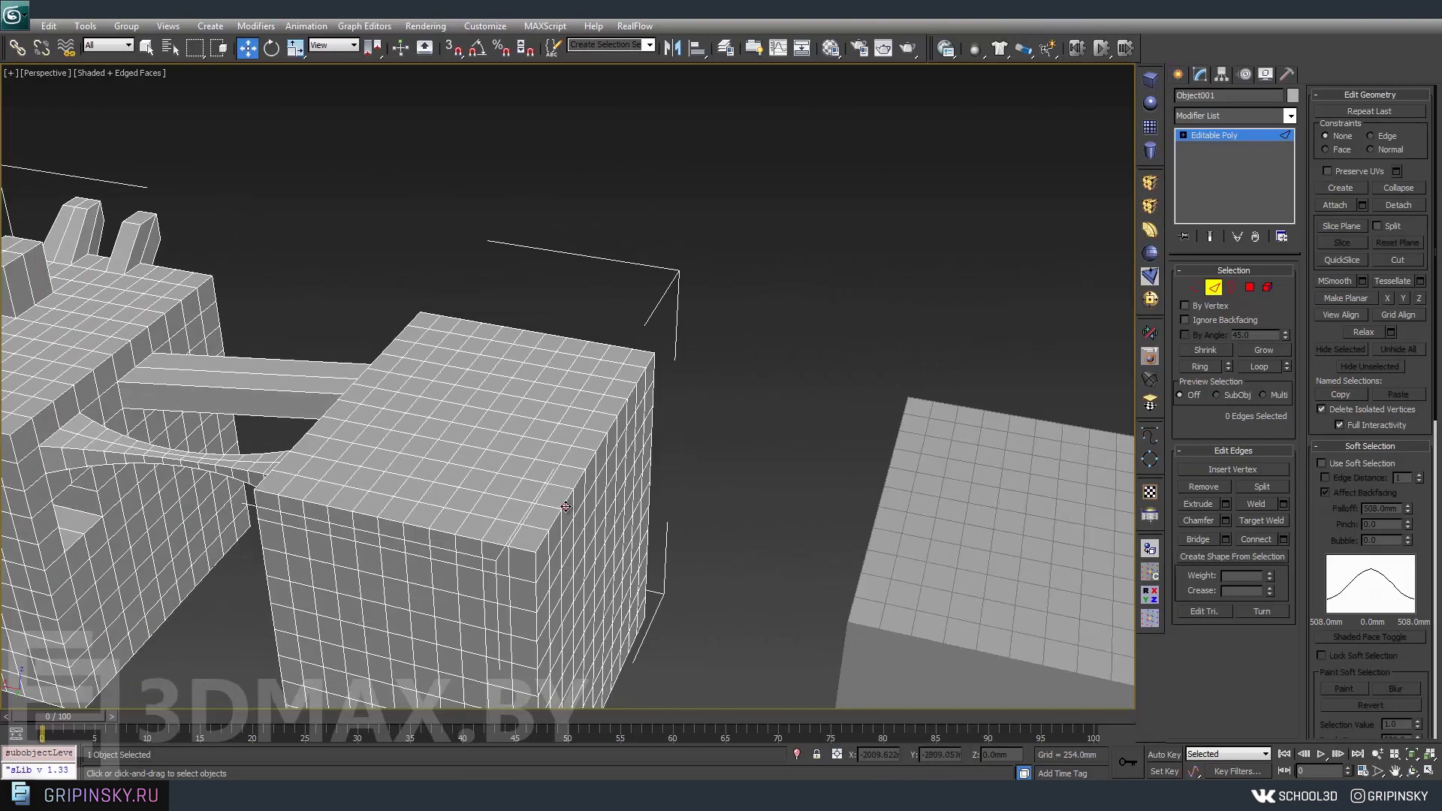
pyautogui.click(565, 507)
# Extend the corner edge to its full 11-edge loop around the top rim.
pyautogui.keyDown('alt'); pyautogui.moveTo(635, 531); pyautogui.dragTo(605, 450, button='middle'); pyautogui.keyUp('alt')
pyautogui.scroll(2, 605, 448)
pyautogui.scroll(2, 751, 421)
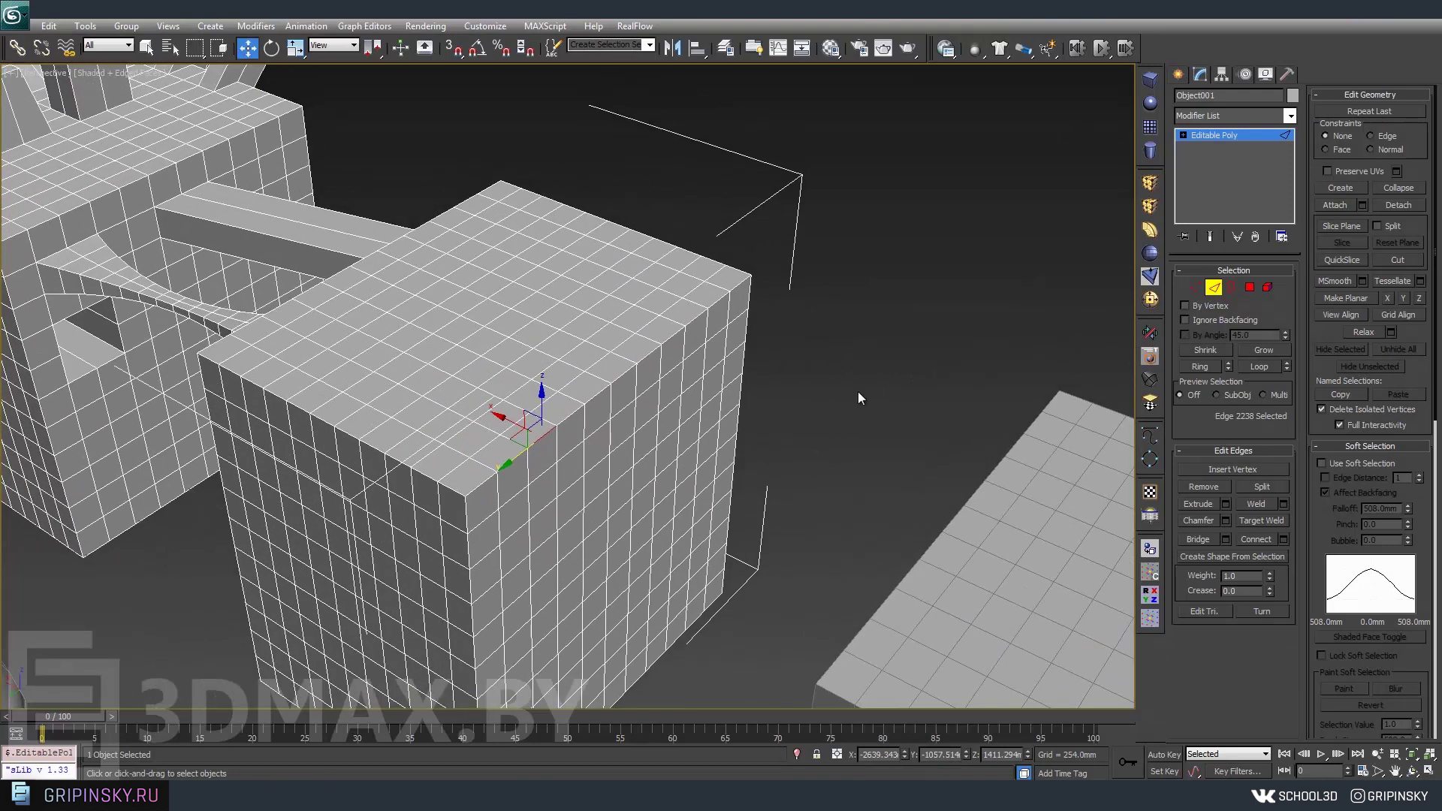
pyautogui.hotkey('alt', 'l')
pyautogui.scroll(1, 904, 323)
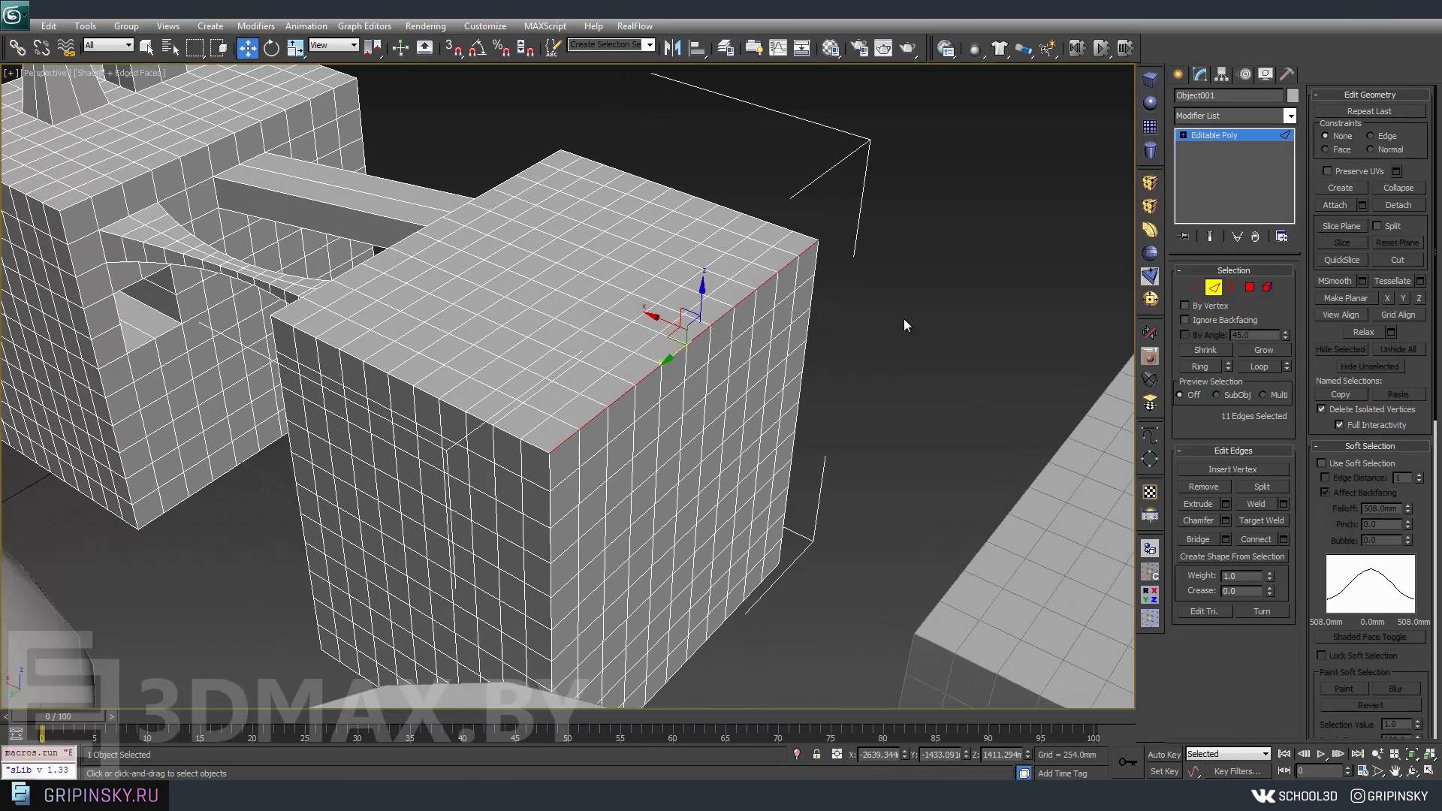
pyautogui.scroll(2, 904, 323)
pyautogui.scroll(2, 853, 361)
pyautogui.scroll(-3, 1066, 245)
pyautogui.click(959, 389)
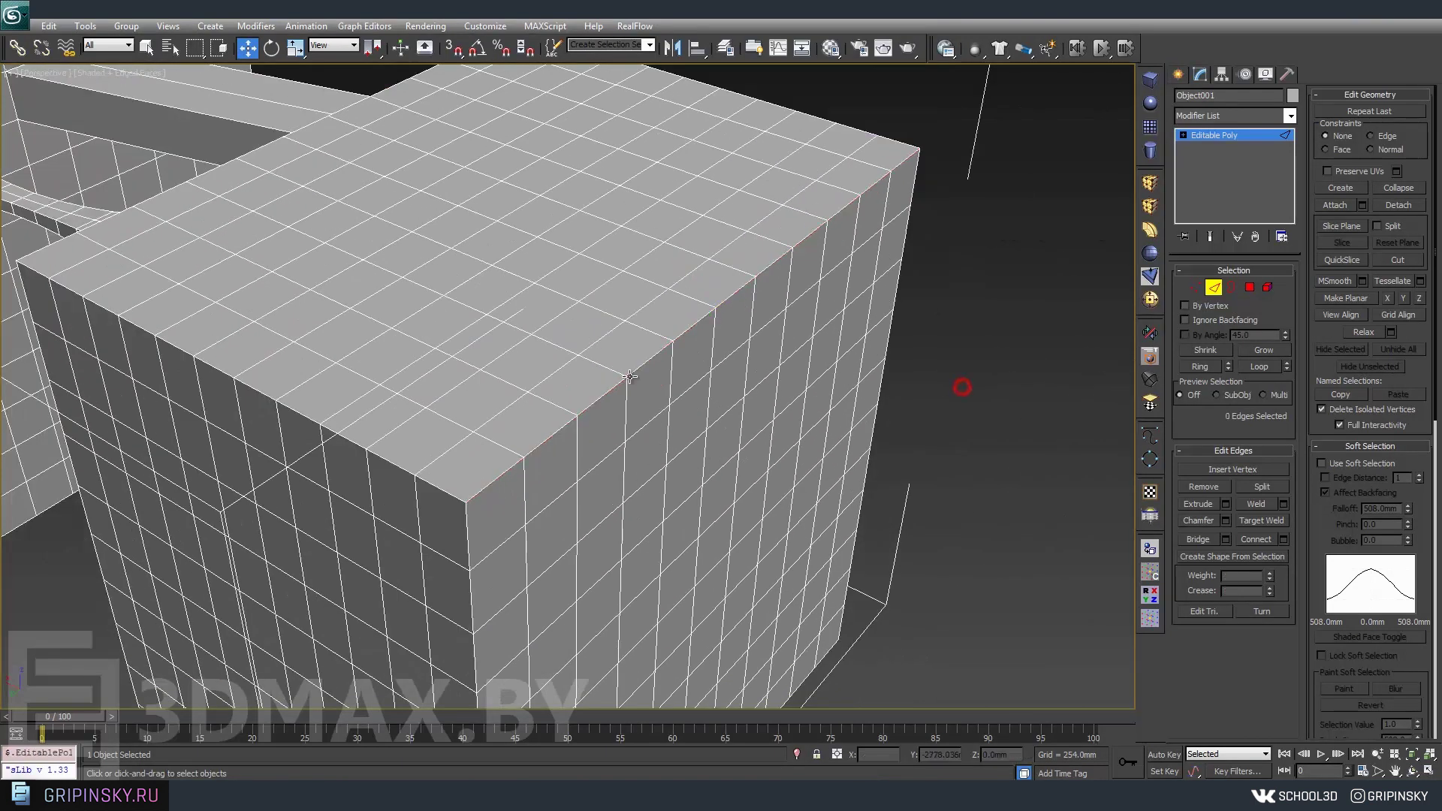
pyautogui.click(605, 389)
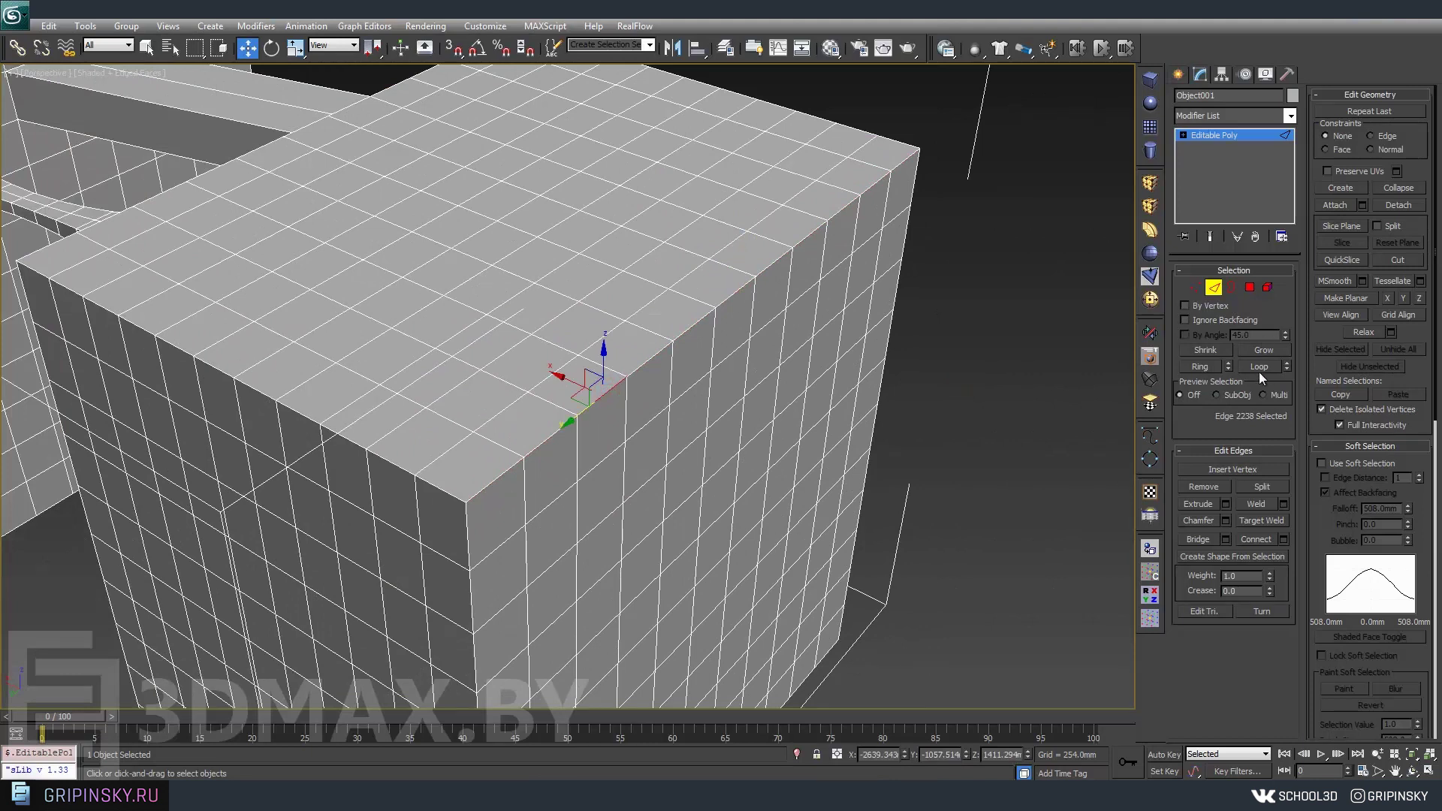
pyautogui.hotkey('alt', 'l')
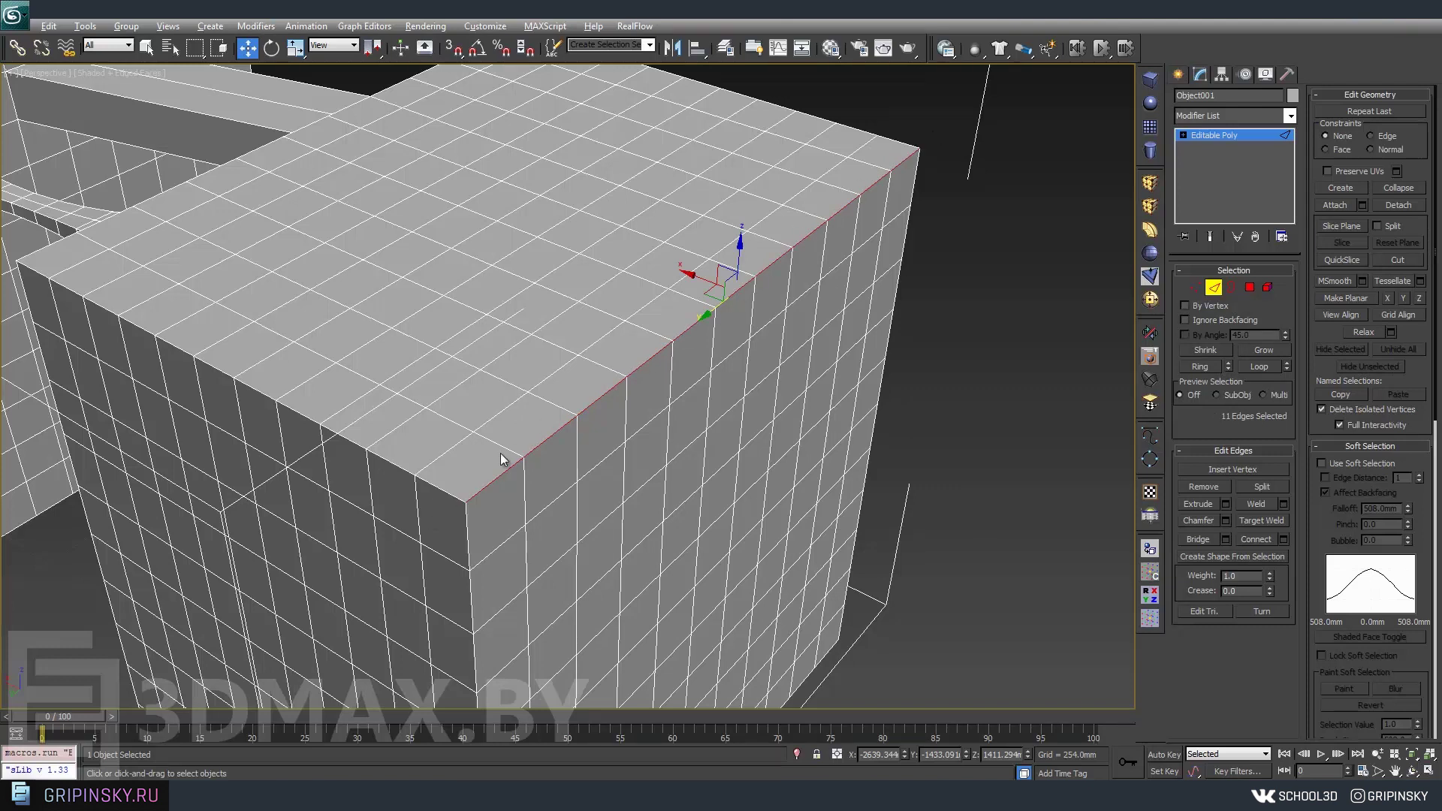
# Chamfer the top rim edge loop by 41.582 mm with 6 segments to round it.
pyautogui.click(1225, 521)
pyautogui.keyDown('alt'); pyautogui.moveTo(656, 435); pyautogui.dragTo(526, 375, button='middle'); pyautogui.keyUp('alt')
pyautogui.moveTo(359, 290)
pyautogui.mouseDown()
pyautogui.moveTo(493, 262)
pyautogui.moveTo(509, 287)
pyautogui.moveTo(356, 311)
pyautogui.moveTo(364, 289)
pyautogui.moveTo(391, 283)
pyautogui.moveTo(296, 284)
pyautogui.moveTo(525, 350)
pyautogui.mouseUp()
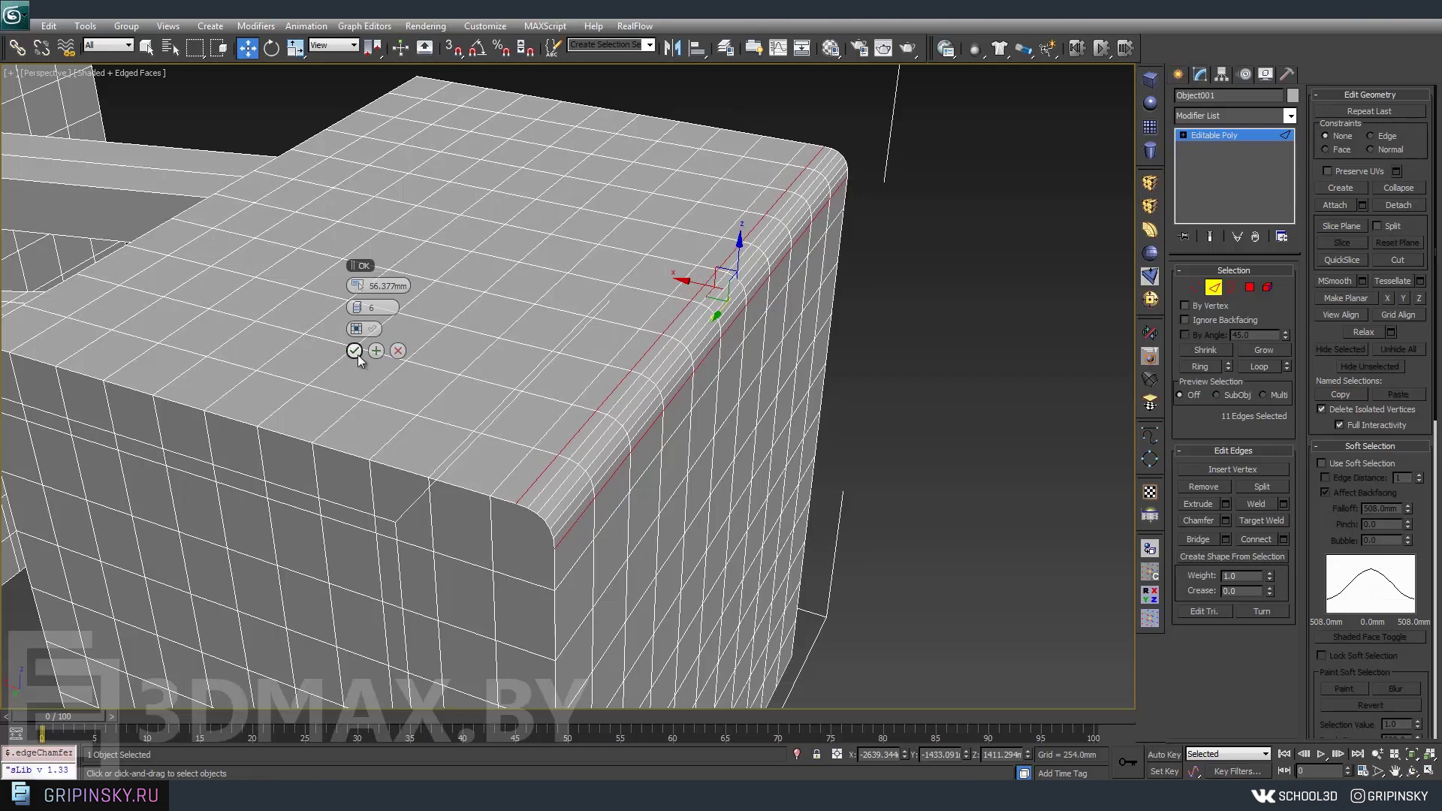
pyautogui.rightClick(357, 287)
pyautogui.moveTo(357, 287); pyautogui.dragTo(359, 274)
pyautogui.rightClick(361, 308)
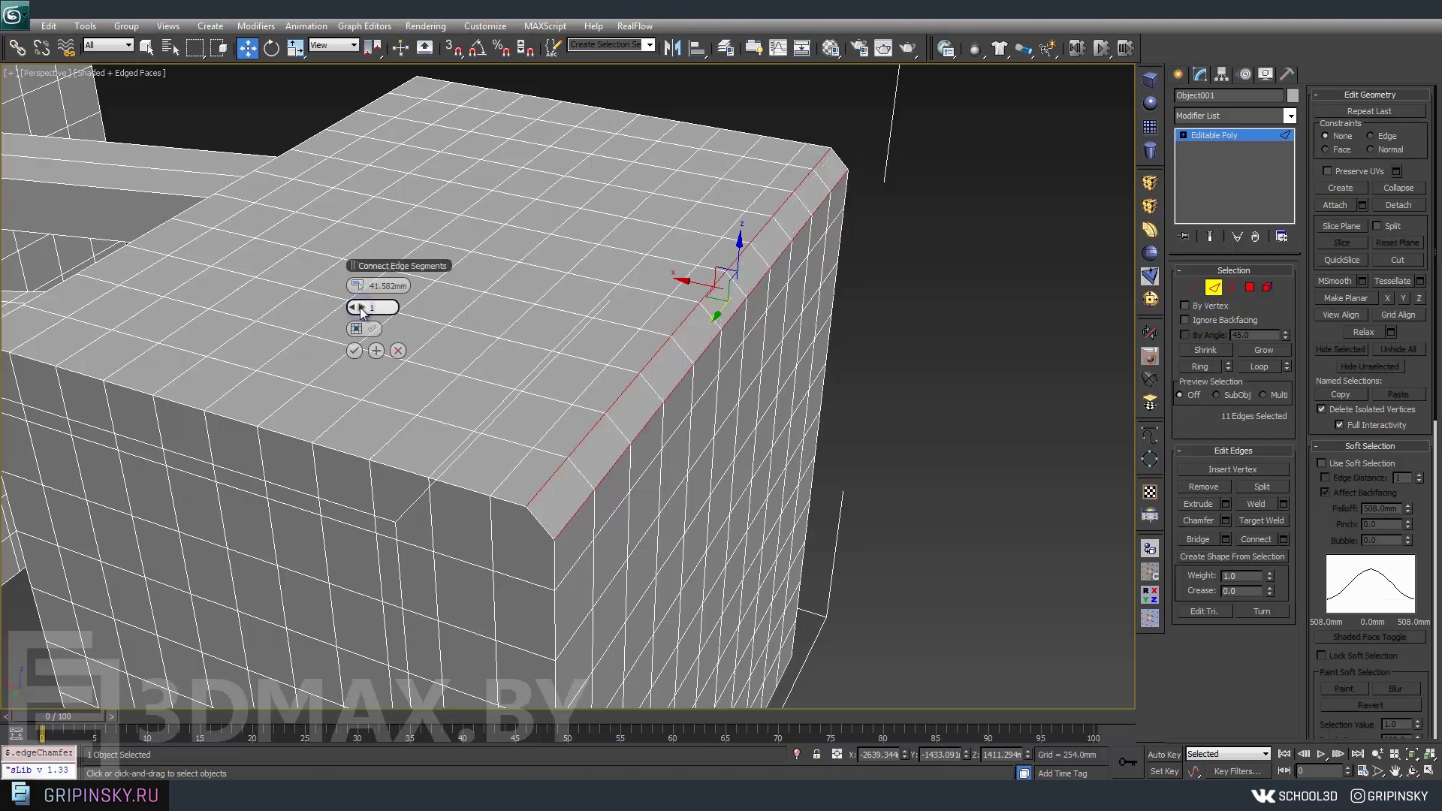
pyautogui.moveTo(363, 304); pyautogui.dragTo(359, 293)
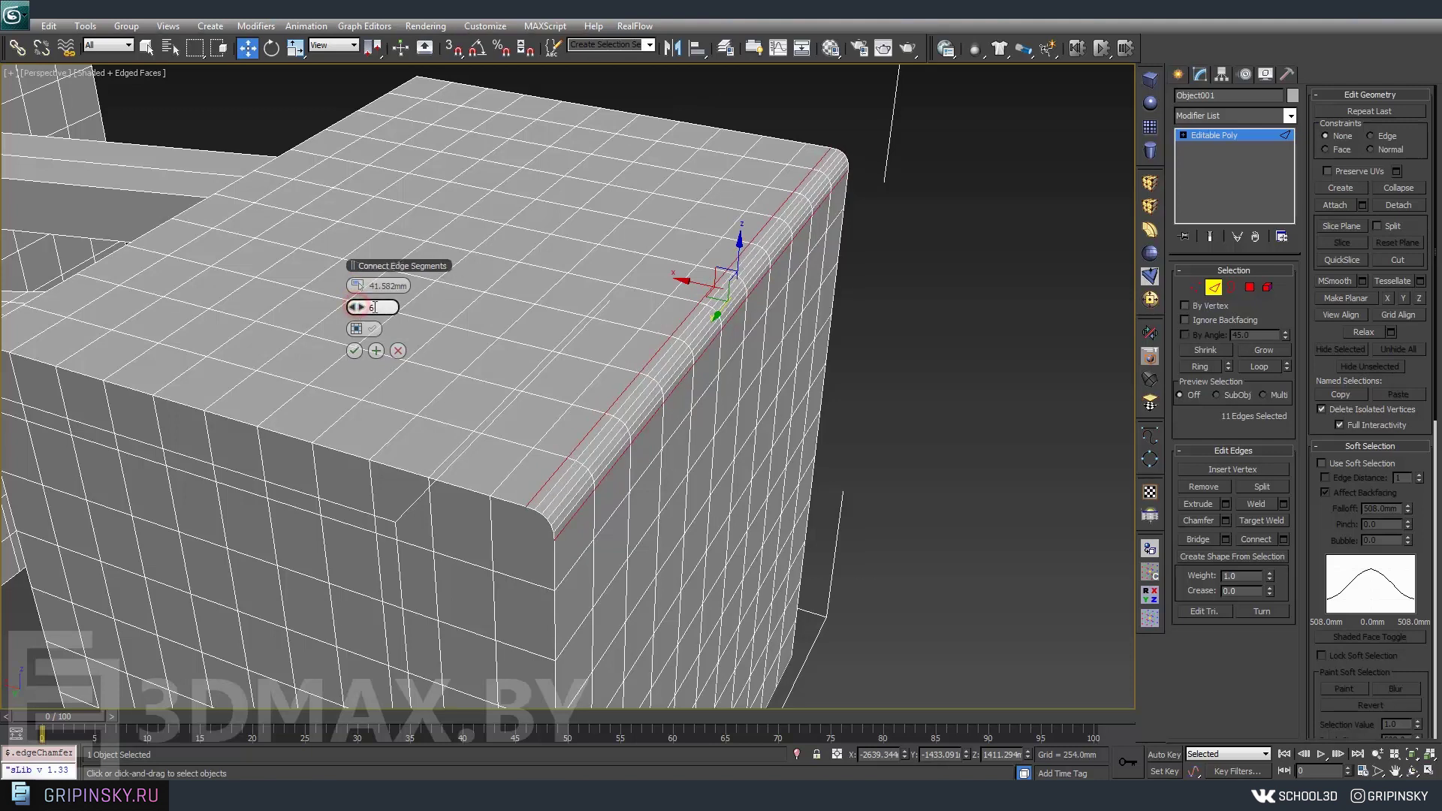
pyautogui.click(353, 352)
pyautogui.moveTo(354, 351)
pyautogui.keyDown('alt'); pyautogui.mouseDown(button='middle')
pyautogui.moveTo(680, 310)
pyautogui.moveTo(587, 335)
pyautogui.moveTo(646, 268)
pyautogui.moveTo(634, 300)
pyautogui.moveTo(515, 376)
pyautogui.moveTo(526, 349)
pyautogui.mouseUp(button='middle'); pyautogui.keyUp('alt')
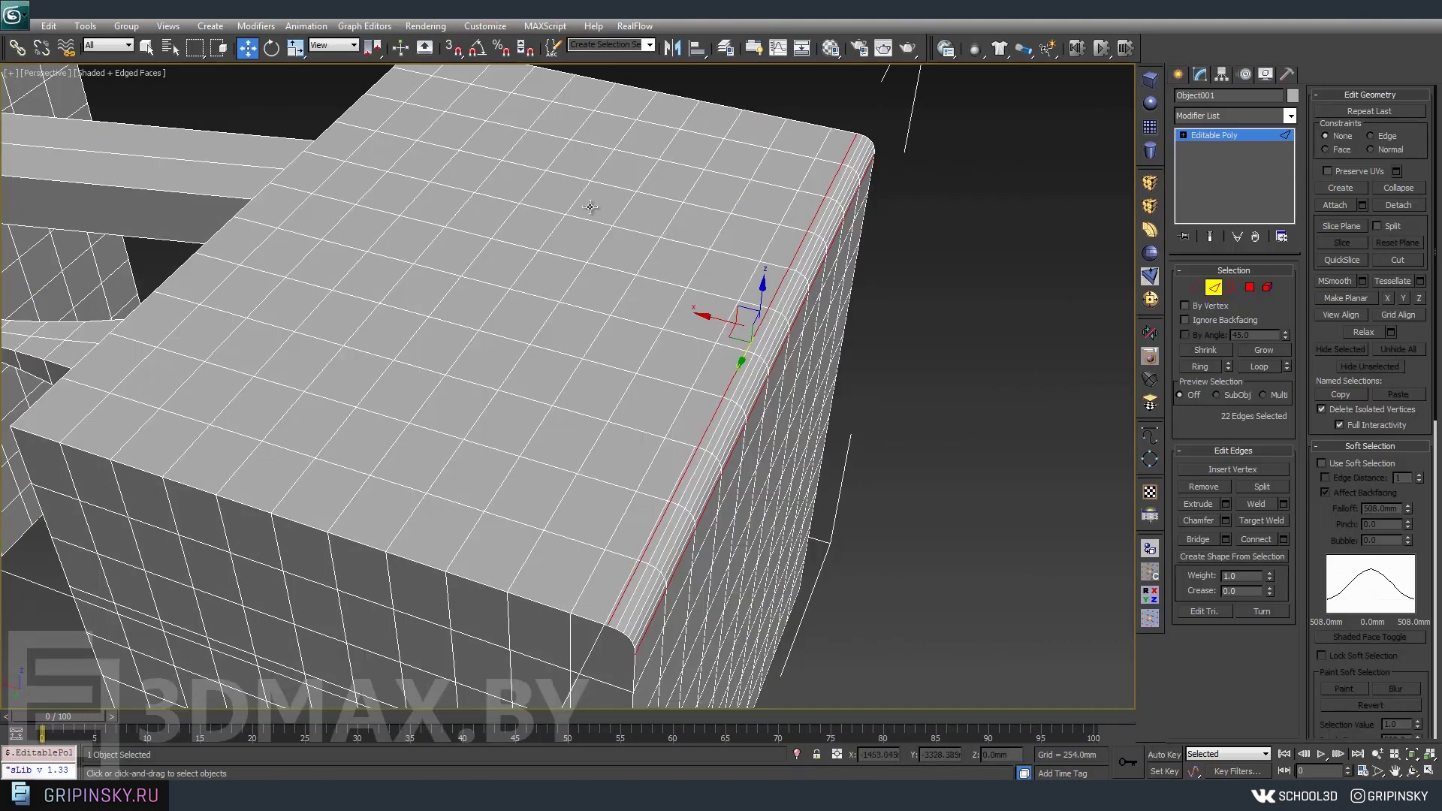
# Loop-select an edge across the box top and chamfer it 54.419 mm with 6 segments.
pyautogui.click(459, 355)
pyautogui.click(496, 311)
pyautogui.click(1256, 368)
pyautogui.moveTo(441, 473); pyautogui.dragTo(482, 458, button='middle')
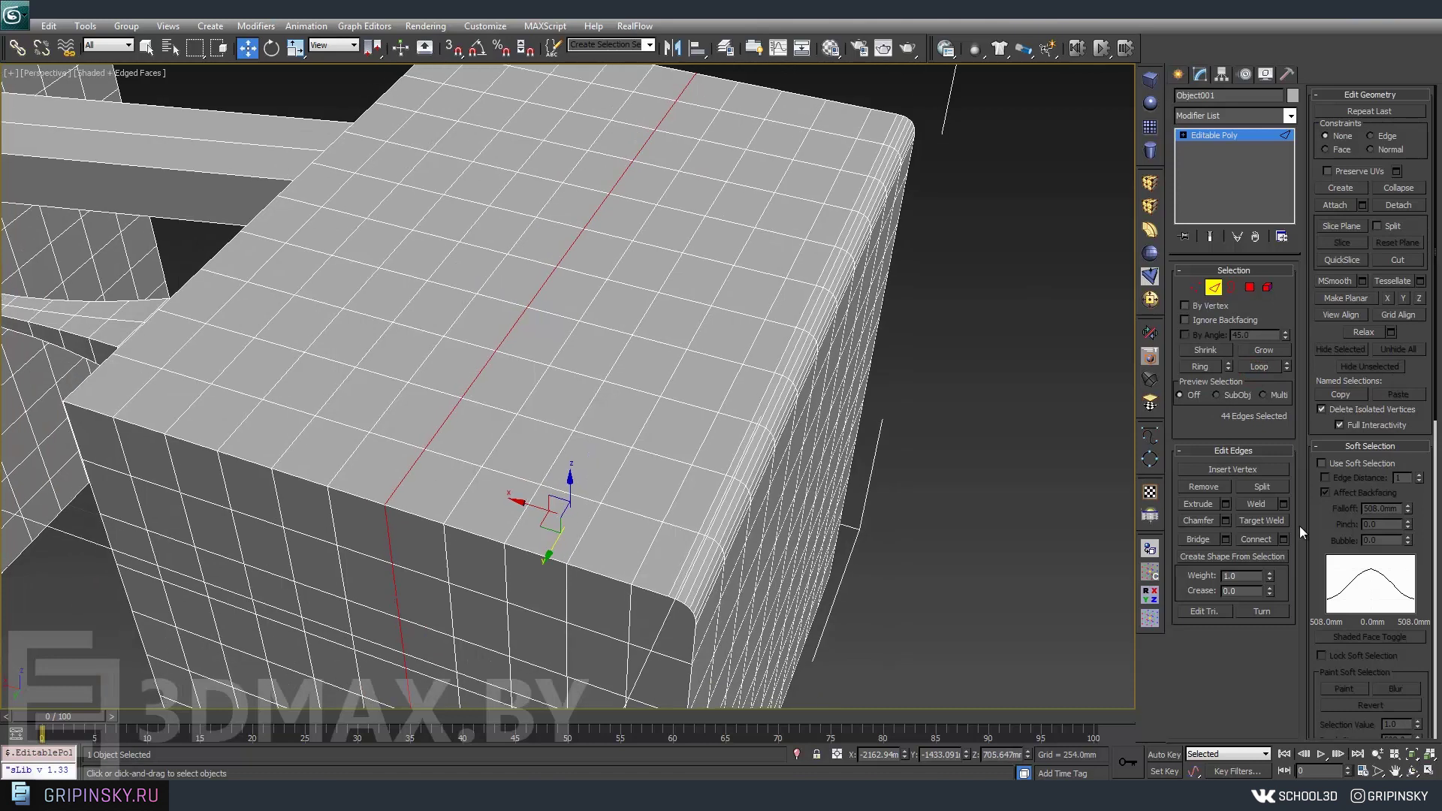
pyautogui.click(1227, 520)
pyautogui.moveTo(356, 285); pyautogui.dragTo(476, 299)
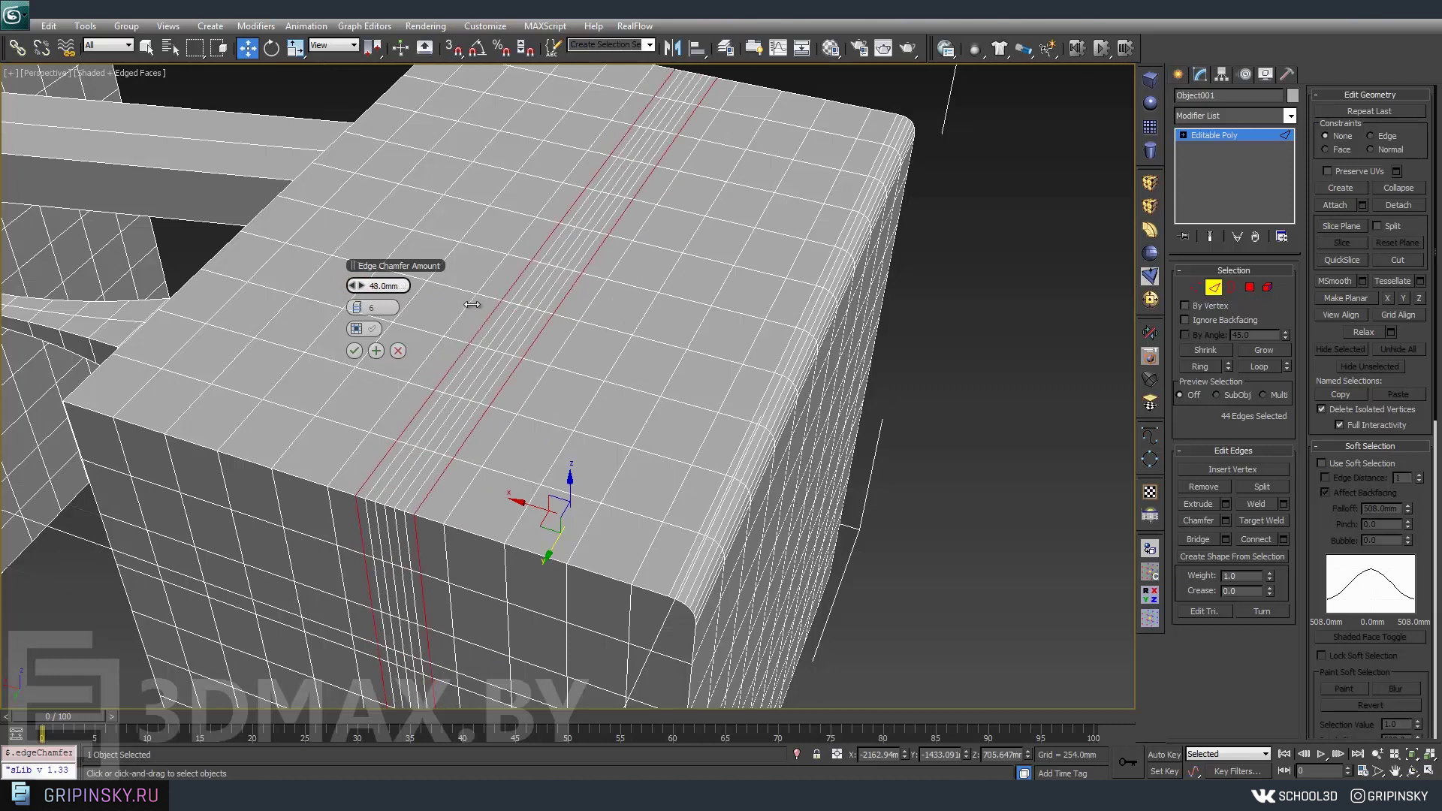
pyautogui.click(352, 352)
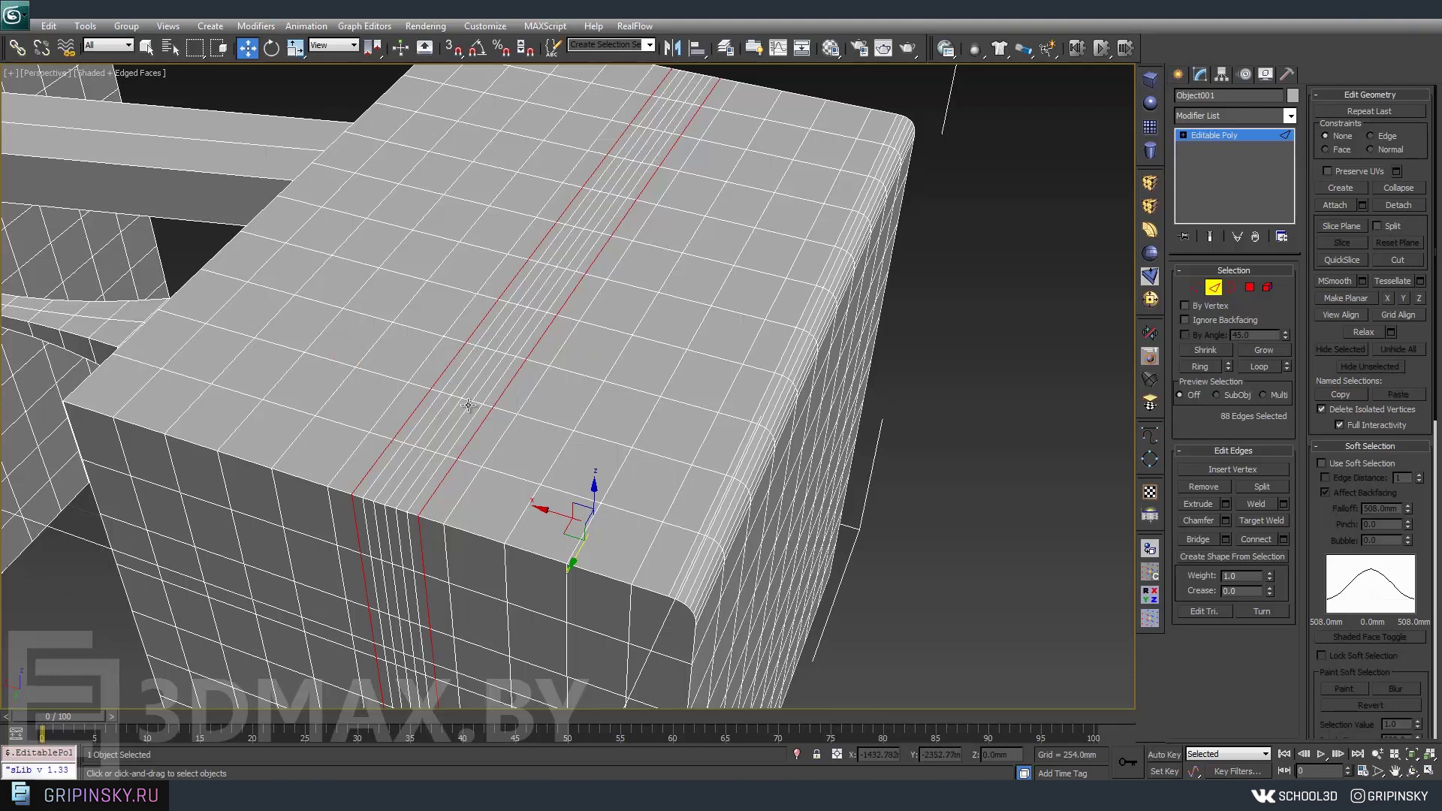
# Reframe the view over the boxes and switch to Polygon selection.
pyautogui.moveTo(952, 358); pyautogui.dragTo(345, 525, button='middle')
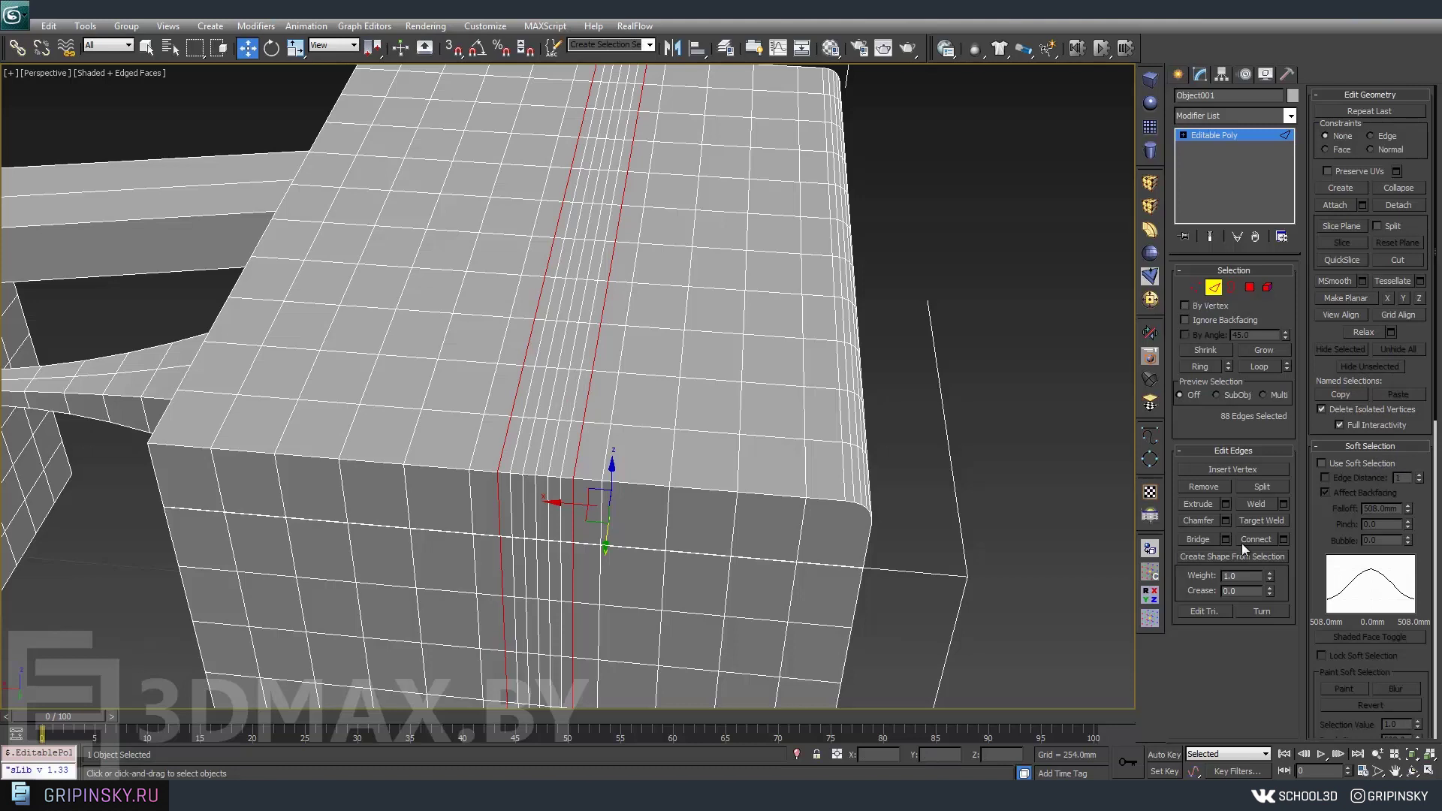
pyautogui.scroll(-5, 730, 521)
pyautogui.moveTo(730, 521)
pyautogui.keyDown('alt'); pyautogui.mouseDown(button='middle')
pyautogui.moveTo(791, 522)
pyautogui.moveTo(674, 474)
pyautogui.moveTo(495, 454)
pyautogui.moveTo(506, 420)
pyautogui.mouseUp(button='middle'); pyautogui.keyUp('alt')
pyautogui.scroll(-5, 495, 454)
pyautogui.click(1249, 287)
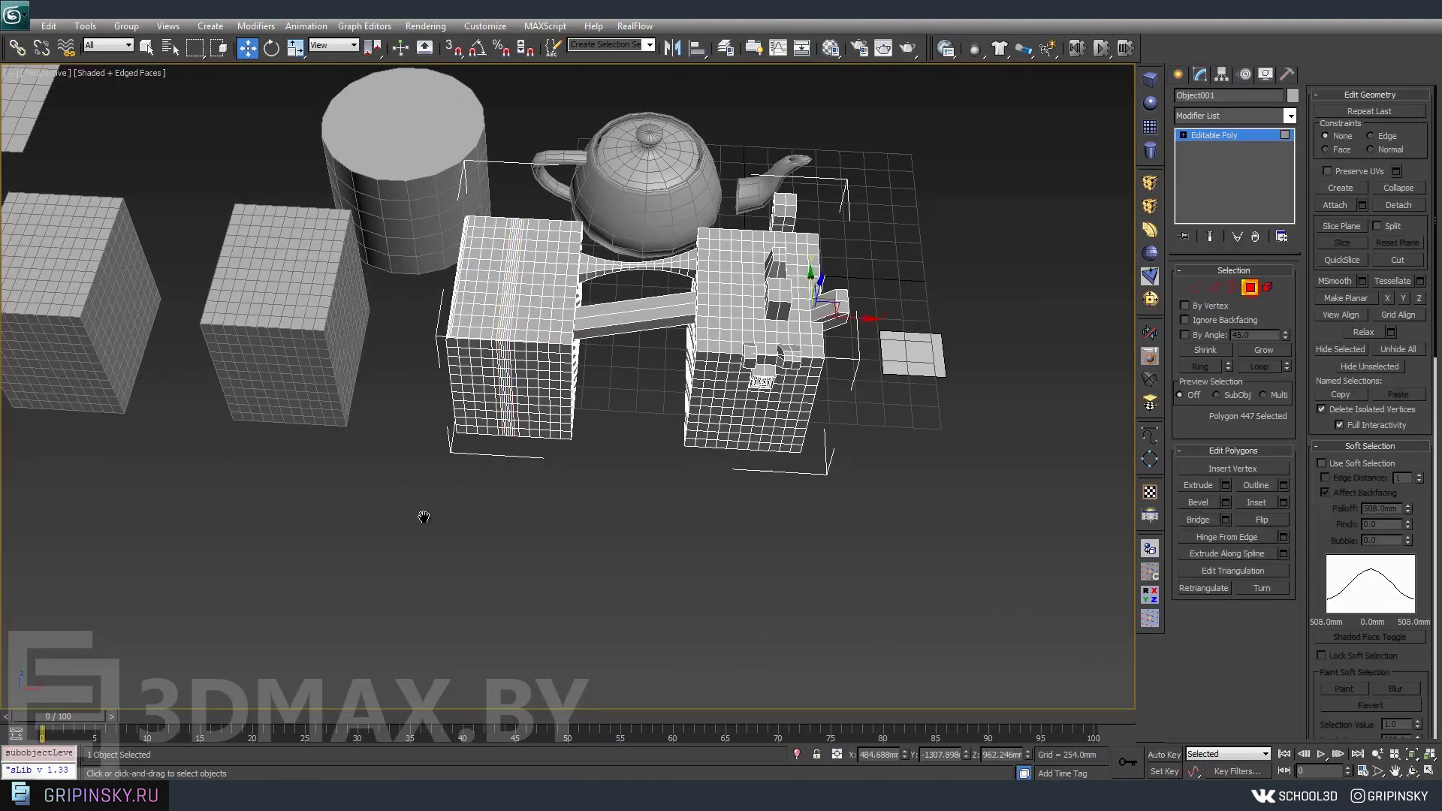
pyautogui.scroll(6, 571, 379)
# Nudge a 2x2 block of top polygons on the left box slightly, then start a Plane.
pyautogui.click(443, 166)
pyautogui.keyDown('ctrl'); pyautogui.click(425, 203); pyautogui.keyUp('ctrl')
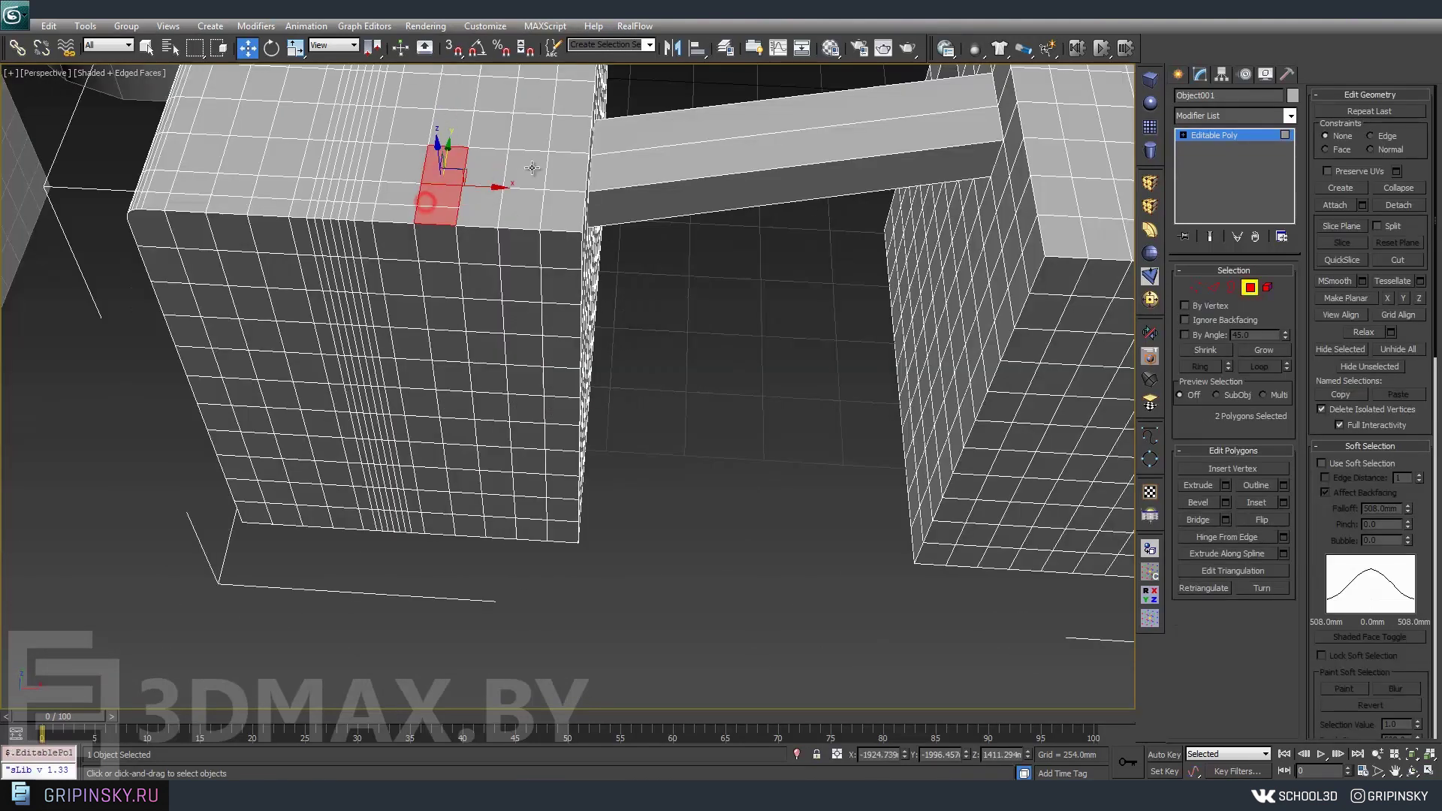
pyautogui.keyDown('ctrl'); pyautogui.click(496, 169); pyautogui.keyUp('ctrl')
pyautogui.keyDown('ctrl'); pyautogui.click(488, 199); pyautogui.keyUp('ctrl')
pyautogui.moveTo(488, 199); pyautogui.dragTo(488, 197)
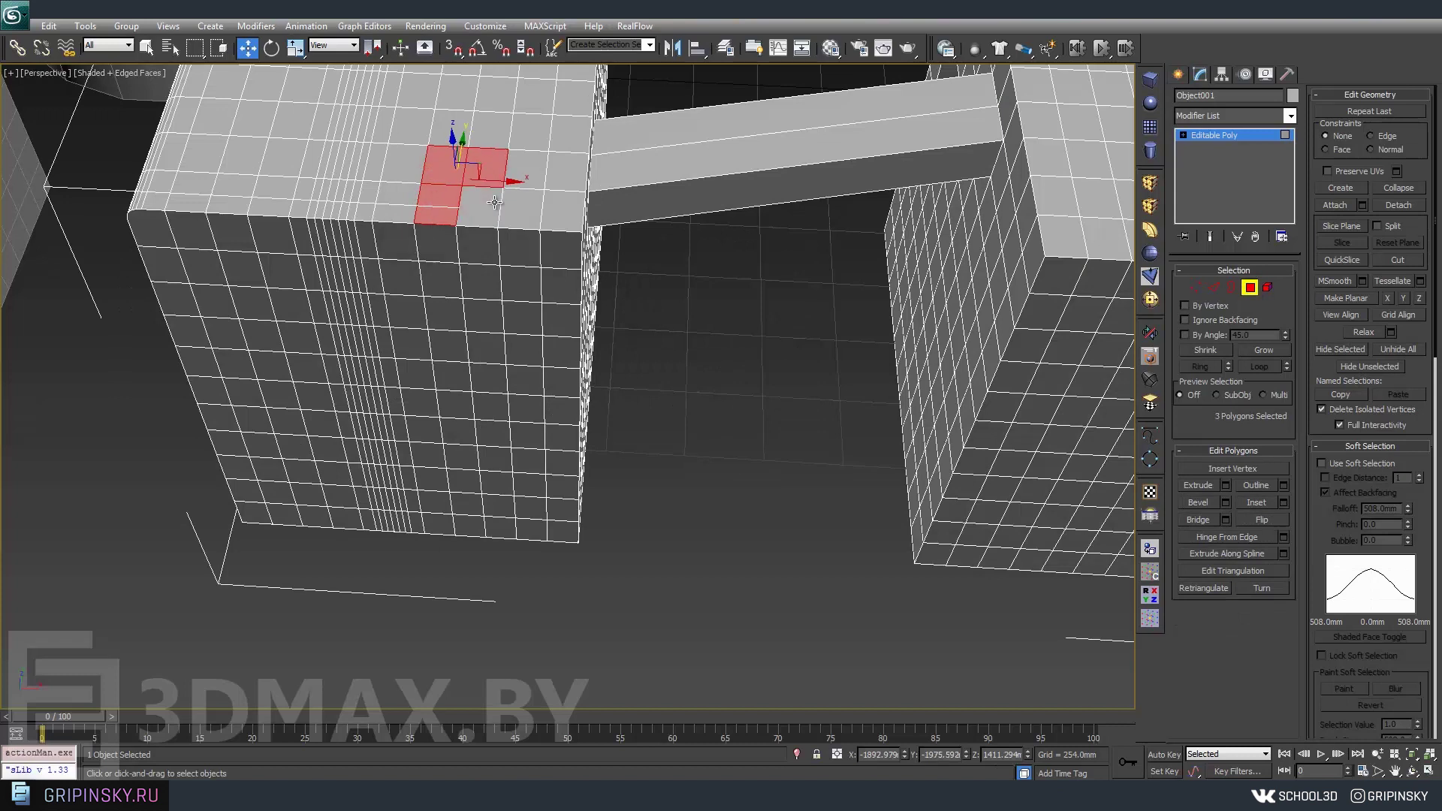
pyautogui.scroll(-4, 524, 241)
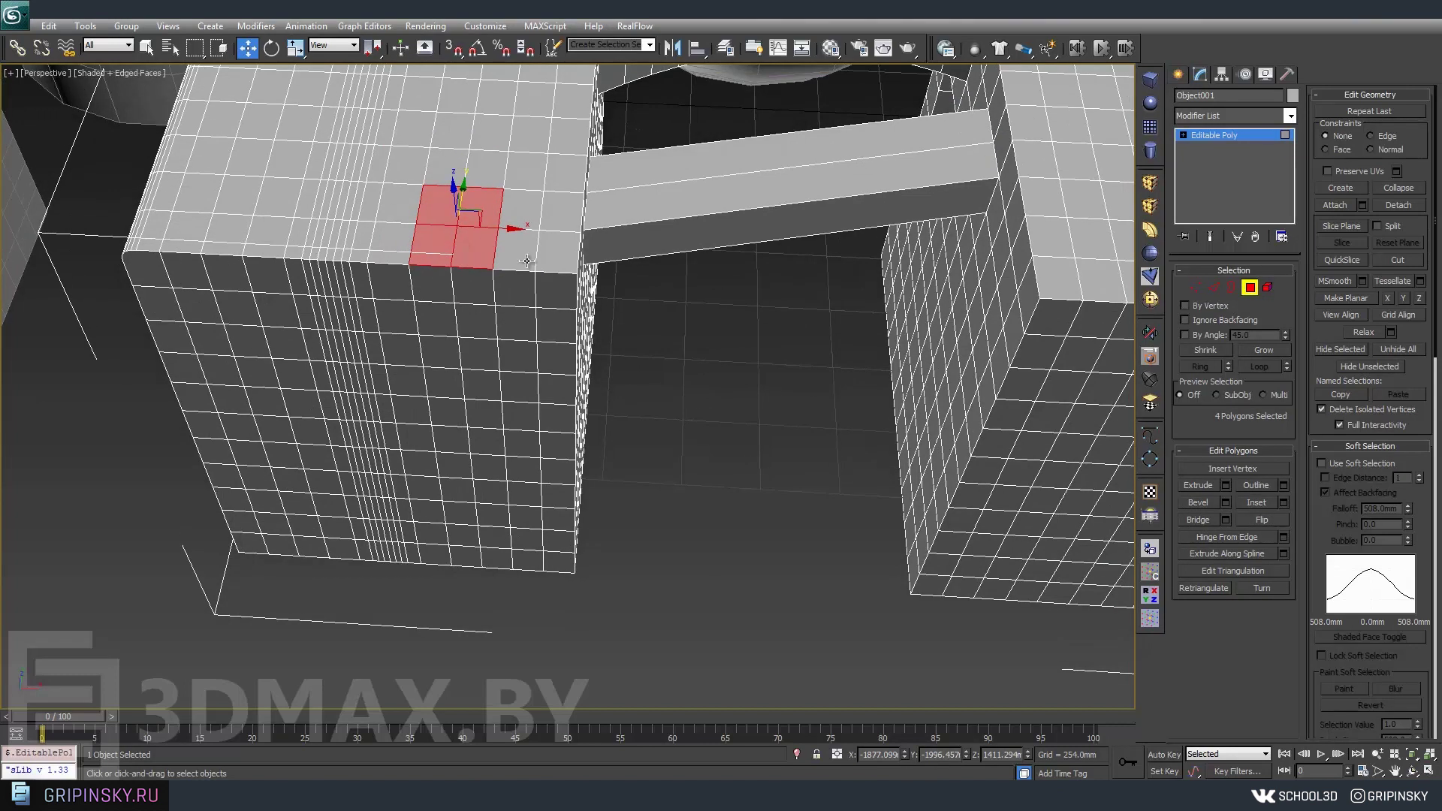
pyautogui.click(1149, 127)
# Draw a plane below the boxes with 6 length and 6 width segments.
pyautogui.scroll(-3, 522, 368)
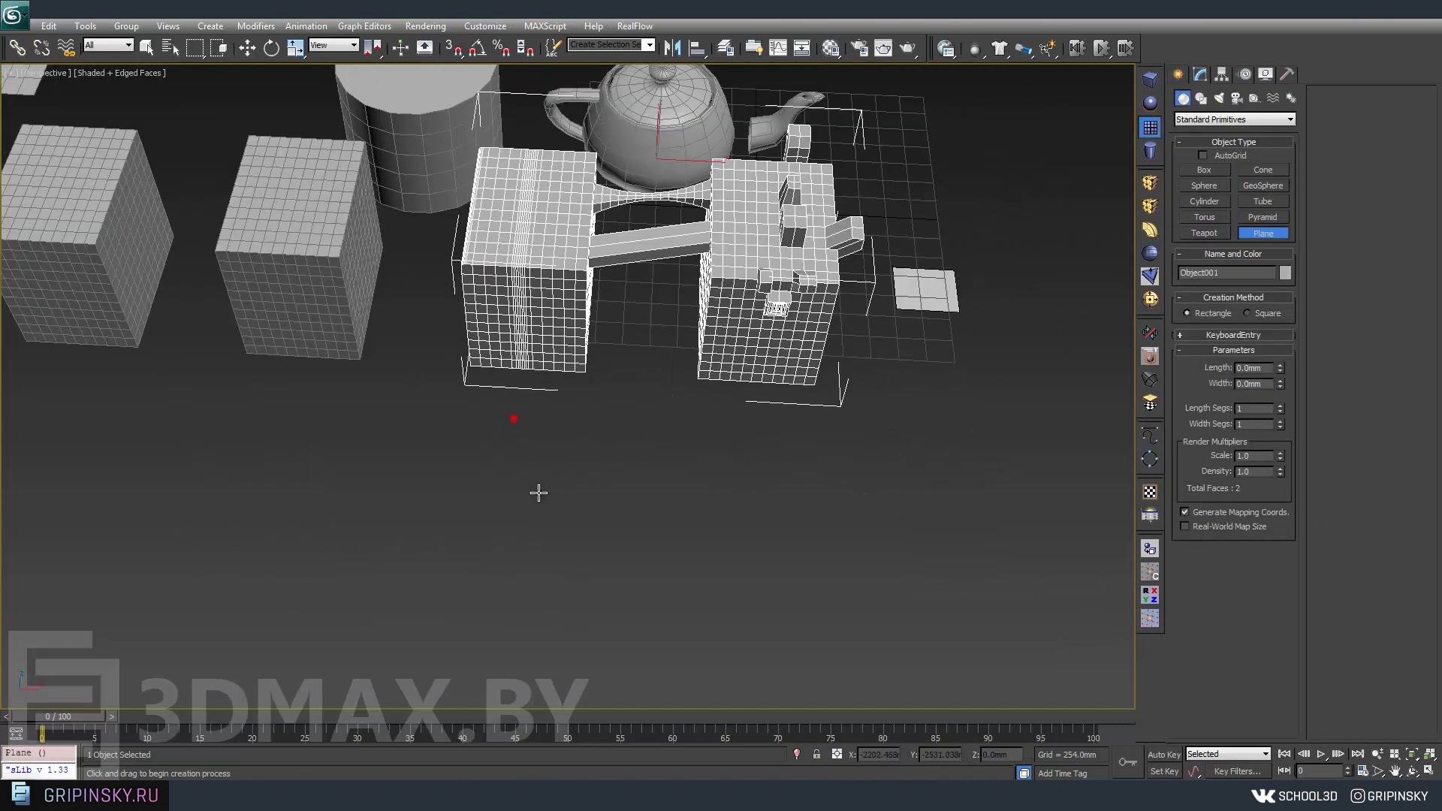
pyautogui.moveTo(512, 418); pyautogui.dragTo(653, 568)
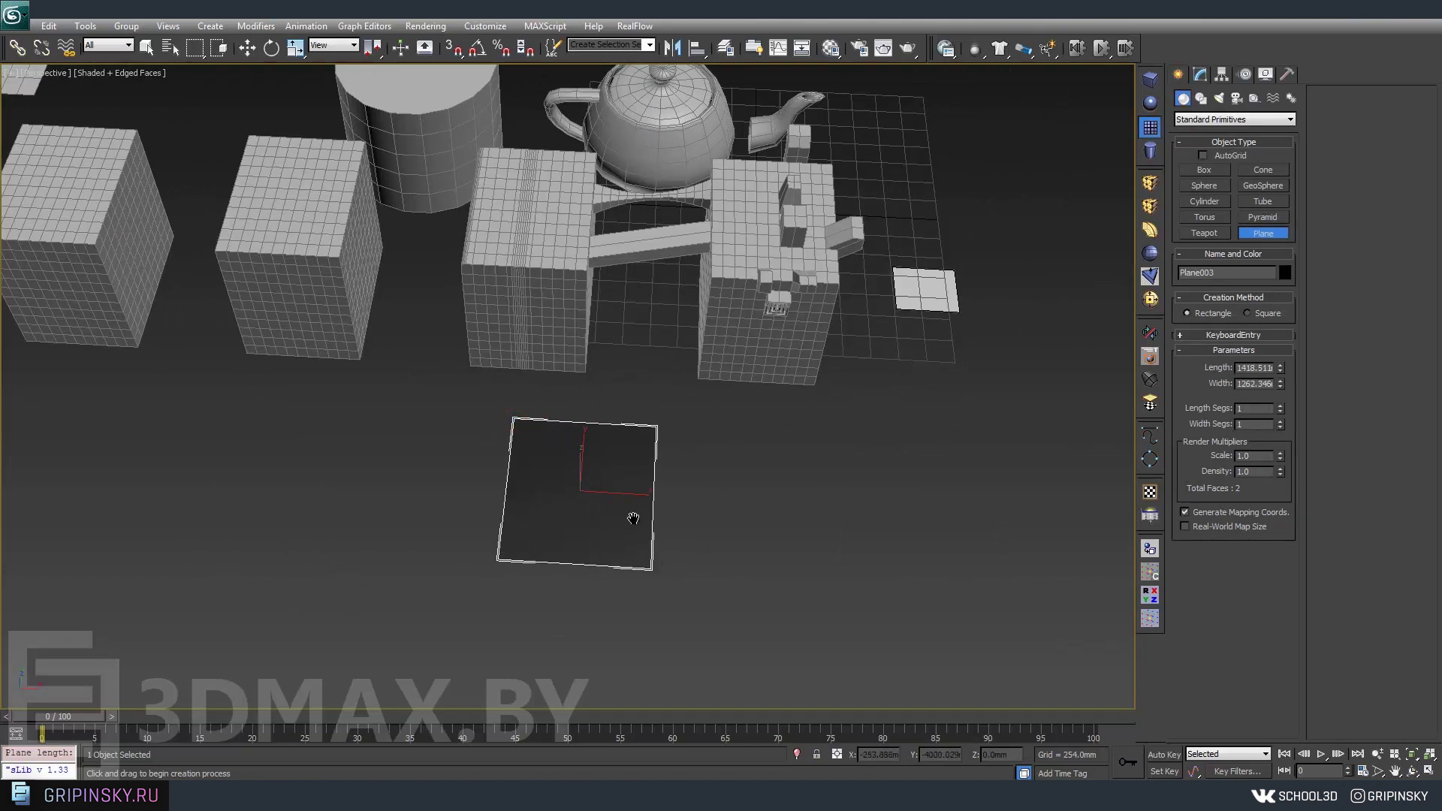
pyautogui.press('w')
pyautogui.click(1200, 73)
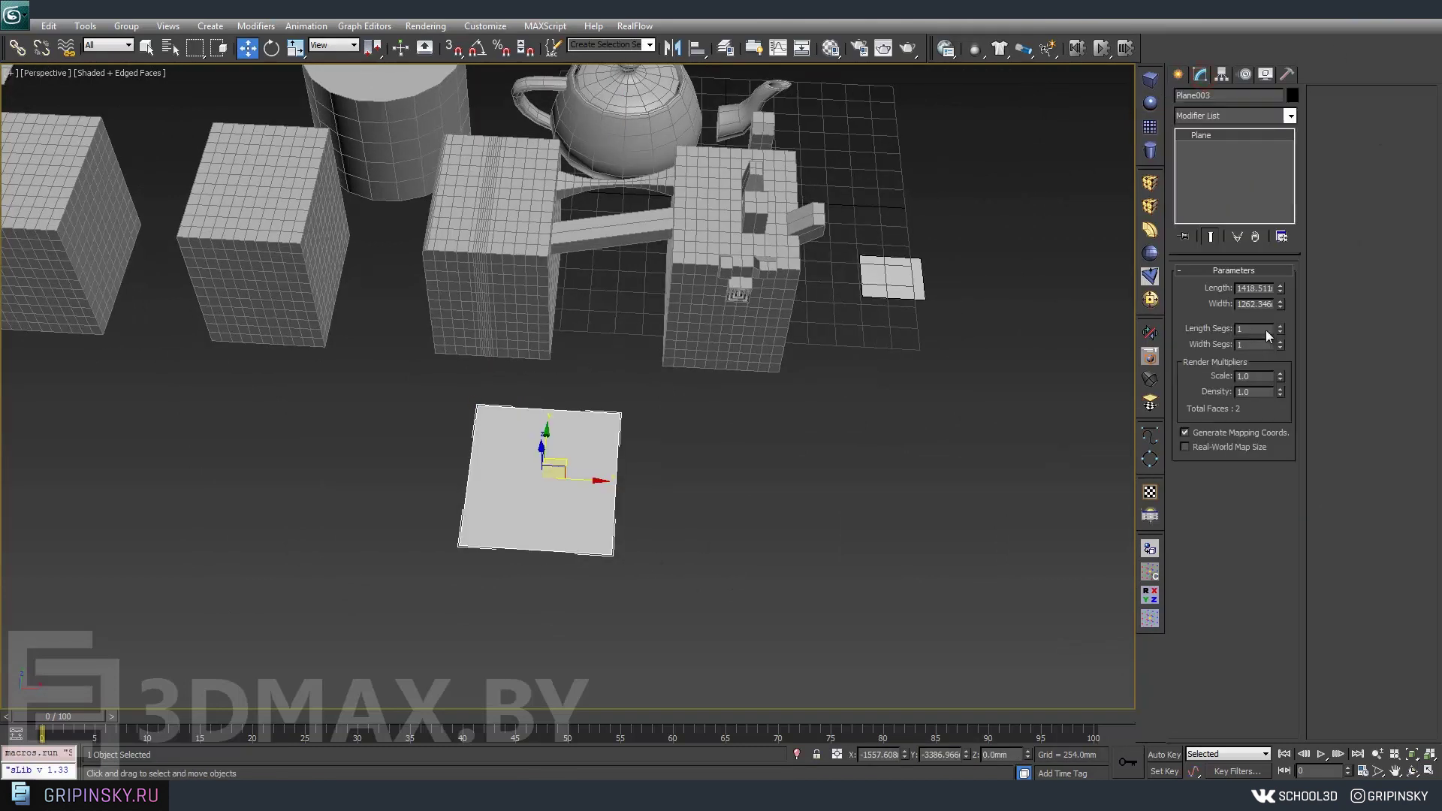
pyautogui.click(1280, 329)
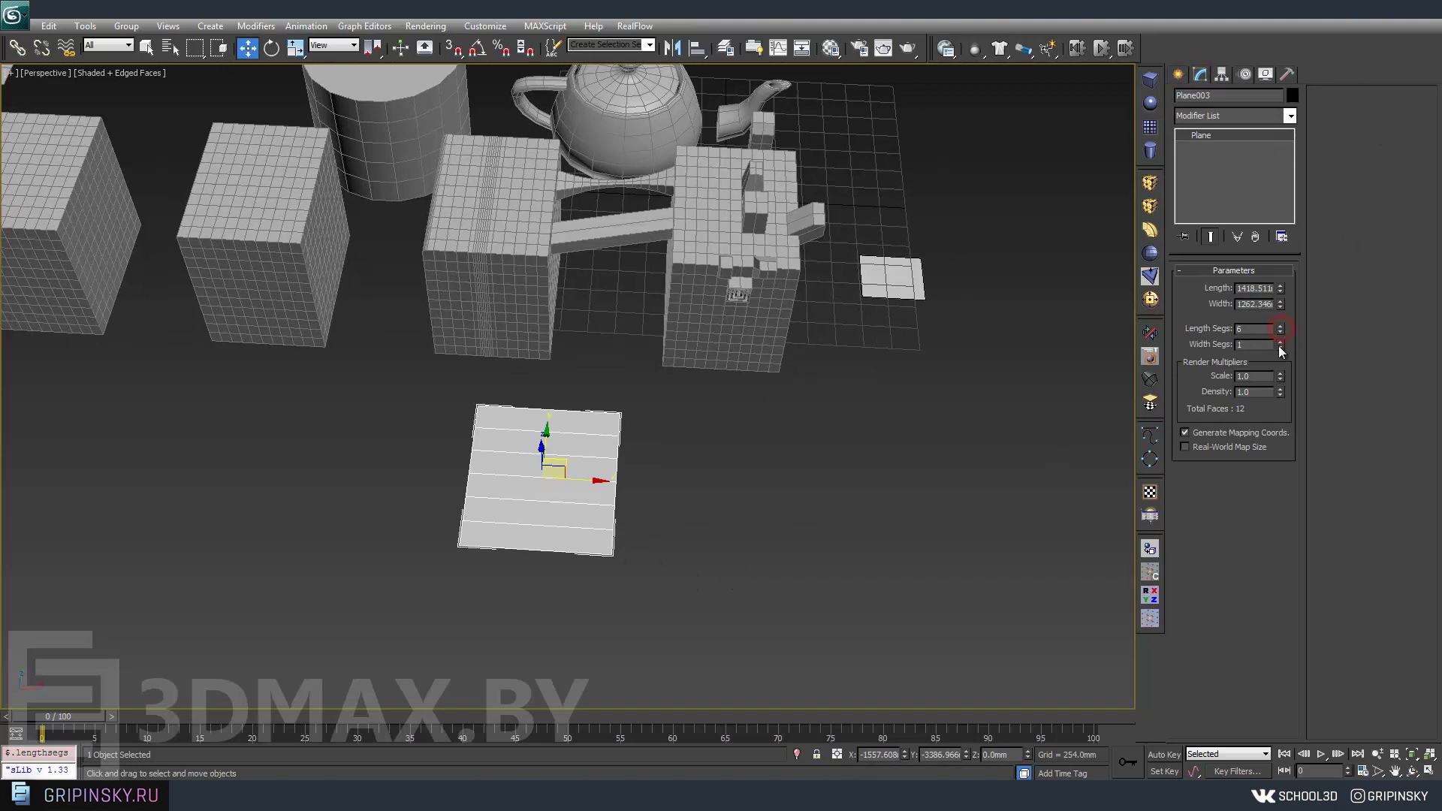
pyautogui.click(1281, 345)
# Clone the plane to its right, rotate the copy slightly and move it closer.
pyautogui.moveTo(734, 529); pyautogui.dragTo(640, 513, button='middle')
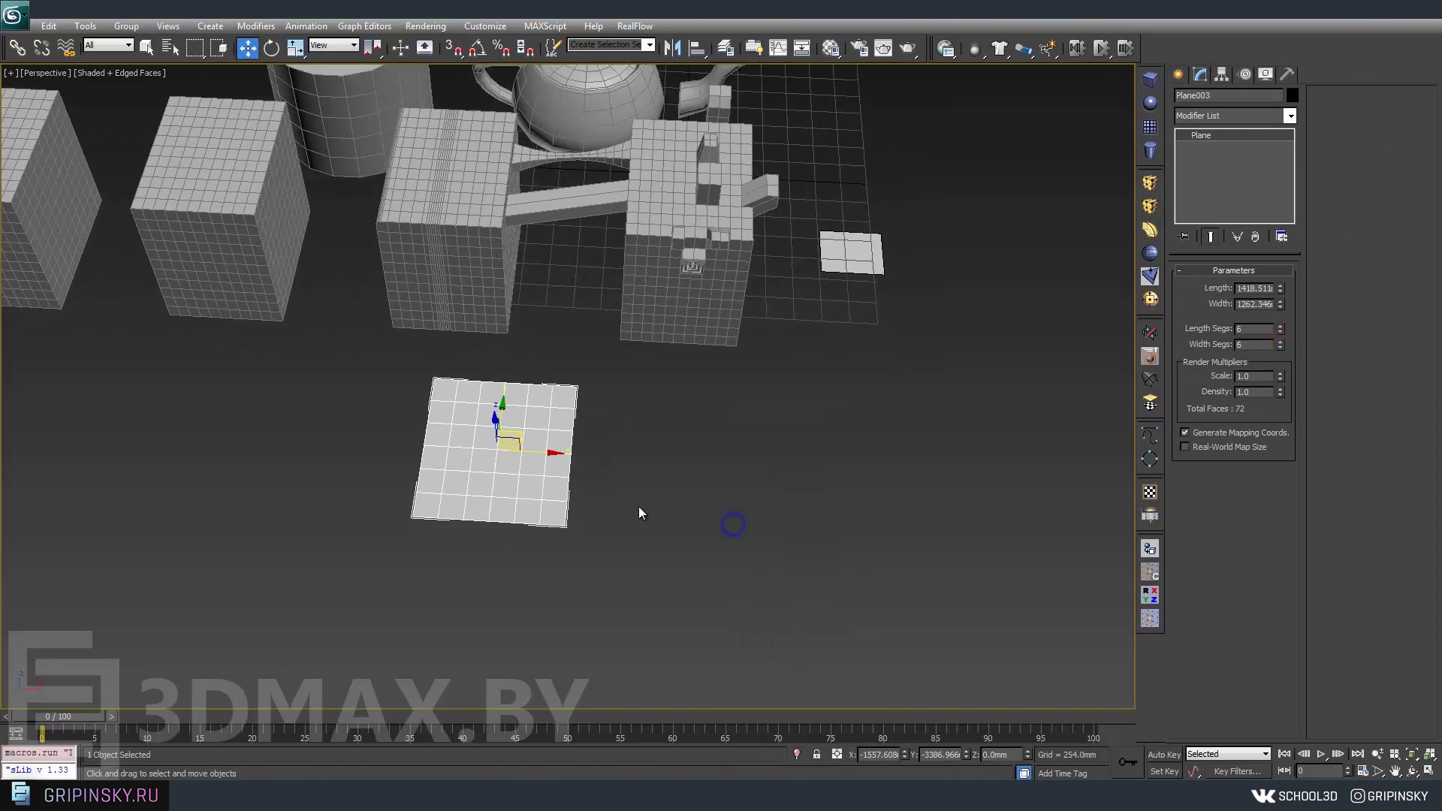
pyautogui.keyDown('shift'); pyautogui.moveTo(540, 461); pyautogui.dragTo(721, 473); pyautogui.keyUp('shift')
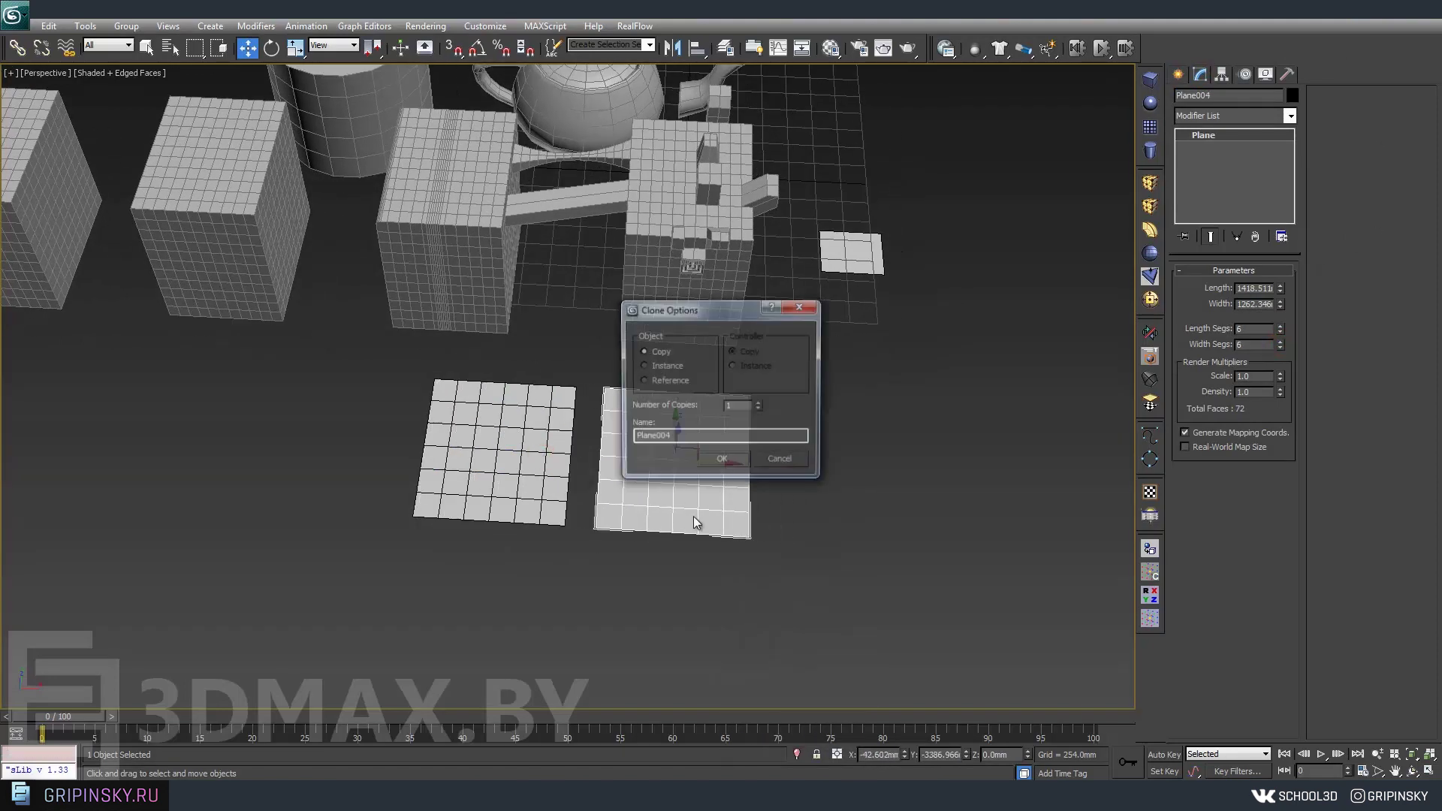
pyautogui.click(721, 460)
pyautogui.press('e')
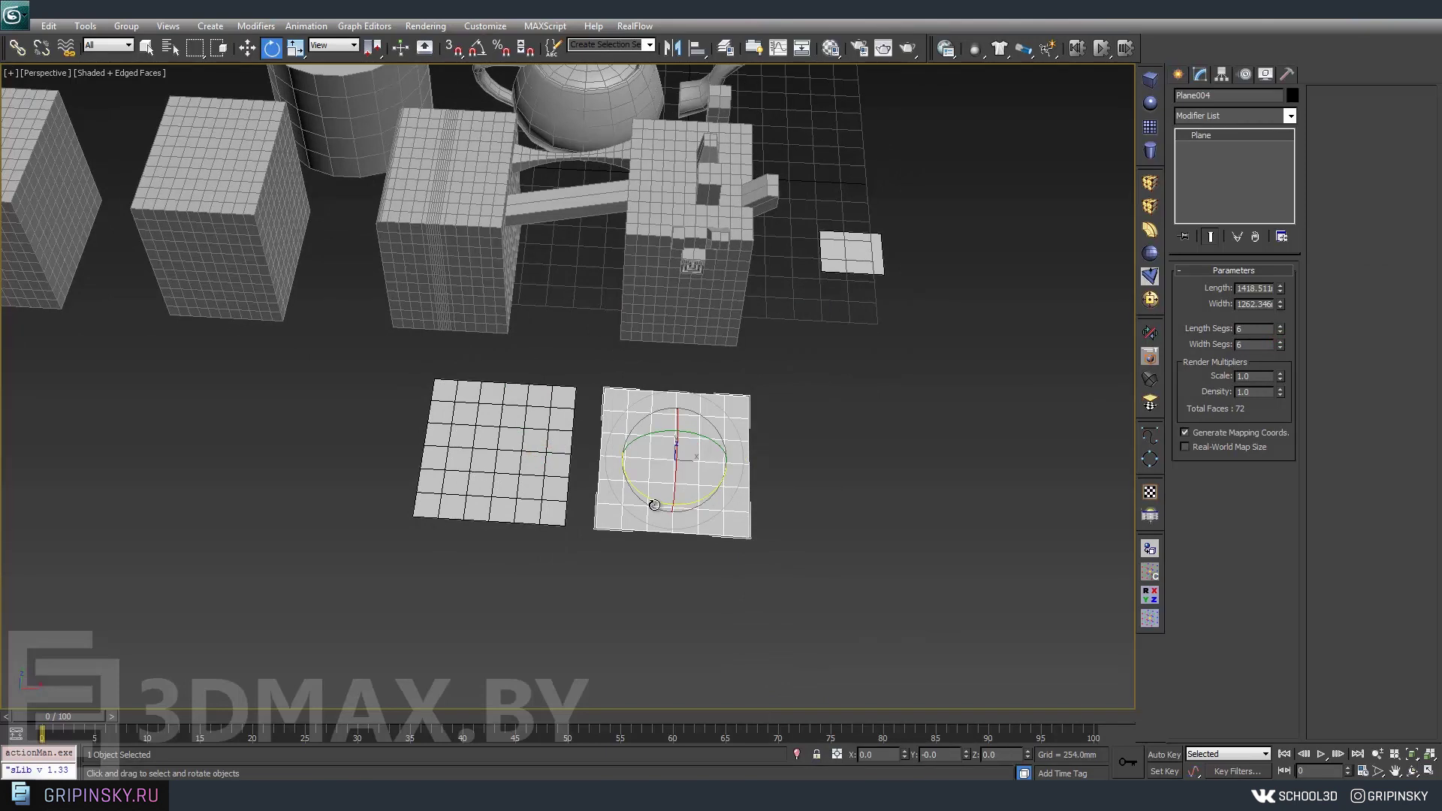
pyautogui.moveTo(650, 505); pyautogui.dragTo(654, 517)
pyautogui.keyDown('alt'); pyautogui.moveTo(657, 518); pyautogui.dragTo(661, 529, button='middle'); pyautogui.keyUp('alt')
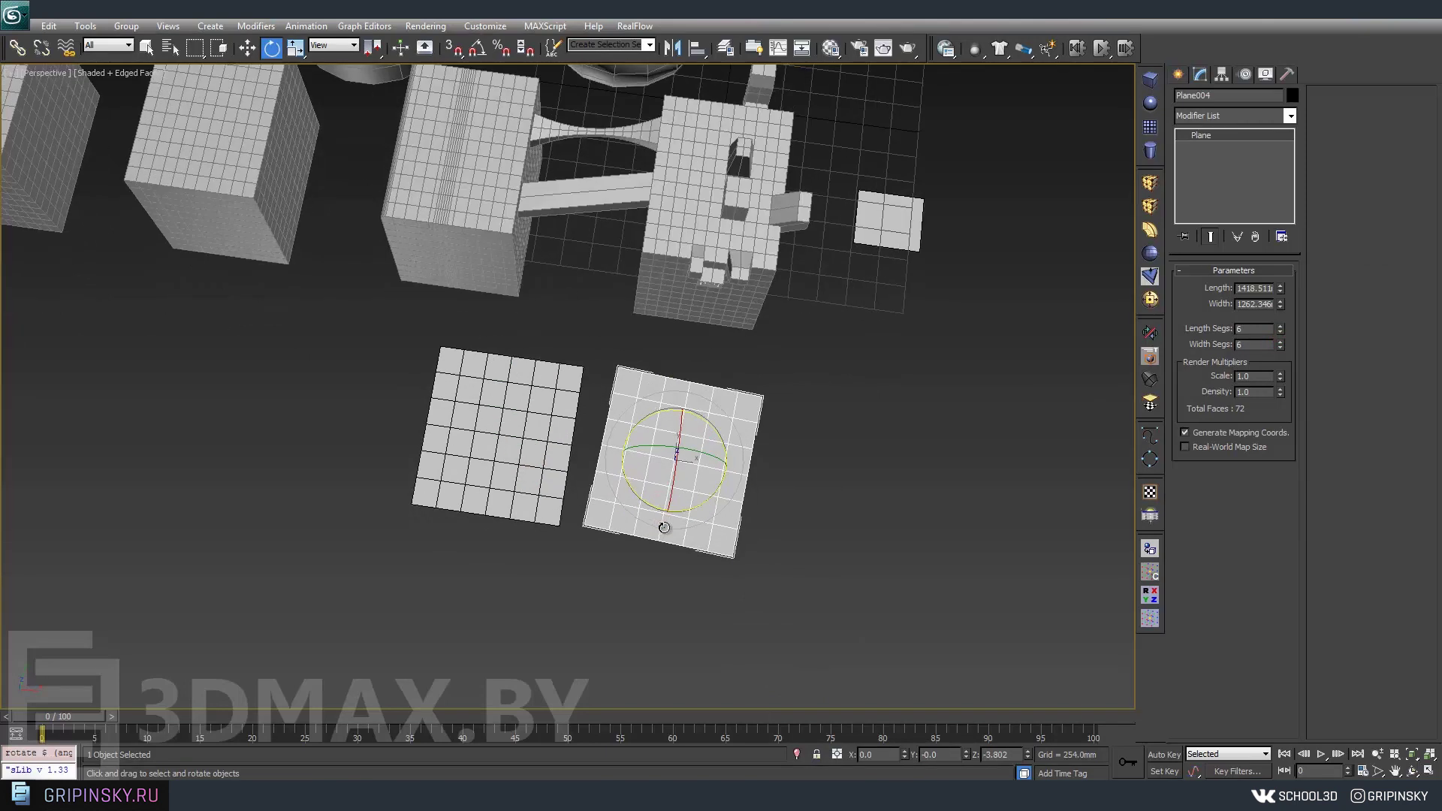
pyautogui.press('w')
pyautogui.moveTo(697, 440); pyautogui.dragTo(679, 441)
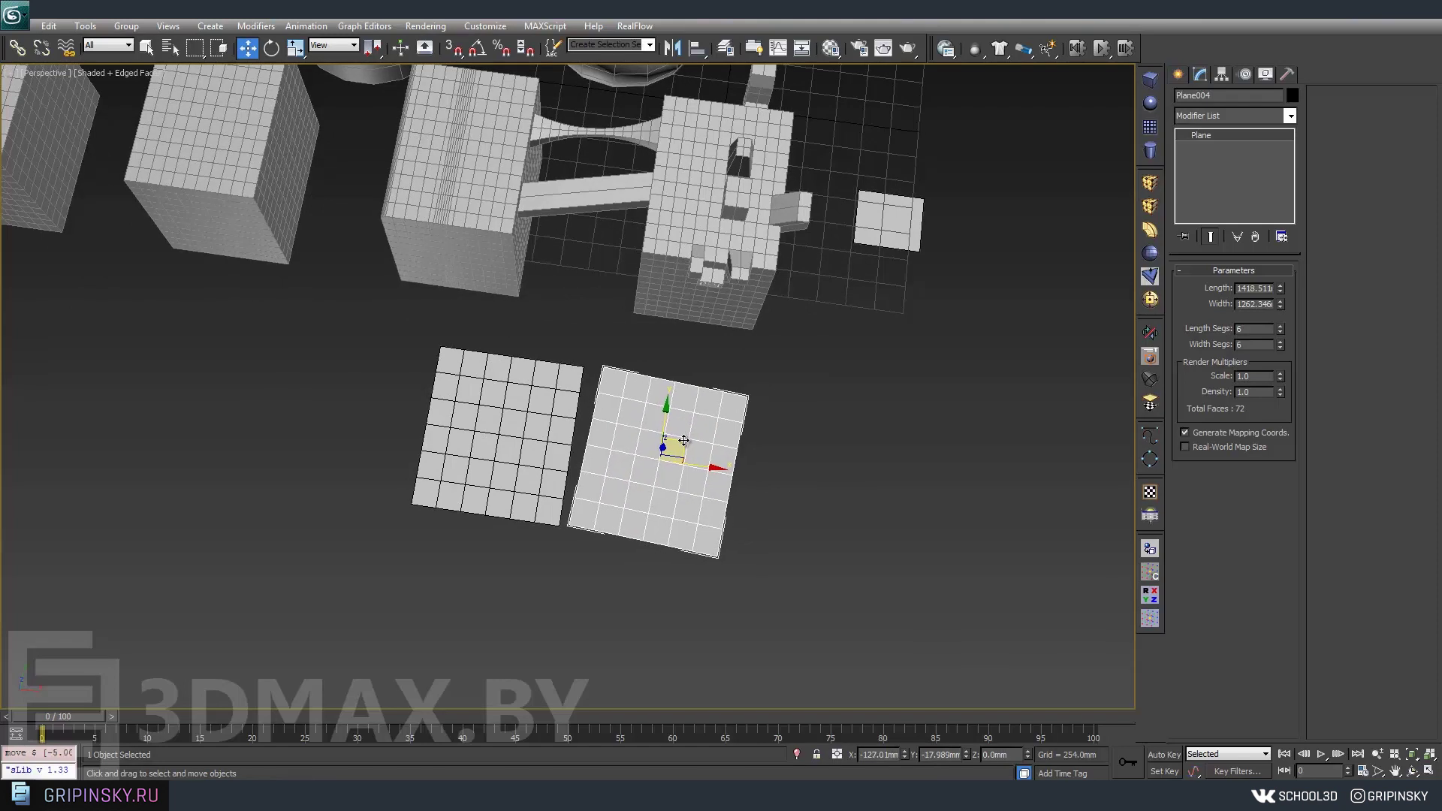
pyautogui.moveTo(659, 505)
pyautogui.keyDown('alt'); pyautogui.mouseDown(button='middle')
pyautogui.moveTo(607, 248)
pyautogui.moveTo(601, 335)
pyautogui.mouseUp(button='middle'); pyautogui.keyUp('alt')
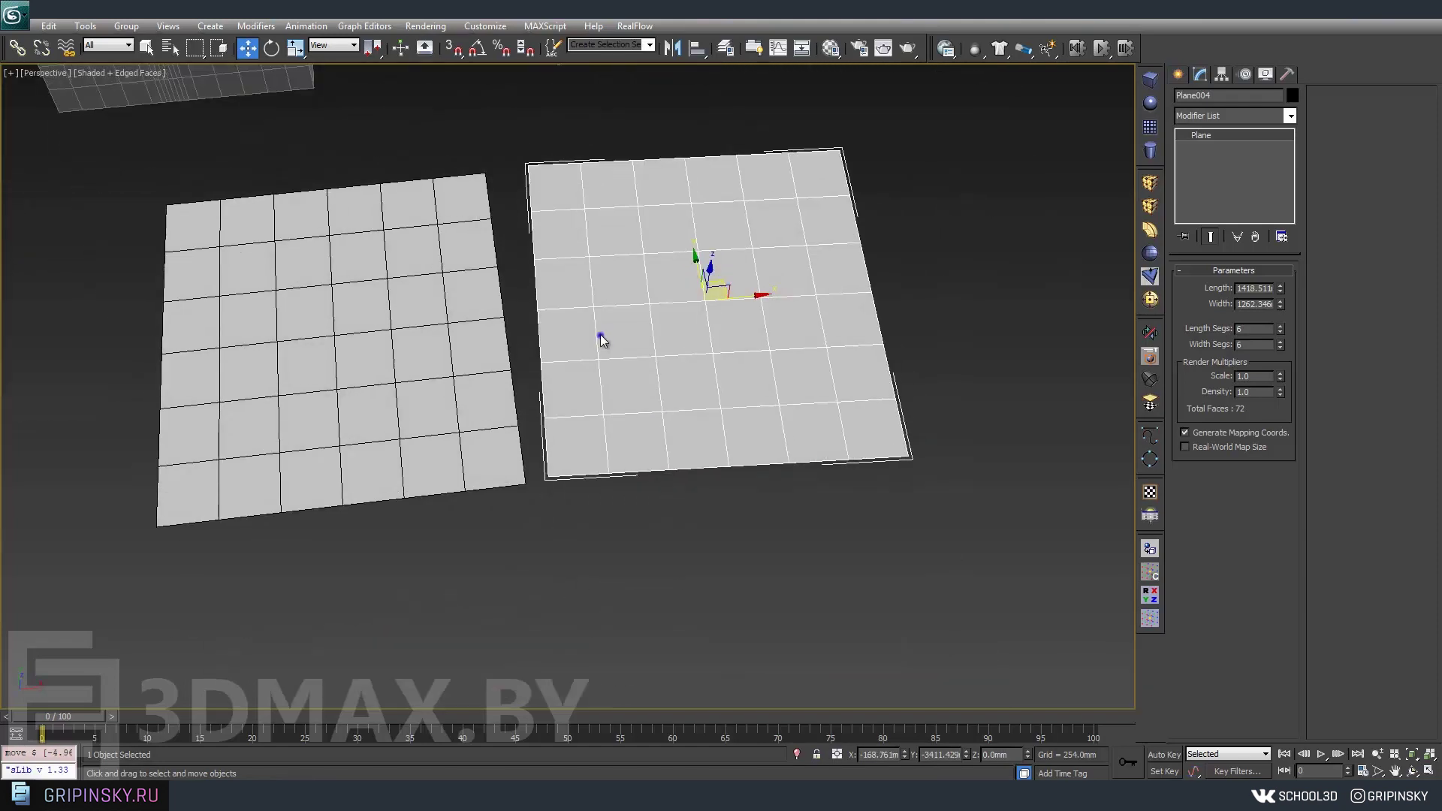
# Convert the copied plane to Editable Poly and attach the other plane to it.
pyautogui.rightClick(601, 335)
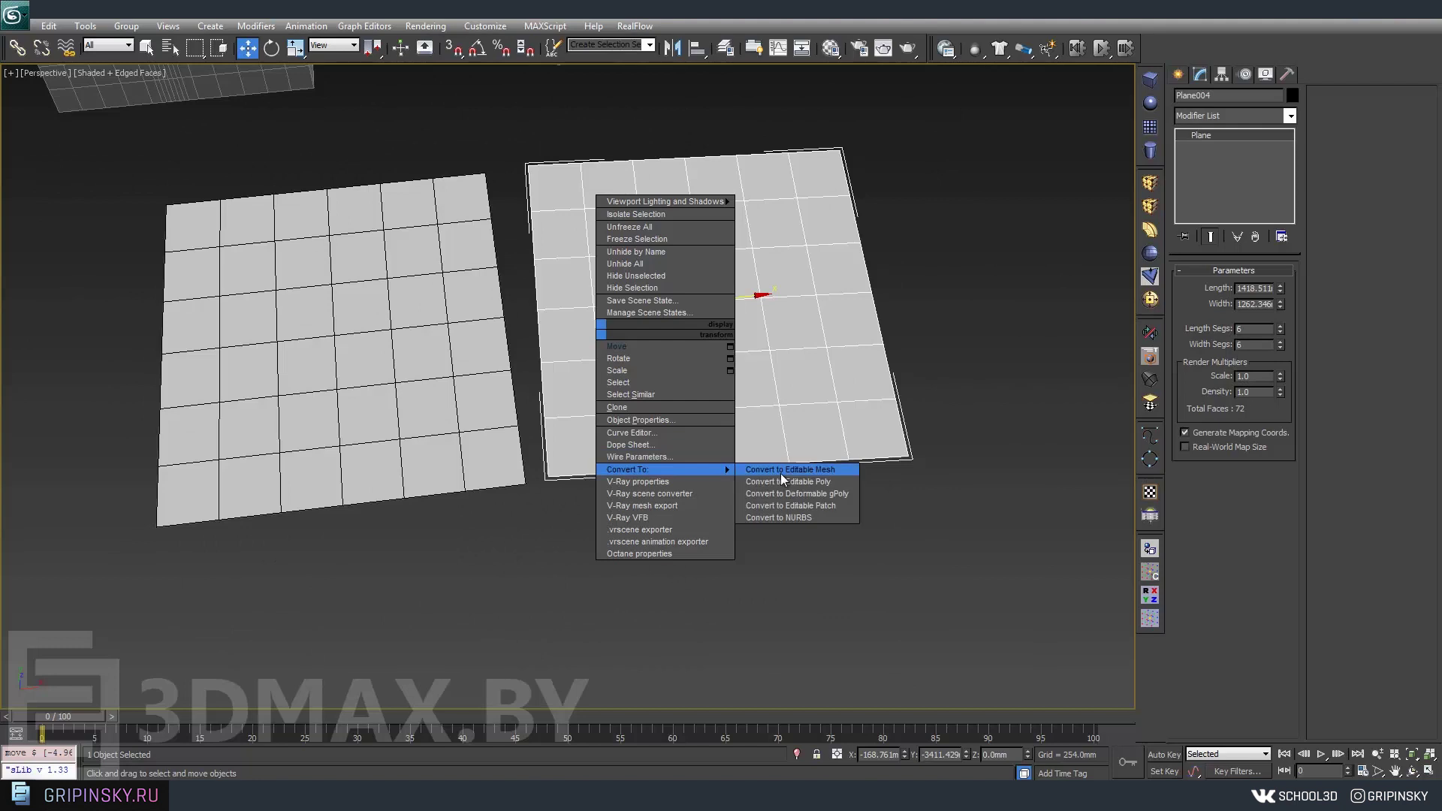
pyautogui.click(782, 480)
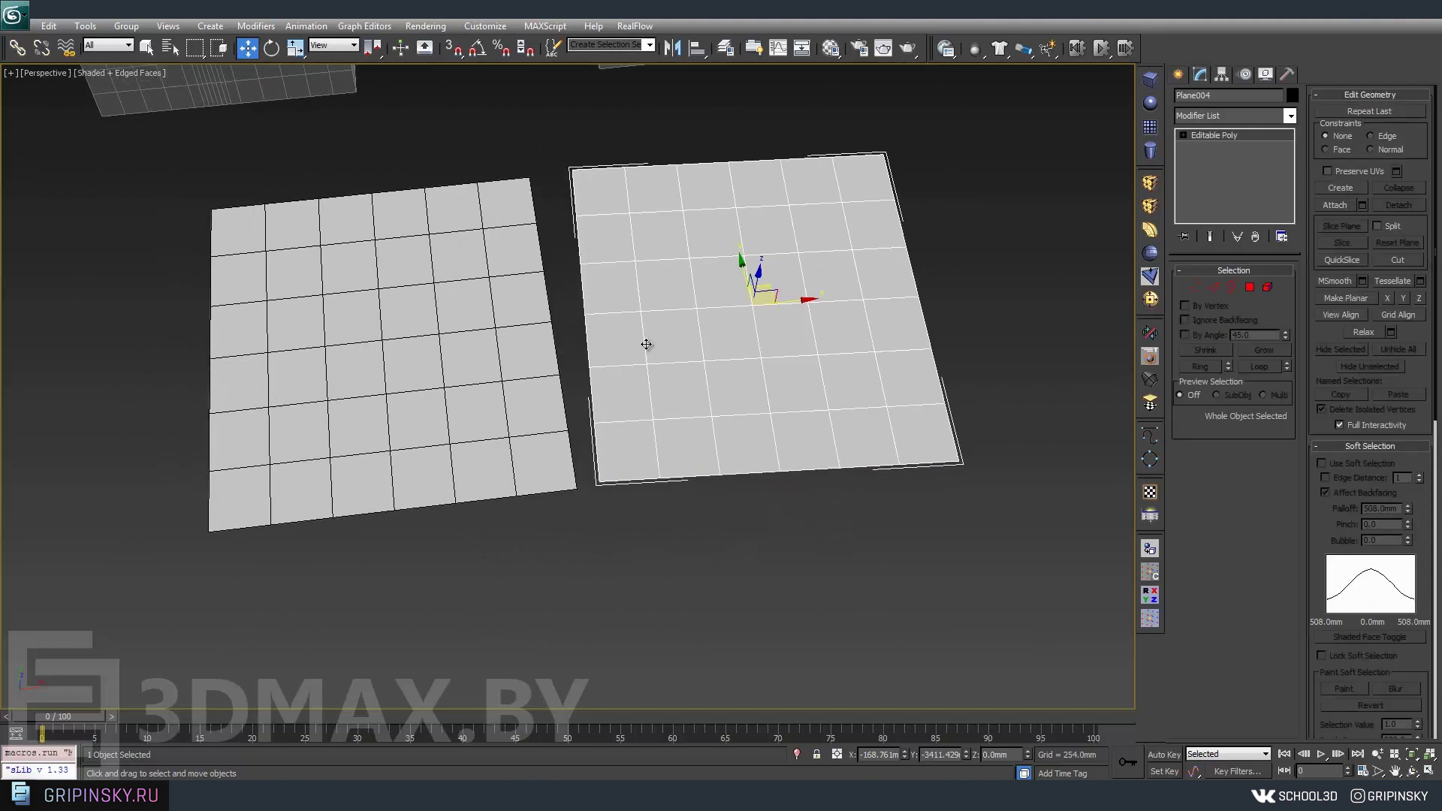
pyautogui.moveTo(646, 344); pyautogui.dragTo(689, 348, button='middle')
pyautogui.click(1352, 203)
pyautogui.keyDown('alt'); pyautogui.moveTo(481, 342); pyautogui.dragTo(759, 346, button='middle'); pyautogui.keyUp('alt')
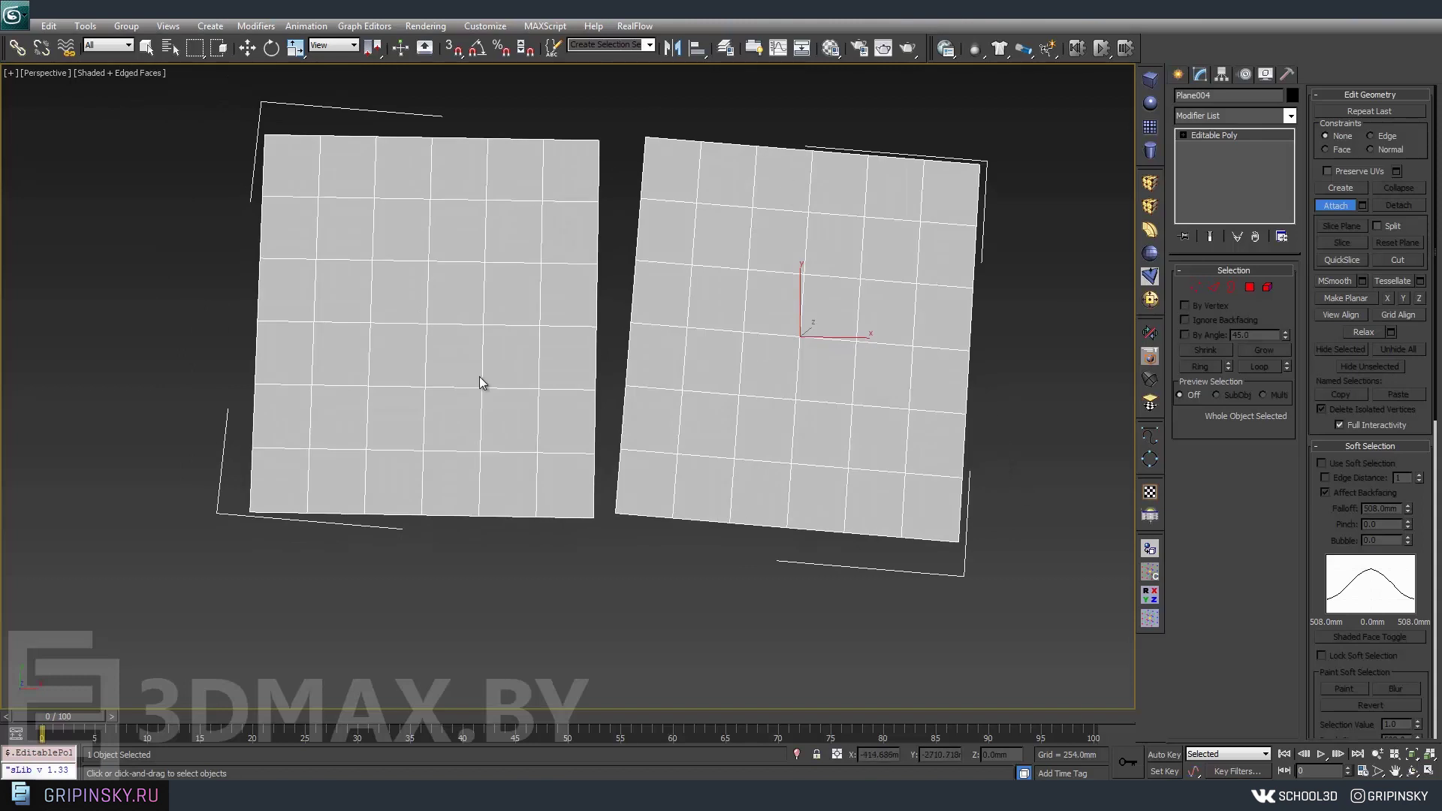
# Select the seam vertices and tune the Weld threshold so only the lower seam welds.
pyautogui.click(1199, 287)
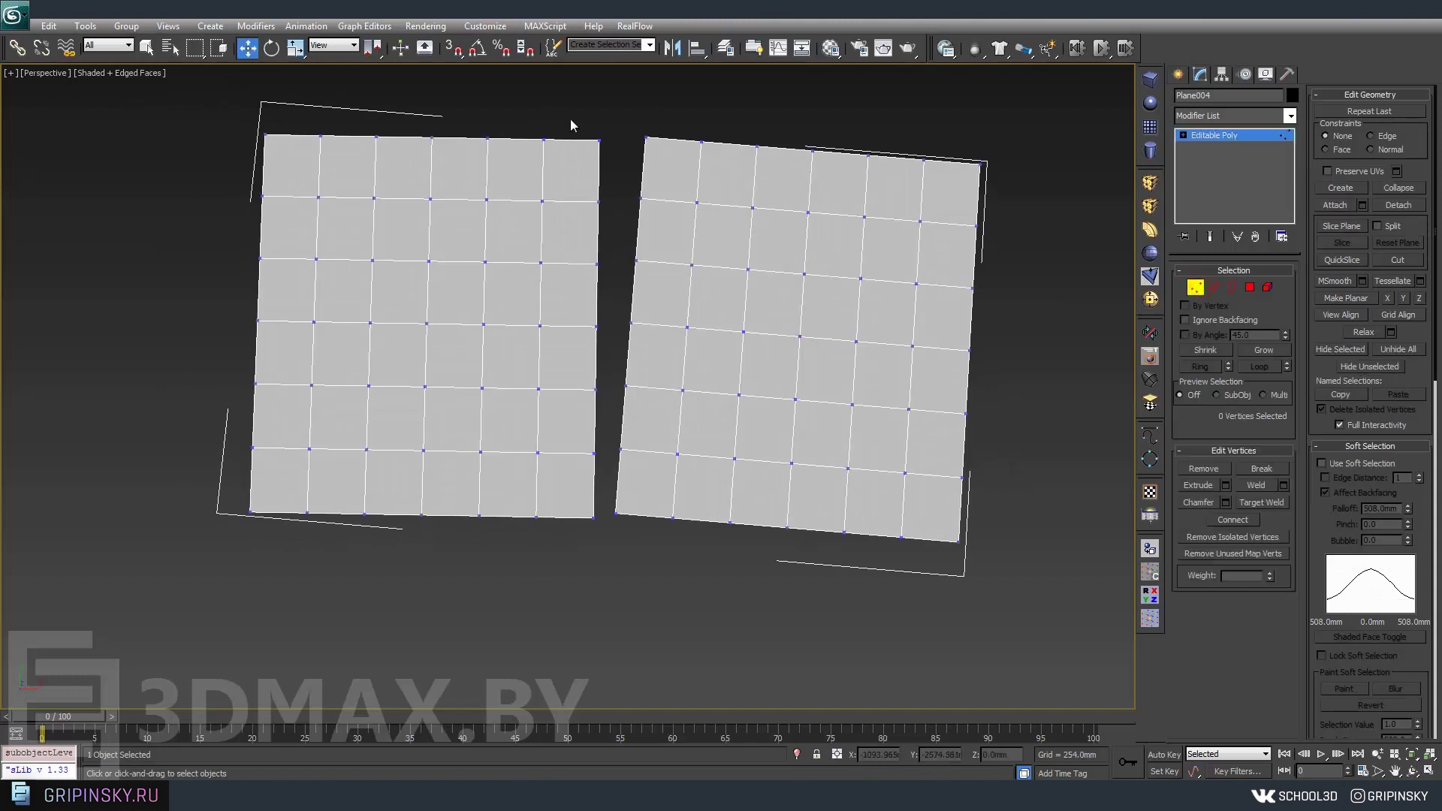
pyautogui.moveTo(660, 605); pyautogui.dragTo(660, 605)
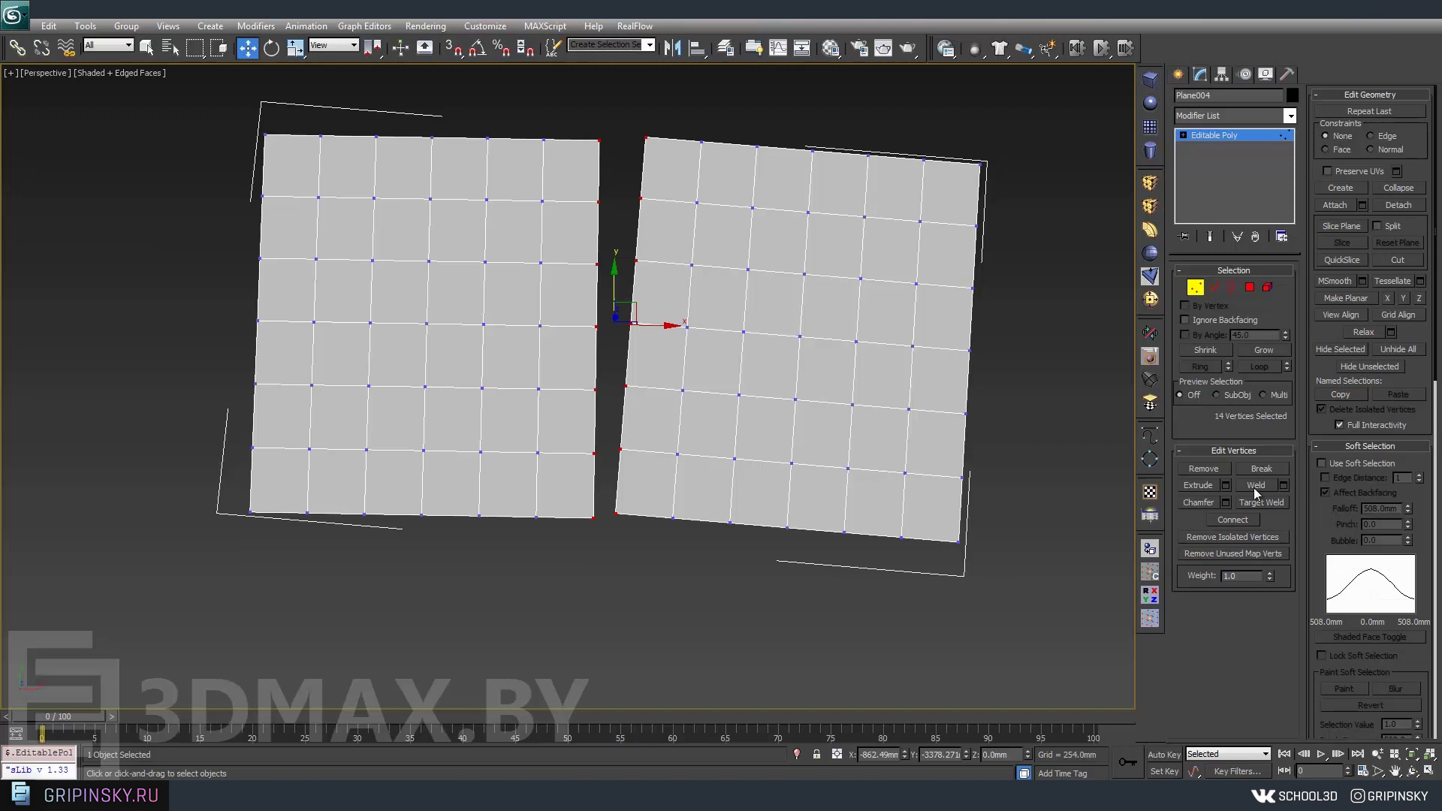
pyautogui.click(1285, 485)
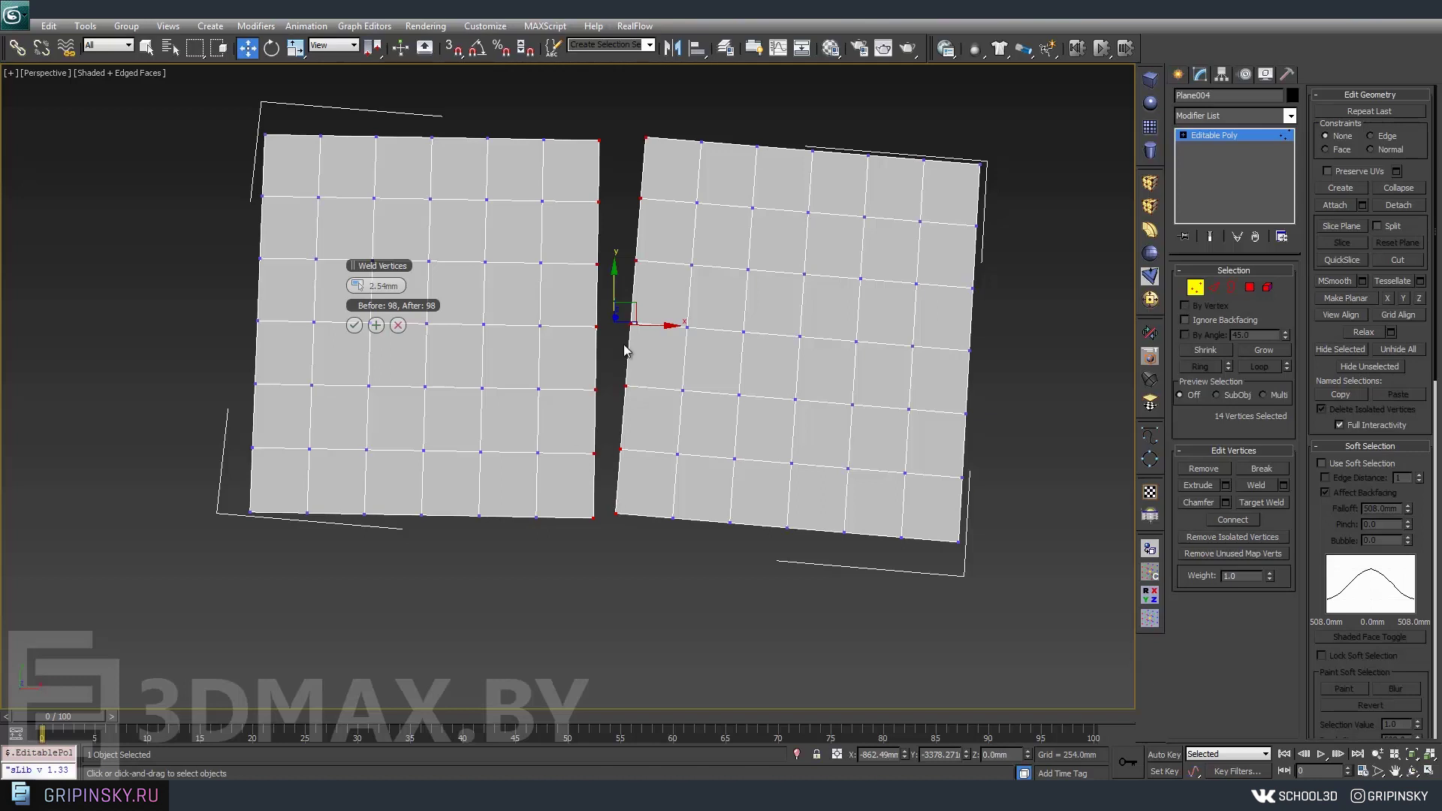
pyautogui.moveTo(368, 285); pyautogui.dragTo(393, 283)
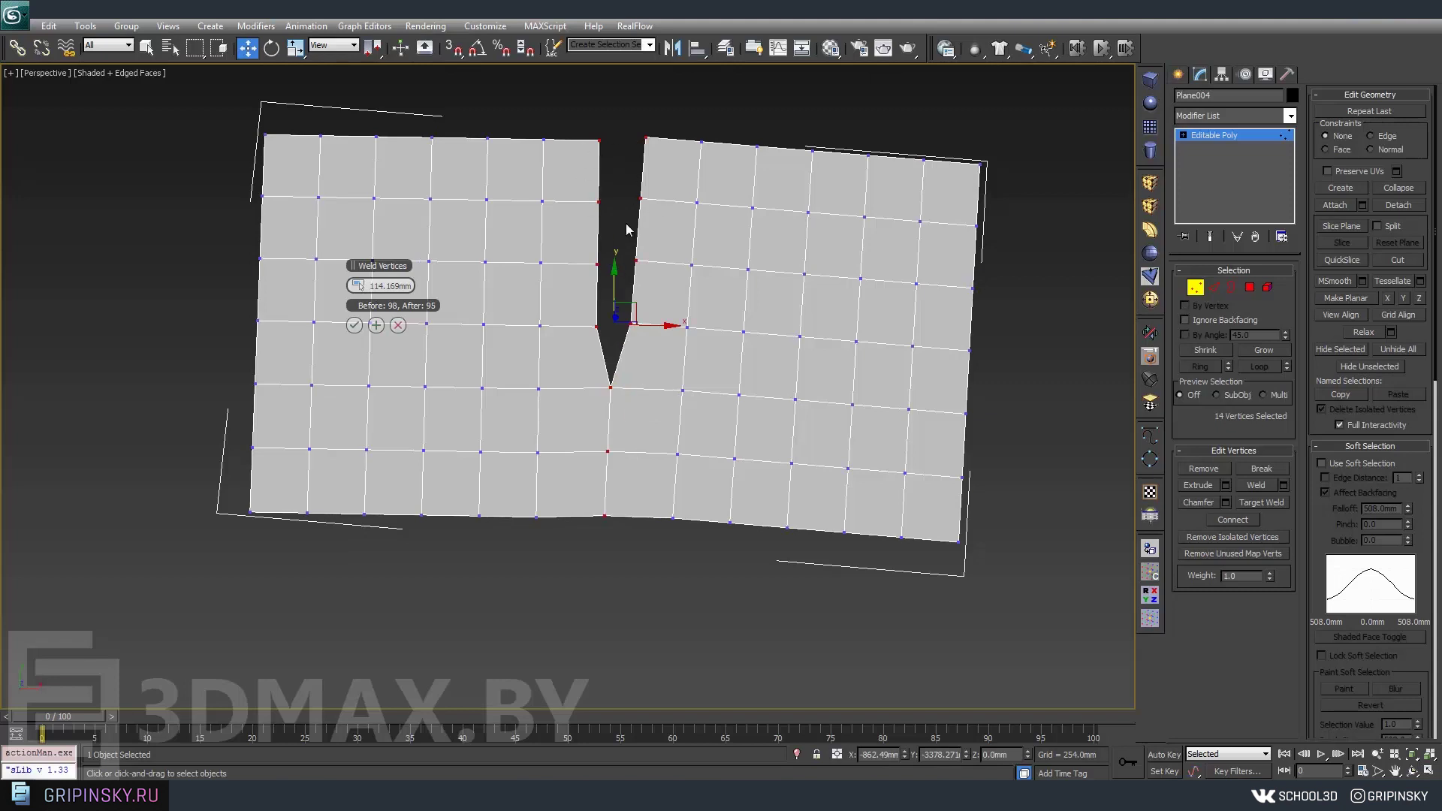
pyautogui.moveTo(355, 285); pyautogui.dragTo(383, 285)
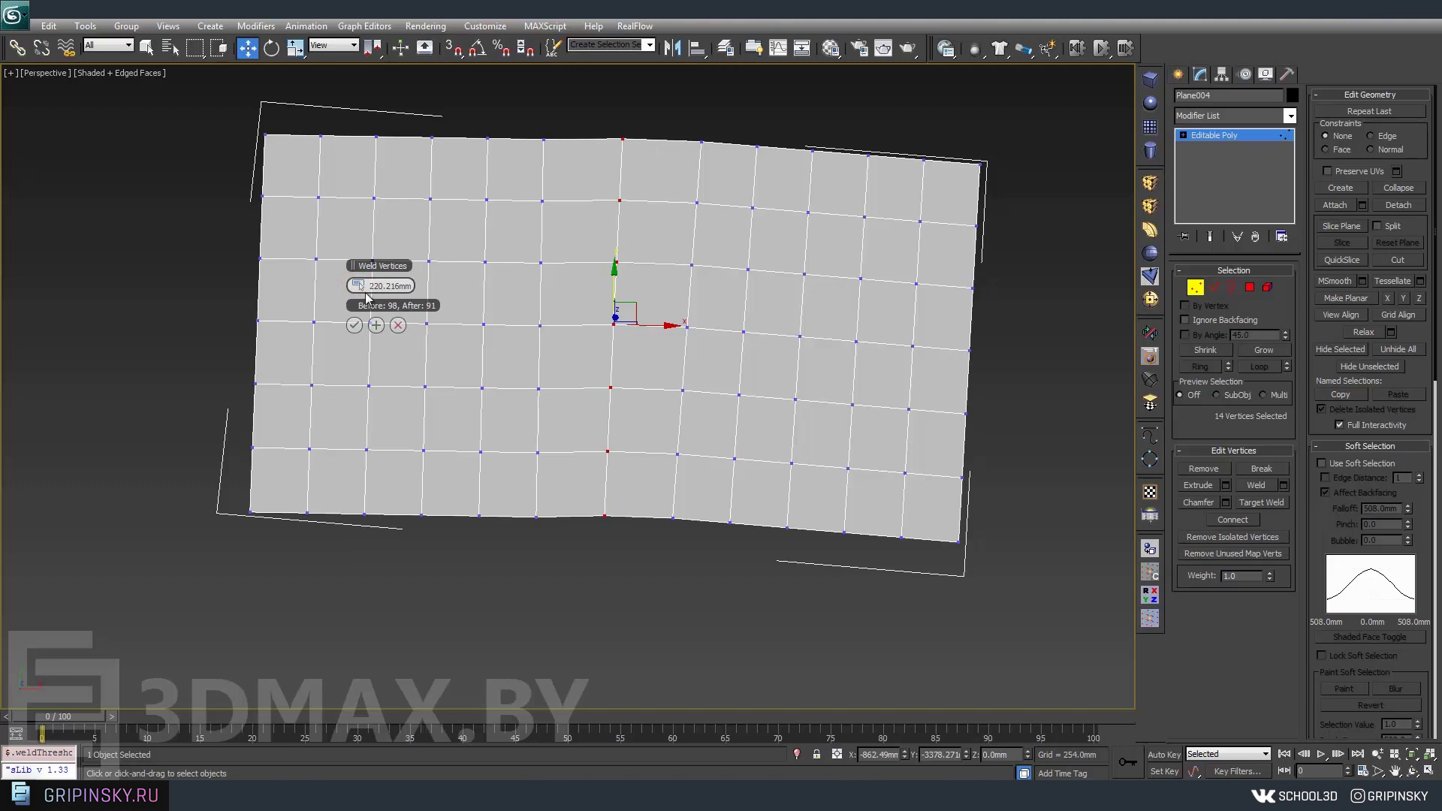
pyautogui.moveTo(361, 286); pyautogui.dragTo(342, 286)
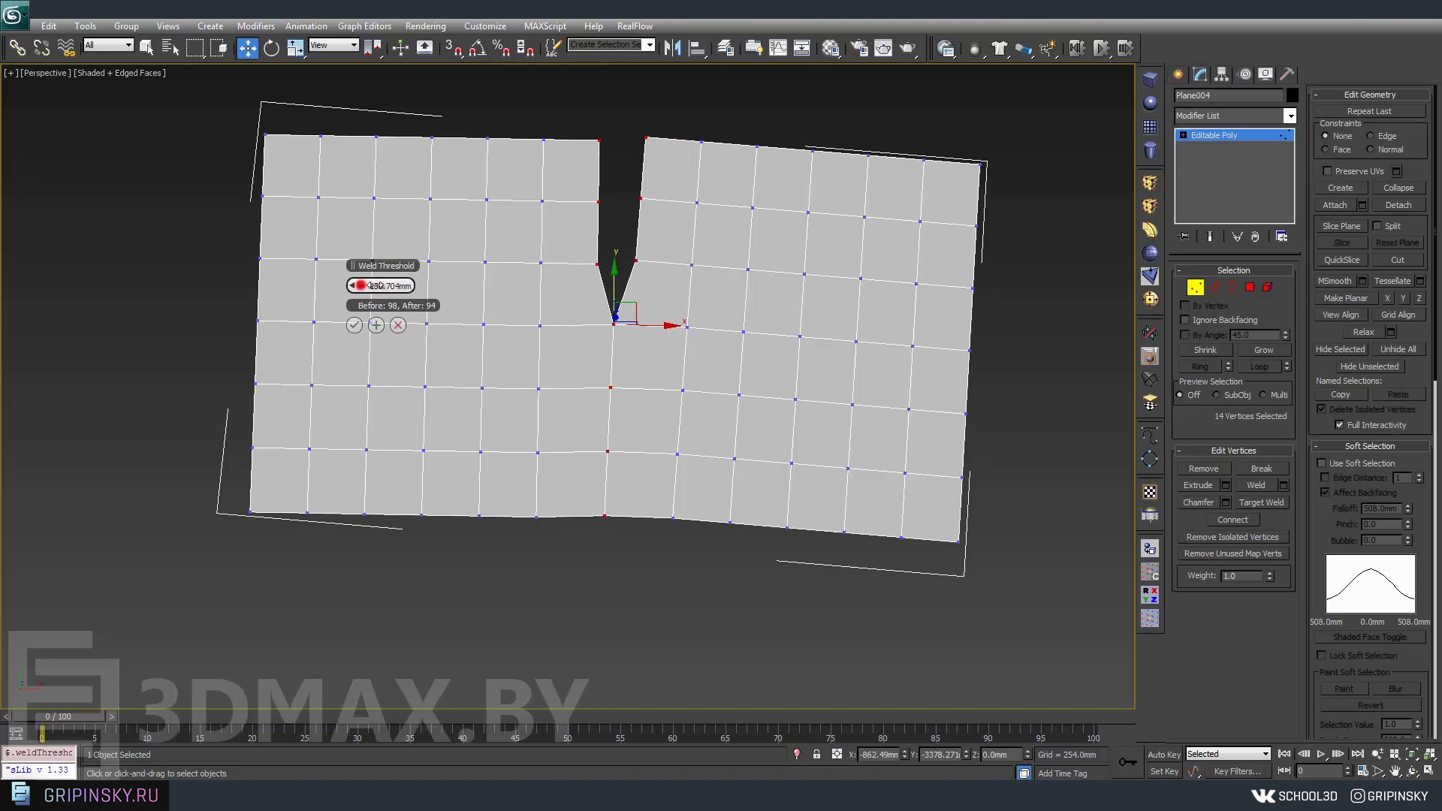
pyautogui.moveTo(375, 286); pyautogui.dragTo(325, 301)
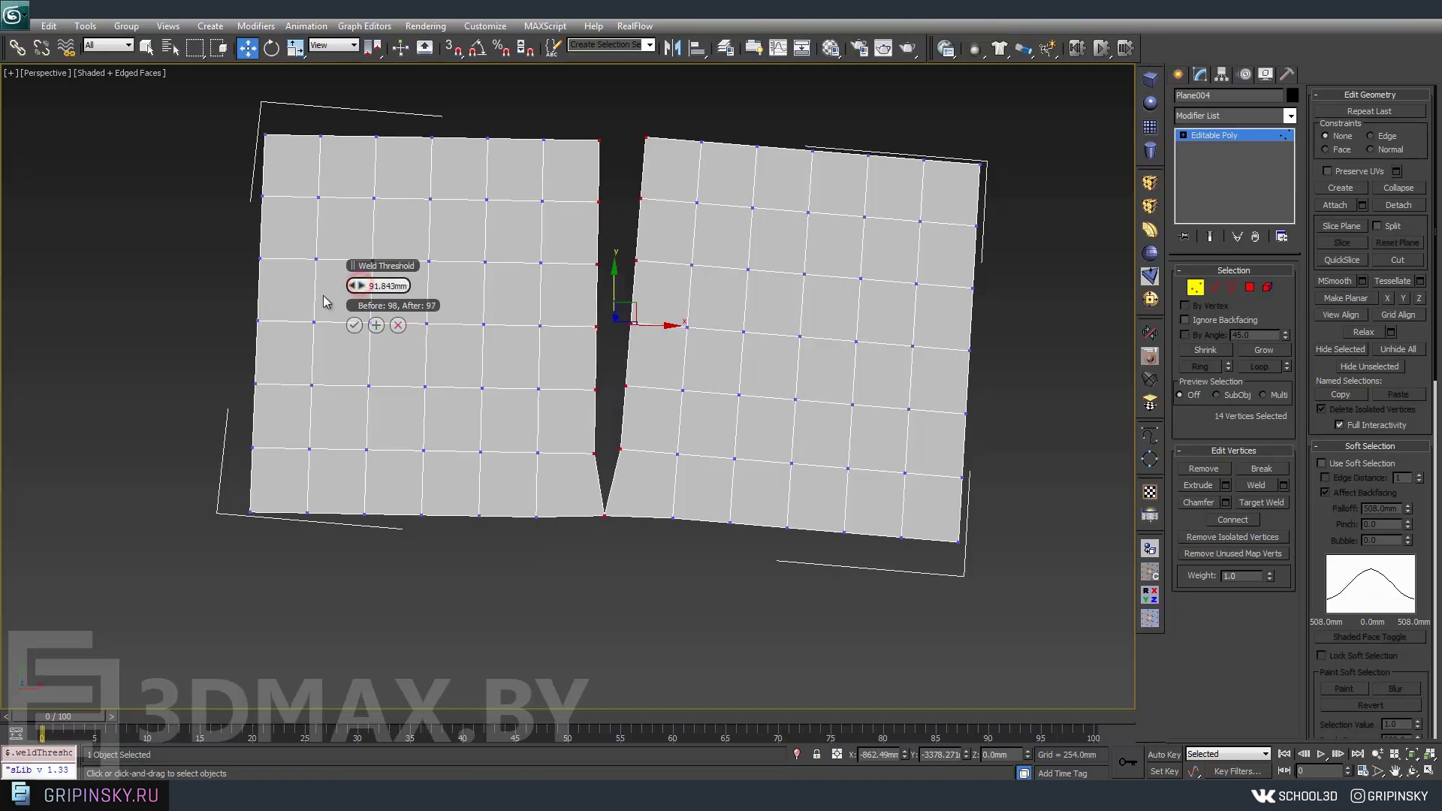
pyautogui.moveTo(353, 286); pyautogui.dragTo(355, 265)
# Apply the seam weld, then try a Target Weld across the notch and undo it.
pyautogui.click(355, 324)
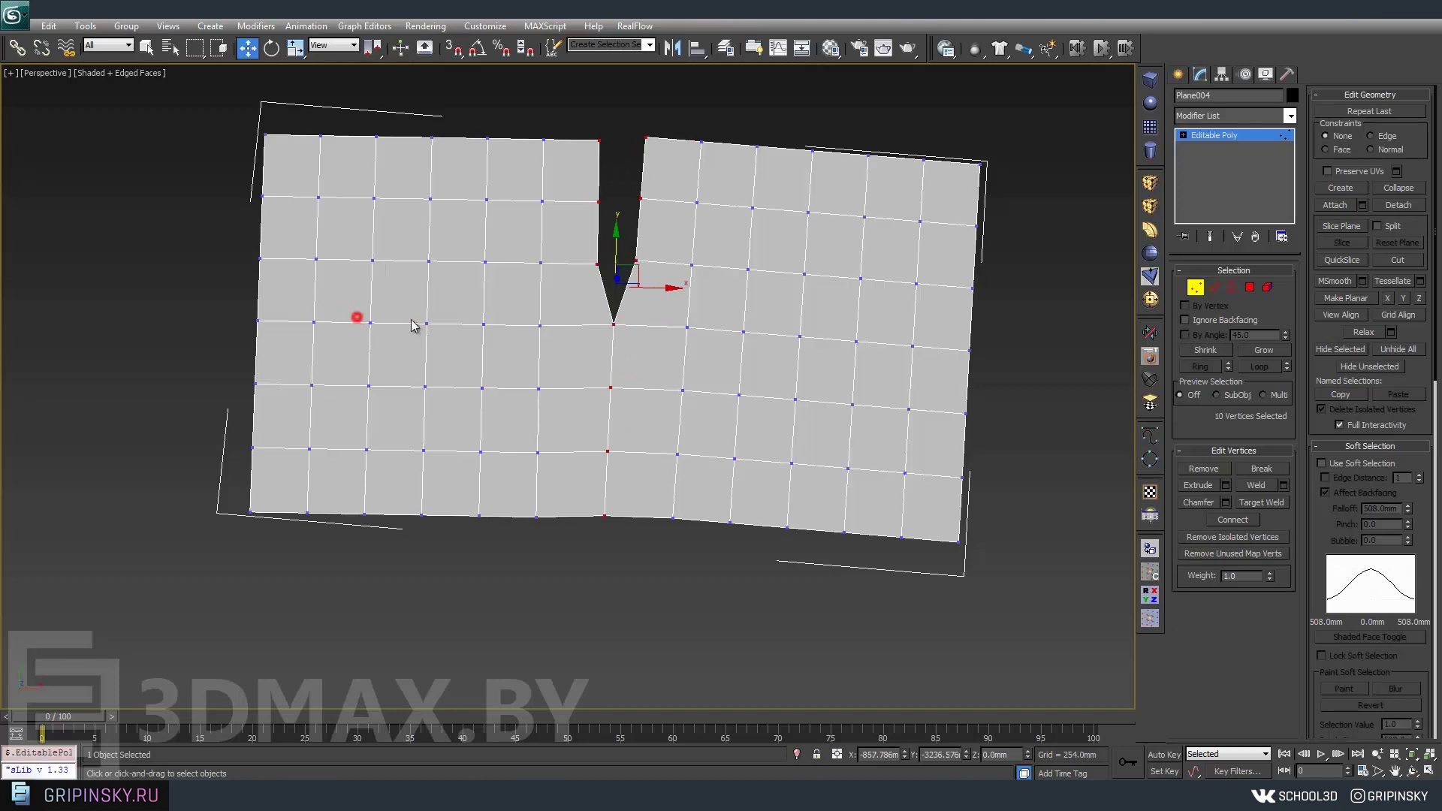
pyautogui.click(1246, 504)
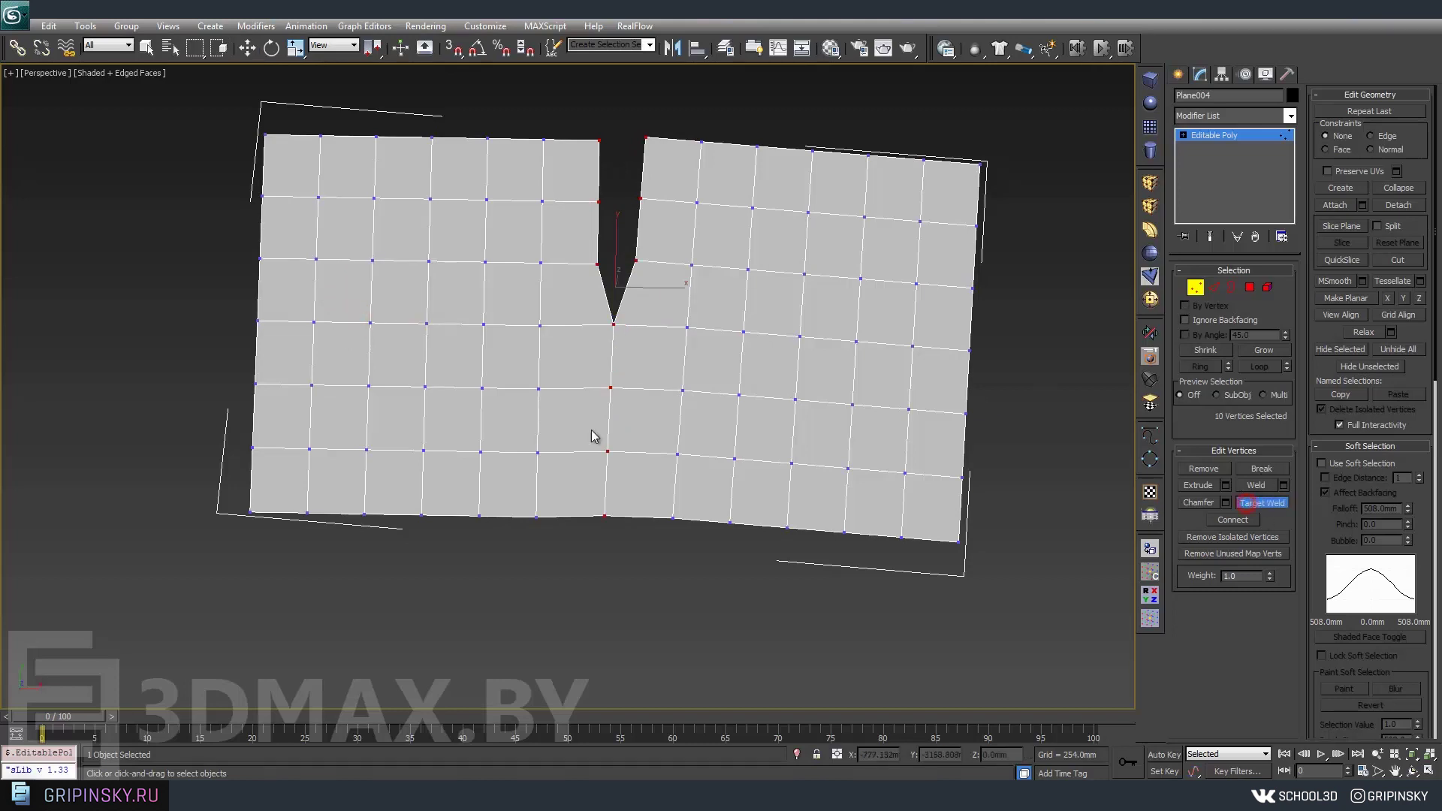
pyautogui.moveTo(595, 434); pyautogui.dragTo(552, 597, button='middle')
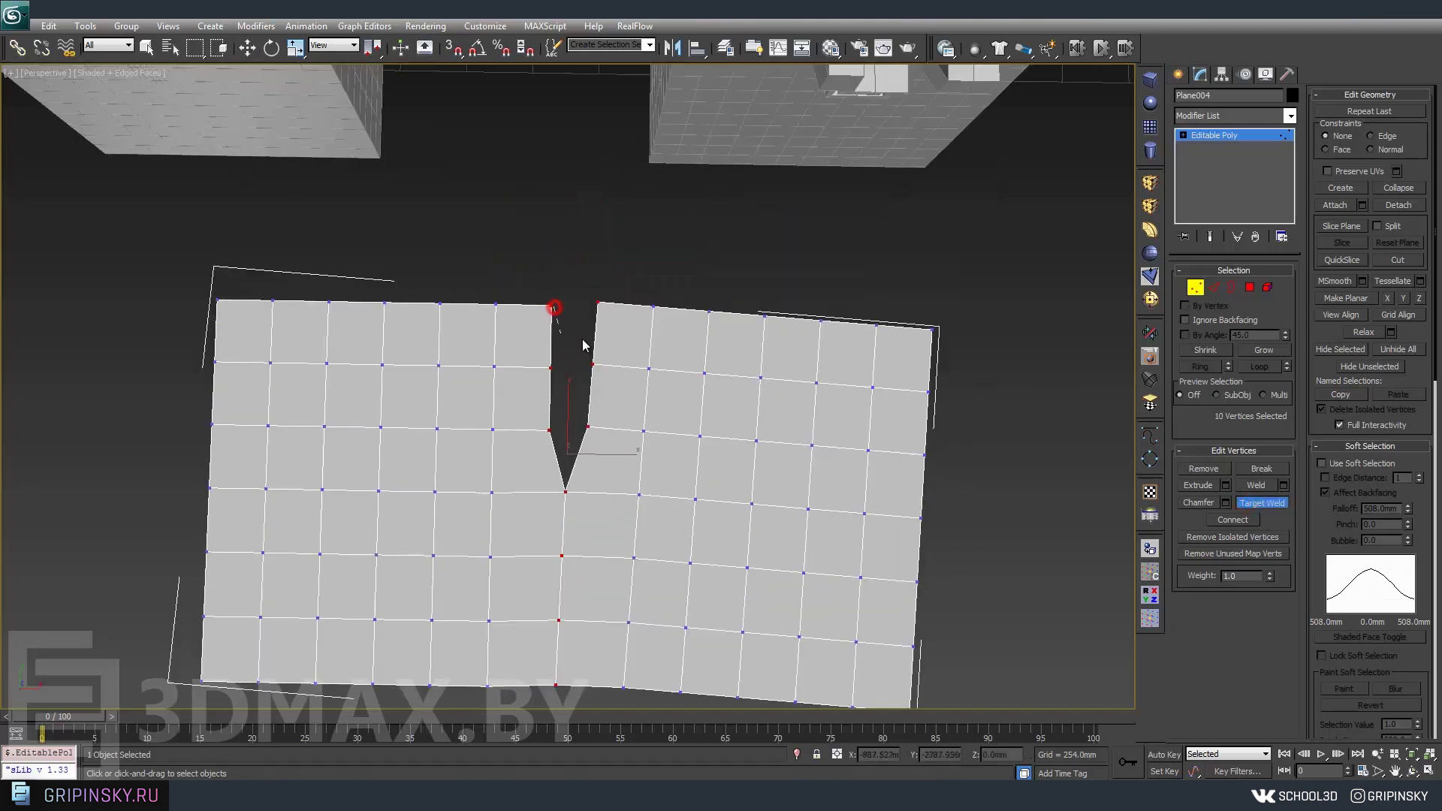
pyautogui.click(598, 301)
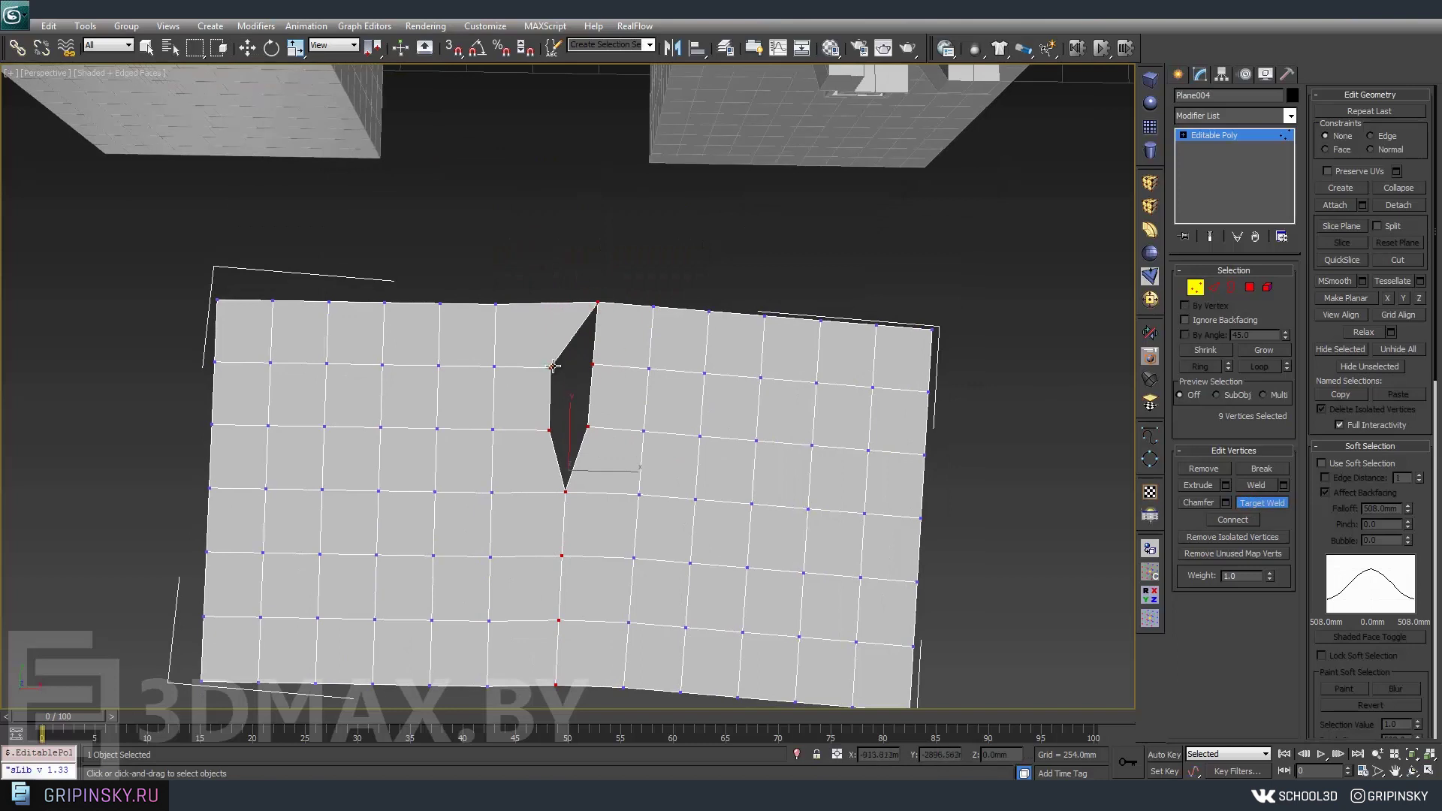
pyautogui.click(552, 368)
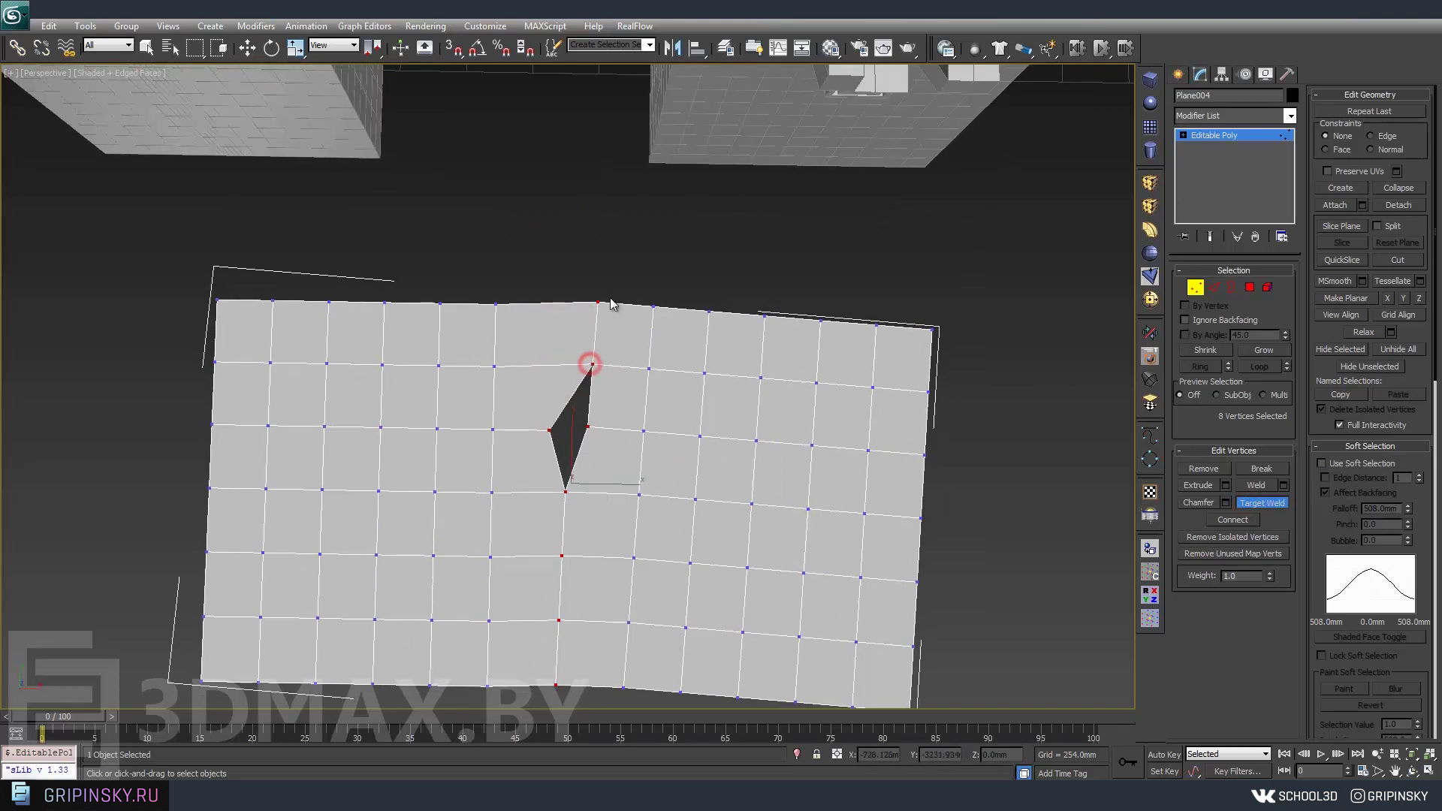
pyautogui.press('w')
pyautogui.hotkey('ctrl', 'z')
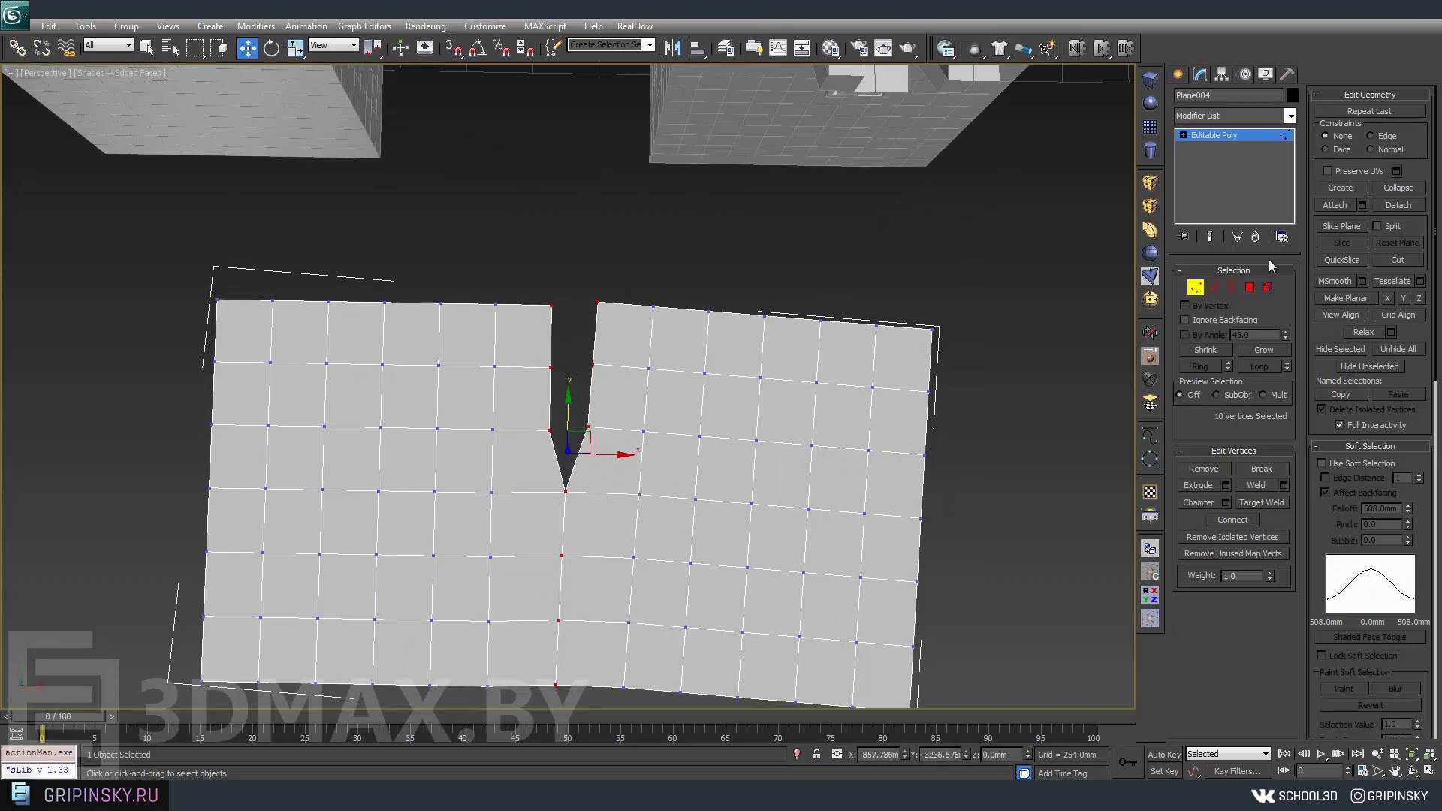
pyautogui.click(1219, 287)
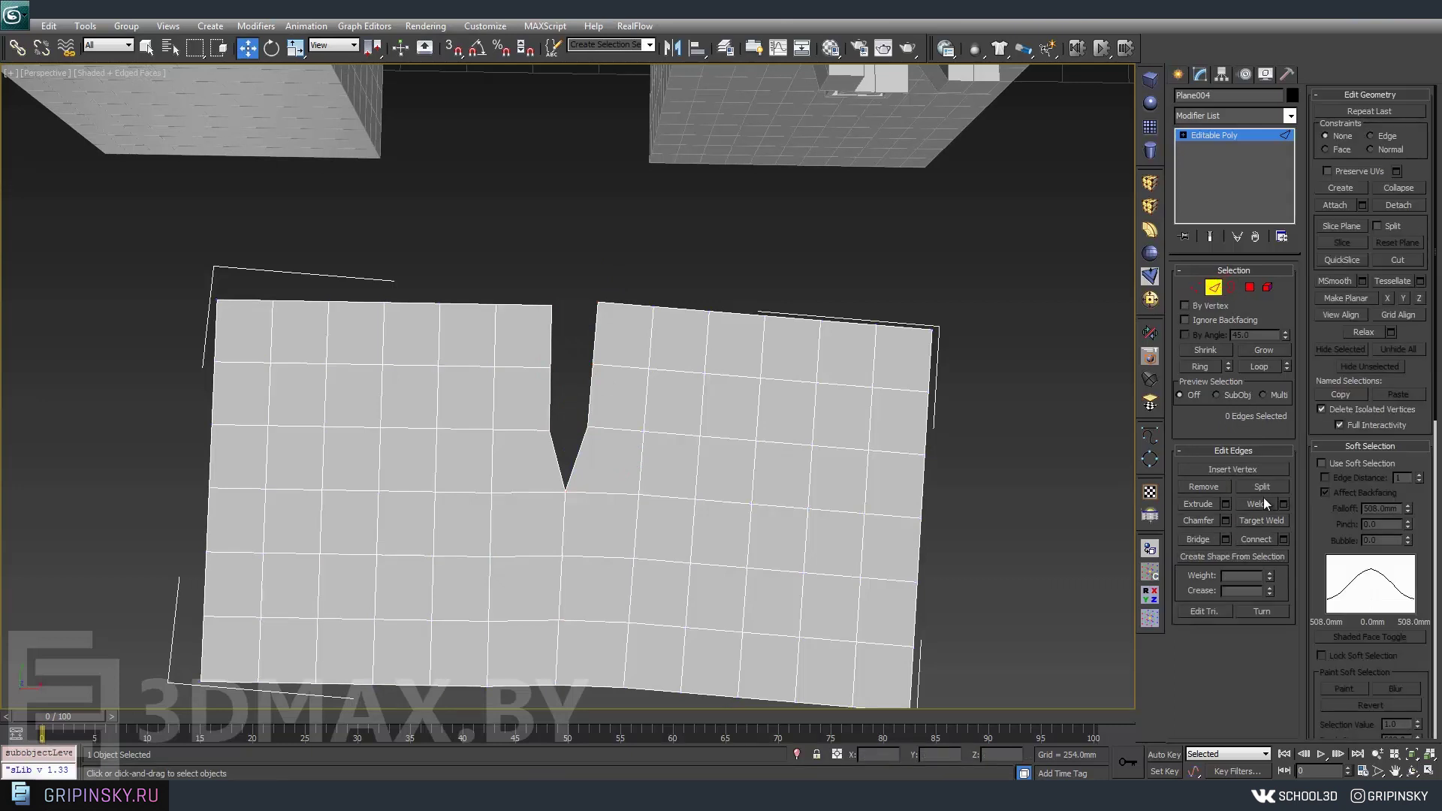
# Try bridging two edges across the top of the gap, then undo it.
pyautogui.moveTo(756, 373)
pyautogui.mouseDown(button='middle')
pyautogui.moveTo(499, 206)
pyautogui.moveTo(584, 280)
pyautogui.mouseUp(button='middle')
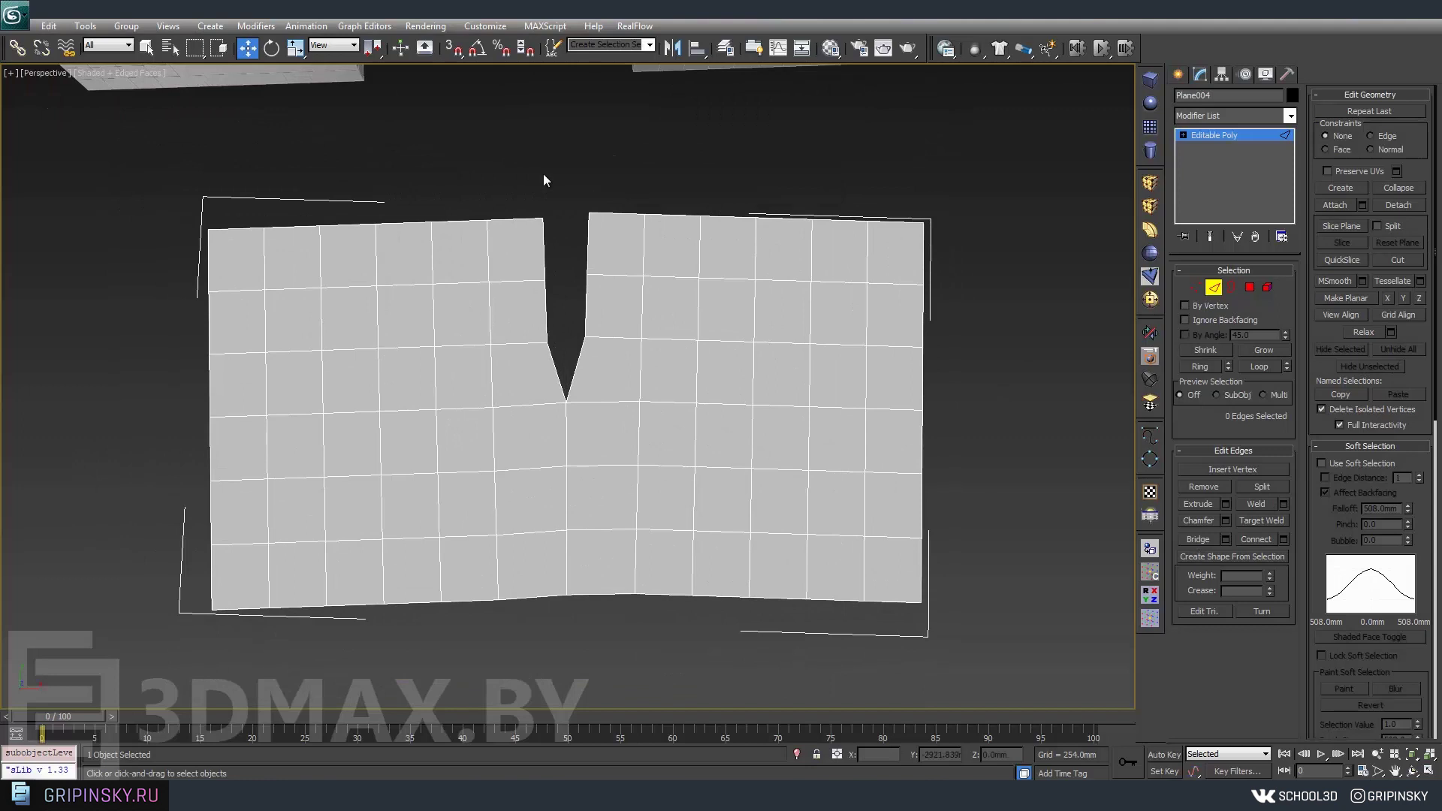
pyautogui.click(532, 244)
pyautogui.keyDown('ctrl'); pyautogui.click(588, 242); pyautogui.keyUp('ctrl')
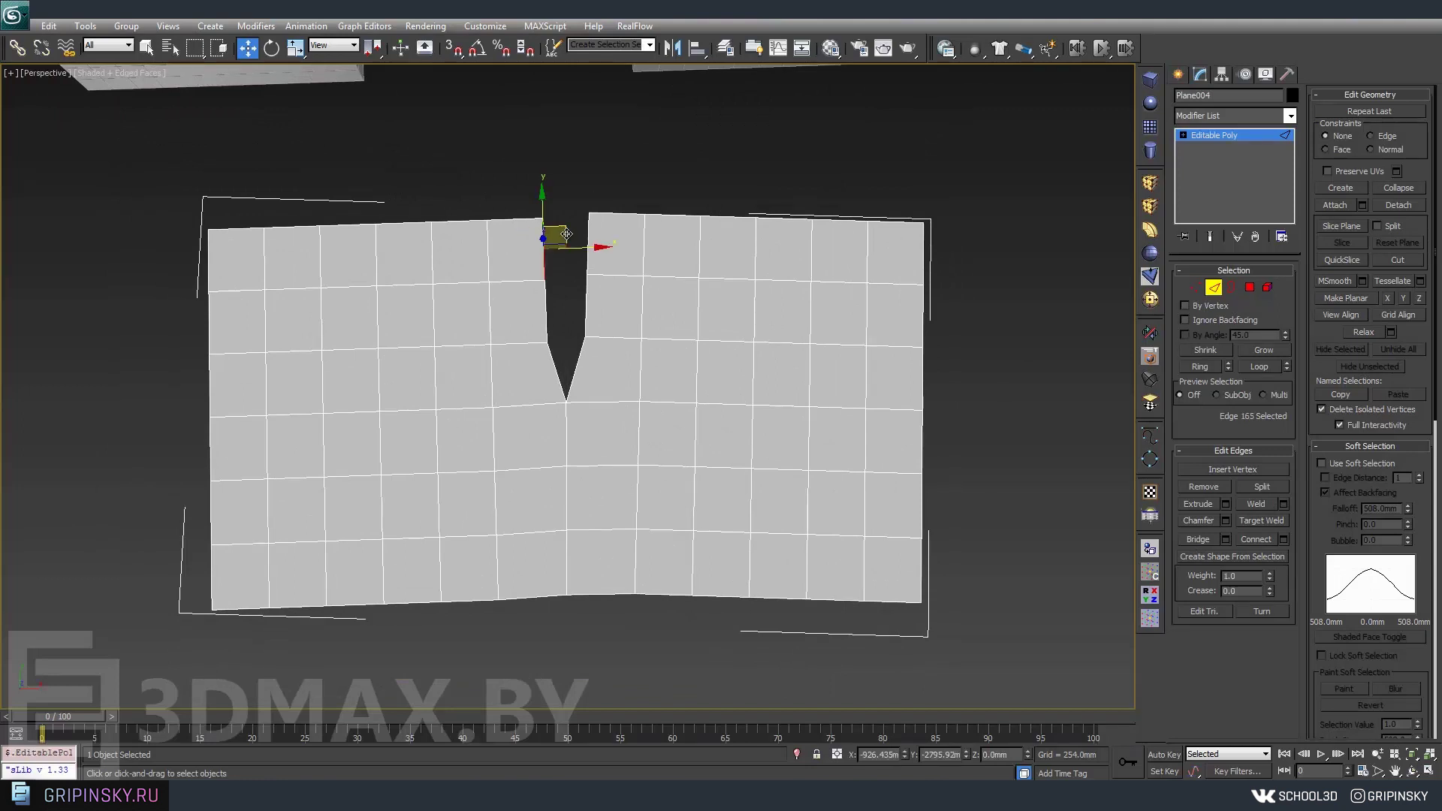
pyautogui.click(1194, 539)
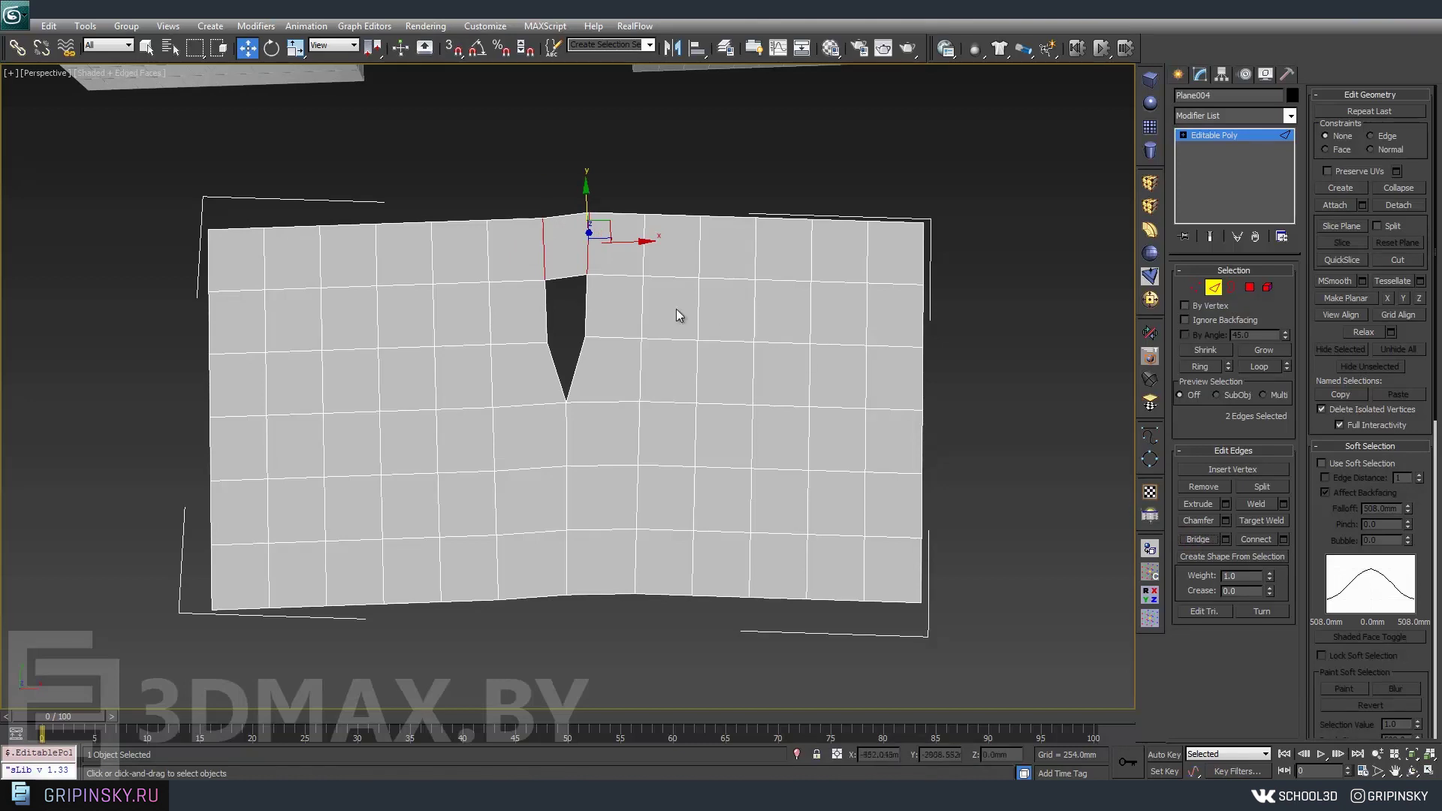
pyautogui.hotkey('ctrl', 'z')
pyautogui.scroll(-3, 676, 309)
# Clone the plane's bottom rows of polygons downward as a new element.
pyautogui.click(1250, 286)
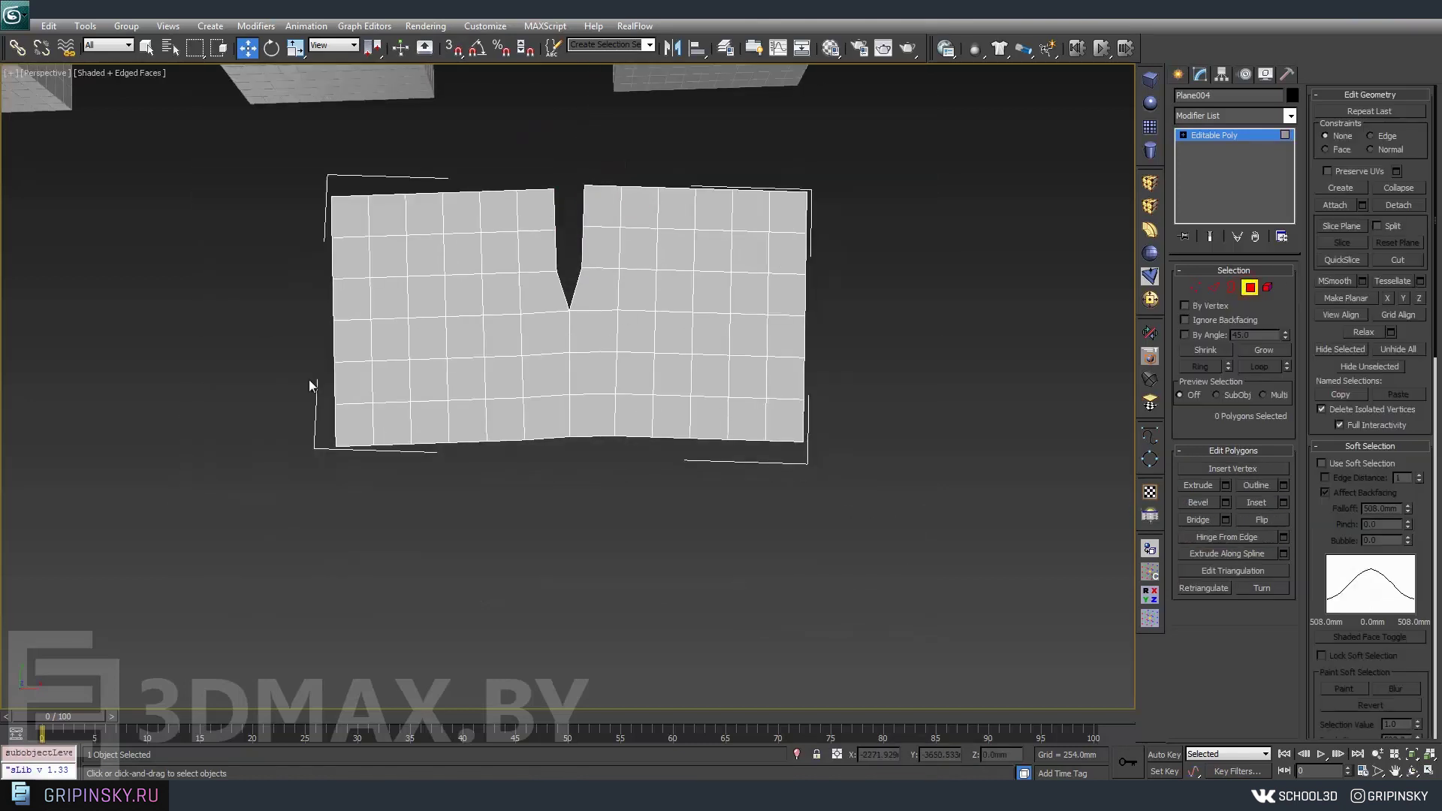
pyautogui.moveTo(942, 466); pyautogui.dragTo(942, 467)
pyautogui.keyDown('shift'); pyautogui.moveTo(549, 366); pyautogui.dragTo(549, 546); pyautogui.keyUp('shift')
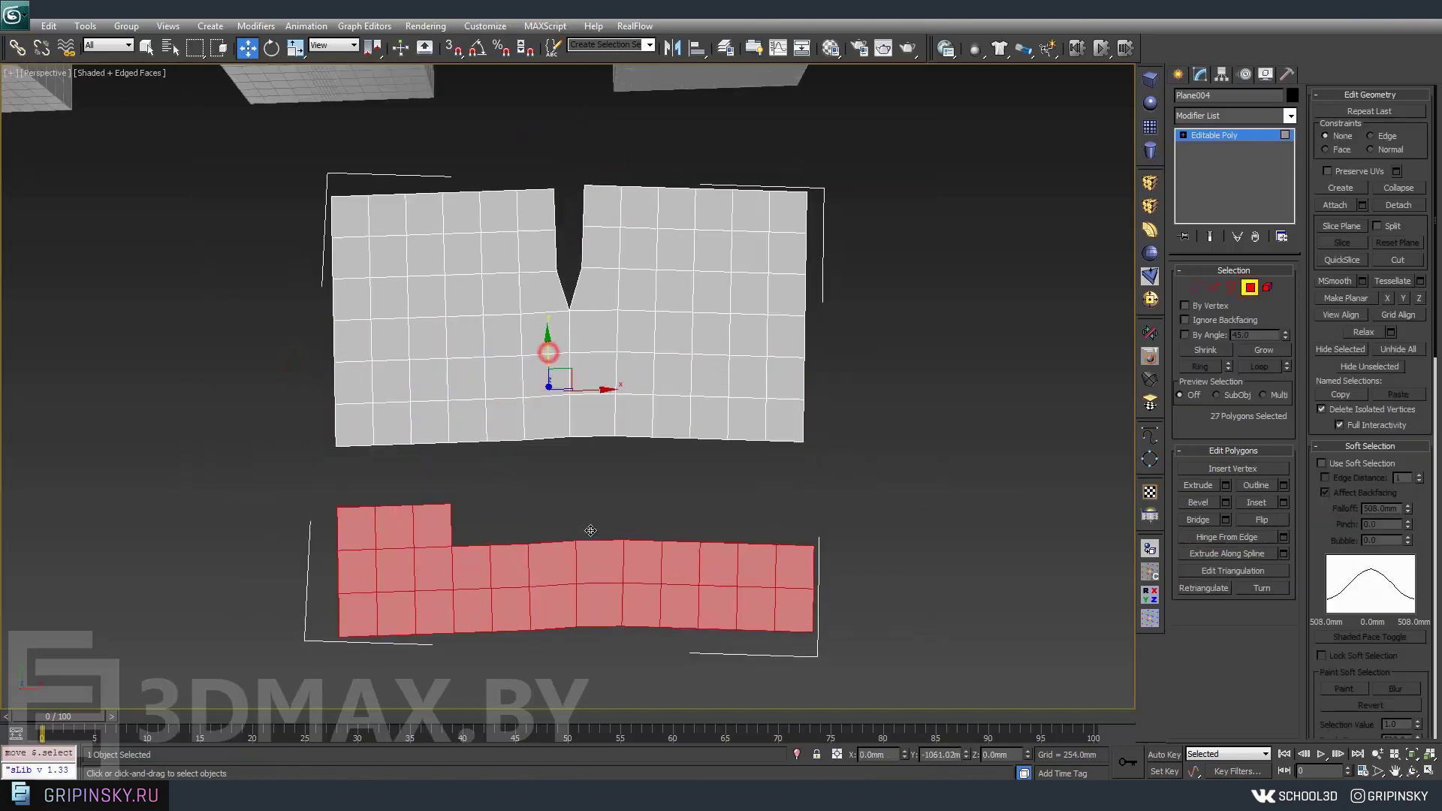
pyautogui.click(800, 419)
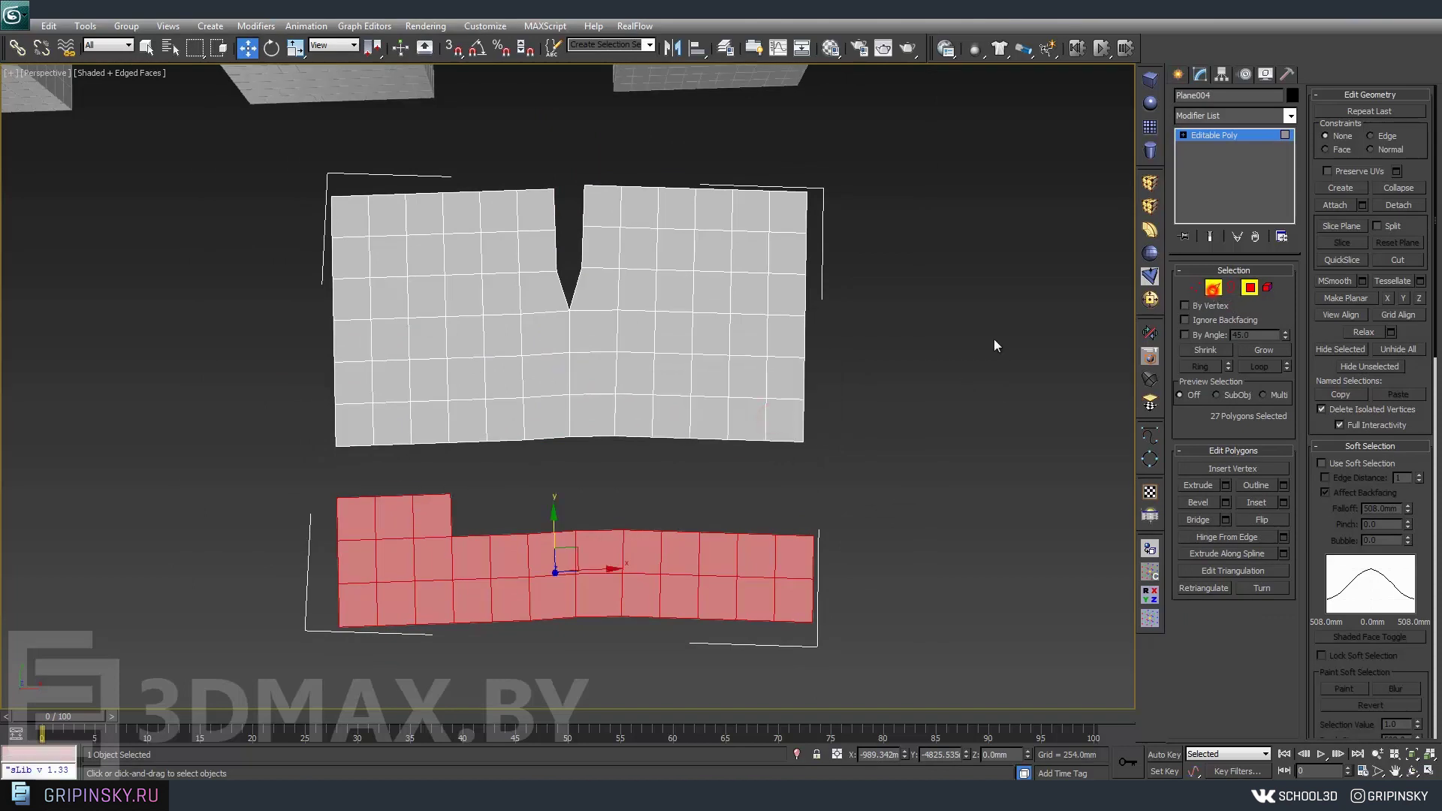
# Bridge the left edges of the cloned strip back to the plane, enclosing an opening.
pyautogui.press('2')
pyautogui.moveTo(353, 434)
pyautogui.mouseDown()
pyautogui.moveTo(372, 502)
pyautogui.moveTo(446, 468)
pyautogui.moveTo(443, 499)
pyautogui.mouseUp()
pyautogui.click(1208, 538)
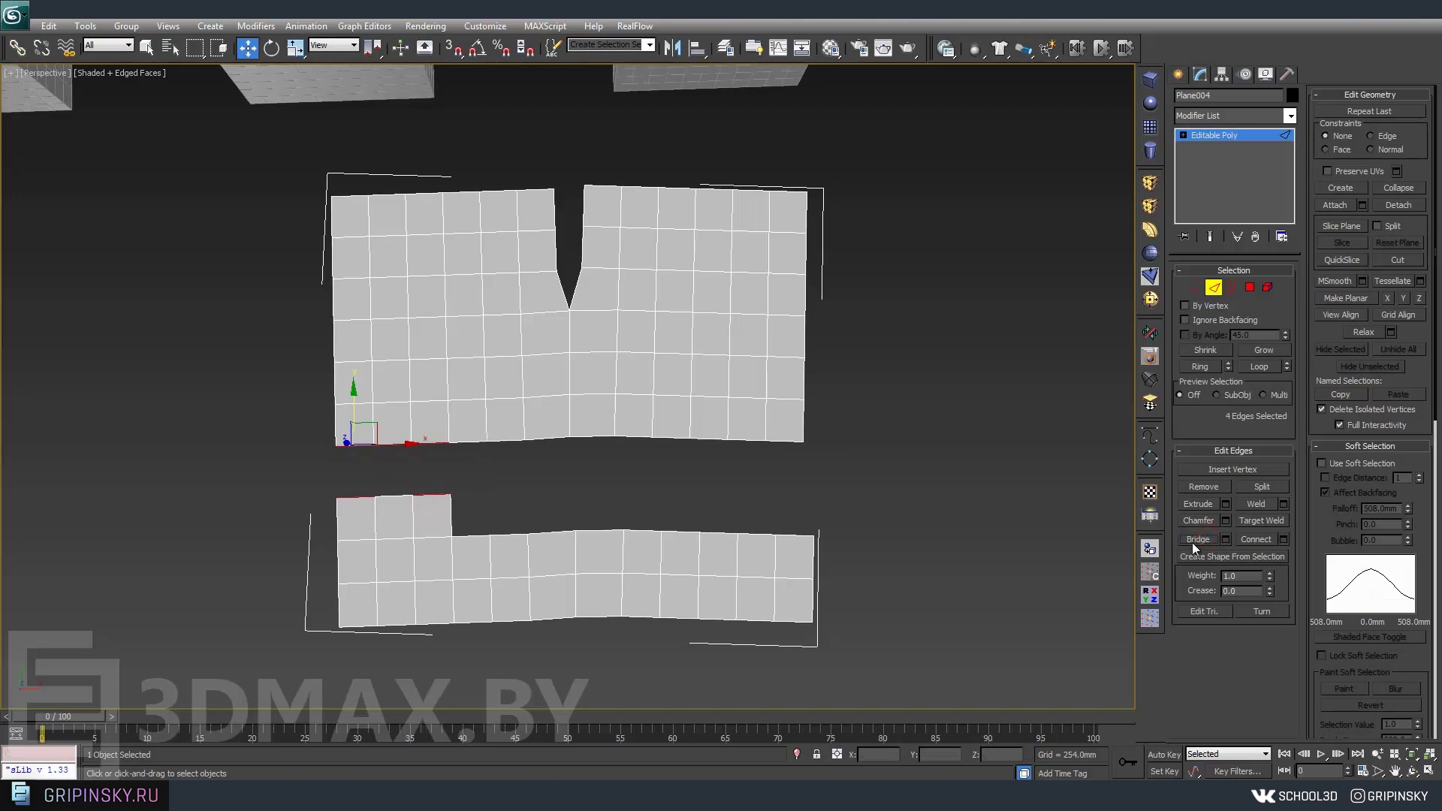
pyautogui.keyDown('ctrl'); pyautogui.moveTo(411, 501); pyautogui.dragTo(415, 504); pyautogui.keyUp('ctrl')
pyautogui.click(1196, 538)
pyautogui.keyDown('alt'); pyautogui.moveTo(511, 518); pyautogui.dragTo(558, 422, button='middle'); pyautogui.keyUp('alt')
pyautogui.scroll(3, 559, 422)
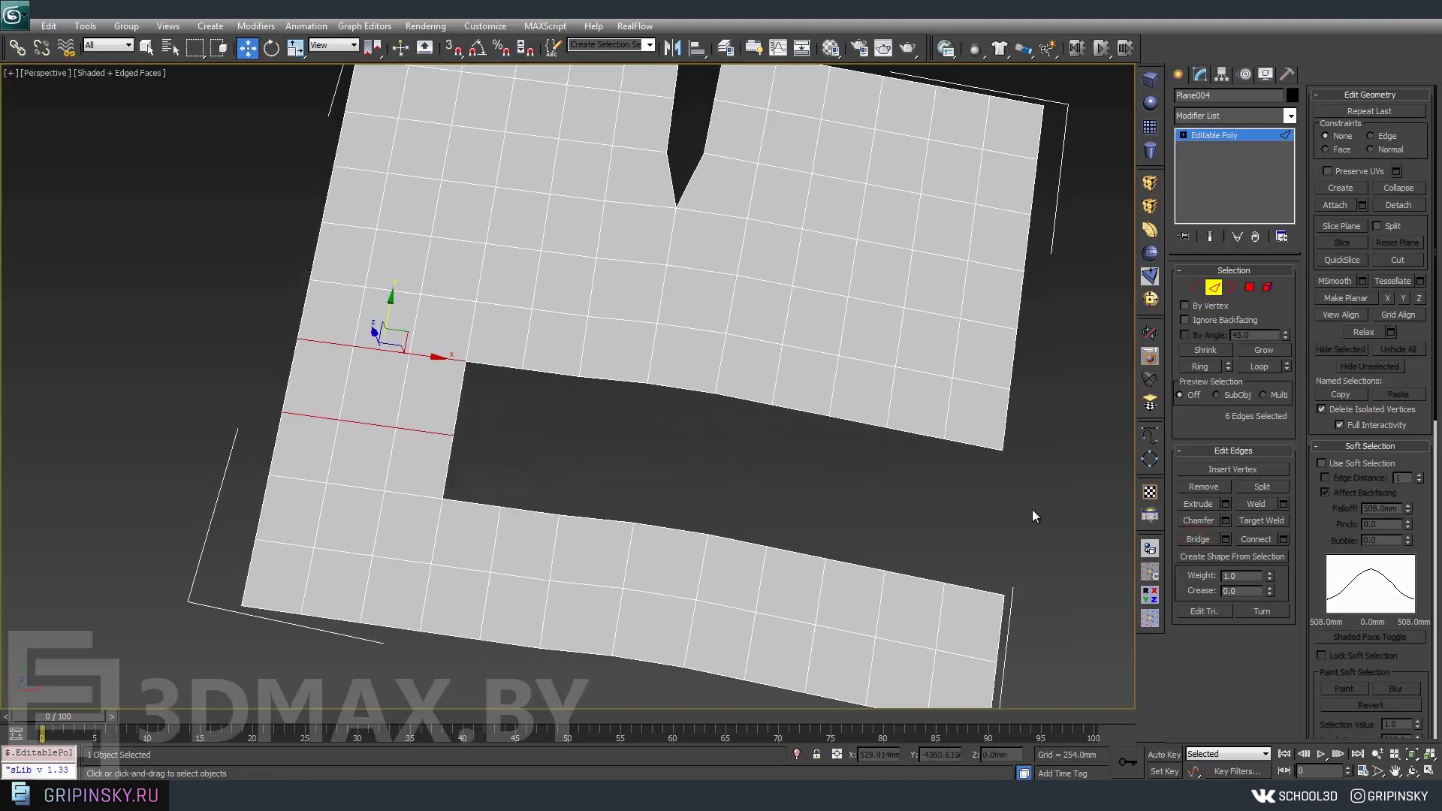
pyautogui.keyDown('alt'); pyautogui.moveTo(660, 435); pyautogui.dragTo(560, 409, button='middle'); pyautogui.keyUp('alt')
# Try Connect on a single plane edge, then clear the selection.
pyautogui.scroll(2, 561, 408)
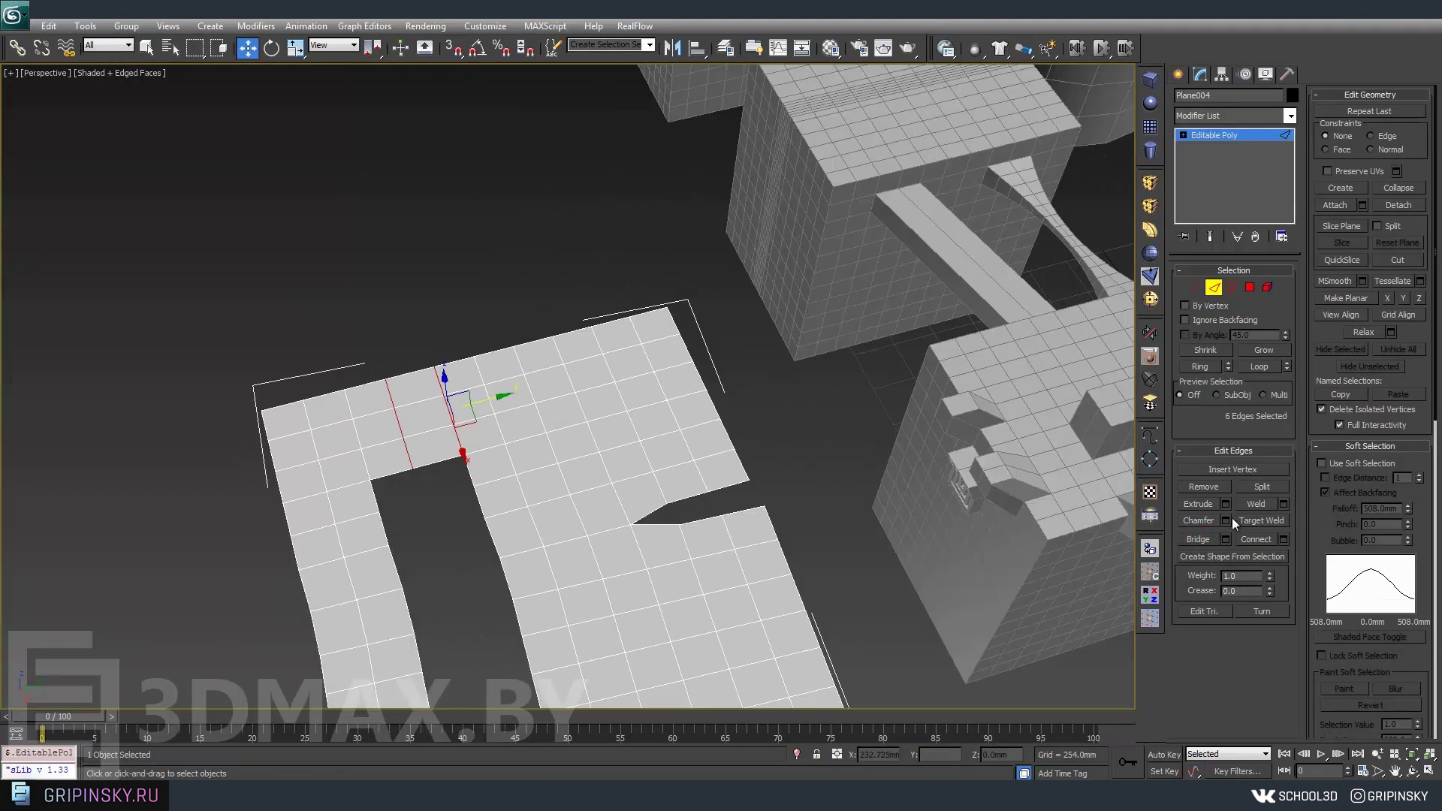
pyautogui.moveTo(551, 332)
pyautogui.keyDown('alt'); pyautogui.mouseDown(button='middle')
pyautogui.moveTo(580, 455)
pyautogui.moveTo(456, 520)
pyautogui.moveTo(386, 405)
pyautogui.mouseUp(button='middle'); pyautogui.keyUp('alt')
pyautogui.scroll(3, 381, 333)
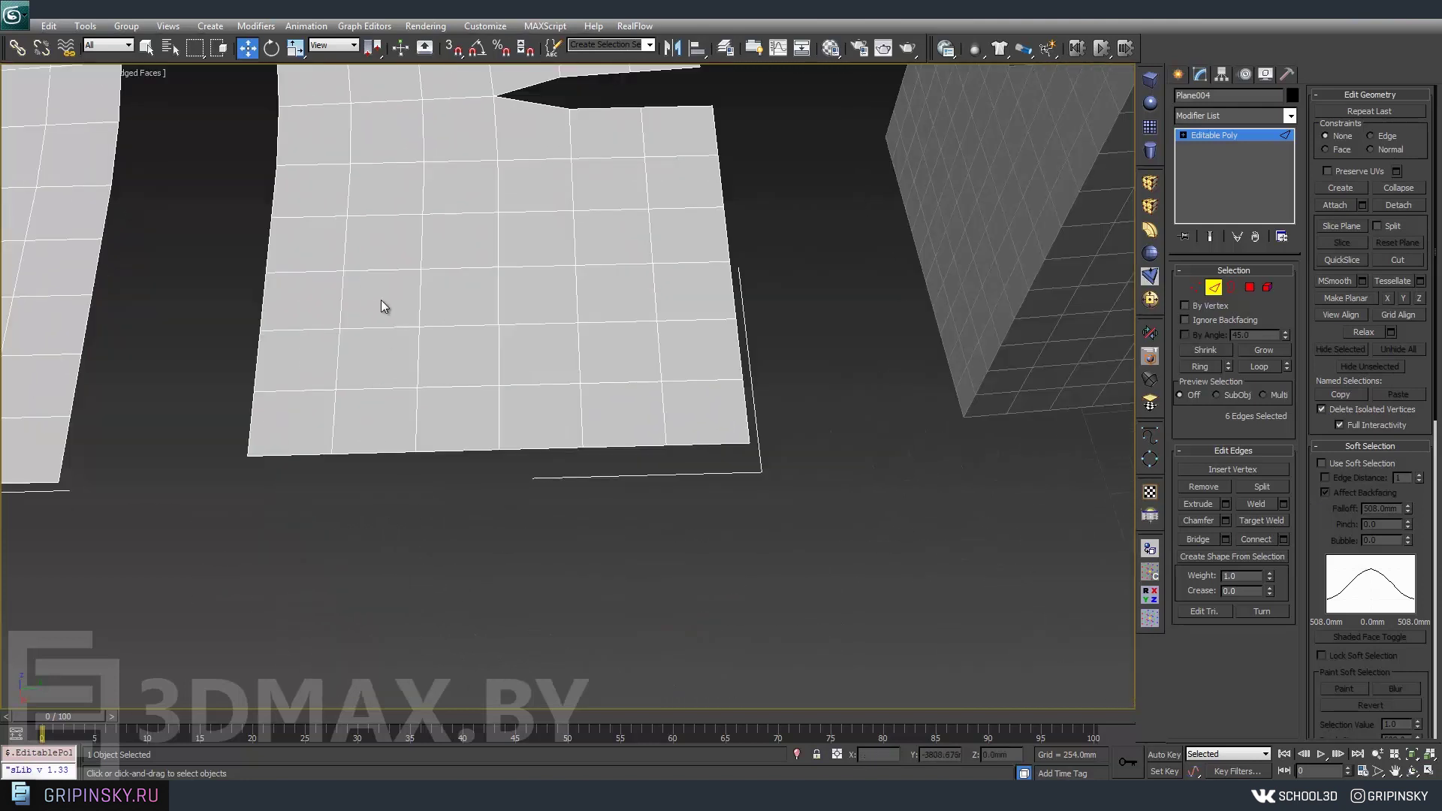
pyautogui.moveTo(383, 364); pyautogui.dragTo(386, 398)
pyautogui.click(1244, 536)
pyautogui.click(763, 616)
# Connect a column of four edges with Segments 4, Pinch 21 and Slide 17.
pyautogui.moveTo(451, 243); pyautogui.dragTo(456, 573)
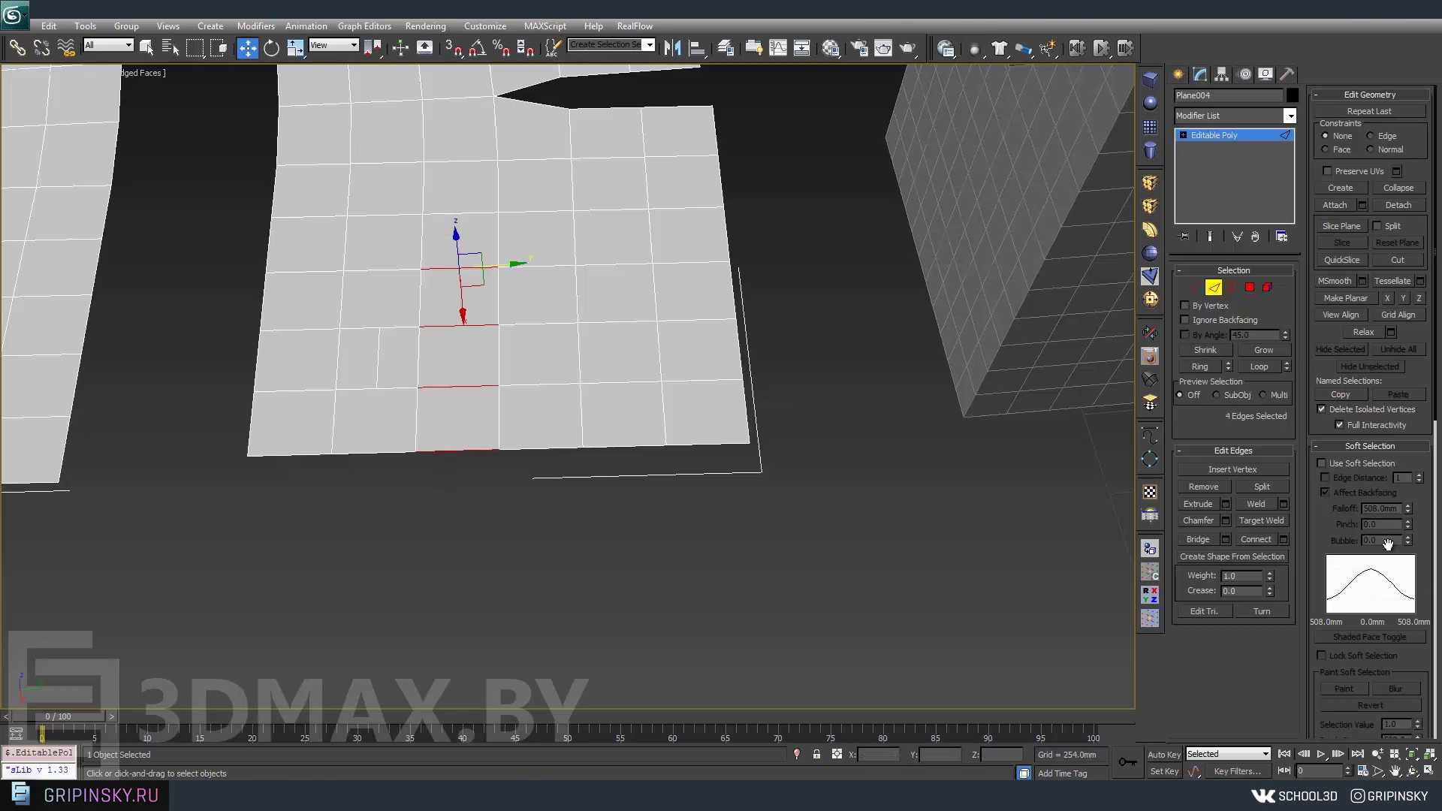
pyautogui.click(1284, 540)
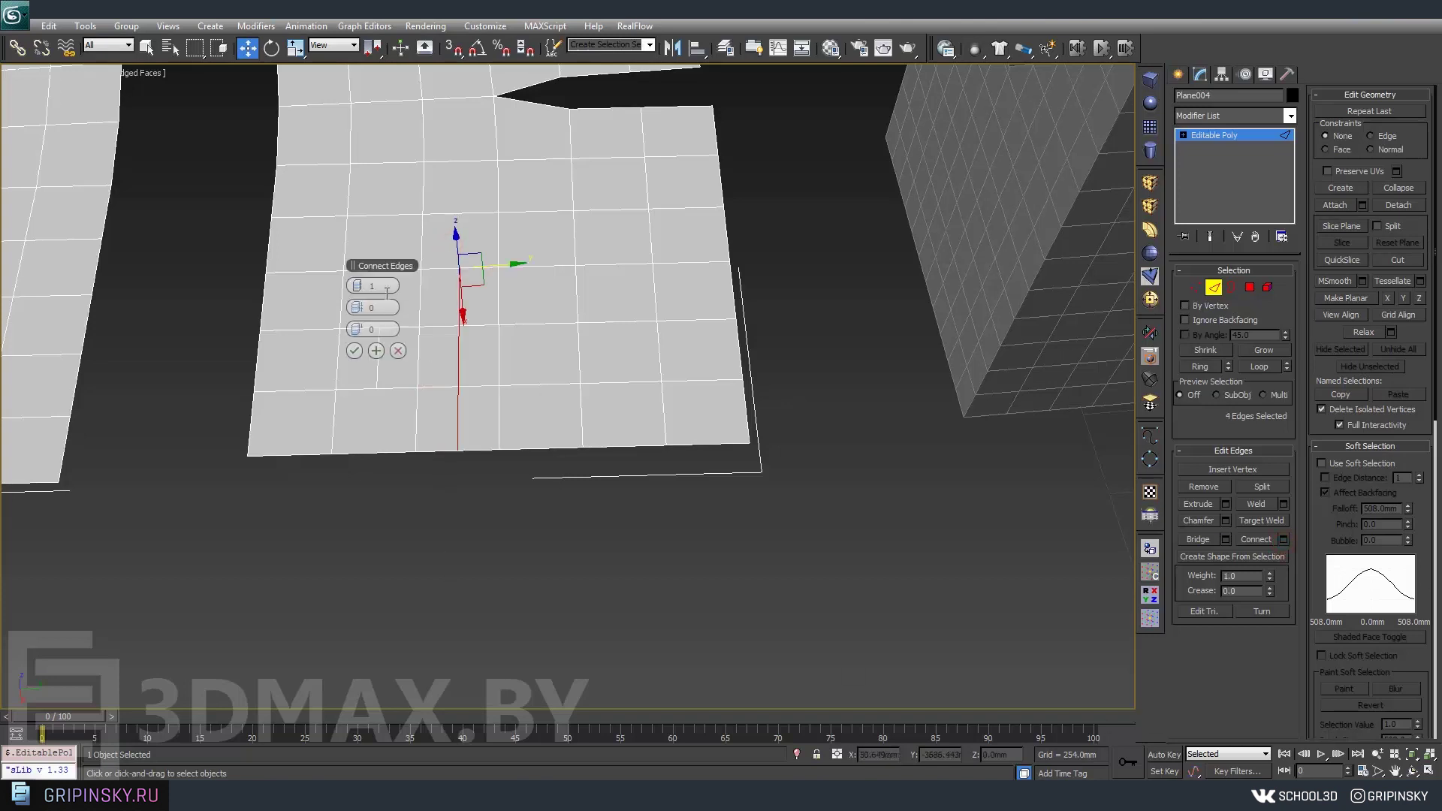
pyautogui.moveTo(380, 267)
pyautogui.mouseDown()
pyautogui.moveTo(739, 330)
pyautogui.moveTo(722, 349)
pyautogui.moveTo(896, 401)
pyautogui.moveTo(762, 414)
pyautogui.mouseUp()
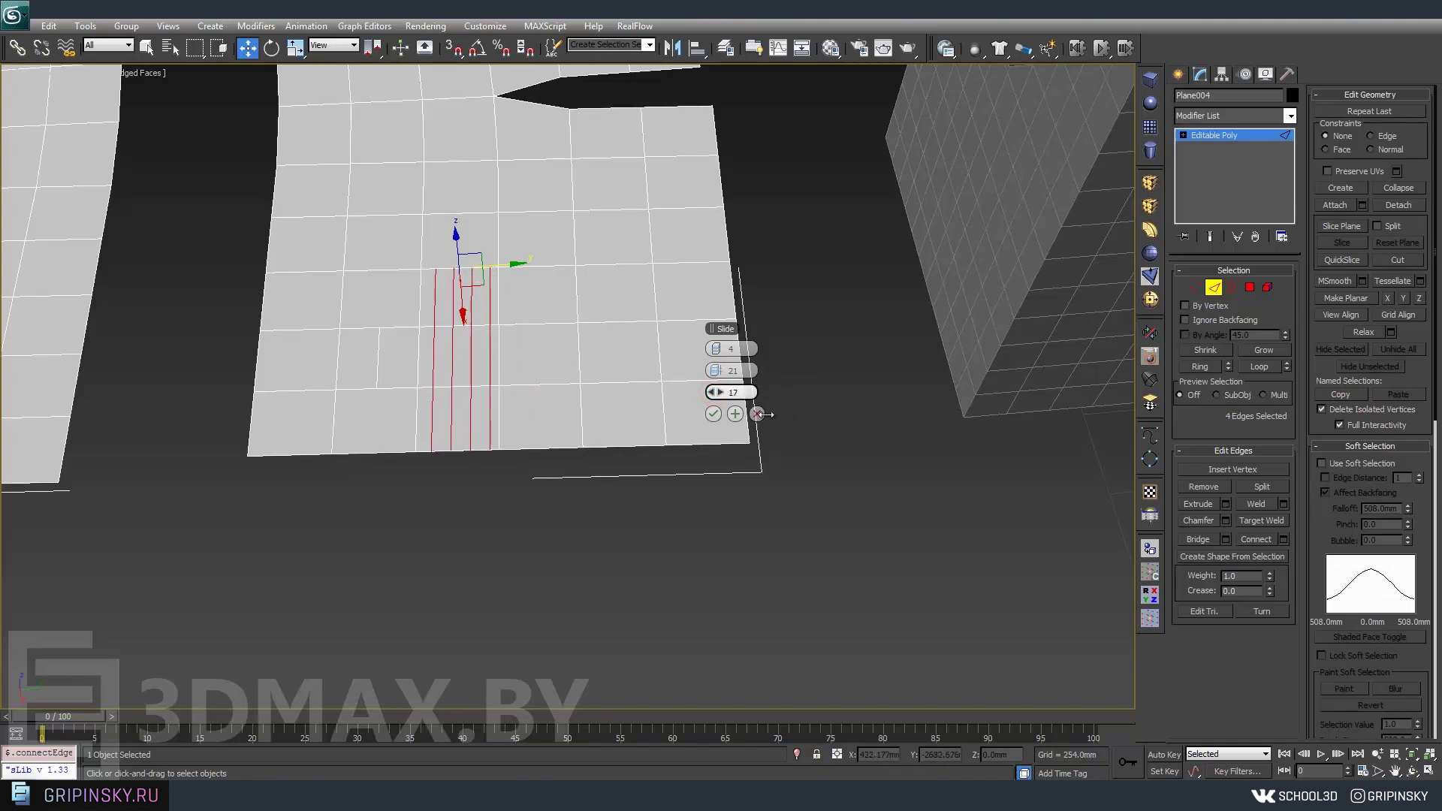
pyautogui.click(714, 414)
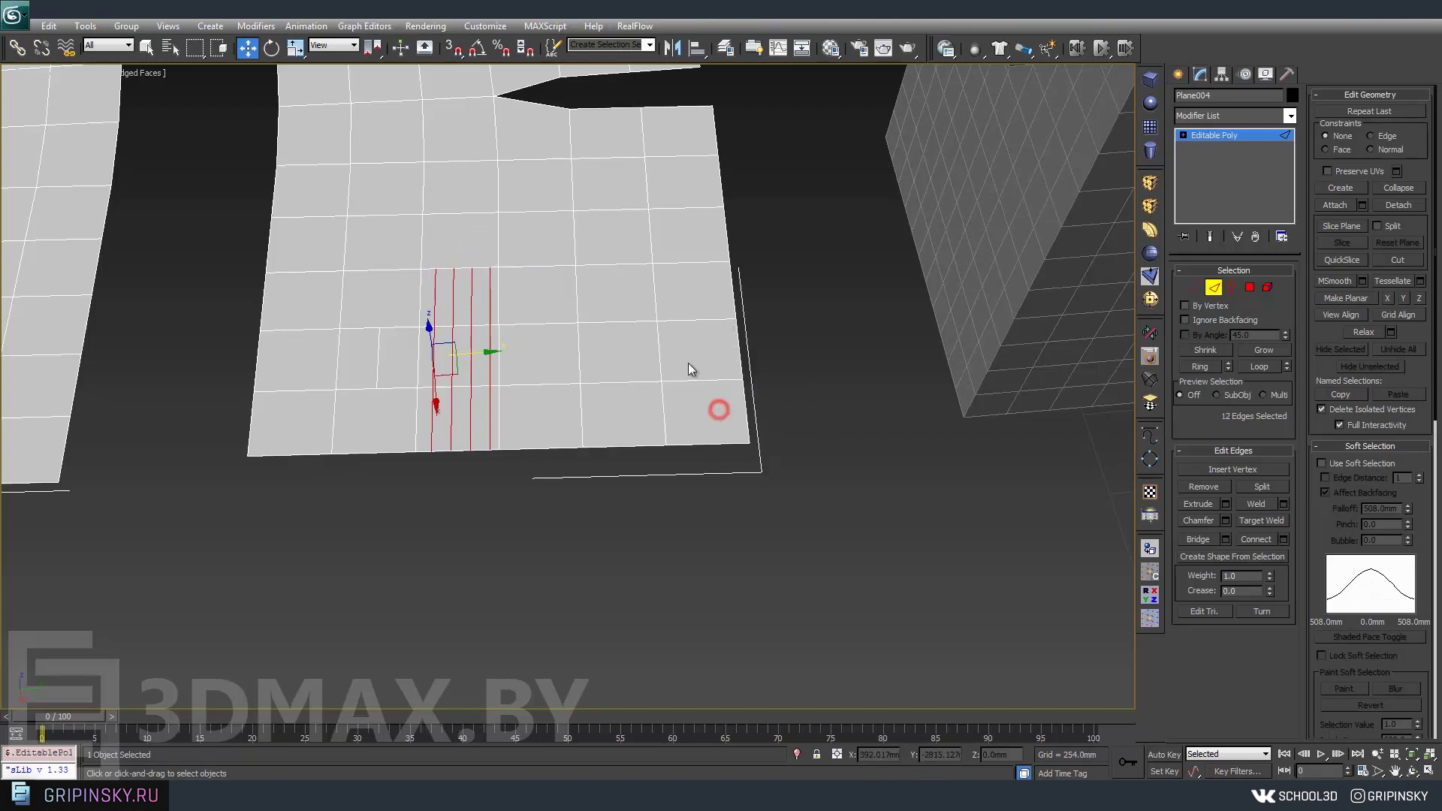
pyautogui.scroll(-10, 688, 363)
pyautogui.keyDown('alt'); pyautogui.moveTo(687, 364); pyautogui.dragTo(832, 383, button='middle'); pyautogui.keyUp('alt')
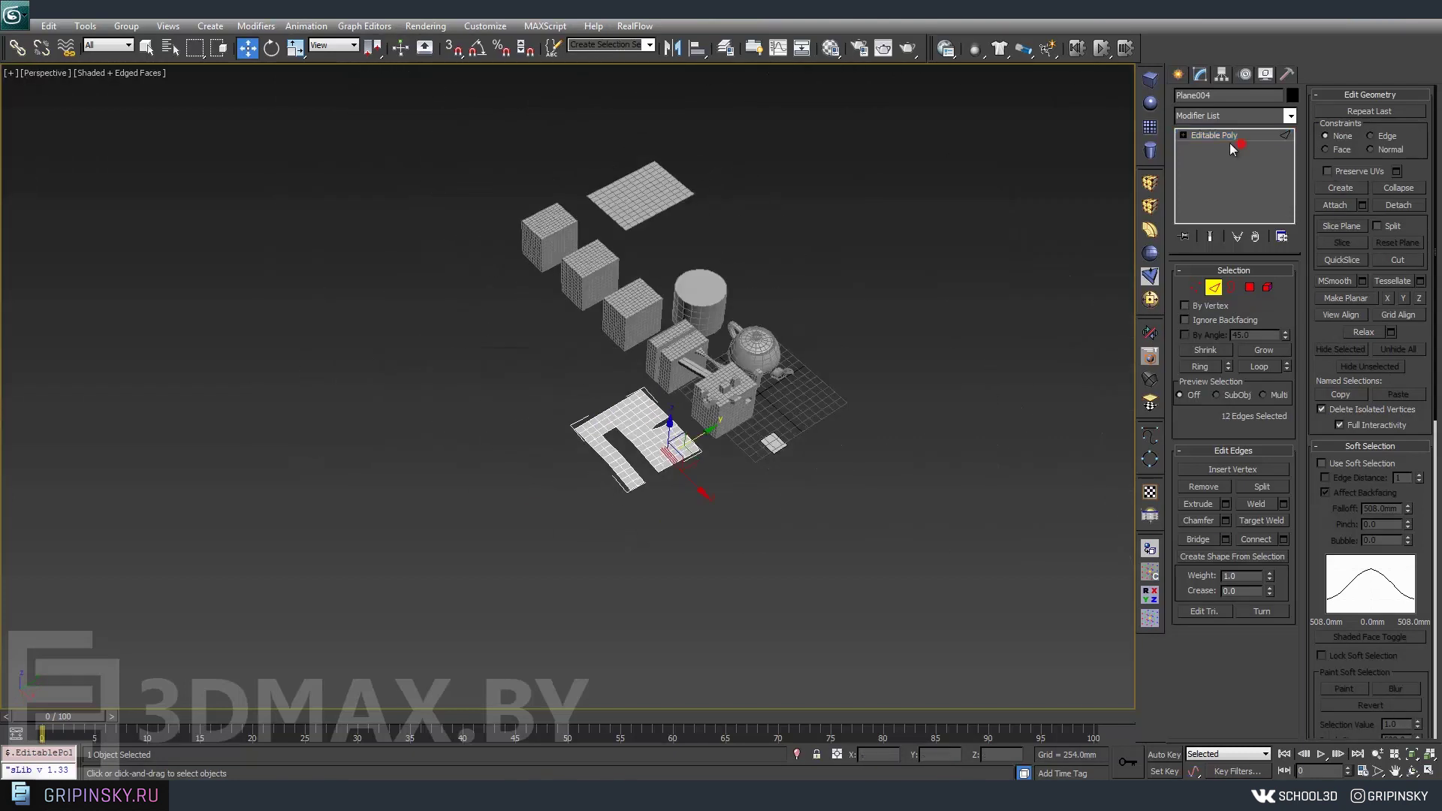
# Select Box003 and connect an edge ring around it with new loops.
pyautogui.click(1197, 141)
pyautogui.click(639, 304)
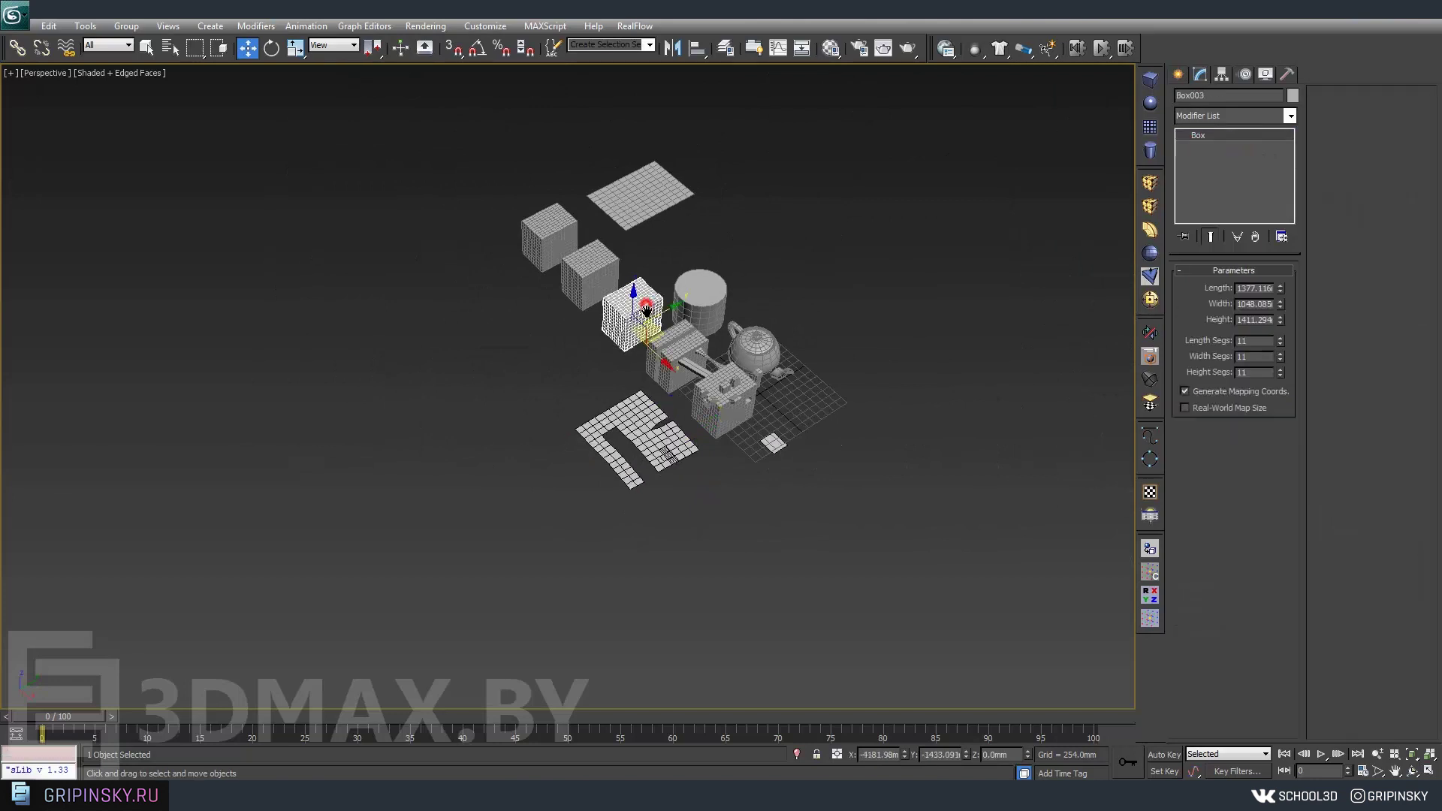
pyautogui.scroll(8, 823, 153)
pyautogui.scroll(2, 822, 152)
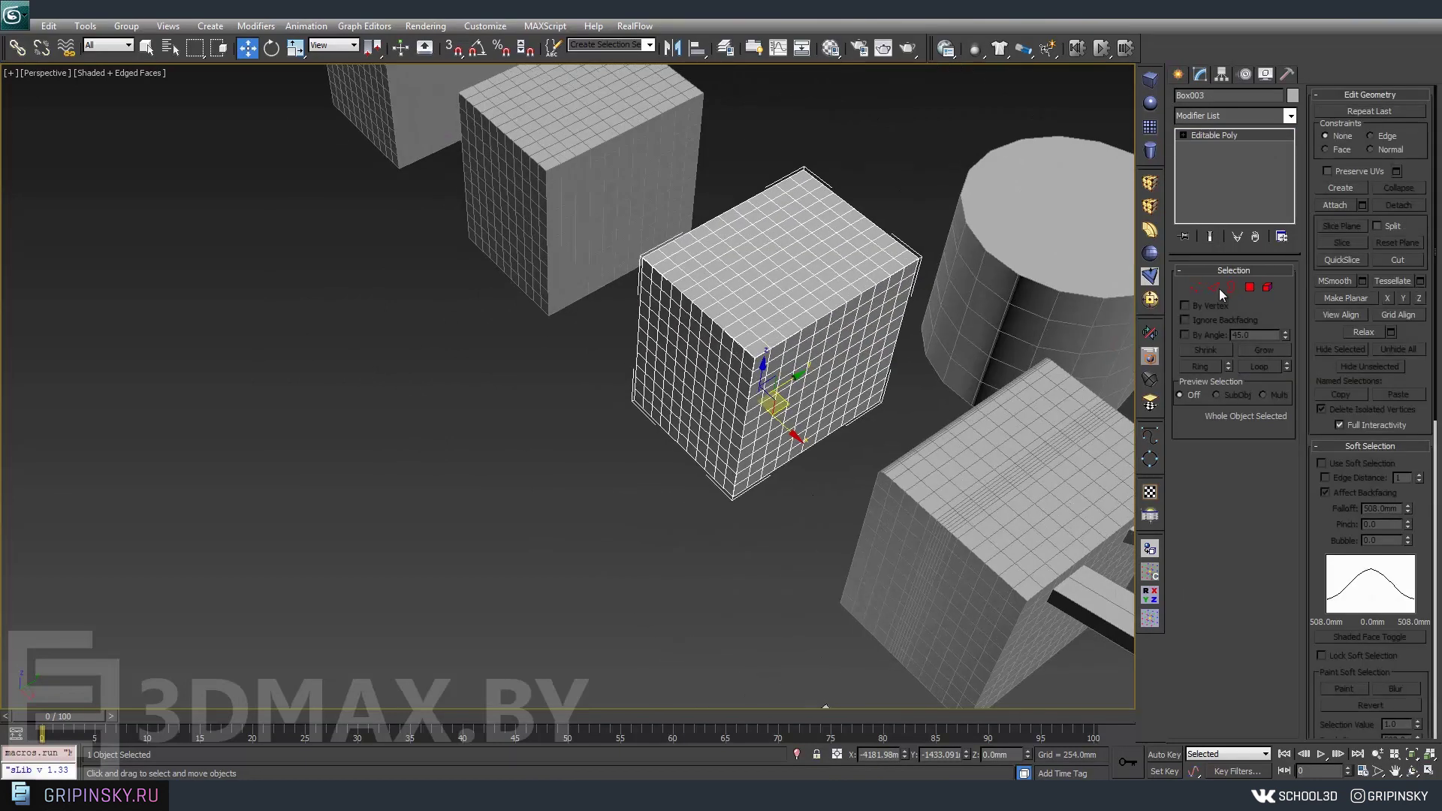
pyautogui.click(1215, 287)
pyautogui.click(709, 318)
pyautogui.hotkey('alt', 'r')
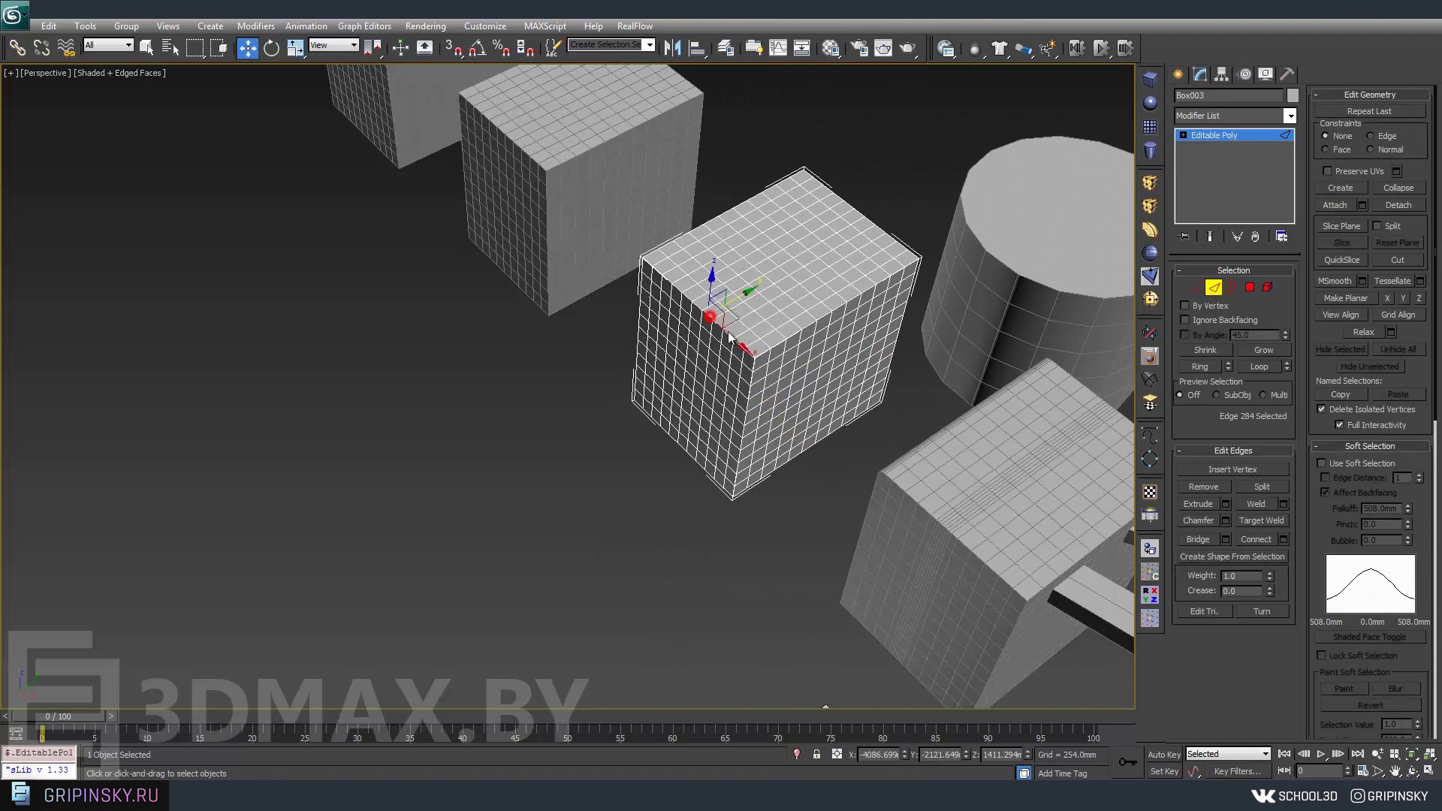
pyautogui.scroll(6, 823, 353)
pyautogui.scroll(1, 822, 353)
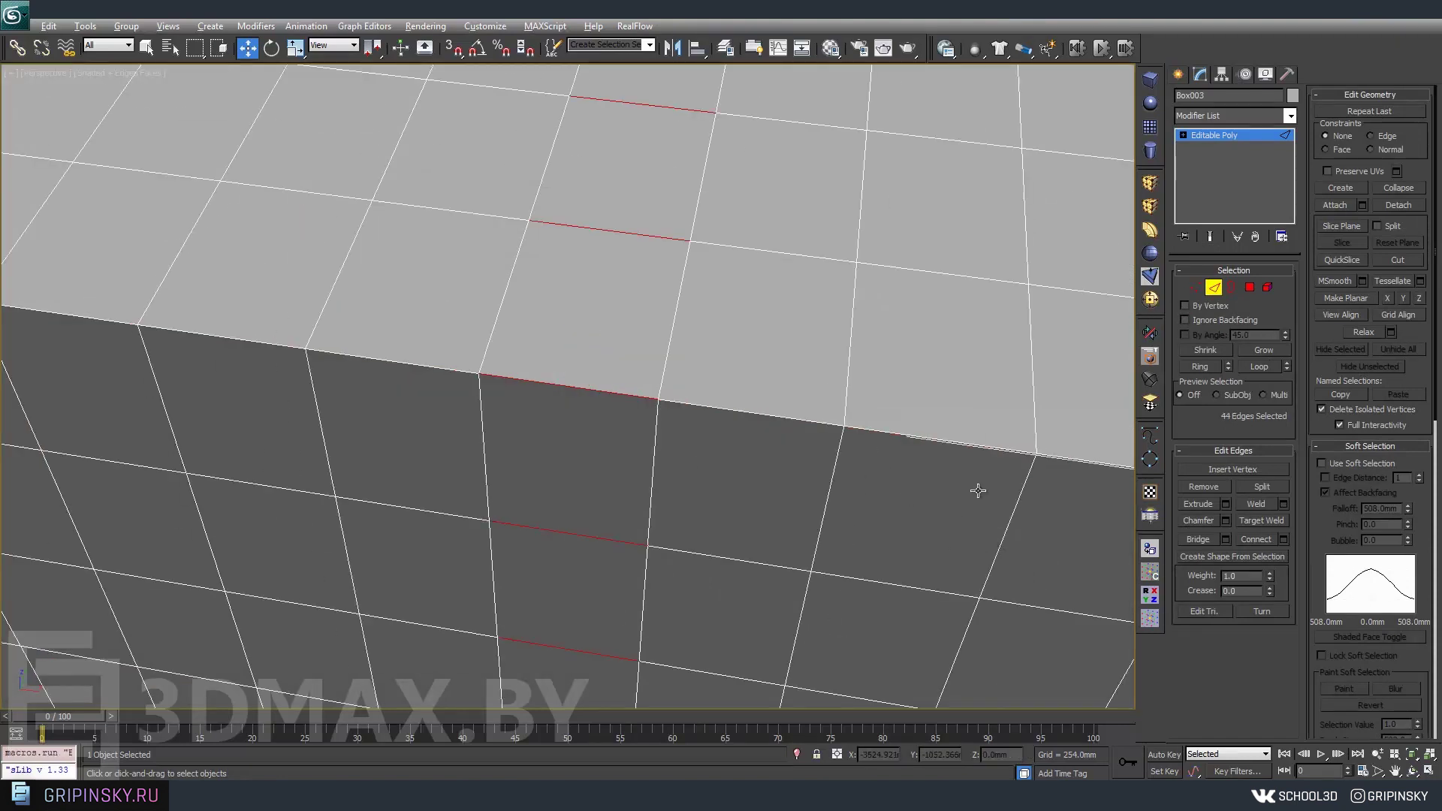
pyautogui.hotkey('ctrl', 'shift', 'e')
pyautogui.moveTo(724, 353); pyautogui.dragTo(770, 370)
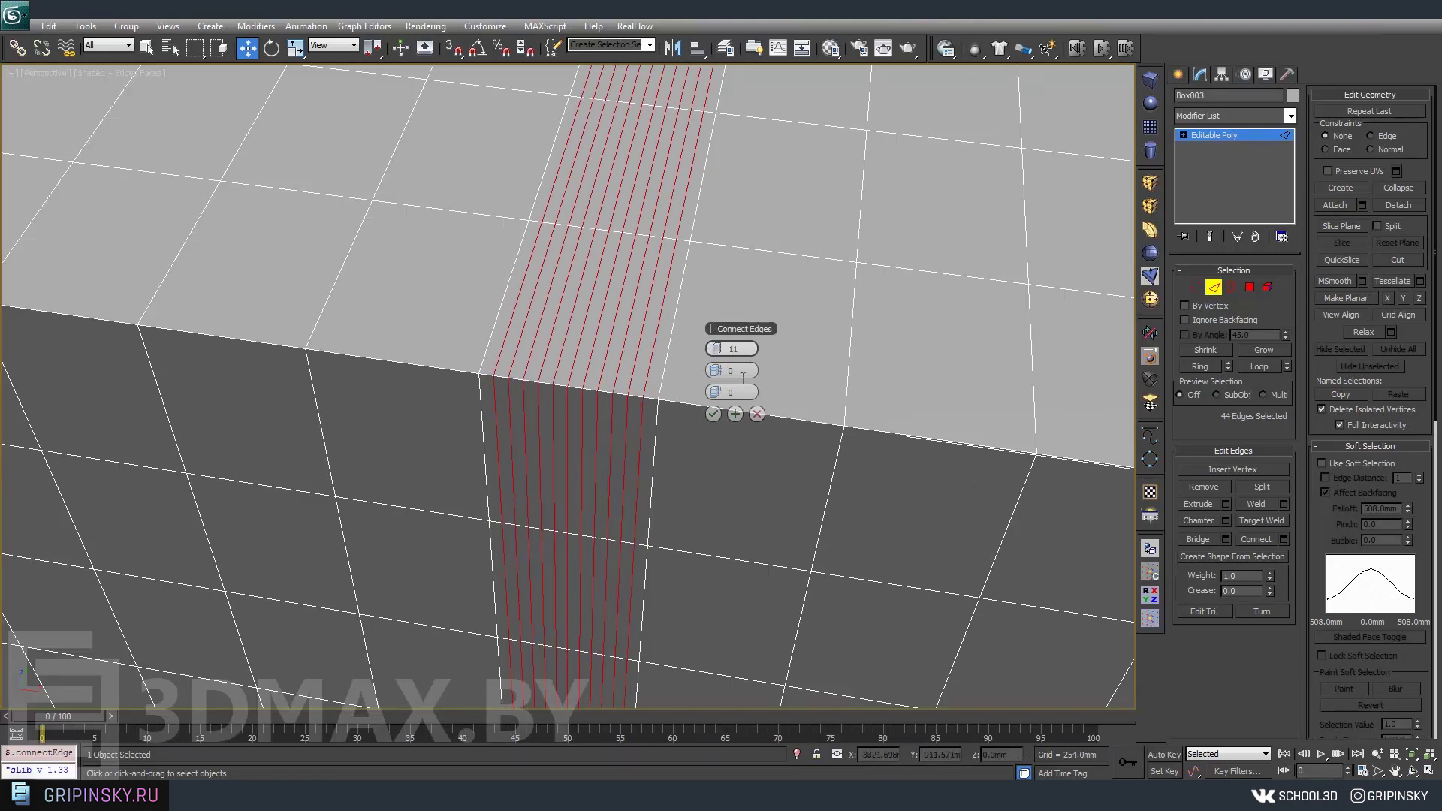
pyautogui.click(713, 414)
# Connect a ring of edges across the box's top face with 11 new loops.
pyautogui.click(709, 189)
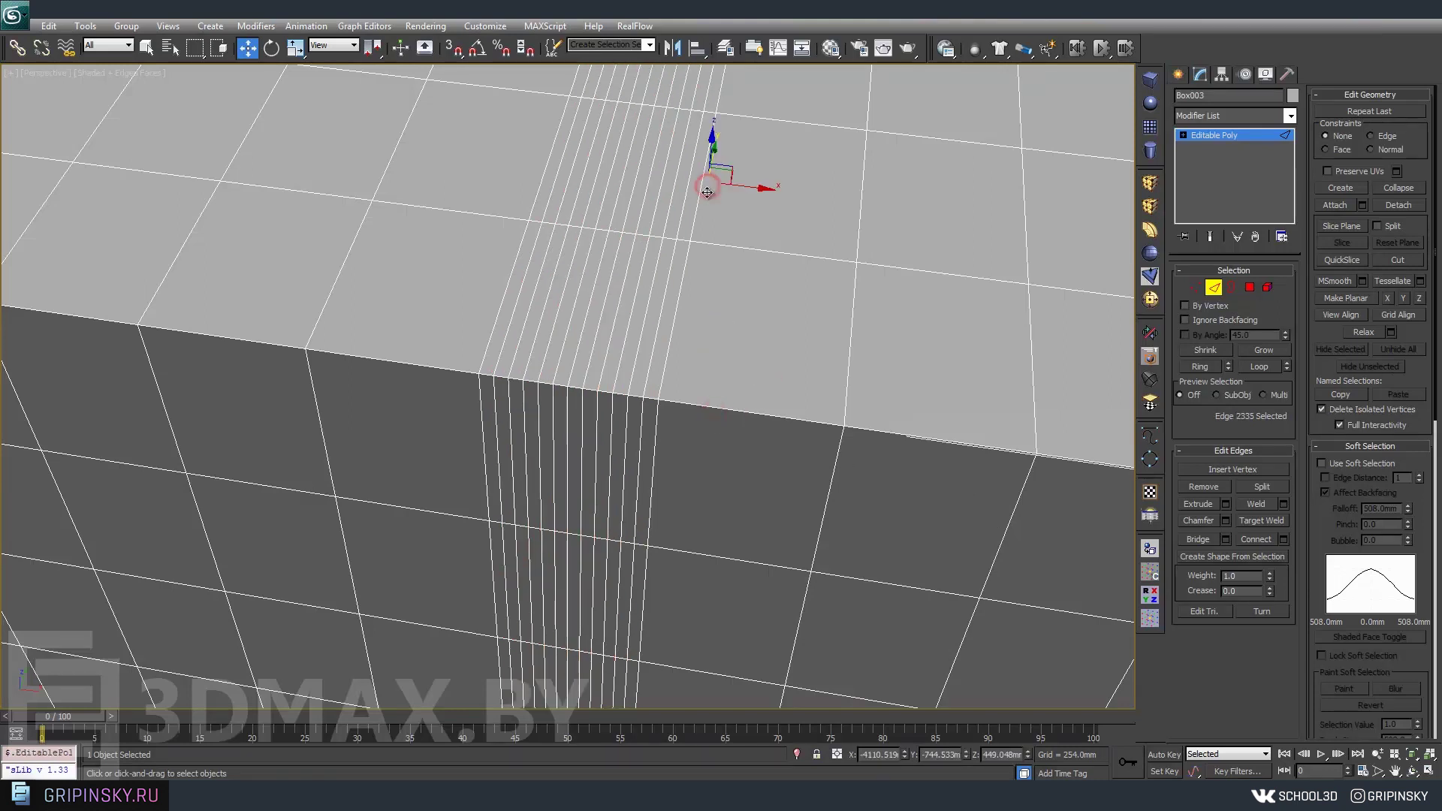
pyautogui.keyDown('ctrl'); pyautogui.click(675, 309); pyautogui.keyUp('ctrl')
pyautogui.hotkey('alt', 'r')
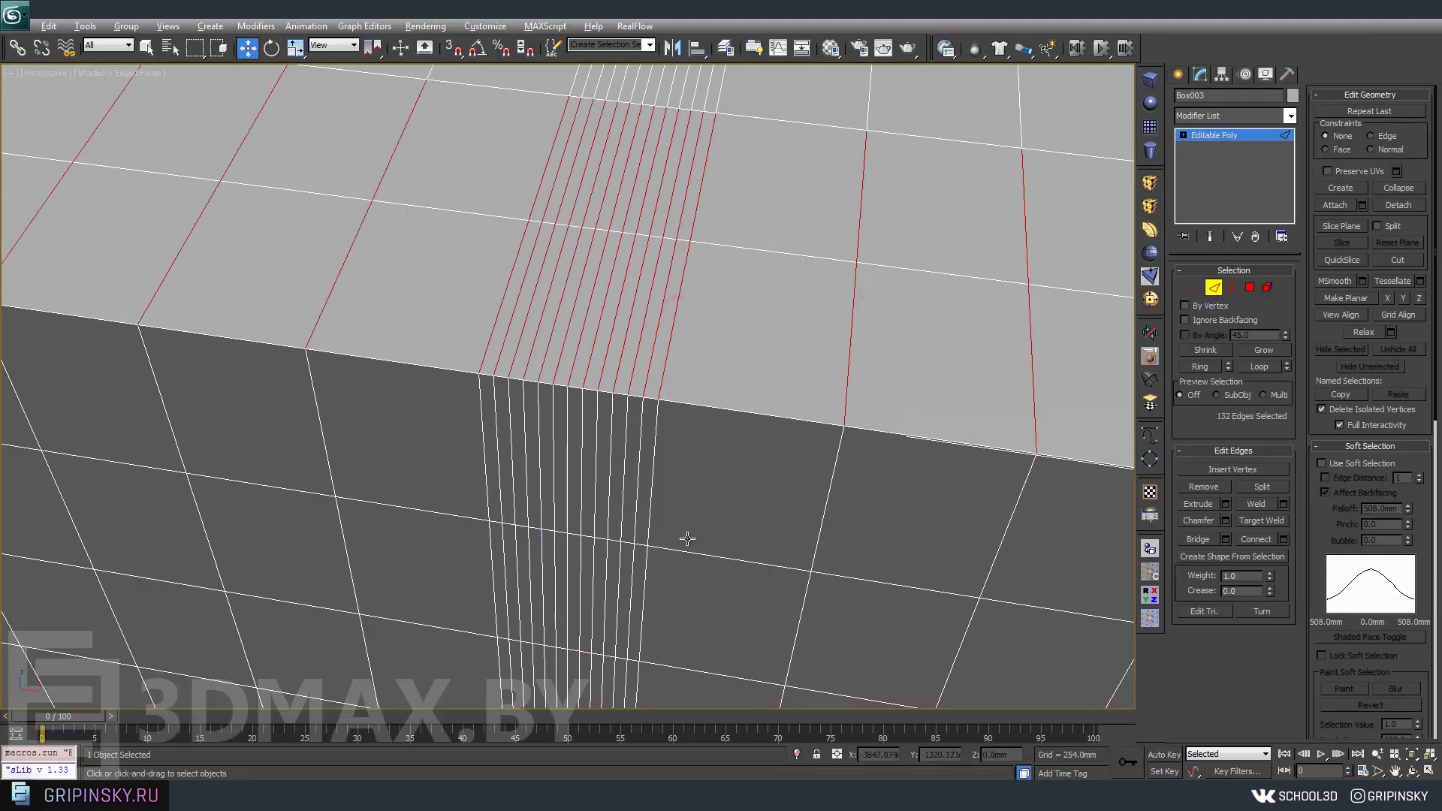
pyautogui.hotkey('ctrl', 'shift', 'e')
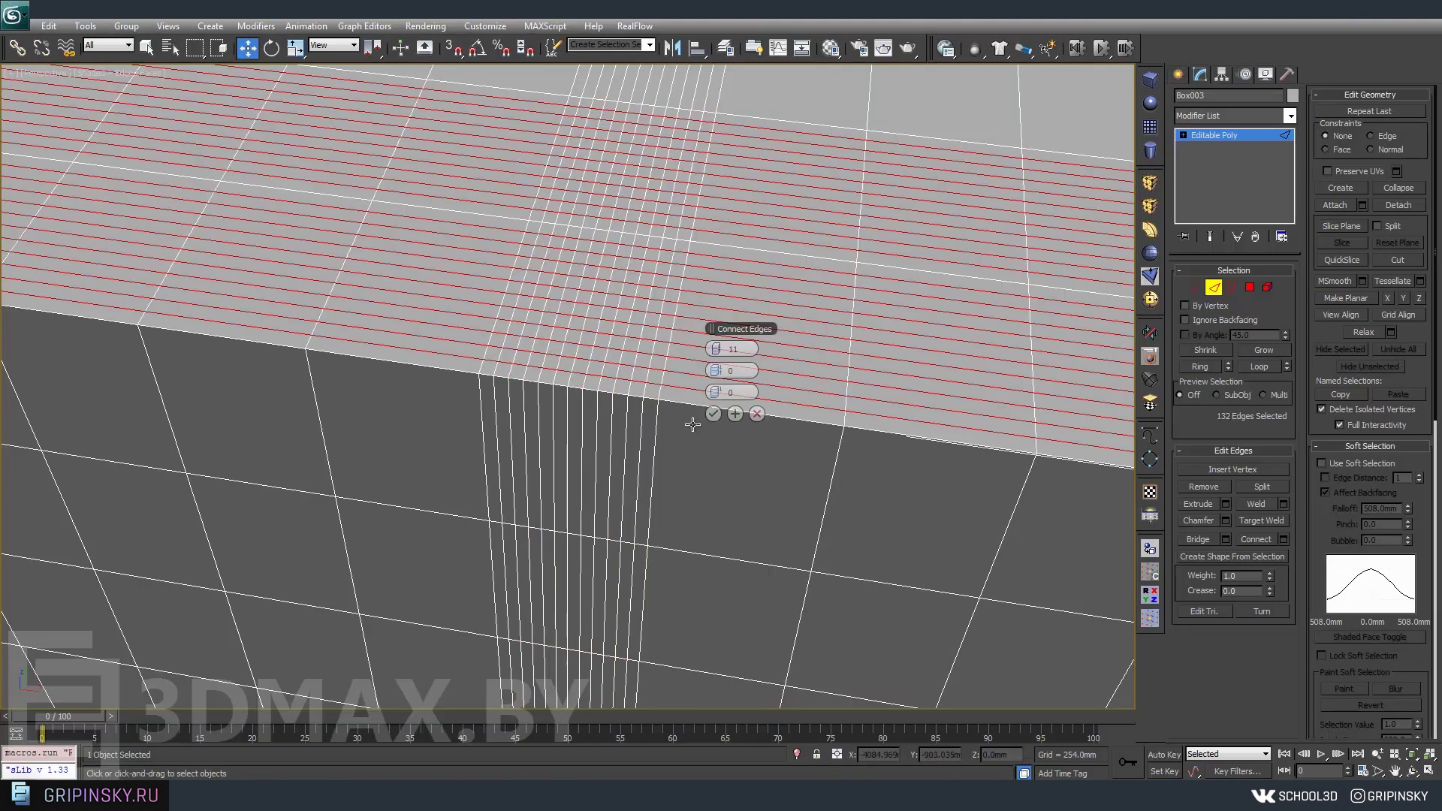
pyautogui.click(712, 415)
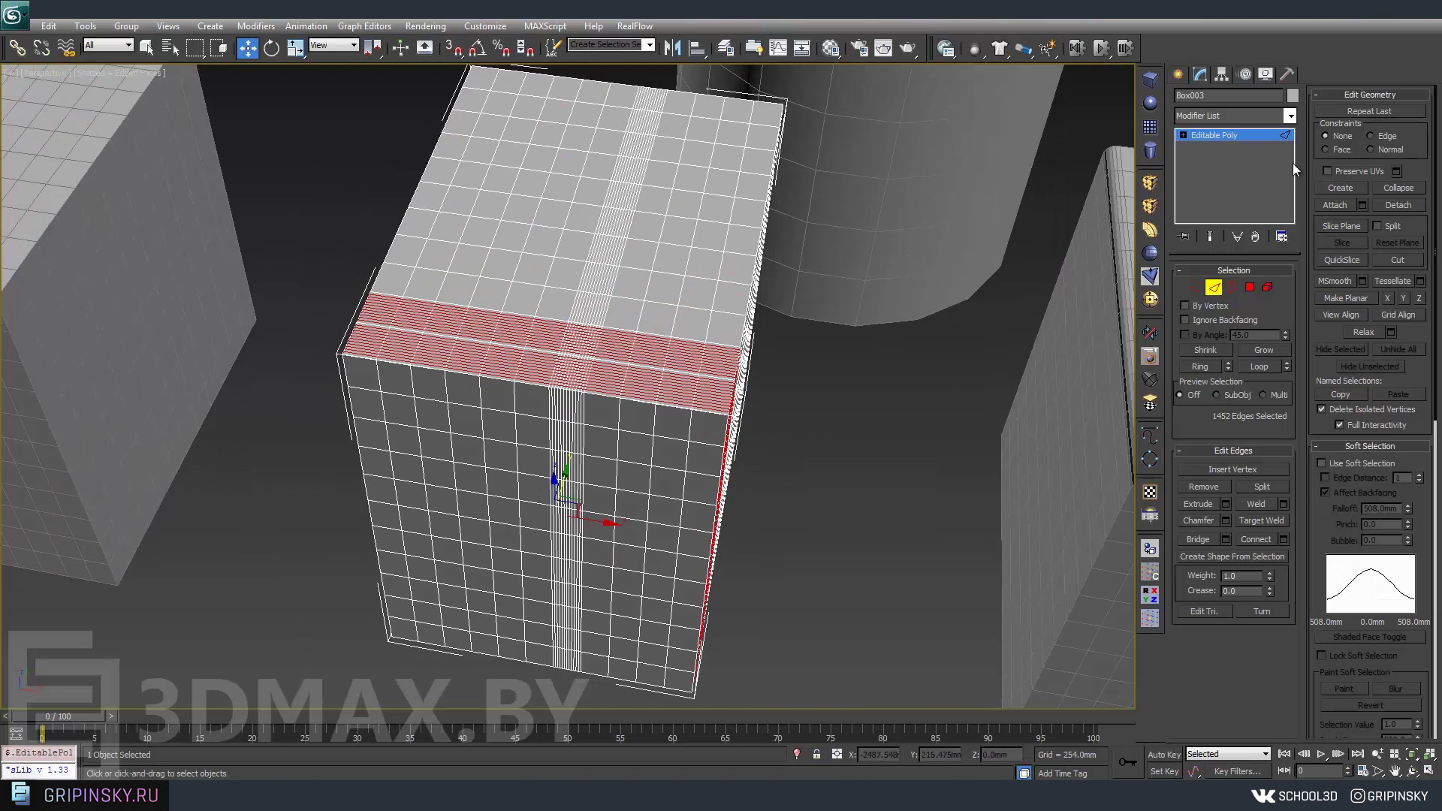
# Switch the box to Polygon level and zoom in to inspect it.
pyautogui.click(1223, 138)
pyautogui.moveTo(850, 454)
pyautogui.keyDown('alt'); pyautogui.mouseDown(button='middle')
pyautogui.moveTo(913, 448)
pyautogui.moveTo(866, 457)
pyautogui.moveTo(1086, 338)
pyautogui.mouseUp(button='middle'); pyautogui.keyUp('alt')
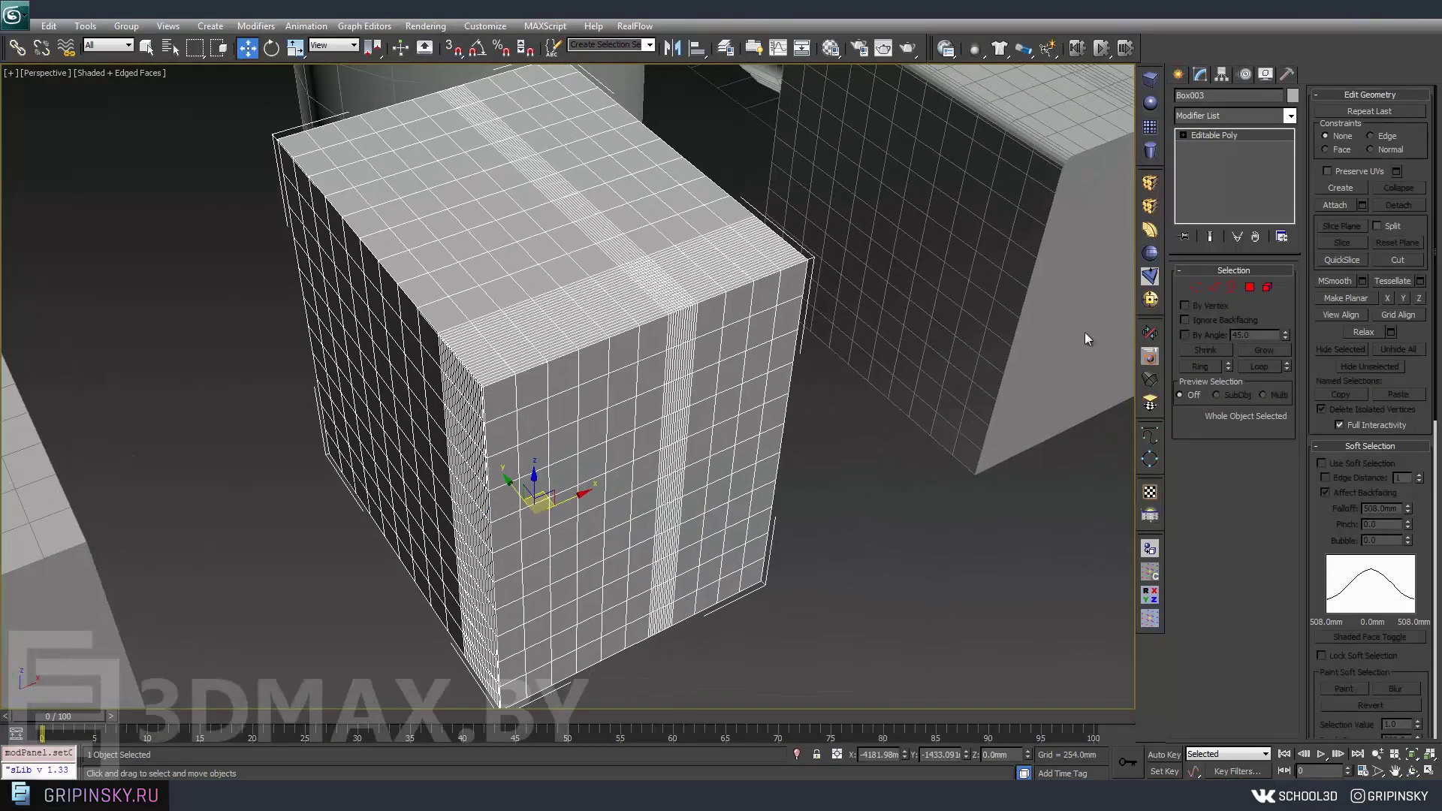
pyautogui.click(1250, 288)
pyautogui.scroll(2, 705, 443)
pyautogui.scroll(2, 702, 444)
pyautogui.scroll(1, 721, 446)
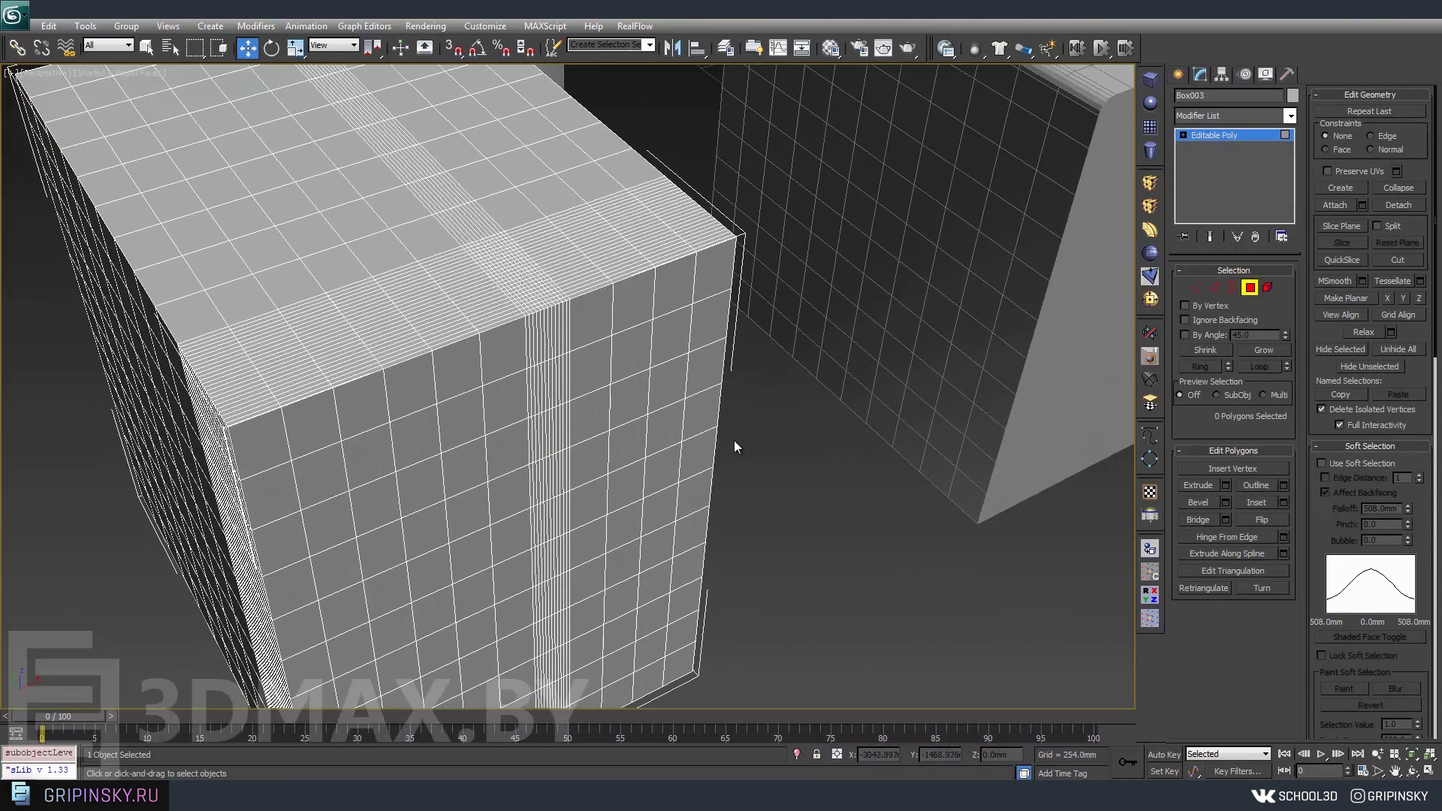
pyautogui.moveTo(761, 474); pyautogui.dragTo(728, 364, button='middle')
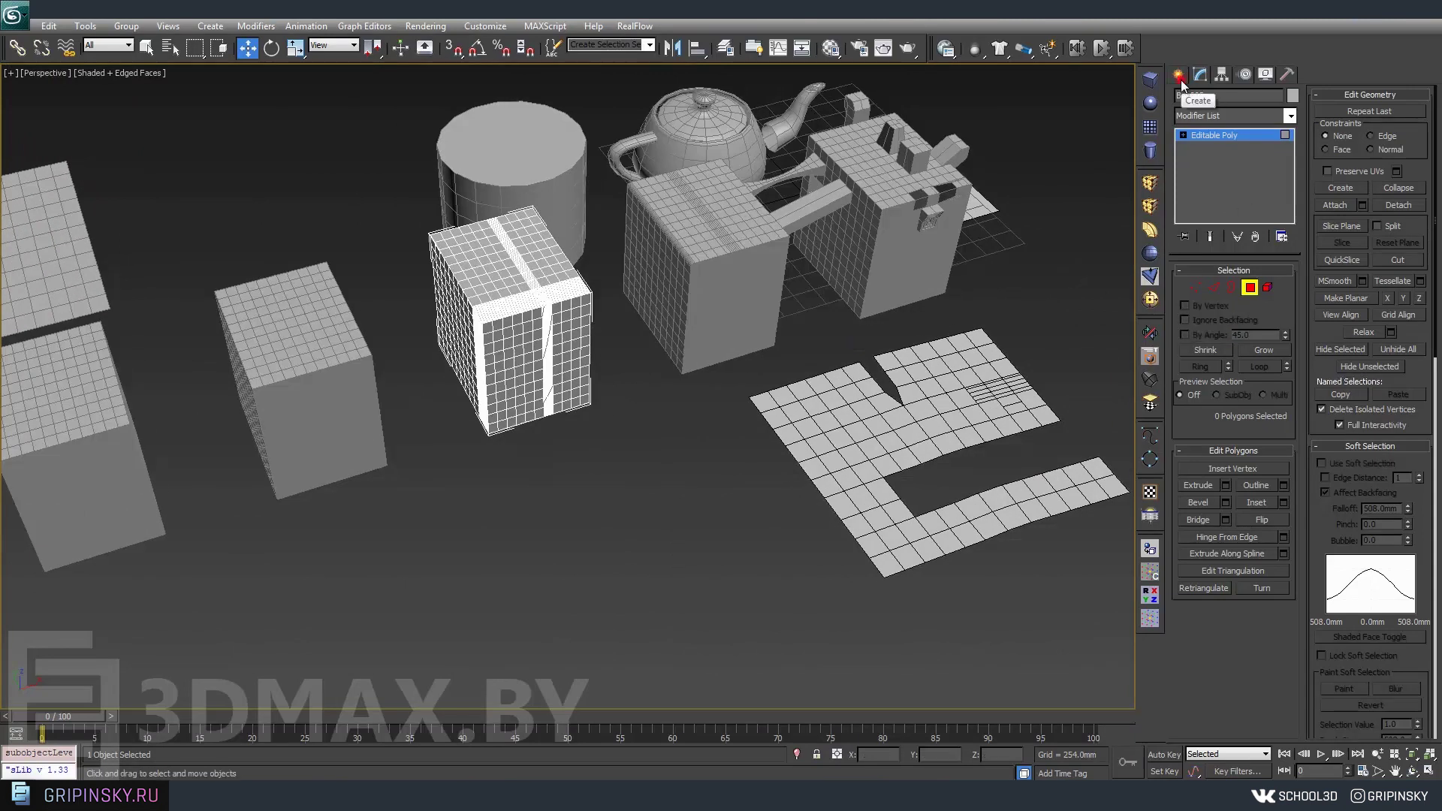
# Create a flat square box on empty ground.
pyautogui.click(1178, 74)
pyautogui.click(1205, 170)
pyautogui.moveTo(418, 473); pyautogui.dragTo(738, 307, button='middle')
pyautogui.scroll(-1, 570, 421)
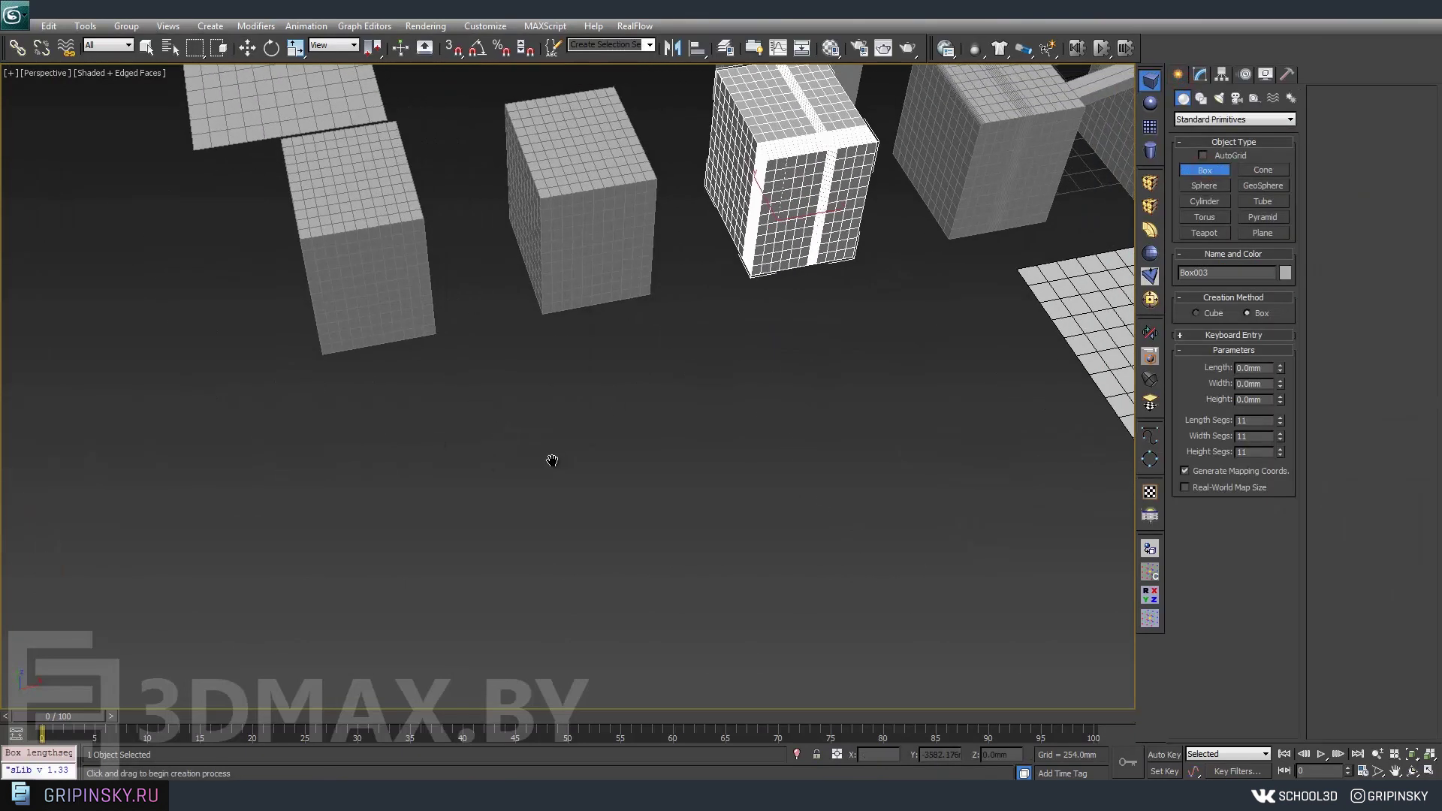
pyautogui.scroll(2, 551, 460)
pyautogui.moveTo(455, 434); pyautogui.dragTo(543, 472)
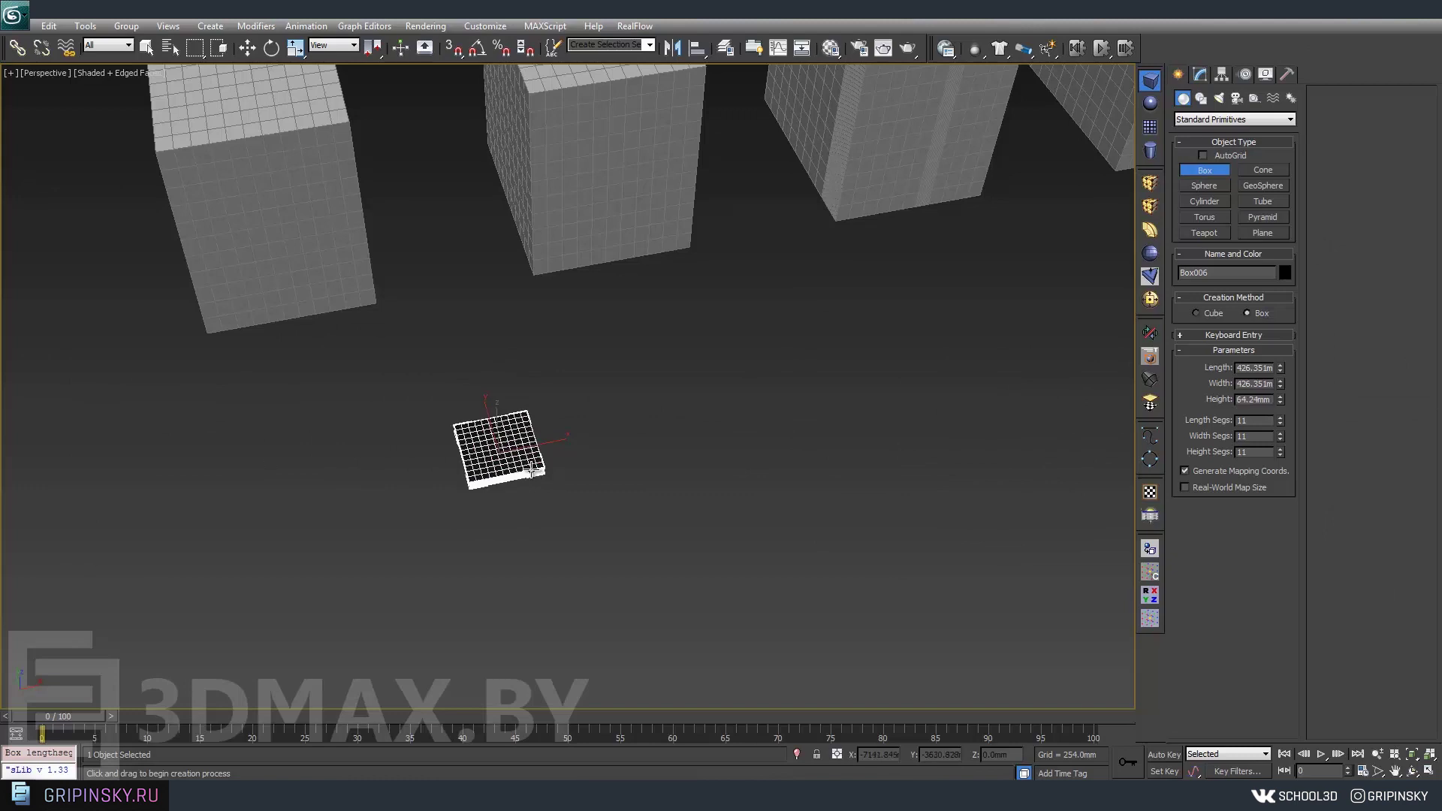
pyautogui.press('w')
# Reduce the box's segments to 1 and convert it to Editable Poly.
pyautogui.click(1200, 75)
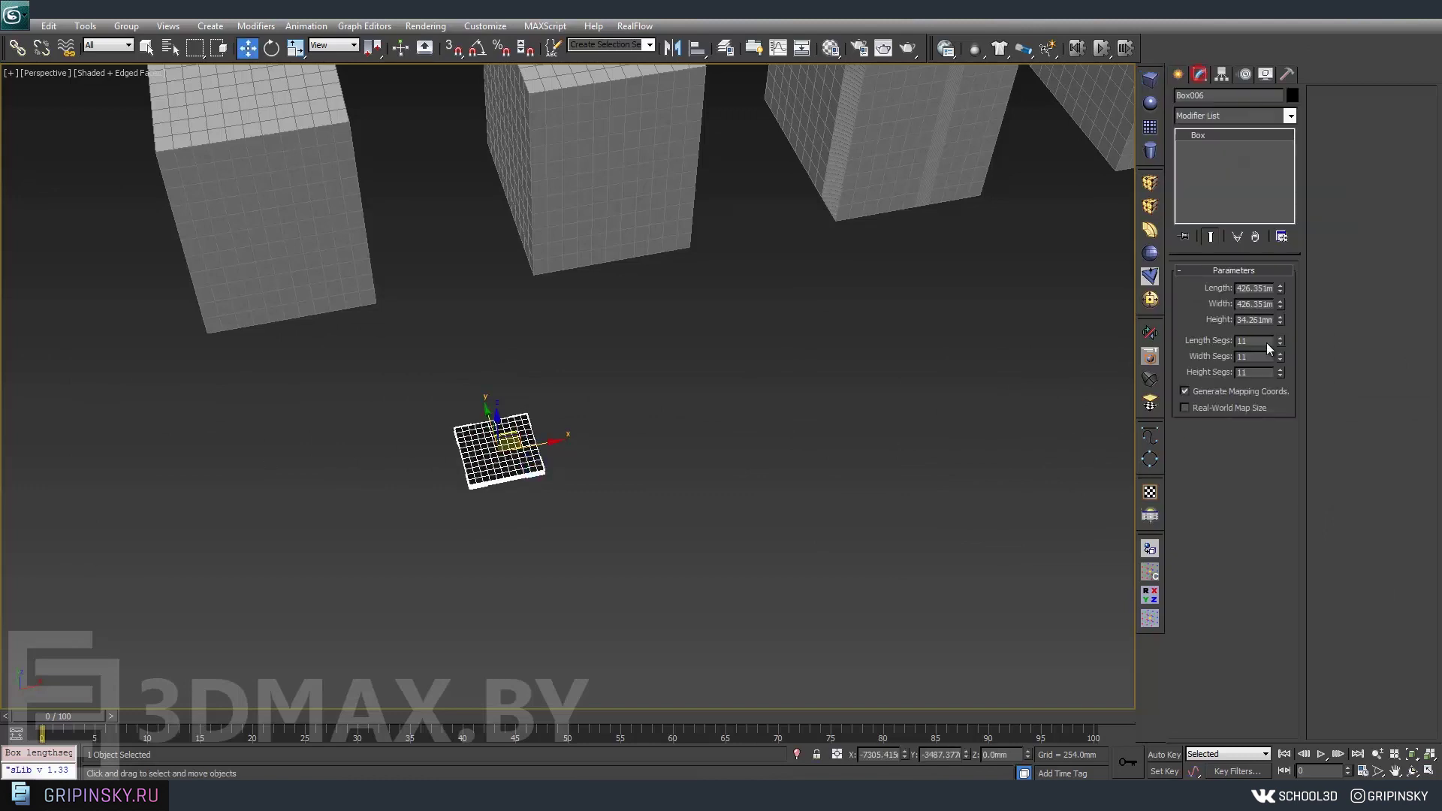
pyautogui.rightClick(1280, 341)
pyautogui.rightClick(1281, 371)
pyautogui.moveTo(564, 578); pyautogui.dragTo(567, 338, button='middle')
pyautogui.scroll(3, 571, 573)
pyautogui.rightClick(567, 338)
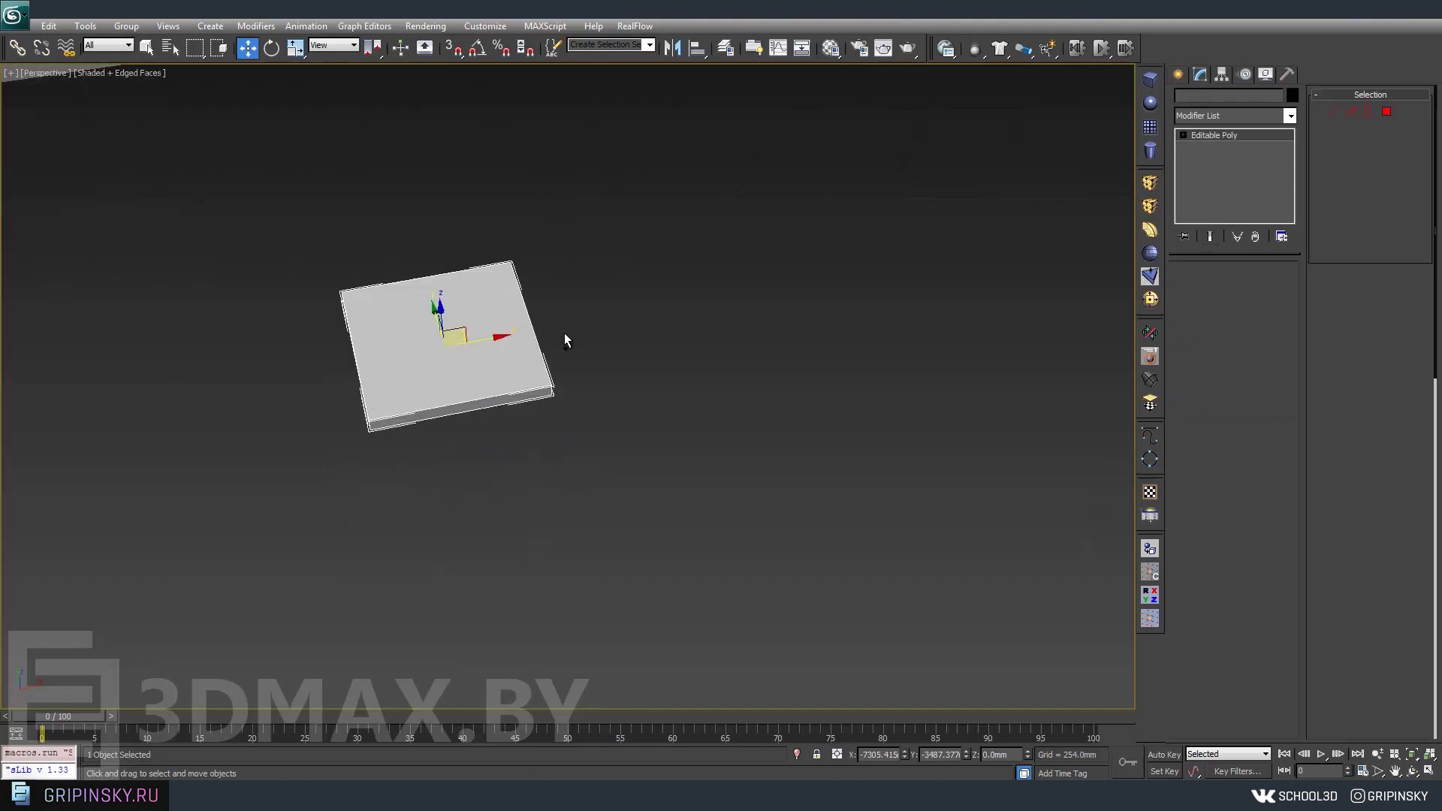
pyautogui.keyDown('alt'); pyautogui.moveTo(424, 364); pyautogui.dragTo(485, 360, button='middle'); pyautogui.keyUp('alt')
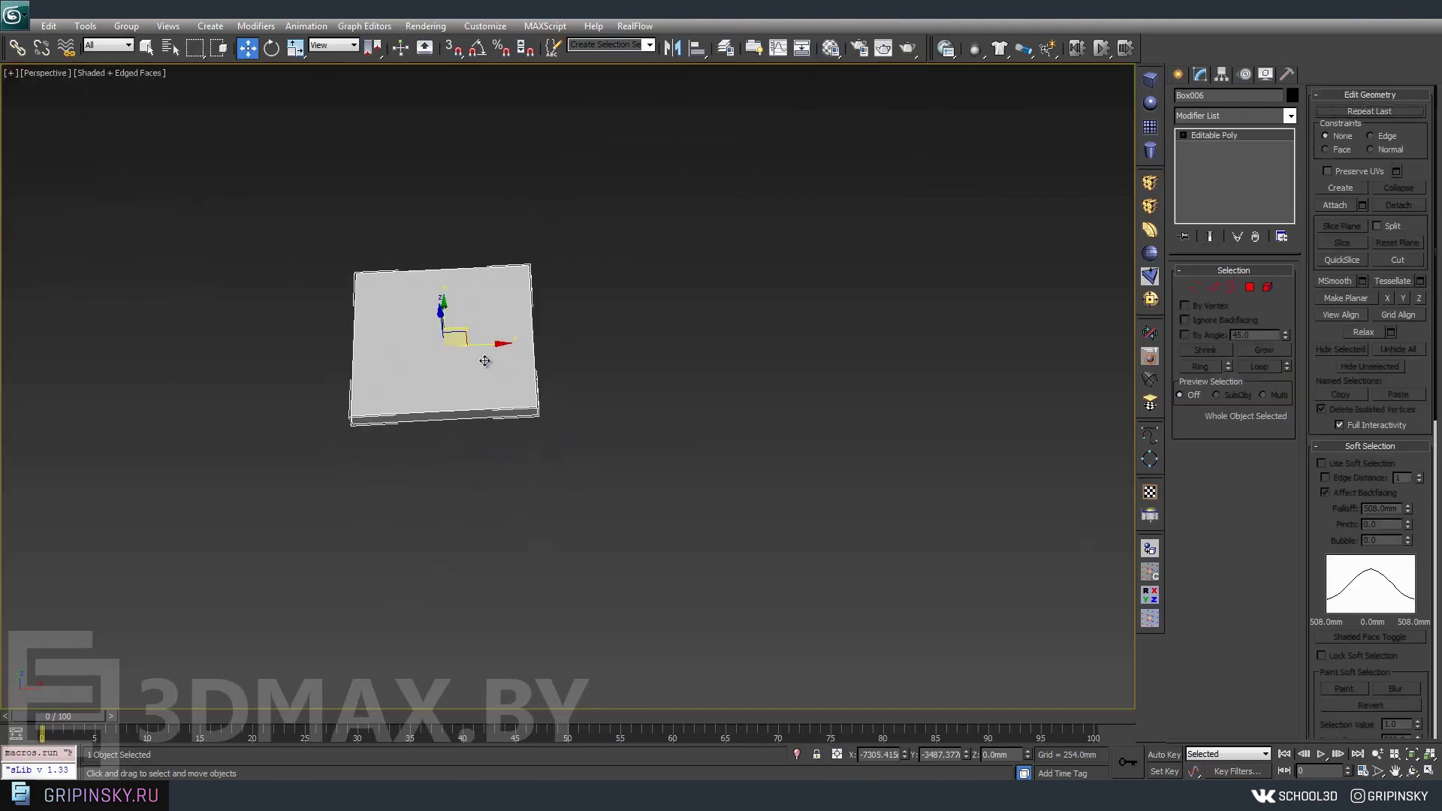
# Connect the slab's edges both ways with 2 segments and Pinch 59, near each side.
pyautogui.click(1212, 291)
pyautogui.moveTo(475, 188); pyautogui.dragTo(471, 668)
pyautogui.hotkey('ctrl', 'shift', 'e')
pyautogui.click(723, 348)
pyautogui.moveTo(715, 370); pyautogui.dragTo(898, 372)
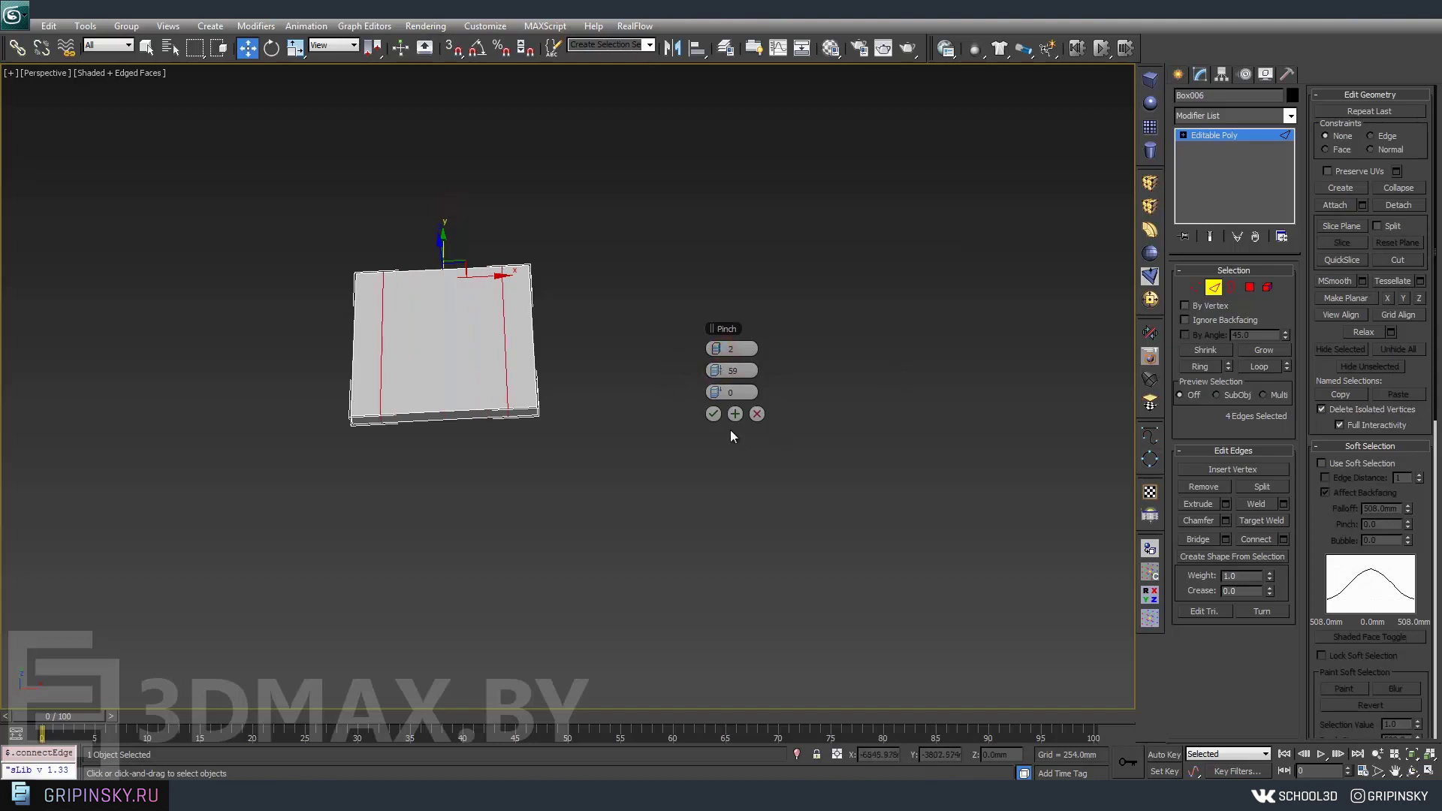
pyautogui.click(713, 414)
pyautogui.moveTo(280, 362)
pyautogui.mouseDown()
pyautogui.moveTo(772, 323)
pyautogui.moveTo(797, 341)
pyautogui.mouseUp()
pyautogui.hotkey('ctrl', 'shift', 'e')
pyautogui.click(709, 418)
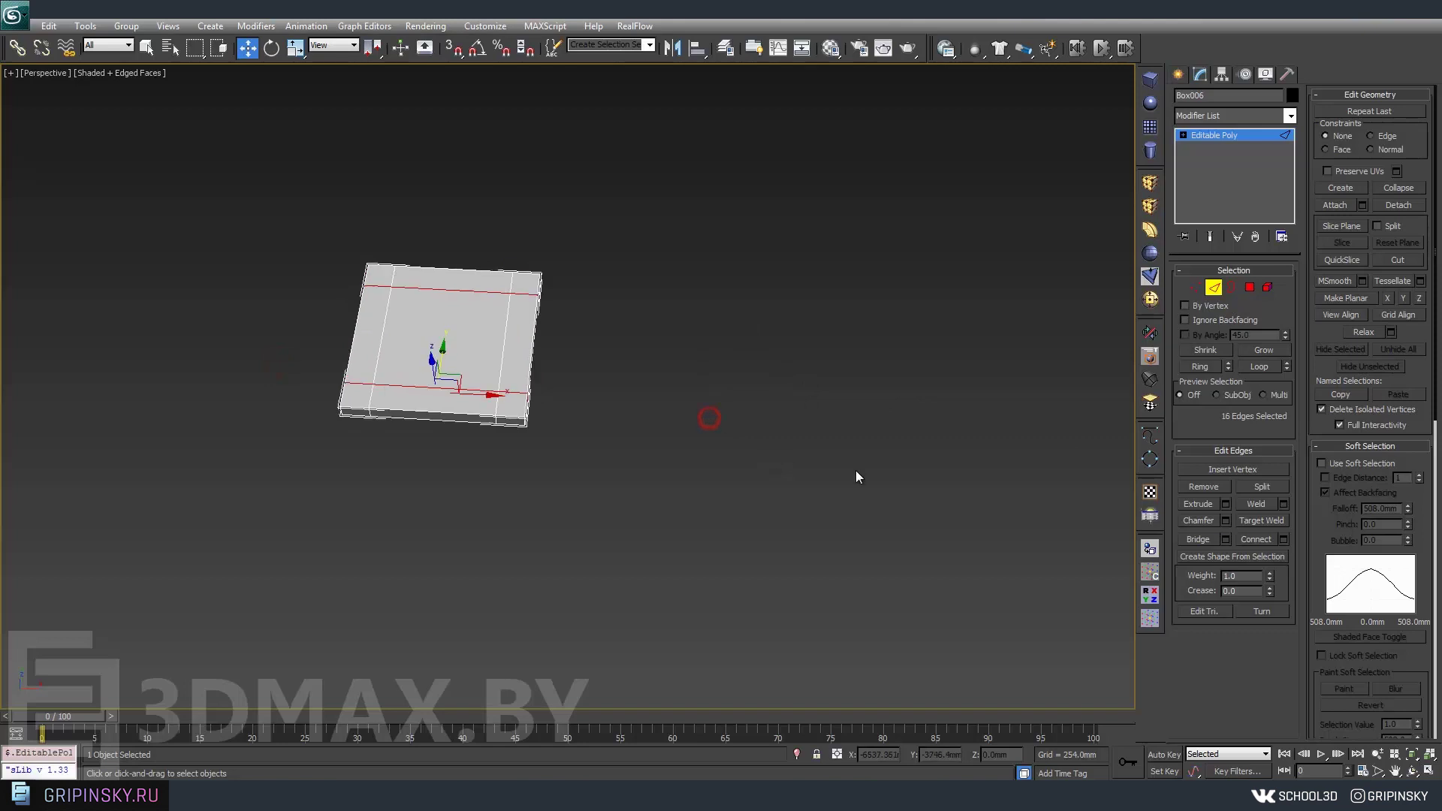
# Chamfer the new edge loops, previewing a 25.4 mm open chamfer.
pyautogui.click(1228, 521)
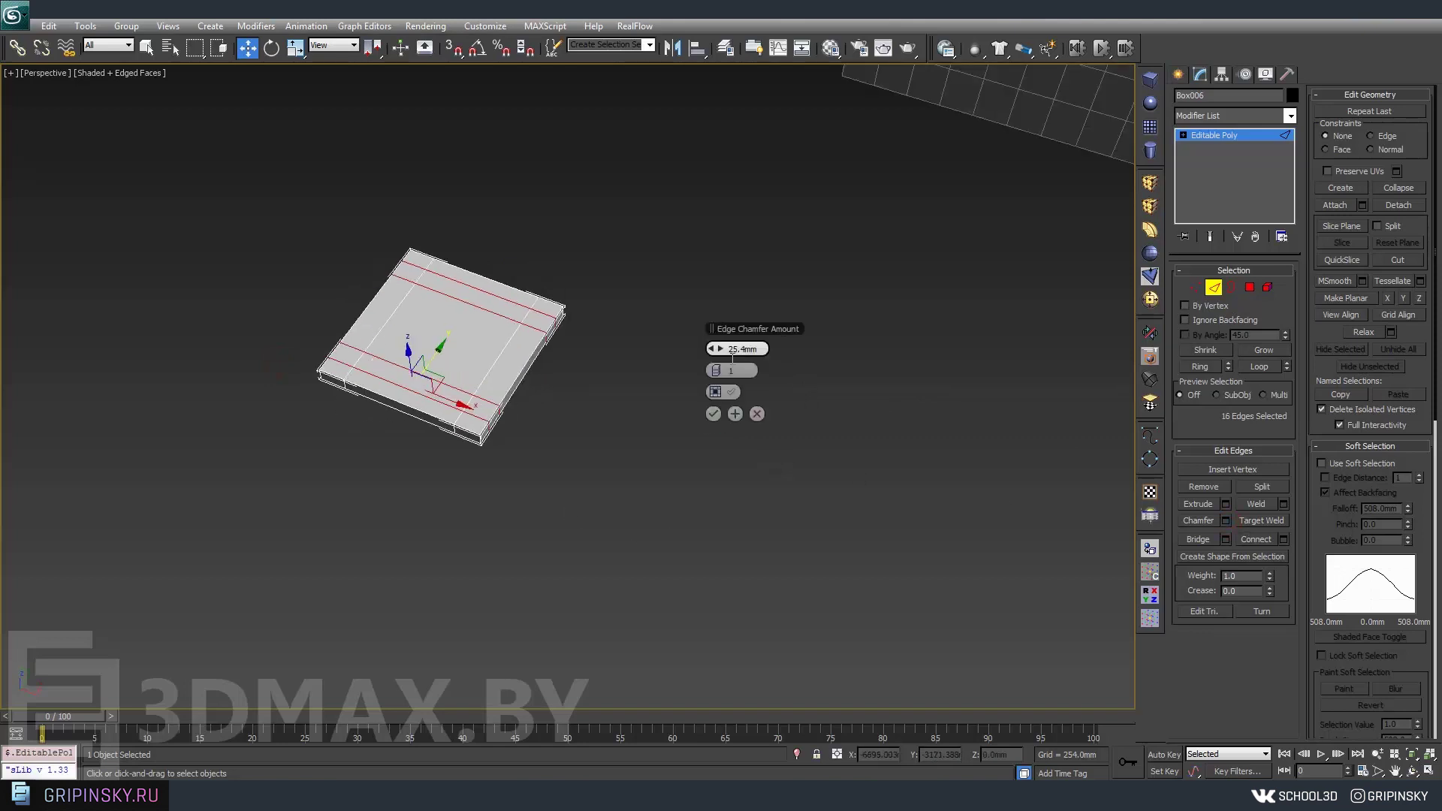
pyautogui.click(709, 416)
pyautogui.keyDown('alt'); pyautogui.moveTo(708, 419); pyautogui.dragTo(432, 376, button='middle'); pyautogui.keyUp('alt')
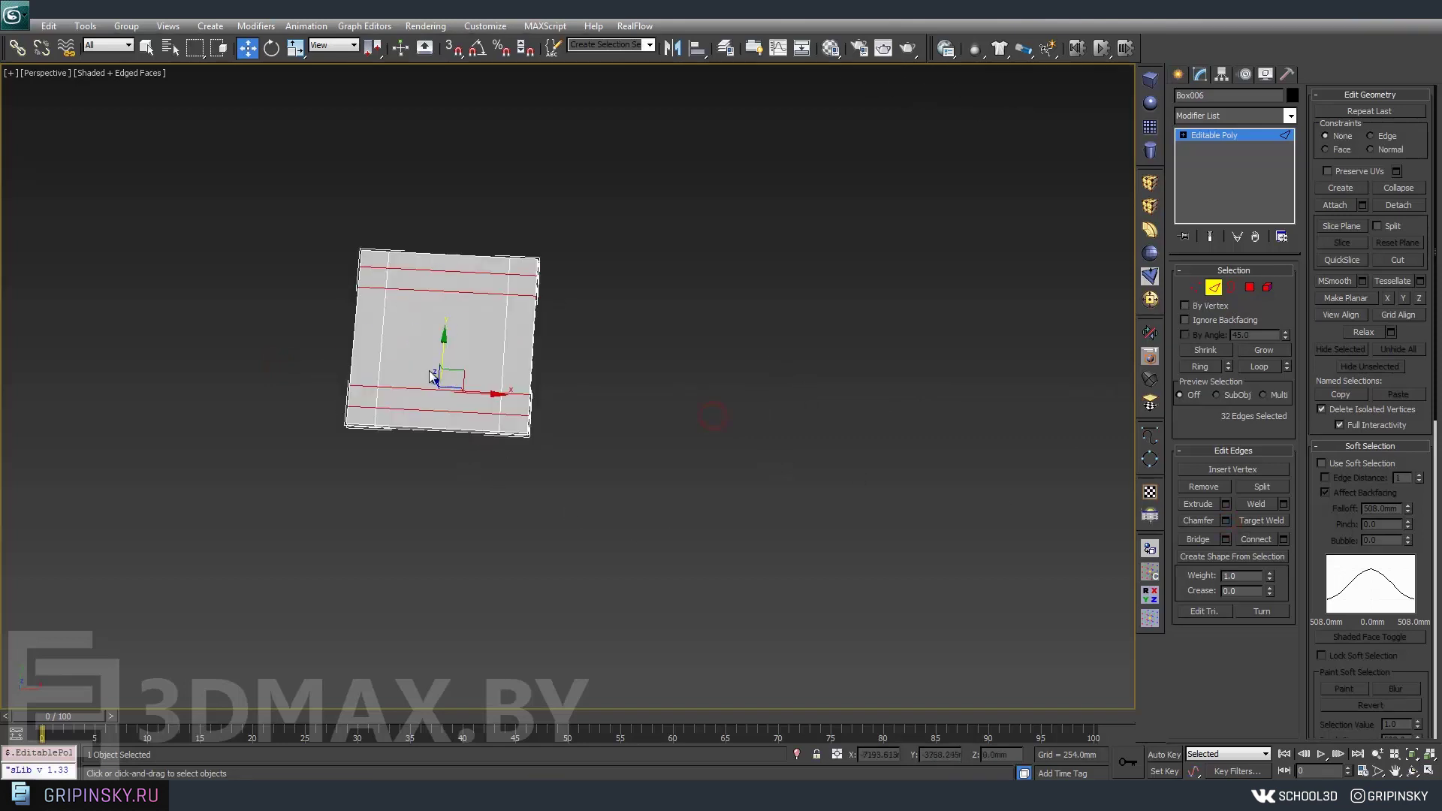
pyautogui.doubleClick(364, 344)
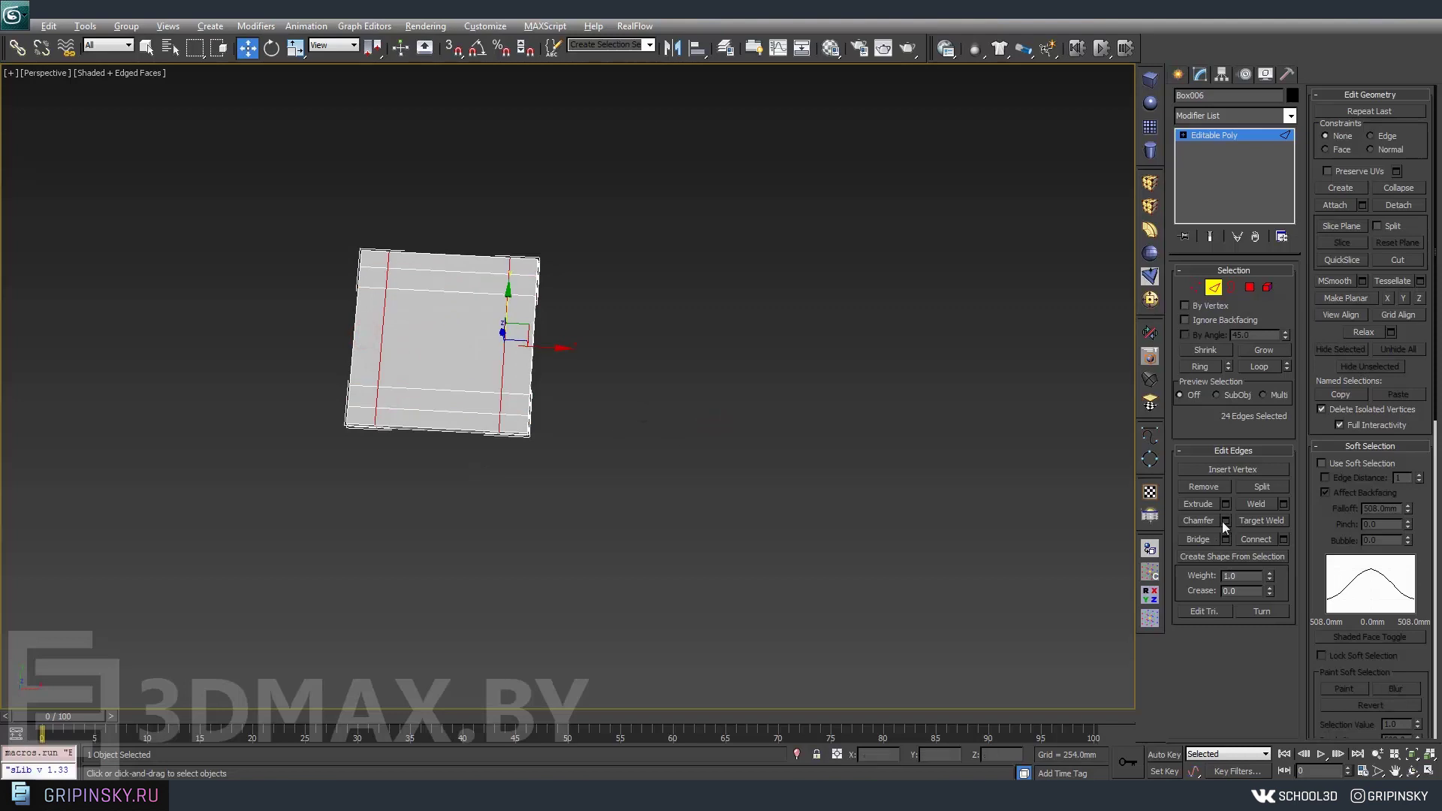
pyautogui.keyDown('alt'); pyautogui.moveTo(756, 552); pyautogui.dragTo(767, 398, button='middle'); pyautogui.keyUp('alt')
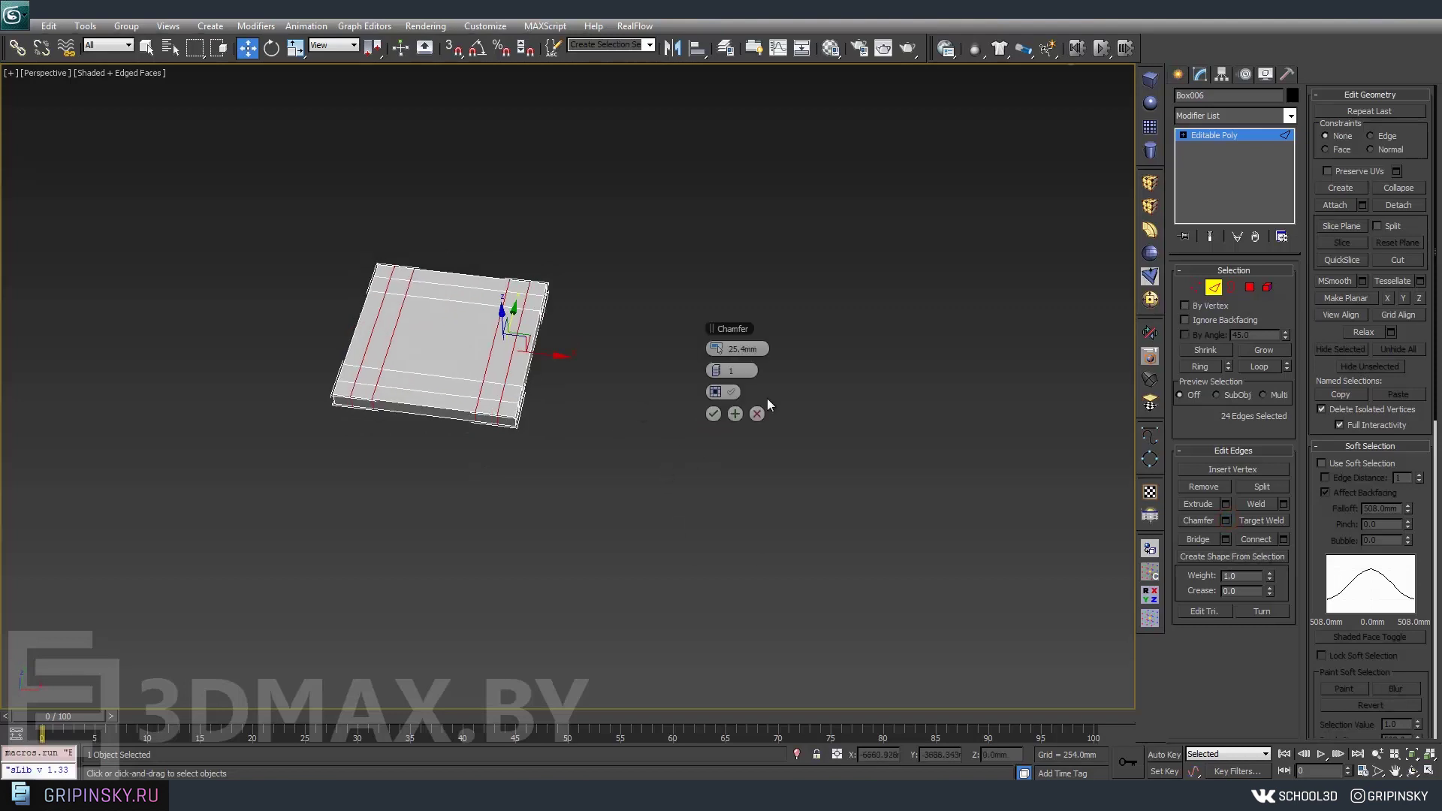
pyautogui.click(710, 414)
# Extrude the slab's four corner polygons upward into short posts.
pyautogui.click(1249, 289)
pyautogui.moveTo(236, 353); pyautogui.dragTo(386, 443, button='middle')
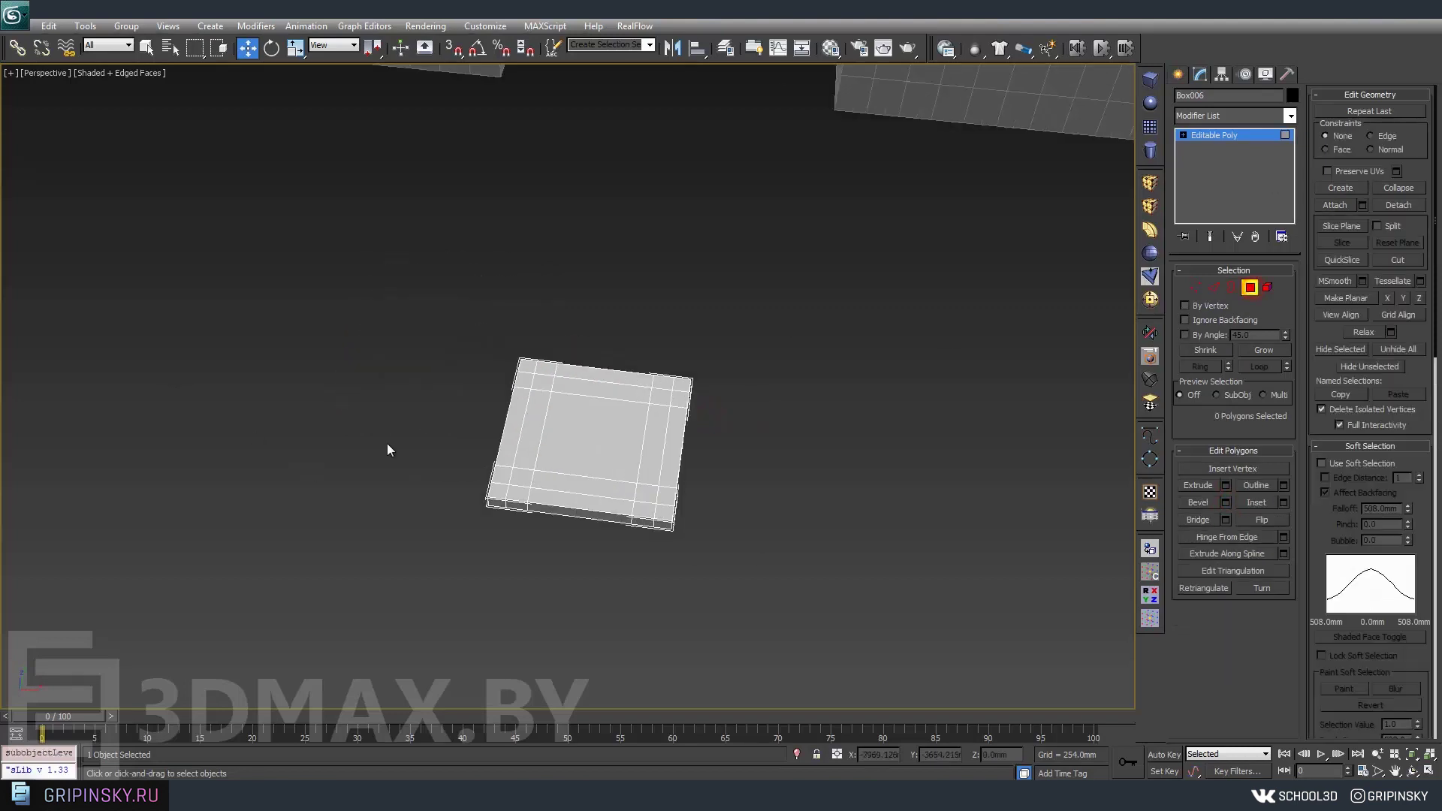
pyautogui.scroll(3, 560, 378)
pyautogui.click(529, 379)
pyautogui.keyDown('ctrl'); pyautogui.click(723, 419); pyautogui.keyUp('ctrl')
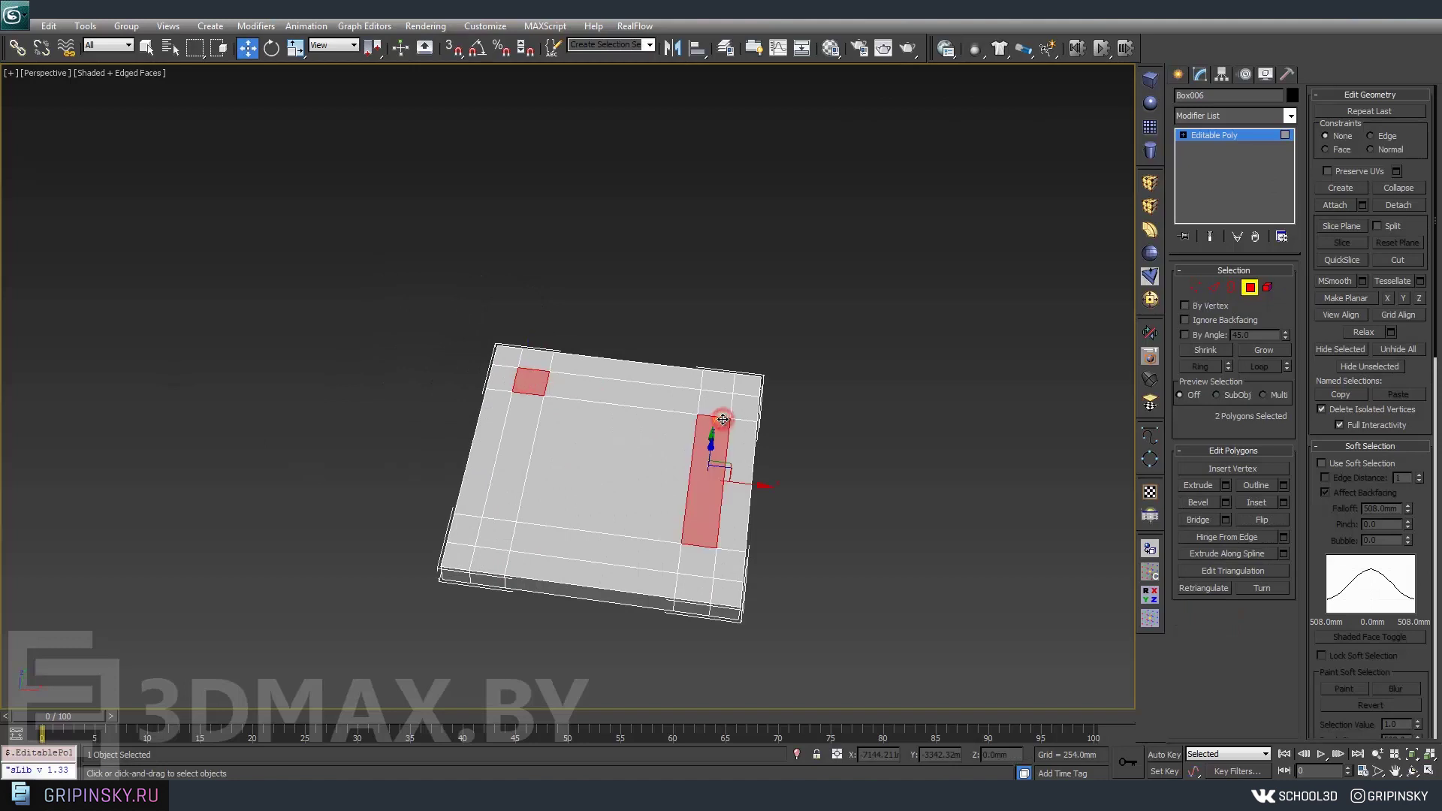
pyautogui.keyDown('alt'); pyautogui.click(722, 418); pyautogui.keyUp('alt')
pyautogui.keyDown('ctrl'); pyautogui.click(696, 564); pyautogui.keyUp('ctrl')
pyautogui.keyDown('ctrl'); pyautogui.click(495, 534); pyautogui.keyUp('ctrl')
pyautogui.keyDown('alt'); pyautogui.moveTo(526, 541); pyautogui.dragTo(533, 594, button='middle'); pyautogui.keyUp('alt')
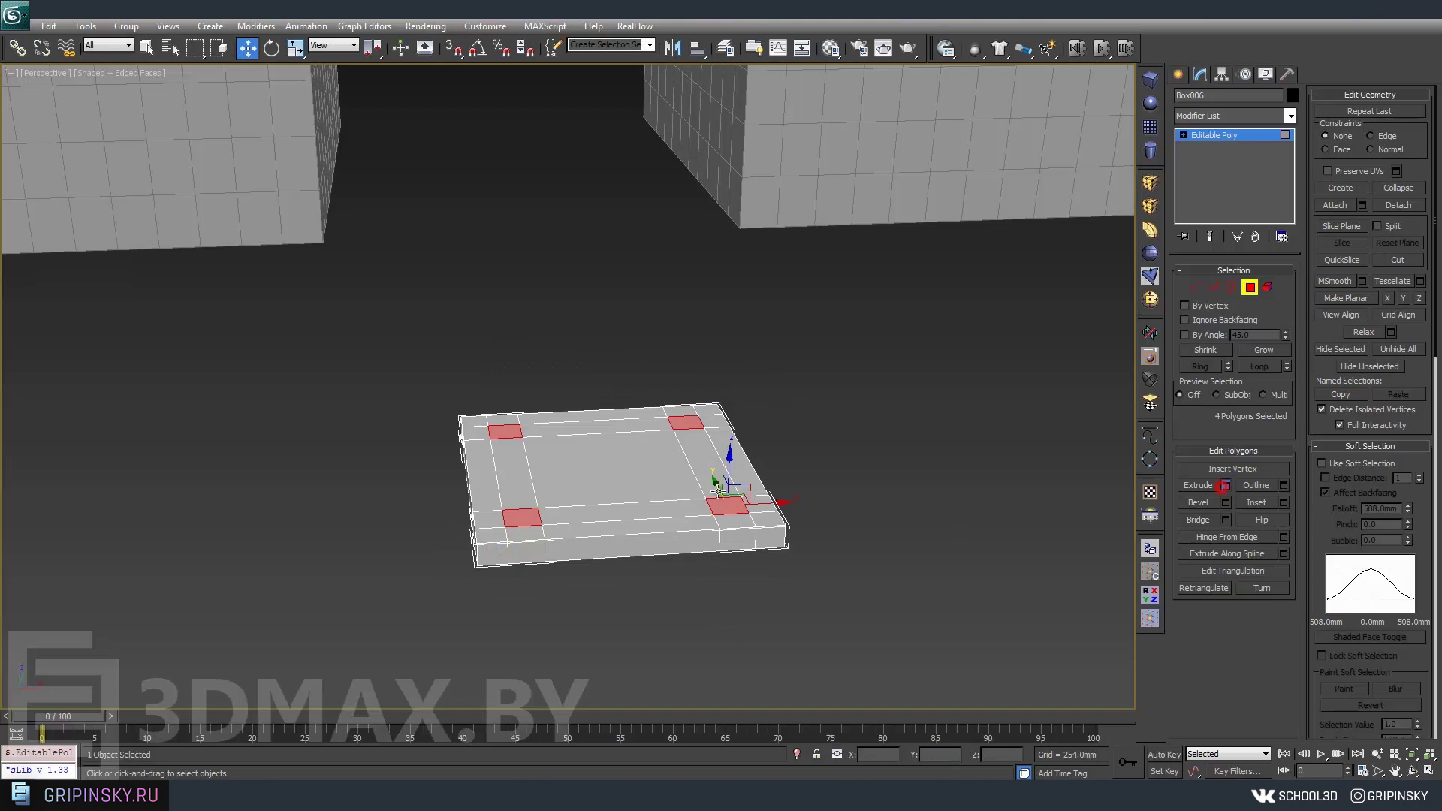
pyautogui.click(1222, 485)
pyautogui.moveTo(712, 370)
pyautogui.mouseDown()
pyautogui.moveTo(914, 313)
pyautogui.moveTo(828, 346)
pyautogui.mouseUp()
pyautogui.click(713, 392)
# Select an edge ring around the posts and connect it with two new edge loops.
pyautogui.press('2')
pyautogui.click(483, 488)
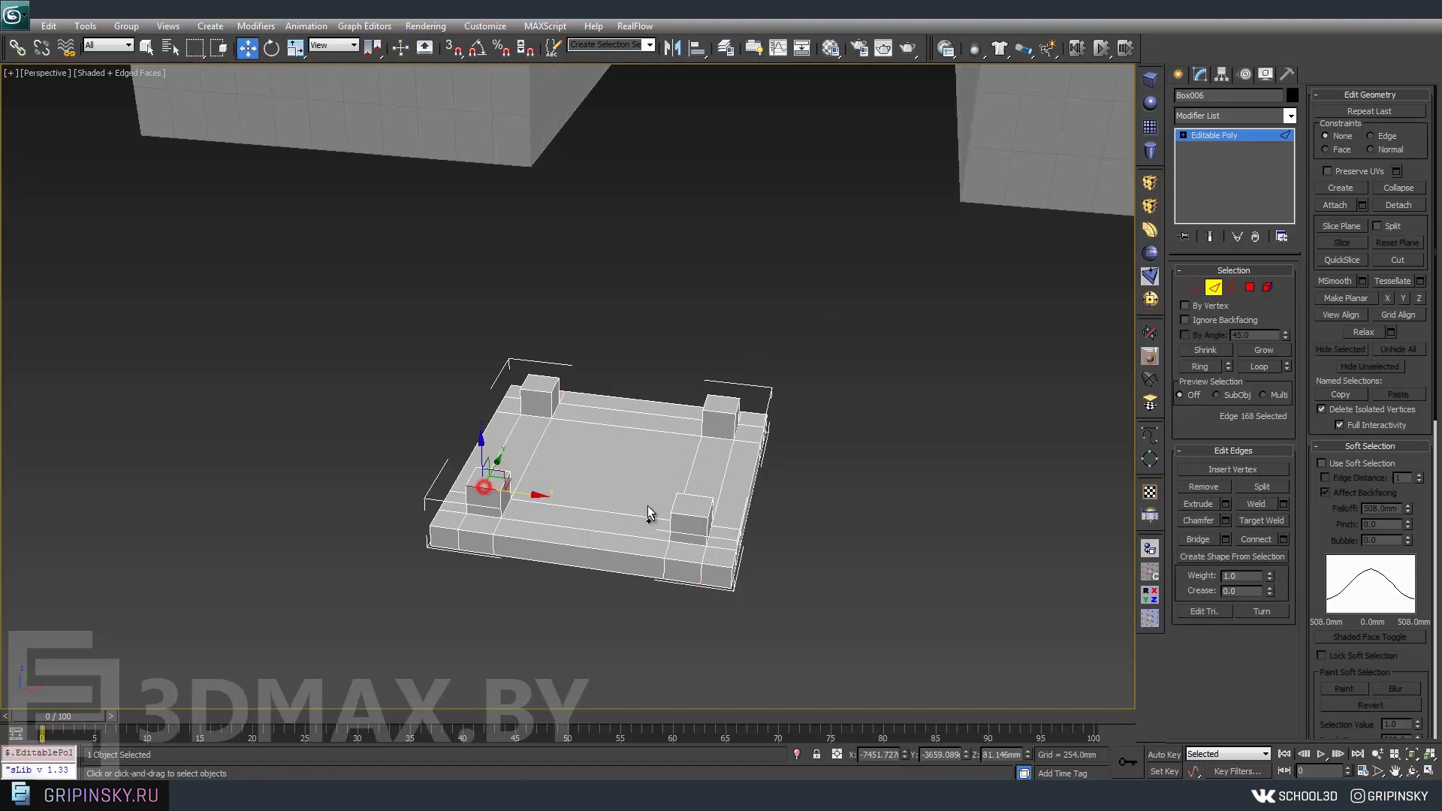
pyautogui.keyDown('ctrl'); pyautogui.click(689, 520); pyautogui.keyUp('ctrl')
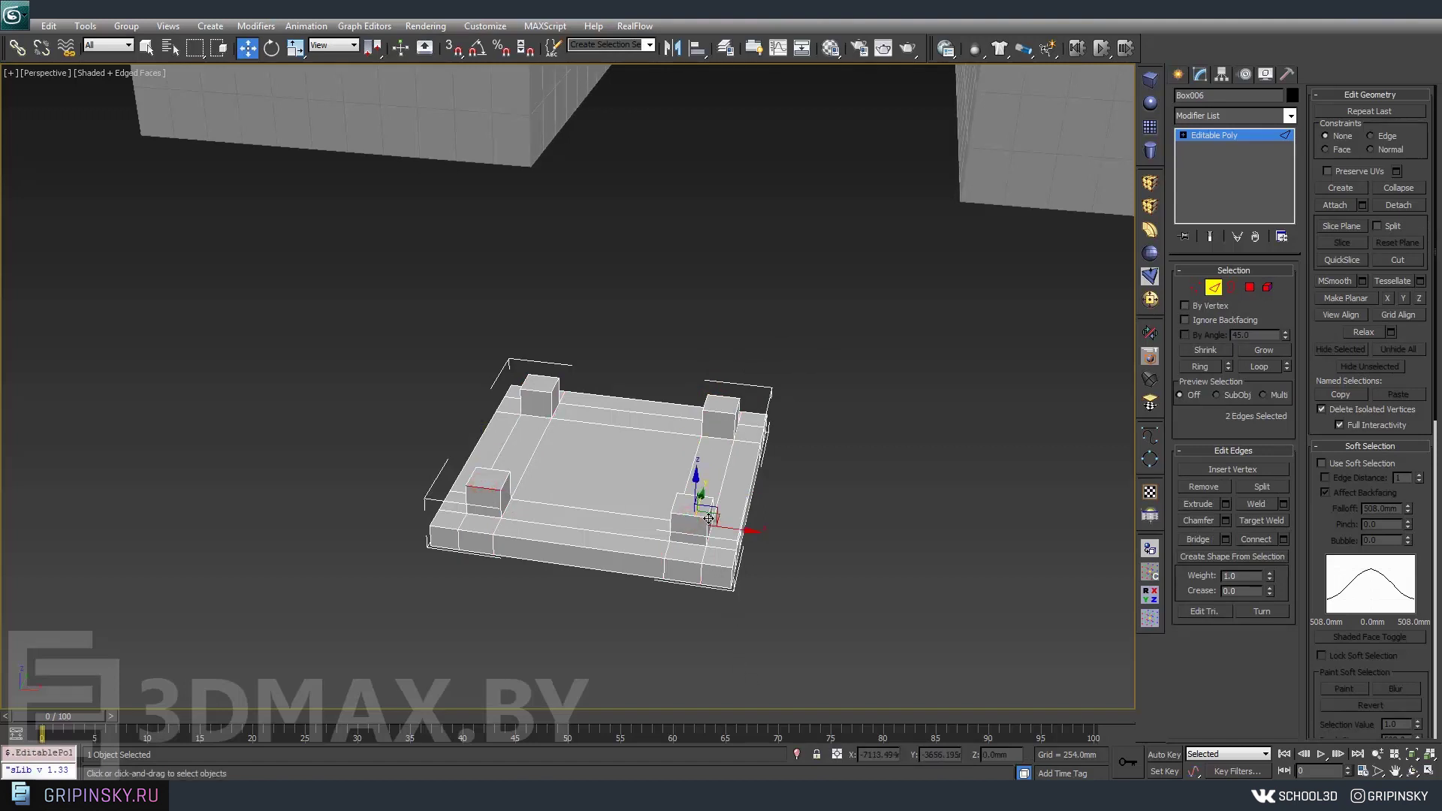
pyautogui.keyDown('alt'); pyautogui.click(693, 526); pyautogui.keyUp('alt')
pyautogui.keyDown('shift'); pyautogui.click(696, 516); pyautogui.keyUp('shift')
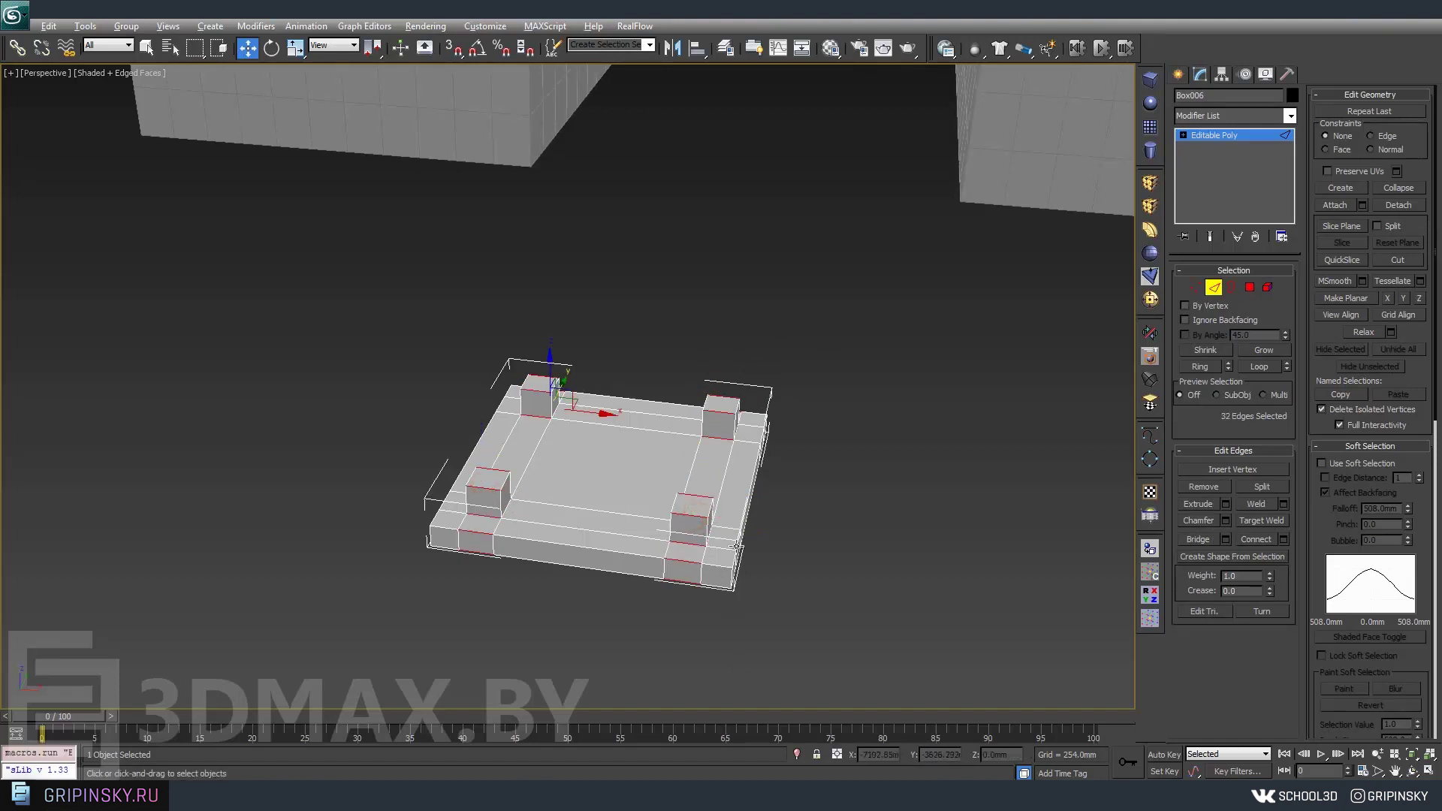
pyautogui.hotkey('ctrl', 'shift', 'e')
pyautogui.click(713, 412)
# Select the matching ring along the side boards and connect it with new edge loops.
pyautogui.keyDown('alt'); pyautogui.moveTo(713, 412); pyautogui.dragTo(661, 488, button='middle'); pyautogui.keyUp('alt')
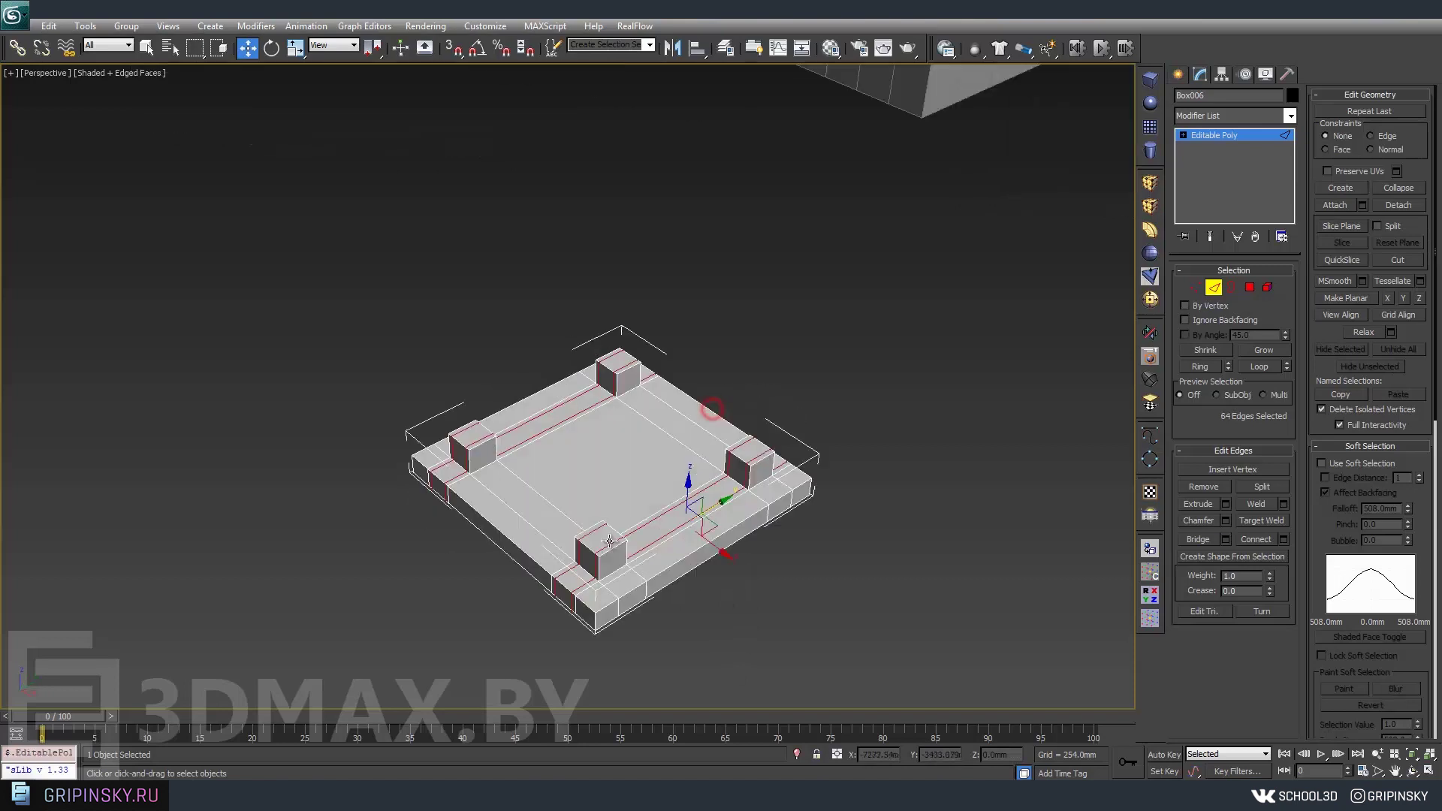
pyautogui.click(585, 560)
pyautogui.keyDown('shift'); pyautogui.click(762, 473); pyautogui.keyUp('shift')
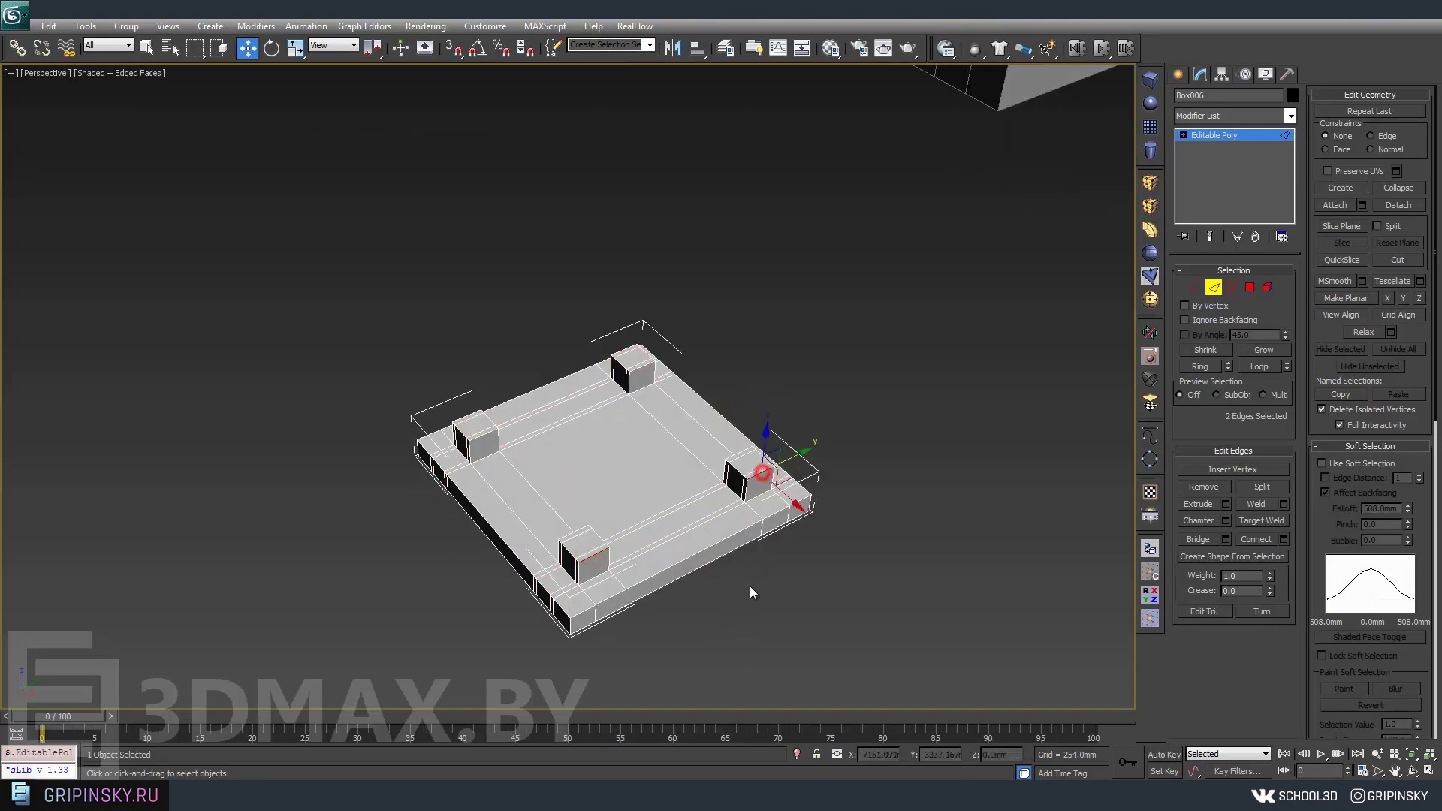
pyautogui.keyDown('ctrl'); pyautogui.click(774, 542); pyautogui.keyUp('ctrl')
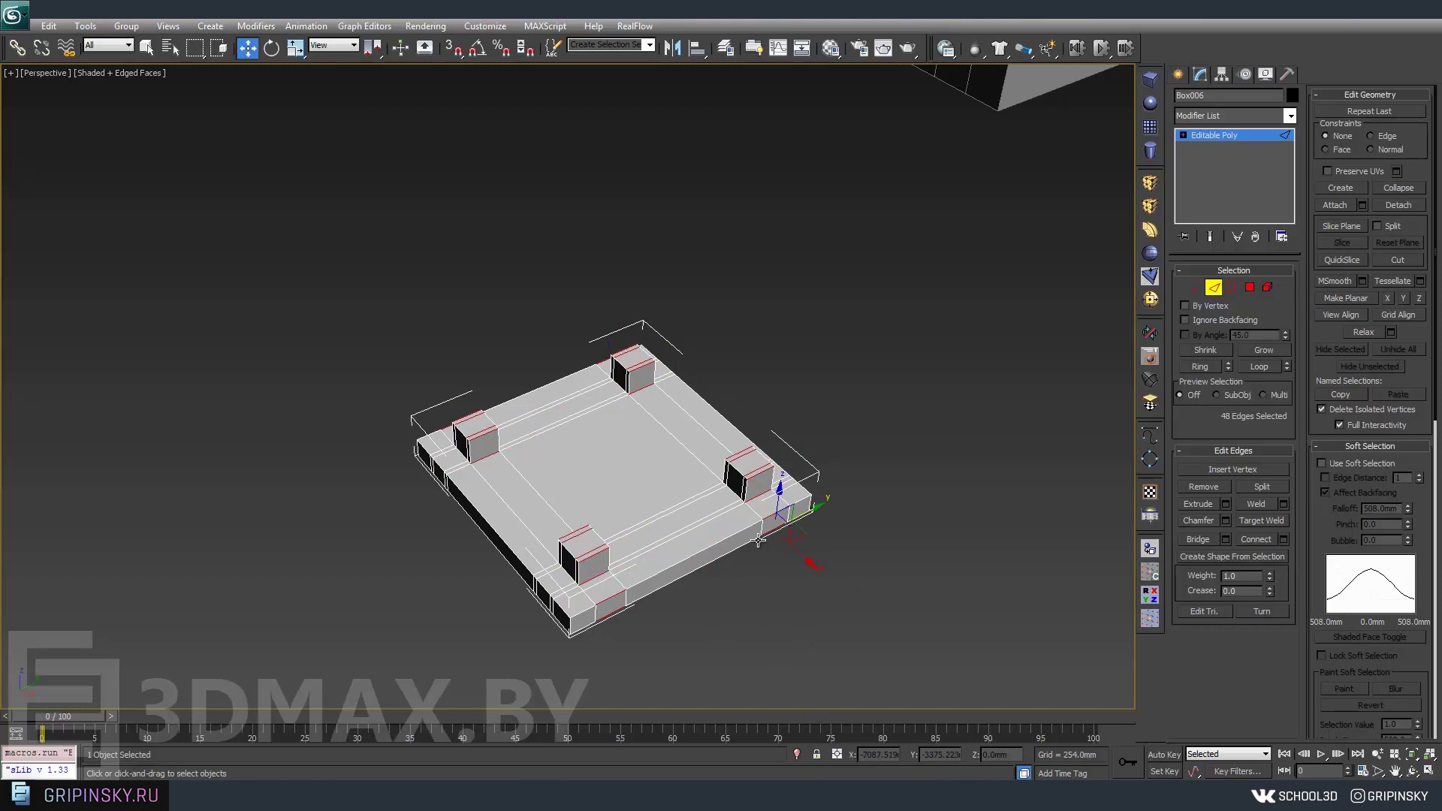
pyautogui.hotkey('ctrl', 'shift', 'e')
pyautogui.click(712, 412)
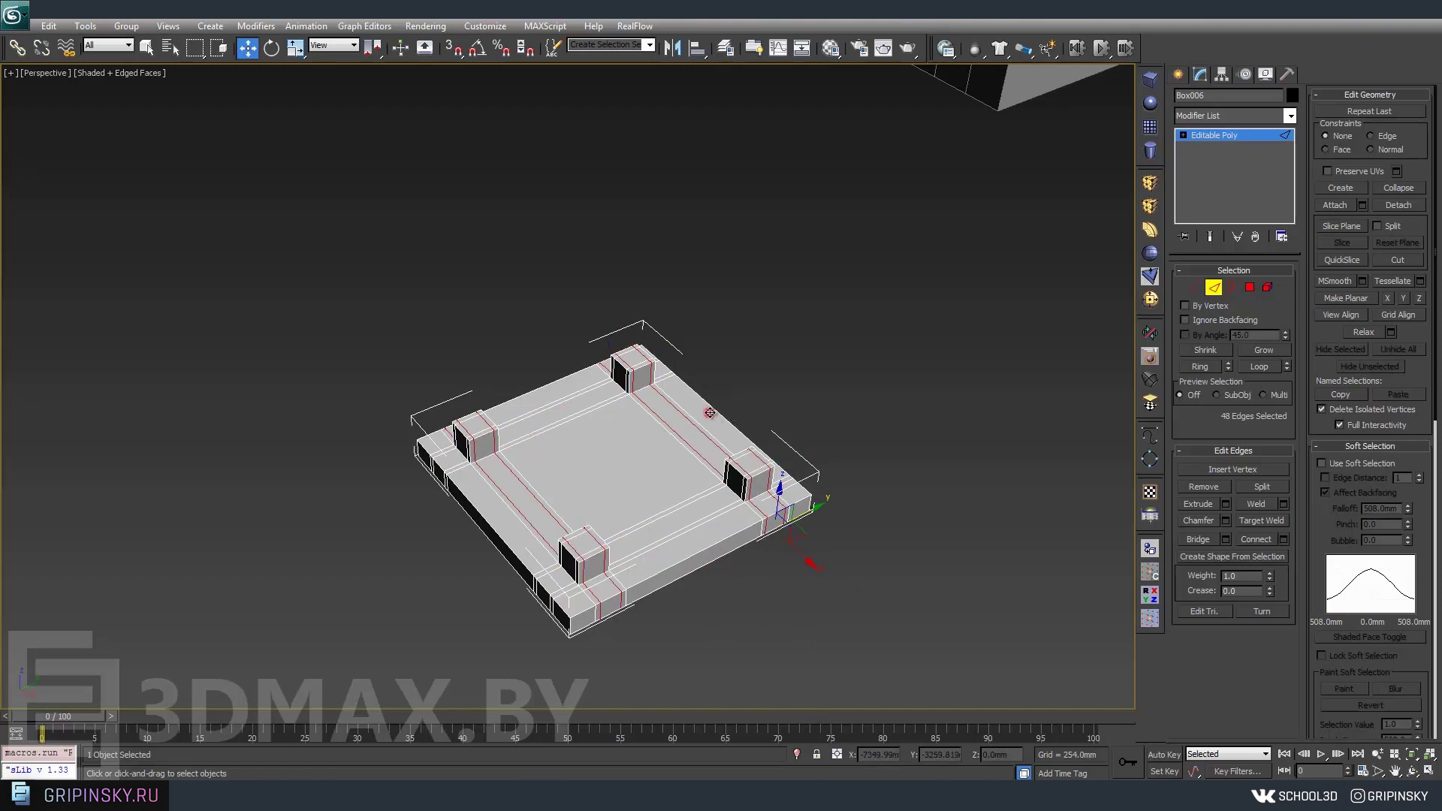
pyautogui.keyDown('alt'); pyautogui.moveTo(713, 412); pyautogui.dragTo(827, 421, button='middle'); pyautogui.keyUp('alt')
pyautogui.click(1249, 288)
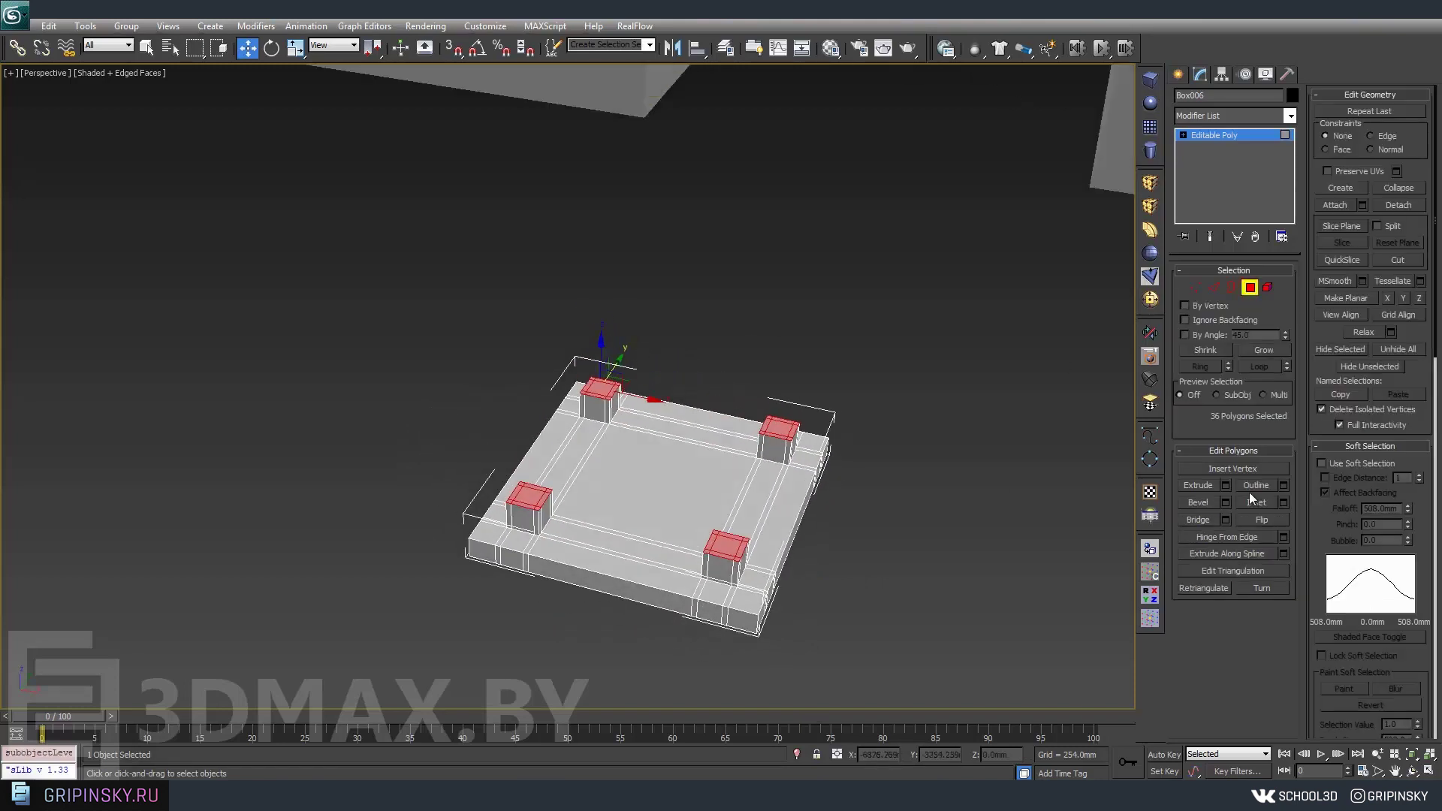
# Extrude the post tops higher and scale them down into tapered points.
pyautogui.click(1227, 479)
pyautogui.keyDown('alt'); pyautogui.moveTo(676, 353); pyautogui.dragTo(720, 362, button='middle'); pyautogui.keyUp('alt')
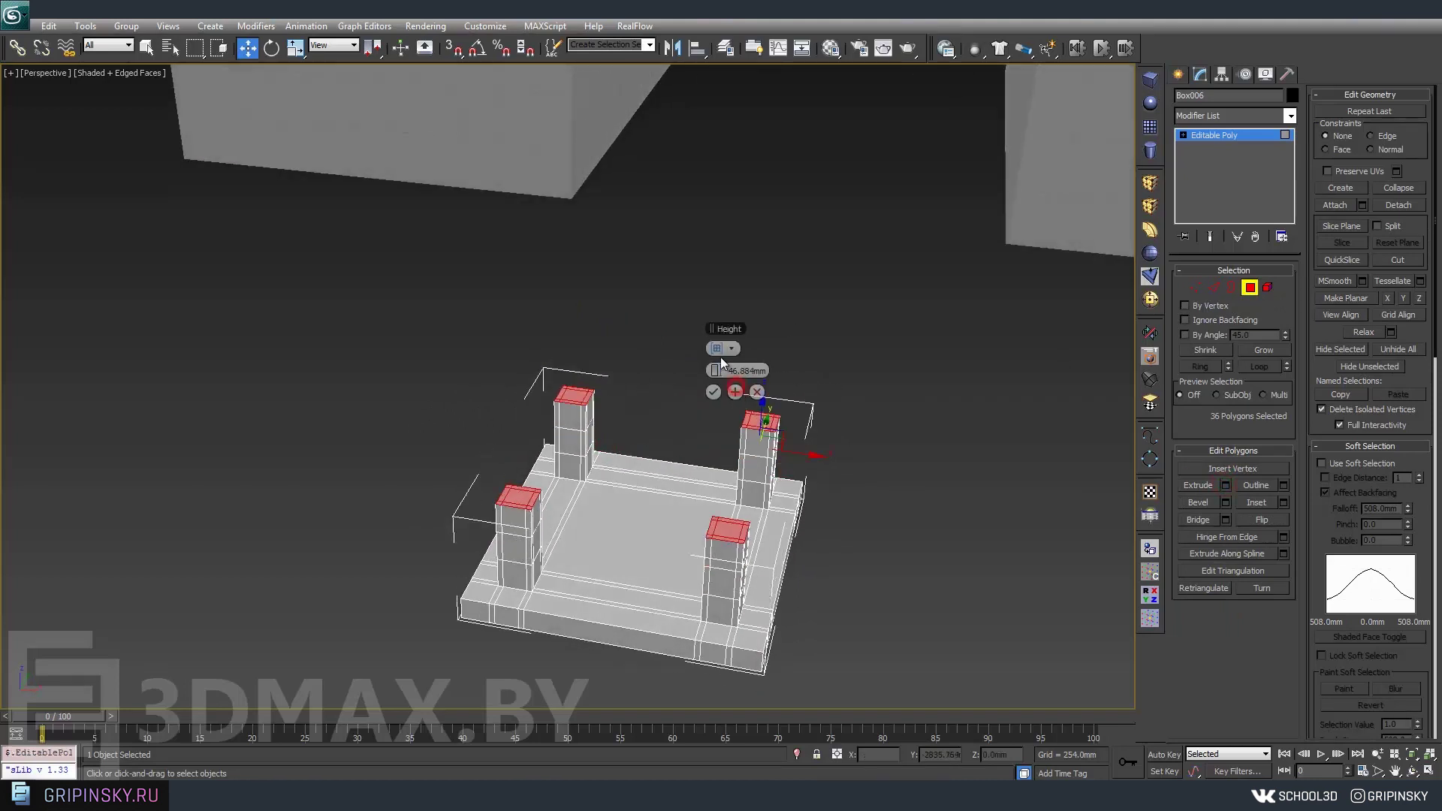
pyautogui.moveTo(715, 371)
pyautogui.mouseDown()
pyautogui.moveTo(764, 368)
pyautogui.moveTo(764, 300)
pyautogui.mouseUp()
pyautogui.click(712, 391)
pyautogui.press('r')
pyautogui.moveTo(749, 376); pyautogui.dragTo(766, 497)
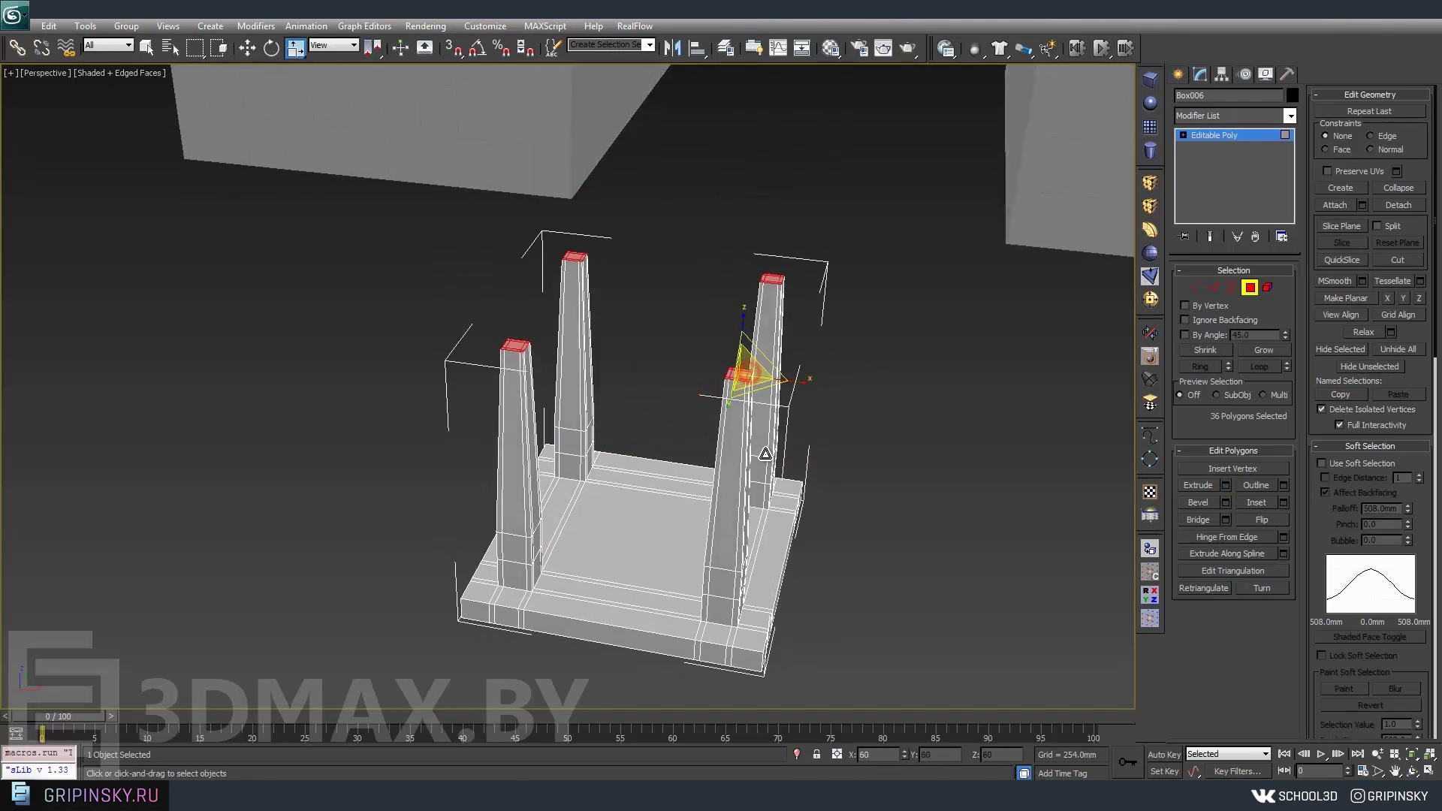
pyautogui.keyDown('alt'); pyautogui.moveTo(767, 502); pyautogui.dragTo(758, 501, button='middle'); pyautogui.keyUp('alt')
# Bridge the first set of facing side polygons on the posts into crossbars.
pyautogui.click(757, 493)
pyautogui.keyDown('ctrl'); pyautogui.click(584, 445); pyautogui.keyUp('ctrl')
pyautogui.moveTo(584, 445)
pyautogui.keyDown('alt'); pyautogui.mouseDown(button='middle')
pyautogui.moveTo(594, 534)
pyautogui.moveTo(759, 364)
pyautogui.mouseUp(button='middle'); pyautogui.keyUp('alt')
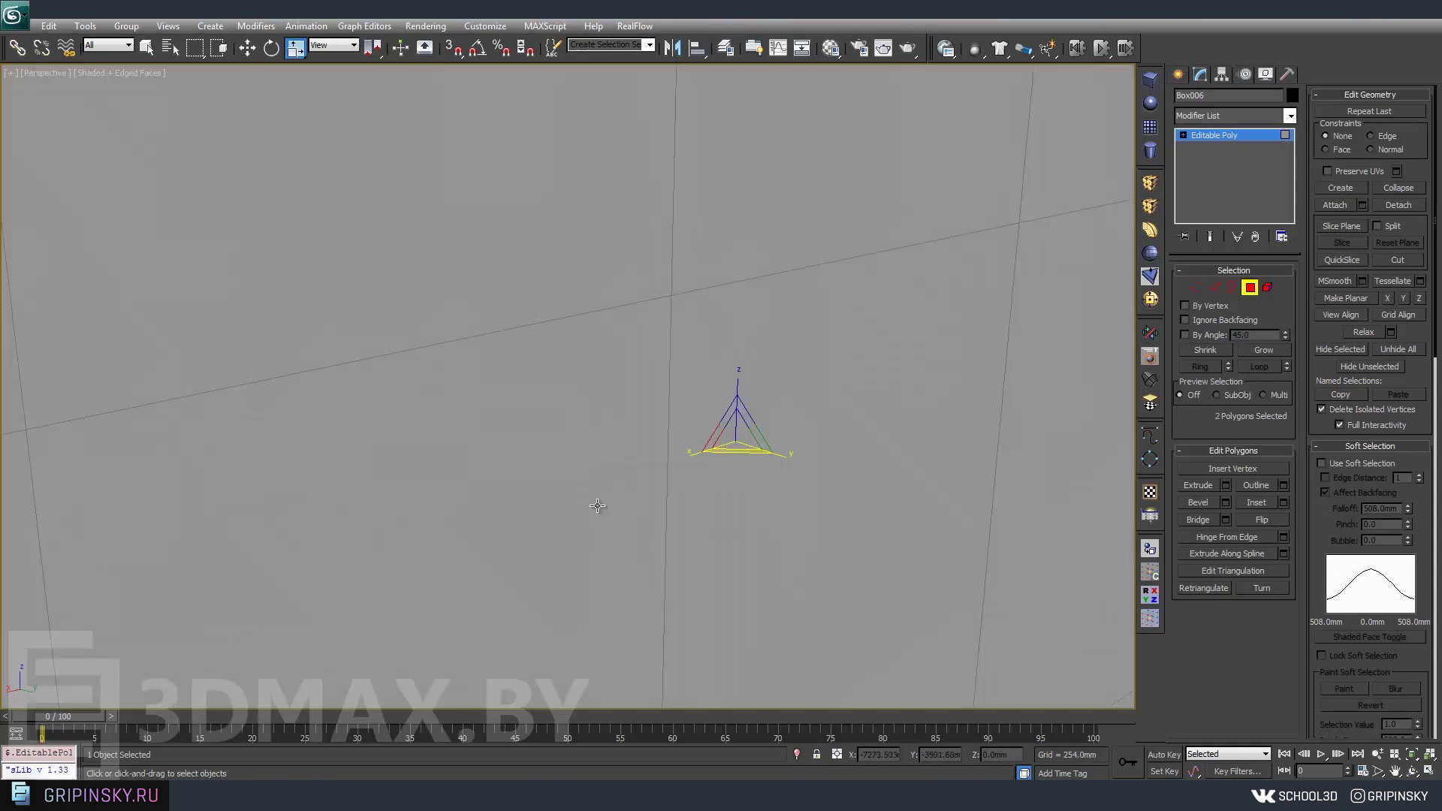
pyautogui.keyDown('ctrl'); pyautogui.click(740, 361); pyautogui.keyUp('ctrl')
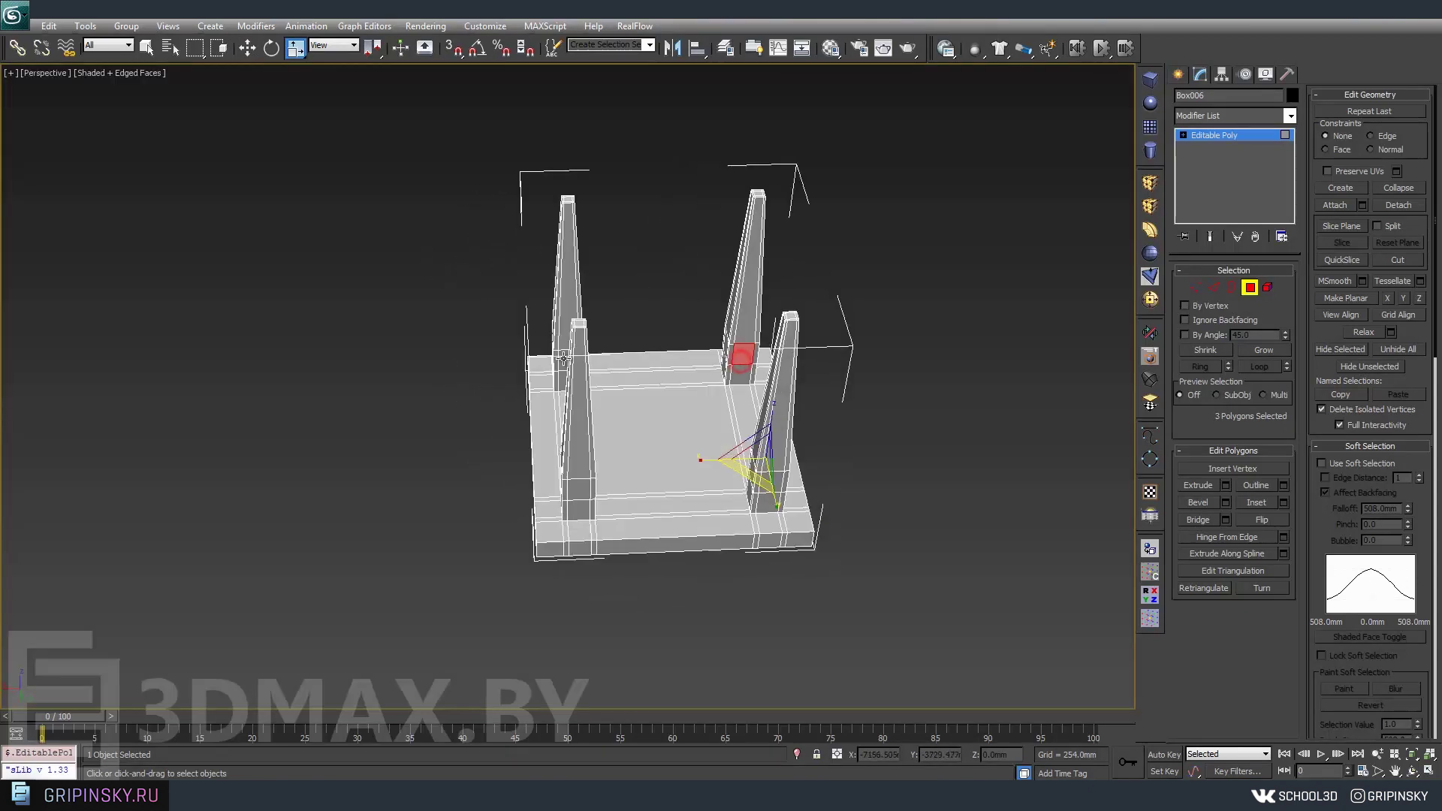
pyautogui.keyDown('ctrl'); pyautogui.click(565, 363); pyautogui.keyUp('ctrl')
pyautogui.keyDown('alt'); pyautogui.moveTo(564, 363); pyautogui.dragTo(616, 376, button='middle'); pyautogui.keyUp('alt')
pyautogui.click(1198, 520)
pyautogui.moveTo(415, 440)
pyautogui.keyDown('alt'); pyautogui.mouseDown(button='middle')
pyautogui.moveTo(593, 361)
pyautogui.moveTo(748, 422)
pyautogui.moveTo(680, 314)
pyautogui.mouseUp(button='middle'); pyautogui.keyUp('alt')
# Bridge a second set of facing post faces, then exit polygon sub-object mode.
pyautogui.click(593, 360)
pyautogui.keyDown('ctrl'); pyautogui.click(741, 414); pyautogui.keyUp('ctrl')
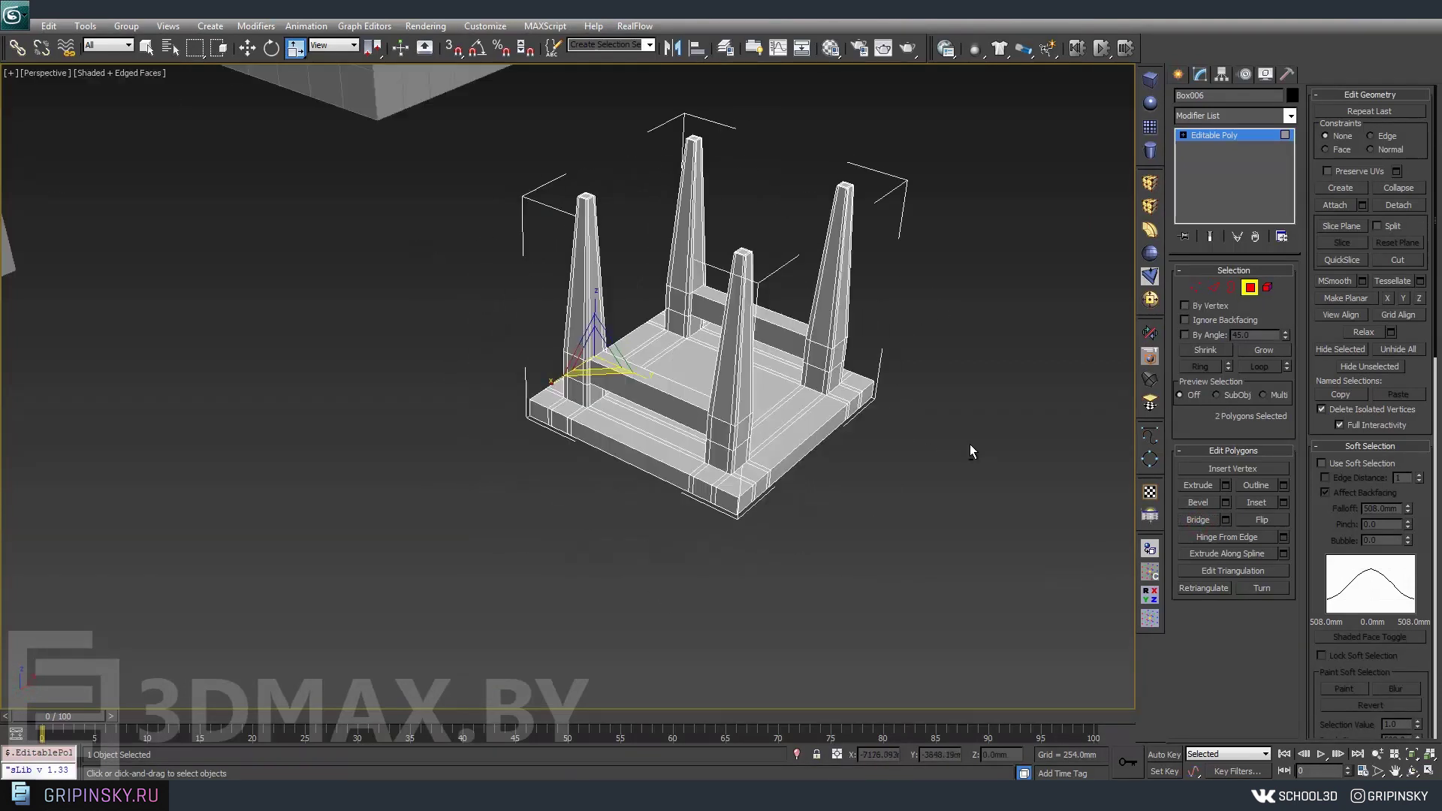
pyautogui.keyDown('ctrl'); pyautogui.click(642, 313); pyautogui.keyUp('ctrl')
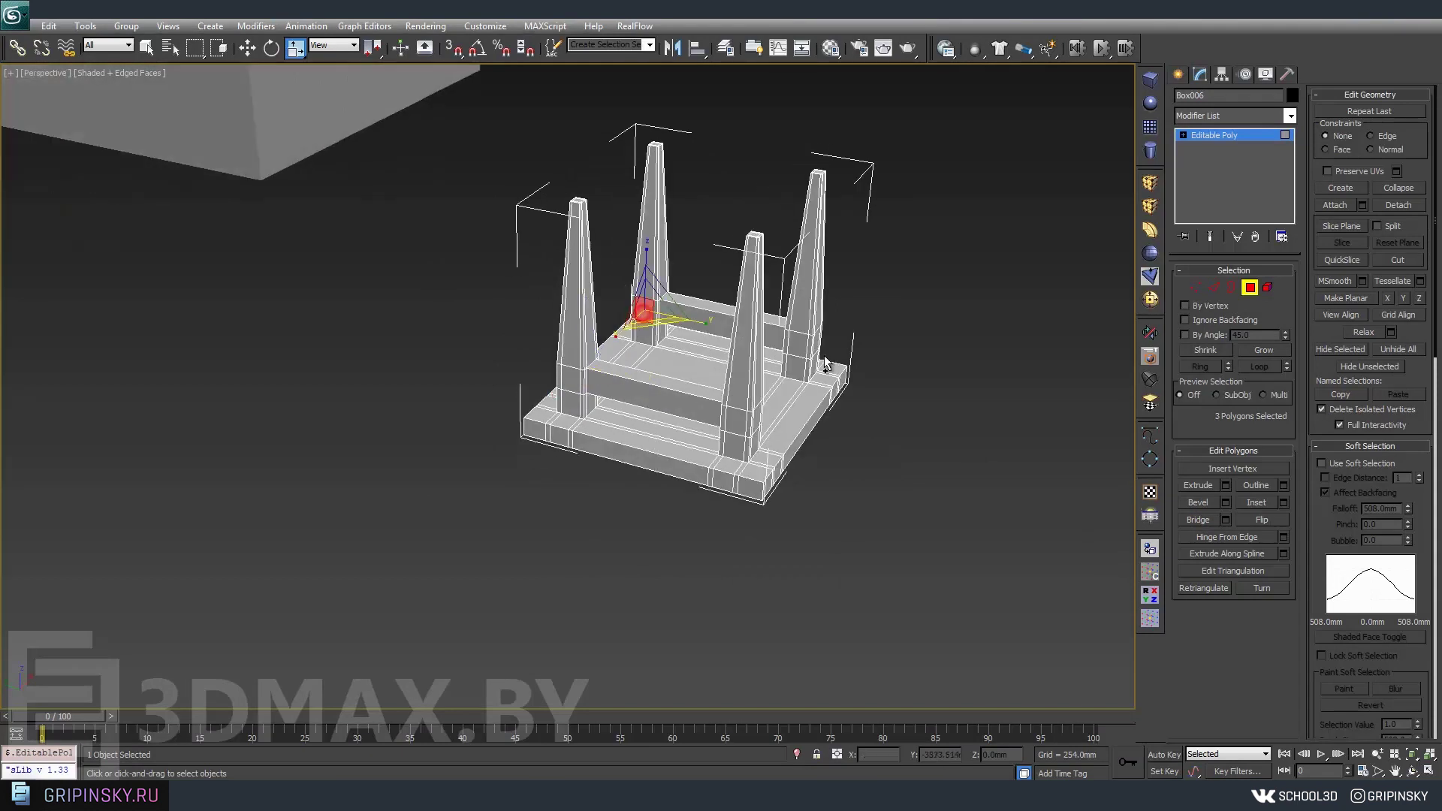
pyautogui.keyDown('ctrl'); pyautogui.click(797, 344); pyautogui.keyUp('ctrl')
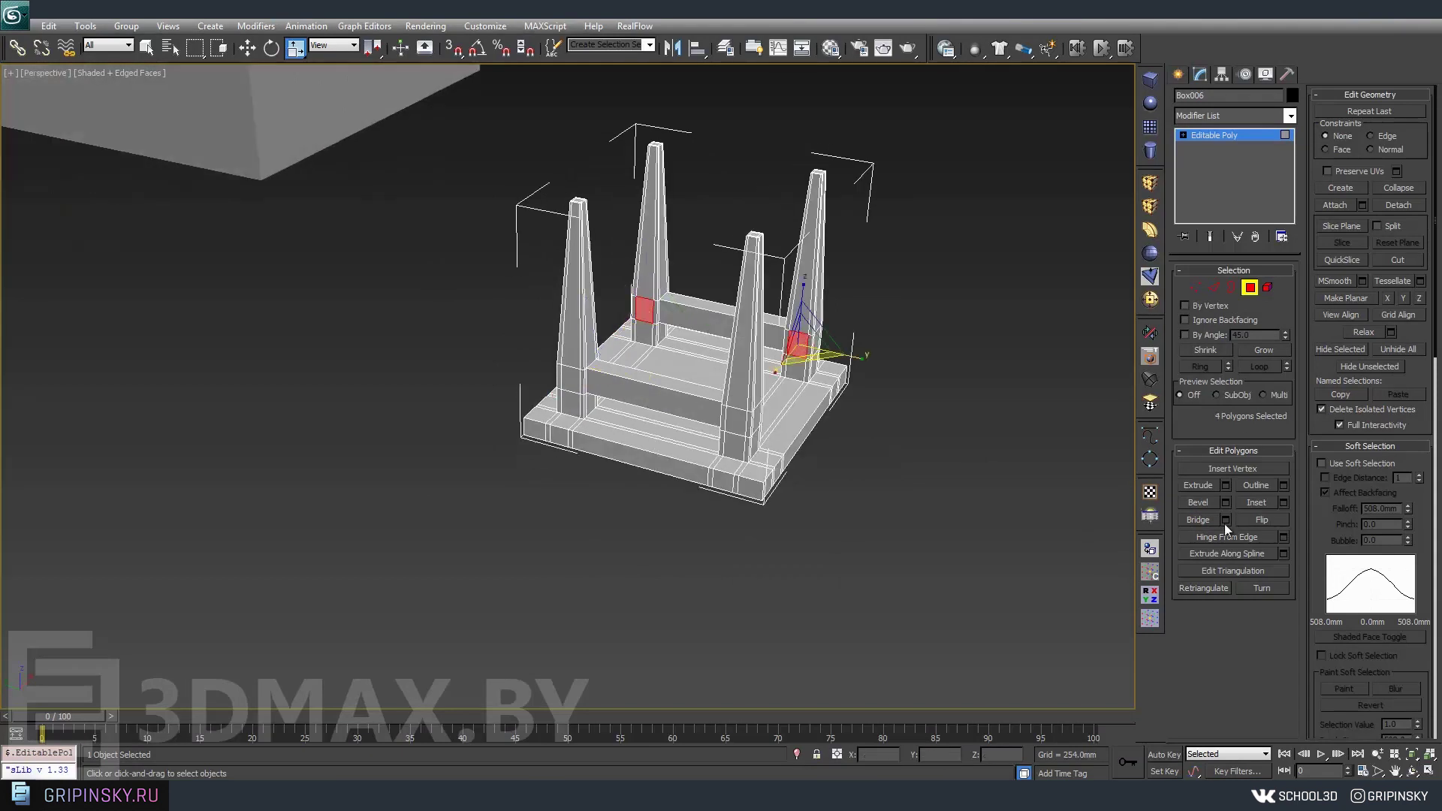
pyautogui.click(1199, 528)
pyautogui.keyDown('alt'); pyautogui.moveTo(966, 441); pyautogui.dragTo(902, 420, button='middle'); pyautogui.keyUp('alt')
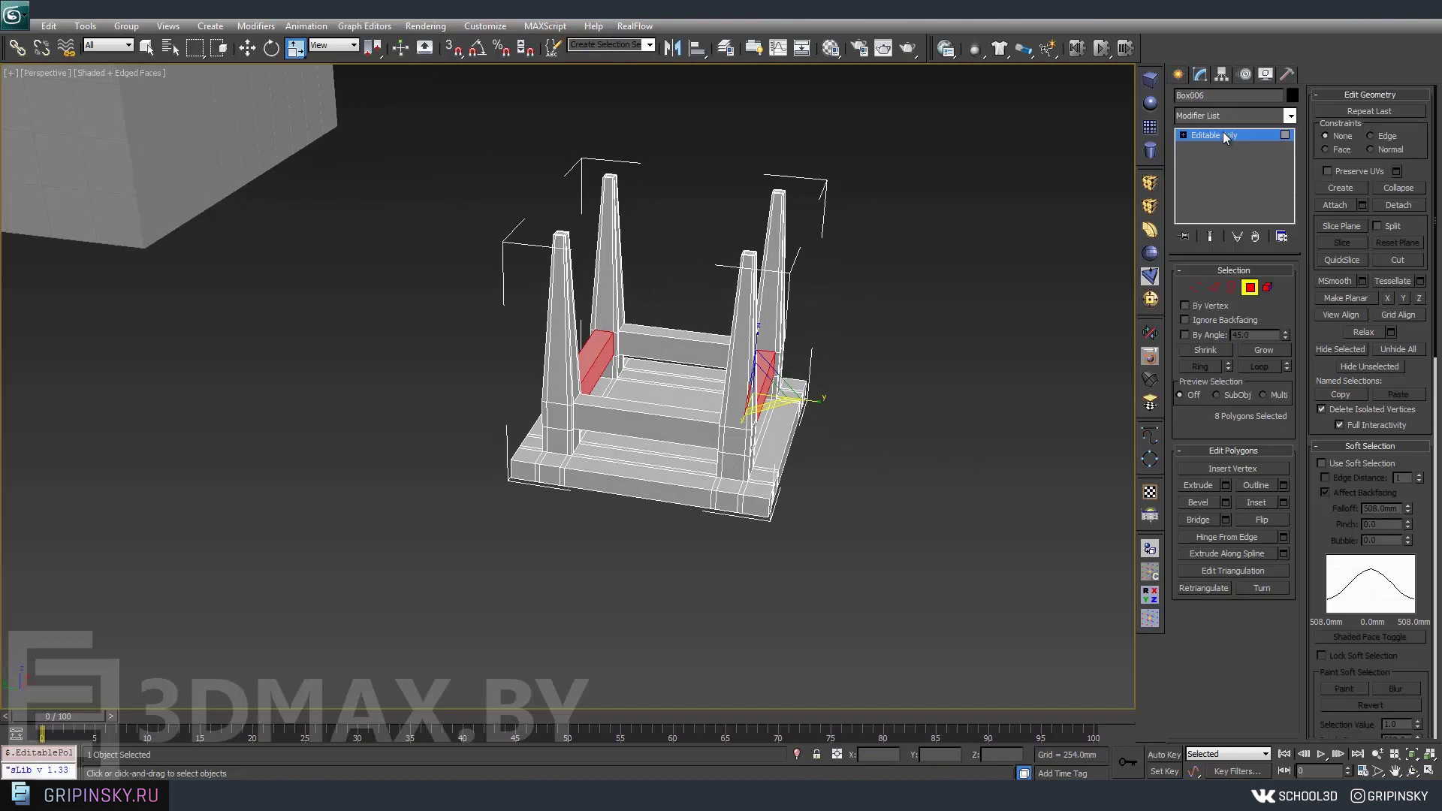
pyautogui.click(1219, 139)
pyautogui.keyDown('alt'); pyautogui.moveTo(660, 307); pyautogui.dragTo(662, 300, button='middle'); pyautogui.keyUp('alt')
# Rotate the stool with Angle Snap on and Shift-drag a copy to the right.
pyautogui.press('e')
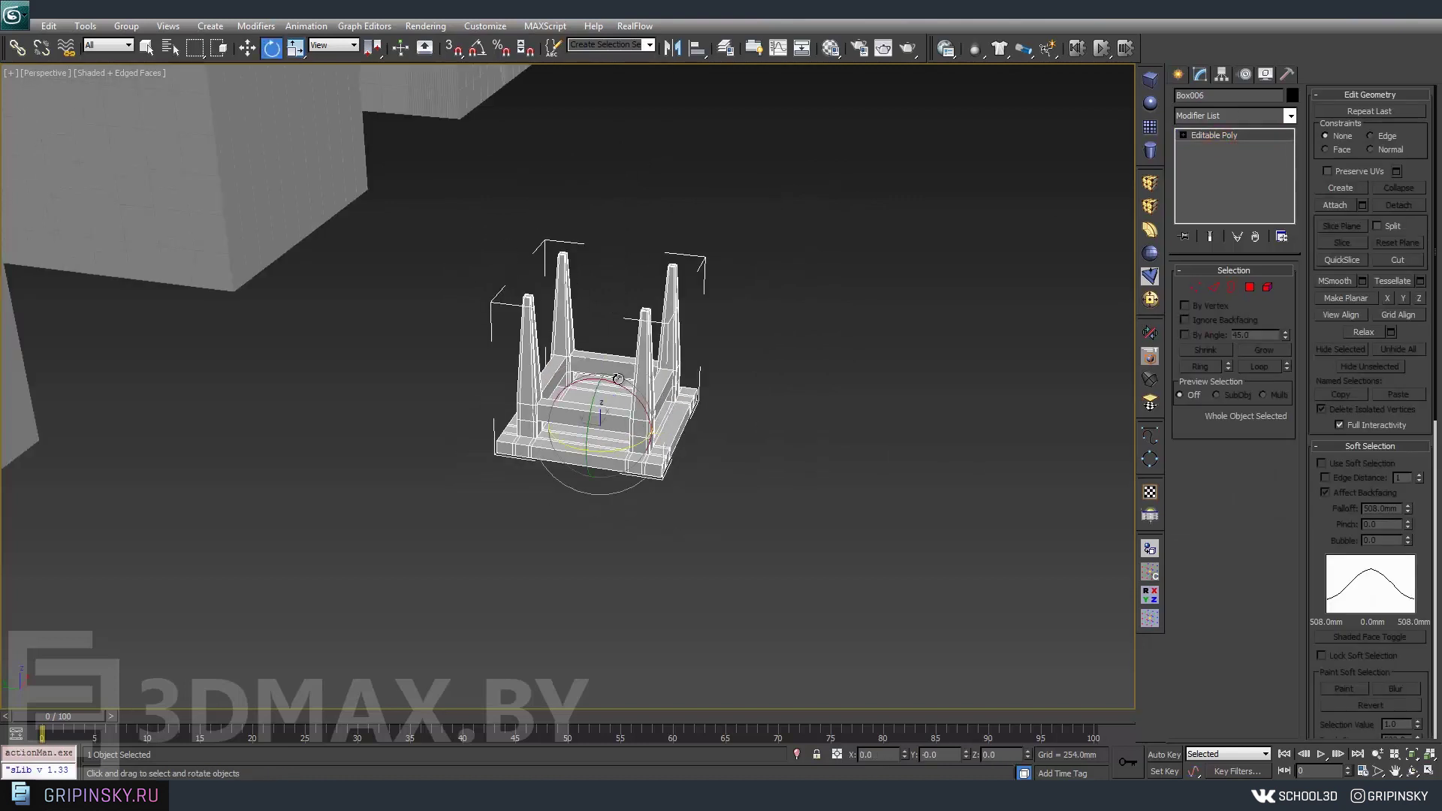
pyautogui.moveTo(617, 378); pyautogui.dragTo(719, 486)
pyautogui.press('a')
pyautogui.moveTo(720, 486)
pyautogui.keyDown('alt'); pyautogui.mouseDown(button='middle')
pyautogui.moveTo(758, 447)
pyautogui.moveTo(673, 455)
pyautogui.moveTo(656, 400)
pyautogui.mouseUp(button='middle'); pyautogui.keyUp('alt')
pyautogui.press('w')
pyautogui.keyDown('shift'); pyautogui.moveTo(629, 406); pyautogui.dragTo(743, 425); pyautogui.keyUp('shift')
pyautogui.keyDown('shift'); pyautogui.moveTo(751, 425); pyautogui.dragTo(748, 429); pyautogui.keyUp('shift')
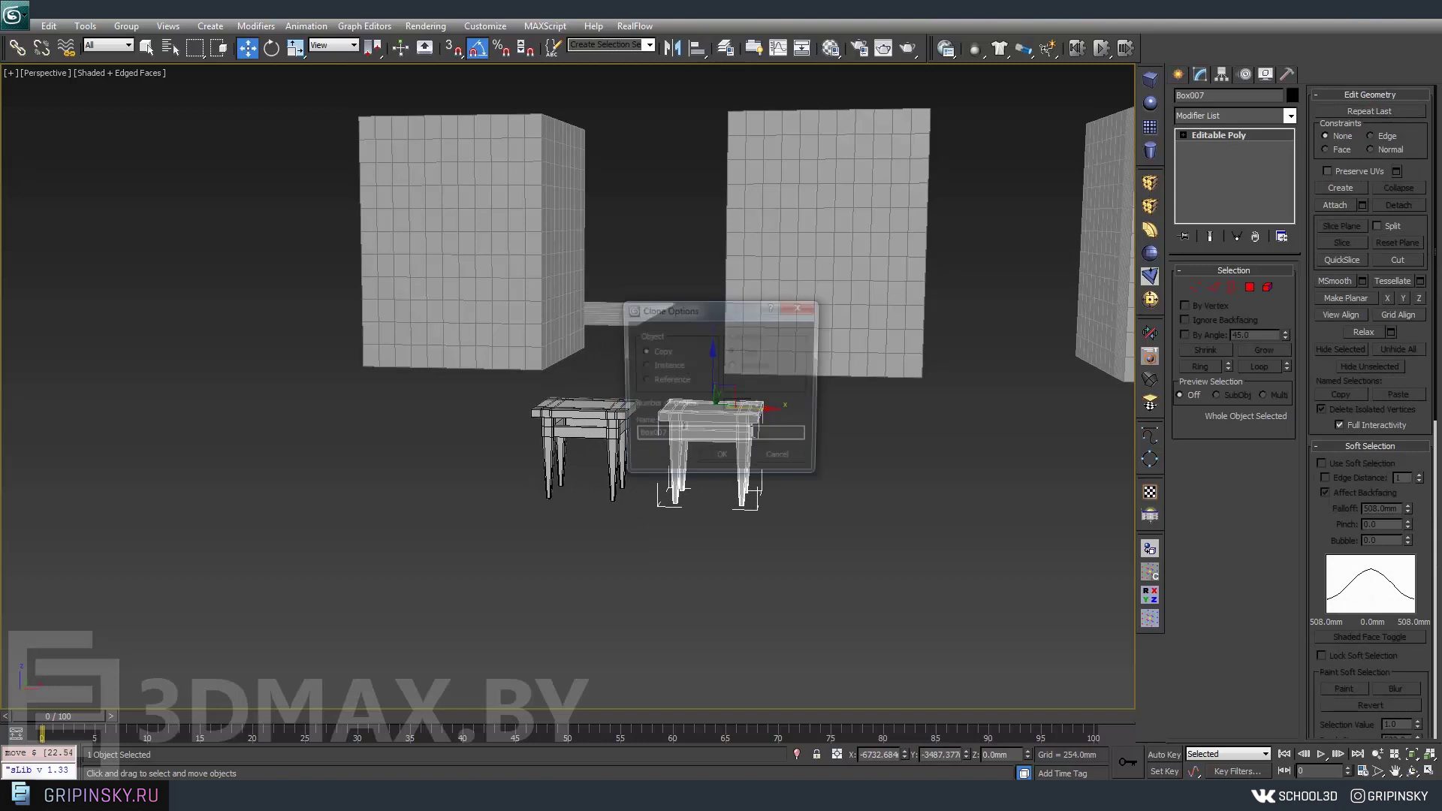
pyautogui.click(735, 474)
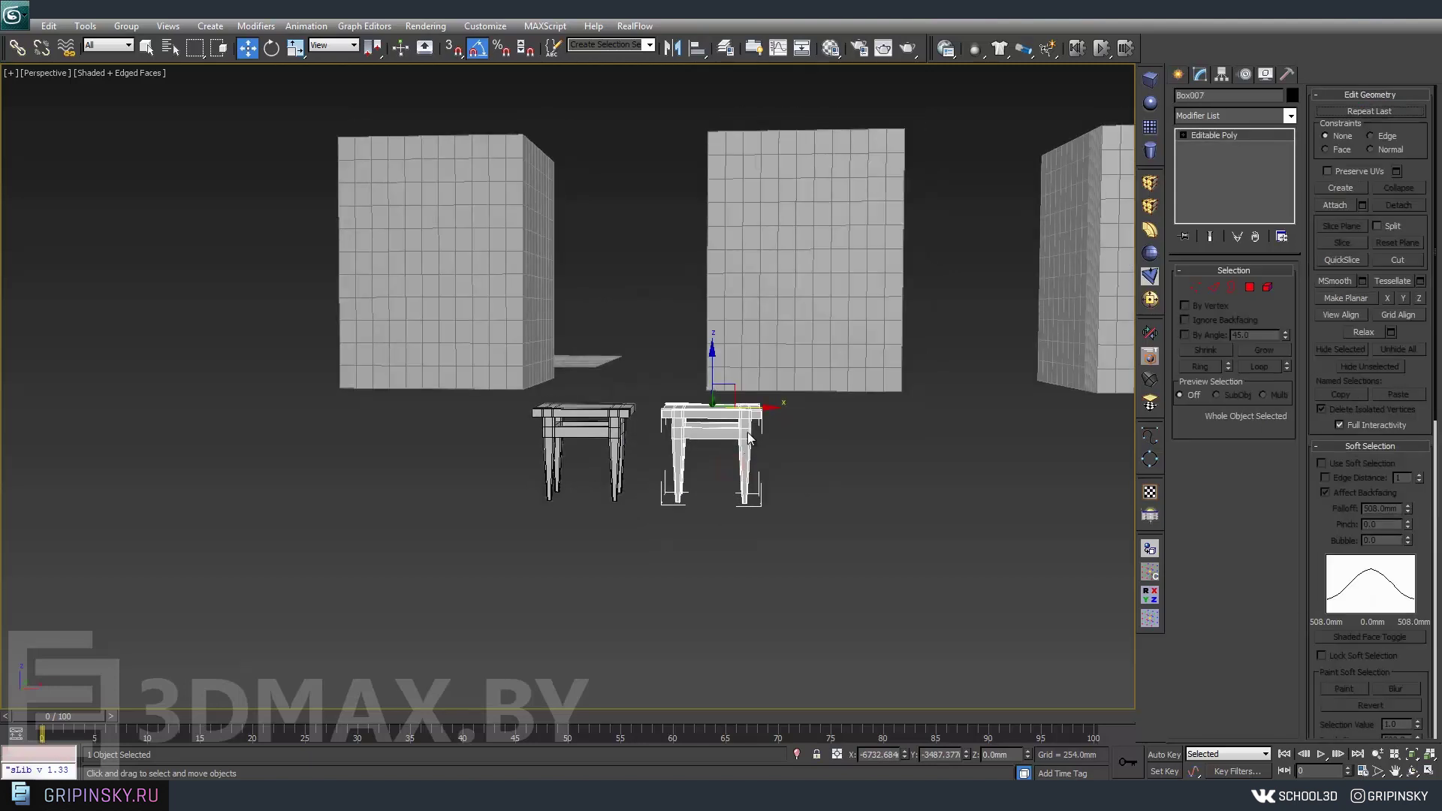
# Move the copy's vertices up and outward to make a taller, wider table.
pyautogui.press('1')
pyautogui.moveTo(903, 452); pyautogui.dragTo(902, 452)
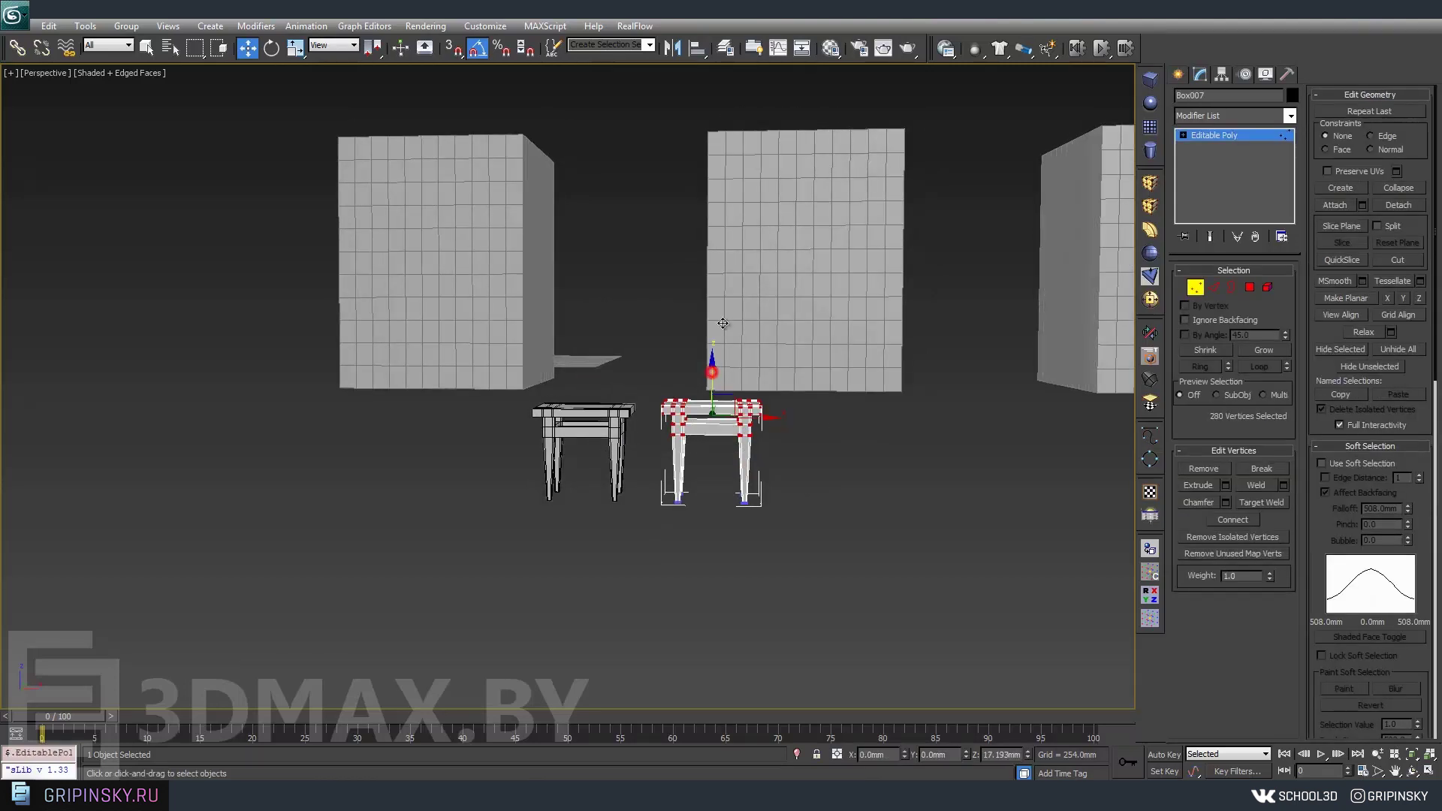
pyautogui.moveTo(712, 379); pyautogui.dragTo(837, 292)
pyautogui.moveTo(707, 538); pyautogui.dragTo(707, 536)
pyautogui.moveTo(758, 353)
pyautogui.mouseDown()
pyautogui.moveTo(856, 357)
pyautogui.moveTo(884, 396)
pyautogui.mouseUp()
pyautogui.moveTo(885, 397)
pyautogui.keyDown('alt'); pyautogui.mouseDown(button='middle')
pyautogui.moveTo(731, 413)
pyautogui.moveTo(646, 285)
pyautogui.mouseUp(button='middle'); pyautogui.keyUp('alt')
pyautogui.moveTo(728, 543); pyautogui.dragTo(728, 545)
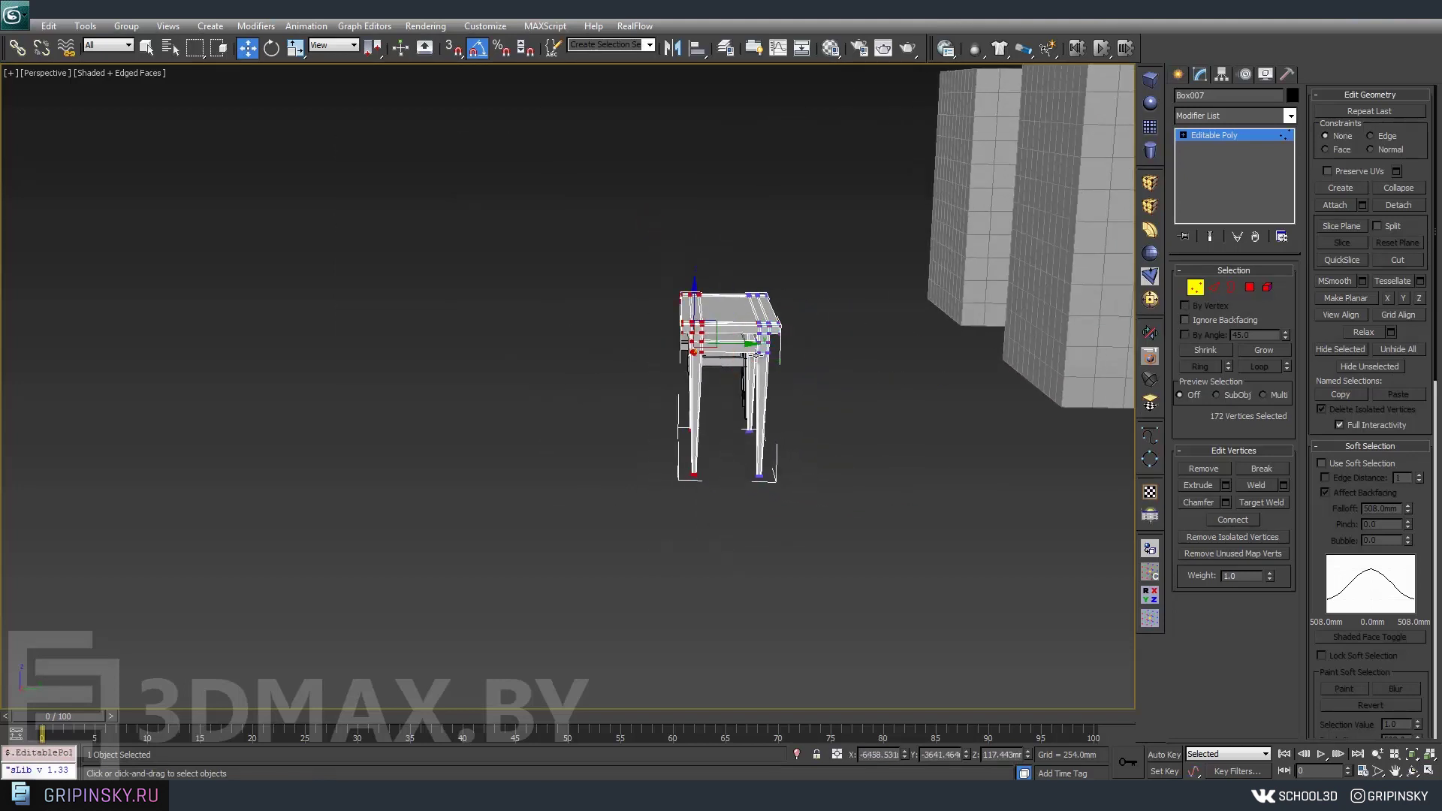
pyautogui.moveTo(721, 349); pyautogui.dragTo(668, 349)
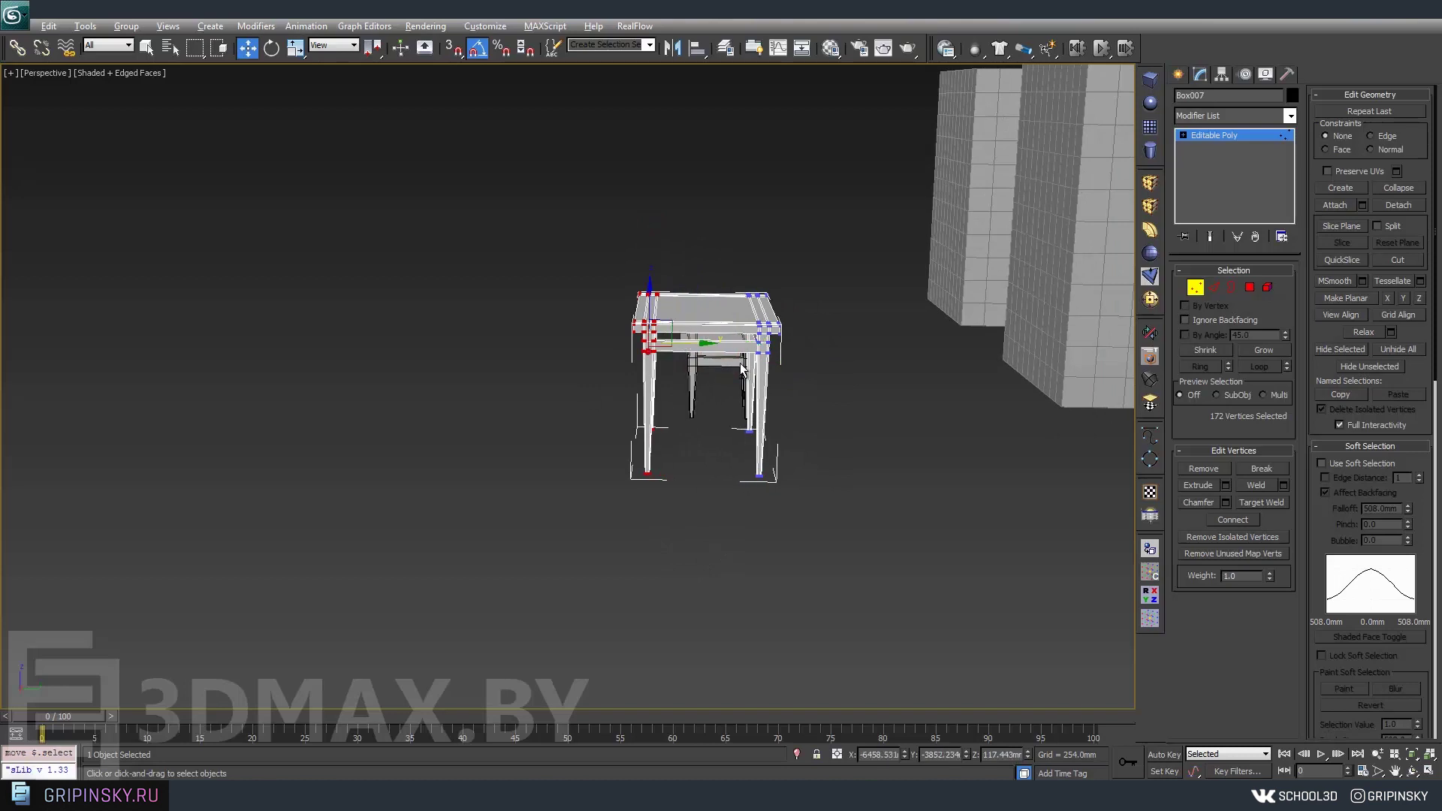
pyautogui.keyDown('alt'); pyautogui.moveTo(668, 350); pyautogui.dragTo(914, 367, button='middle'); pyautogui.keyUp('alt')
pyautogui.click(1227, 134)
# Turn the original stool about 10 degrees and clone it below the table.
pyautogui.click(492, 323)
pyautogui.keyDown('alt'); pyautogui.moveTo(492, 323); pyautogui.dragTo(485, 387, button='middle'); pyautogui.keyUp('alt')
pyautogui.press('e')
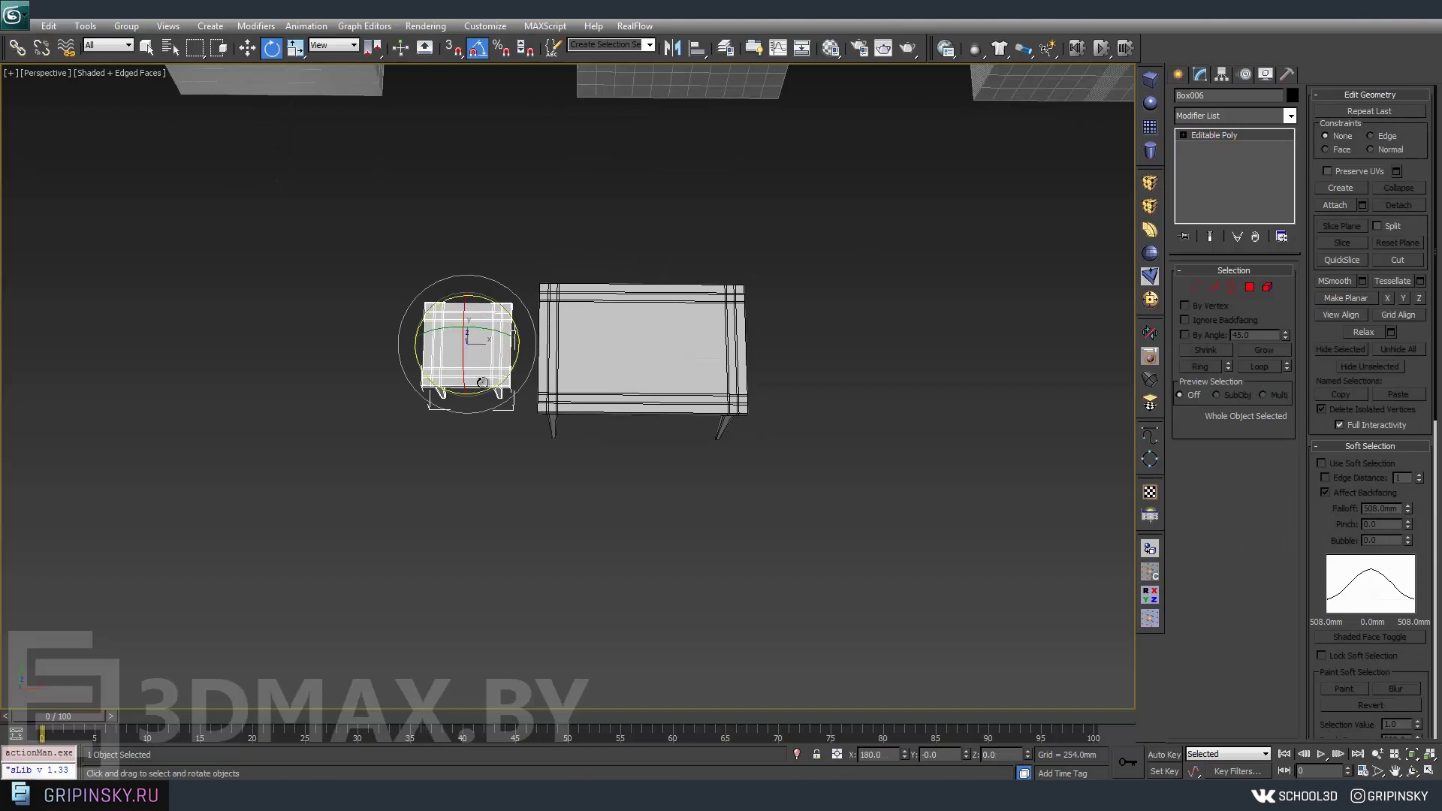
pyautogui.moveTo(492, 392); pyautogui.dragTo(497, 389)
pyautogui.press('w')
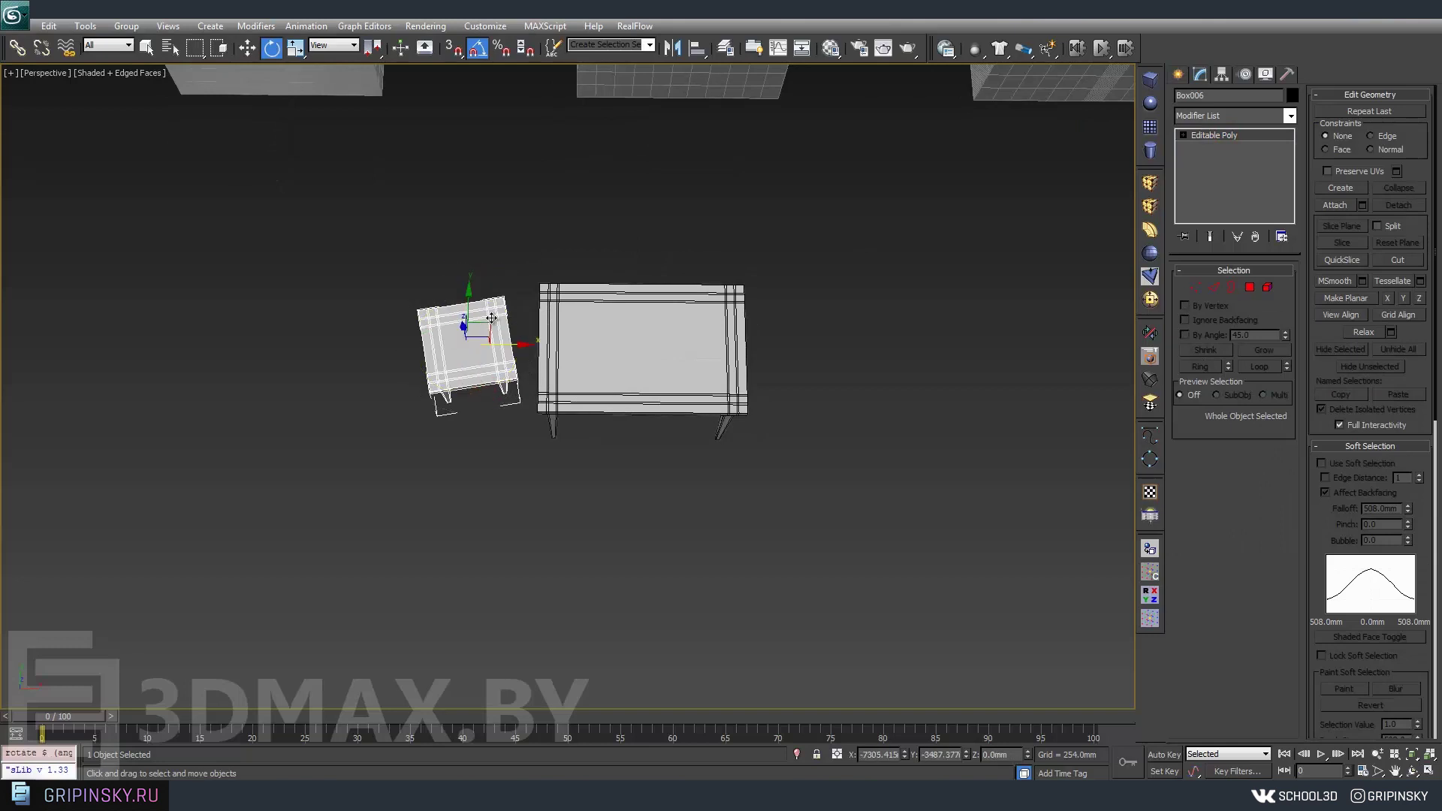
pyautogui.keyDown('shift'); pyautogui.moveTo(488, 328); pyautogui.dragTo(674, 465); pyautogui.keyUp('shift')
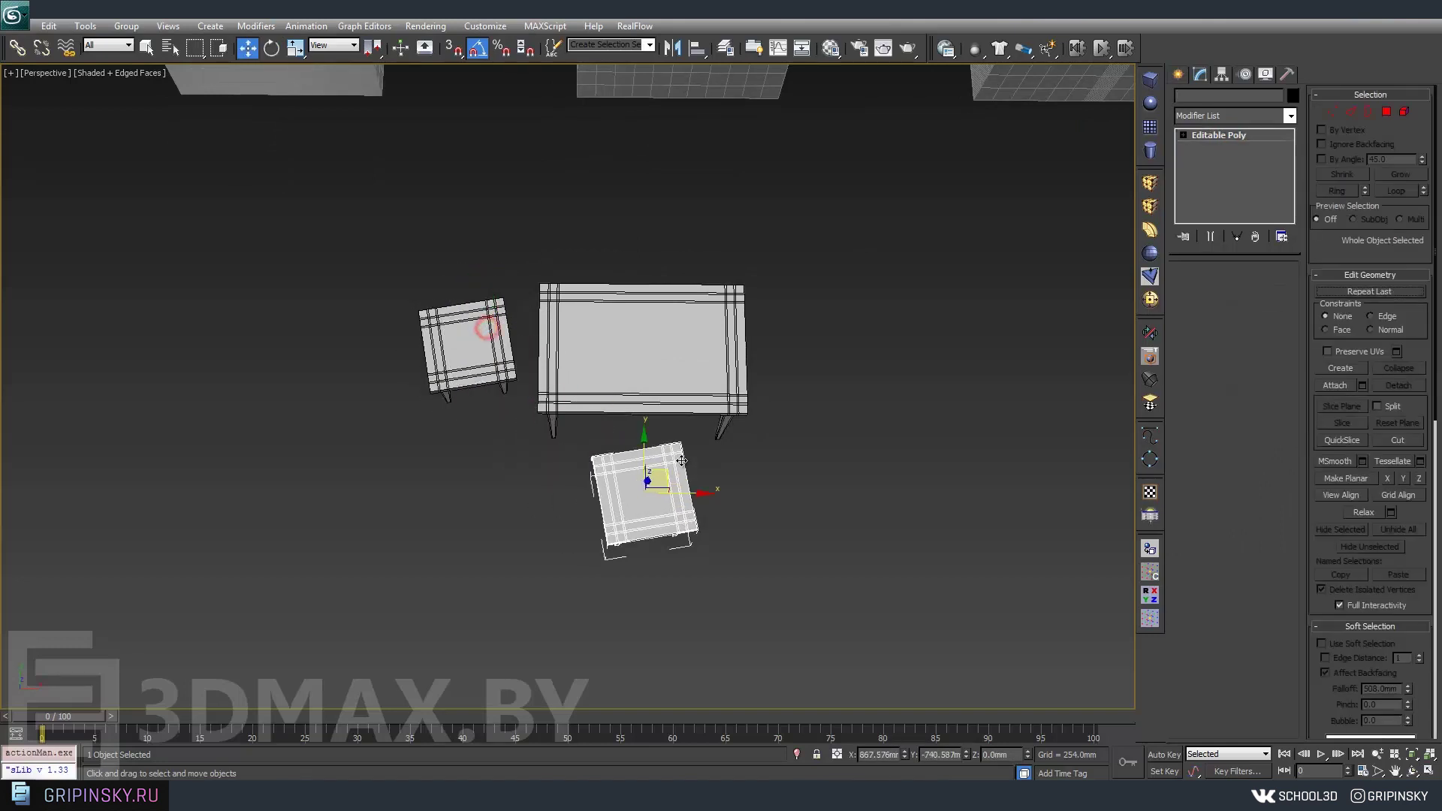
pyautogui.click(732, 460)
# Rotate the cloned stool further and view the table-and-stools set obliquely.
pyautogui.press('e')
pyautogui.moveTo(706, 481); pyautogui.dragTo(778, 470)
pyautogui.click(778, 471)
pyautogui.moveTo(778, 470)
pyautogui.keyDown('alt'); pyautogui.mouseDown(button='middle')
pyautogui.moveTo(791, 389)
pyautogui.moveTo(501, 408)
pyautogui.moveTo(607, 377)
pyautogui.mouseUp(button='middle'); pyautogui.keyUp('alt')
pyautogui.scroll(2, 560, 391)
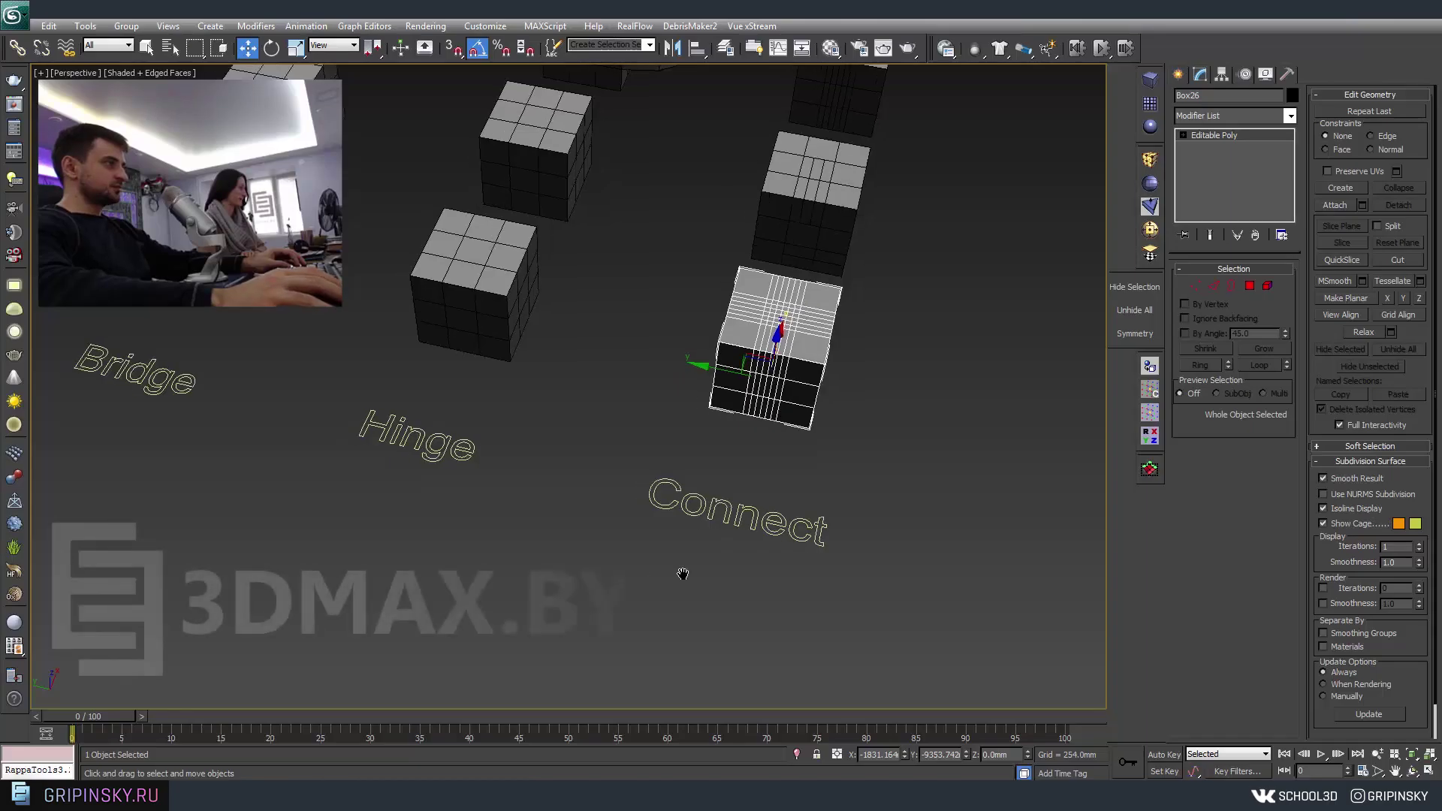
# Pan across the practice scene and select the box above the Hinge label.
pyautogui.moveTo(680, 573)
pyautogui.mouseDown(button='middle')
pyautogui.moveTo(798, 587)
pyautogui.moveTo(718, 493)
pyautogui.moveTo(696, 384)
pyautogui.moveTo(756, 270)
pyautogui.mouseUp(button='middle')
pyautogui.click(654, 421)
# Draw a plane in front of the labels and display it grey instead of black.
pyautogui.click(1147, 107)
pyautogui.scroll(-5, 644, 486)
pyautogui.scroll(3, 644, 486)
pyautogui.moveTo(634, 467); pyautogui.dragTo(579, 491, button='middle')
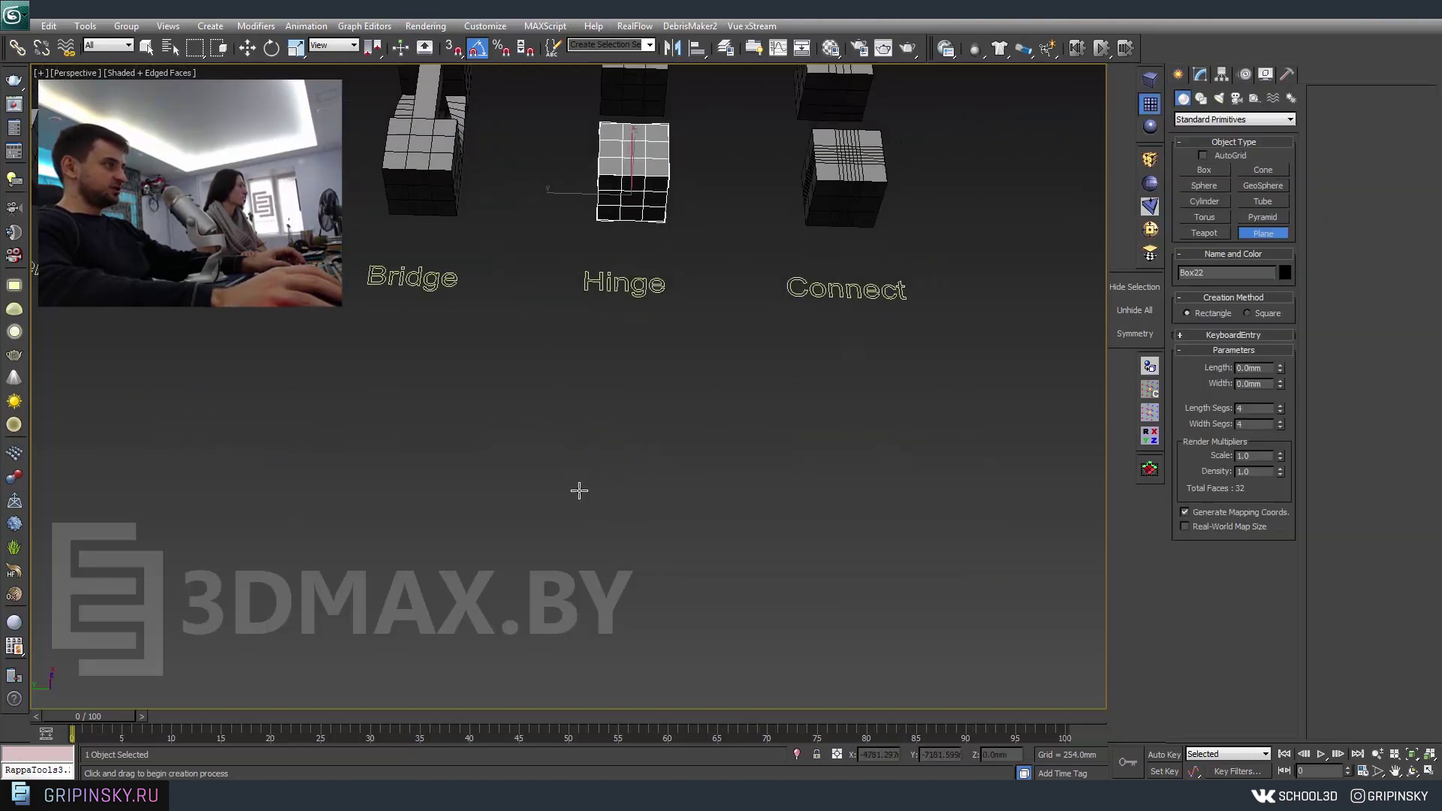
pyautogui.moveTo(579, 491); pyautogui.dragTo(668, 667)
pyautogui.press('w')
pyautogui.moveTo(790, 468)
pyautogui.keyDown('alt'); pyautogui.mouseDown(button='middle')
pyautogui.moveTo(818, 457)
pyautogui.moveTo(840, 393)
pyautogui.mouseUp(button='middle'); pyautogui.keyUp('alt')
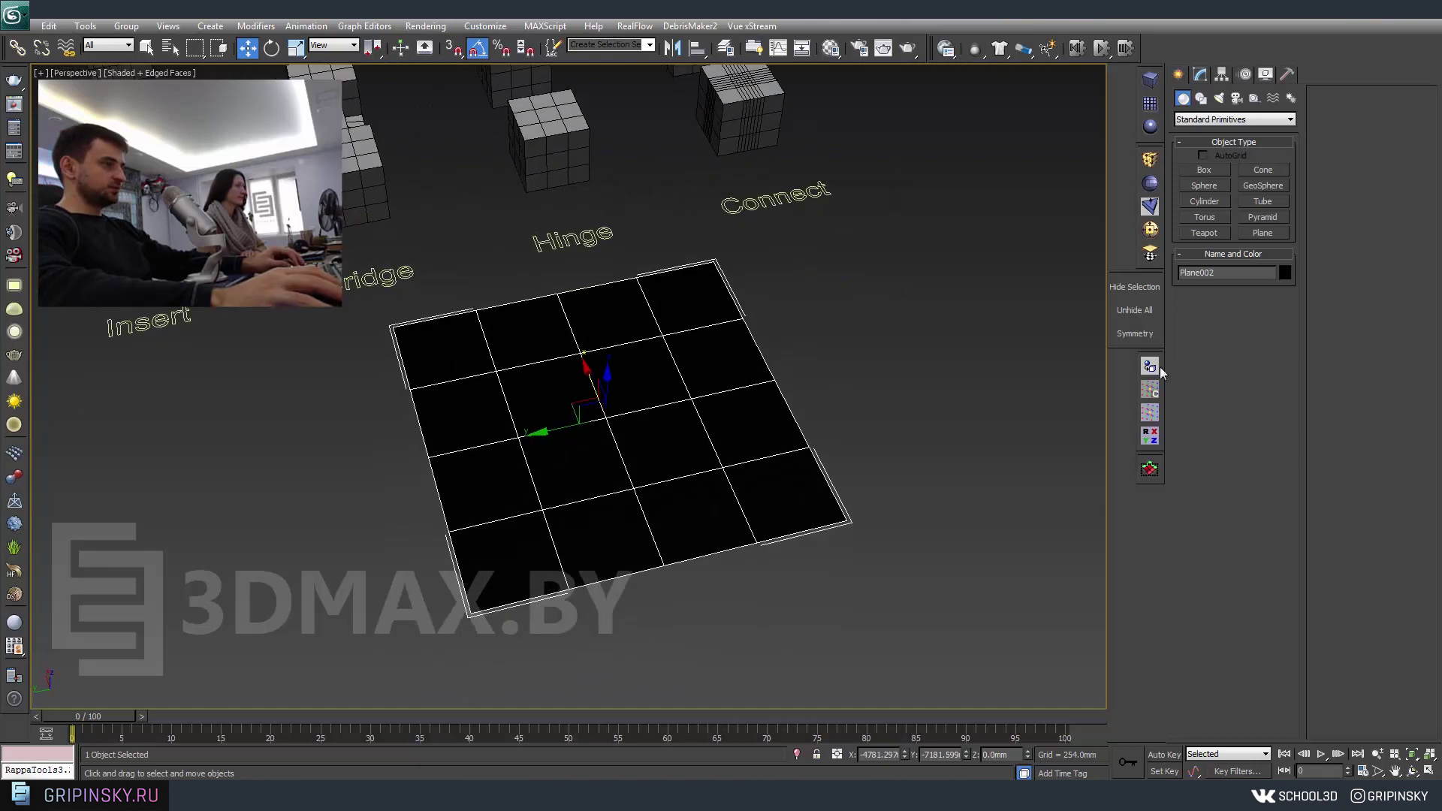
pyautogui.click(1160, 366)
pyautogui.moveTo(839, 448); pyautogui.dragTo(899, 436, button='middle')
# Set the plane to 11 length and 11 width segments and convert it to Editable Poly.
pyautogui.click(1201, 75)
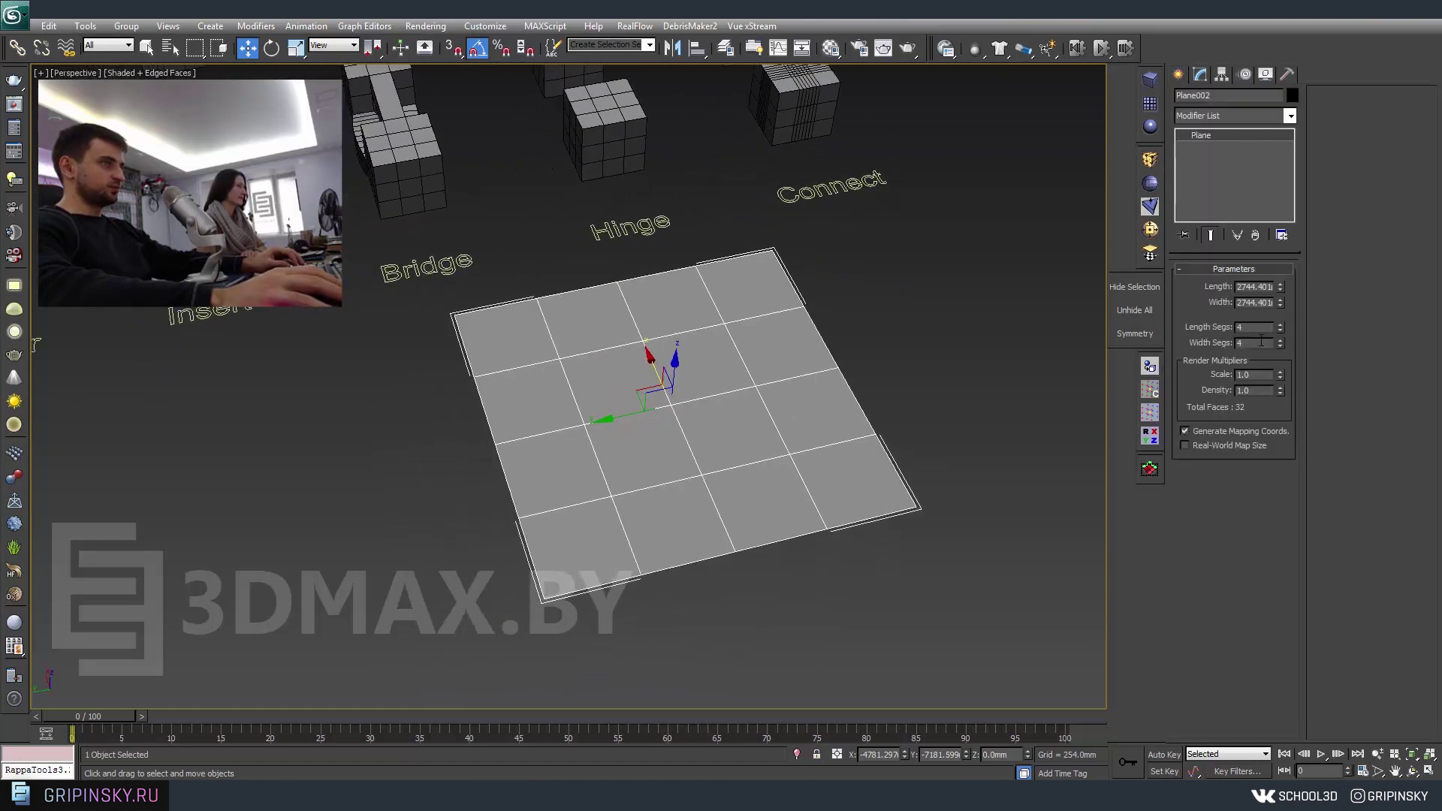
pyautogui.press('Tab')
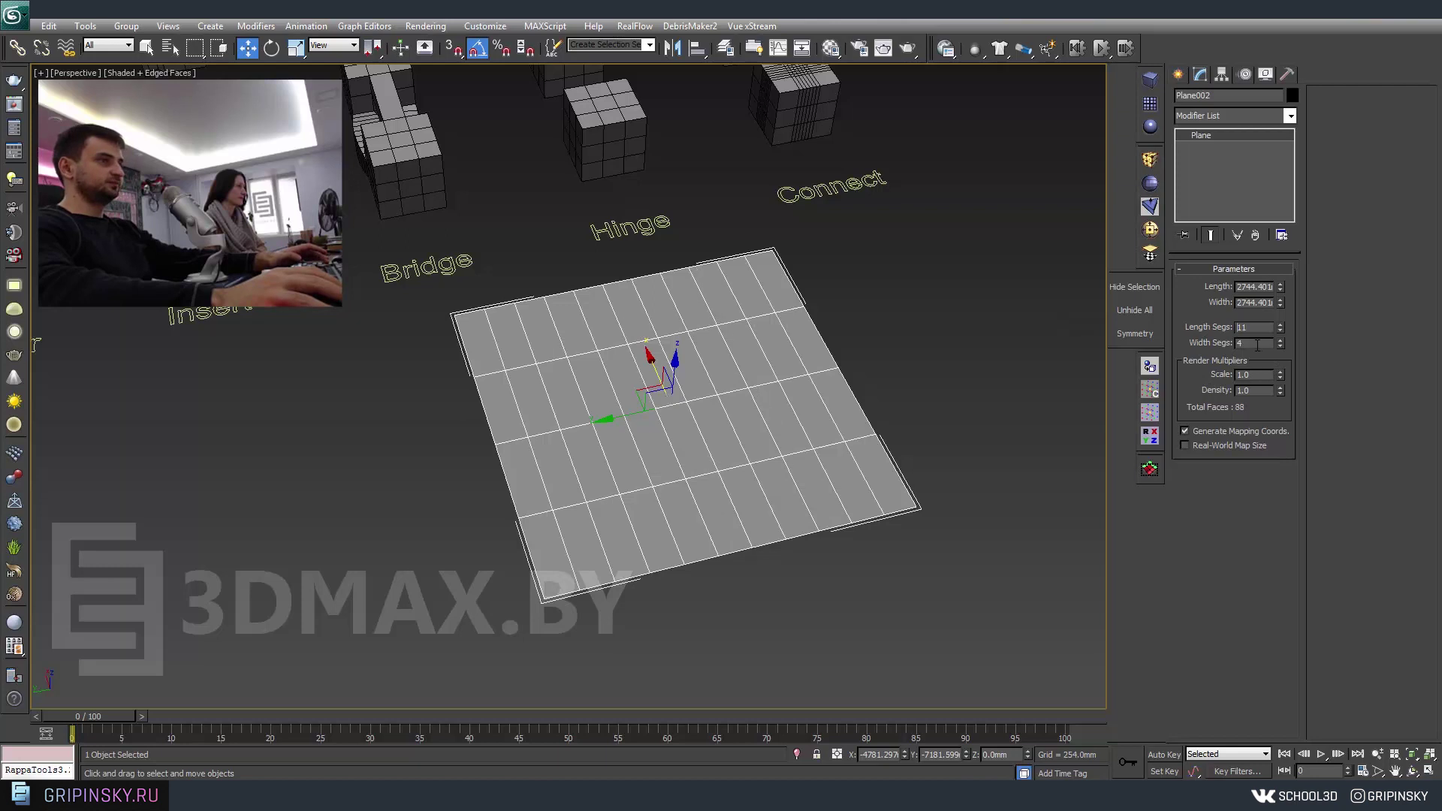
pyautogui.write('11')
pyautogui.press('Return')
pyautogui.moveTo(718, 434); pyautogui.dragTo(759, 412, button='middle')
pyautogui.rightClick(723, 363)
pyautogui.moveTo(798, 502)
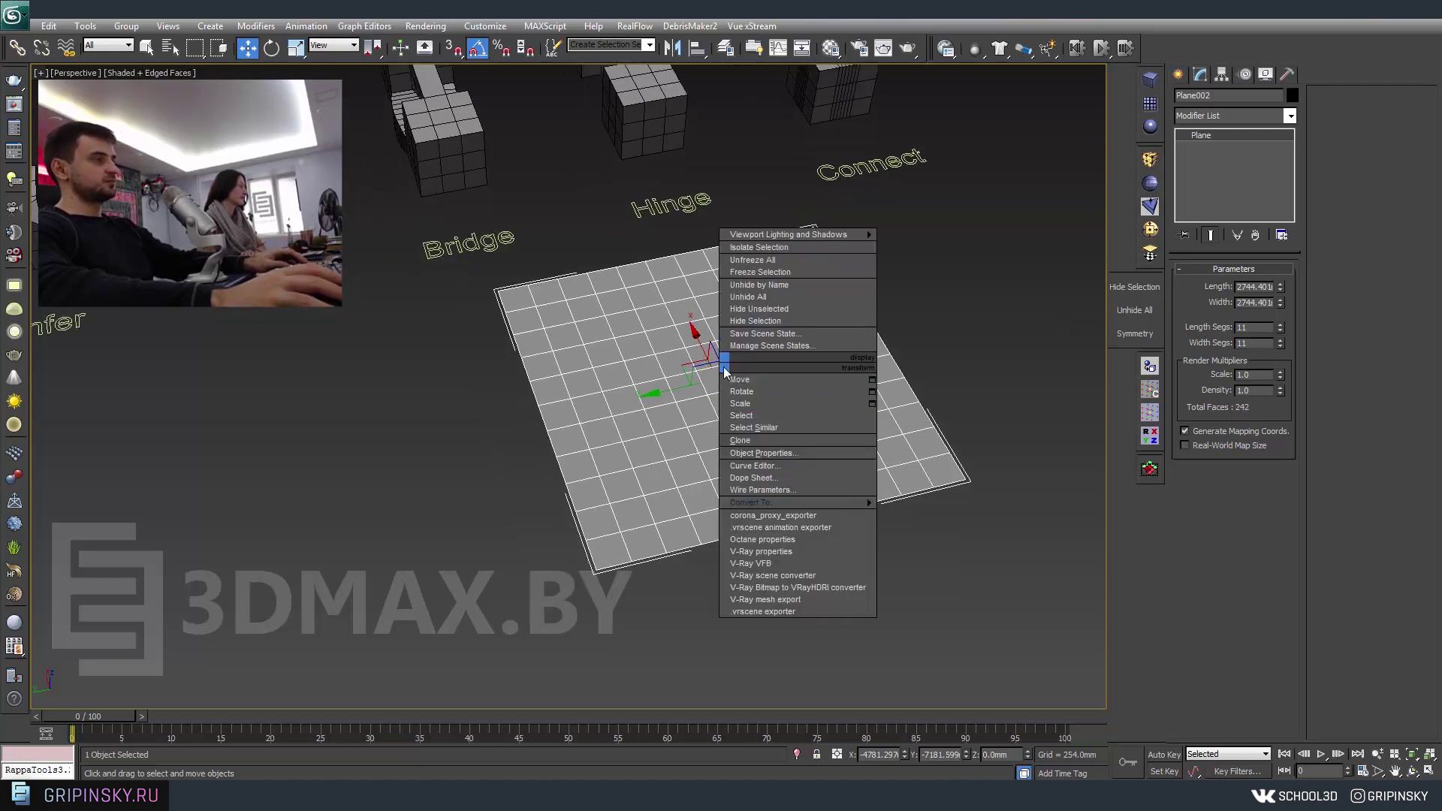
pyautogui.click(916, 514)
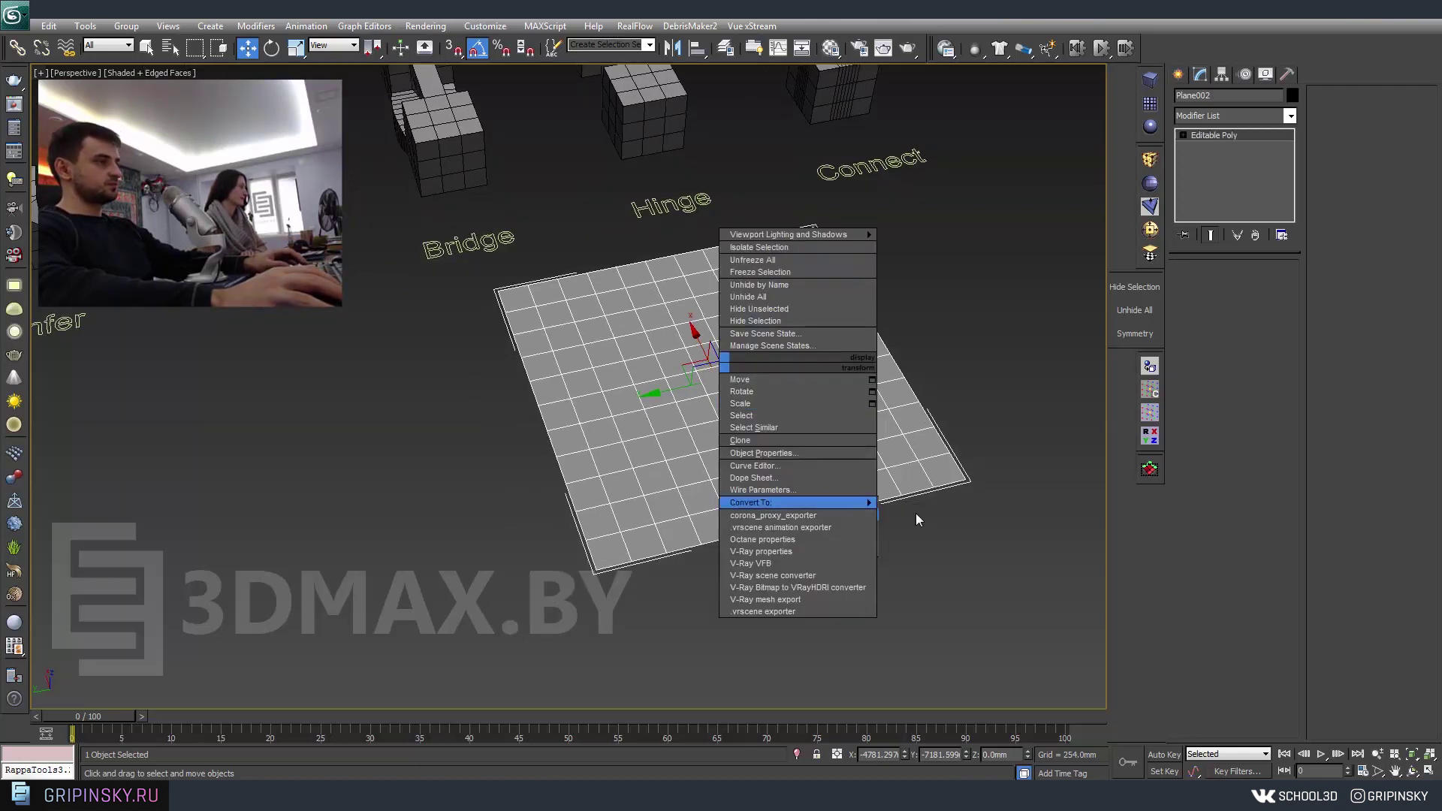
# In Polygon mode, select two adjacent polygons of the plane.
pyautogui.click(1249, 285)
pyautogui.scroll(2, 978, 447)
pyautogui.moveTo(939, 428); pyautogui.dragTo(978, 448, button='middle')
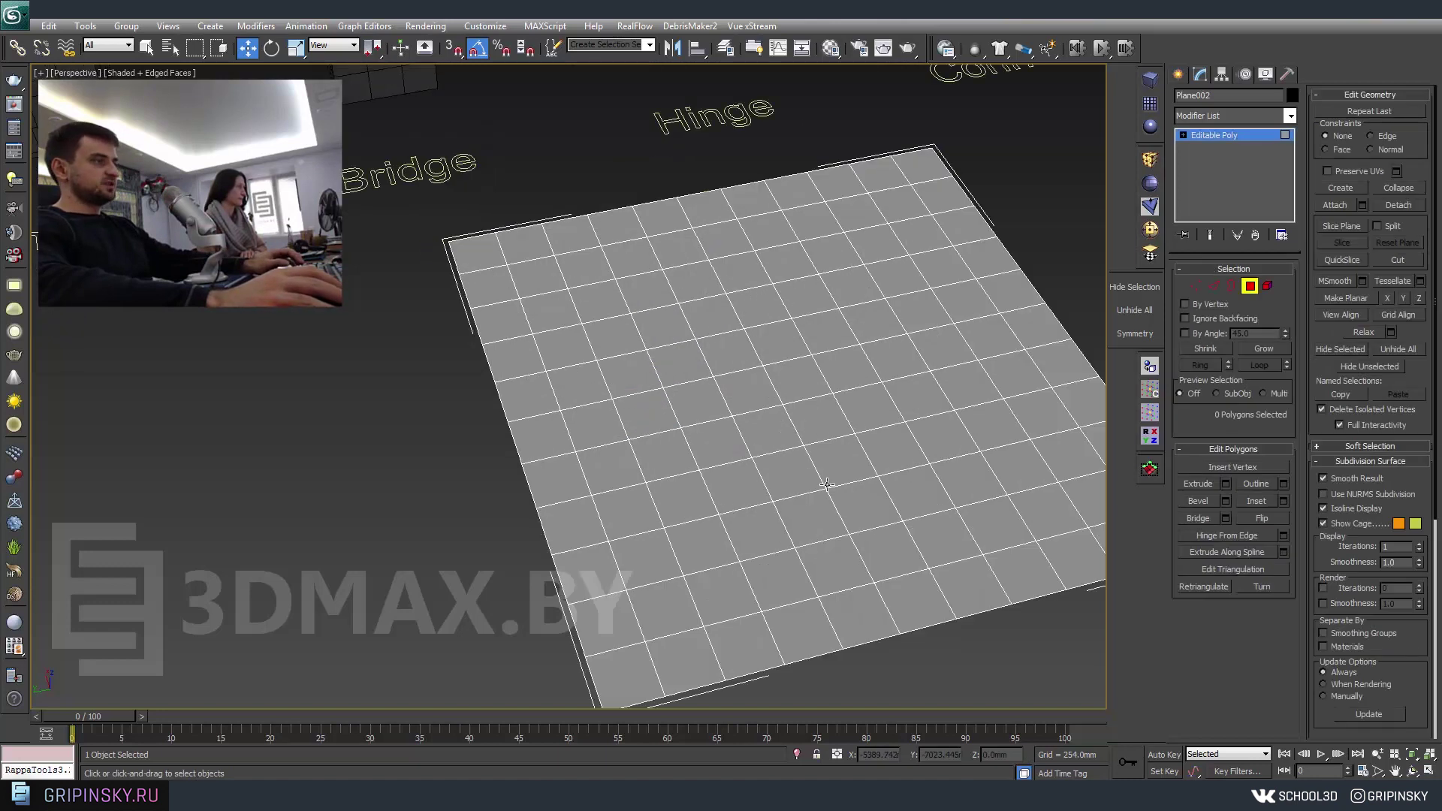
pyautogui.click(853, 508)
pyautogui.keyDown('ctrl'); pyautogui.click(807, 529); pyautogui.keyUp('ctrl')
# Open Hinge From Edge settings for the two polygons and pick the hinge edge.
pyautogui.keyDown('alt'); pyautogui.moveTo(724, 563); pyautogui.dragTo(870, 524, button='middle'); pyautogui.keyUp('alt')
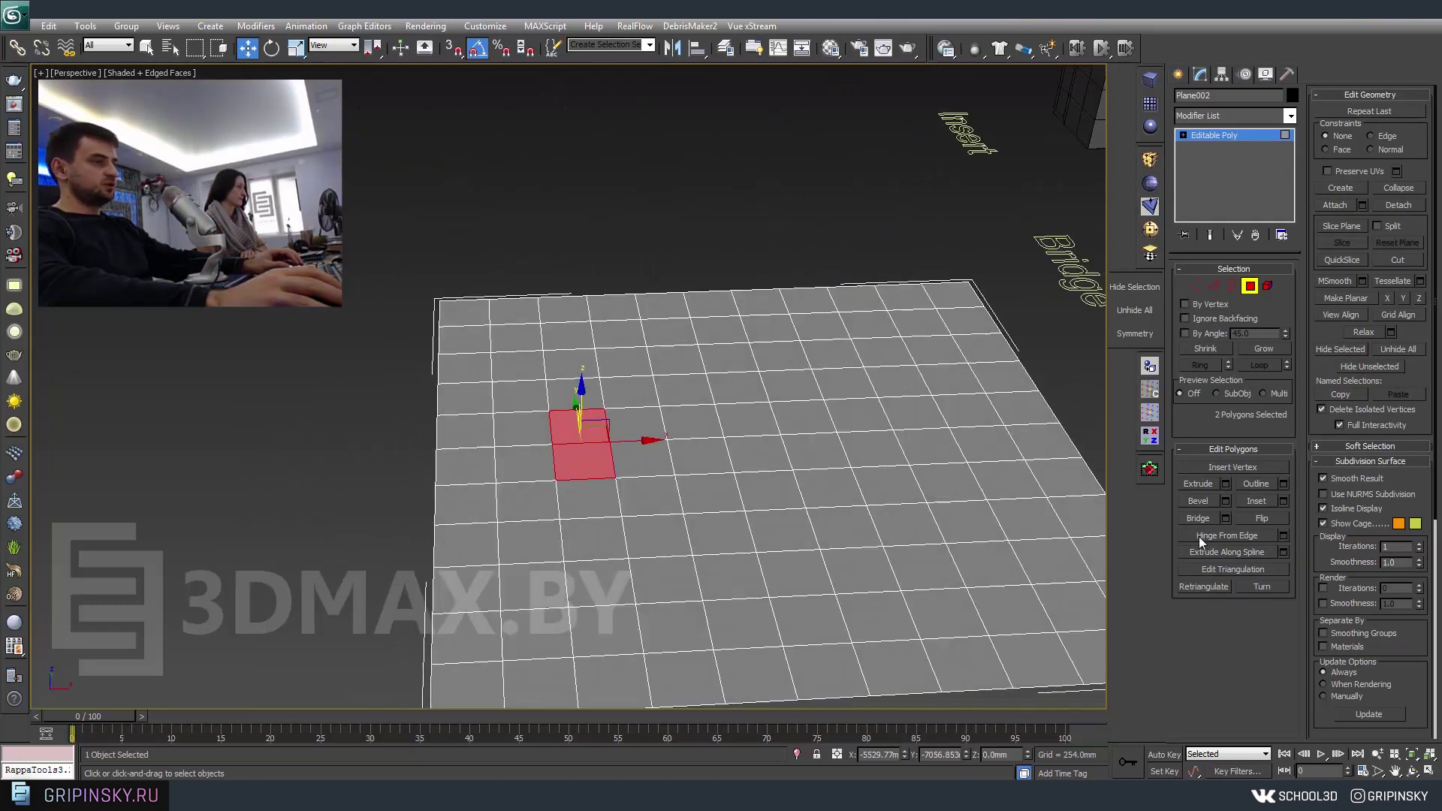
pyautogui.click(1284, 536)
pyautogui.moveTo(619, 375); pyautogui.dragTo(764, 150)
pyautogui.moveTo(772, 437); pyautogui.dragTo(698, 421, button='middle')
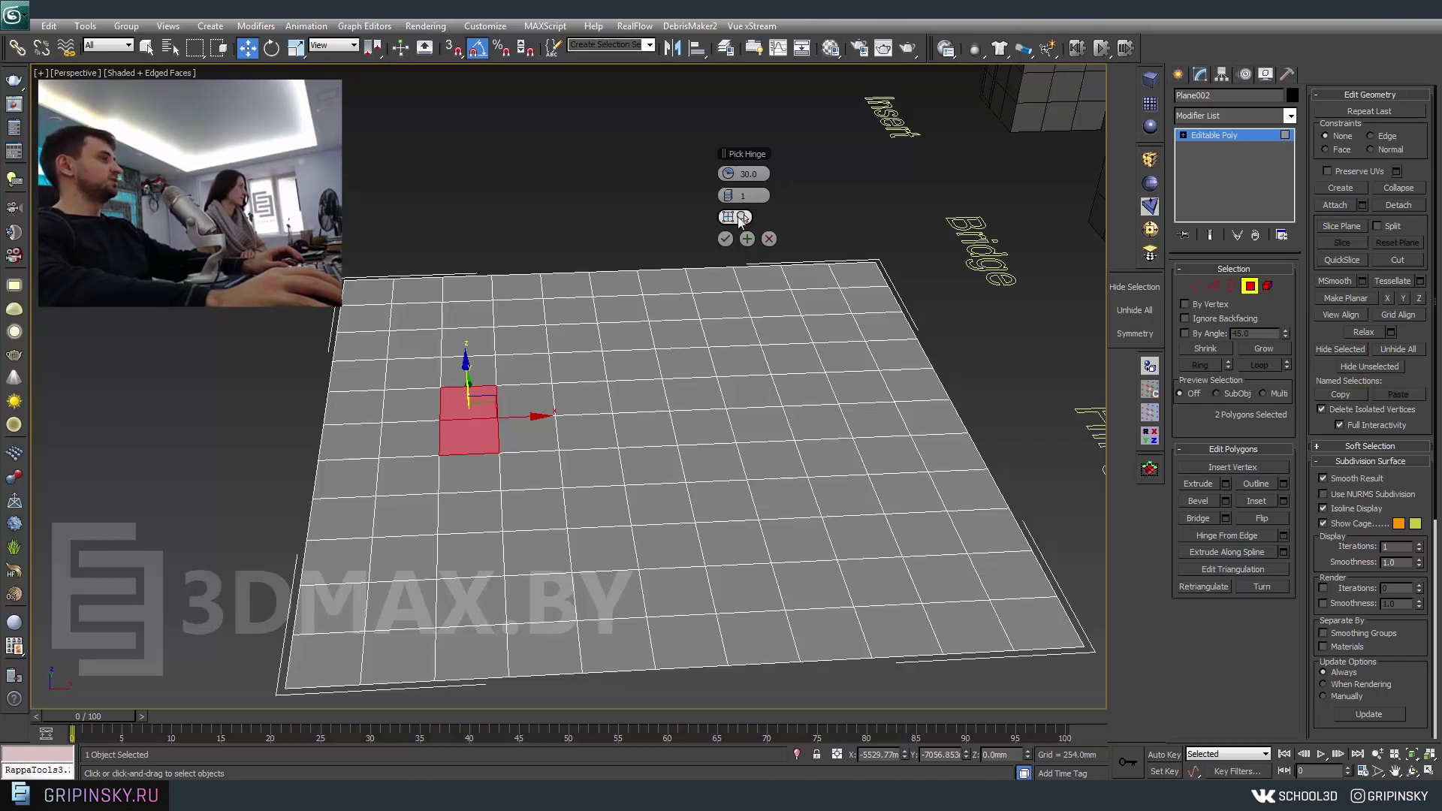
pyautogui.click(740, 219)
pyautogui.scroll(2, 740, 220)
pyautogui.scroll(3, 739, 219)
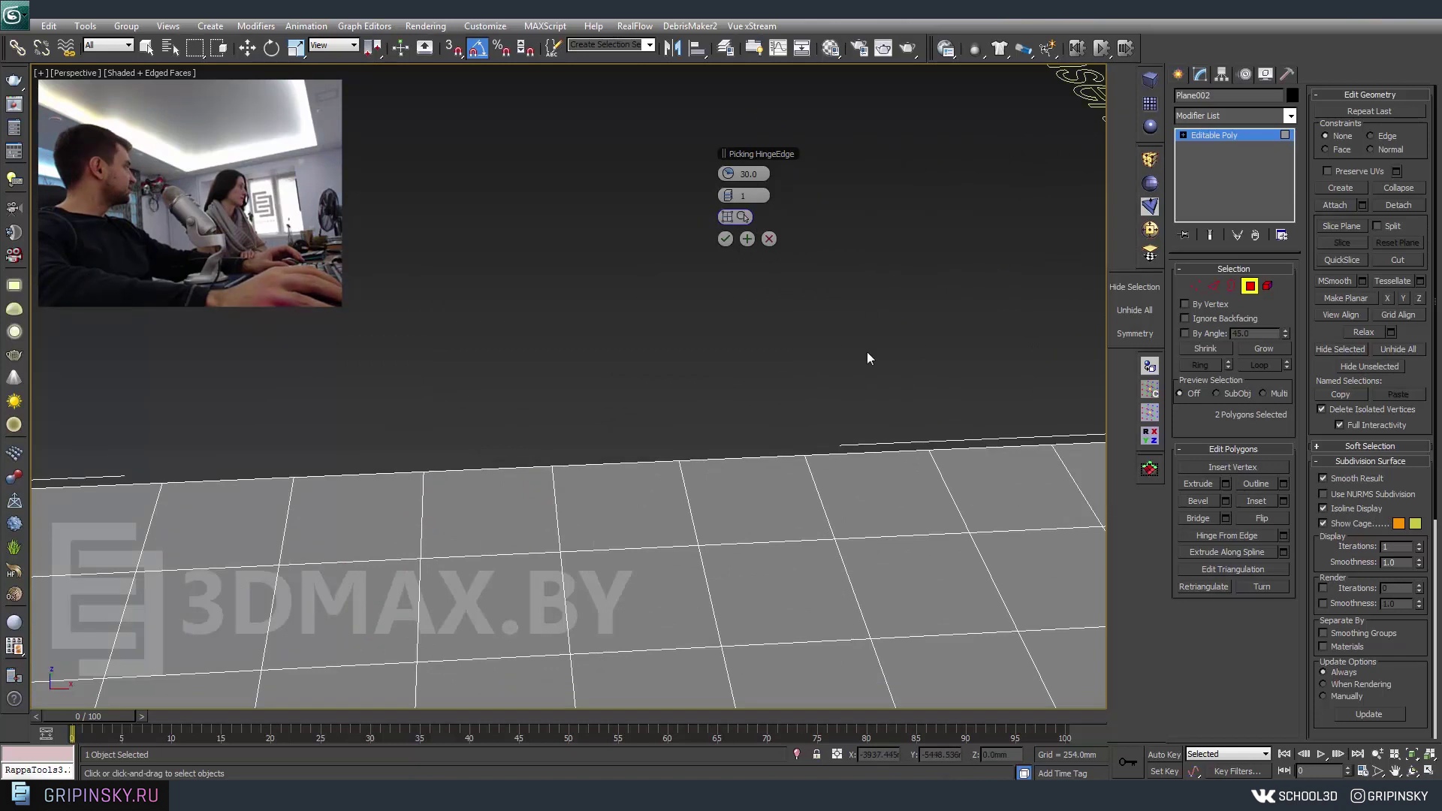
pyautogui.scroll(-5, 696, 589)
pyautogui.moveTo(641, 431); pyautogui.dragTo(644, 498, button='middle')
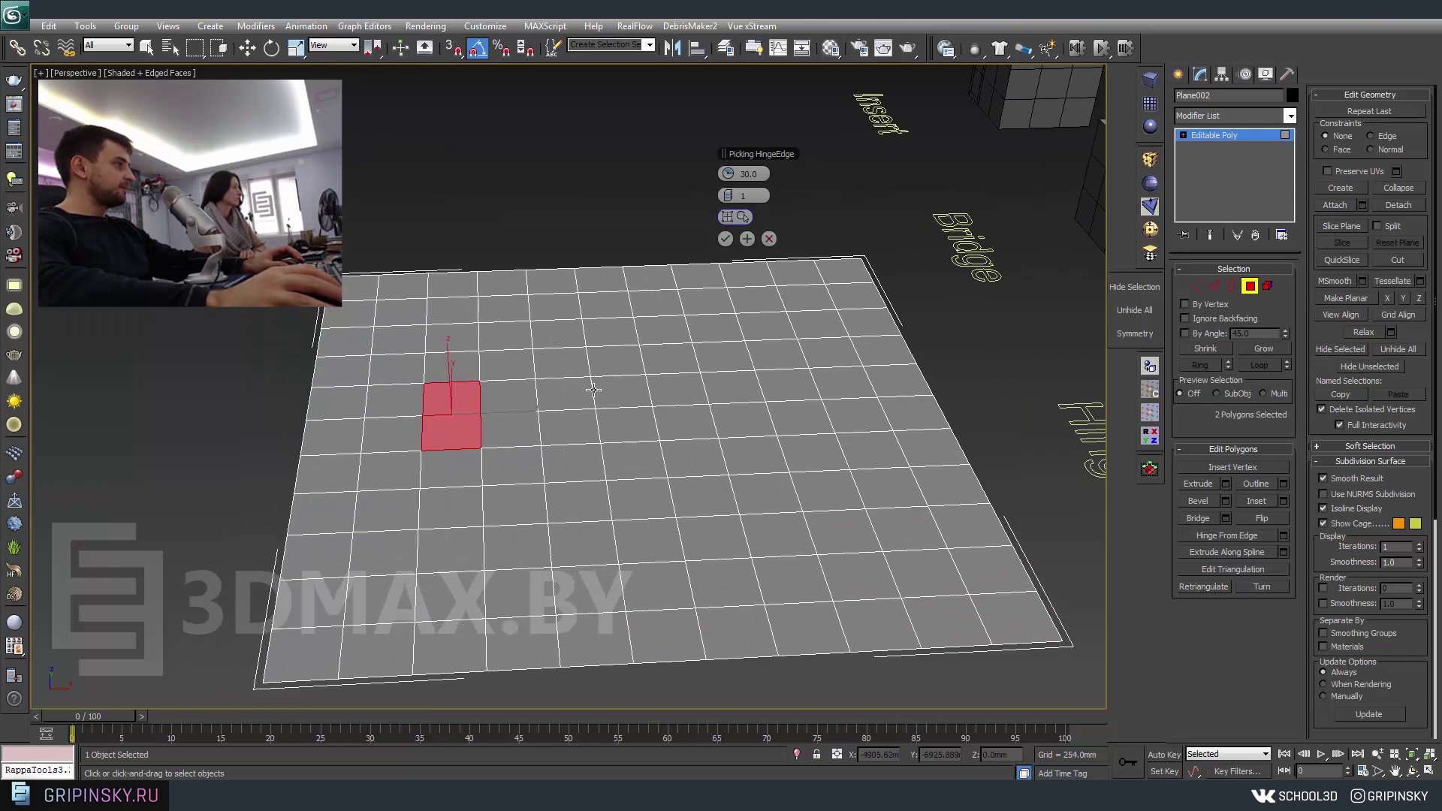
pyautogui.click(556, 454)
# Set the hinge to 18 segments at about 167 degrees and apply it.
pyautogui.keyDown('alt'); pyautogui.moveTo(556, 454); pyautogui.dragTo(488, 415, button='middle'); pyautogui.keyUp('alt')
pyautogui.press('w')
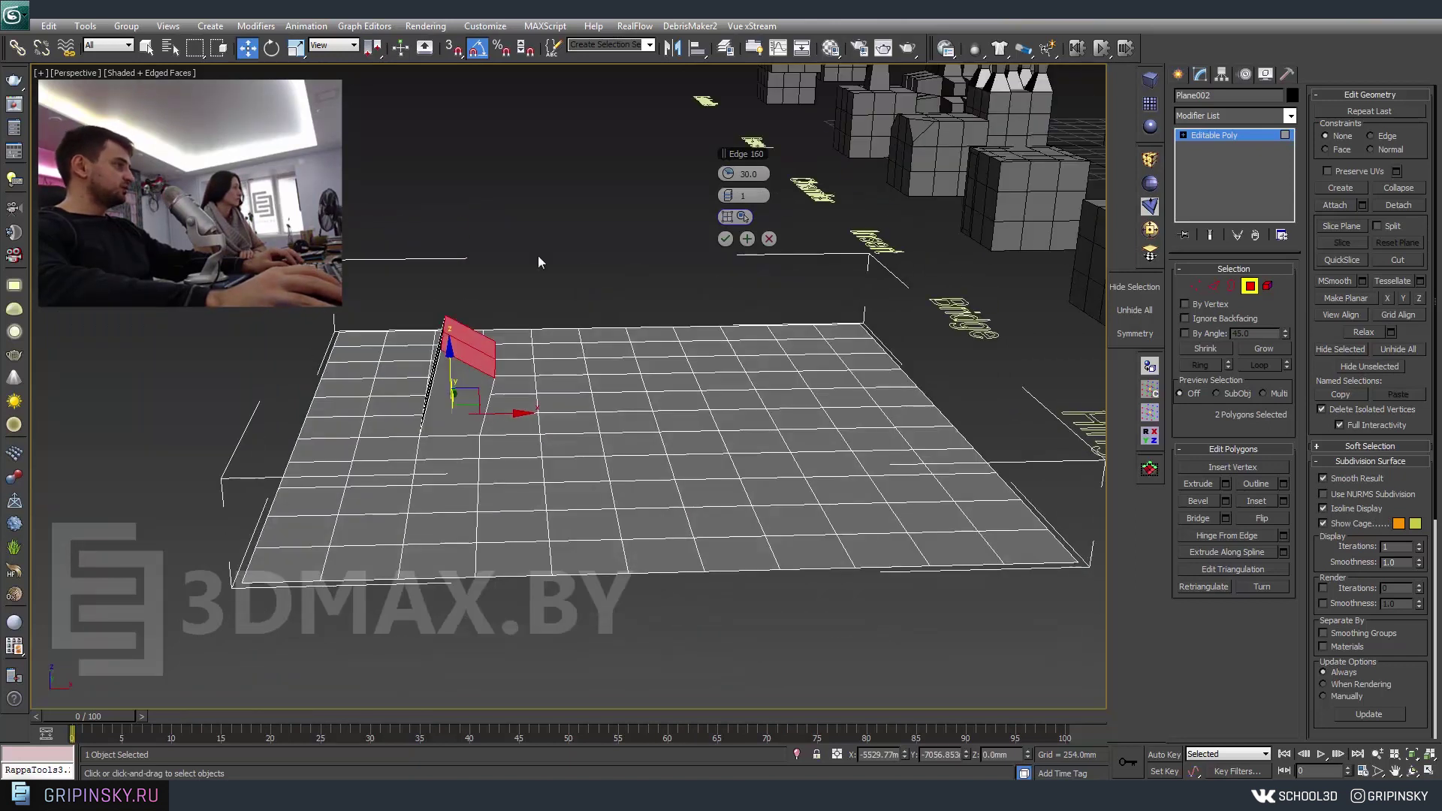
pyautogui.moveTo(735, 196)
pyautogui.mouseDown()
pyautogui.moveTo(888, 227)
pyautogui.moveTo(769, 197)
pyautogui.moveTo(749, 173)
pyautogui.moveTo(744, 188)
pyautogui.moveTo(972, 237)
pyautogui.moveTo(931, 237)
pyautogui.mouseUp()
pyautogui.scroll(5, 647, 396)
pyautogui.keyDown('alt'); pyautogui.moveTo(648, 397); pyautogui.dragTo(559, 373, button='middle'); pyautogui.keyUp('alt')
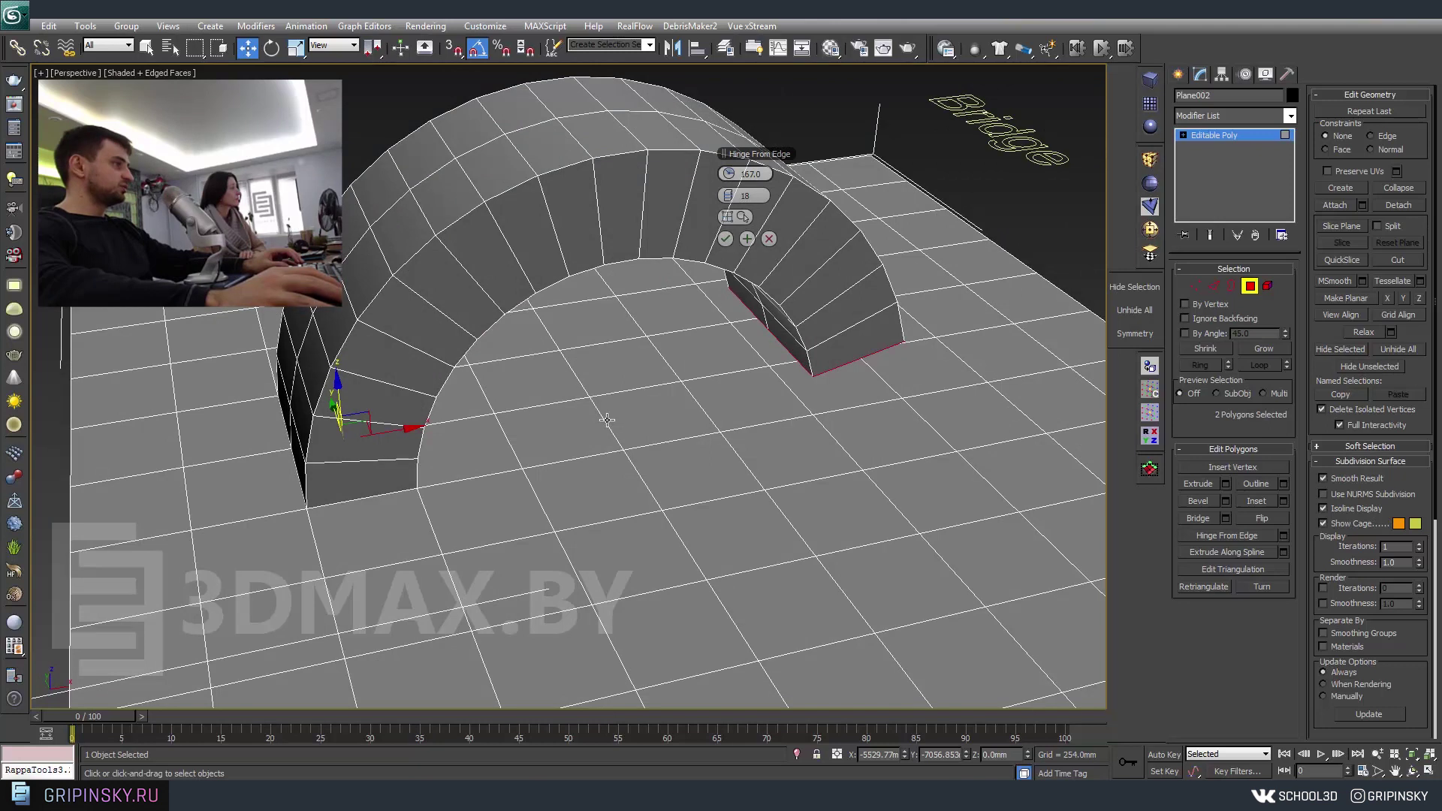
pyautogui.moveTo(696, 560); pyautogui.dragTo(733, 275, button='middle')
pyautogui.click(725, 239)
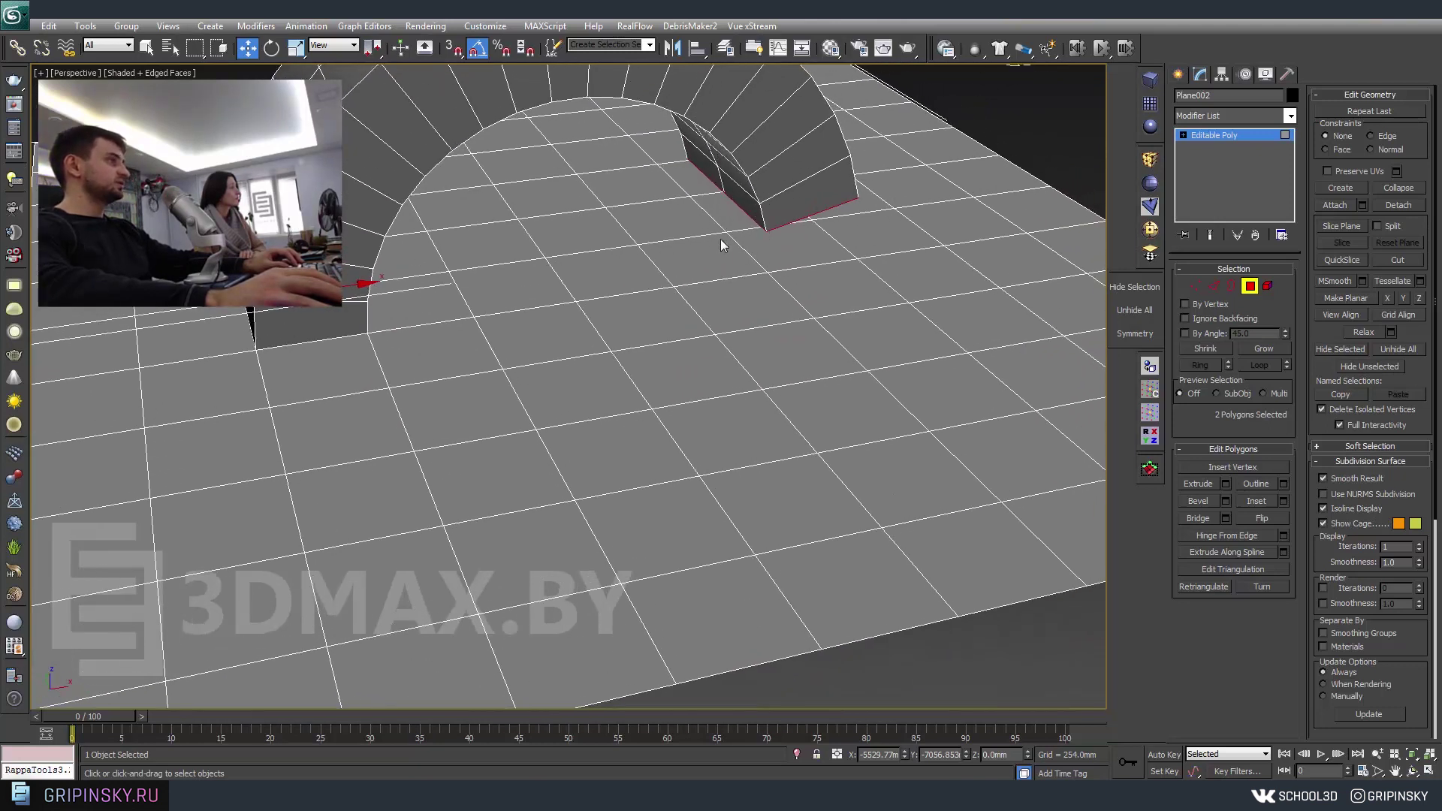
# Create a new cylinder and thin its radius to 6.973 mm.
pyautogui.click(1185, 73)
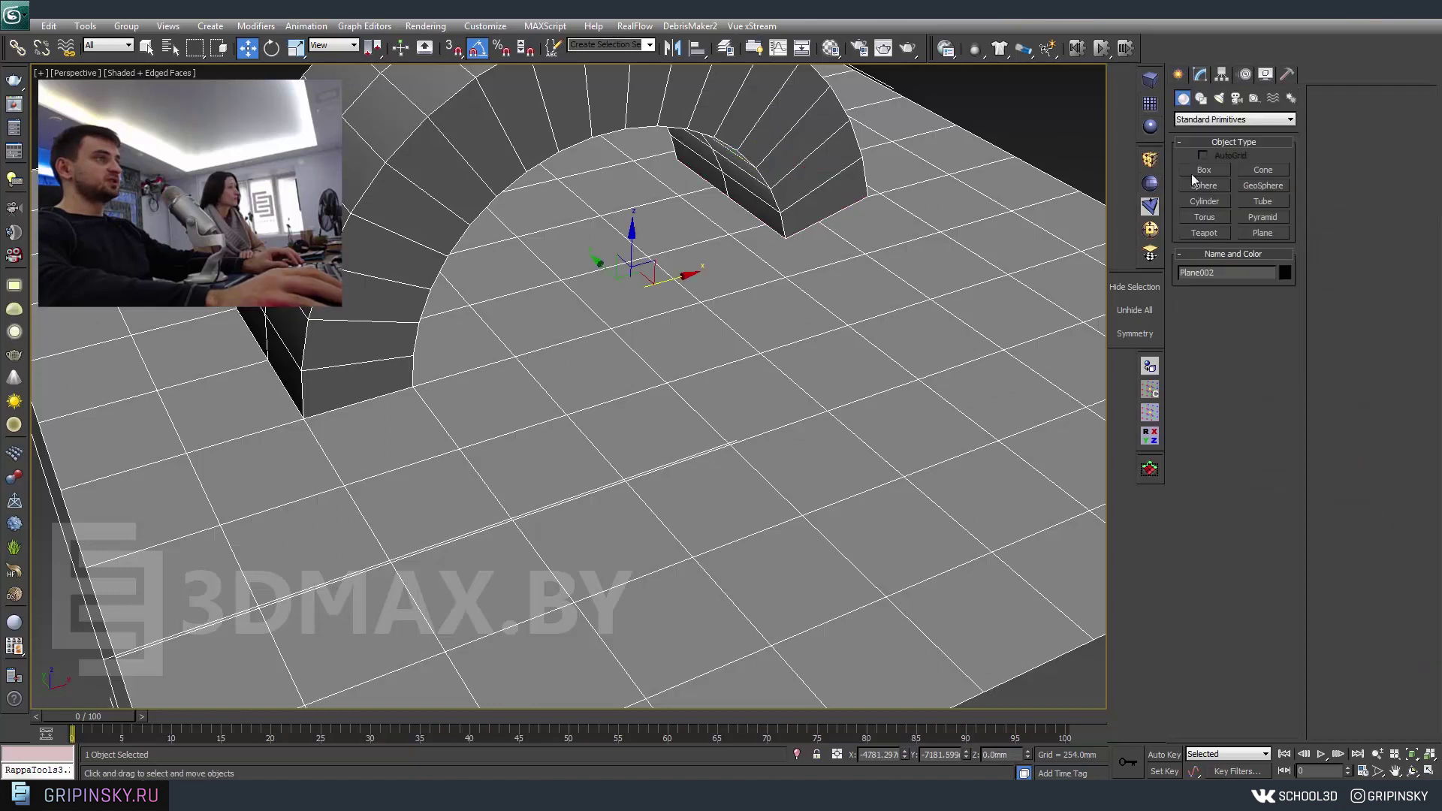
pyautogui.click(1203, 200)
pyautogui.scroll(-5, 751, 480)
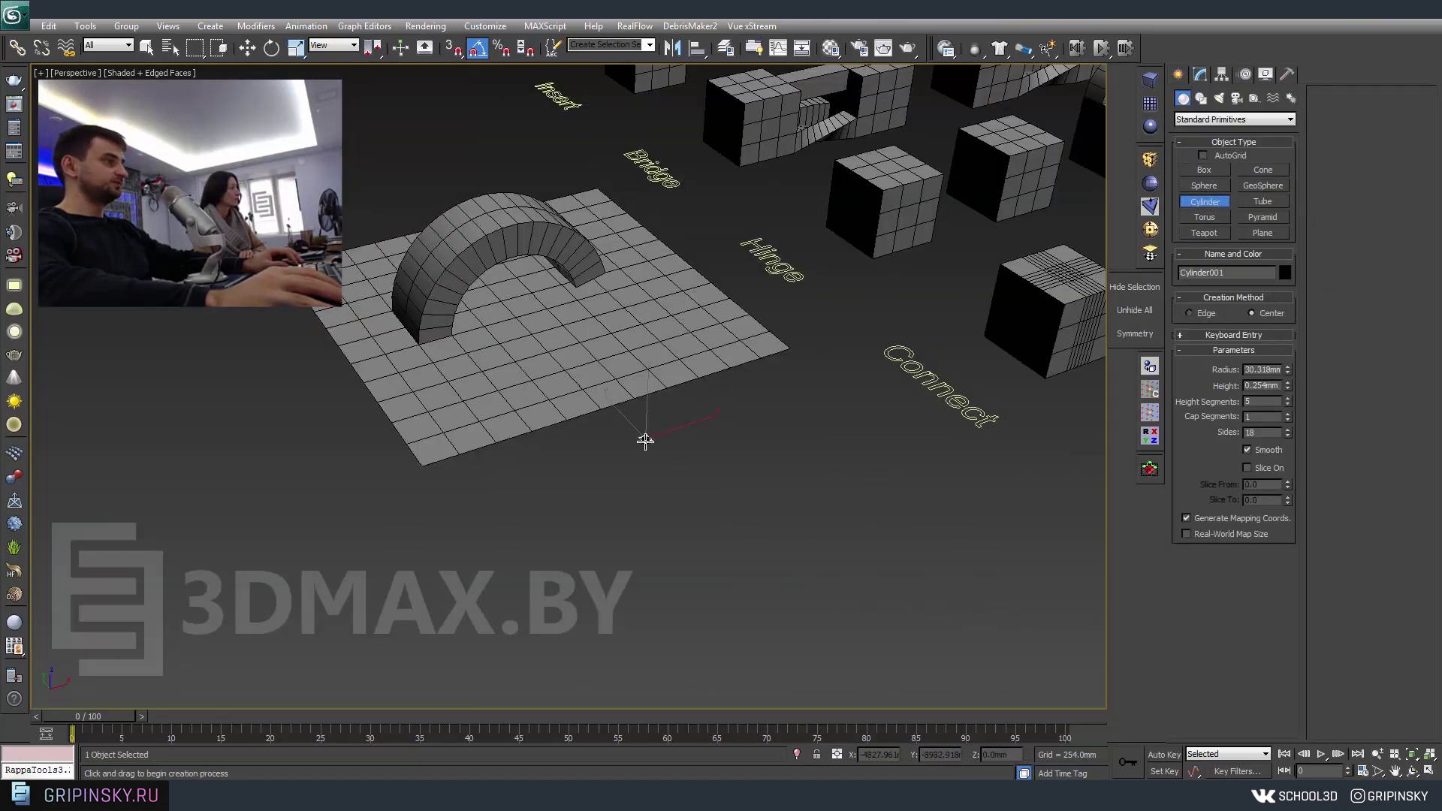
pyautogui.click(647, 181)
pyautogui.press('w')
pyautogui.click(1201, 73)
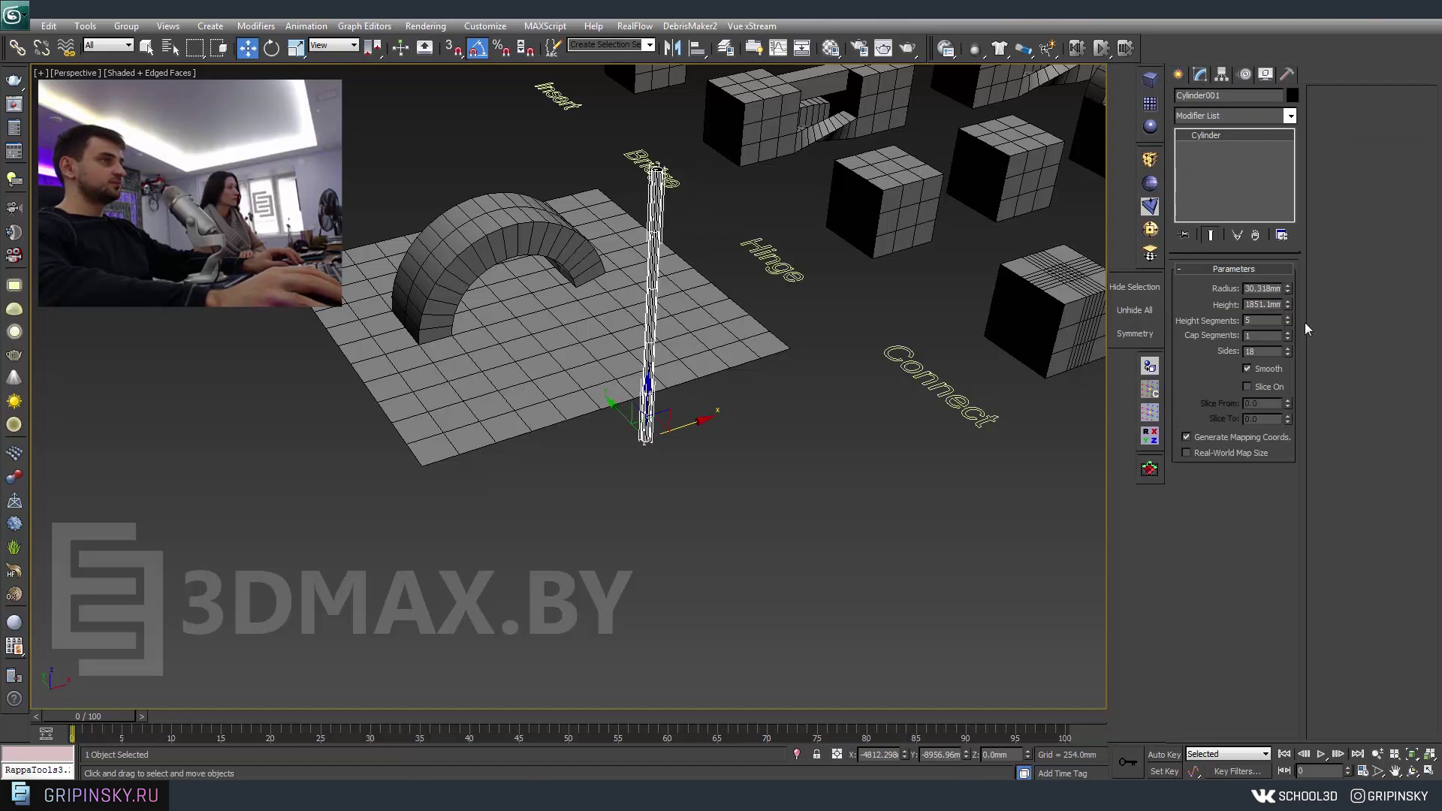
pyautogui.moveTo(1290, 301); pyautogui.dragTo(1294, 349)
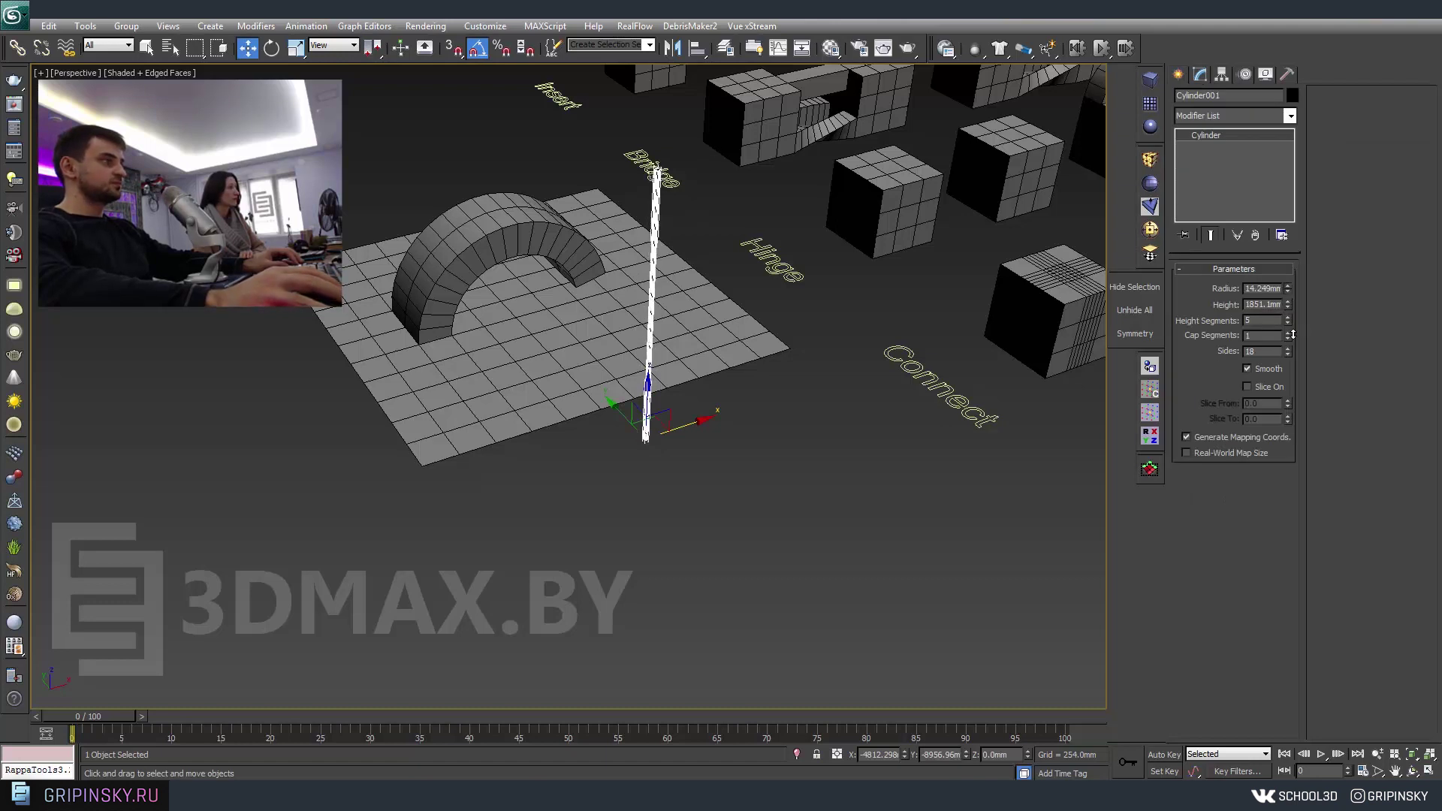
# Rotate the cylinder so it lies flat.
pyautogui.moveTo(673, 472); pyautogui.dragTo(612, 444, button='middle')
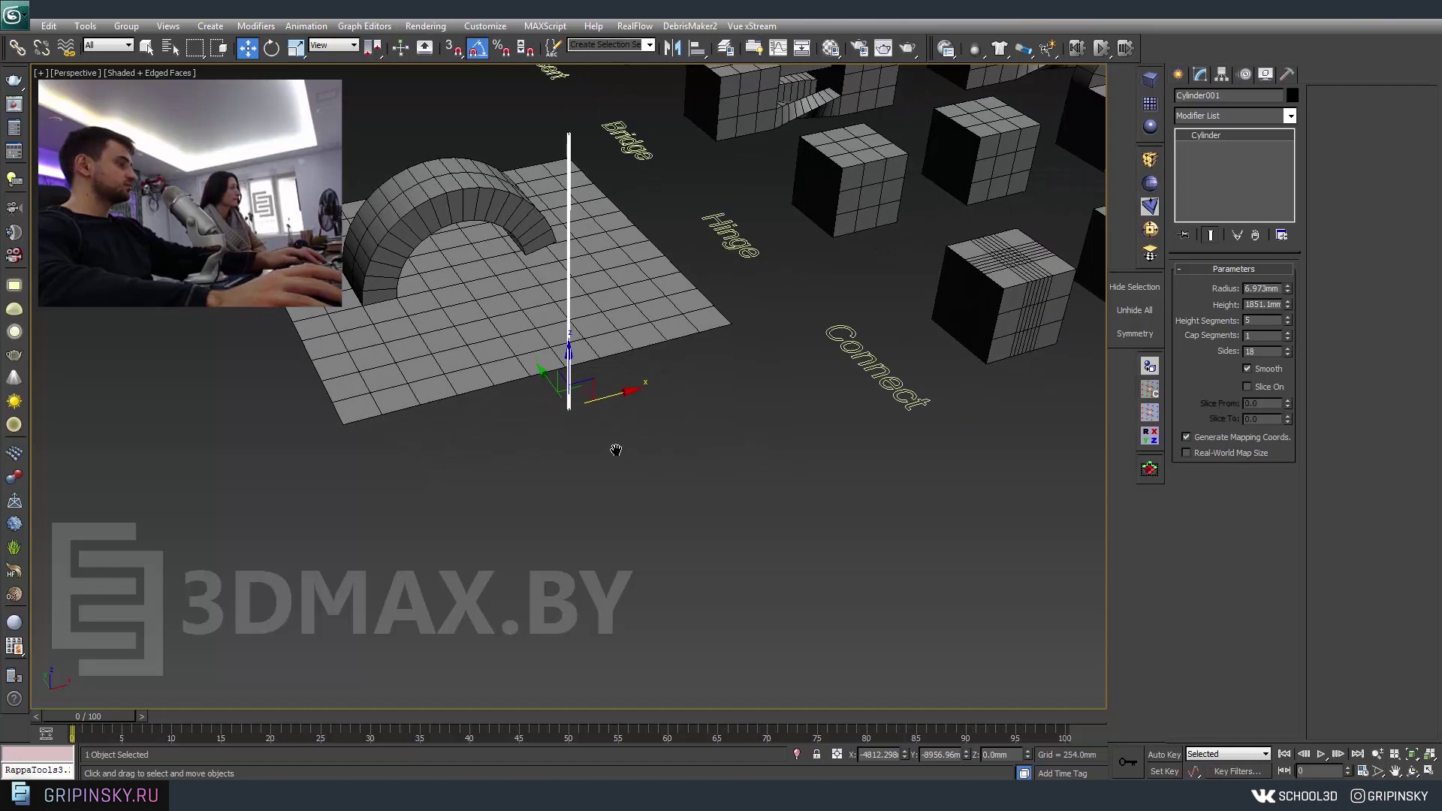
pyautogui.press('e')
pyautogui.moveTo(588, 384); pyautogui.dragTo(610, 446)
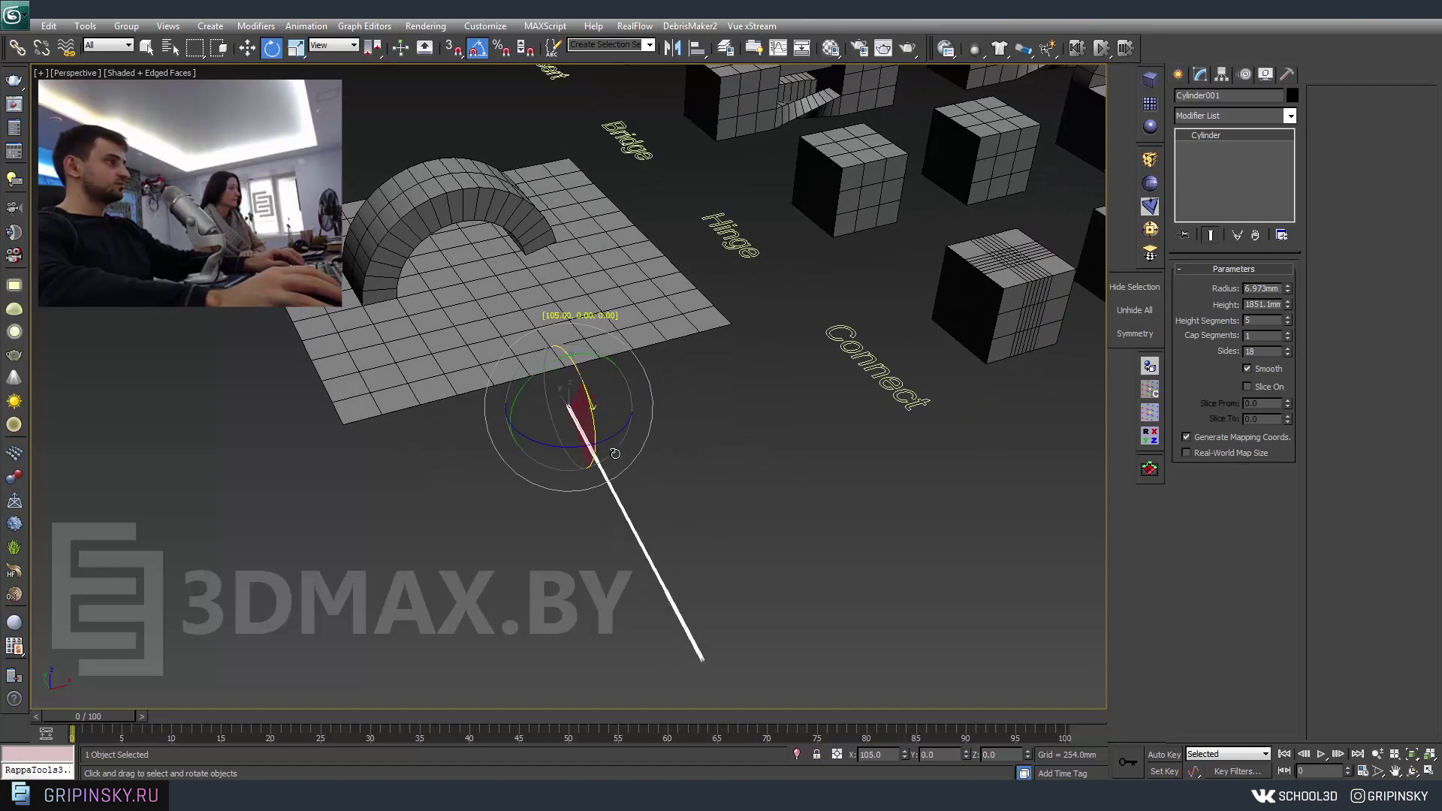
pyautogui.press('w')
# Move the 1851 mm rod onto the plane, running toward the arch.
pyautogui.moveTo(610, 446)
pyautogui.keyDown('alt'); pyautogui.mouseDown(button='middle')
pyautogui.moveTo(737, 362)
pyautogui.moveTo(579, 408)
pyautogui.mouseUp(button='middle'); pyautogui.keyUp('alt')
pyautogui.moveTo(541, 427); pyautogui.dragTo(635, 174)
pyautogui.moveTo(635, 174)
pyautogui.keyDown('alt'); pyautogui.mouseDown(button='middle')
pyautogui.moveTo(625, 291)
pyautogui.moveTo(589, 386)
pyautogui.moveTo(631, 290)
pyautogui.moveTo(609, 383)
pyautogui.moveTo(677, 386)
pyautogui.moveTo(676, 370)
pyautogui.moveTo(653, 376)
pyautogui.mouseUp(button='middle'); pyautogui.keyUp('alt')
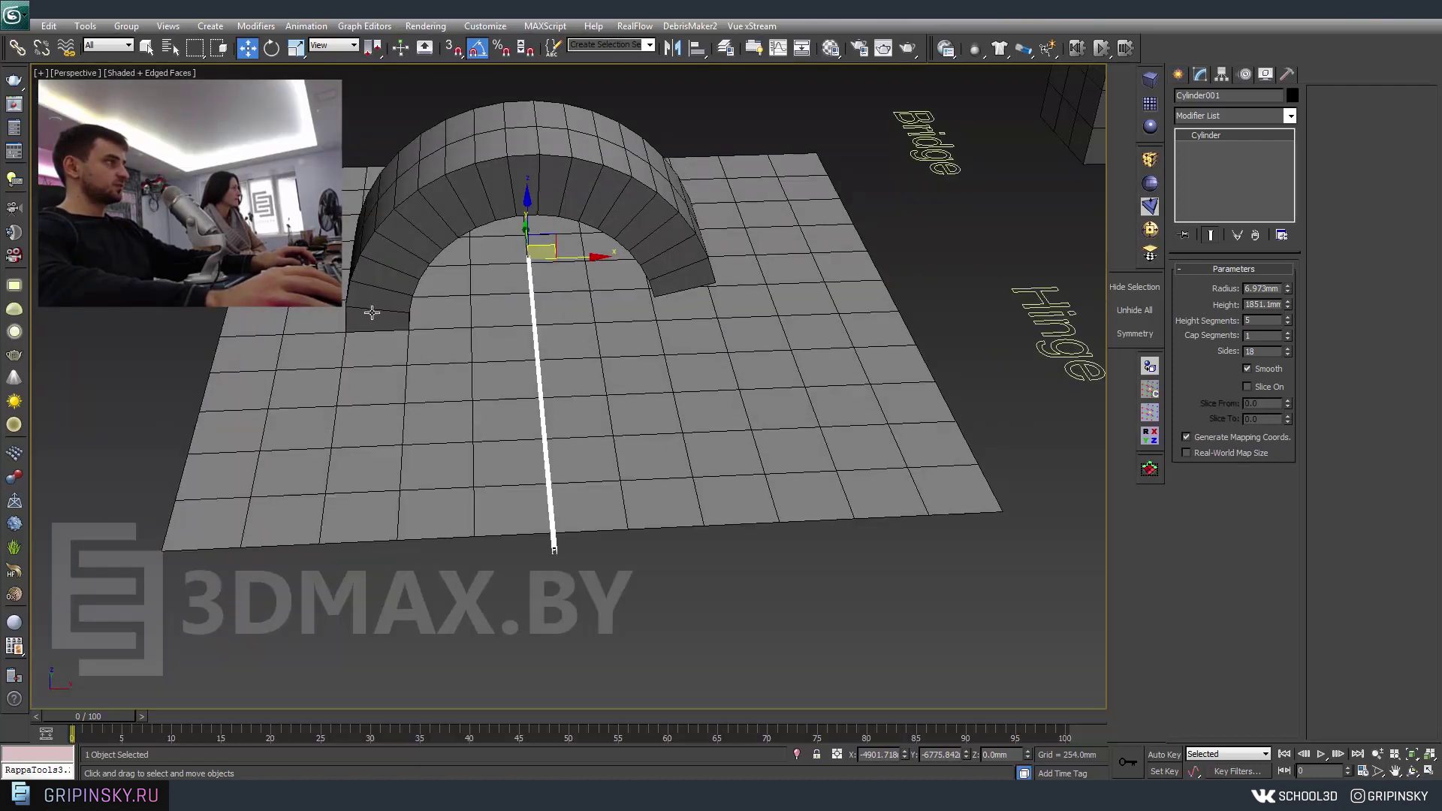
pyautogui.keyDown('alt'); pyautogui.moveTo(555, 394); pyautogui.dragTo(622, 263, button='middle'); pyautogui.keyUp('alt')
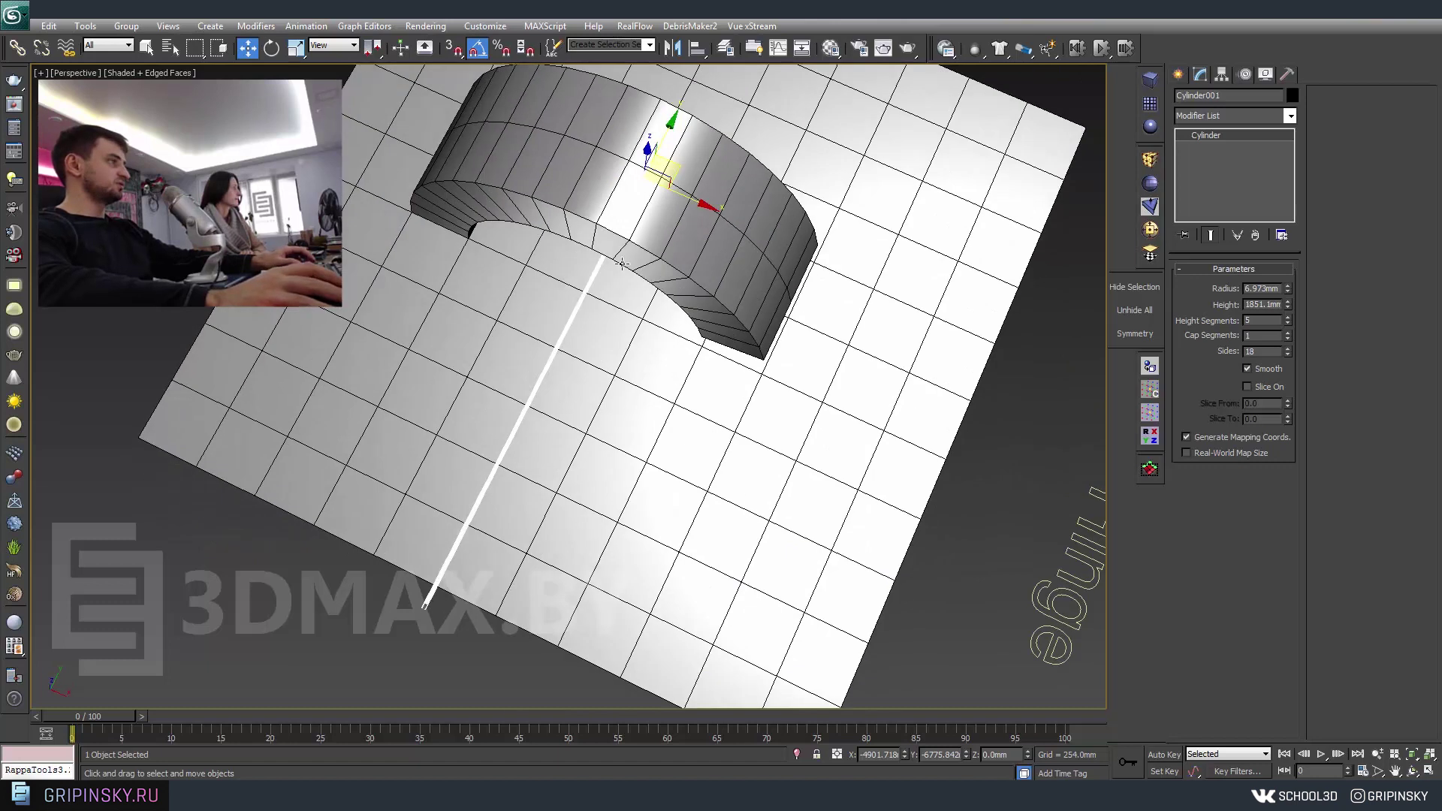
pyautogui.moveTo(671, 139); pyautogui.dragTo(635, 155)
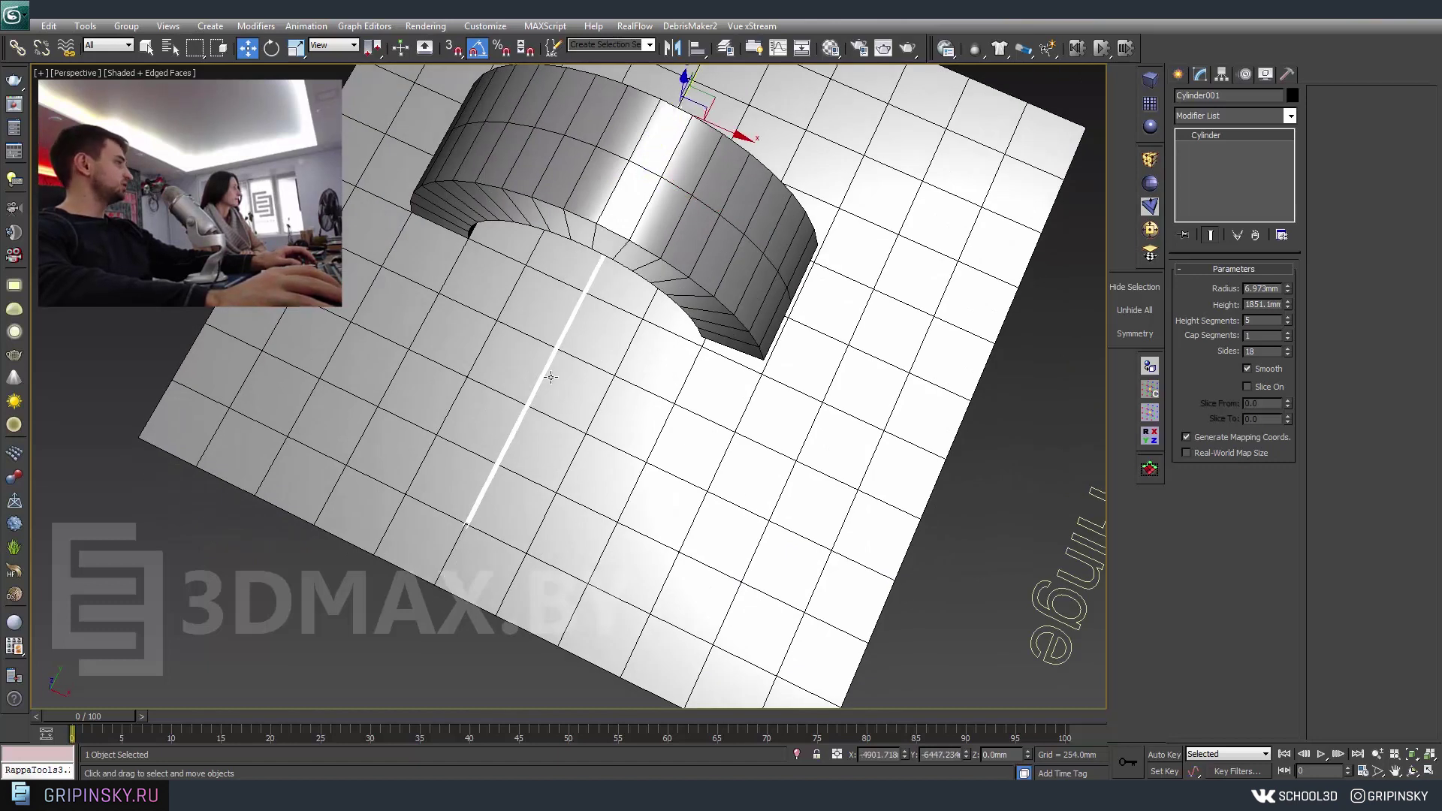
pyautogui.moveTo(494, 497)
pyautogui.keyDown('alt'); pyautogui.mouseDown(button='middle')
pyautogui.moveTo(594, 370)
pyautogui.moveTo(580, 389)
pyautogui.mouseUp(button='middle'); pyautogui.keyUp('alt')
# Select the grid plane under the arch.
pyautogui.scroll(2, 676, 344)
pyautogui.scroll(-5, 691, 347)
pyautogui.scroll(4, 712, 352)
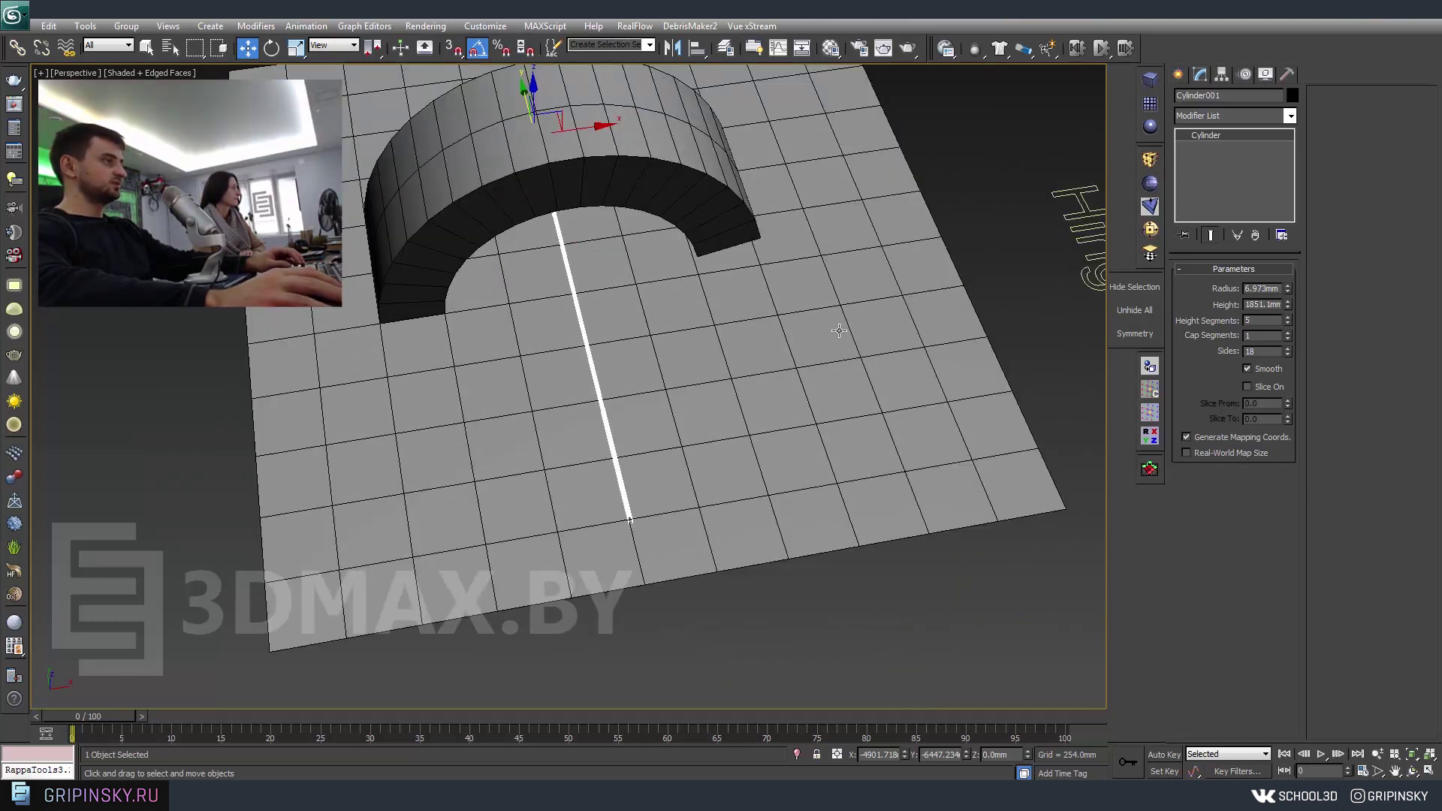
pyautogui.click(839, 330)
pyautogui.scroll(-5, 605, 390)
# Draw a new grid plane and frame it in the view.
pyautogui.click(1149, 103)
pyautogui.moveTo(429, 581); pyautogui.dragTo(644, 387, button='middle')
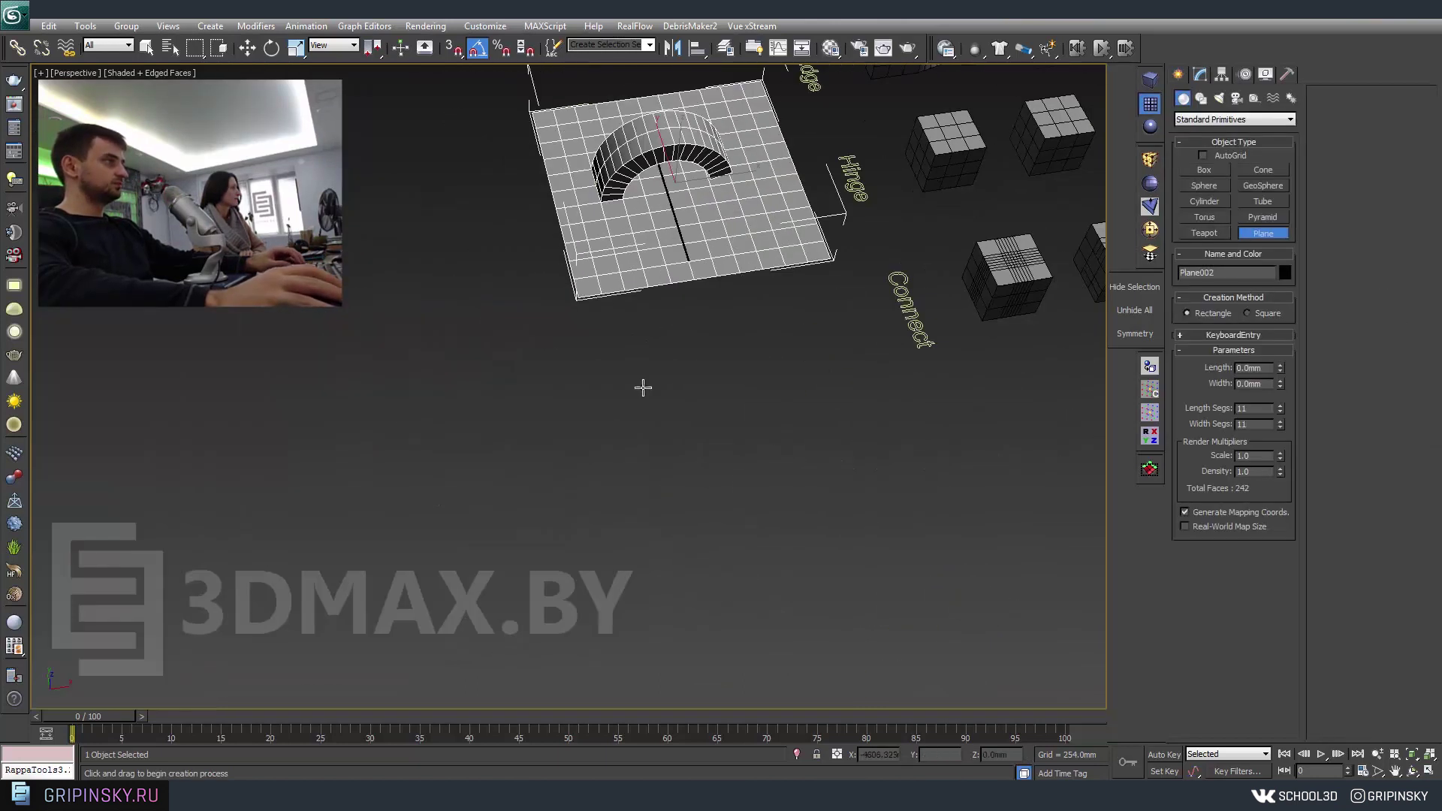
pyautogui.moveTo(334, 350); pyautogui.dragTo(476, 356)
pyautogui.press('z')
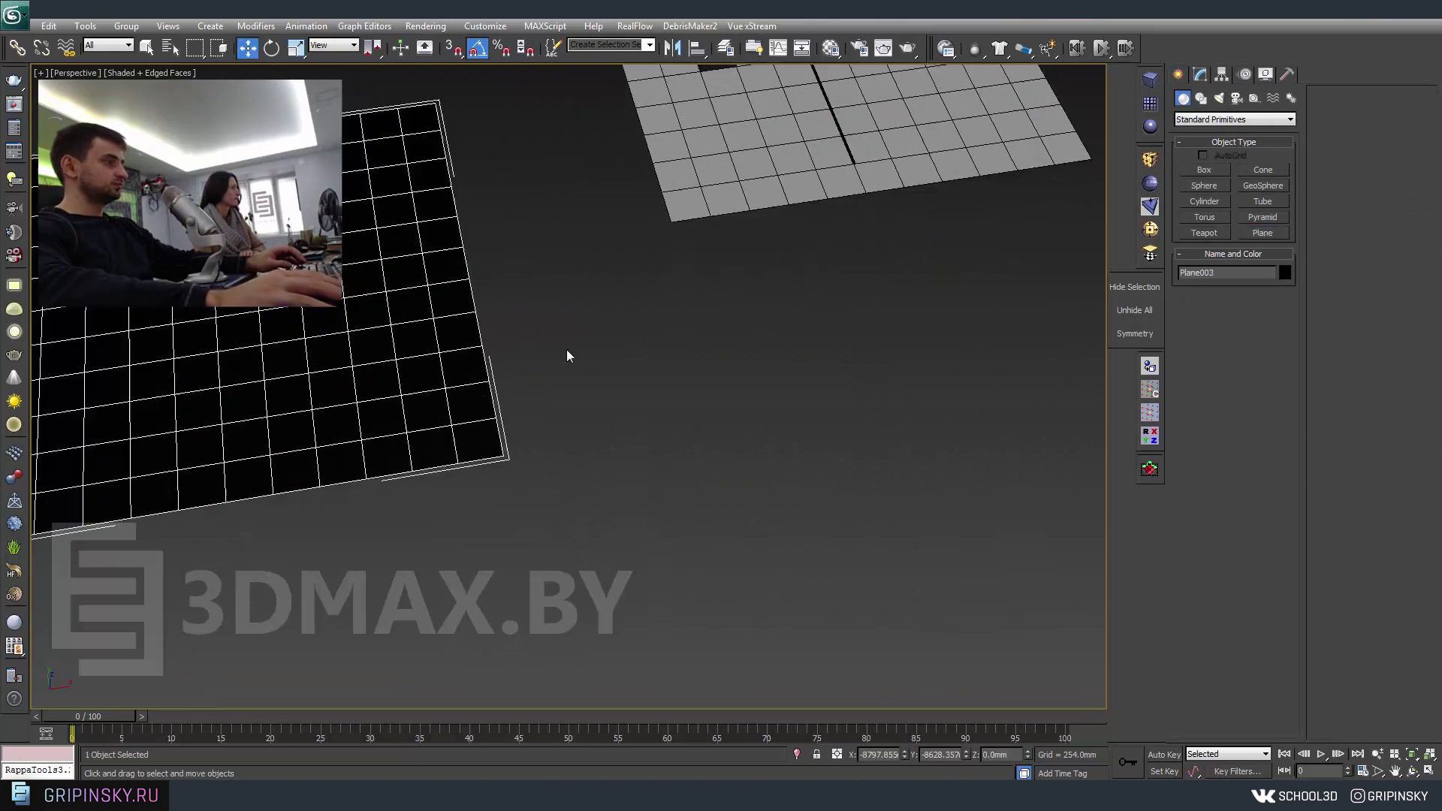
# Convert the new plane to Editable Poly and select one of its polygons.
pyautogui.click(1157, 362)
pyautogui.rightClick(820, 417)
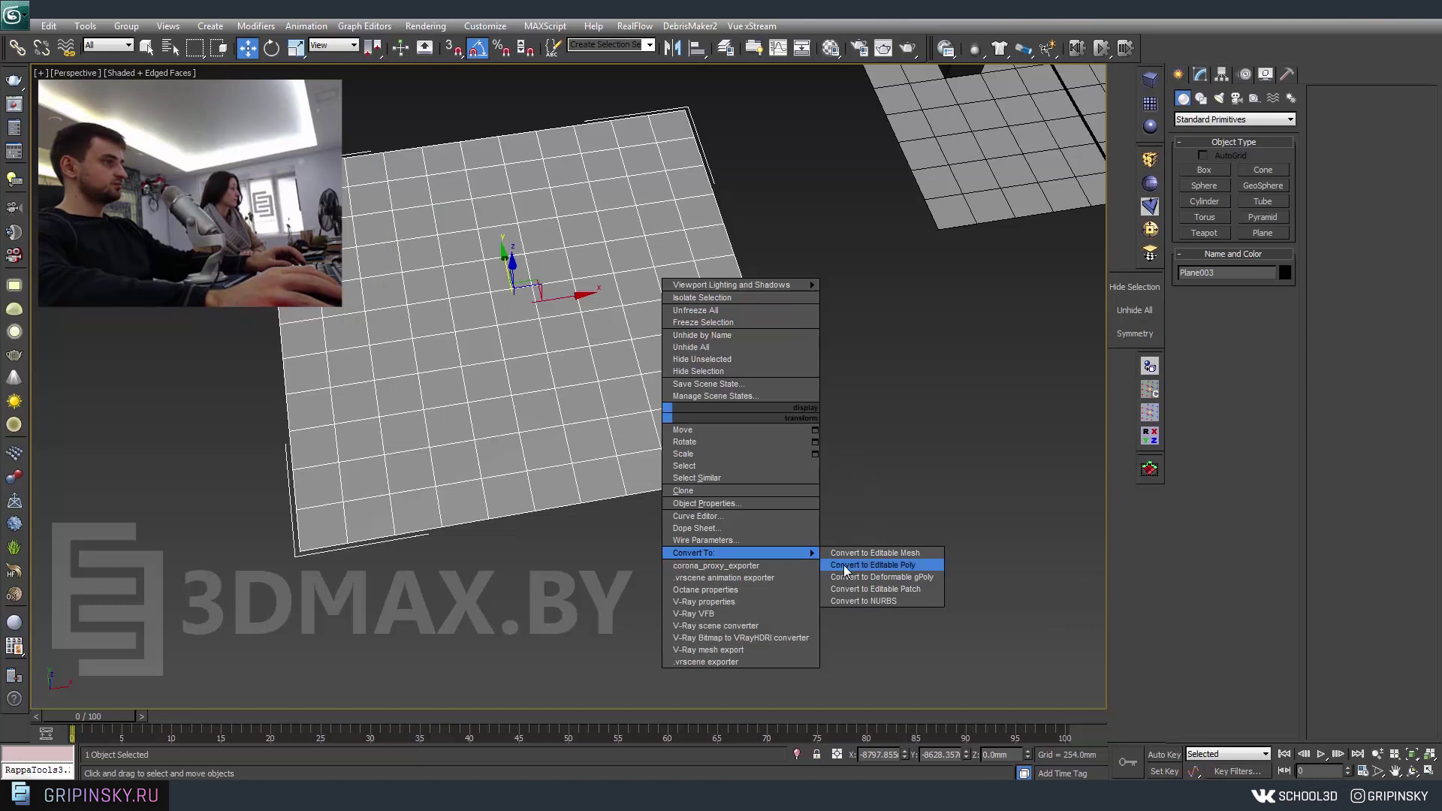
pyautogui.click(844, 565)
pyautogui.moveTo(859, 473); pyautogui.dragTo(1025, 418, button='middle')
pyautogui.press('4')
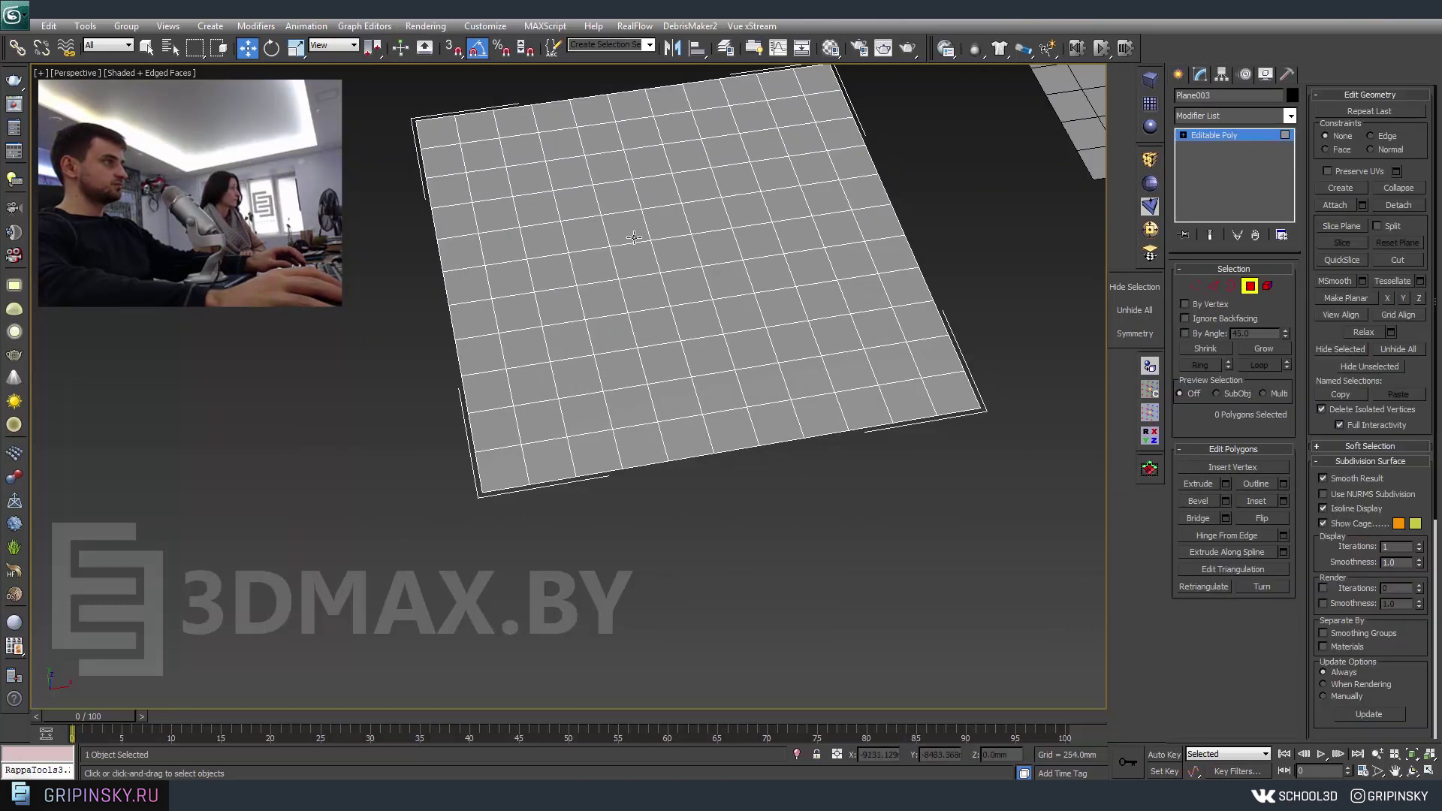
pyautogui.click(634, 237)
# Hinge the polygon from a picked edge with 13 segments, first at 215°.
pyautogui.moveTo(680, 300)
pyautogui.keyDown('alt'); pyautogui.mouseDown(button='middle')
pyautogui.moveTo(715, 332)
pyautogui.moveTo(765, 321)
pyautogui.moveTo(984, 410)
pyautogui.mouseUp(button='middle'); pyautogui.keyUp('alt')
pyautogui.click(1283, 535)
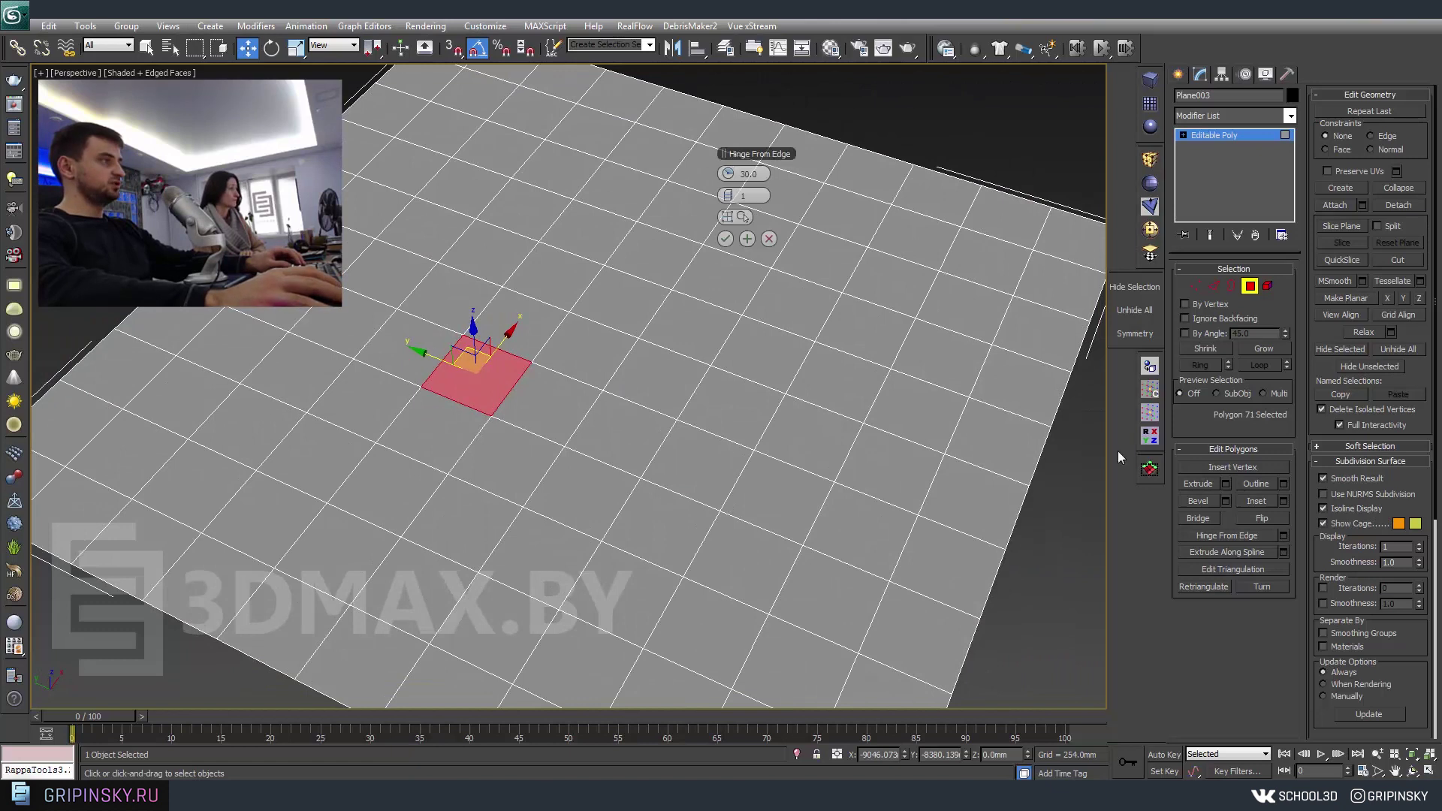
pyautogui.moveTo(727, 154); pyautogui.dragTo(898, 112)
pyautogui.click(909, 174)
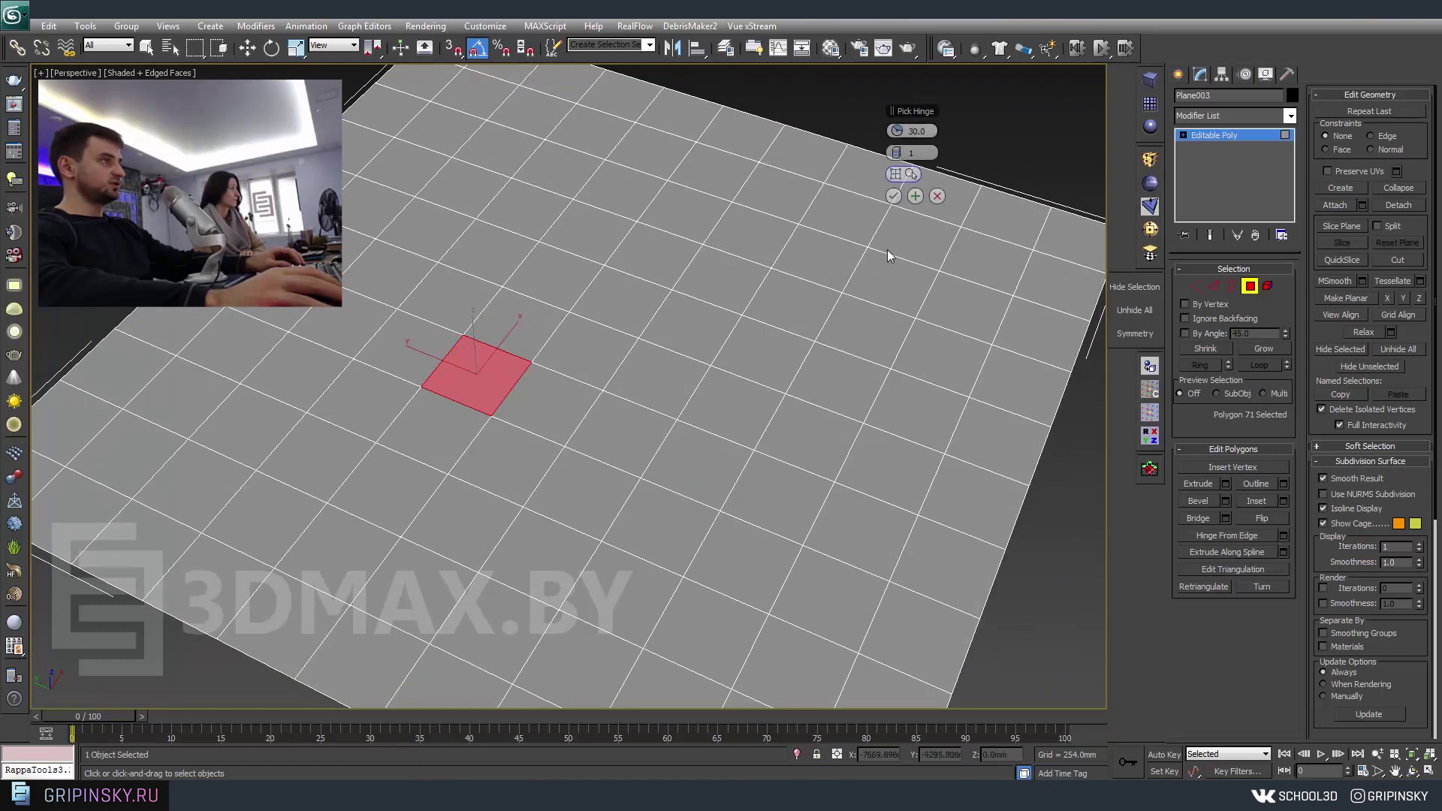
pyautogui.click(456, 403)
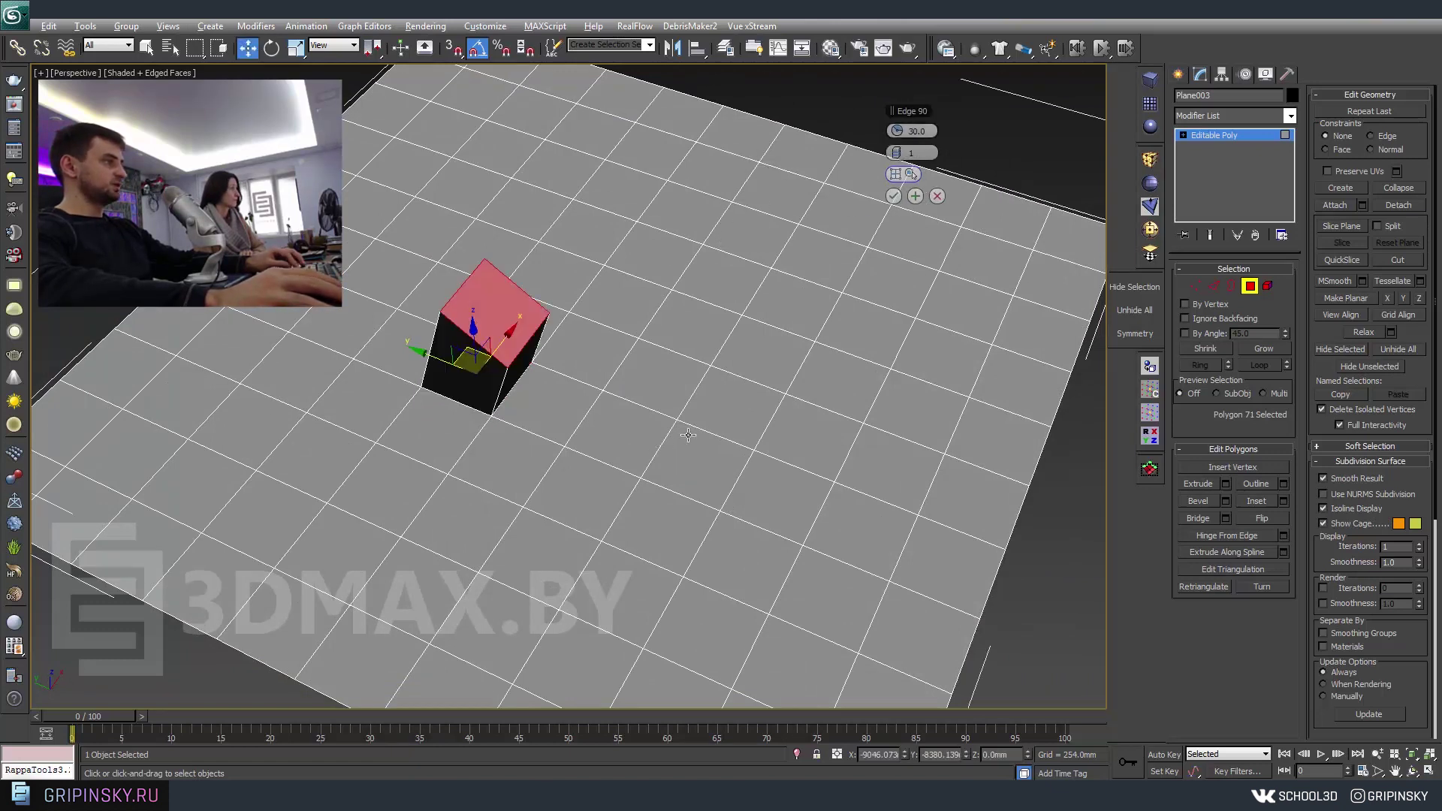
pyautogui.keyDown('alt'); pyautogui.moveTo(456, 402); pyautogui.dragTo(870, 142, button='middle'); pyautogui.keyUp('alt')
pyautogui.moveTo(910, 154)
pyautogui.mouseDown()
pyautogui.moveTo(946, 154)
pyautogui.moveTo(929, 188)
pyautogui.moveTo(930, 135)
pyautogui.mouseUp()
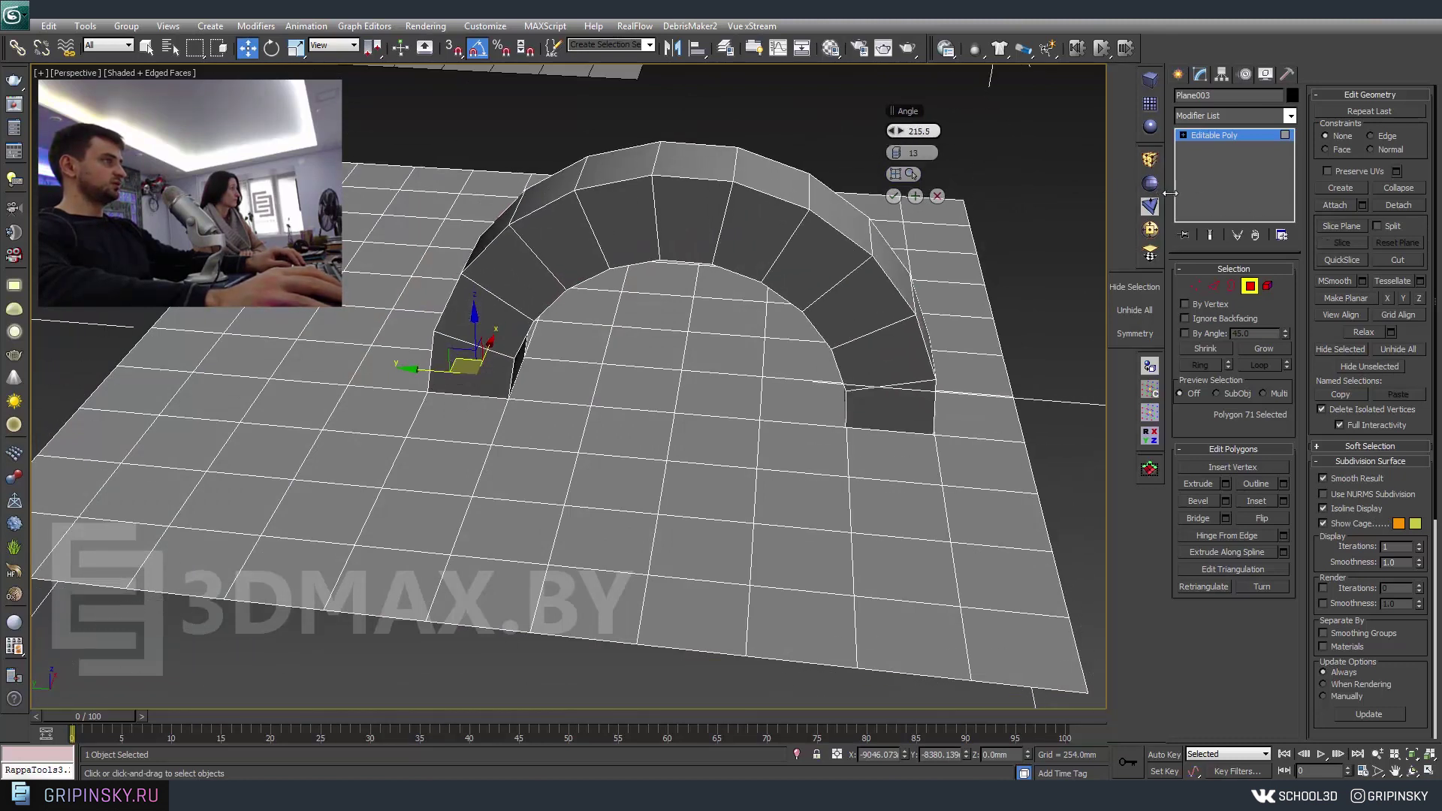
pyautogui.scroll(3, 616, 438)
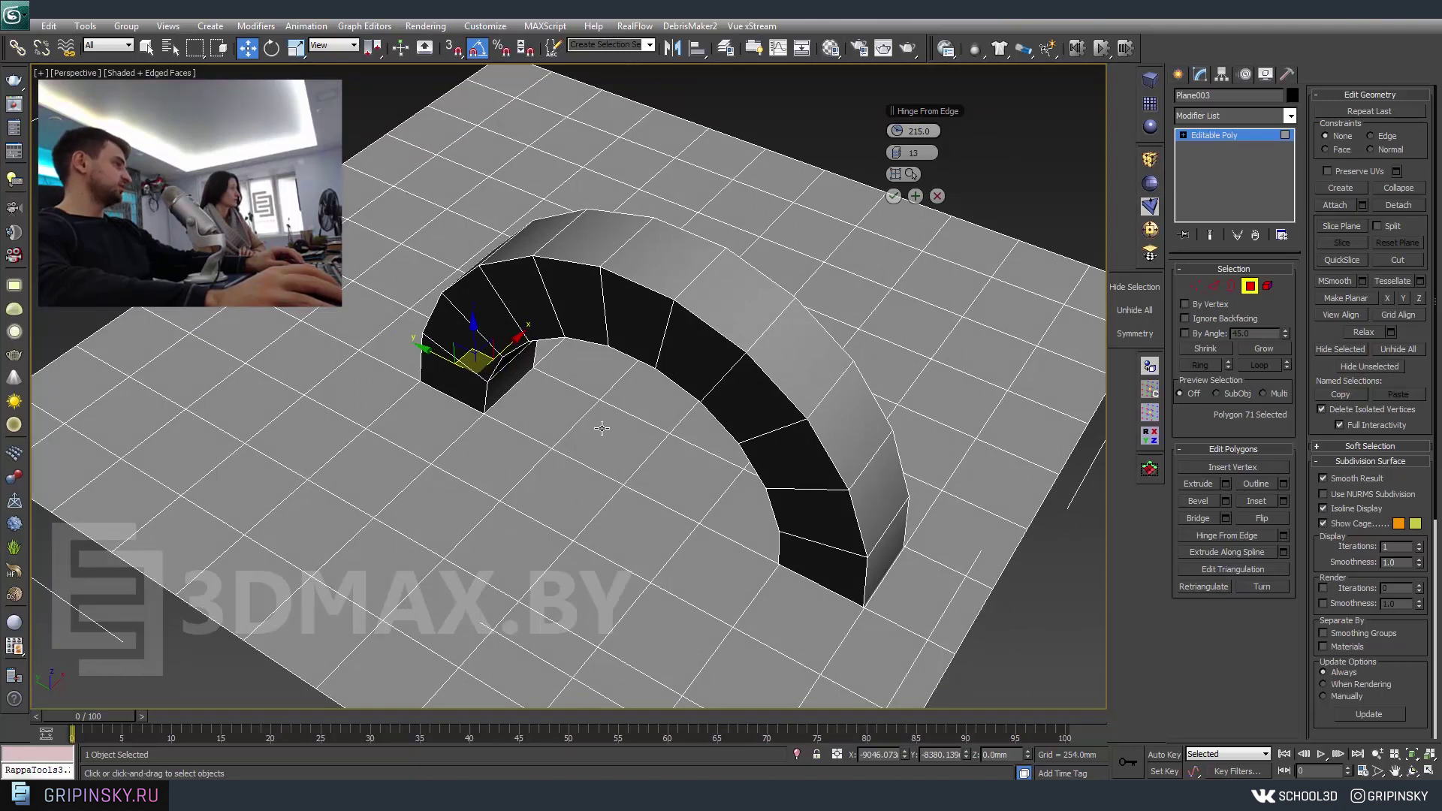
# Switch the hinge edge to edge 113, then to edge 154.
pyautogui.keyDown('alt'); pyautogui.moveTo(862, 328); pyautogui.dragTo(673, 309, button='middle'); pyautogui.keyUp('alt')
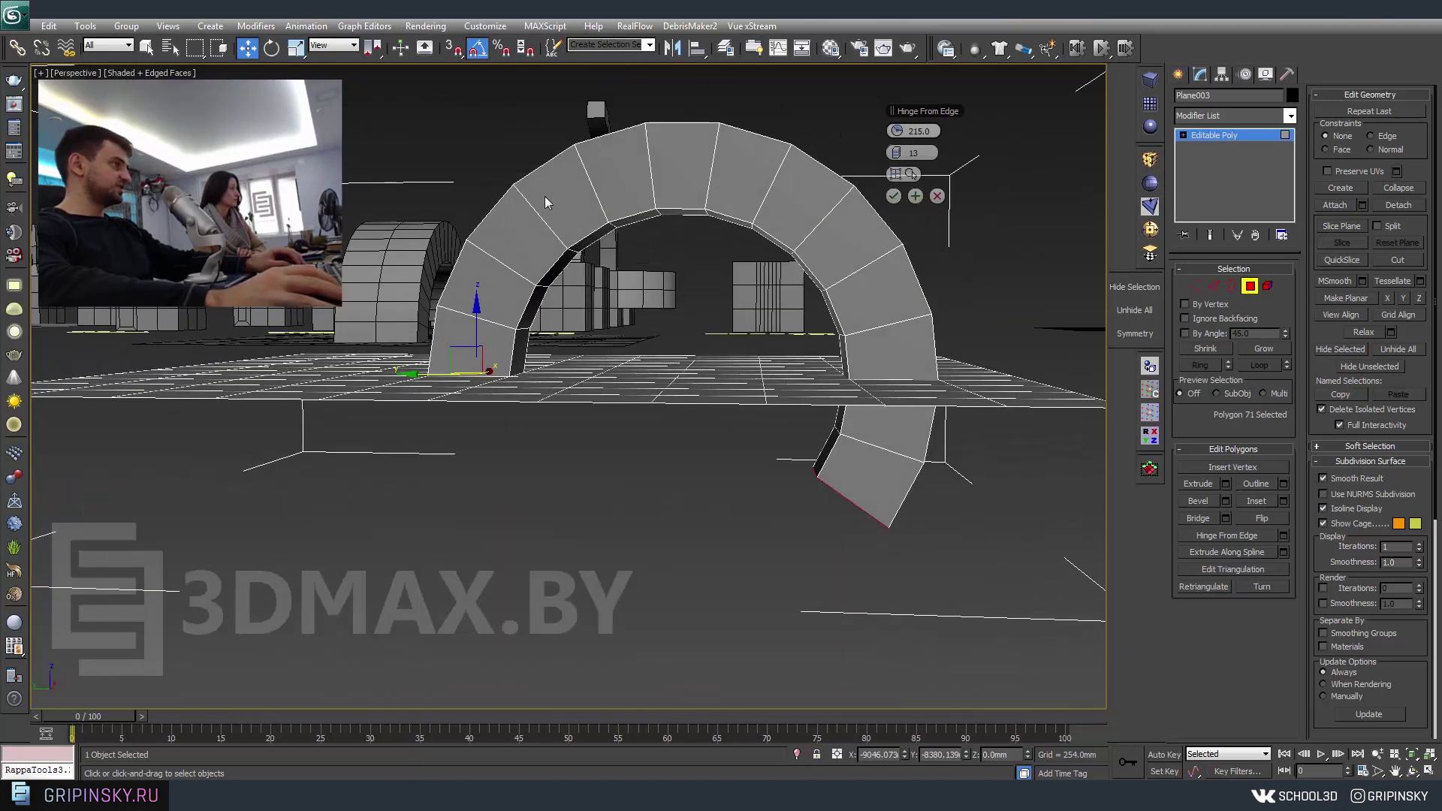
pyautogui.keyDown('alt'); pyautogui.moveTo(971, 429); pyautogui.dragTo(500, 547, button='middle'); pyautogui.keyUp('alt')
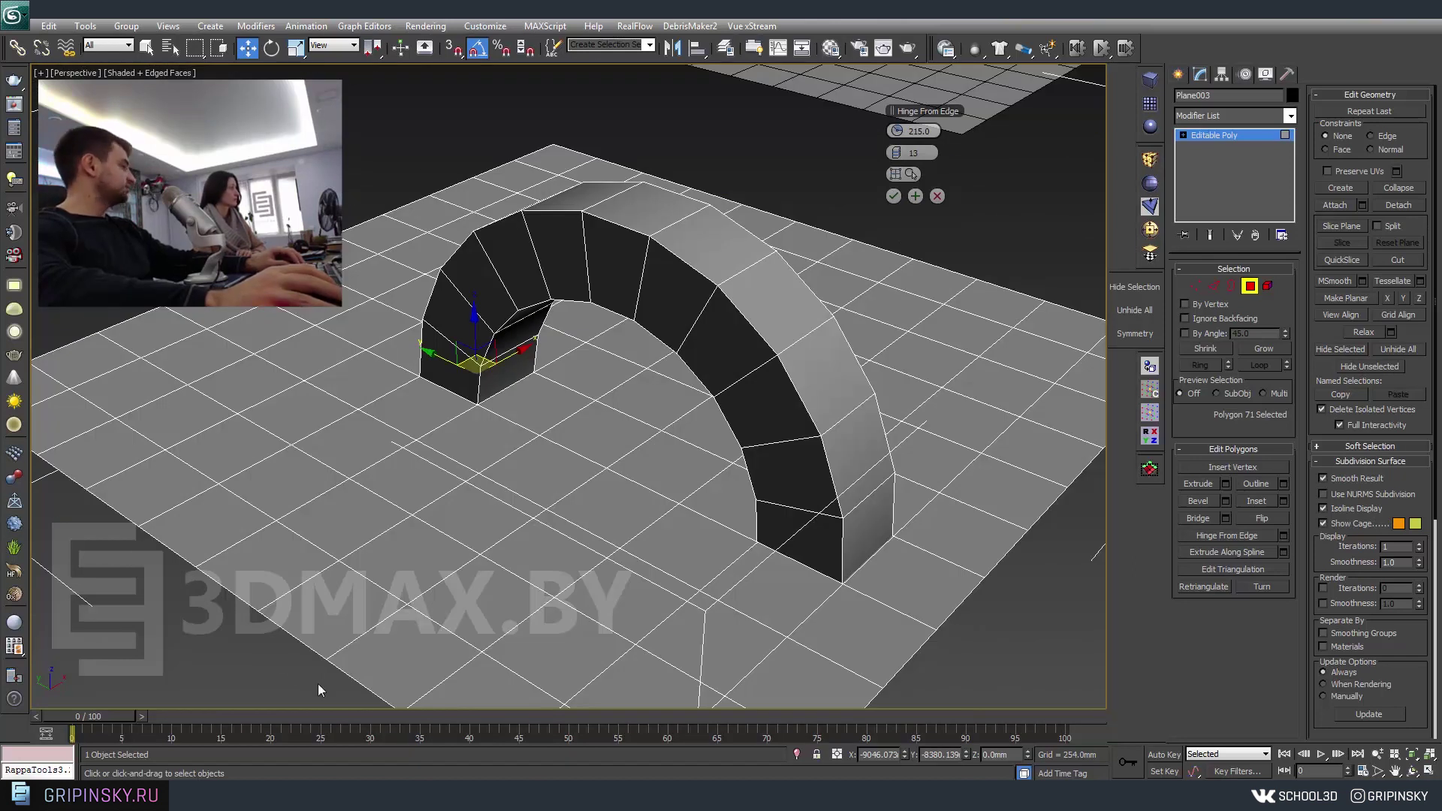
pyautogui.keyDown('alt'); pyautogui.moveTo(317, 683); pyautogui.dragTo(450, 601, button='middle'); pyautogui.keyUp('alt')
pyautogui.click(911, 173)
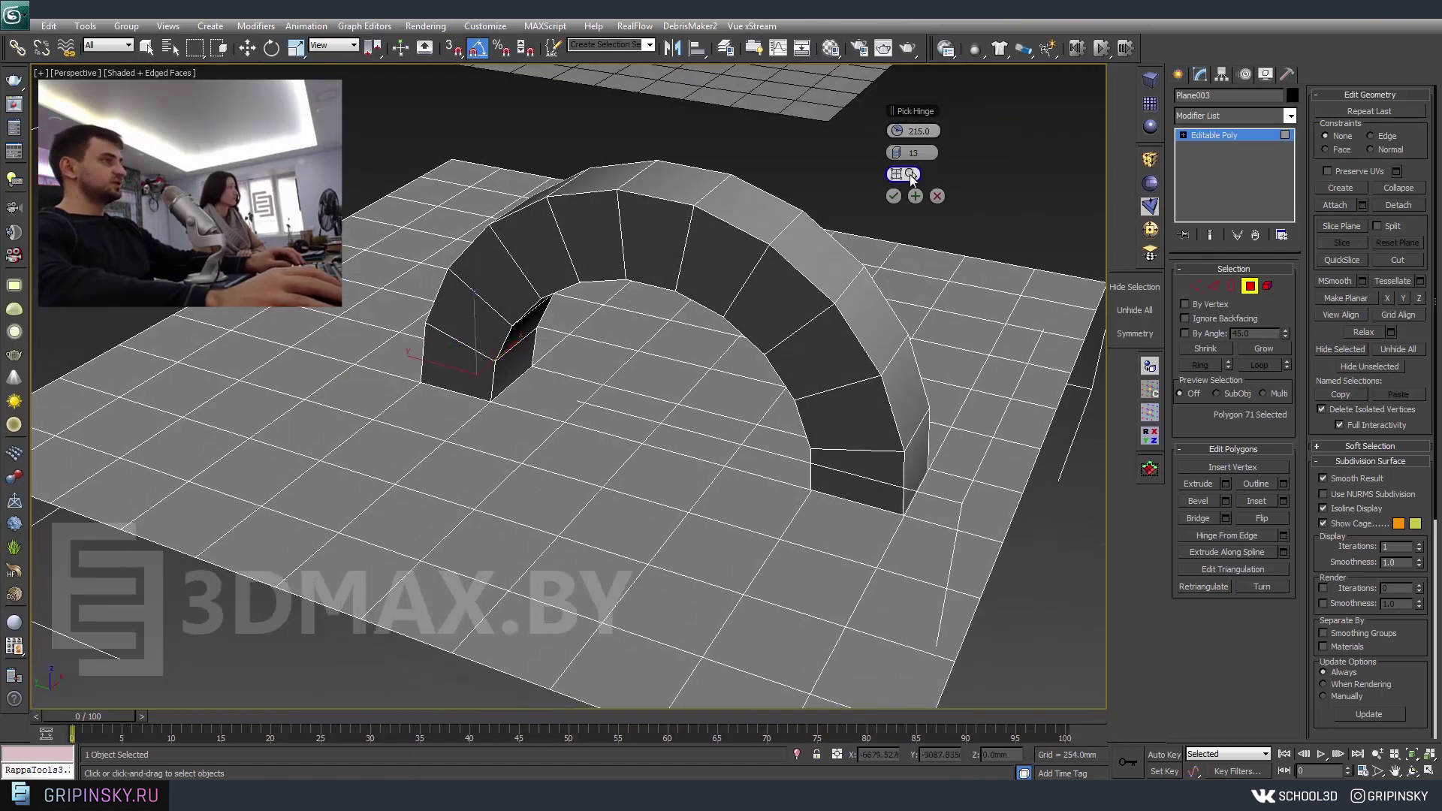
pyautogui.click(580, 403)
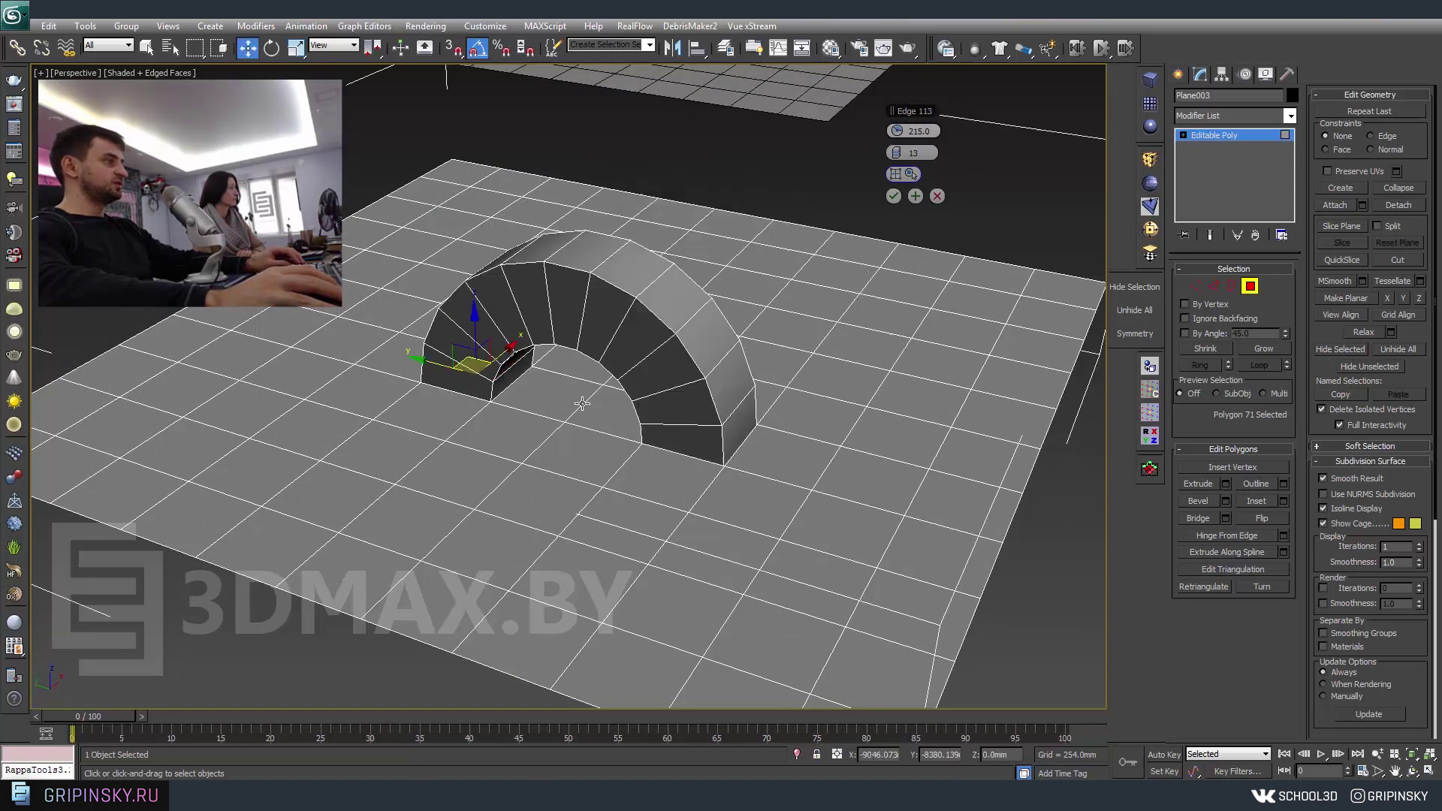
pyautogui.keyDown('alt'); pyautogui.moveTo(581, 403); pyautogui.dragTo(633, 386, button='middle'); pyautogui.keyUp('alt')
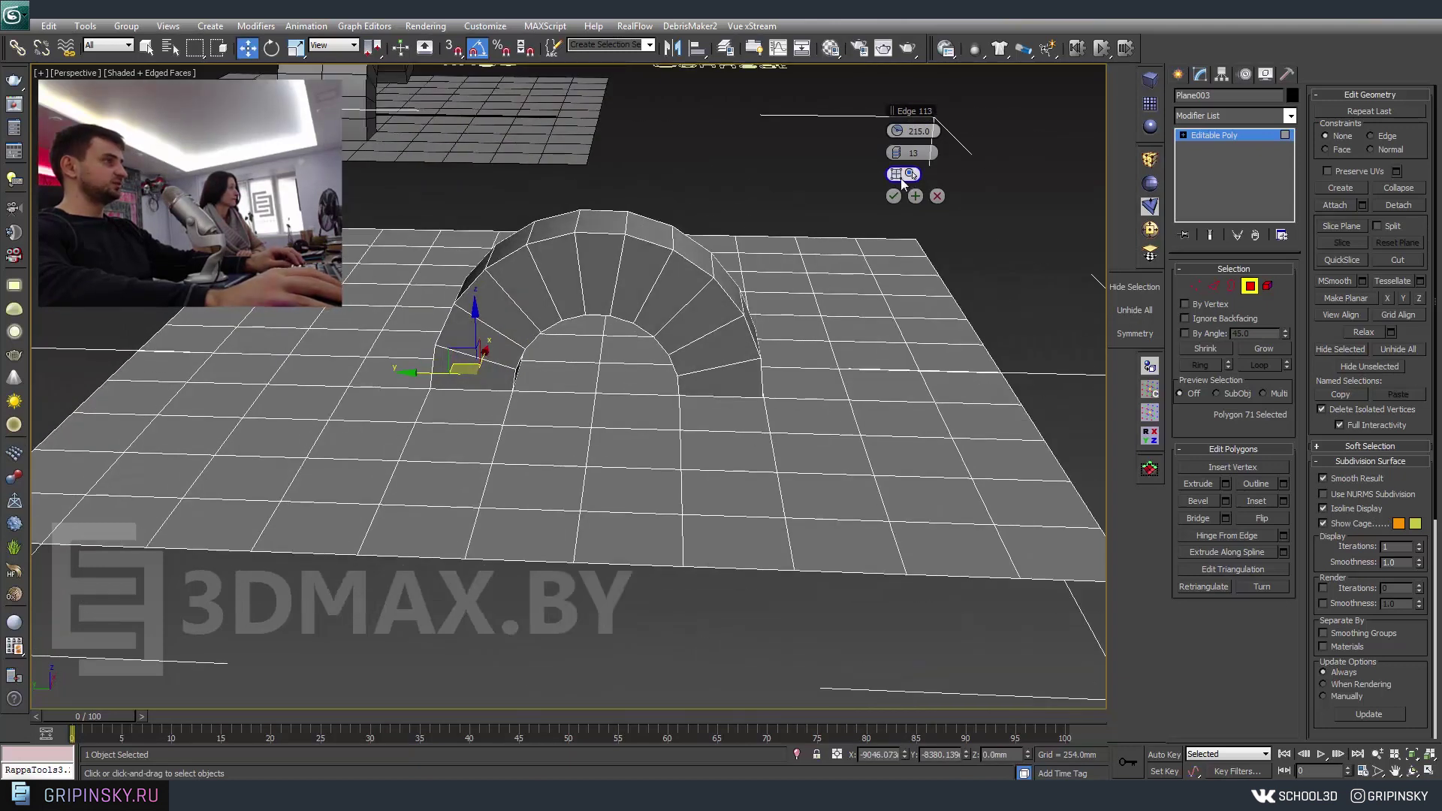
pyautogui.click(507, 464)
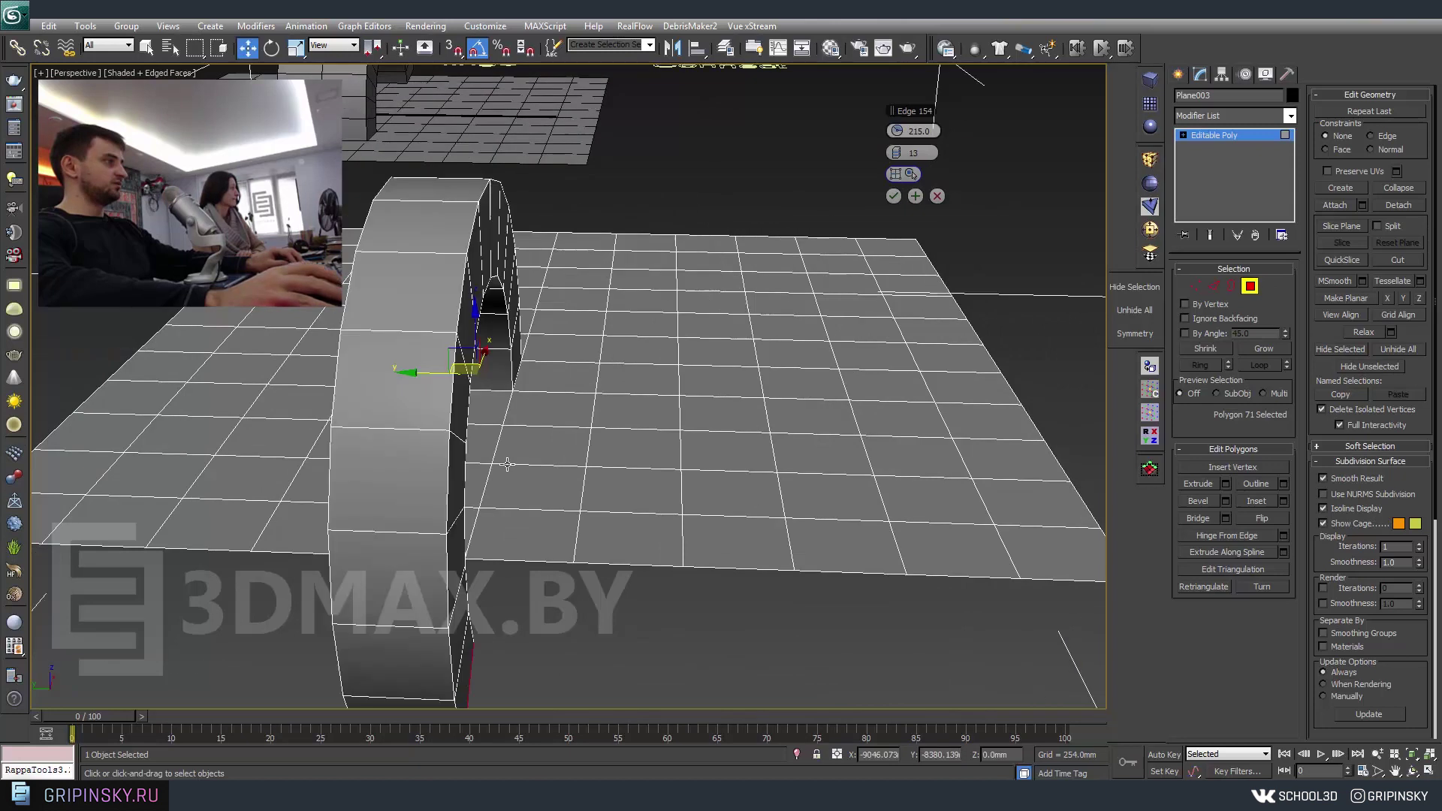
pyautogui.keyDown('alt'); pyautogui.moveTo(507, 464); pyautogui.dragTo(455, 449, button='middle'); pyautogui.keyUp('alt')
# Lower the hinge angle to 44.5 and apply it.
pyautogui.moveTo(888, 145); pyautogui.dragTo(633, 147)
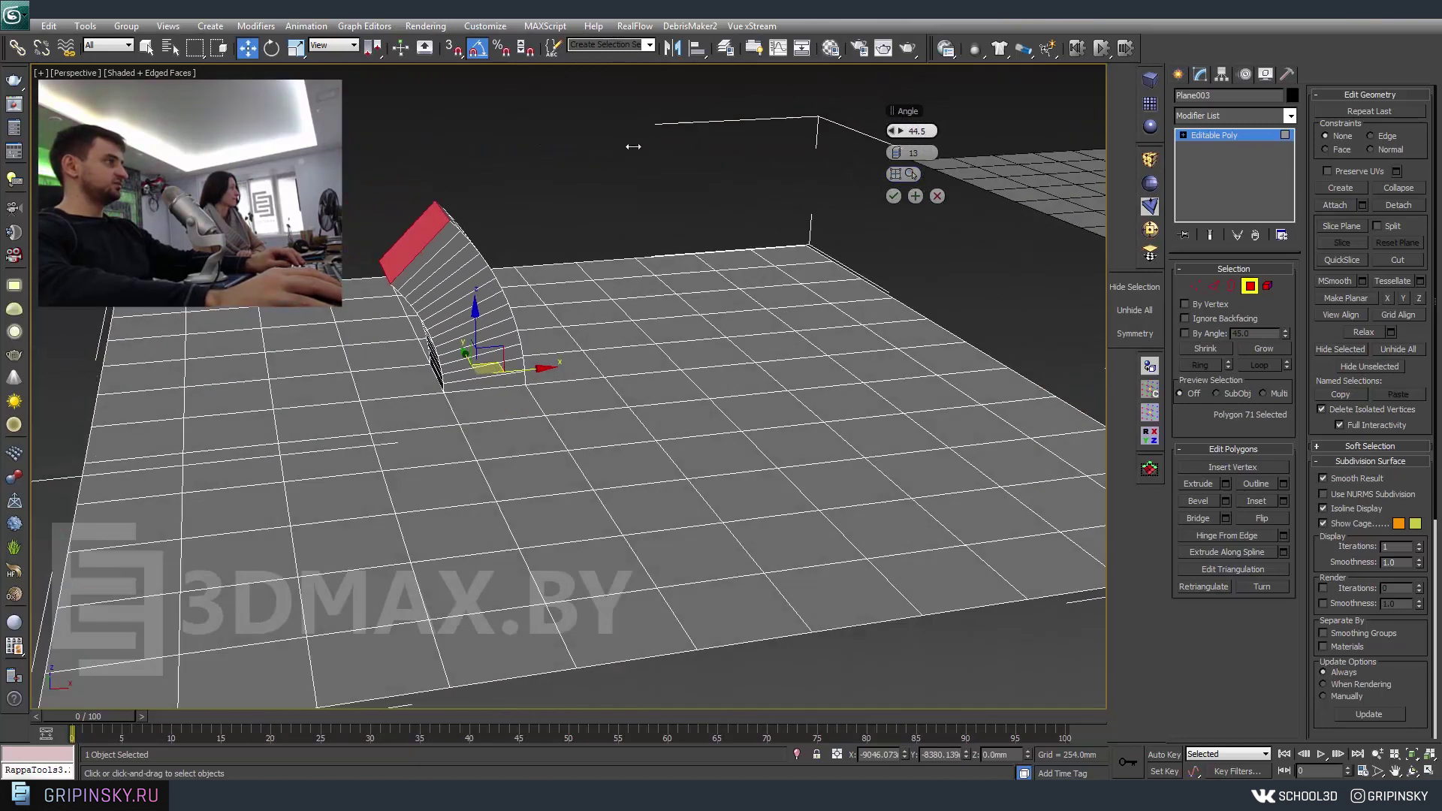
pyautogui.click(893, 196)
pyautogui.scroll(-10, 645, 338)
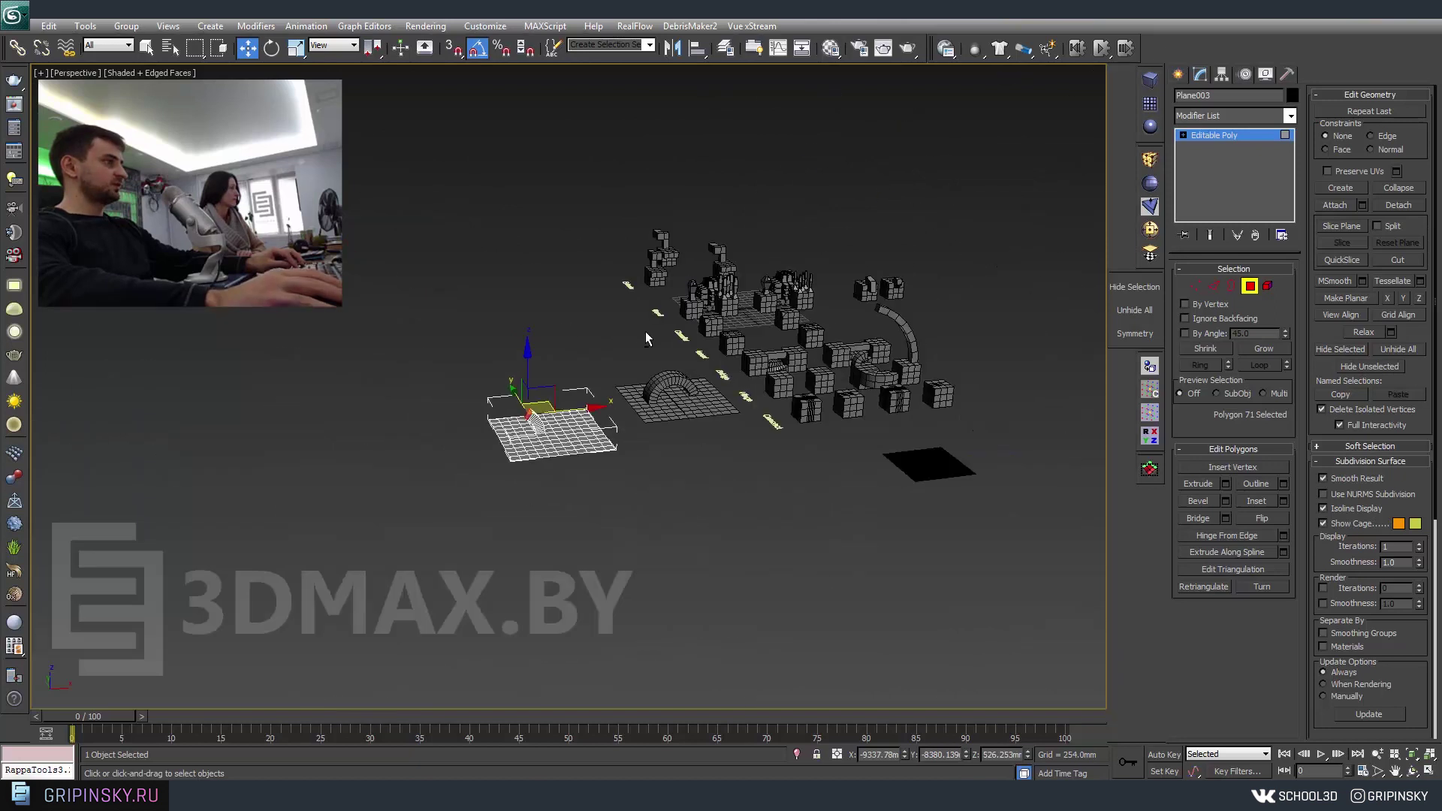